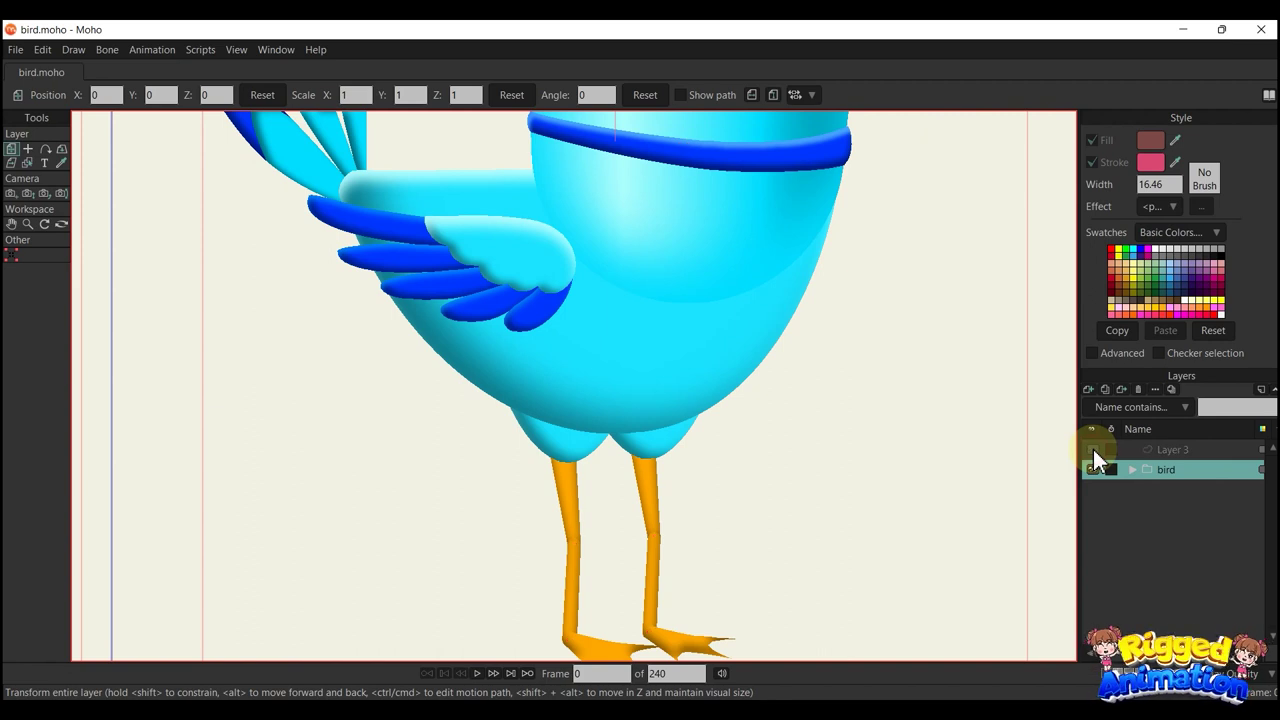
Show Layer 3 with the joint markers and convert the bird group layer to a bone layer
click(1095, 449)
right_click(1164, 471)
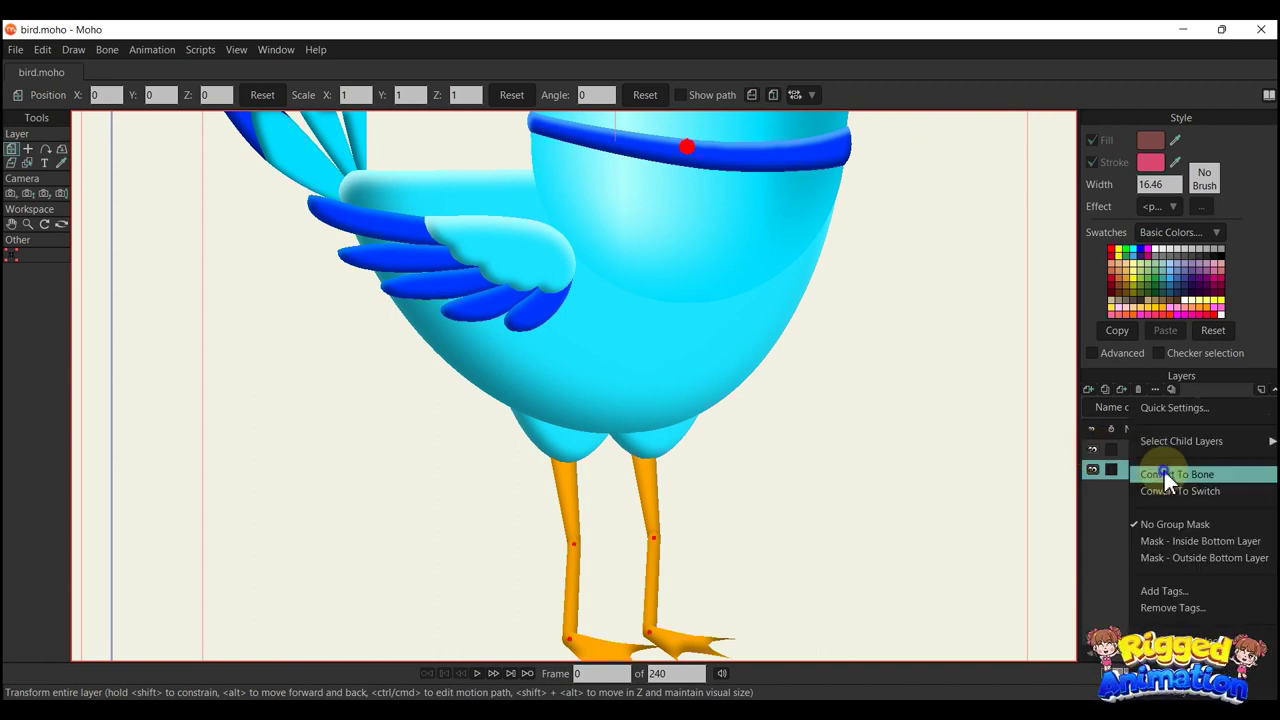
click(1180, 474)
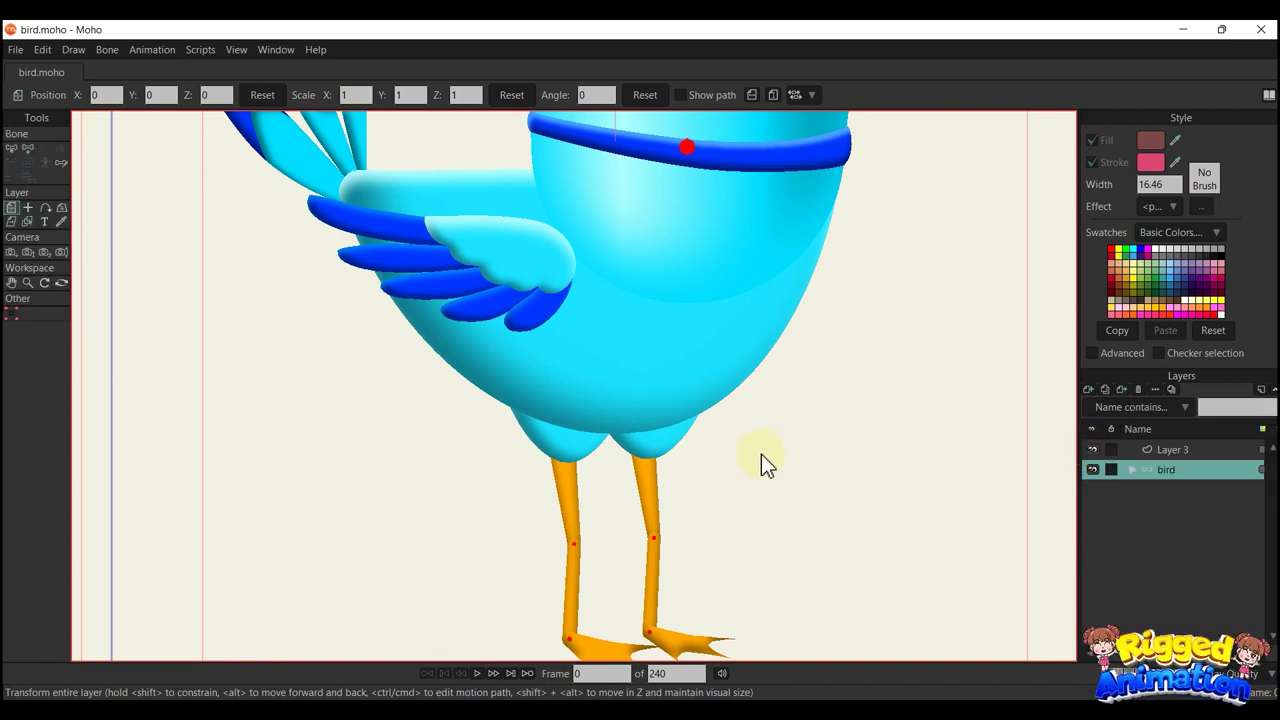
Recolour the joint marker dots on Layer 3 with the green fill 24FF00
scroll(650, 430, down, 3)
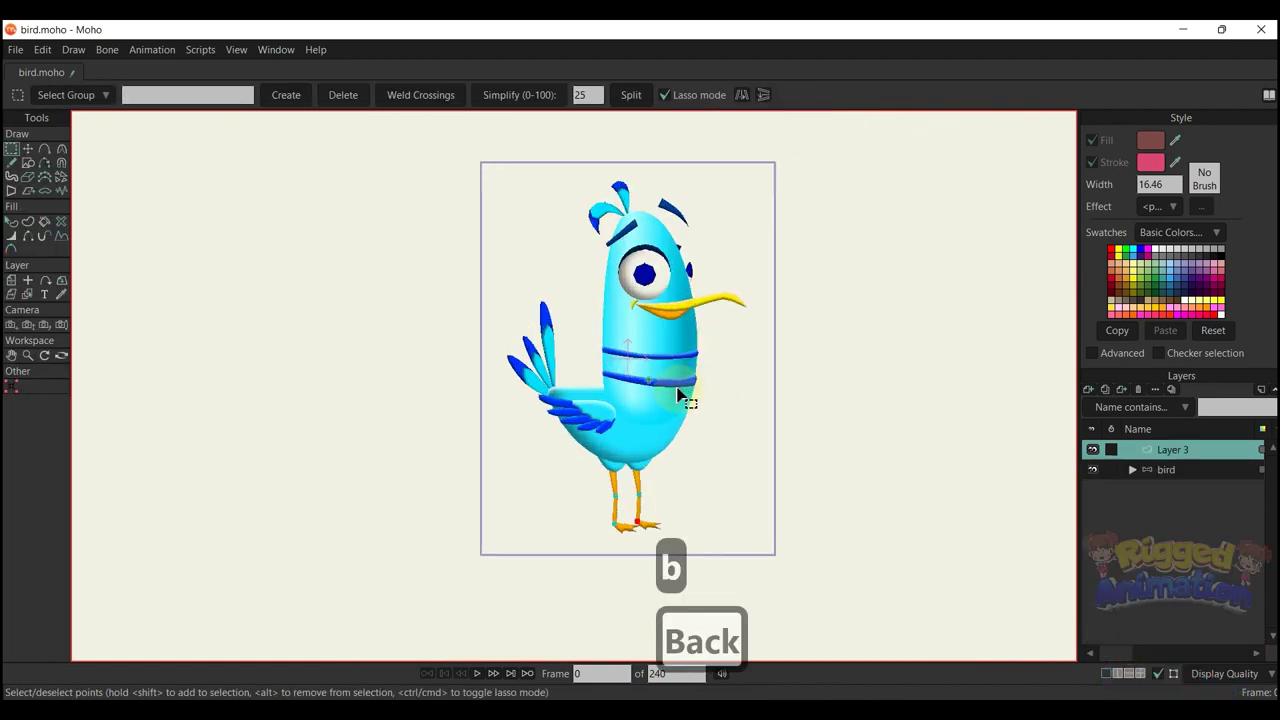
scroll(680, 394, up, 2)
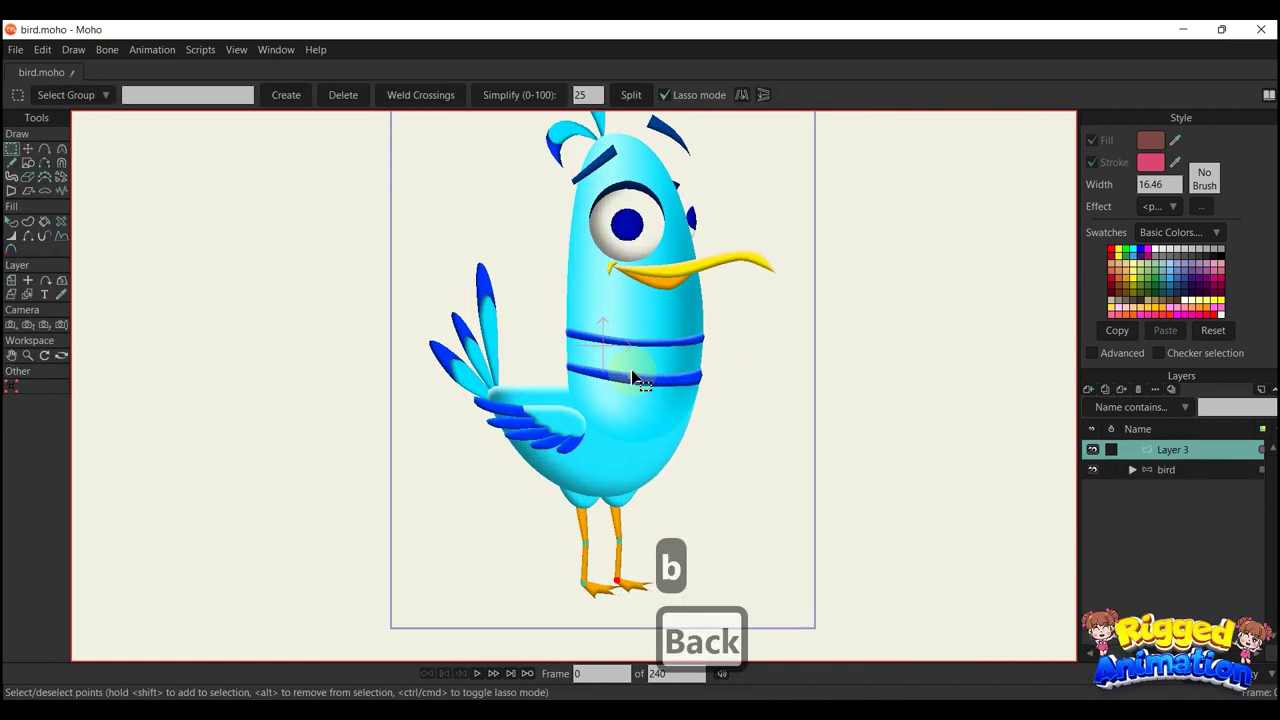
drag(628, 373, 648, 333)
key(q)
scroll(650, 334, up, 2)
click(668, 338)
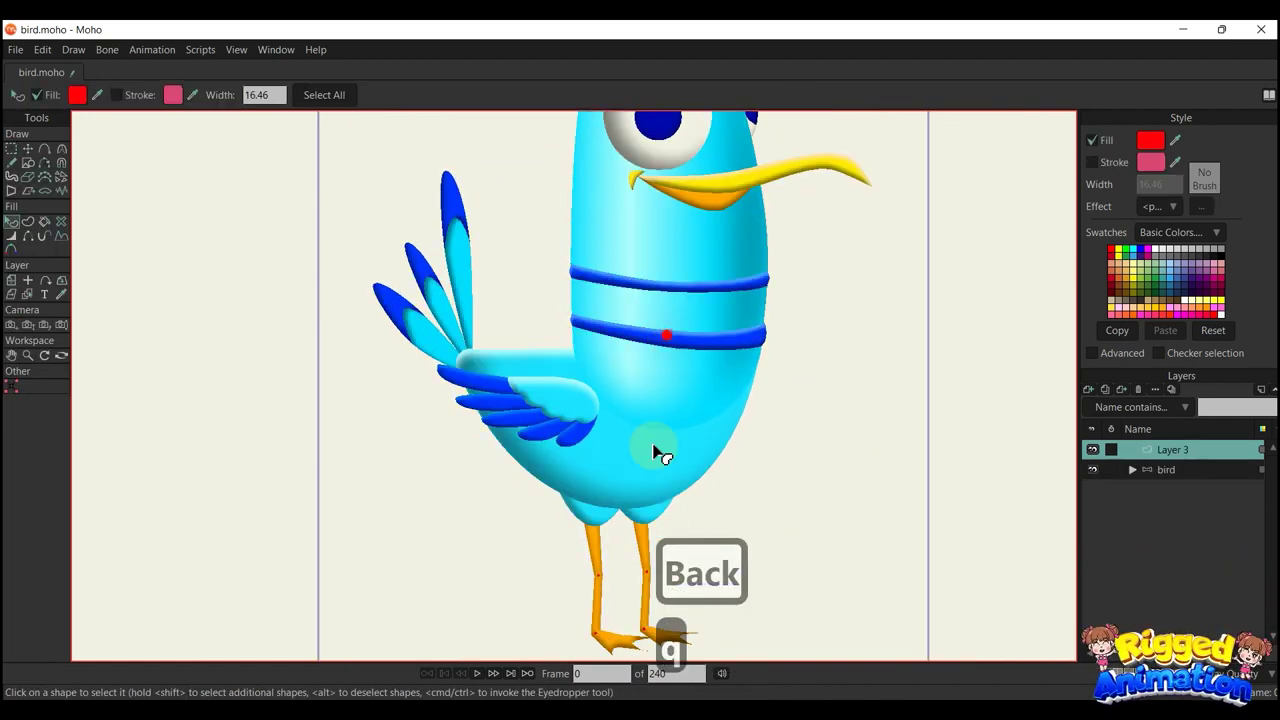
drag(638, 479, 629, 386)
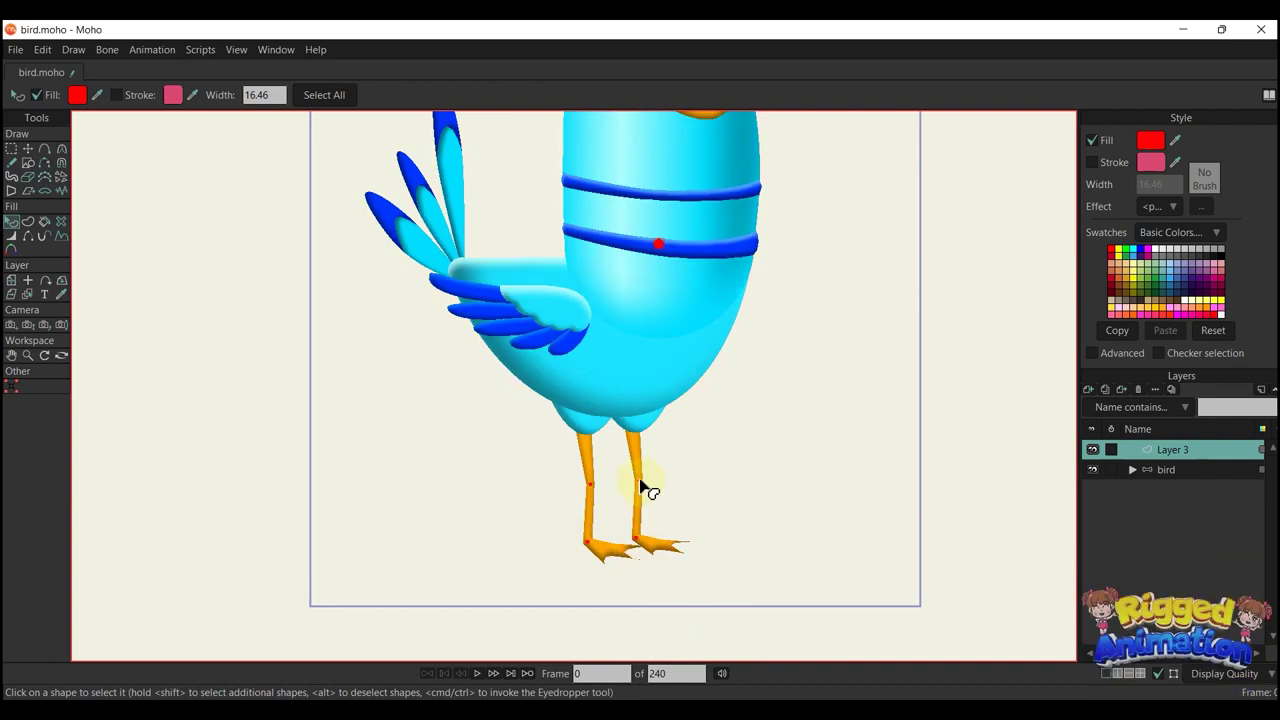
click(1155, 140)
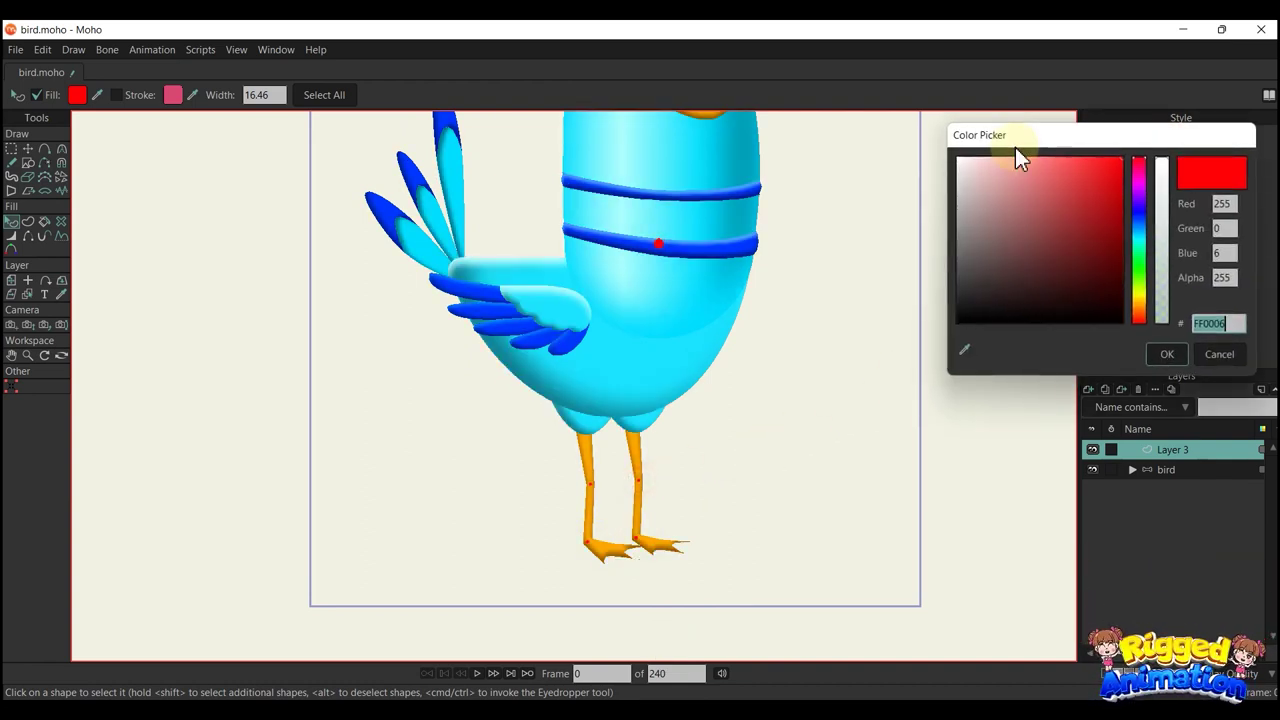
click(1139, 271)
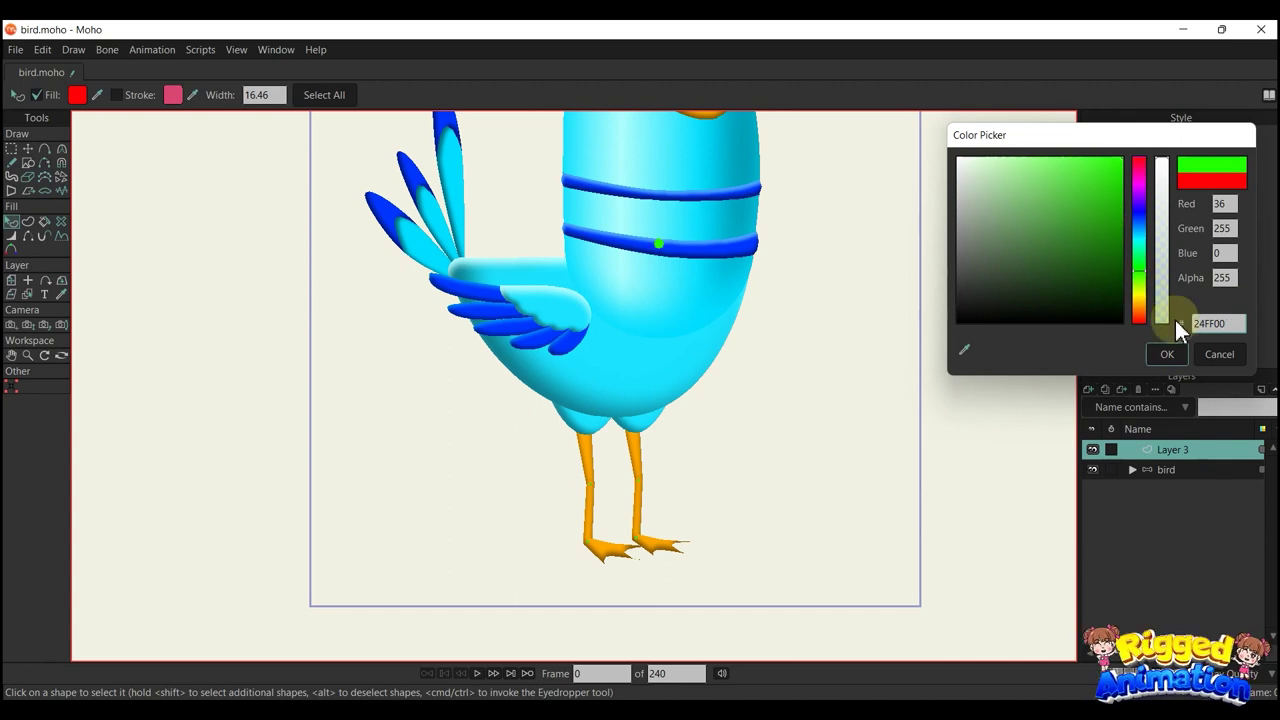
key(Return)
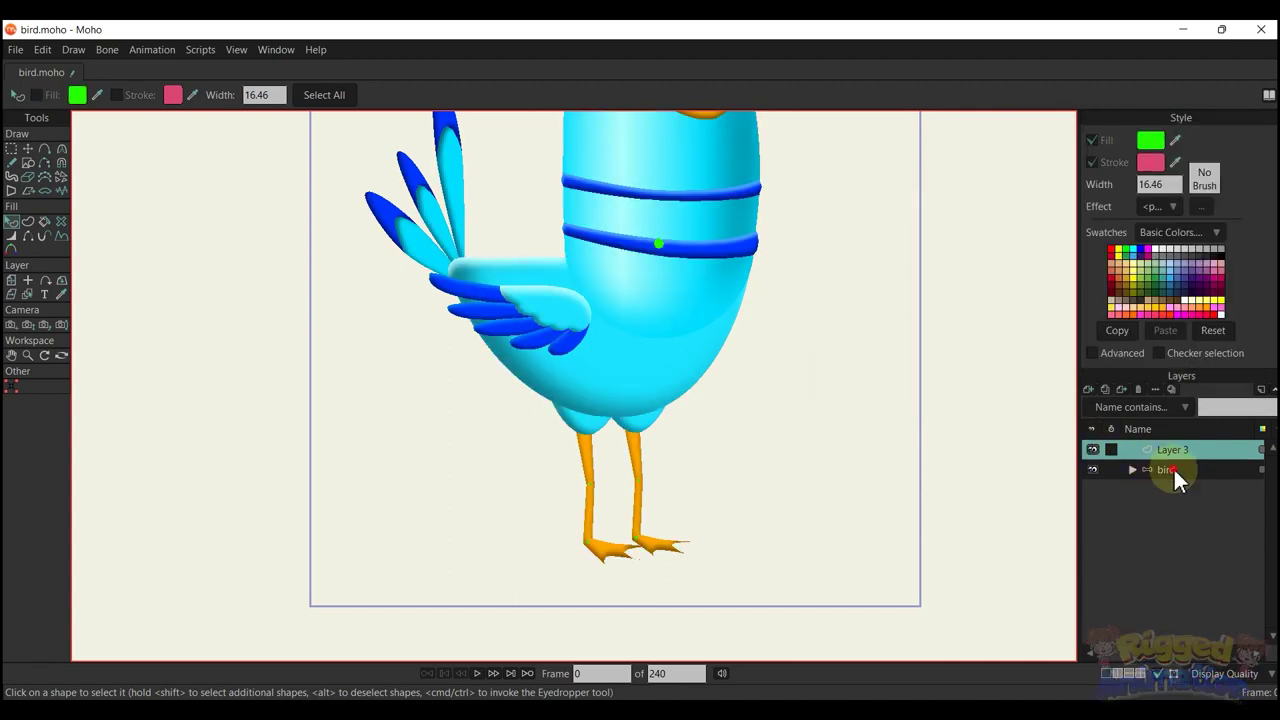
Add a tall vertical root bone to the bird layer, starting on the back between the tail and the neck
click(1170, 472)
key(a)
drag(598, 441, 591, 247)
Add a body bone from the root bone's base to the green neck-band marker, and a head bone from there to the head's top
scroll(634, 440, up, 6)
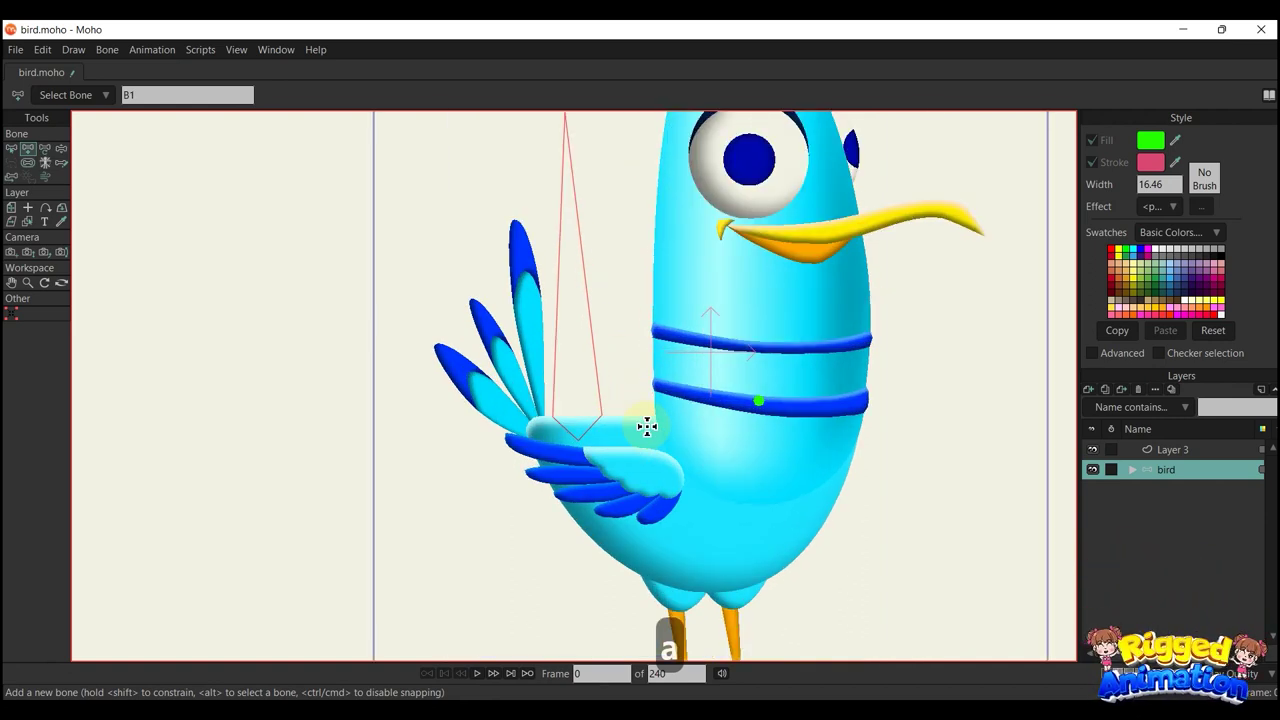
scroll(688, 411, up, 2)
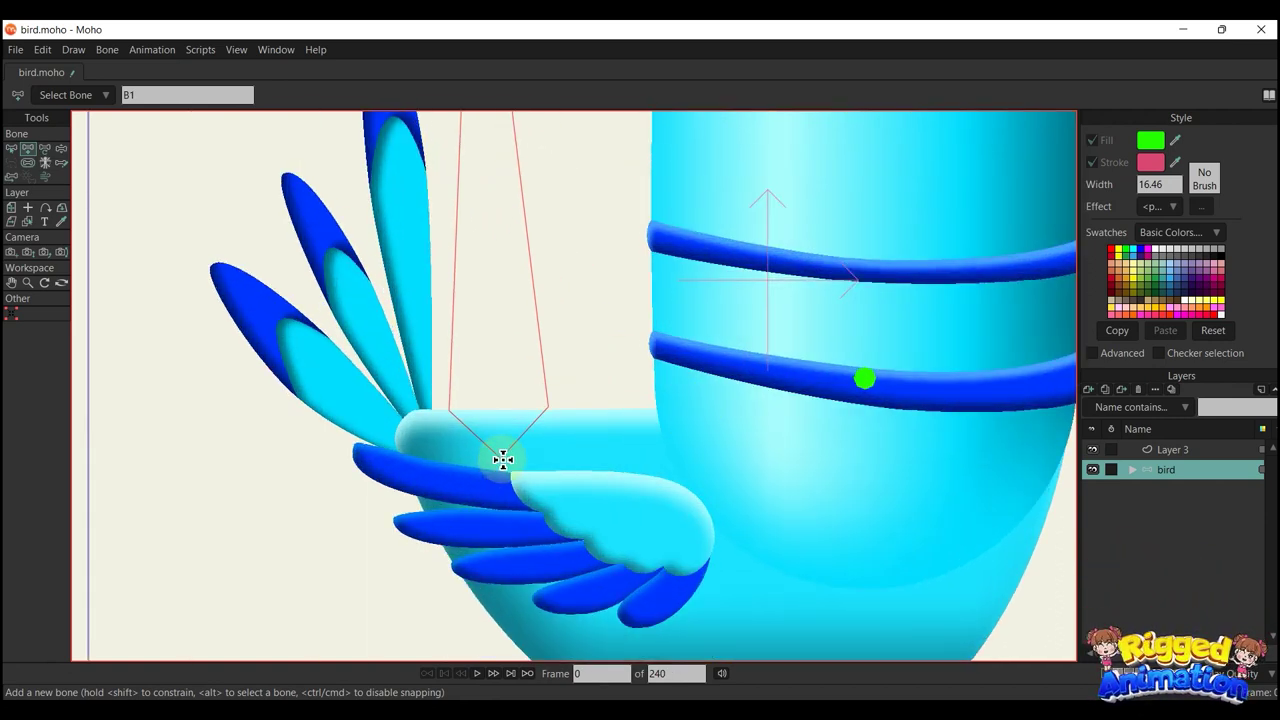
drag(503, 459, 866, 378)
scroll(866, 378, down, 3)
drag(844, 420, 773, 578)
mouse_move(794, 533)
mouse_down()
mouse_move(786, 223)
mouse_move(767, 156)
mouse_up()
drag(777, 212, 789, 401)
Add one bone to each of the two crest feathers, both parented to the head bone
drag(759, 332, 759, 331)
drag(736, 256, 737, 258)
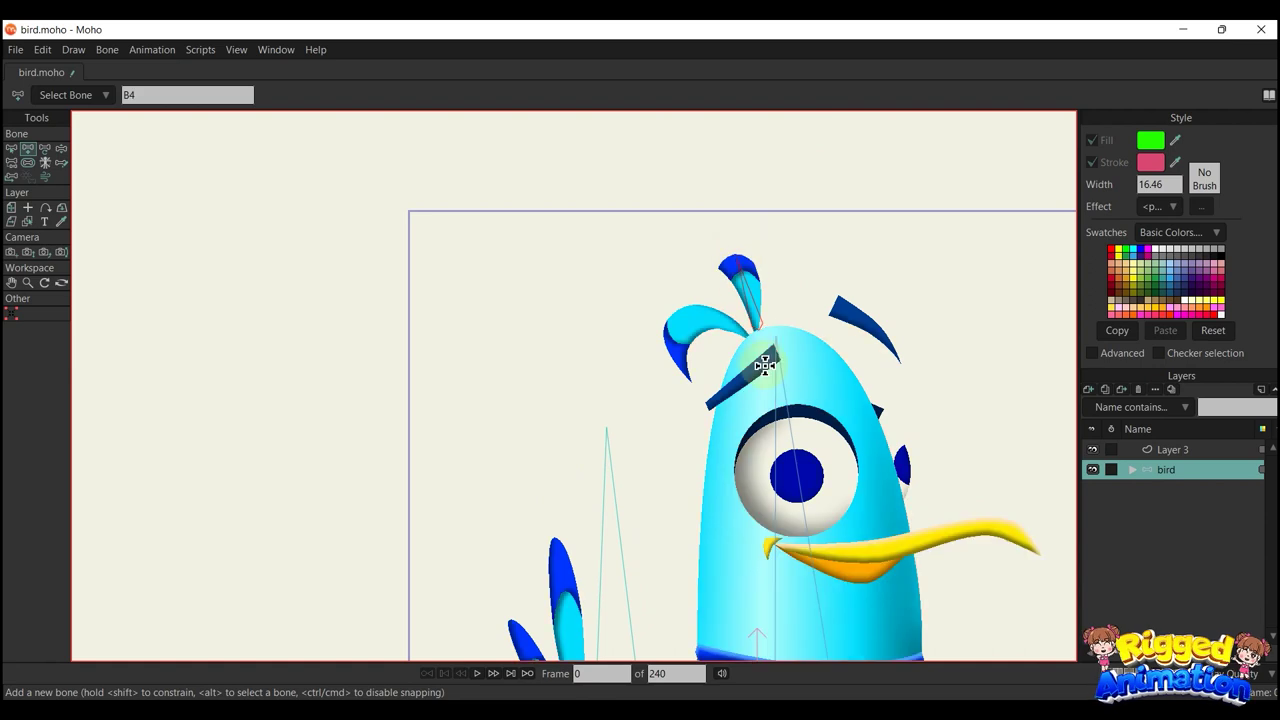
key(b)
click(774, 391)
key(a)
drag(748, 338, 748, 338)
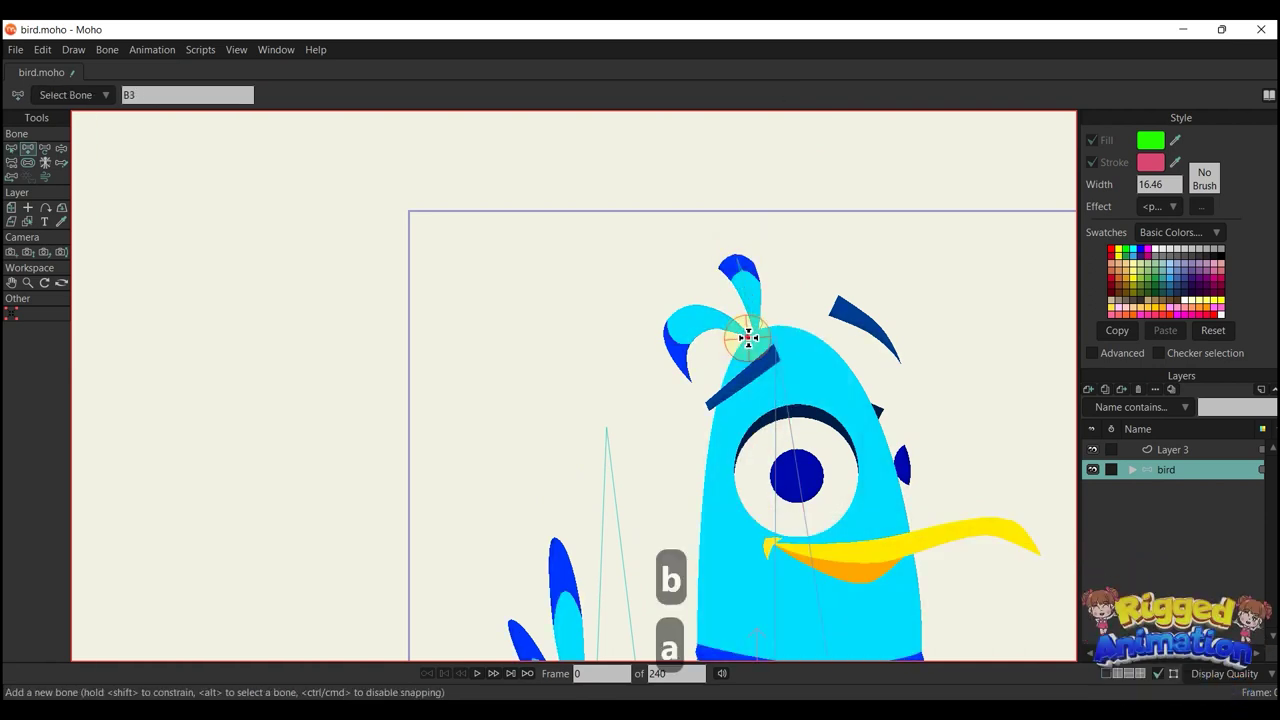
drag(675, 318, 676, 319)
scroll(778, 415, down, 1)
Add a chain of two bones along the eyebrow above the large eye, under the head bone
key(b)
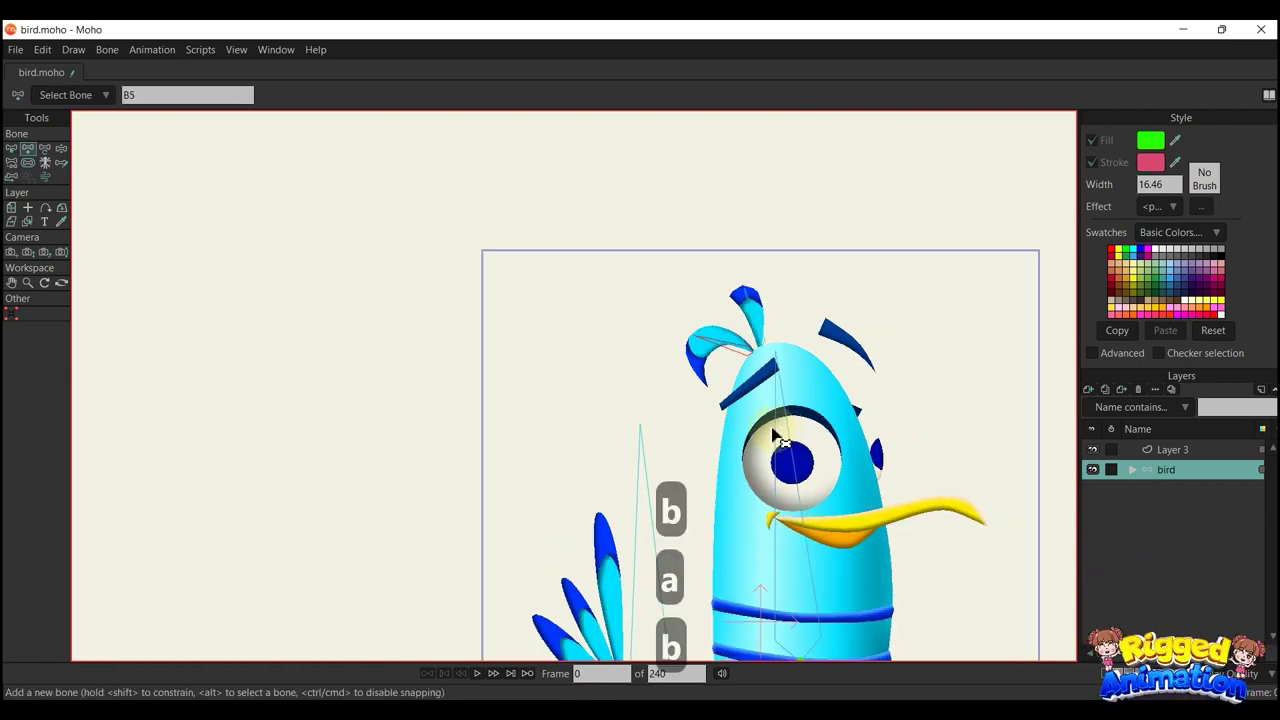
scroll(770, 415, up, 4)
key(a)
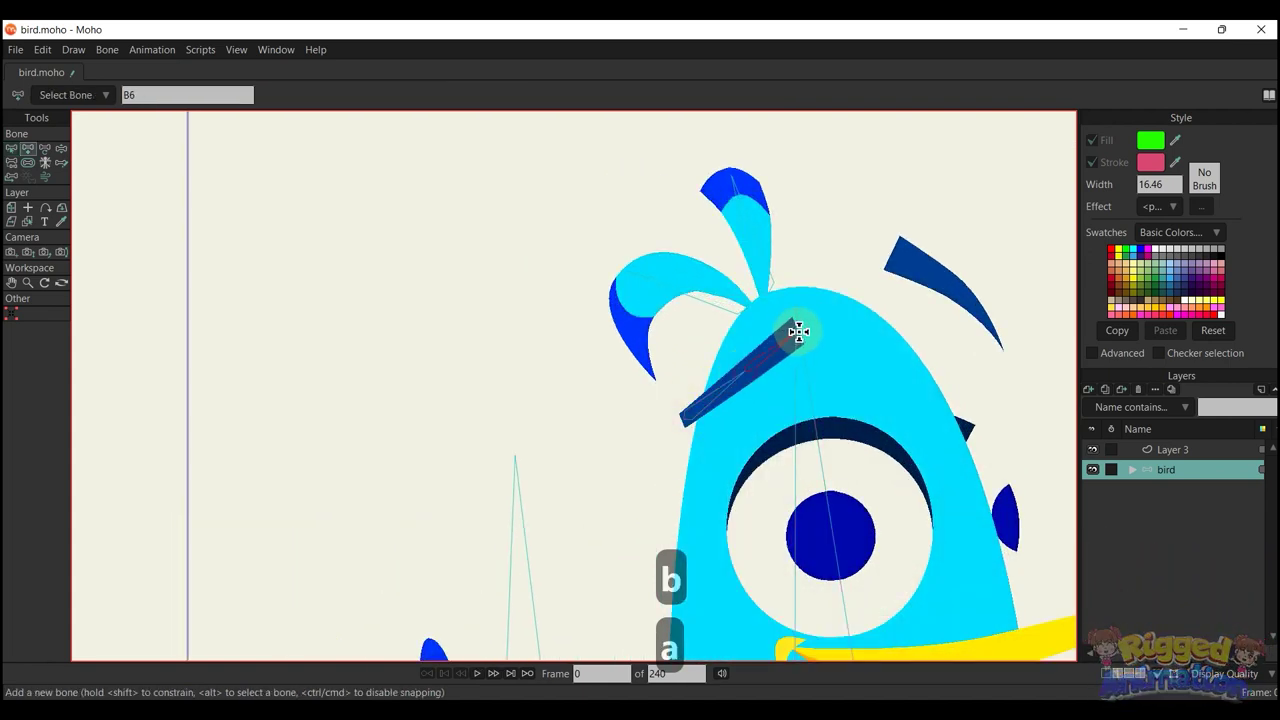
drag(801, 337, 799, 335)
Select the head bone and add a chain of two bones along the far eyebrow beside the head
key(b)
click(811, 394)
key(a)
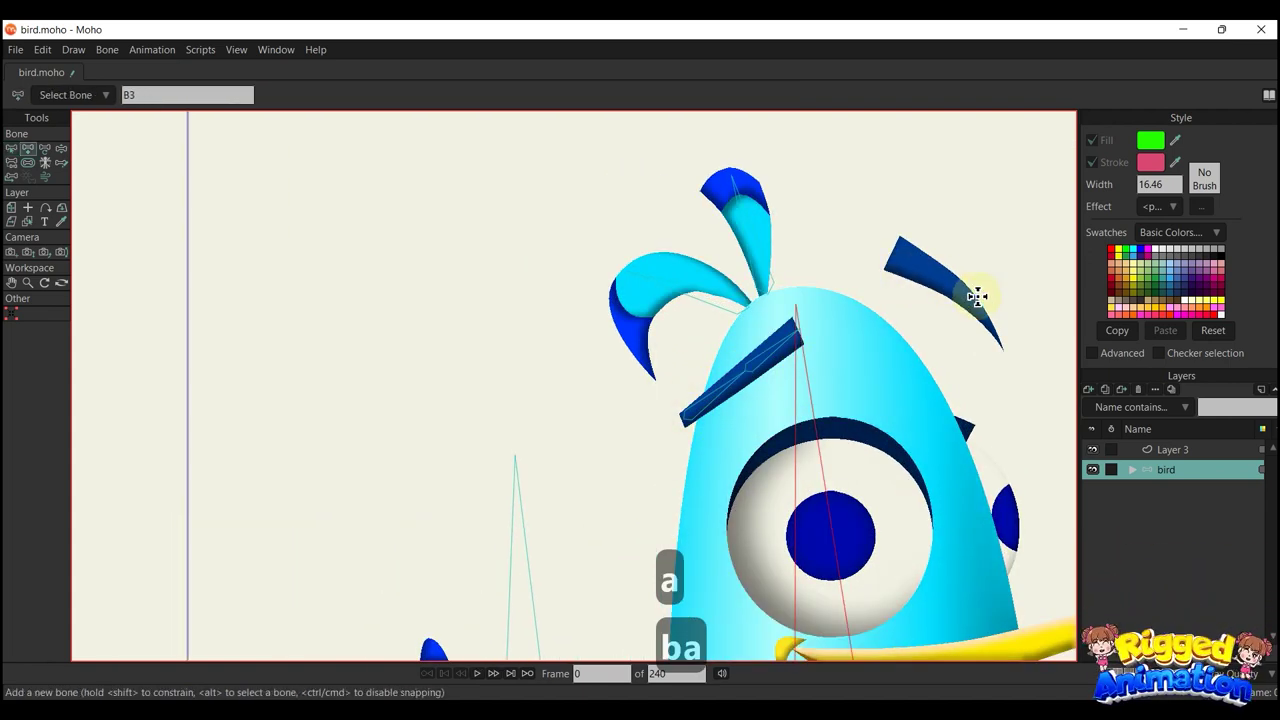
drag(977, 297, 927, 304)
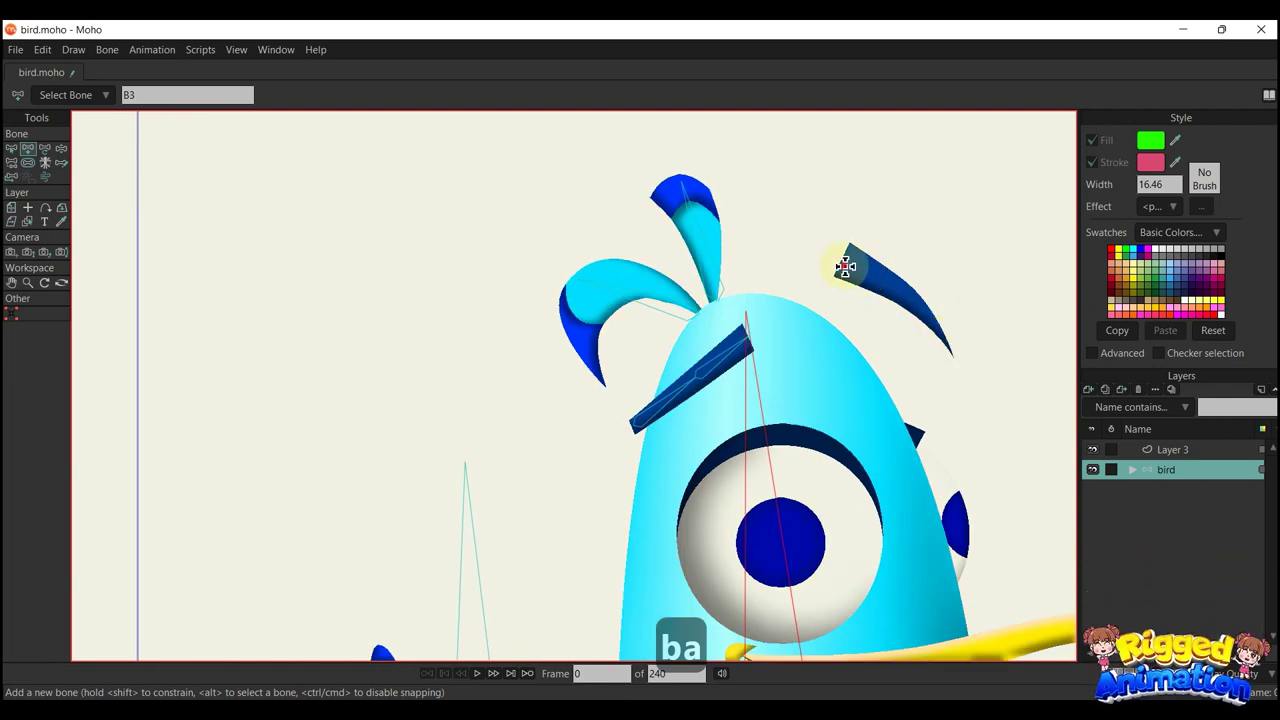
drag(845, 266, 898, 286)
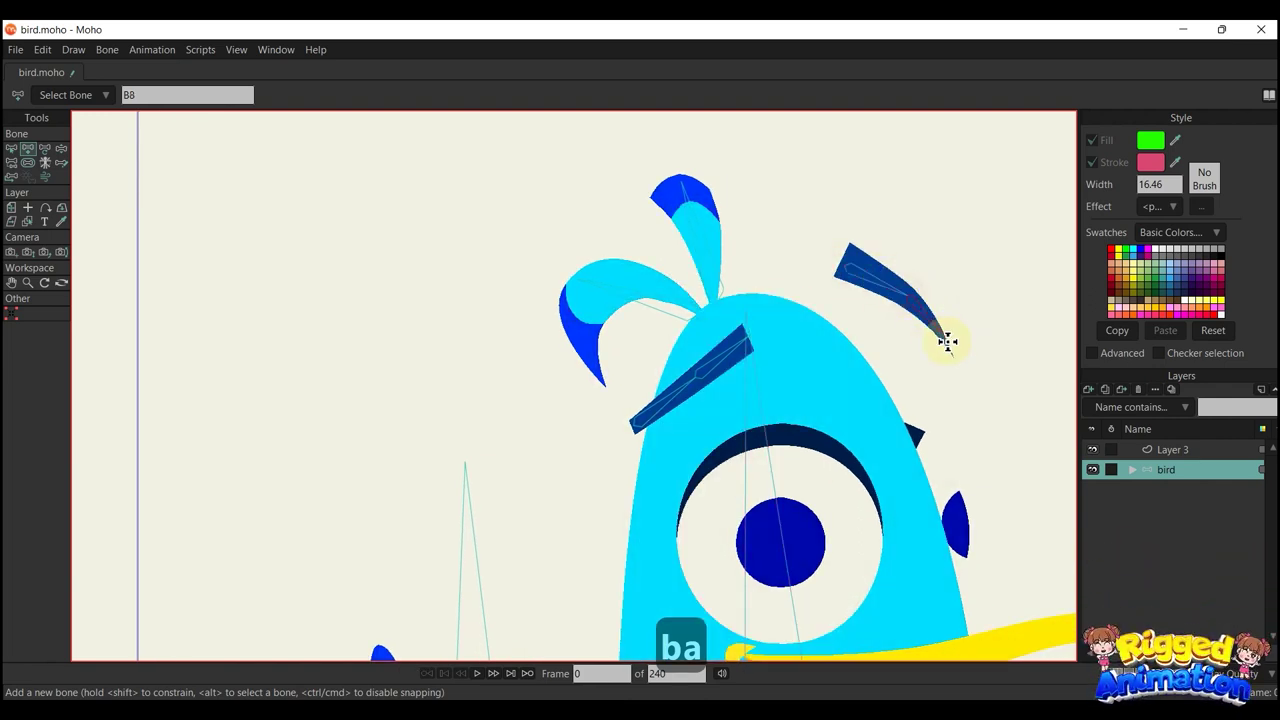
drag(951, 351, 951, 352)
Select the head bone and add a bone along the upper yellow part of the beak
scroll(677, 446, down, 1)
drag(686, 439, 694, 238)
key(b)
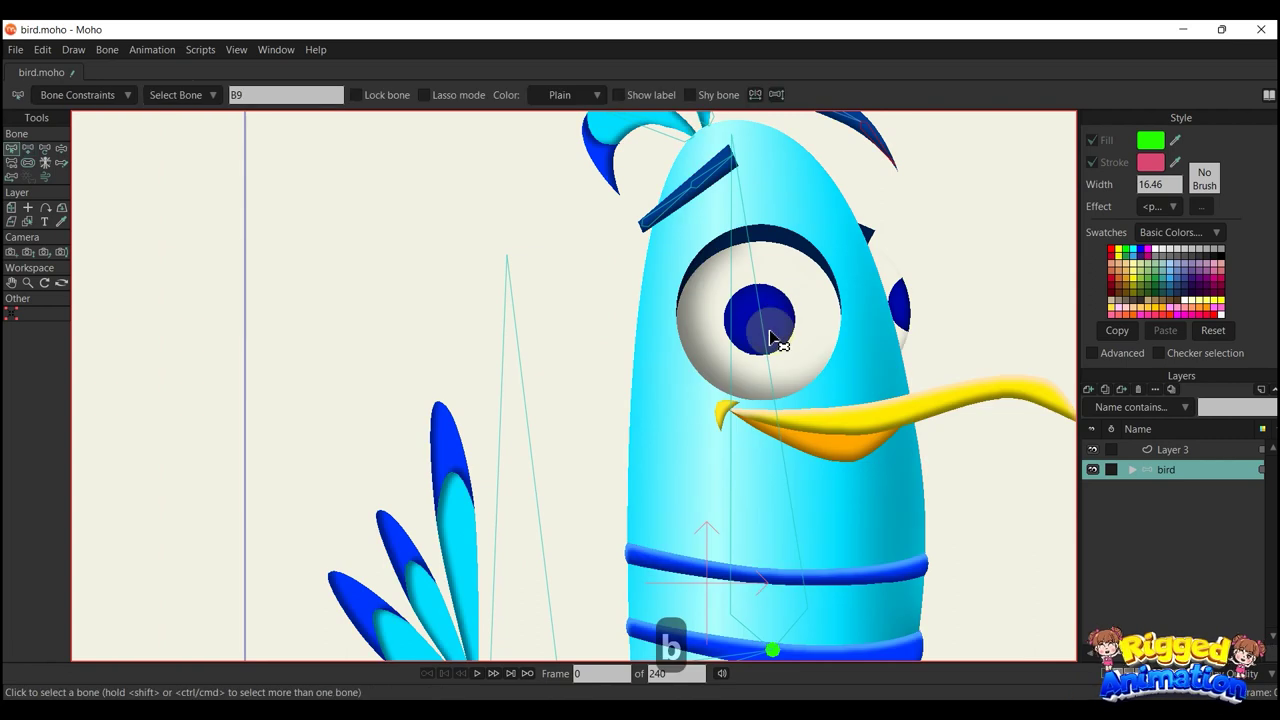
click(763, 338)
scroll(802, 305, down, 1)
drag(804, 297, 791, 195)
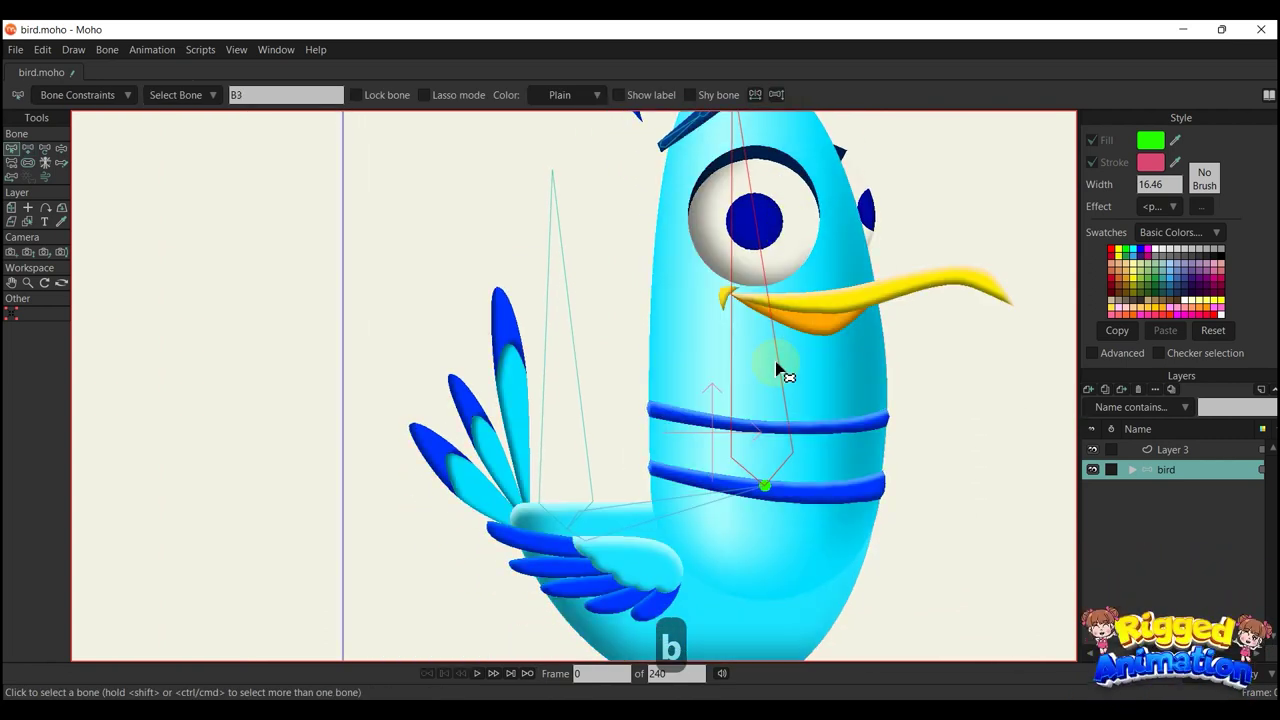
key(a)
drag(762, 300, 867, 302)
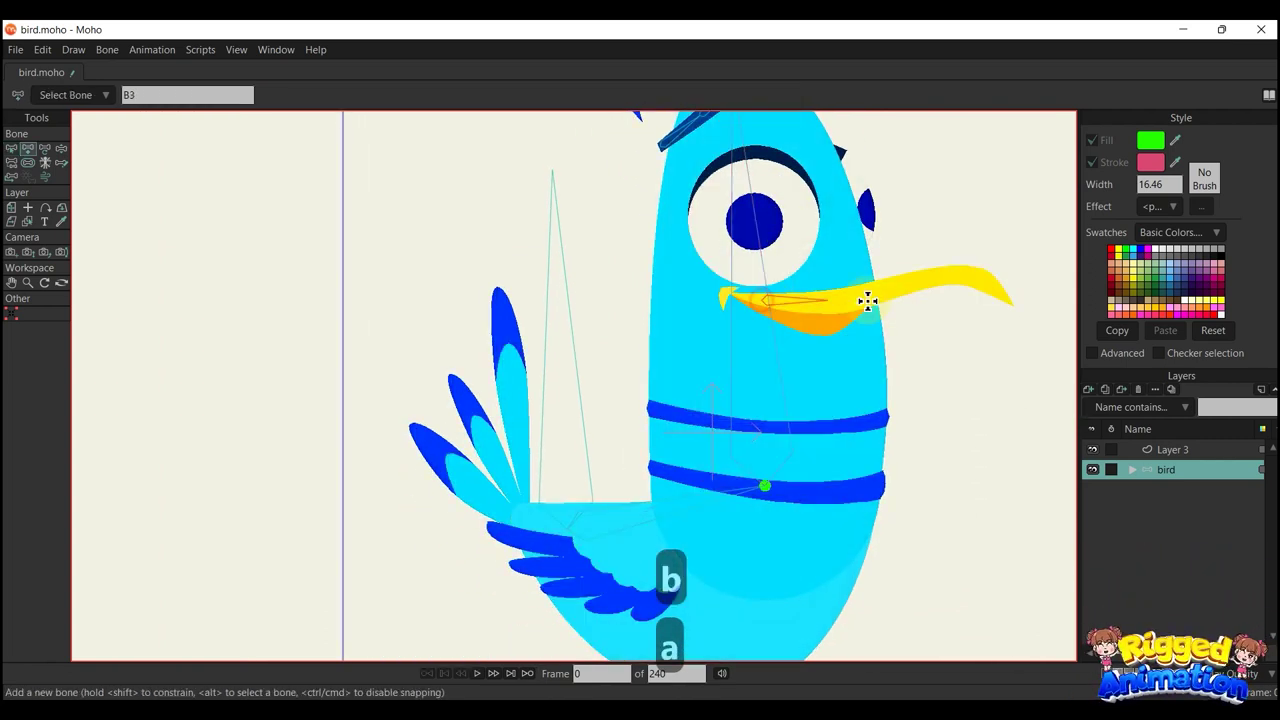
Select the head bone again and add a bone along the orange lower beak
key(b)
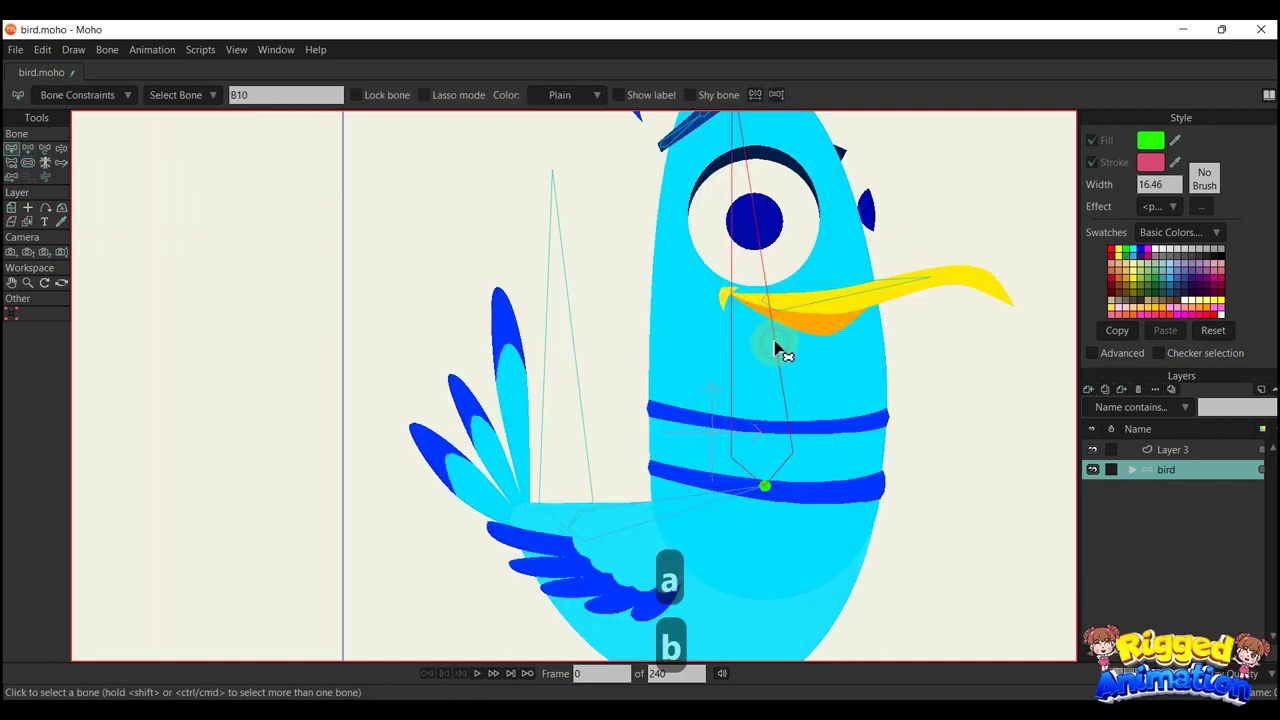
key(a)
drag(763, 313, 836, 330)
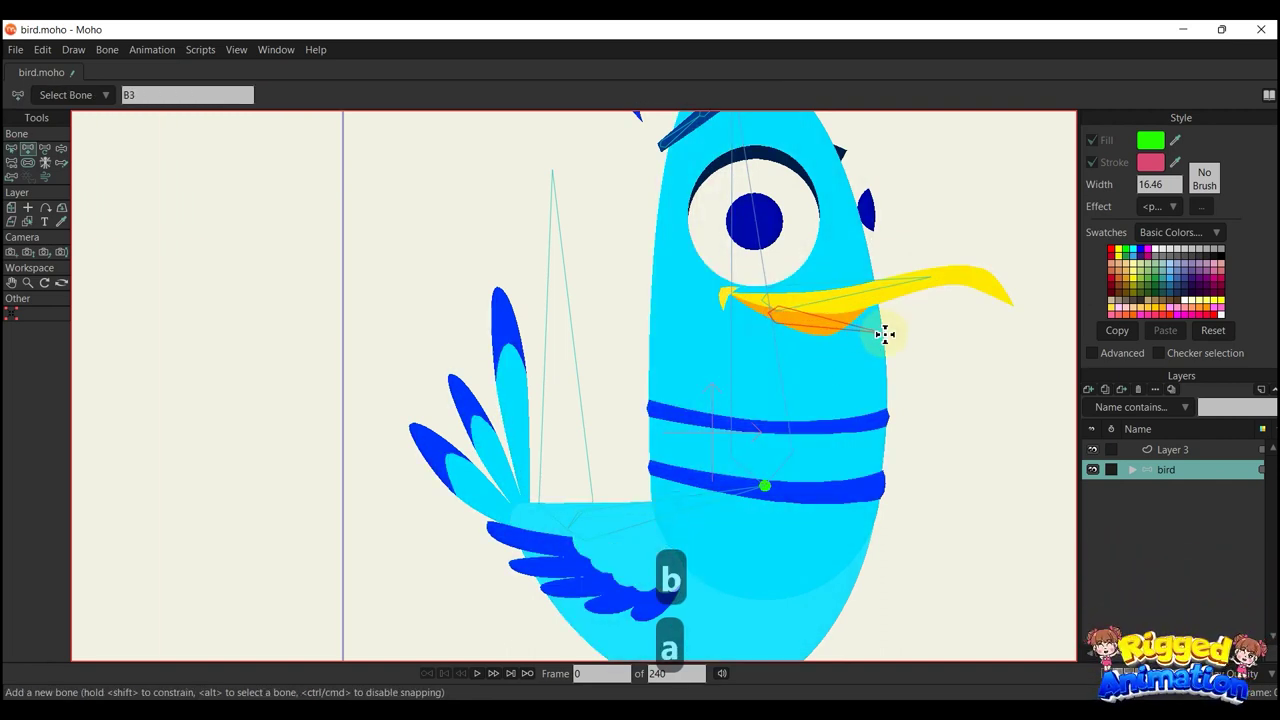
drag(889, 335, 846, 343)
Add a further bone across the middle of the beak, parented to the head bone
key(b)
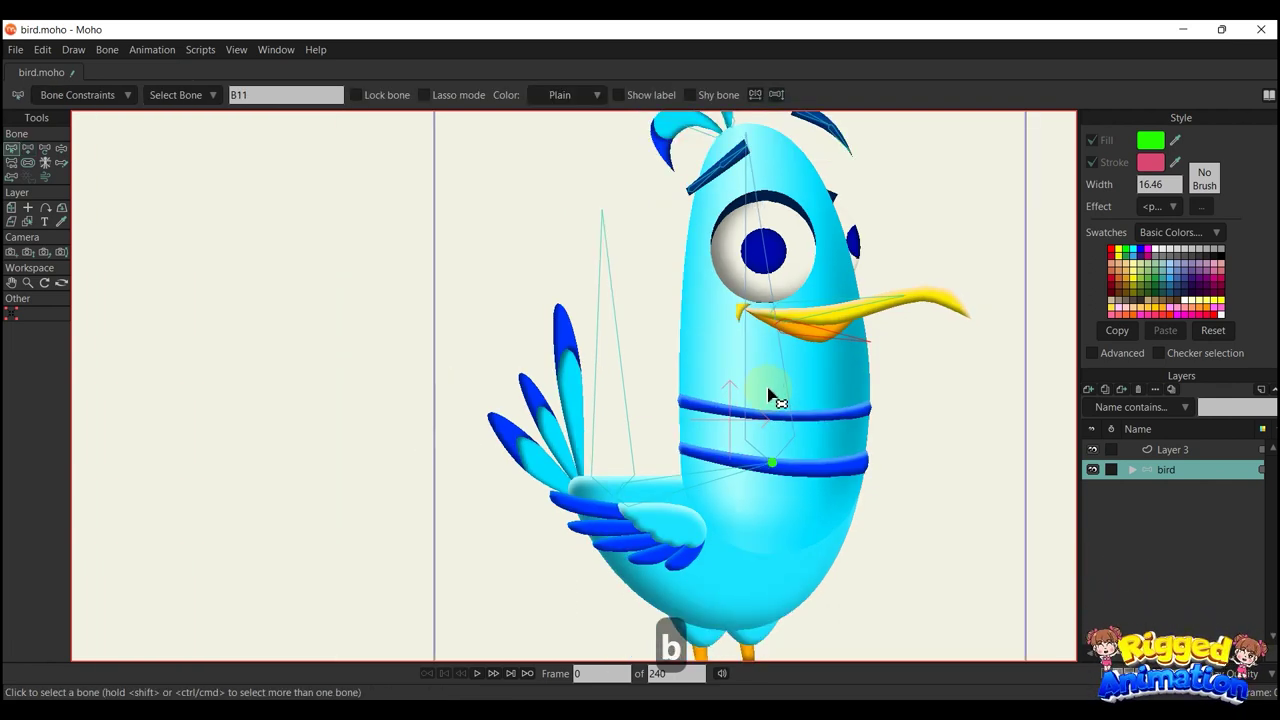
scroll(797, 342, up, 1)
click(785, 370)
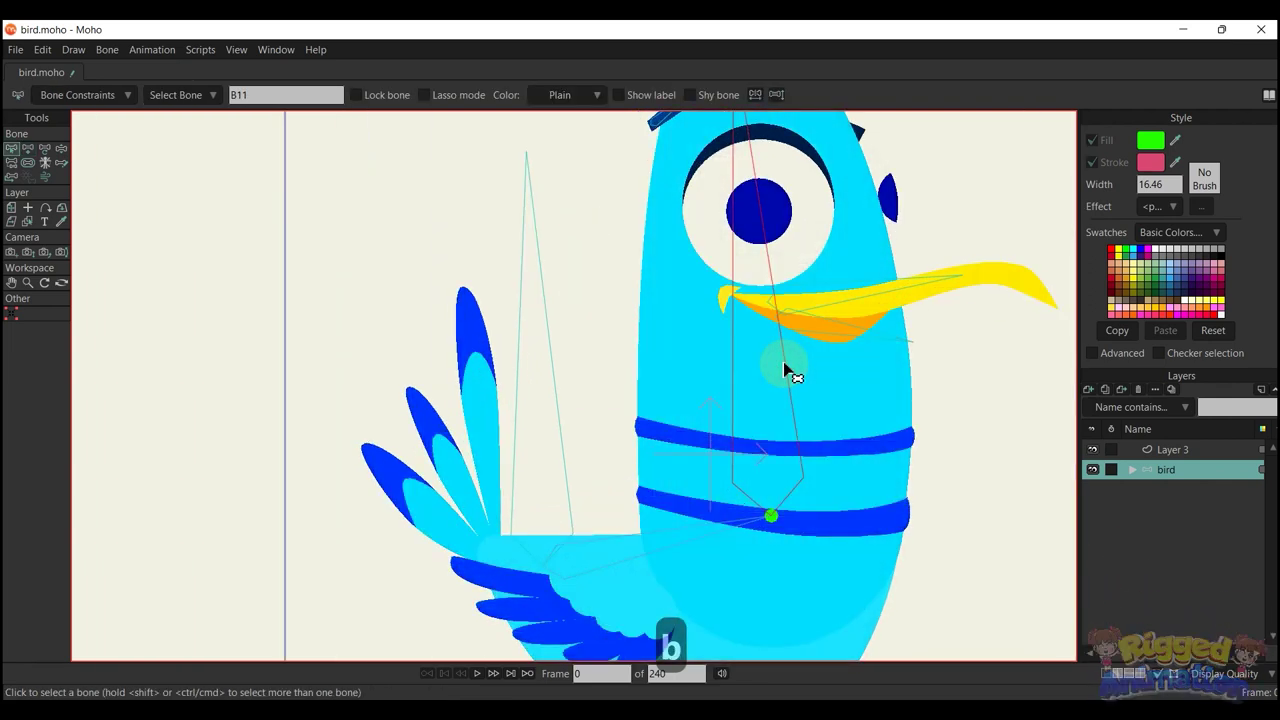
key(a)
drag(774, 314, 867, 310)
Add a tail-base bone under the body bone and continue it with a bone along the uppermost tail feather
scroll(783, 377, down, 4)
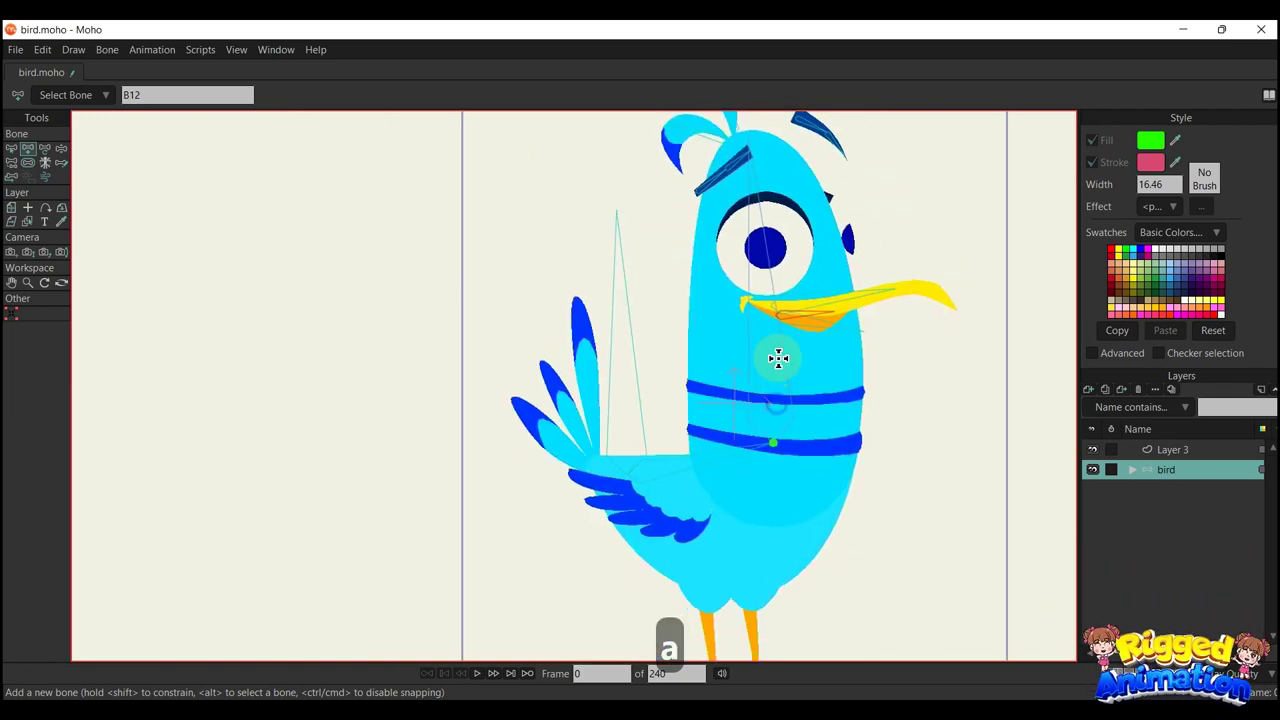
key(b)
scroll(600, 345, up, 2)
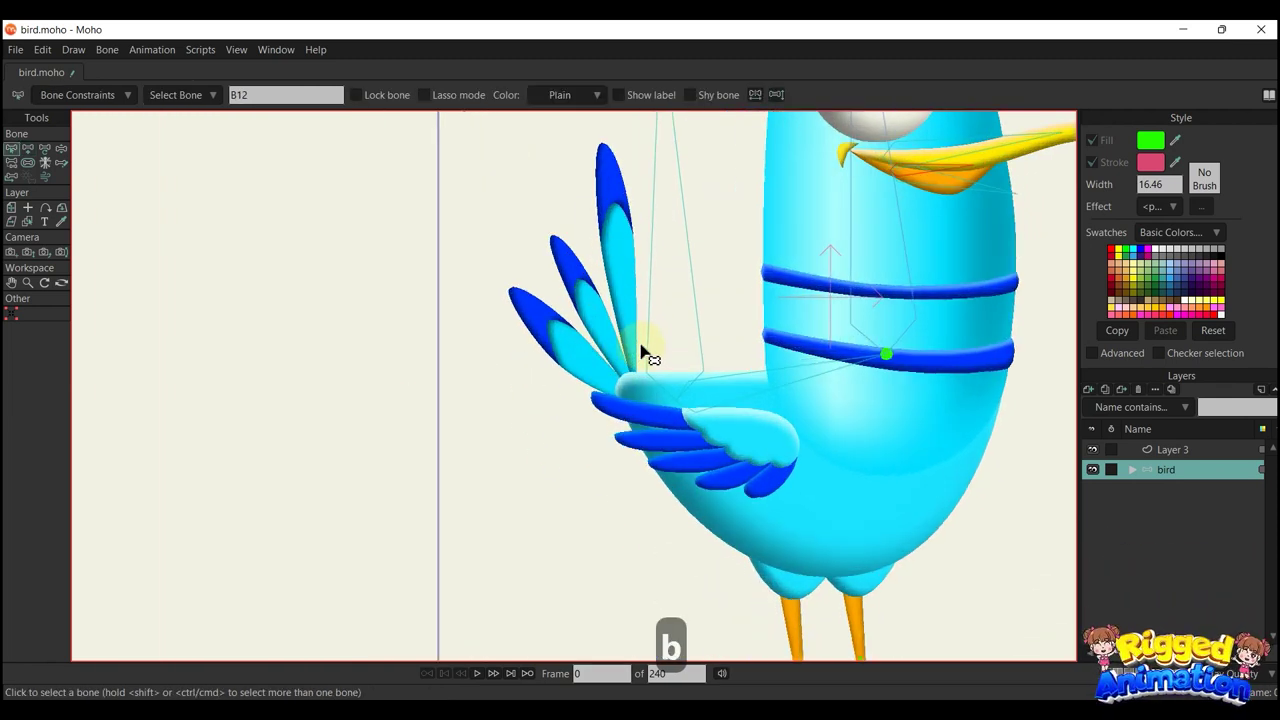
scroll(682, 408, up, 4)
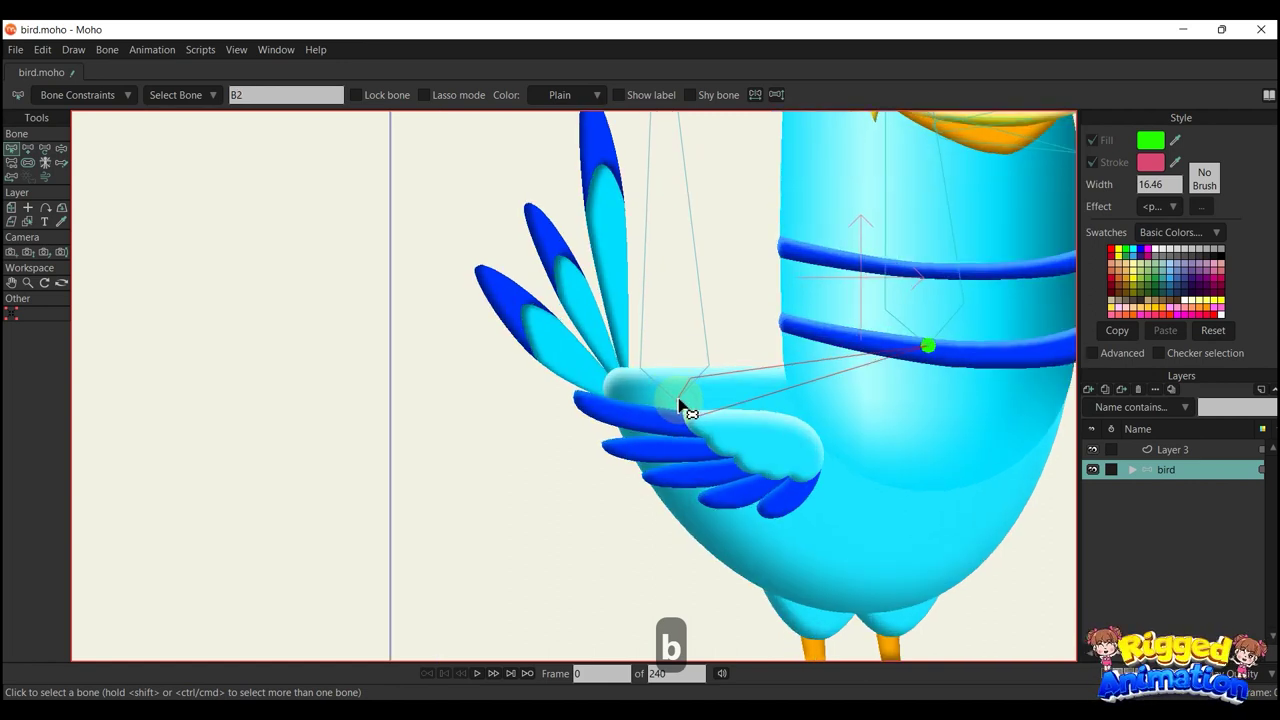
key(a)
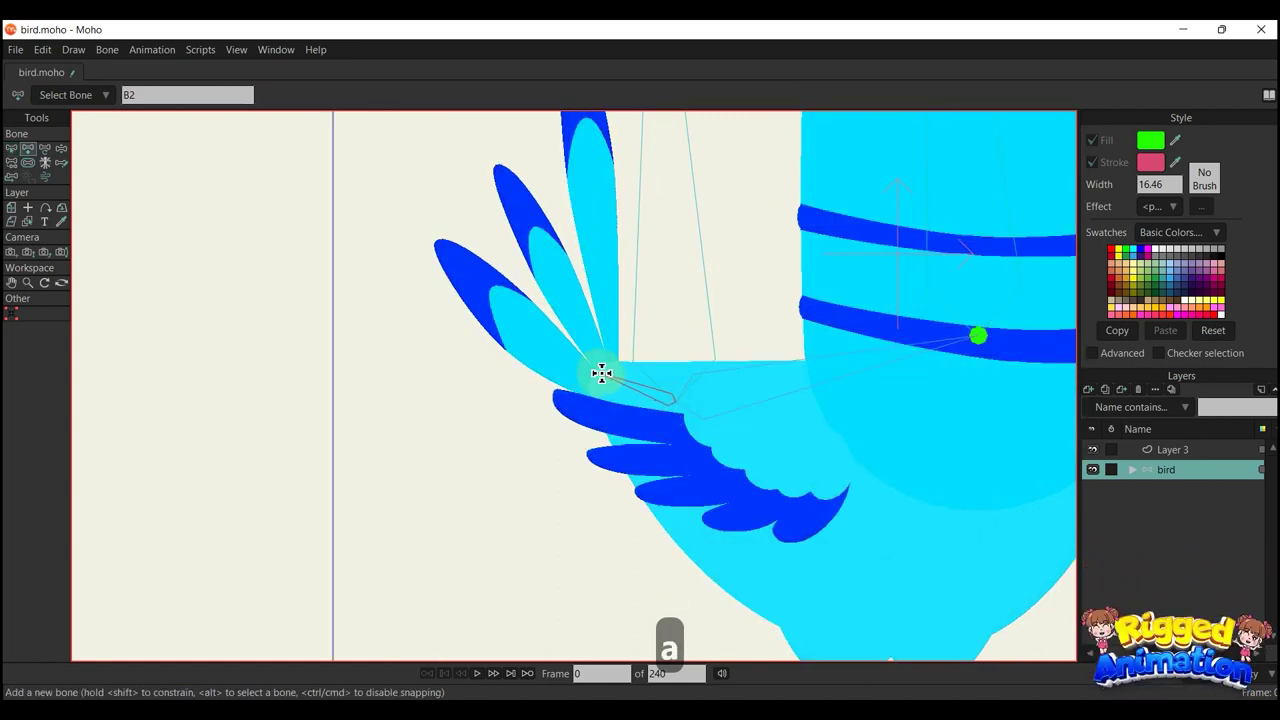
drag(680, 420, 640, 152)
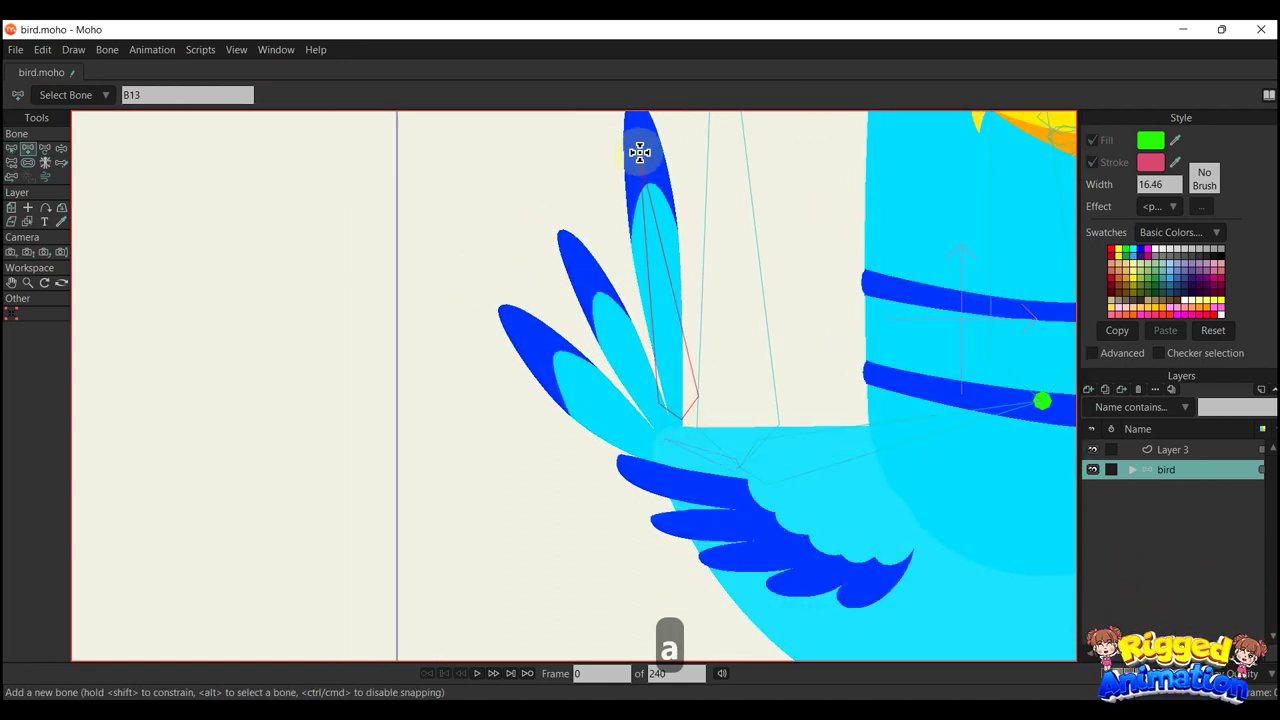
Add a bone to each of the two remaining tail feathers, both parented to the tail-base bone
key(b)
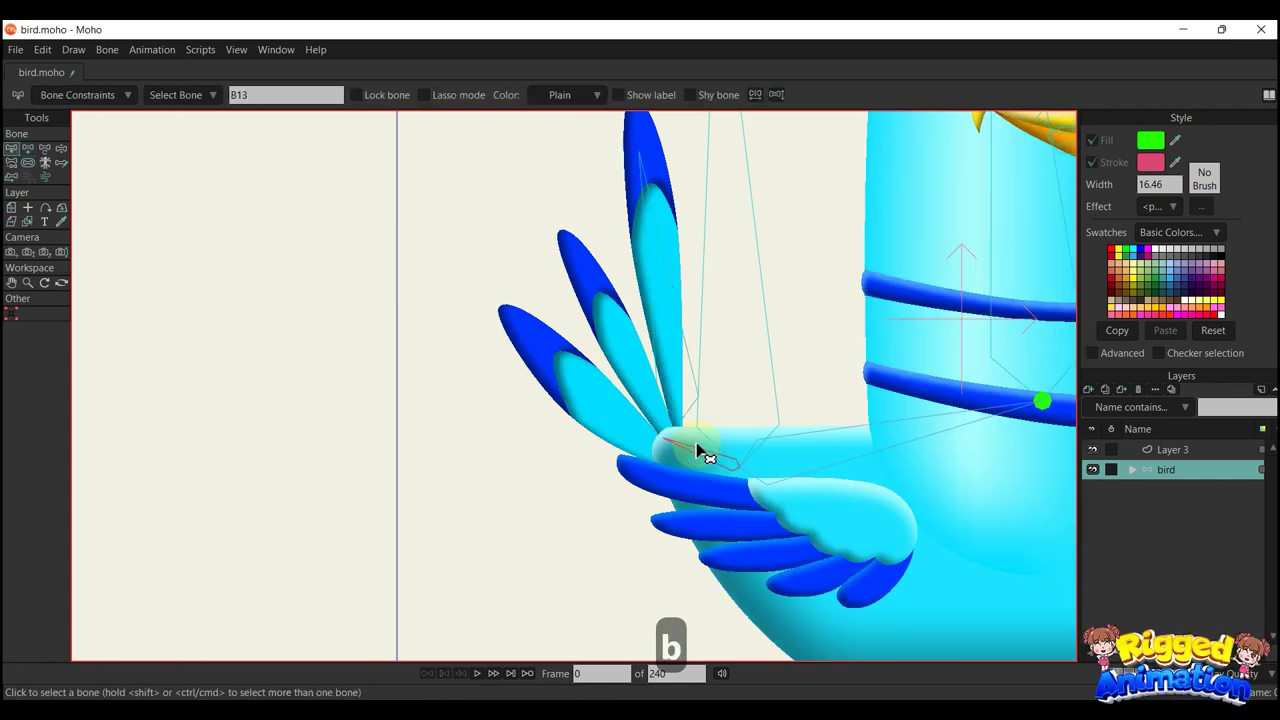
mouse_move(662, 425)
mouse_down()
mouse_move(591, 294)
mouse_move(600, 300)
mouse_up()
key(b)
key(a)
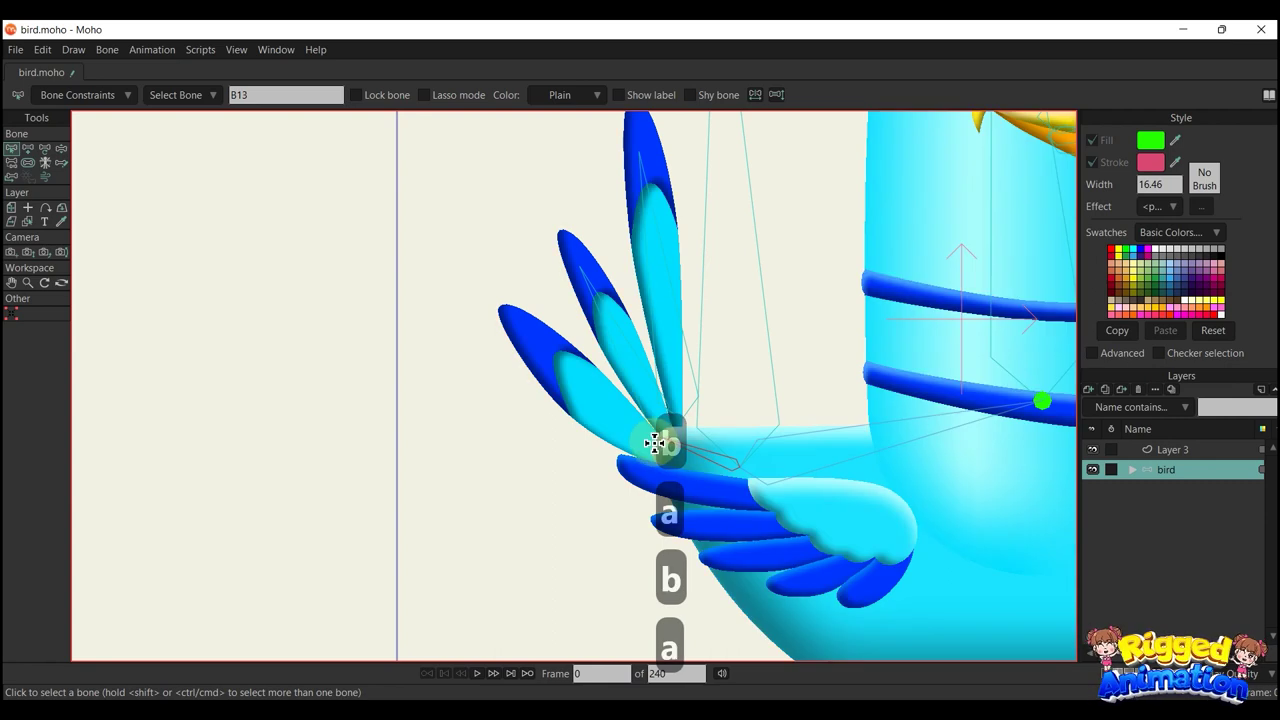
drag(650, 445, 513, 315)
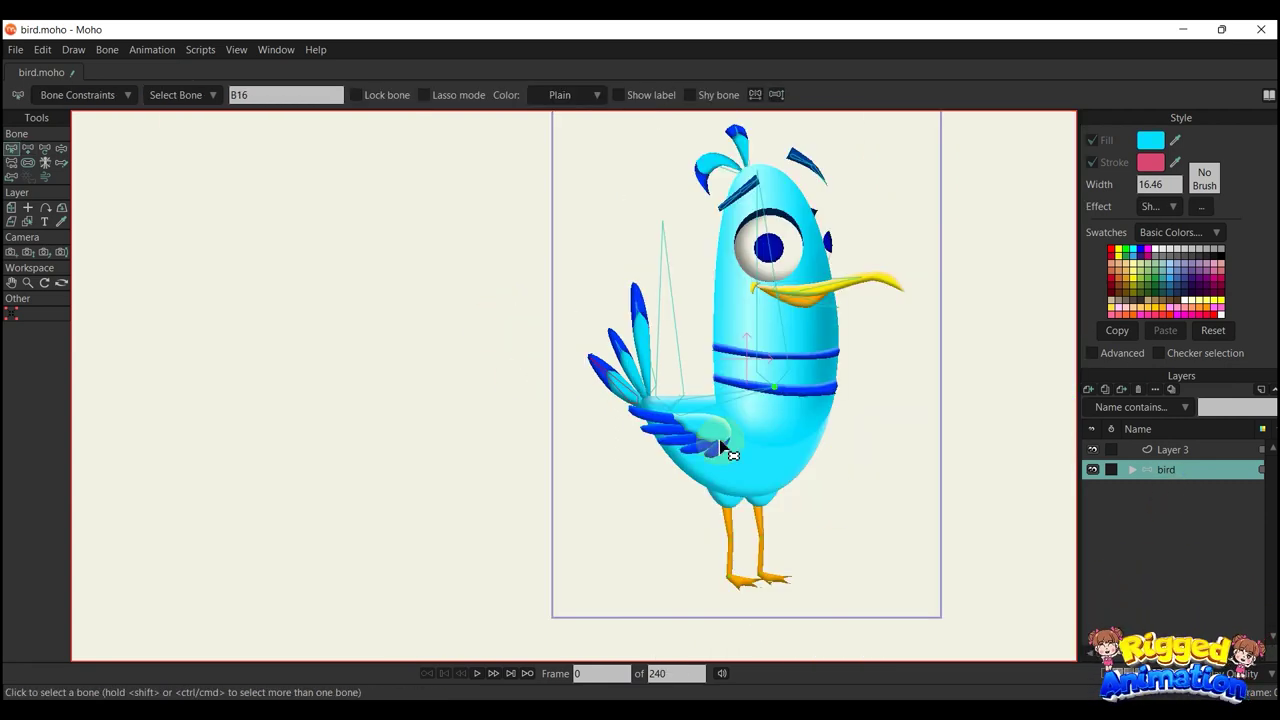
Select the body bone and add a bone along the wing from the shoulder to the feather tips
scroll(720, 441, up, 2)
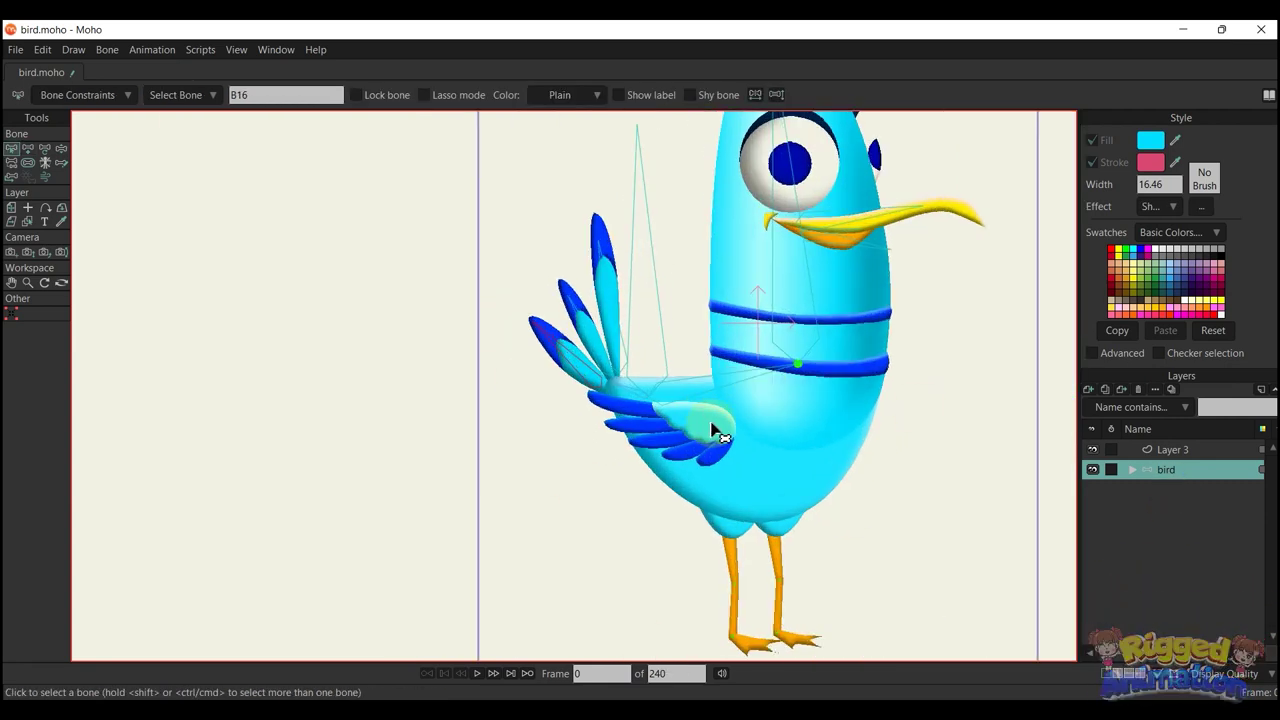
scroll(713, 430, up, 2)
key(b)
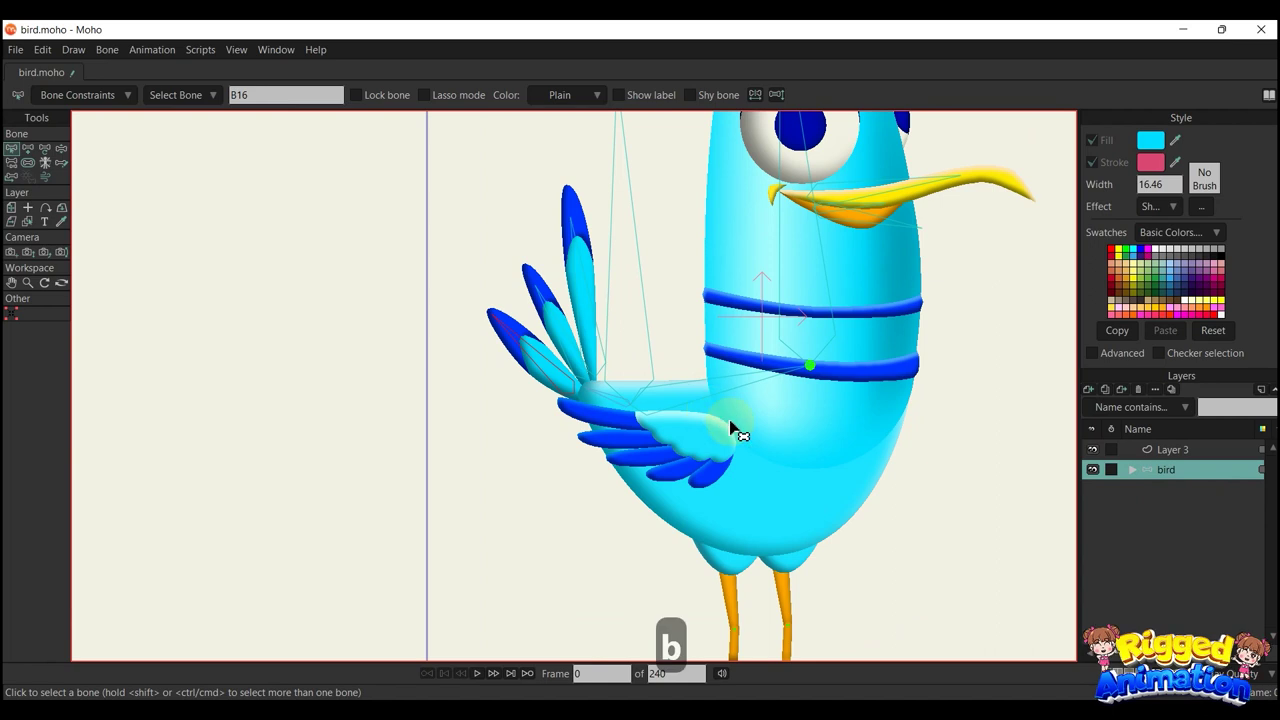
drag(690, 421, 681, 368)
key(b)
click(662, 326)
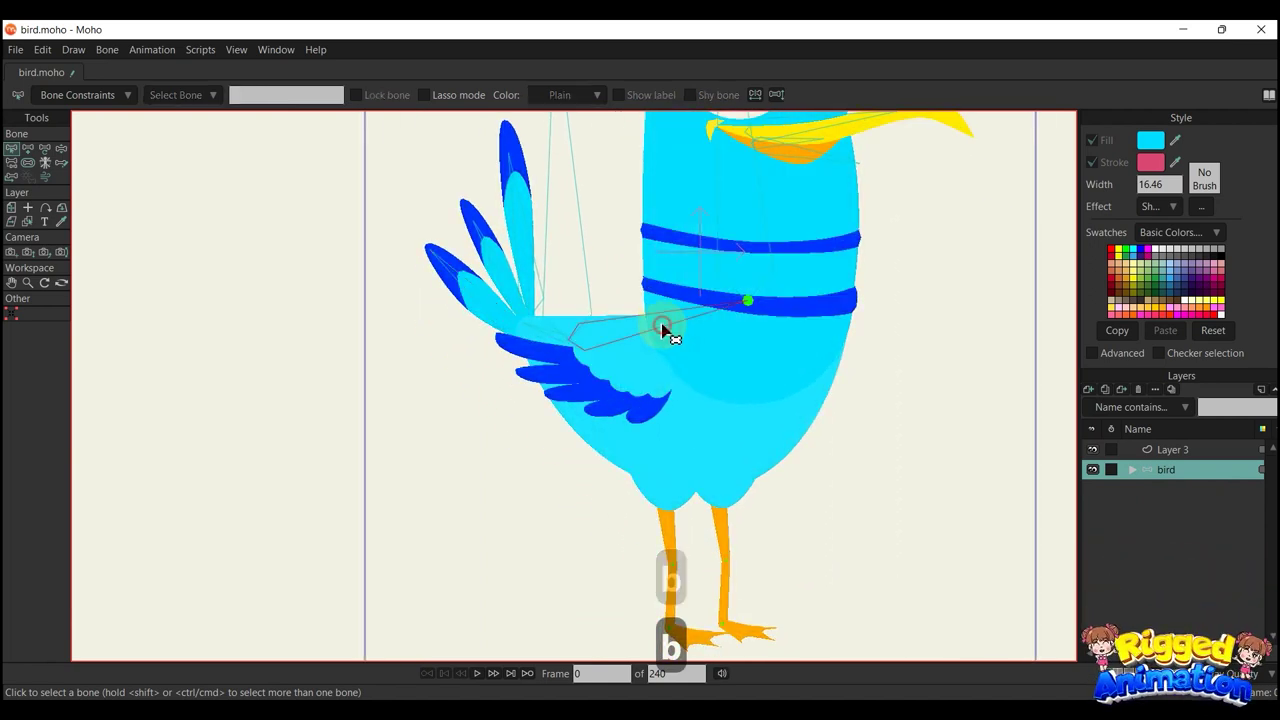
click(660, 371)
key(a)
scroll(665, 370, up, 2)
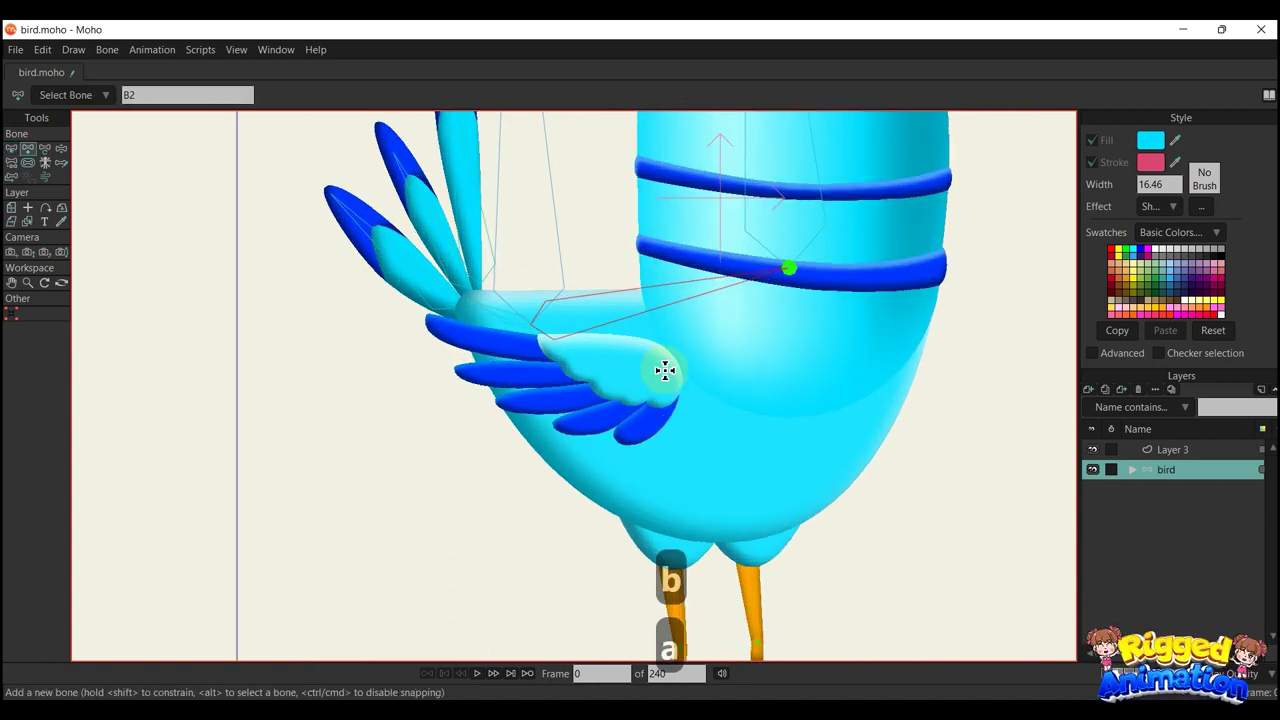
drag(665, 370, 481, 374)
Reselect the body bone and add a second bone over the existing wing bone
scroll(658, 372, up, 1)
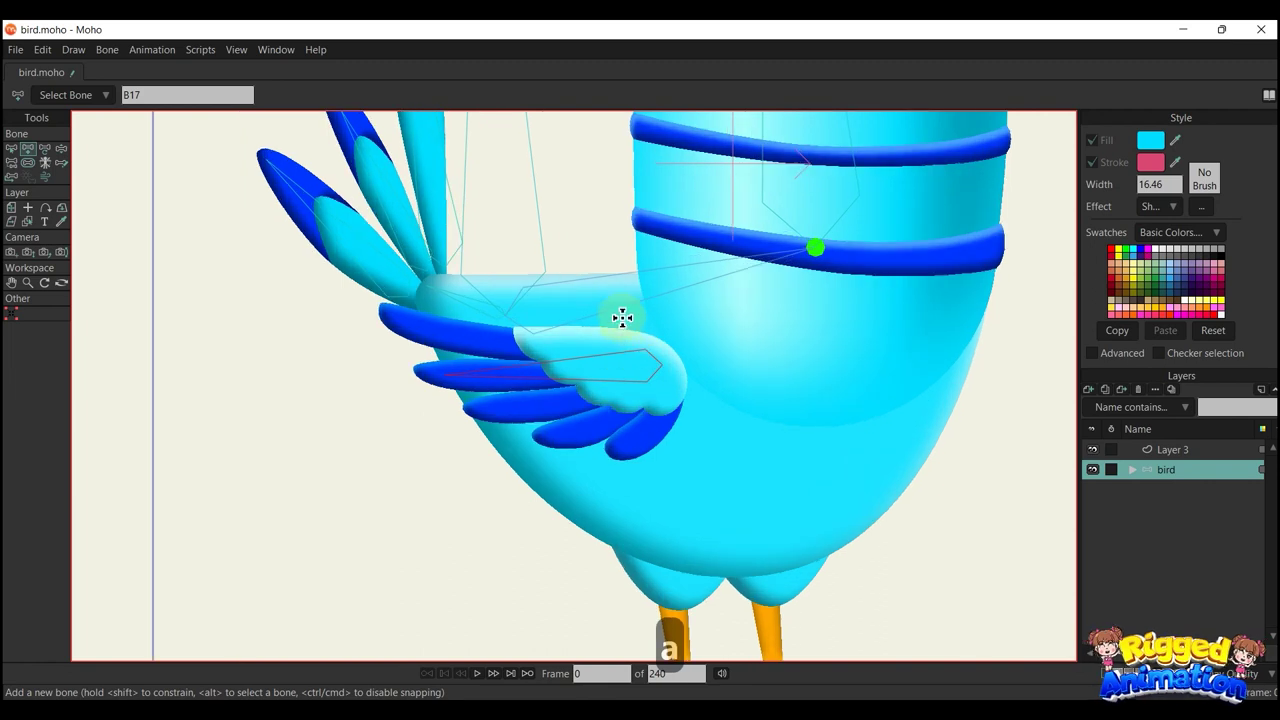
key(b)
click(651, 354)
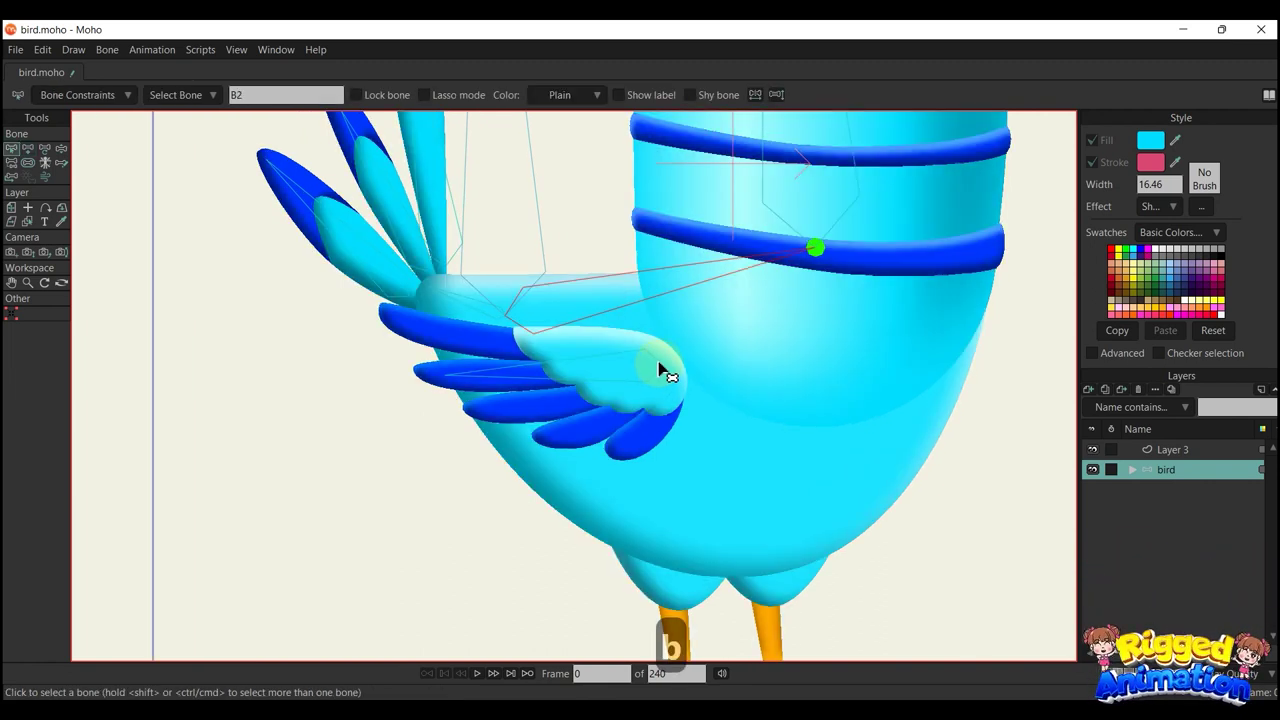
key(a)
mouse_move(659, 367)
mouse_down()
mouse_move(496, 391)
mouse_move(444, 374)
mouse_up()
Select the body bone and add a chain of thigh, shin, foot and toe bones down the leg nearer the tail
scroll(631, 414, down, 7)
drag(631, 414, 580, 371)
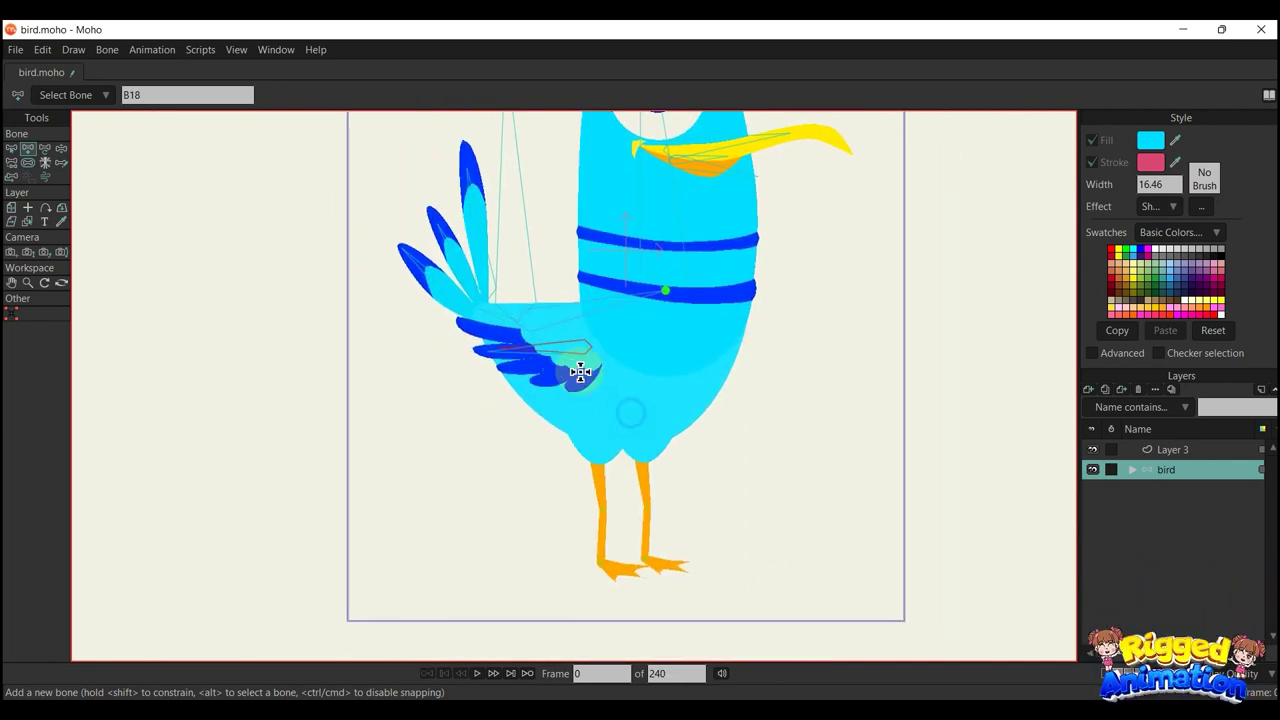
key(b)
click(606, 310)
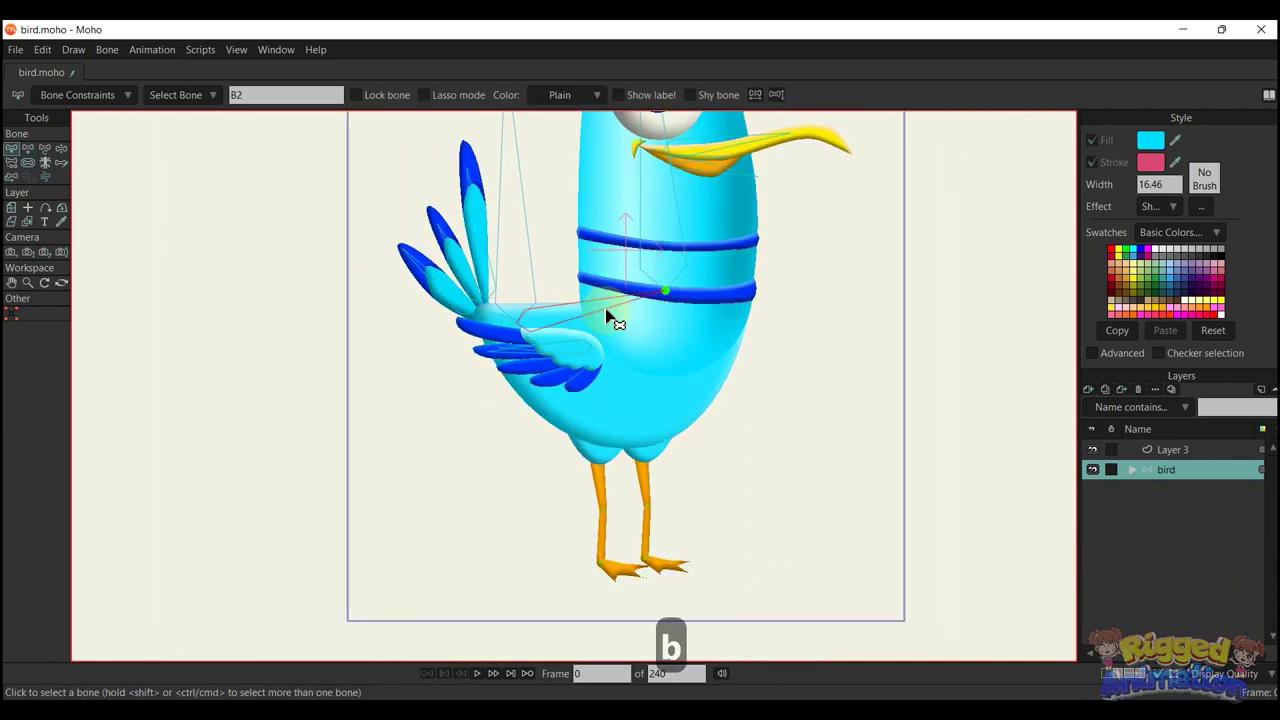
drag(649, 381, 680, 331)
scroll(680, 330, up, 5)
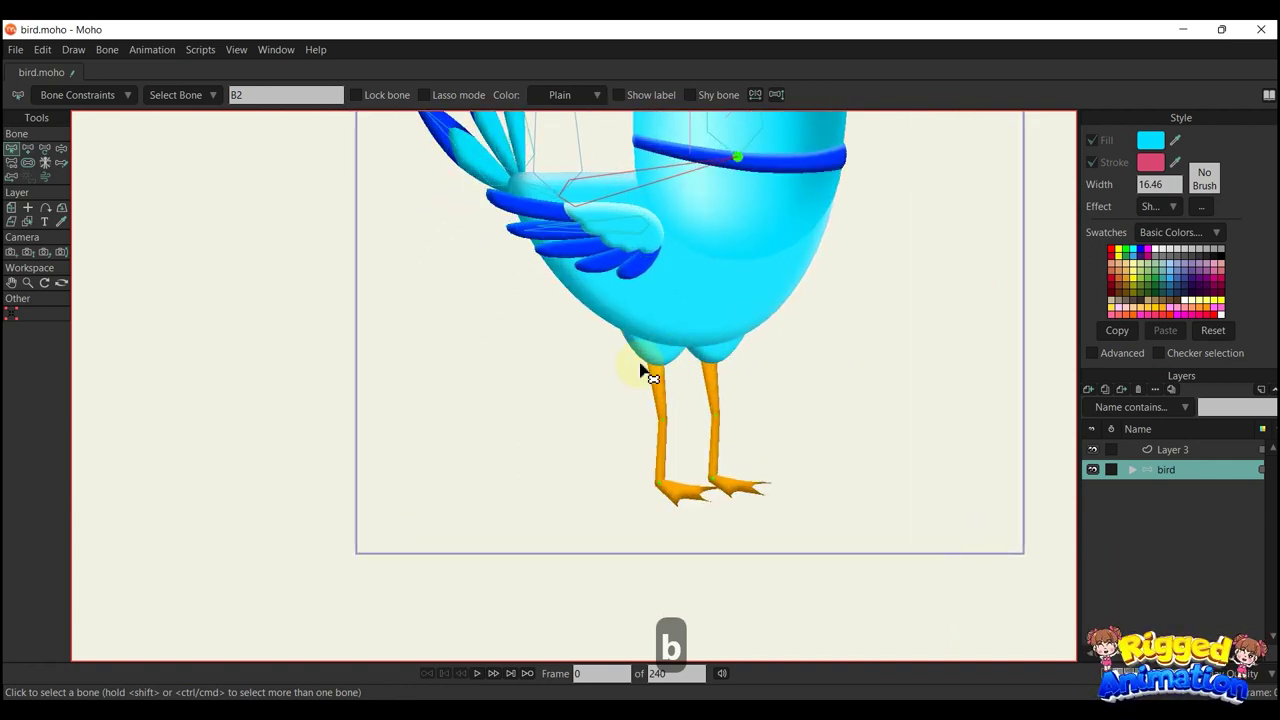
scroll(686, 292, up, 2)
key(z)
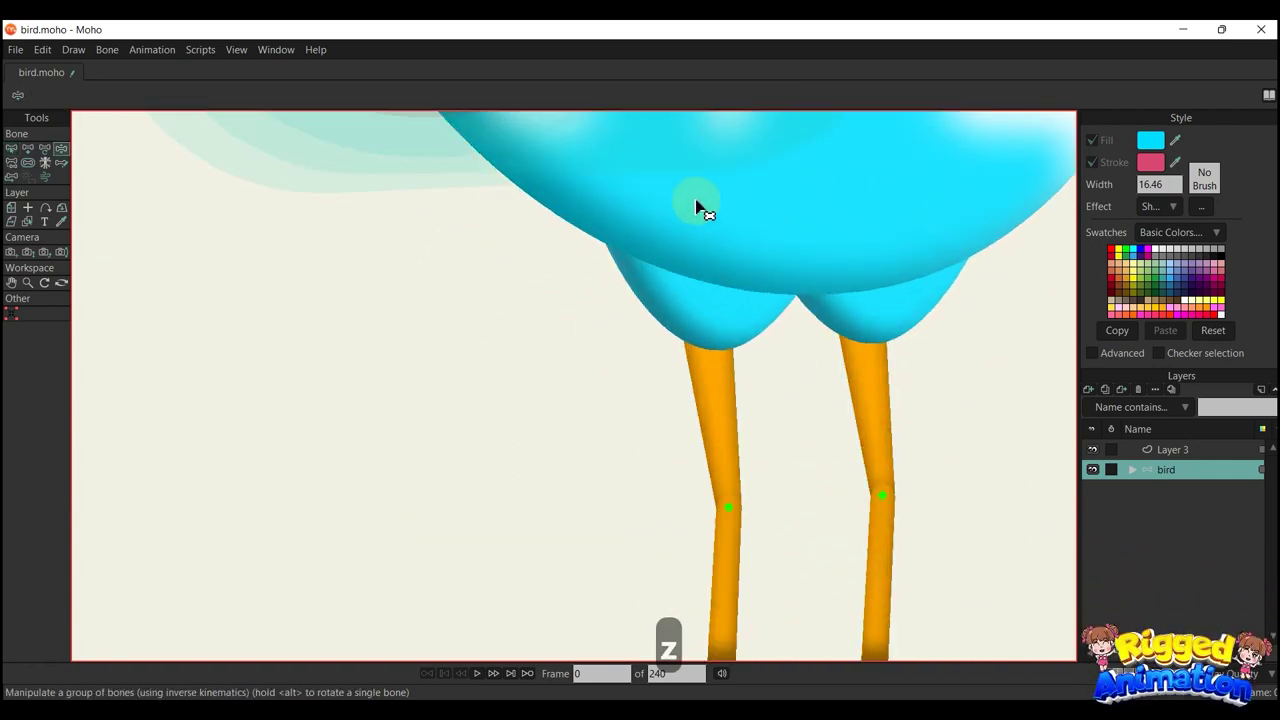
key(a)
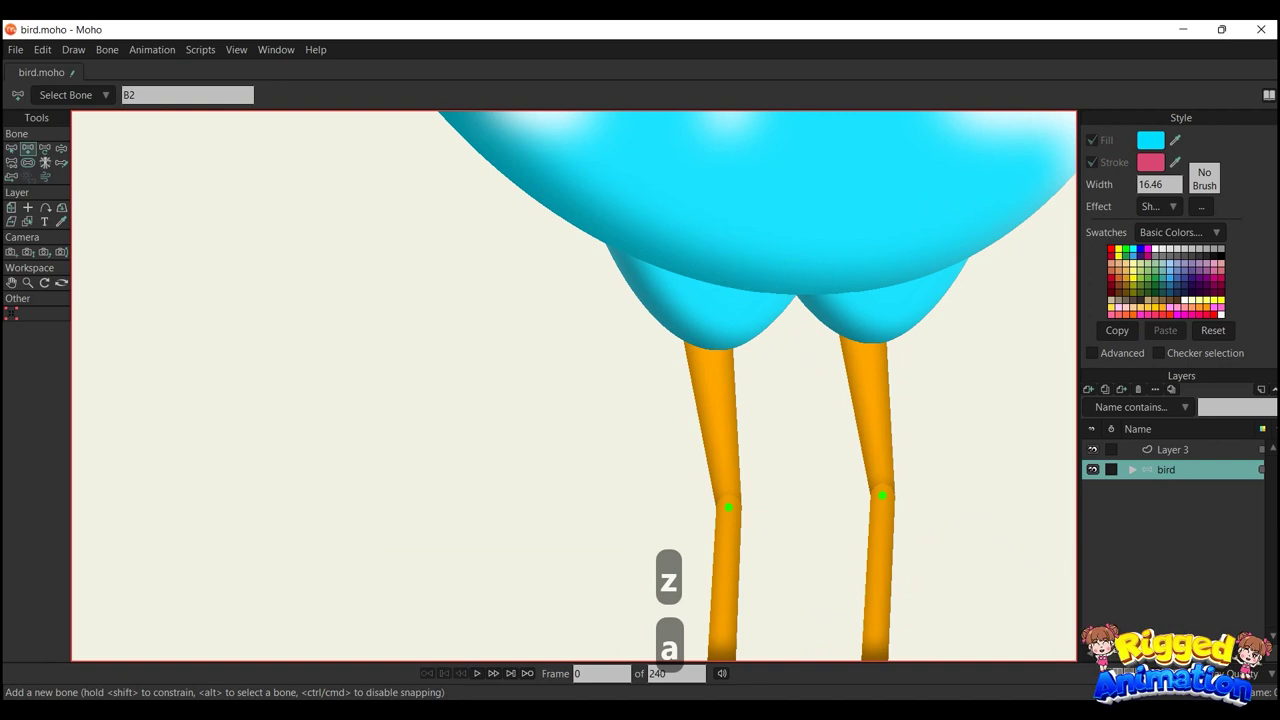
drag(701, 193, 951, 585)
scroll(760, 292, up, 5)
scroll(739, 187, down, 2)
scroll(751, 486, down, 3)
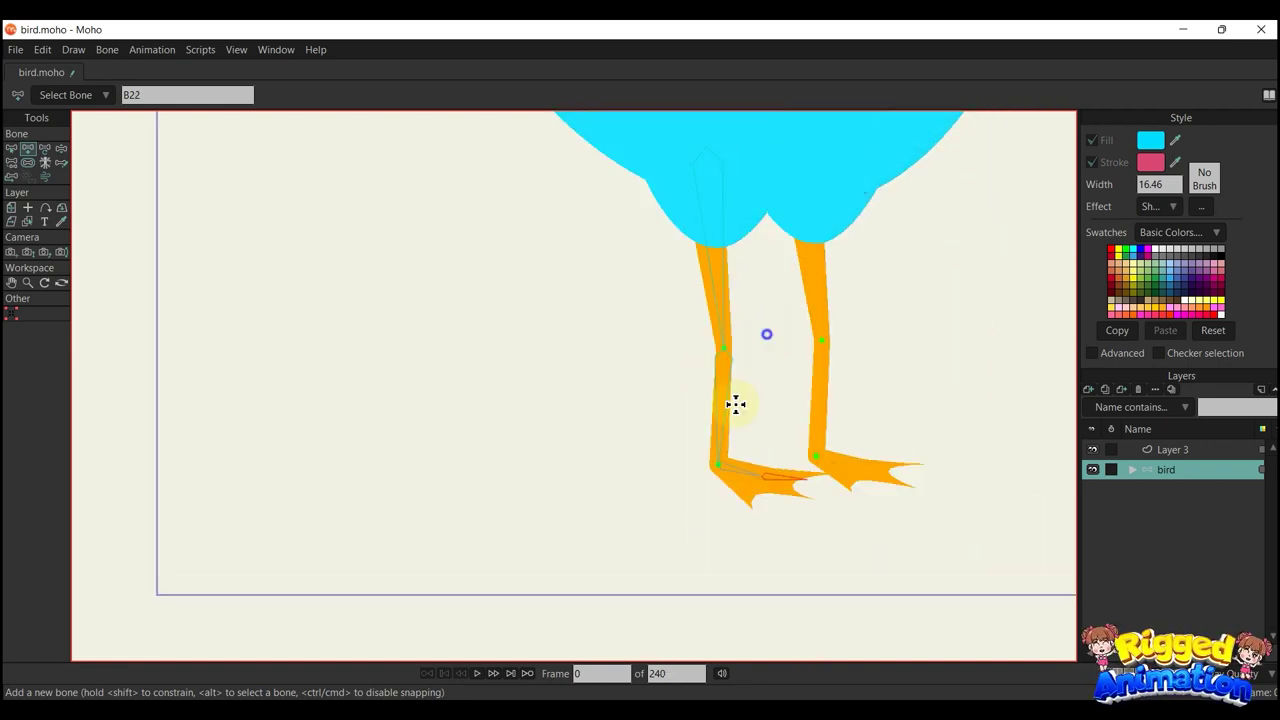
Reselect the body bone and add a matching chain of thigh, shin, foot and toe bones down the other leg
scroll(734, 403, up, 3)
key(b)
drag(706, 250, 714, 307)
key(b)
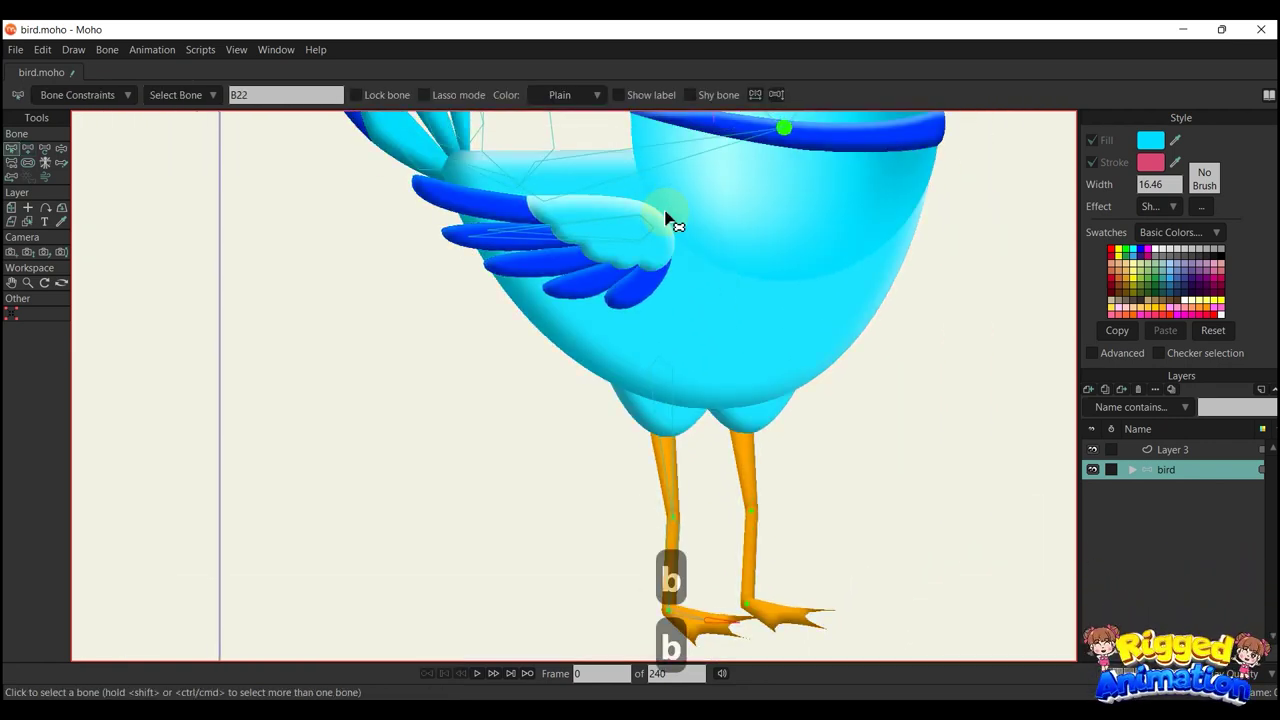
scroll(763, 263, down, 2)
scroll(763, 266, up, 3)
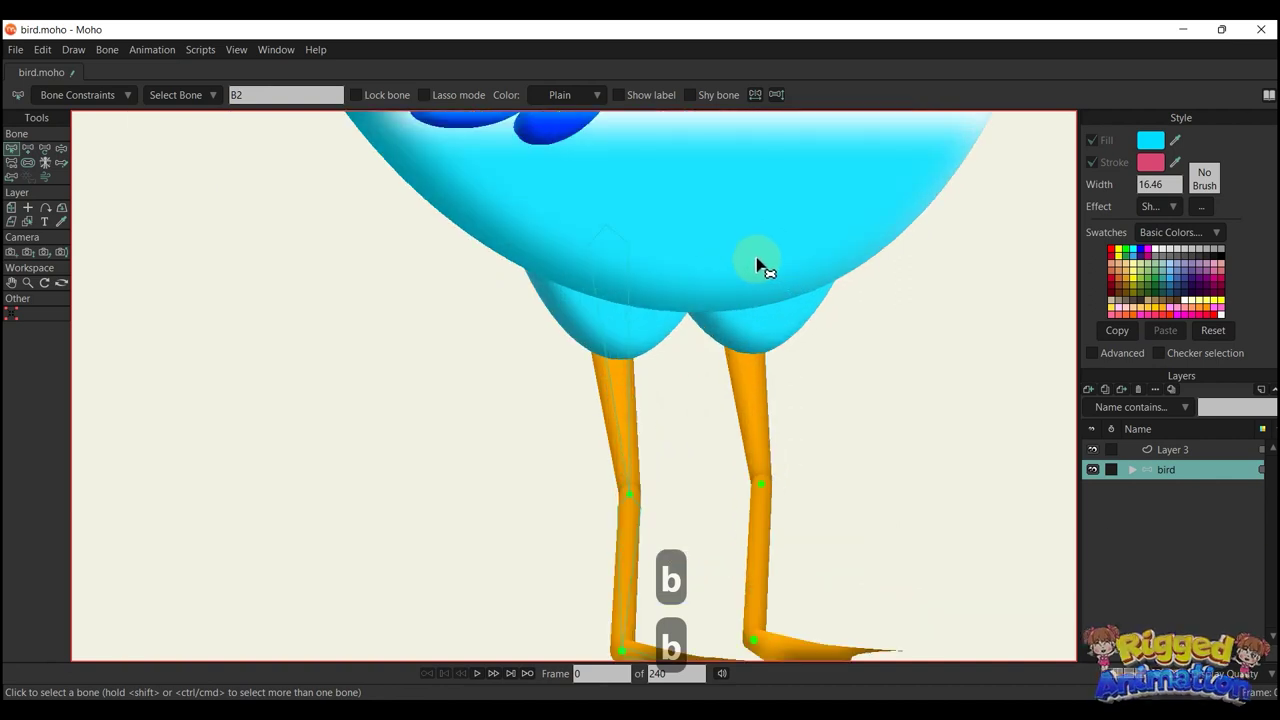
key(a)
drag(726, 207, 764, 485)
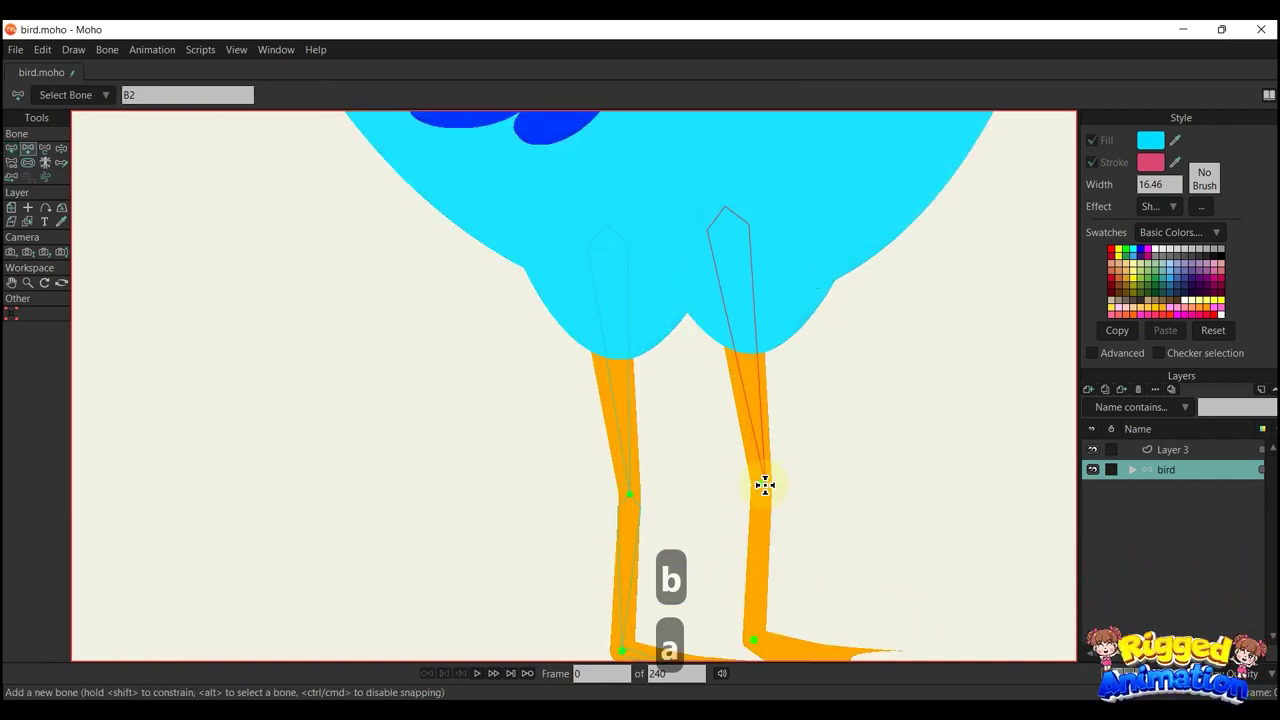
scroll(762, 483, down, 2)
scroll(772, 345, up, 3)
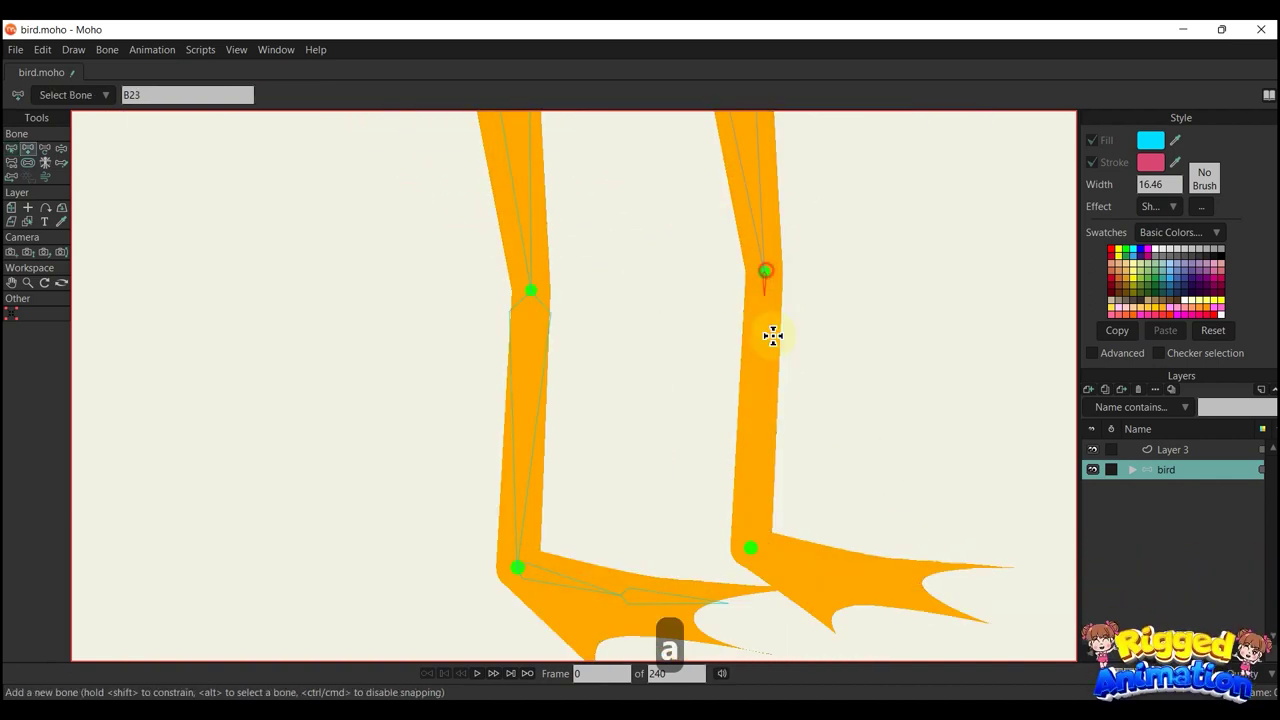
drag(763, 272, 842, 572)
drag(948, 589, 964, 591)
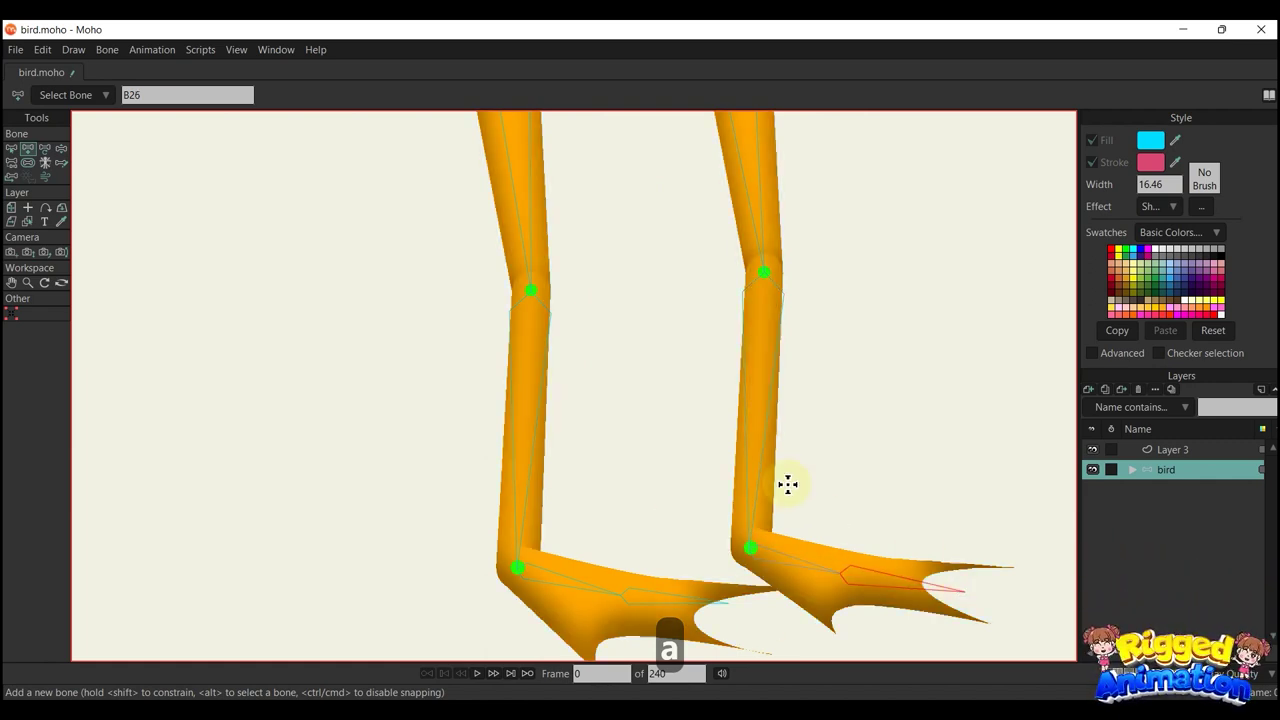
Select all the bones of the bird and set their bone strength to 0
scroll(750, 472, down, 10)
drag(724, 447, 730, 477)
key(b)
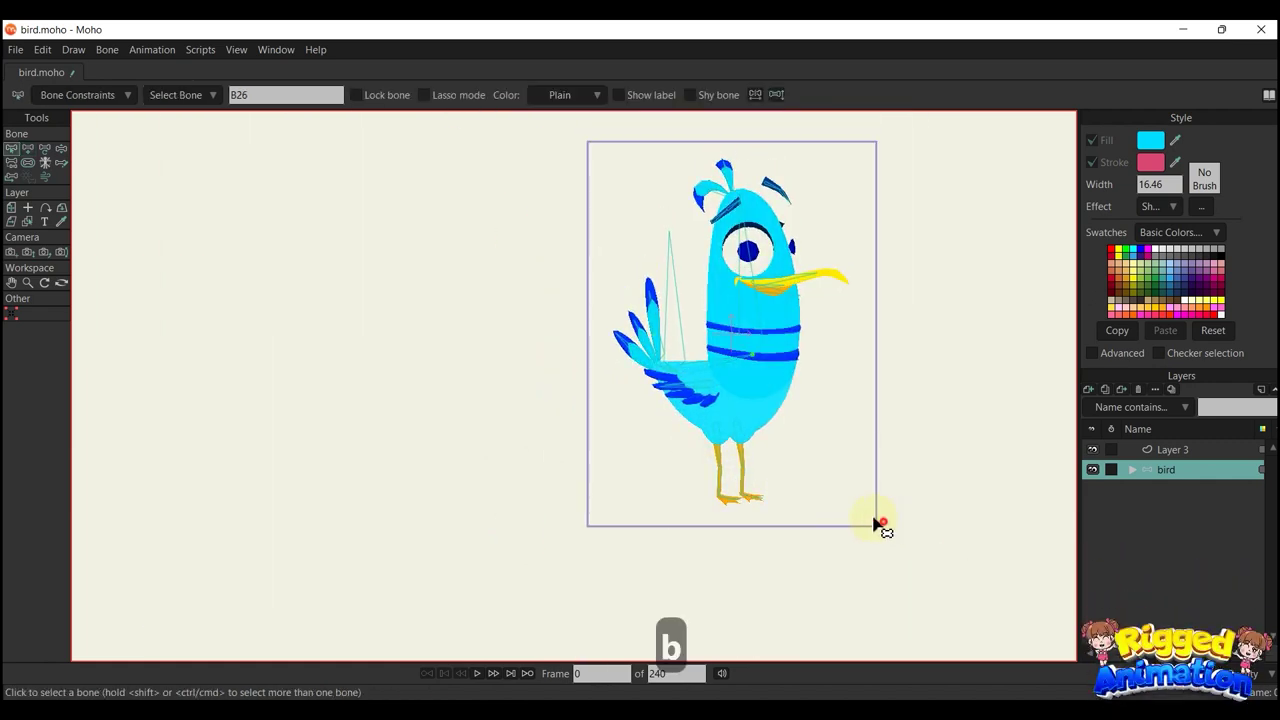
drag(878, 524, 500, 138)
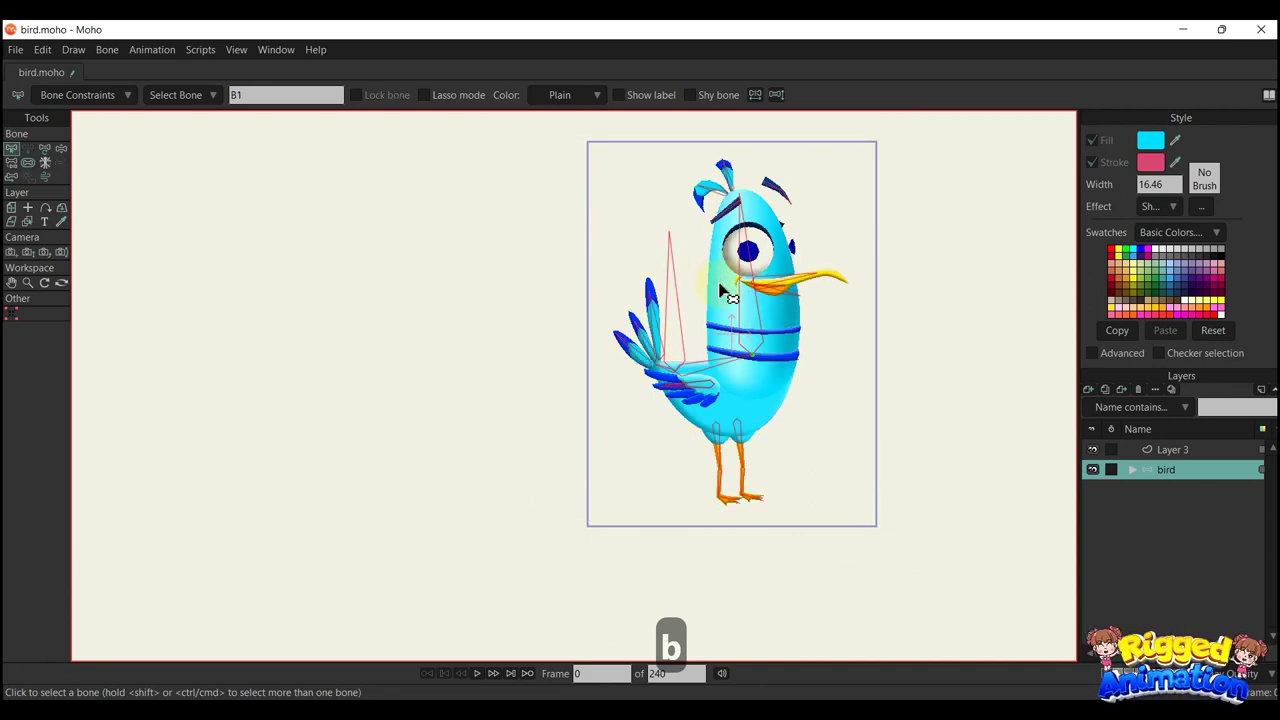
key(s)
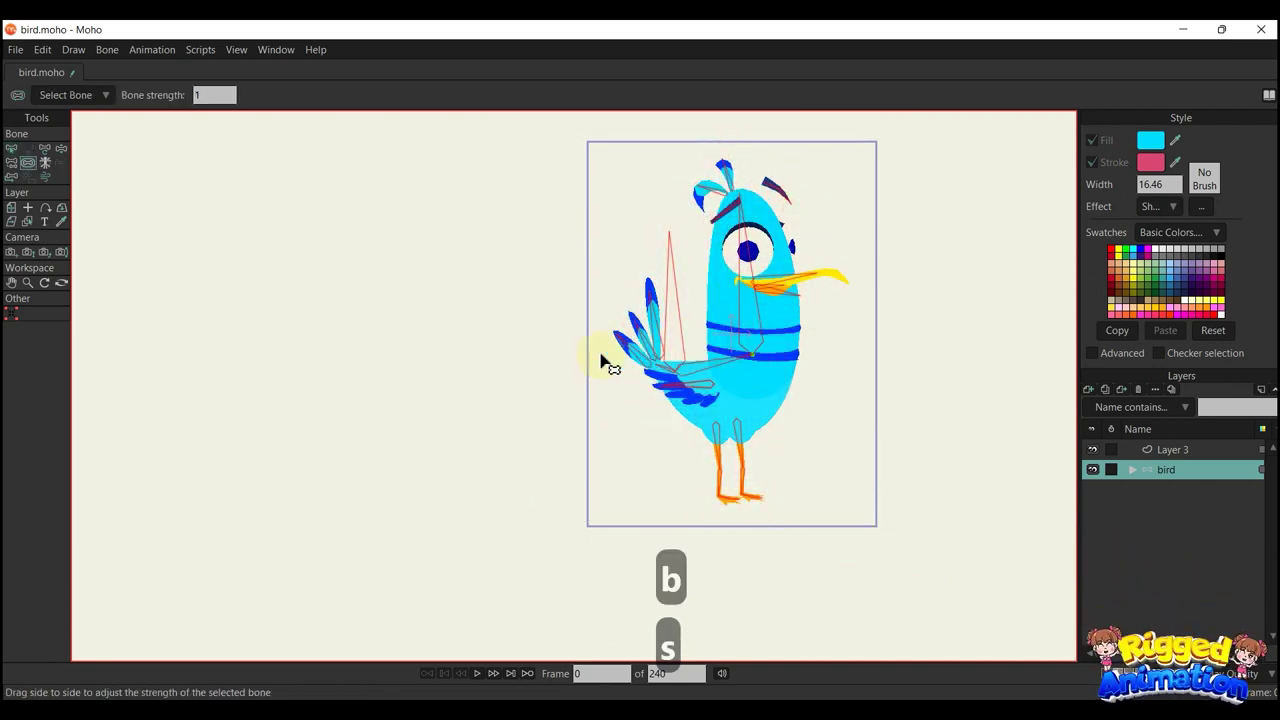
key(b)
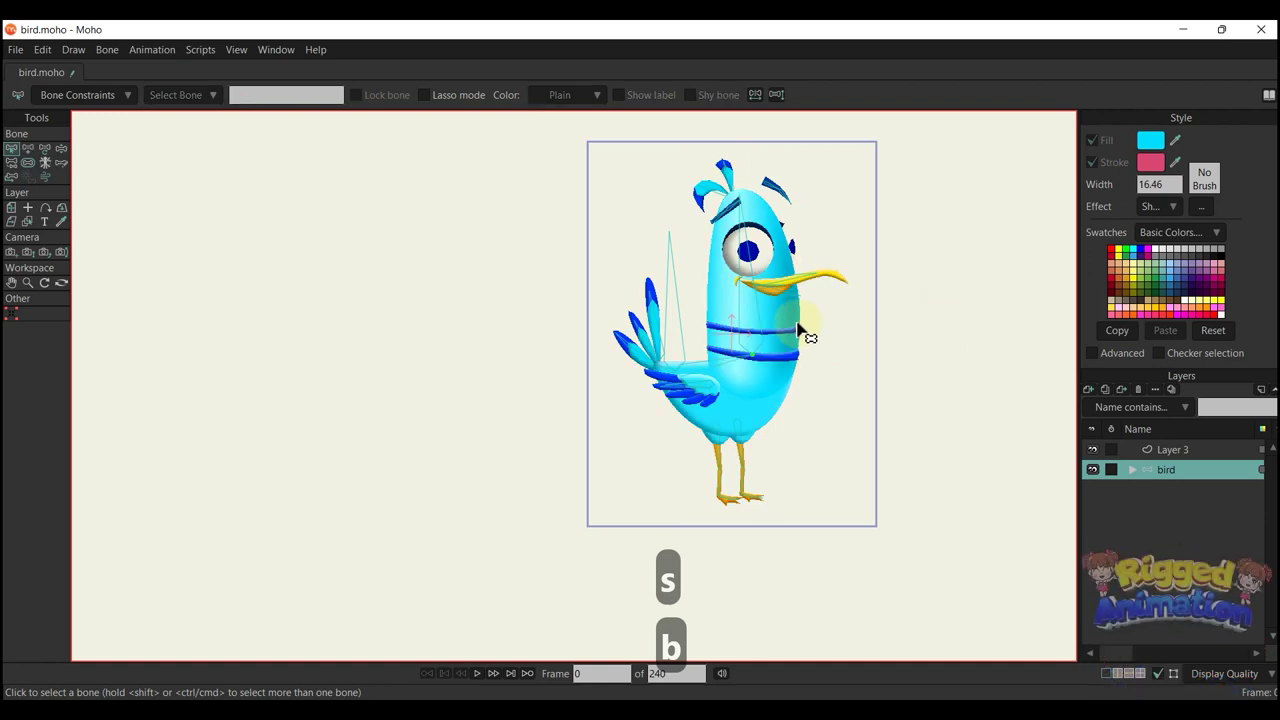
scroll(805, 330, up, 2)
key(s)
mouse_move(740, 330)
mouse_down()
mouse_move(903, 340)
mouse_move(851, 340)
mouse_up()
scroll(853, 342, down, 2)
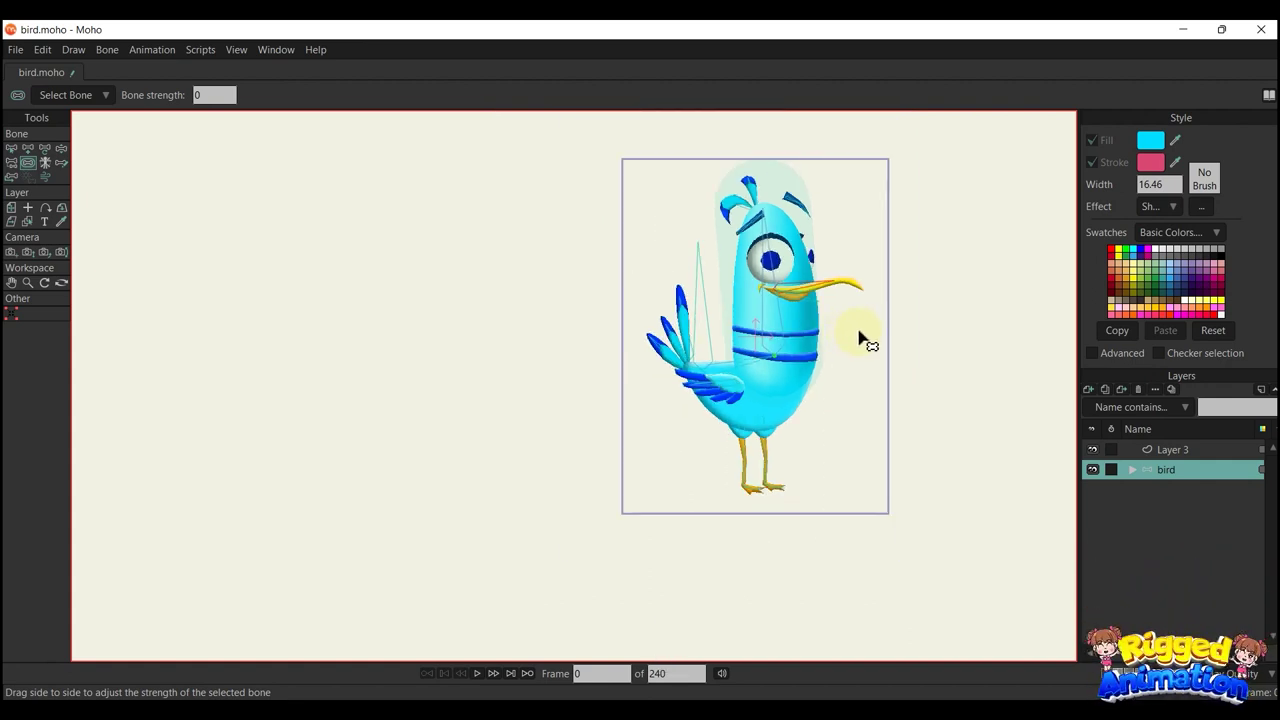
Pick the body layer and bind the uppermost tail feather's points to that feather's bone
scroll(723, 334, up, 3)
alt+right_click(646, 330)
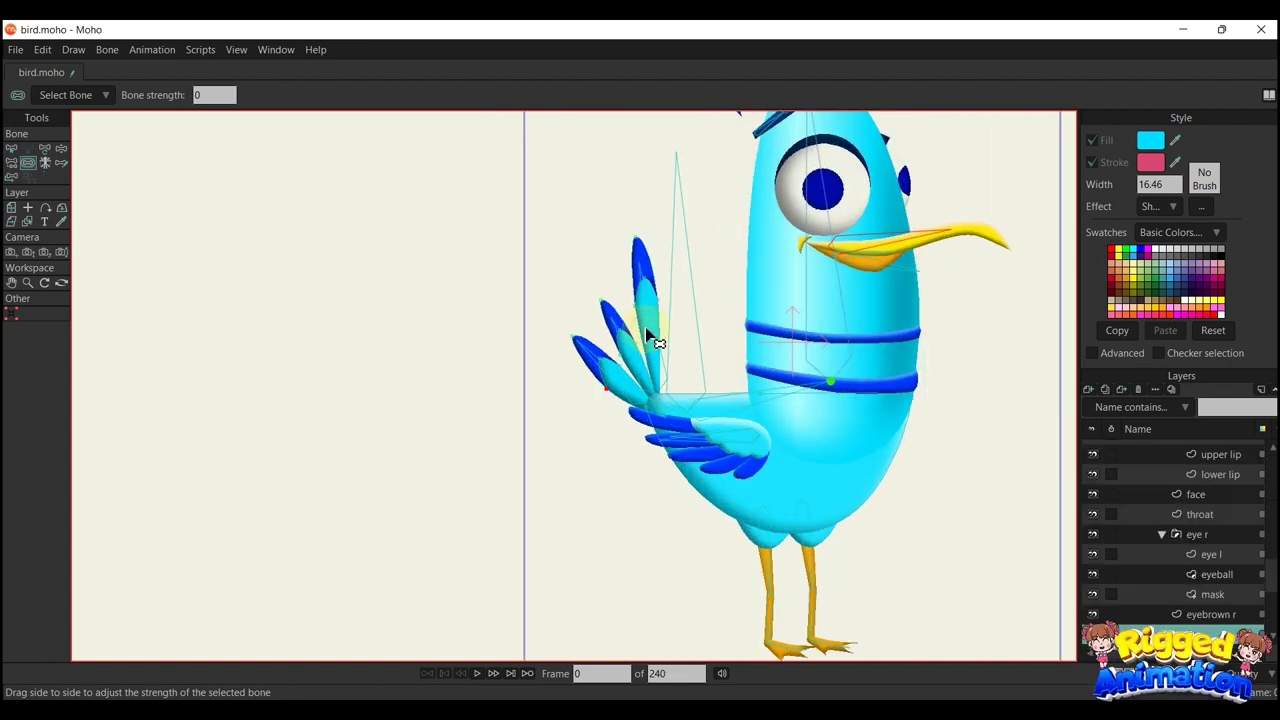
key(b)
scroll(649, 324, up, 3)
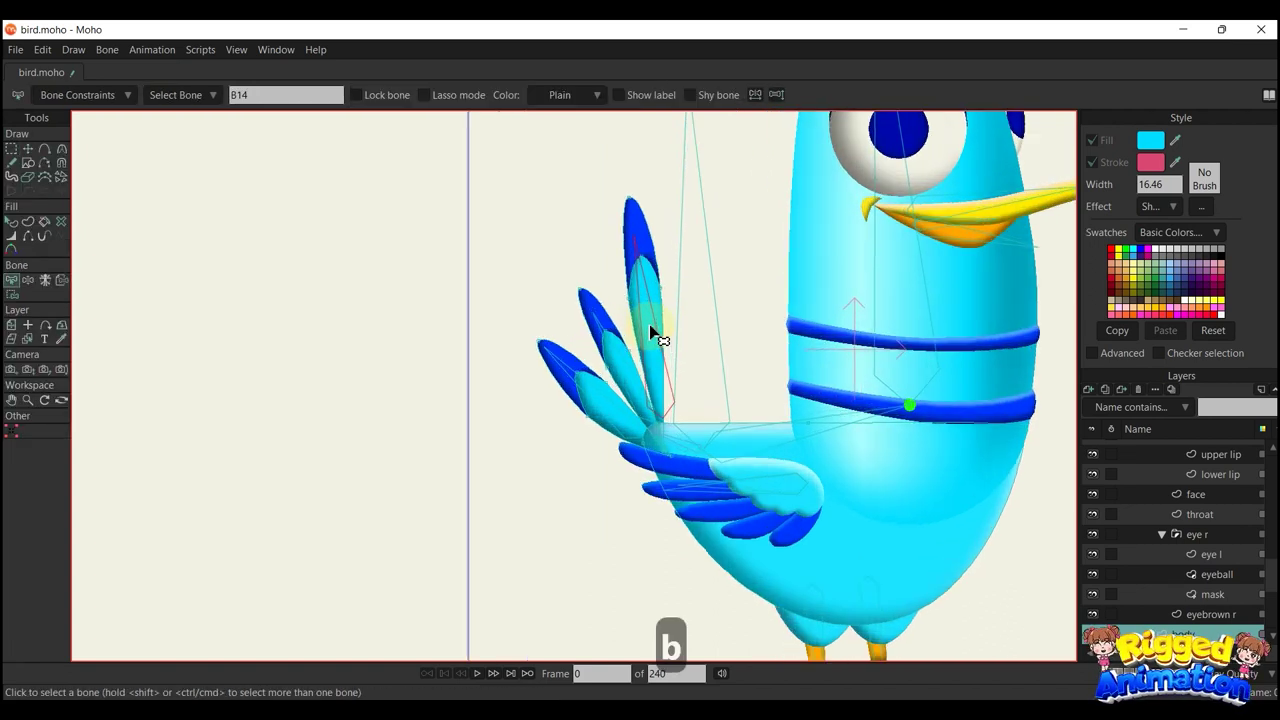
key(i)
click(645, 261)
shift+click(635, 207)
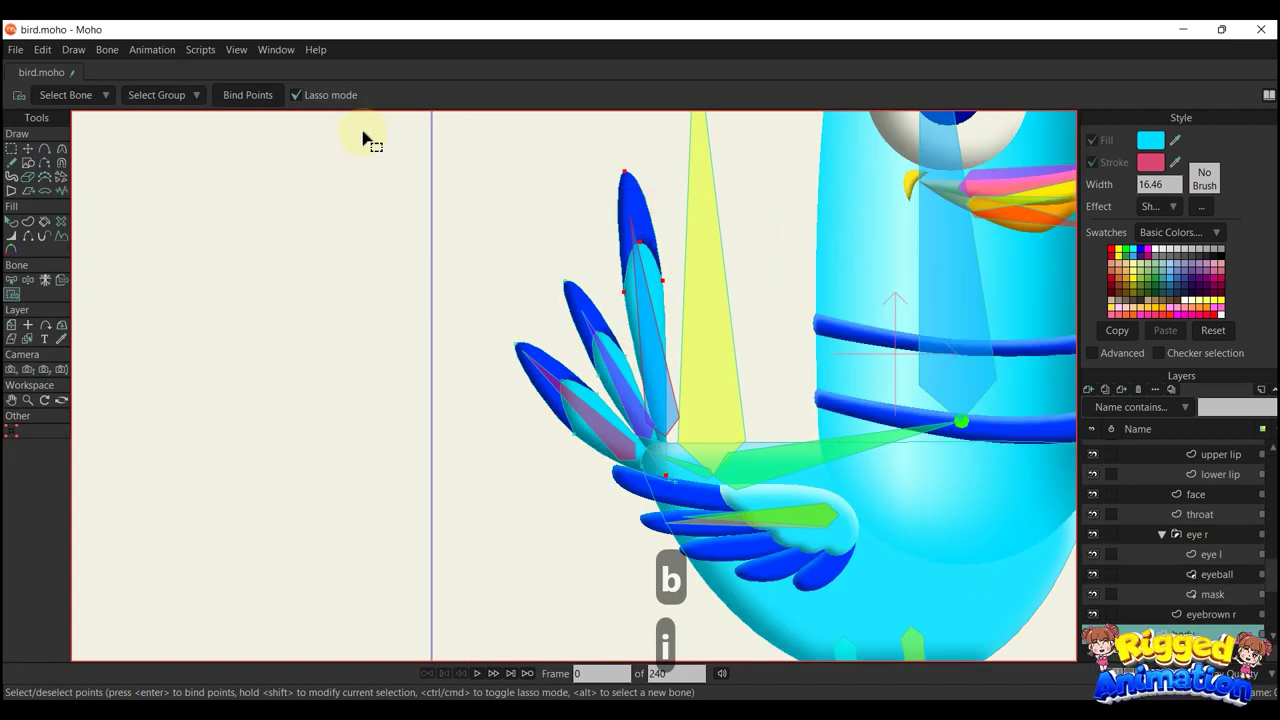
key(Return)
Bind the middle tail feather's points to the middle feather bone
drag(597, 361, 646, 334)
key(b)
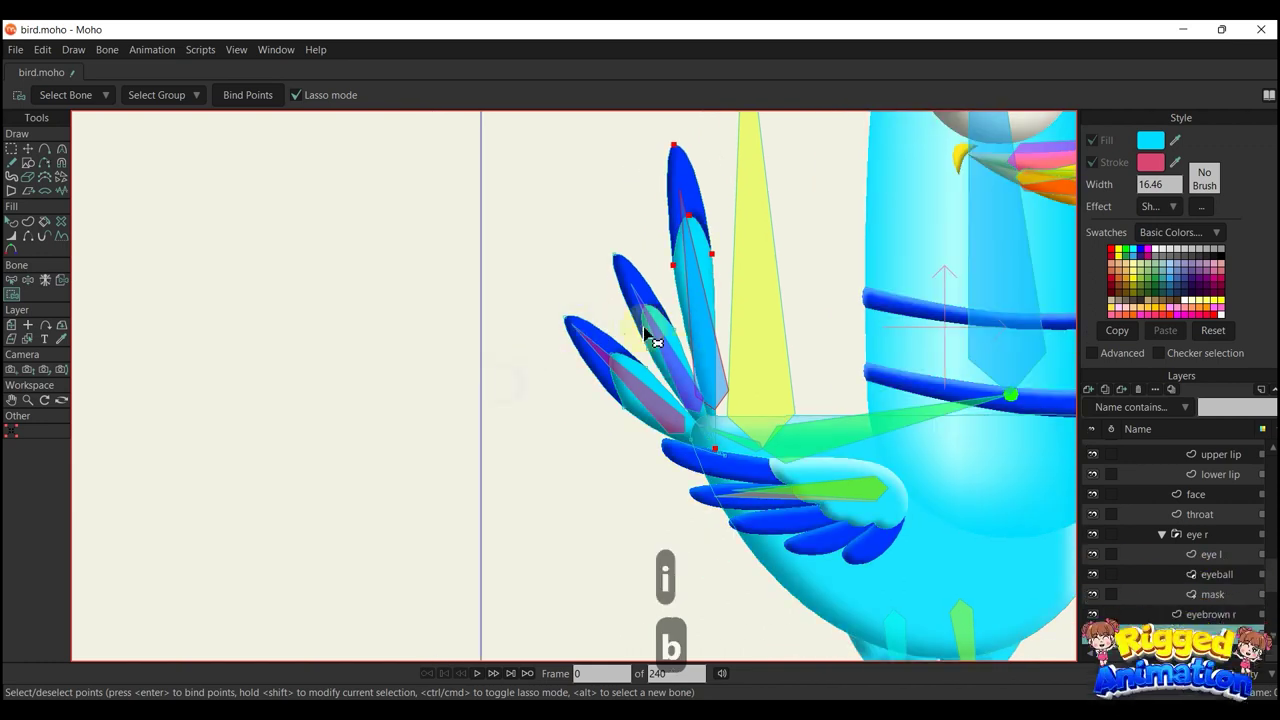
click(684, 367)
key(i)
click(252, 96)
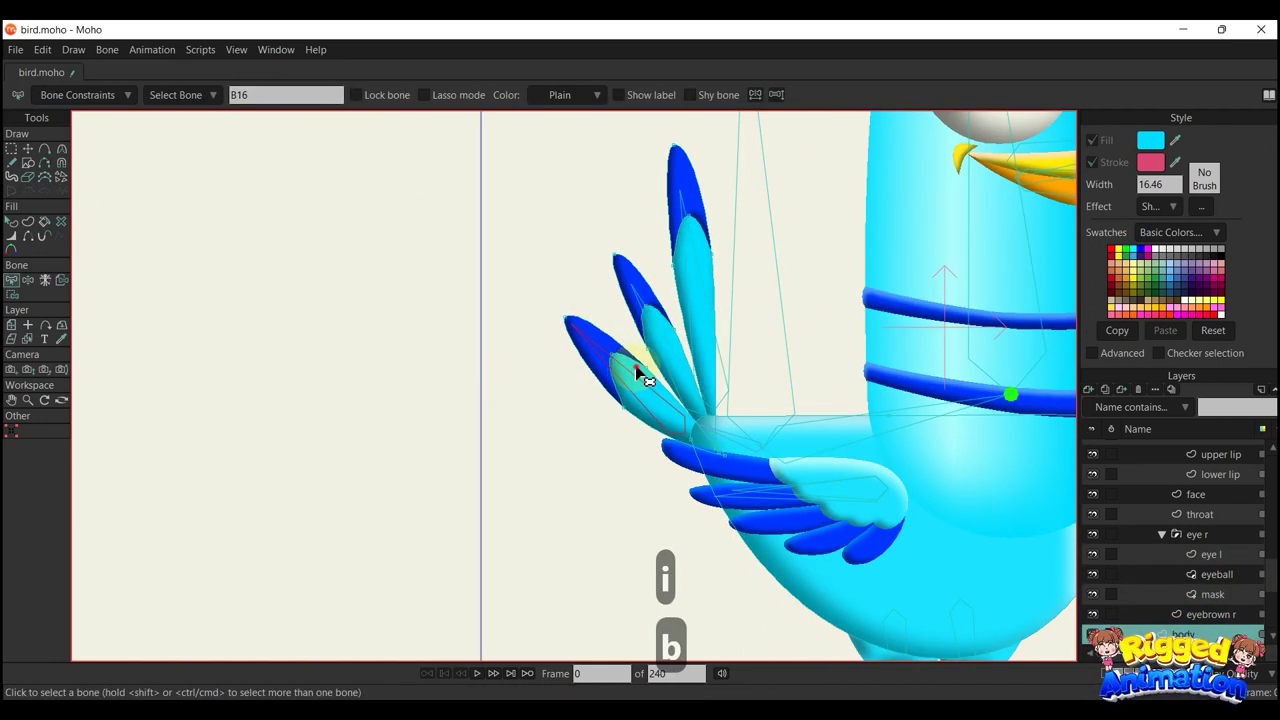
Select the lowest tail feather's points and bind them to that feather's bone
key(t)
click(628, 370)
click(592, 346)
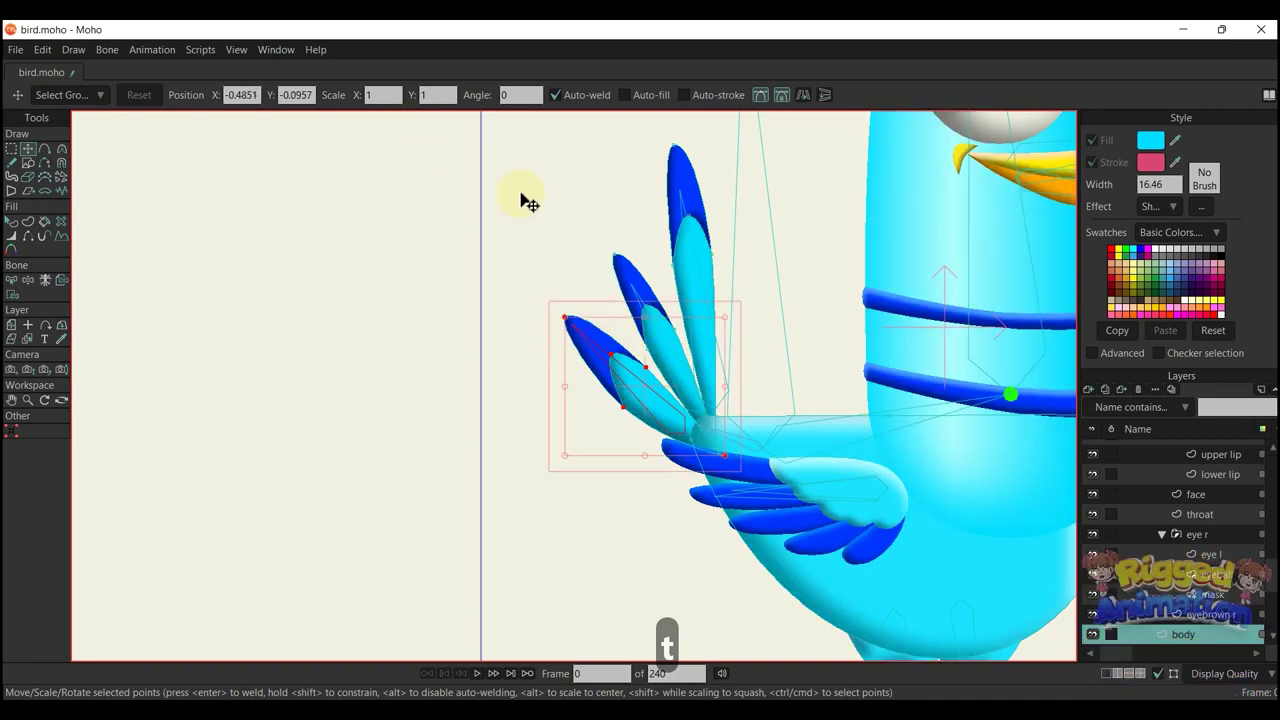
key(i)
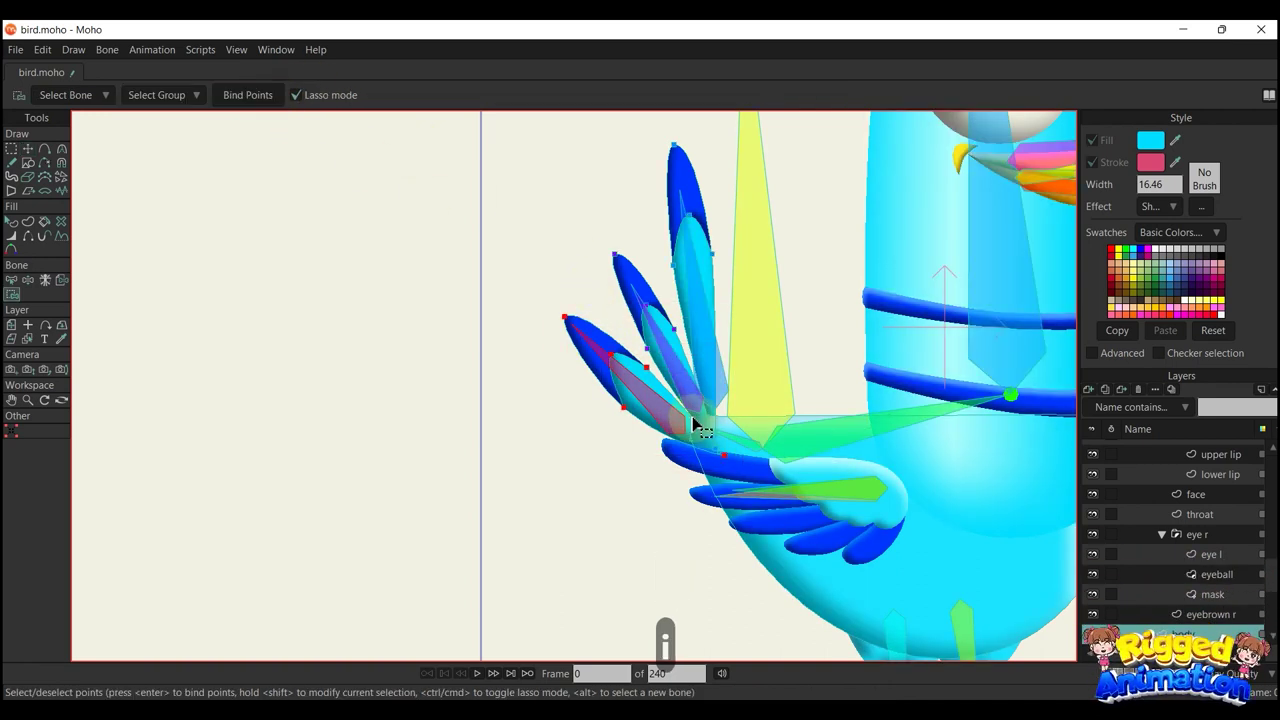
Select the tail-base bone and bind the points where the tail feathers join the body to it
scroll(692, 417, down, 2)
drag(692, 417, 566, 363)
scroll(568, 364, up, 2)
key(b)
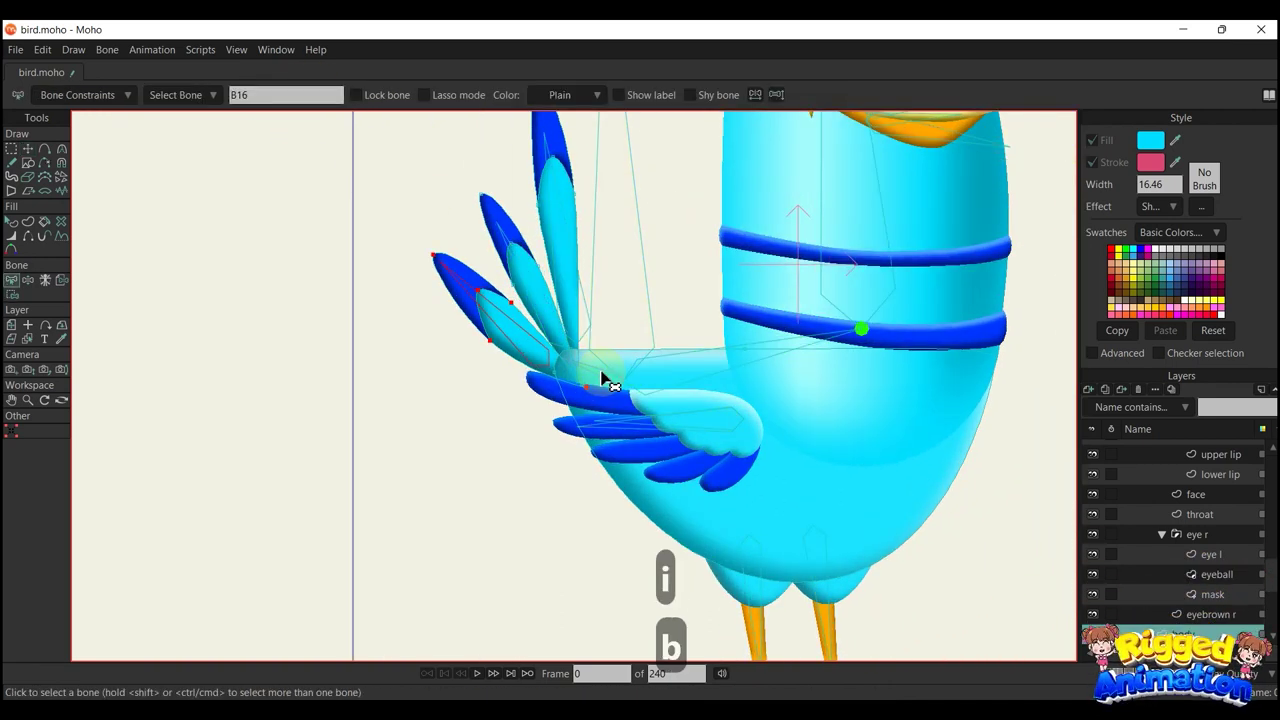
key(i)
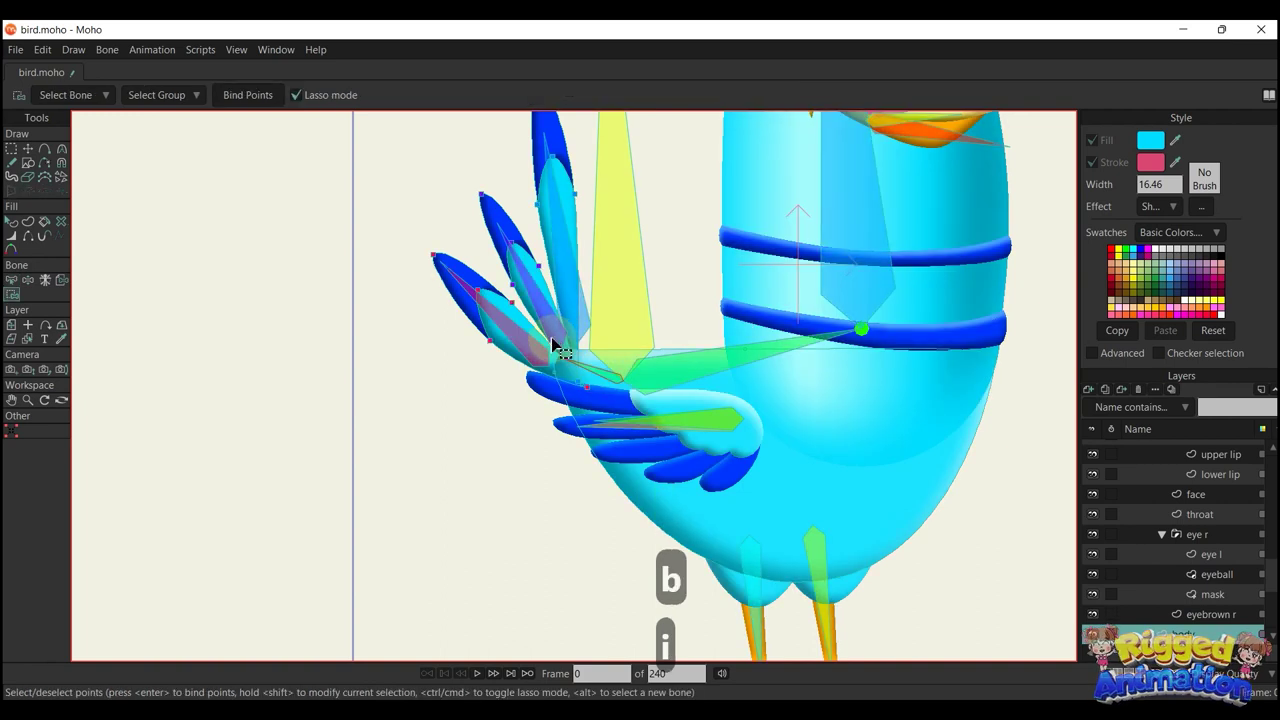
mouse_move(535, 350)
mouse_down()
mouse_move(546, 400)
mouse_move(608, 410)
mouse_up()
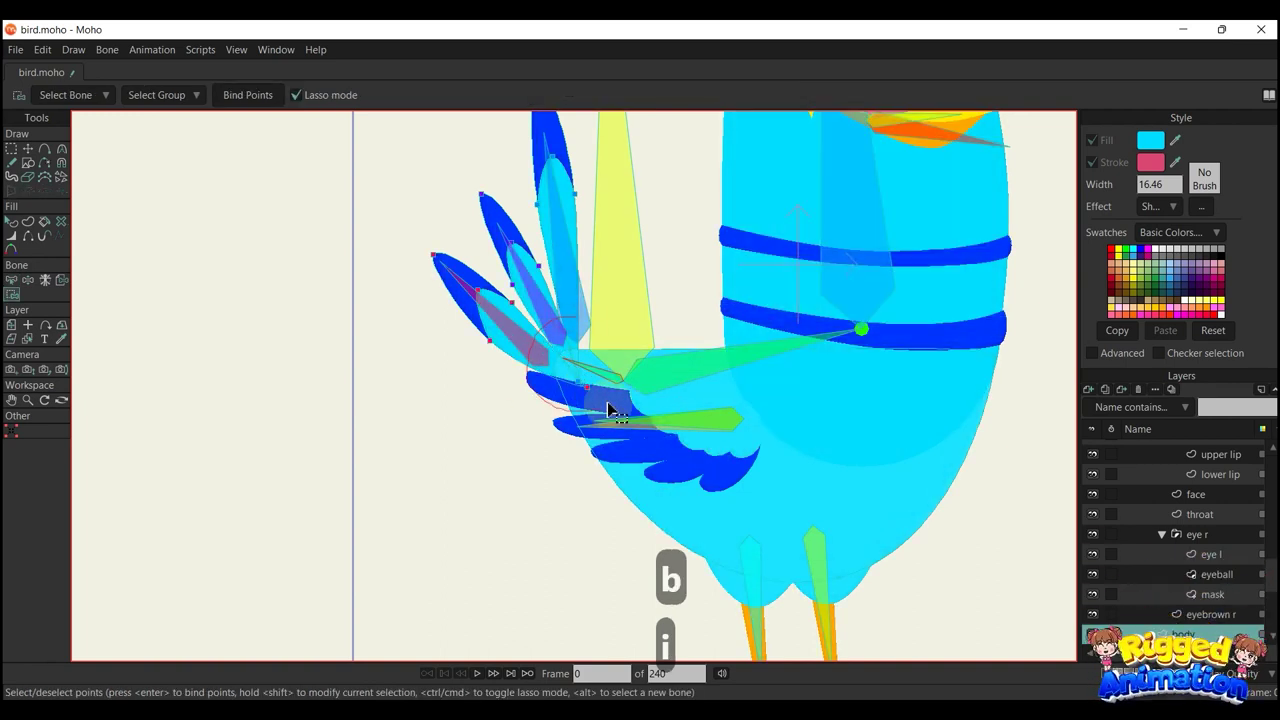
drag(528, 307, 530, 312)
click(230, 100)
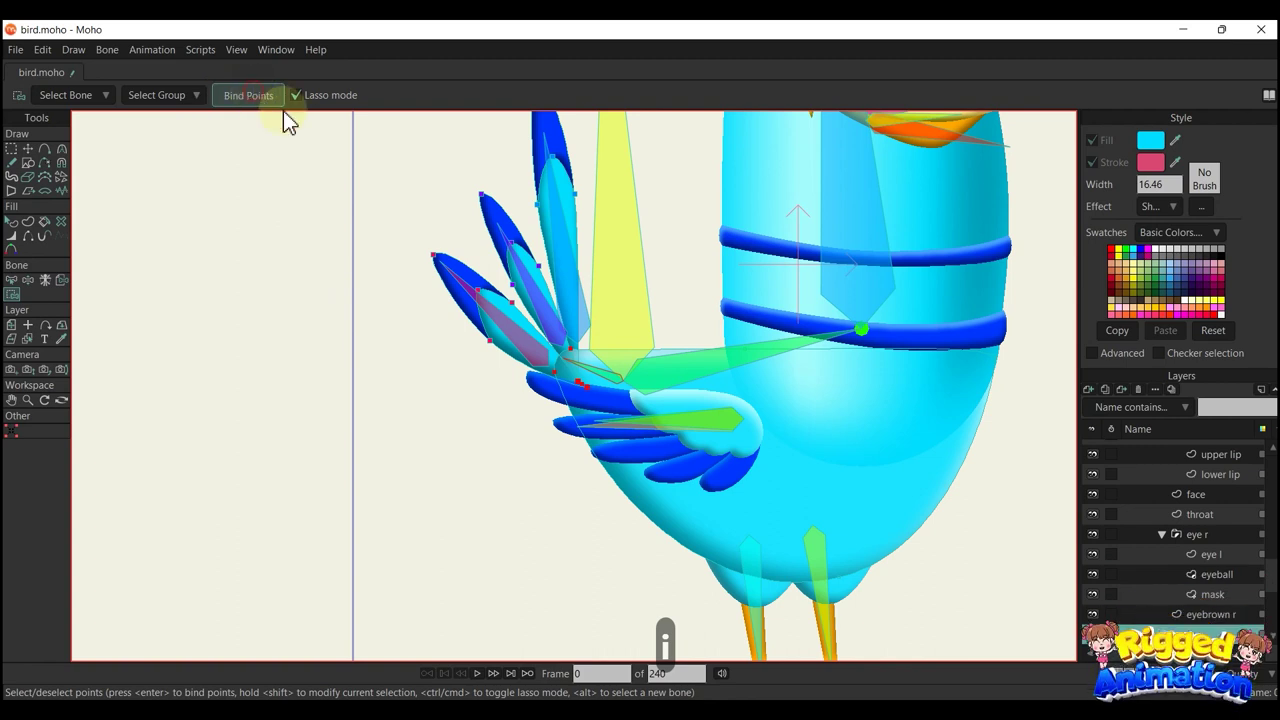
Select the bone running from the tail base to the body's centre and bind the lower body points to it
key(b)
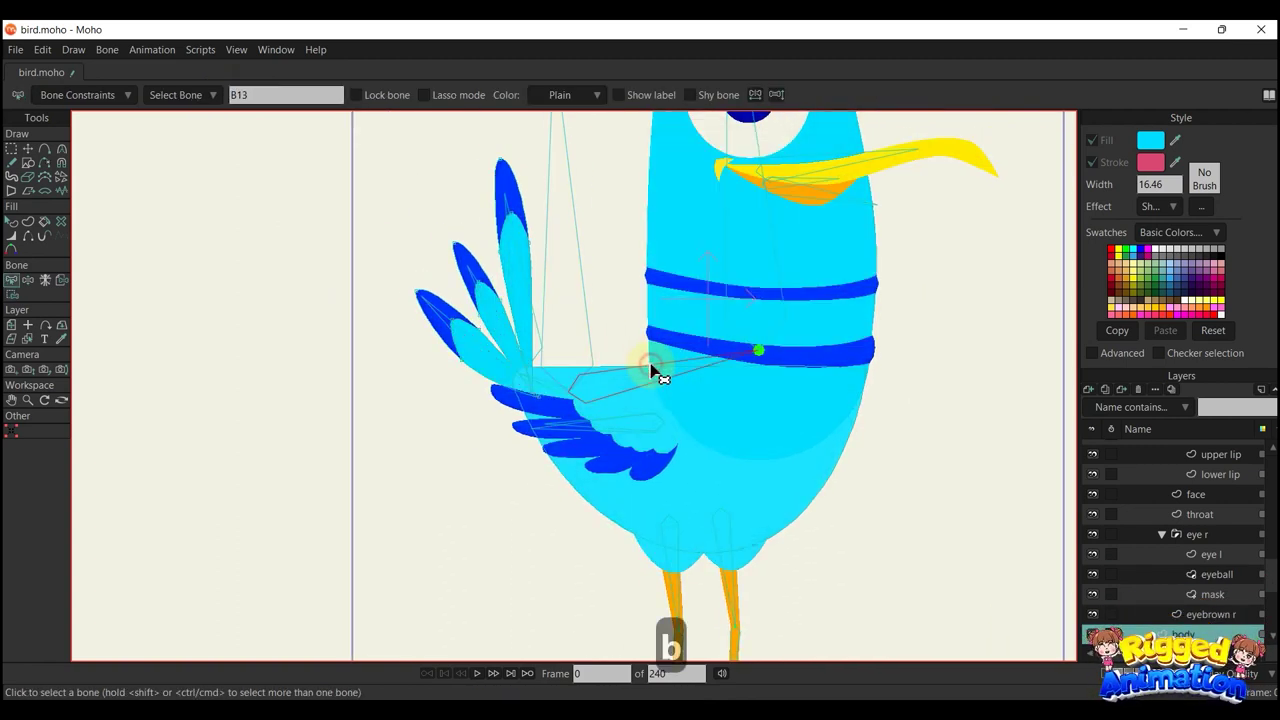
key(i)
mouse_move(558, 571)
mouse_down()
mouse_move(758, 620)
mouse_move(1055, 390)
mouse_up()
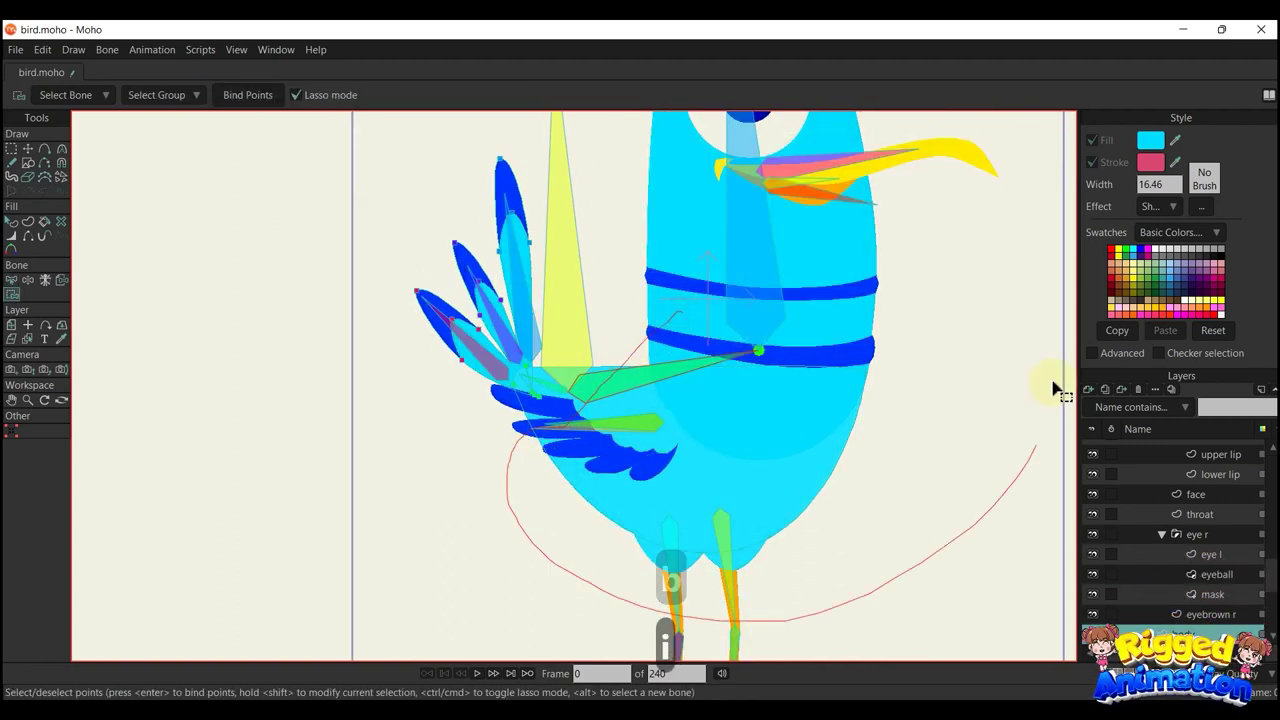
drag(733, 287, 740, 290)
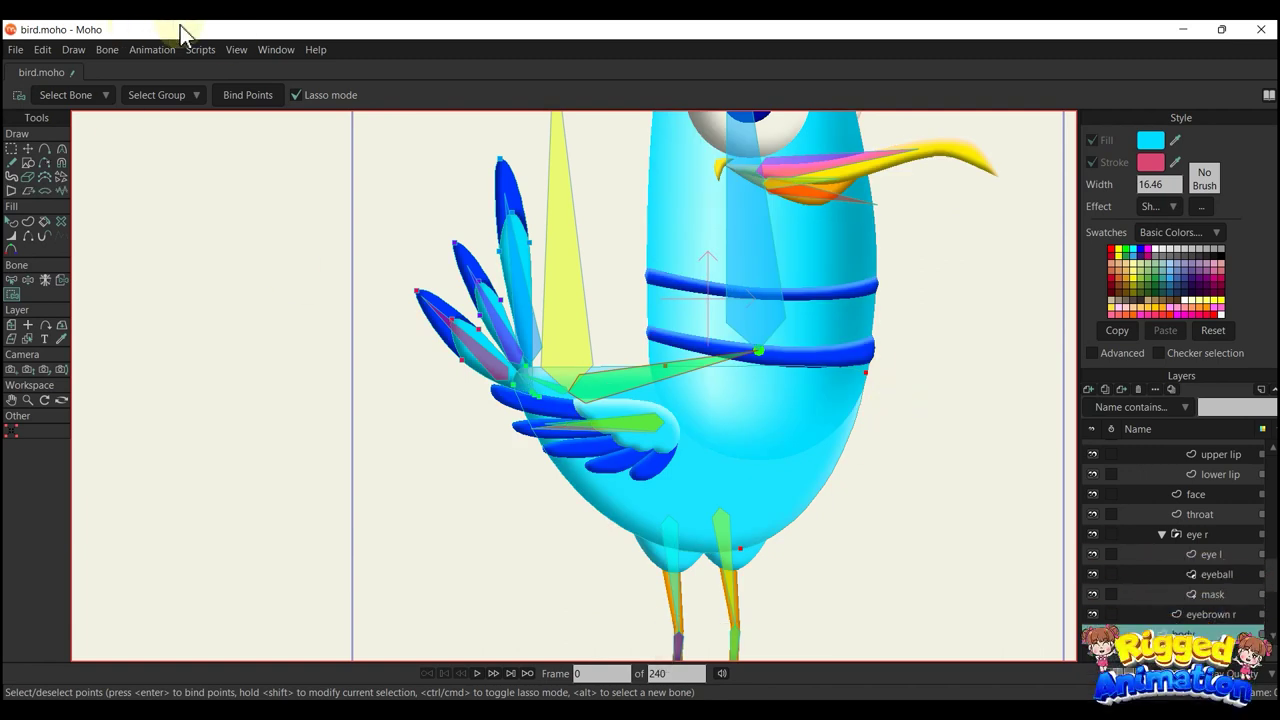
Select the large central body bone and bind the body layer's points on the back and chest to it
scroll(623, 314, down, 3)
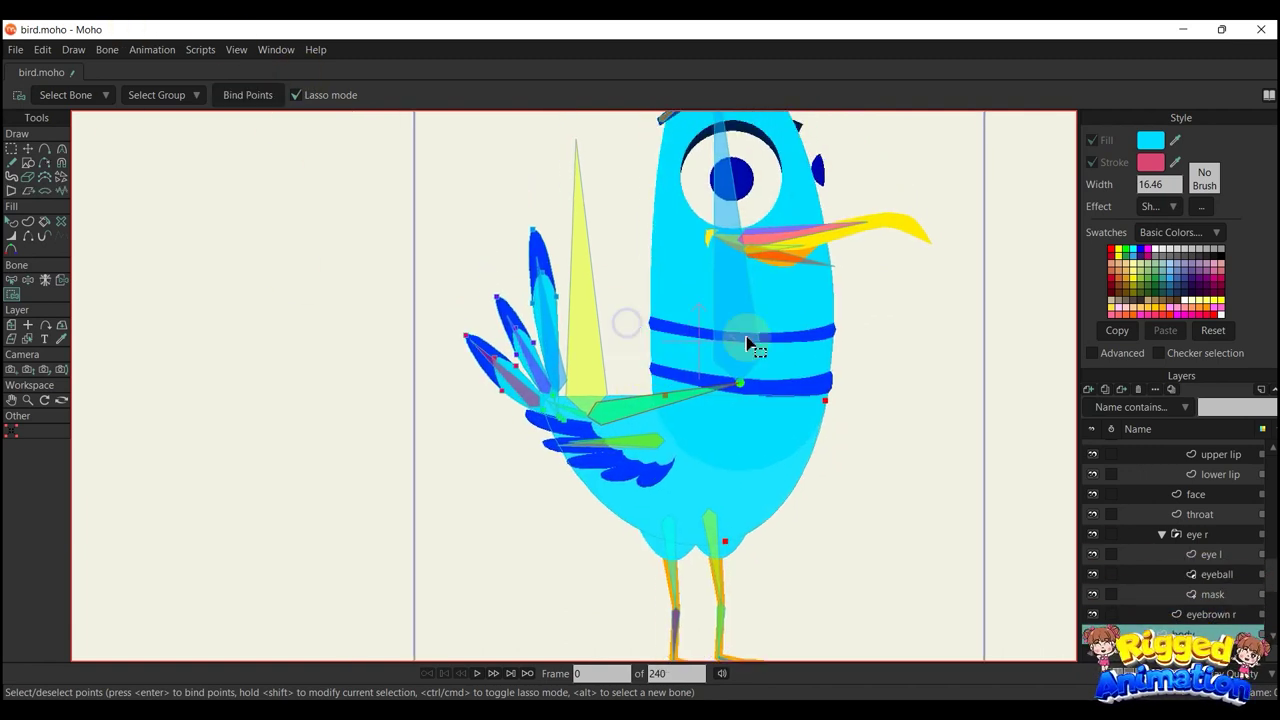
key(b)
key(i)
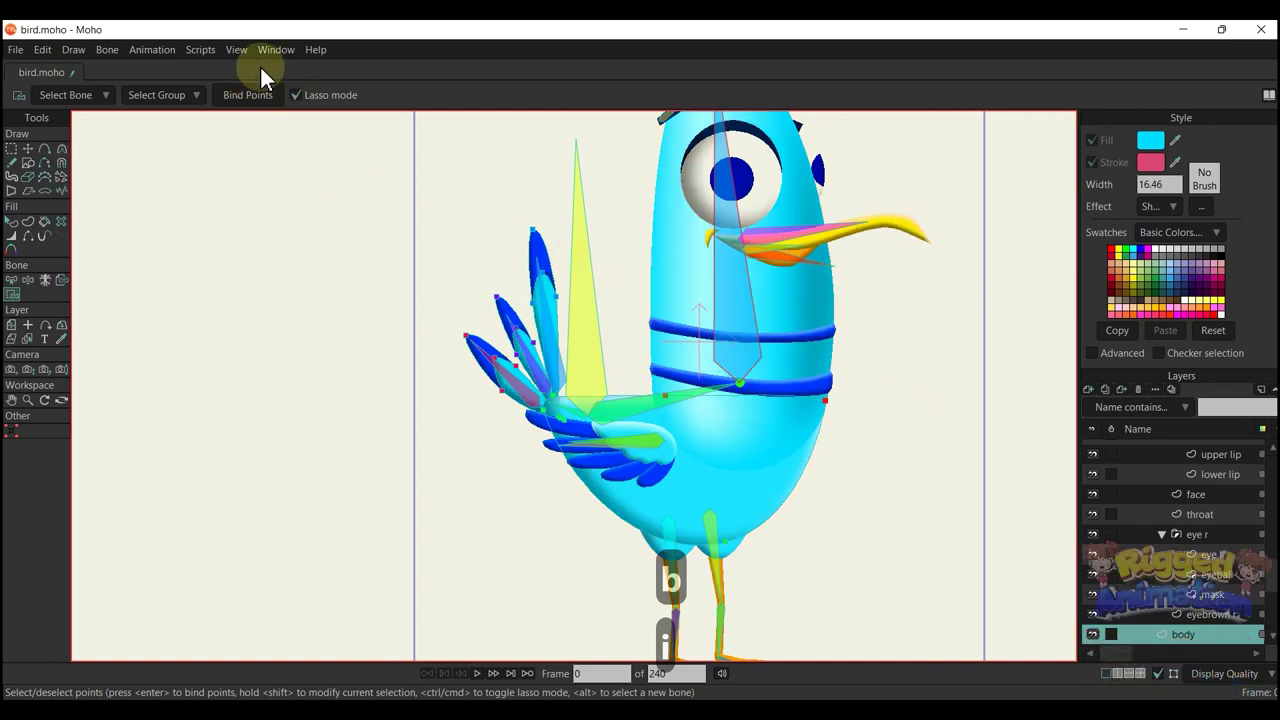
click(242, 91)
drag(698, 340, 676, 384)
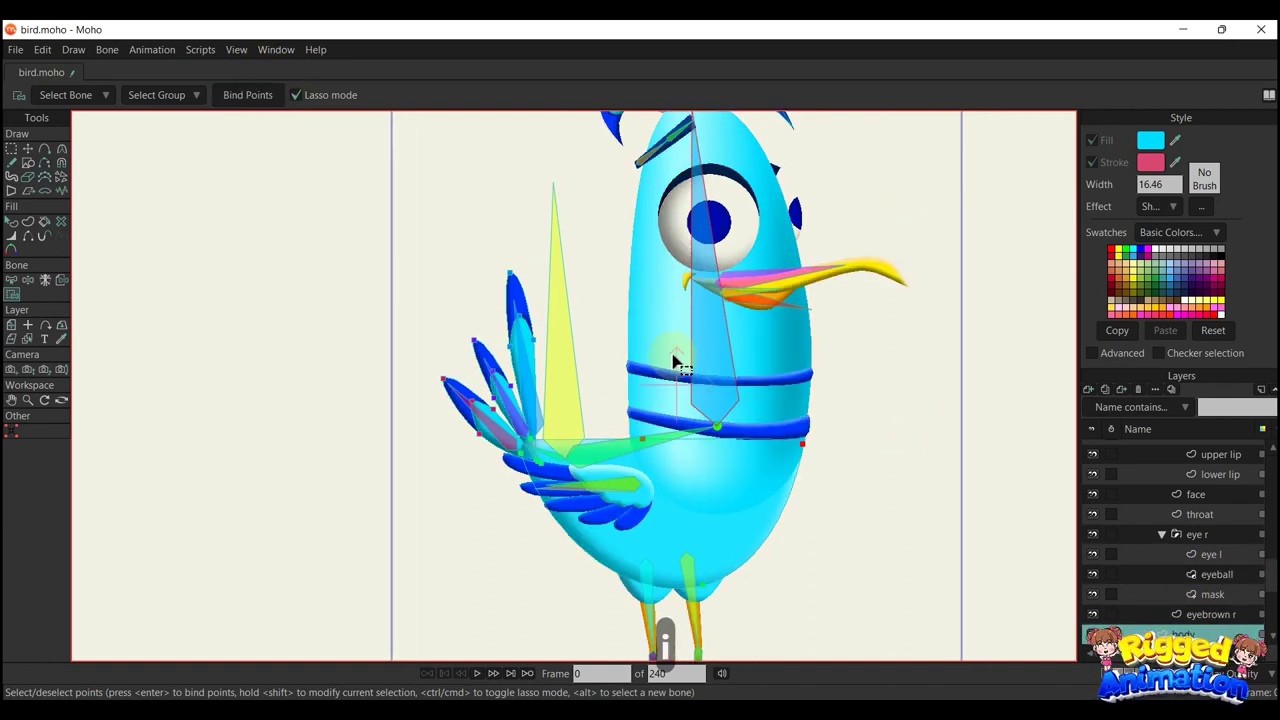
Shift the body outline point on the back into line with the neck's rear edge using Transform Points
key(t)
scroll(643, 449, up, 5)
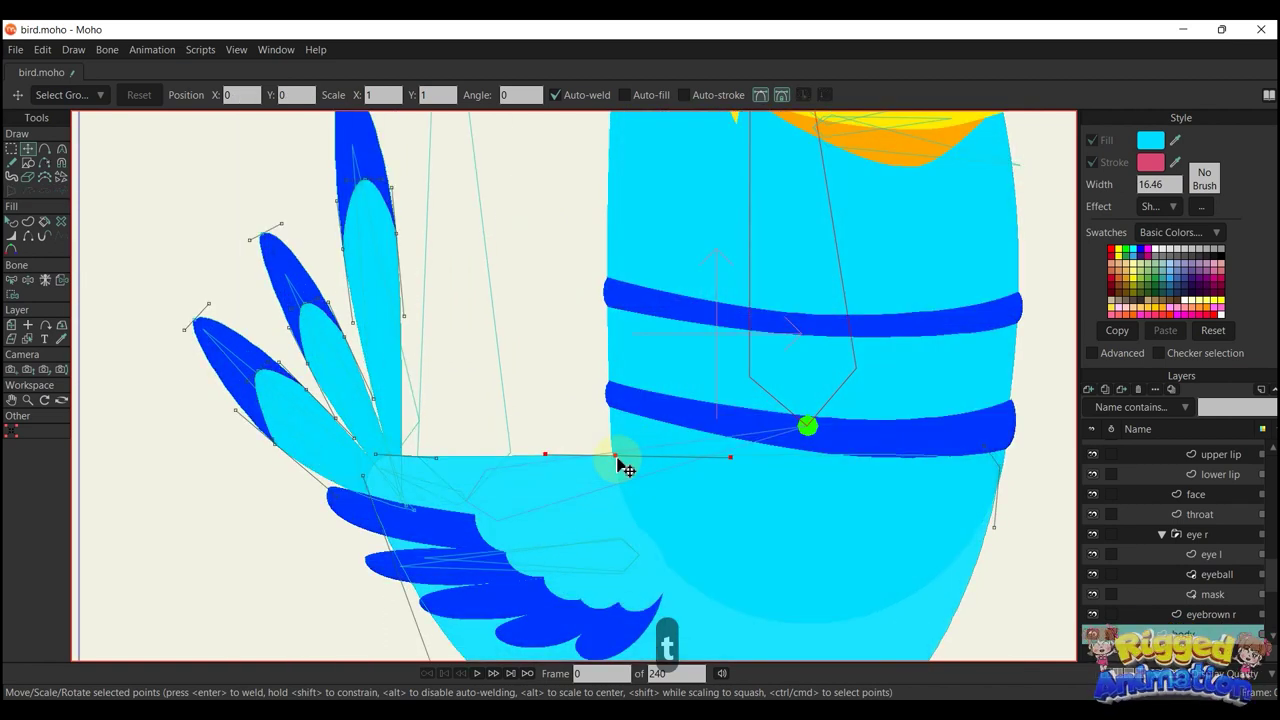
drag(620, 463, 723, 457)
scroll(720, 462, down, 3)
scroll(722, 462, down, 4)
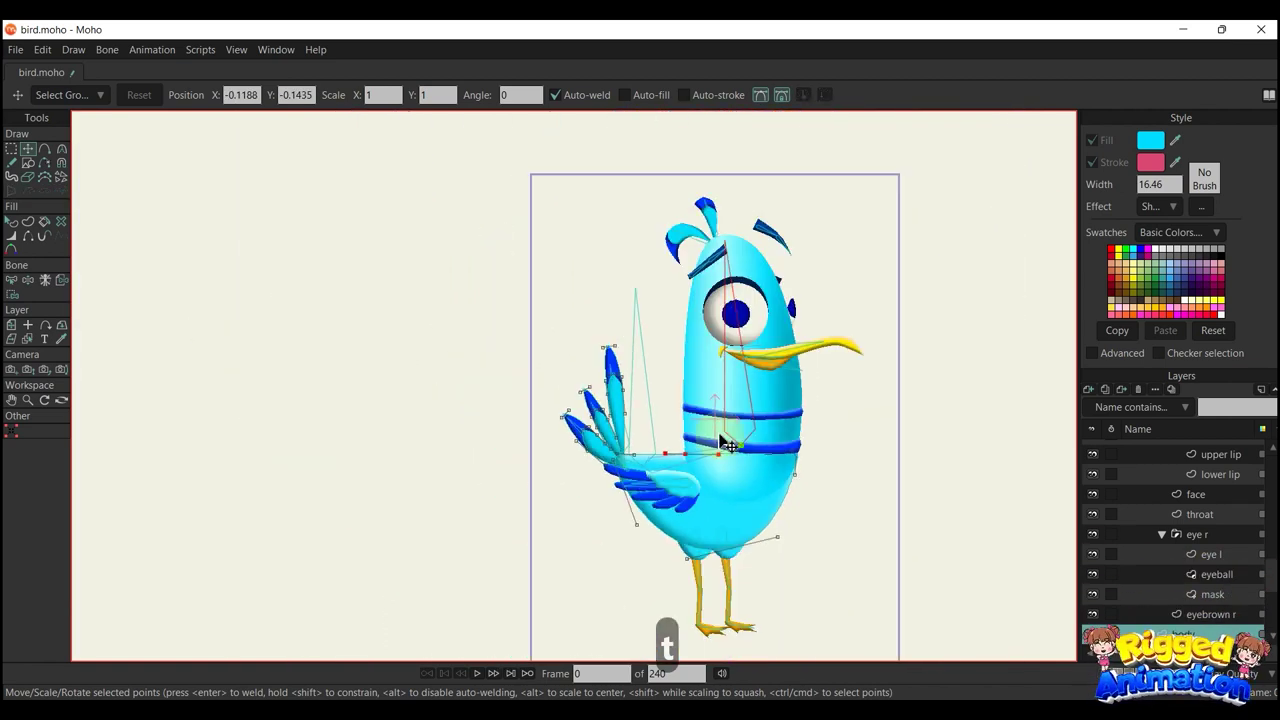
Pick the face layer and bind all of its points to the large central body bone
key(b)
scroll(765, 395, up, 2)
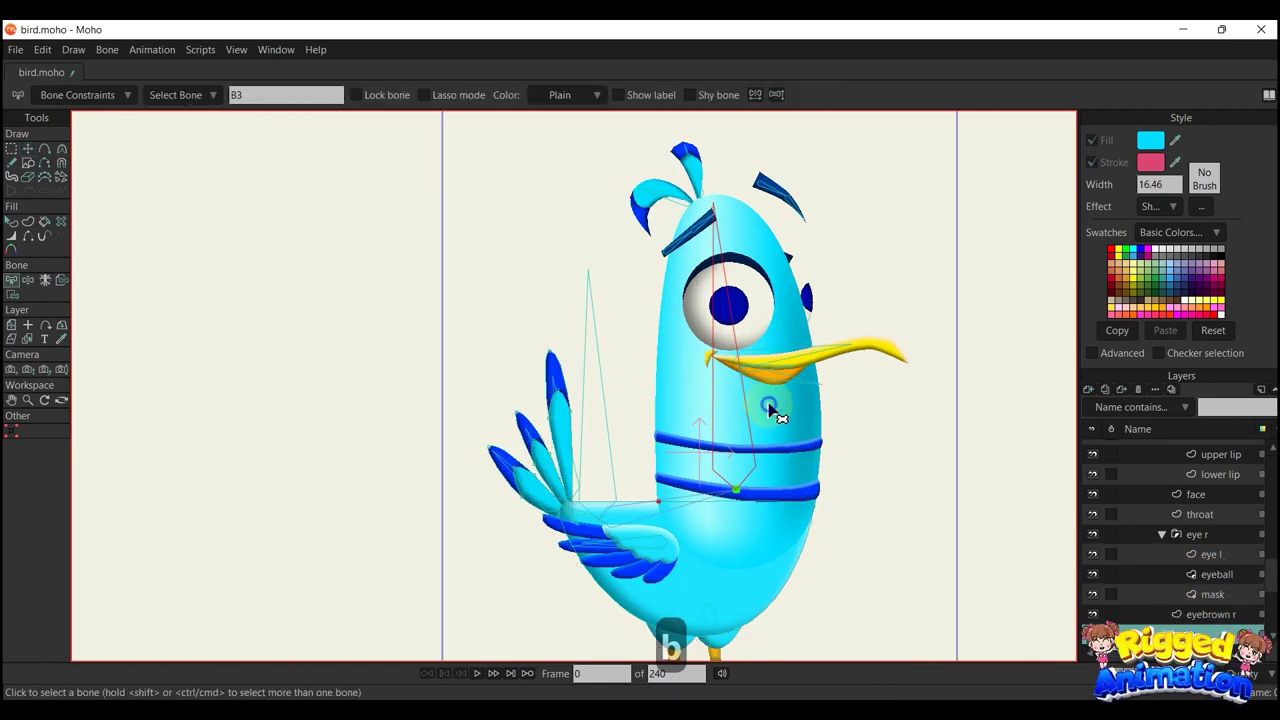
click(770, 410)
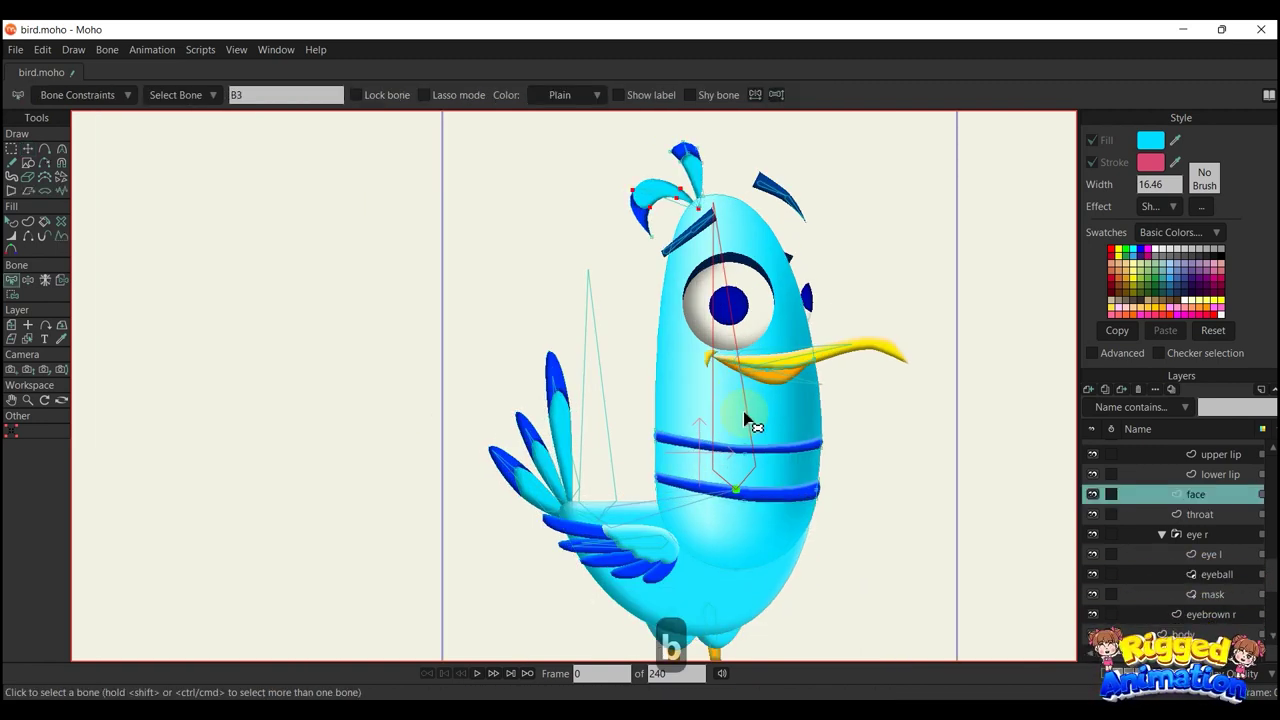
scroll(739, 432, down, 1)
key(i)
drag(765, 143, 576, 381)
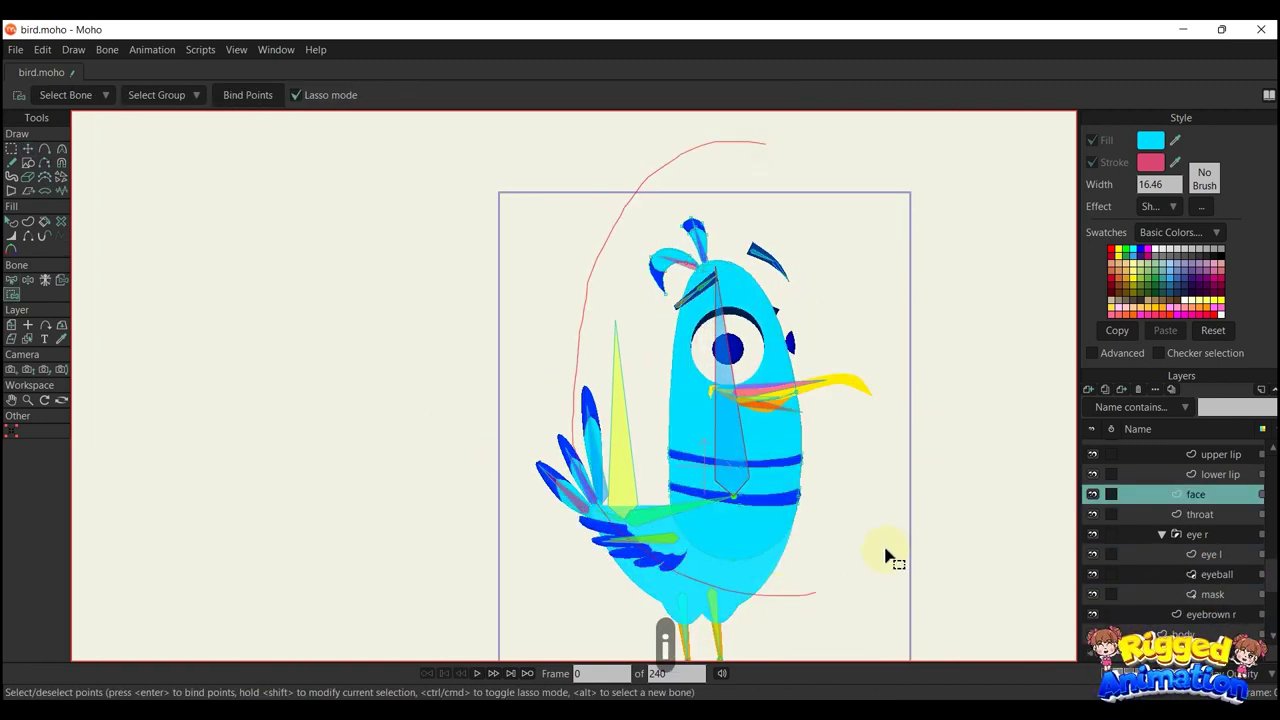
drag(637, 105, 637, 106)
click(250, 99)
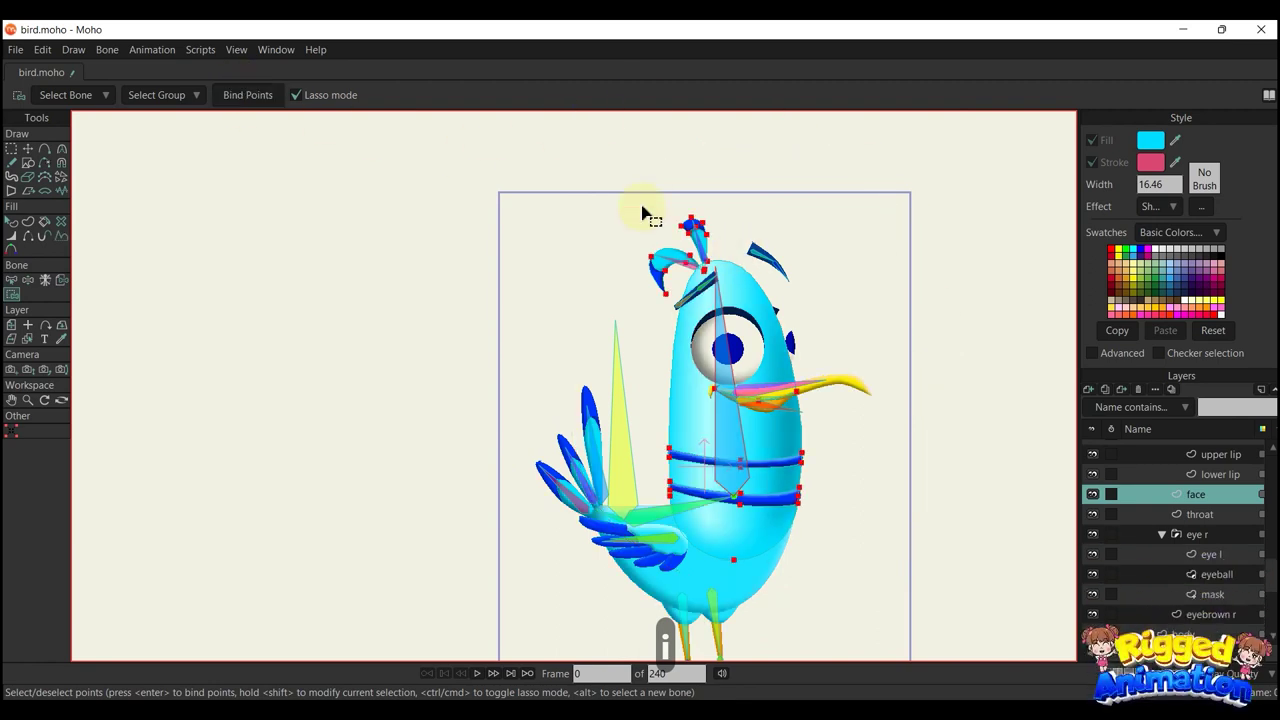
Select the upright crest feather's bone and bind that feather's points to it
scroll(679, 245, up, 4)
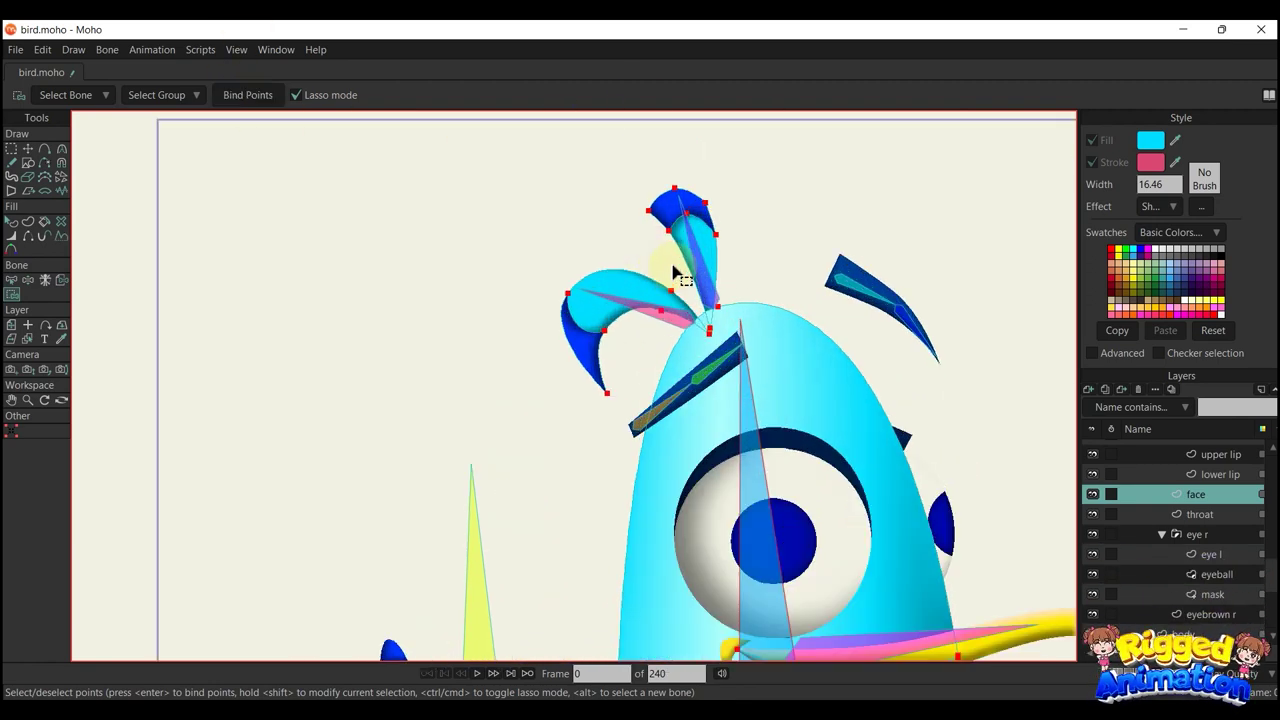
key(b)
click(701, 251)
click(701, 252)
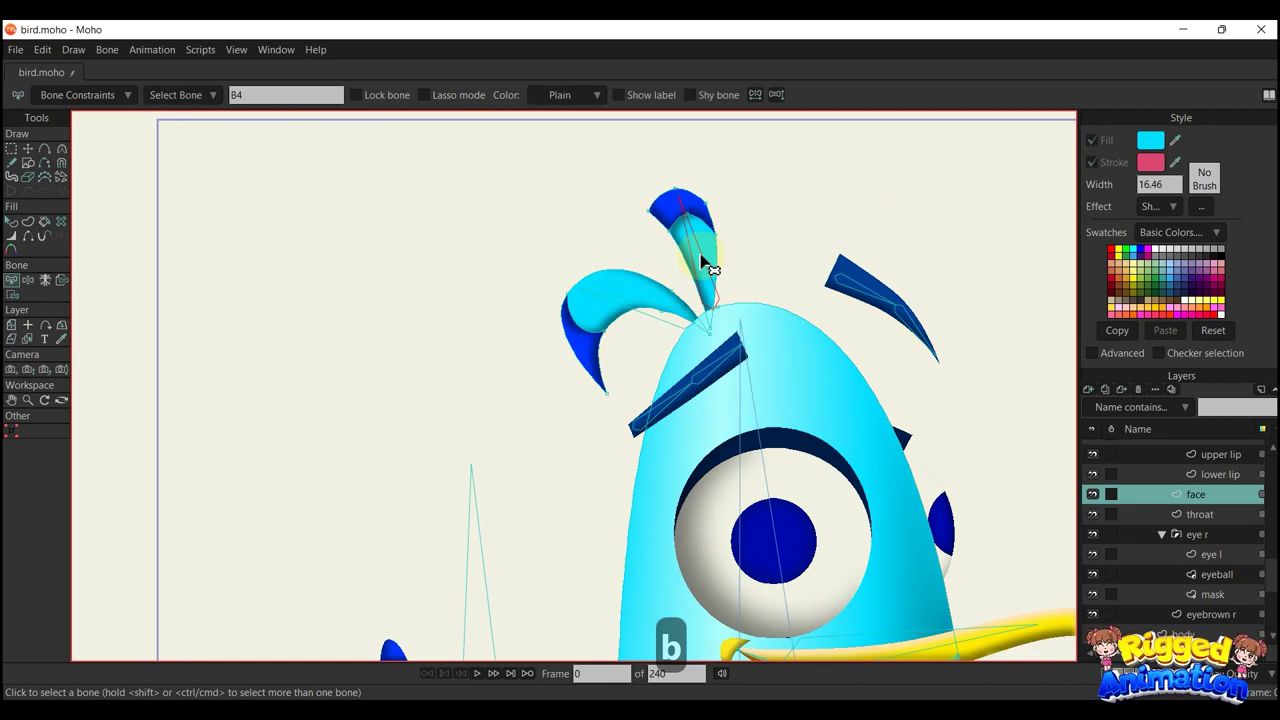
scroll(701, 252, up, 2)
key(i)
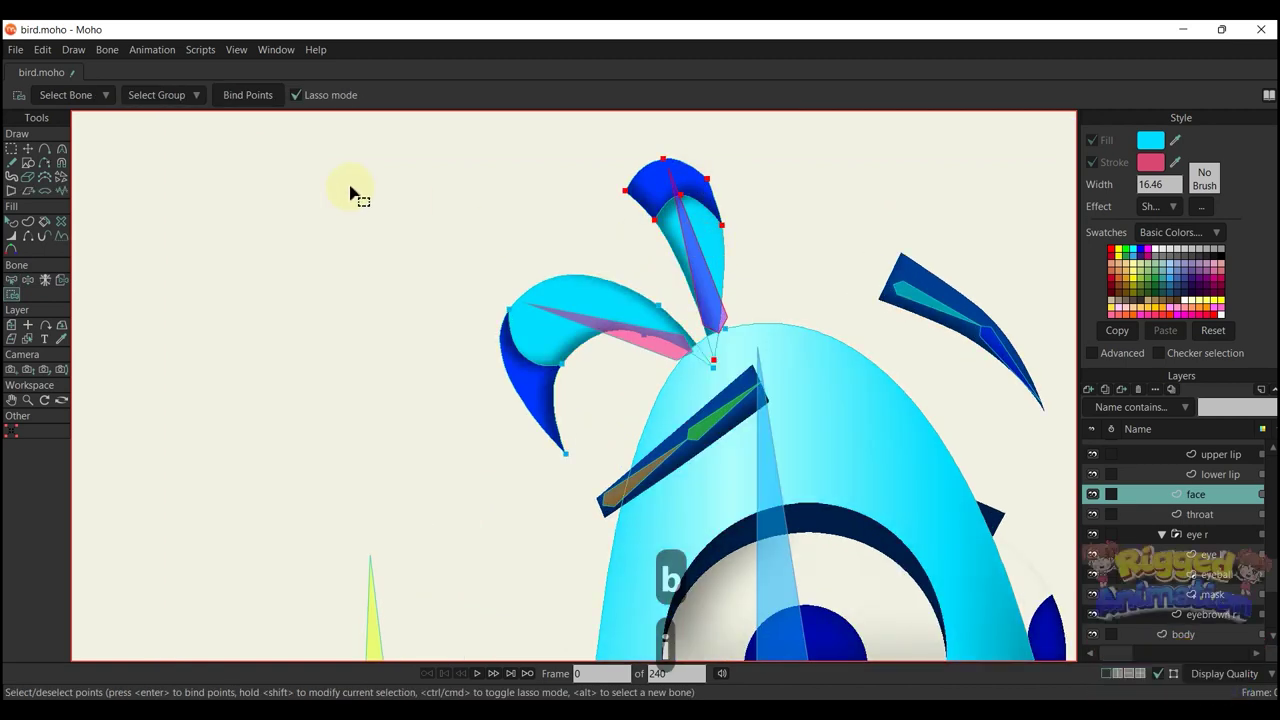
click(268, 99)
Select the curved rear crest feather's bone and bind that feather's points to it
key(b)
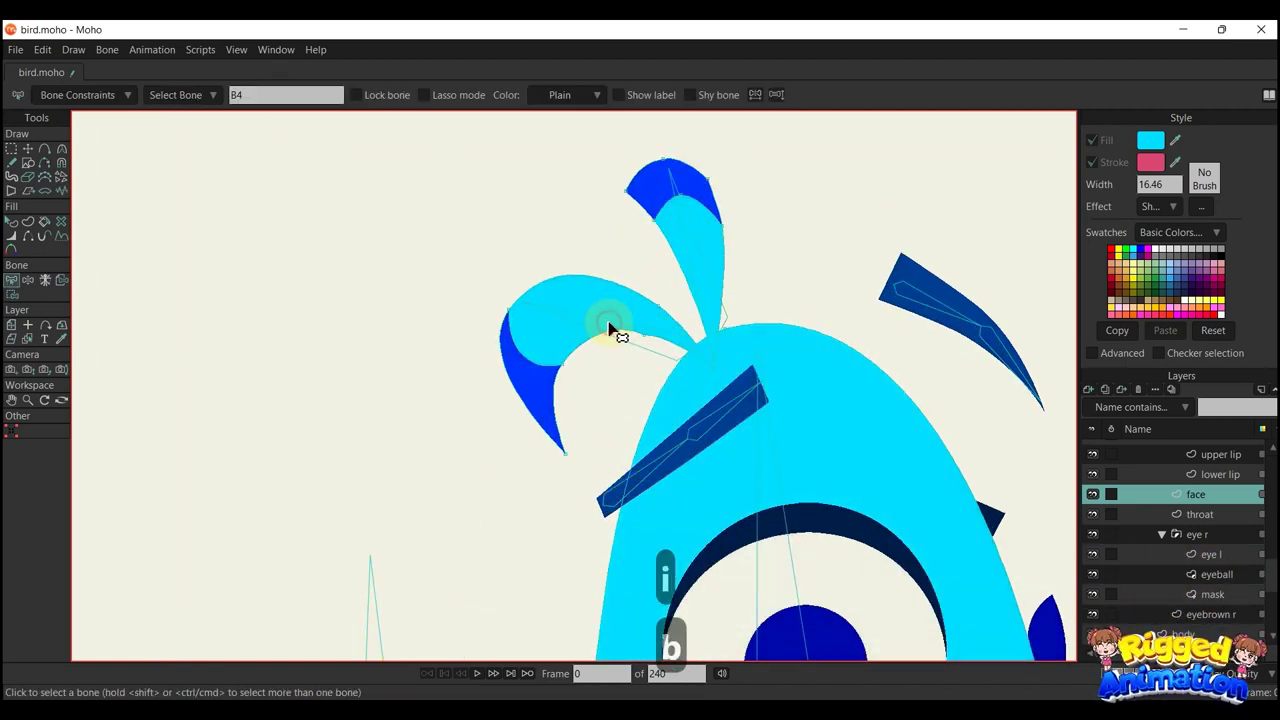
key(i)
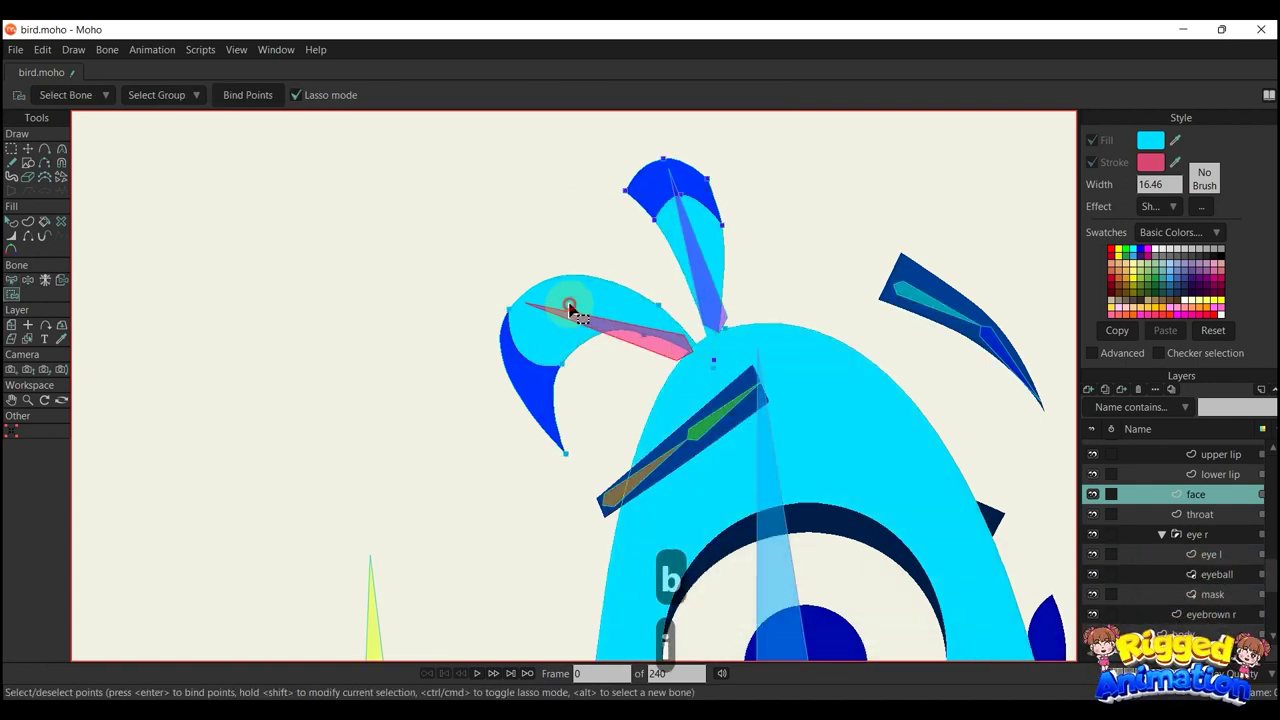
click(526, 382)
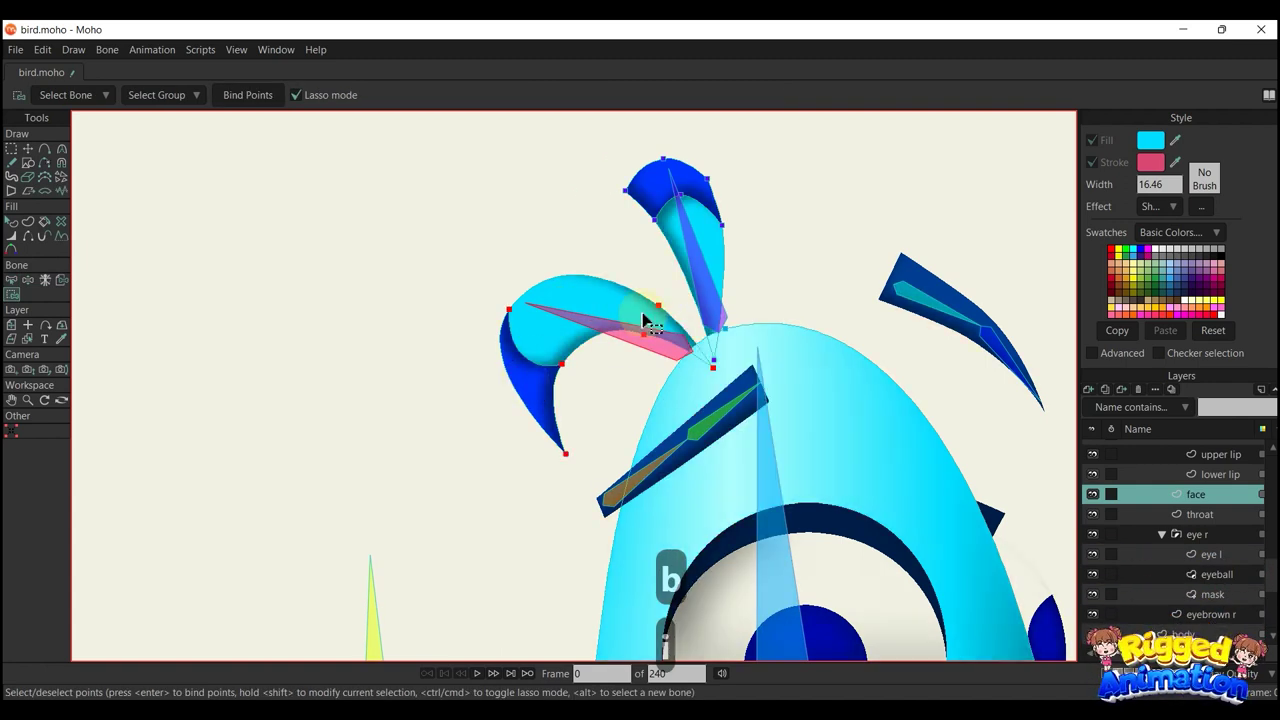
click(258, 98)
Pick the "eyebrown l" layer and bind the points of the eyebrow's lower half to its lower bone
scroll(726, 426, down, 5)
scroll(692, 408, up, 5)
key(b)
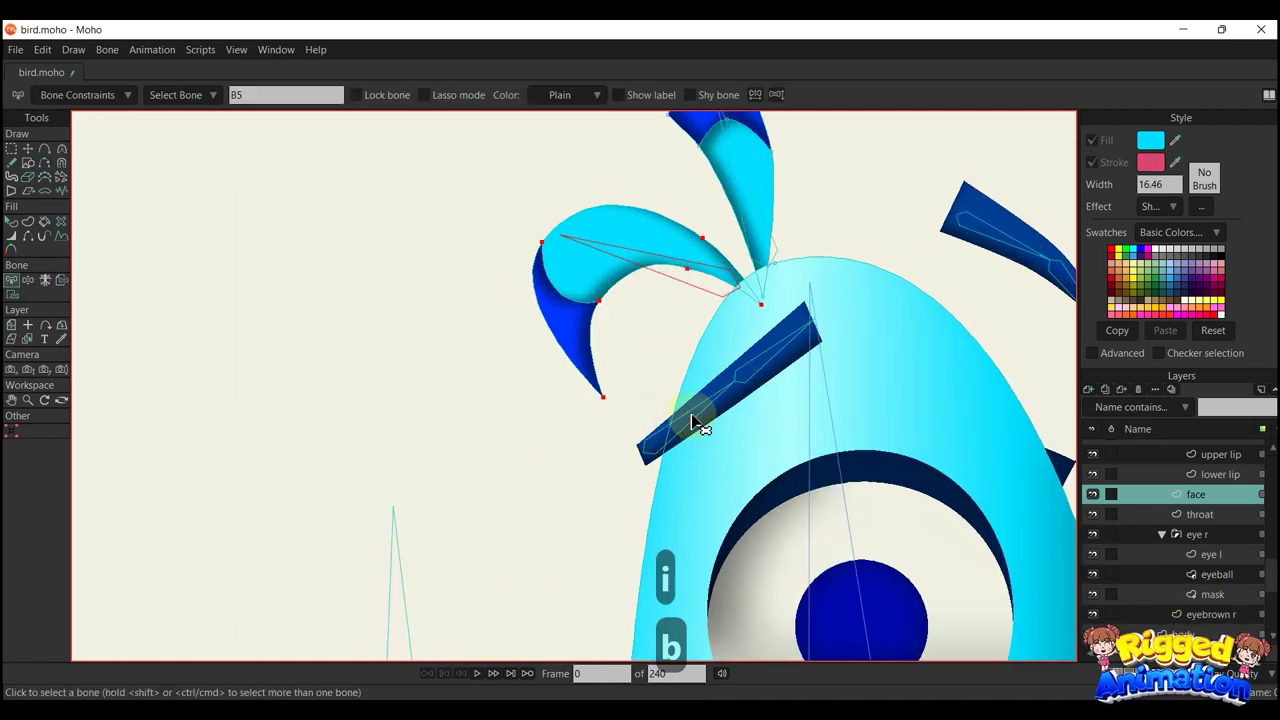
click(714, 421)
key(i)
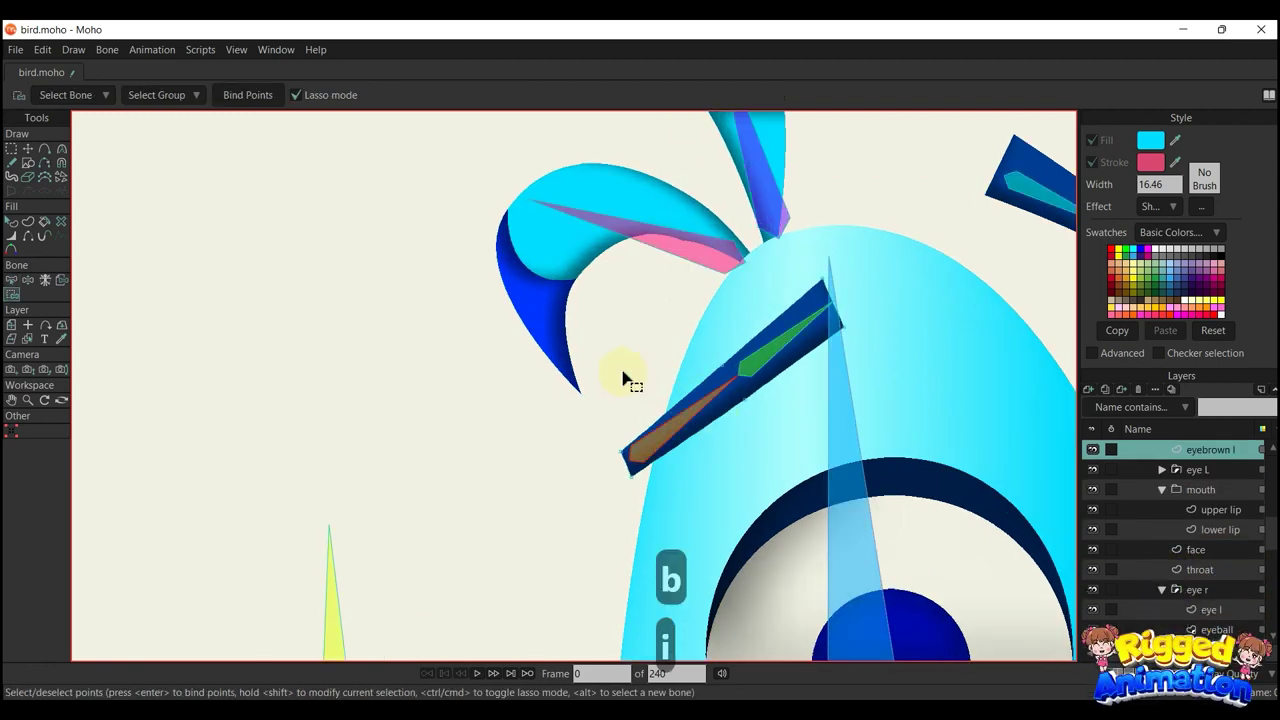
drag(625, 357, 580, 460)
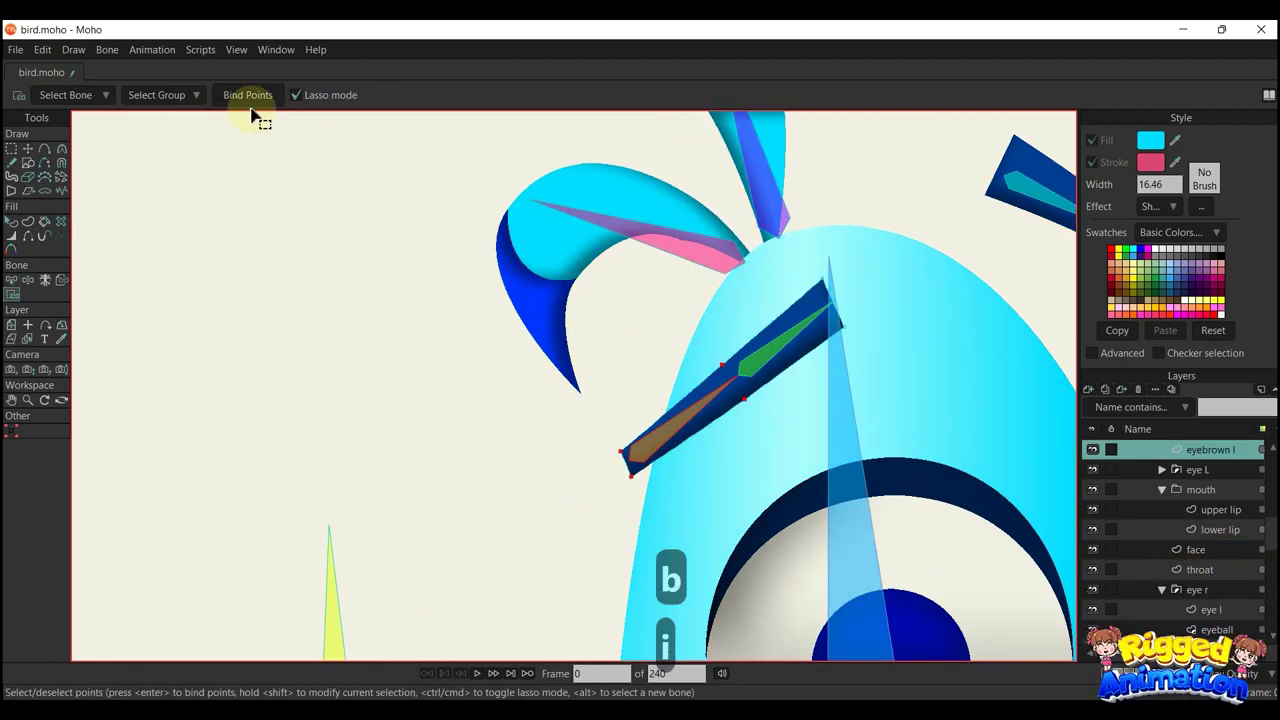
Select the near eyebrow's upper bone and bind the two points at the eyebrow's upper end to it
key(b)
click(786, 344)
key(i)
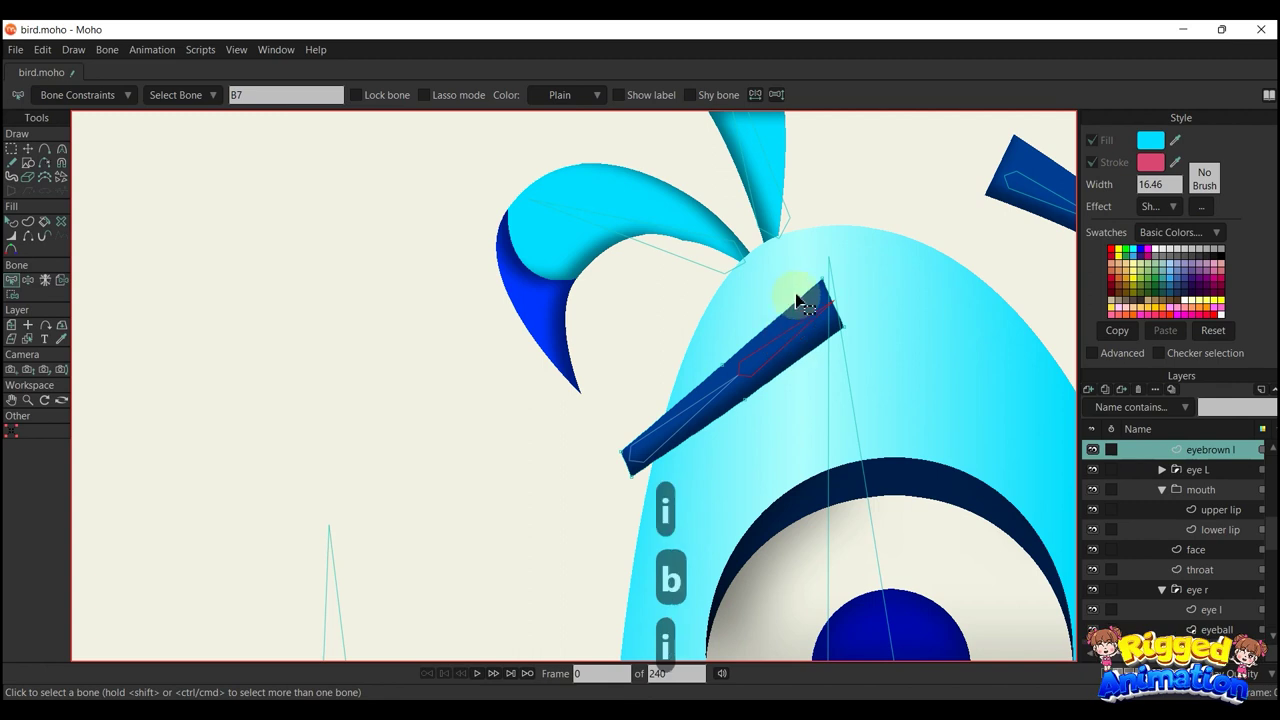
drag(804, 263, 881, 366)
drag(720, 313, 722, 308)
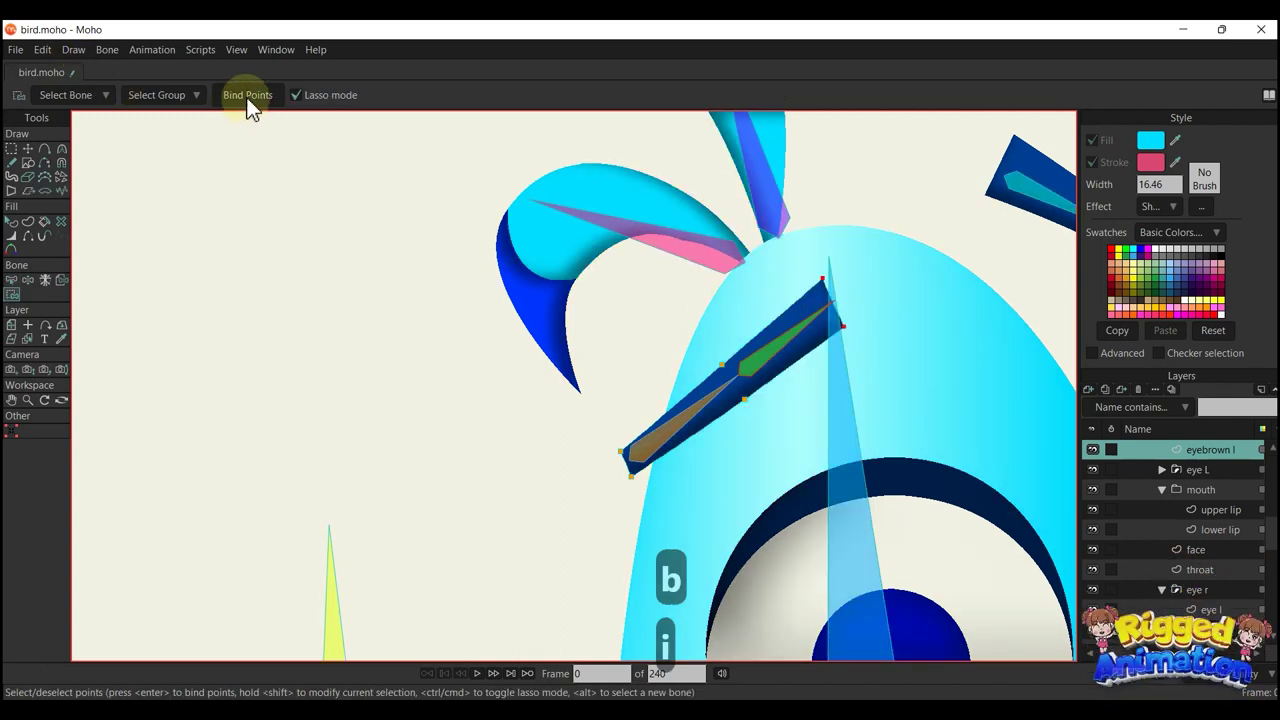
Pick the "eyebrown r" layer and bind the four points of the eyebrow's wide half to the bone there
scroll(843, 318, down, 5)
key(b)
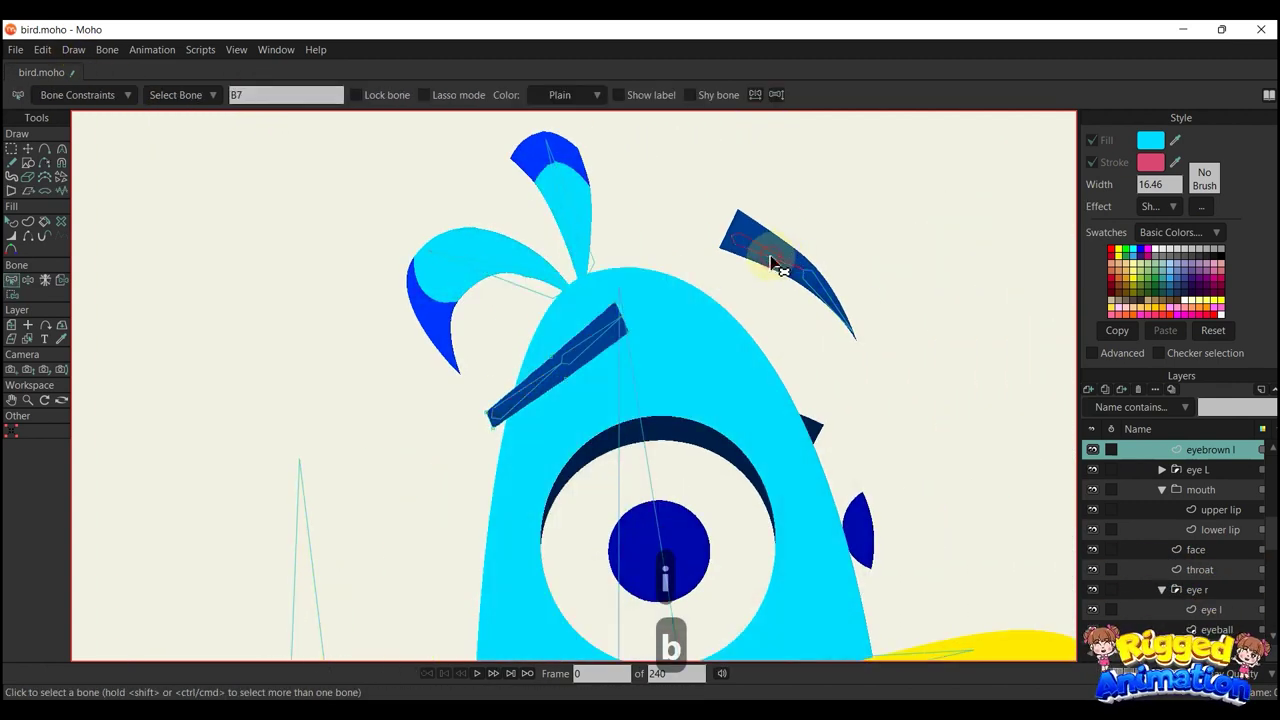
right_click(779, 240)
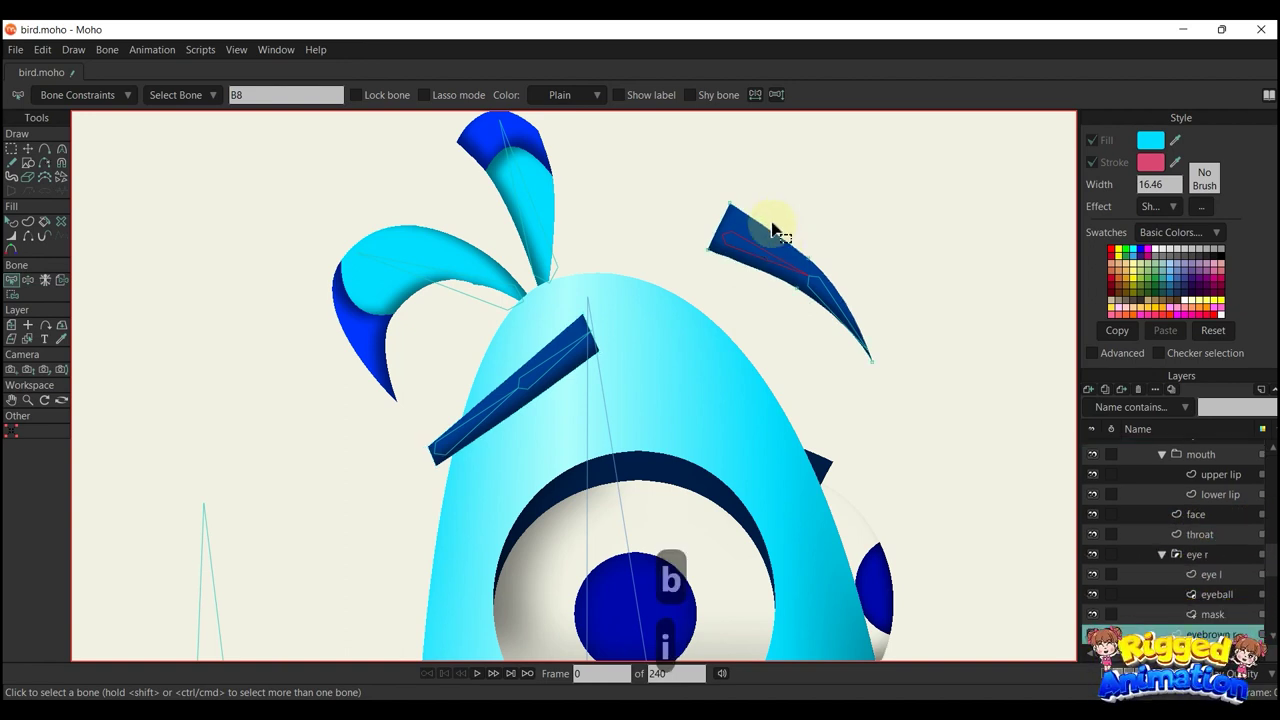
key(i)
drag(852, 250, 840, 290)
click(249, 96)
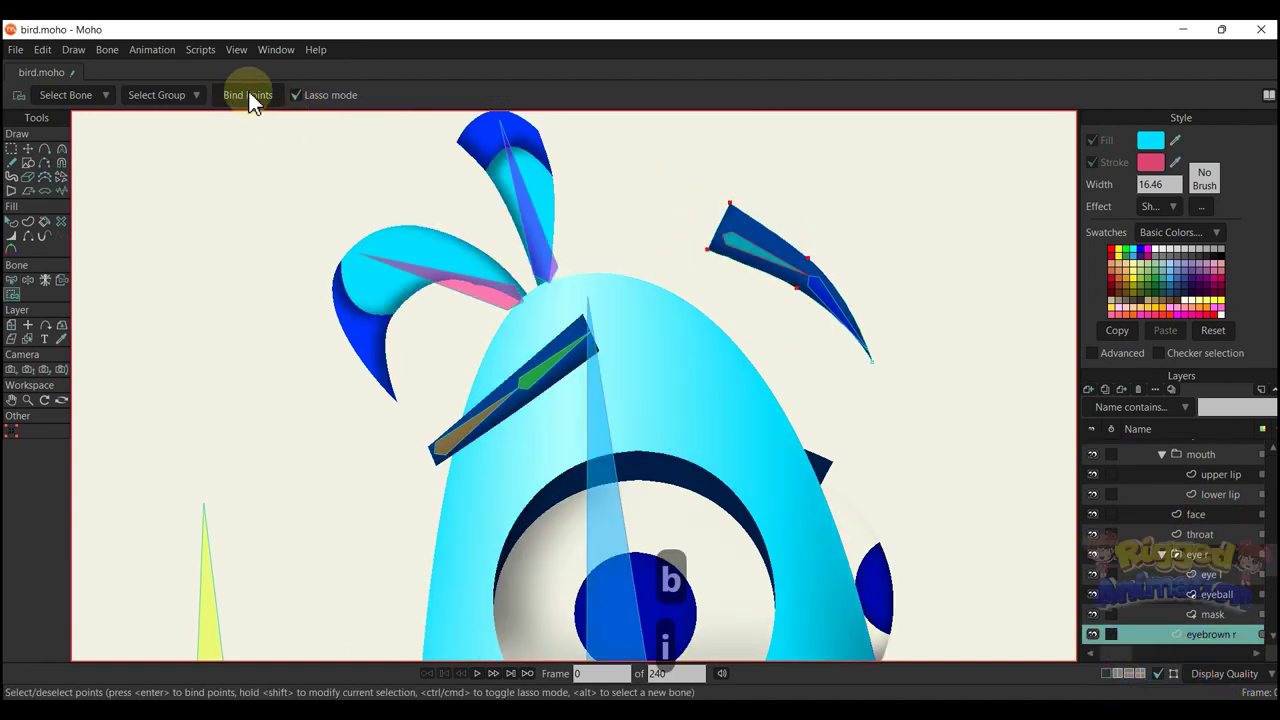
Select the far eyebrow's tip bone and bind the tip point and the lower middle point to it
key(b)
click(848, 326)
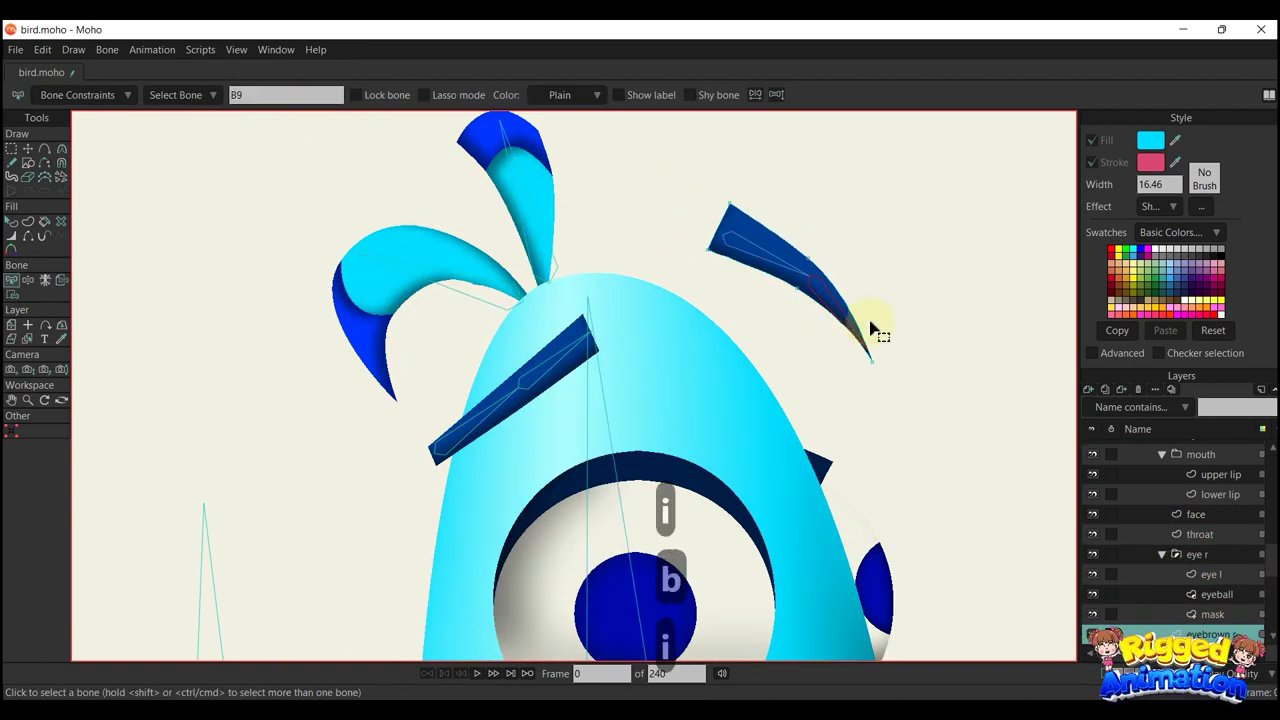
key(i)
mouse_move(858, 333)
mouse_down()
mouse_move(929, 346)
mouse_move(880, 330)
mouse_up()
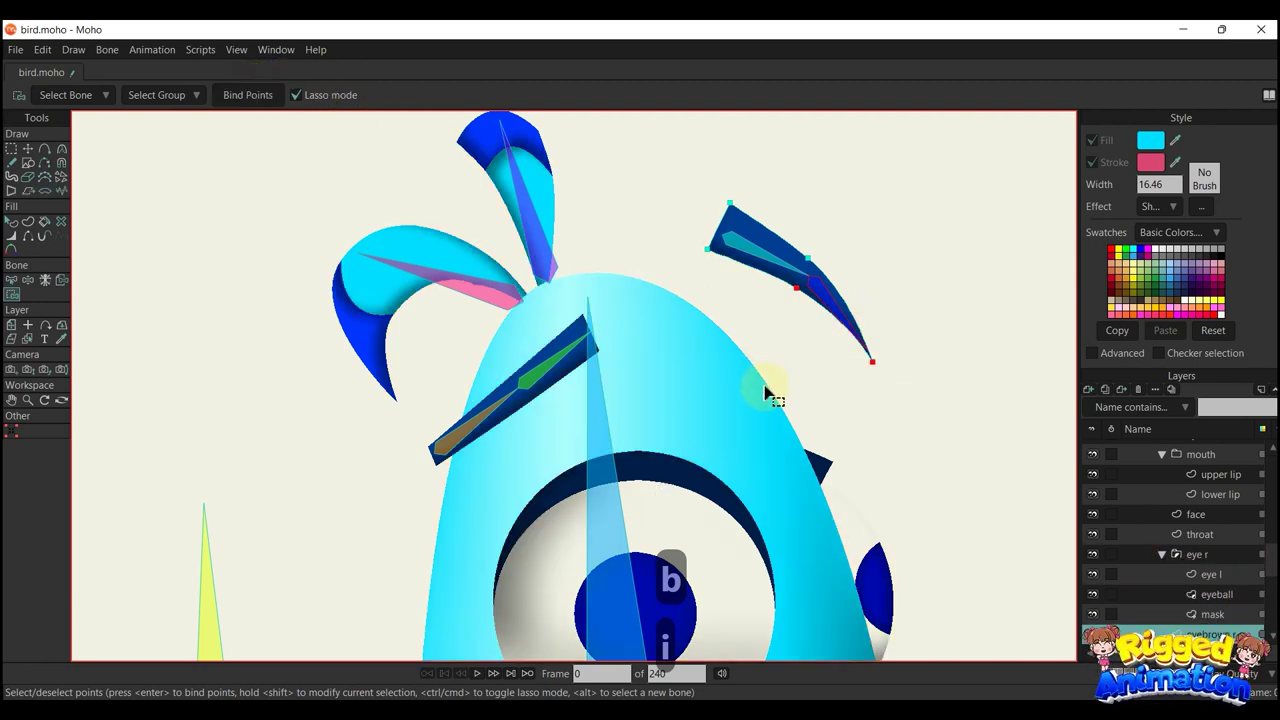
Pick the near eye's mask layer and bind all of its points to the large central body bone
scroll(770, 392, down, 4)
drag(774, 480, 786, 366)
scroll(788, 368, up, 3)
alt+right_click(783, 376)
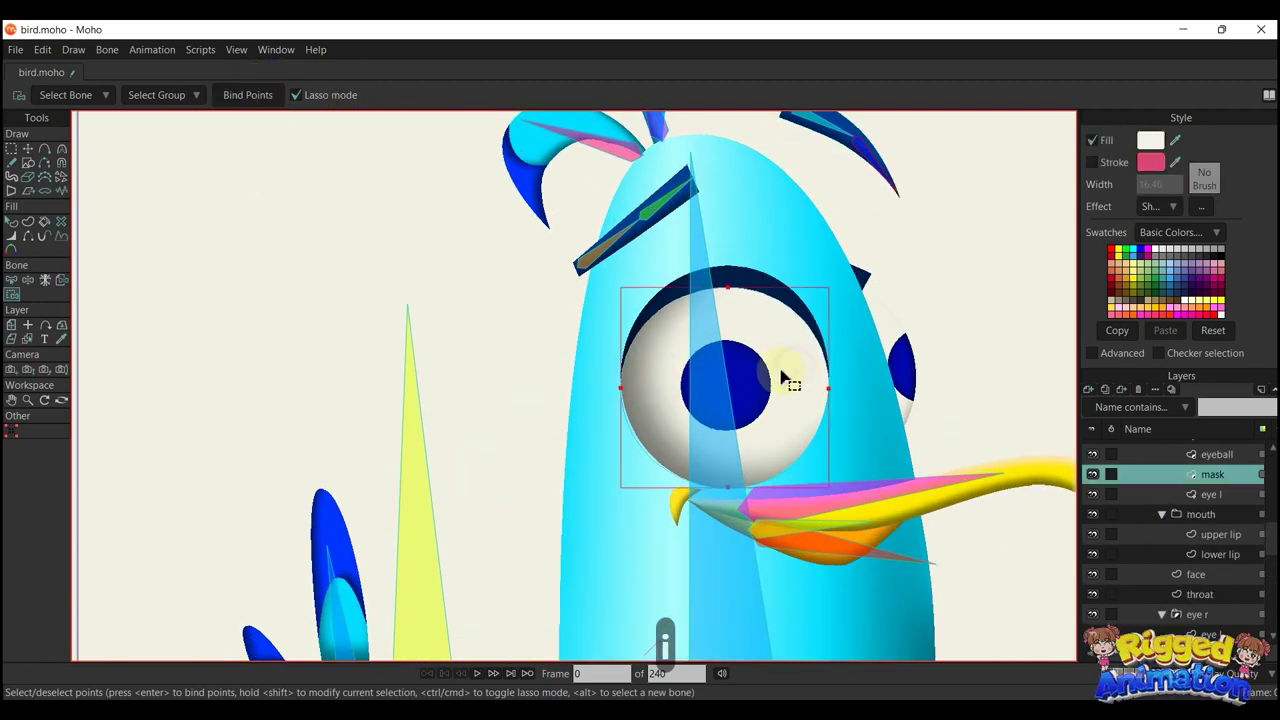
key(b)
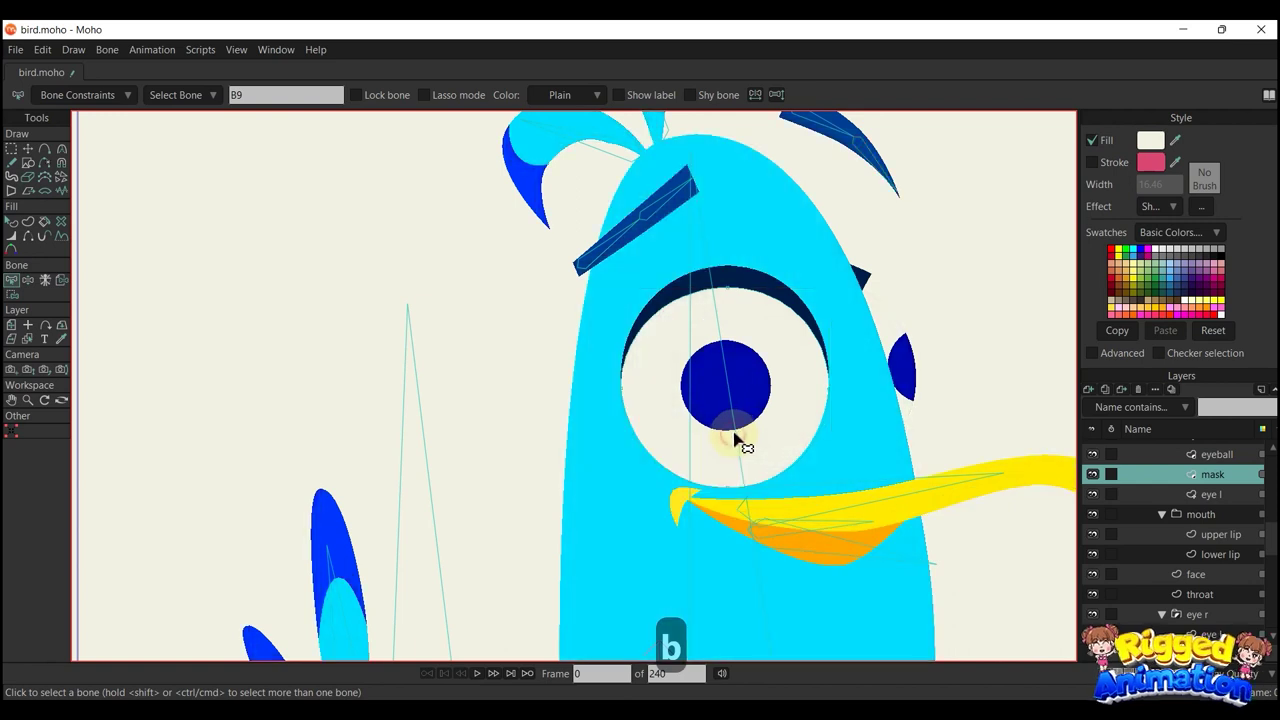
key(i)
mouse_move(640, 228)
mouse_down()
mouse_move(498, 325)
mouse_move(617, 522)
mouse_up()
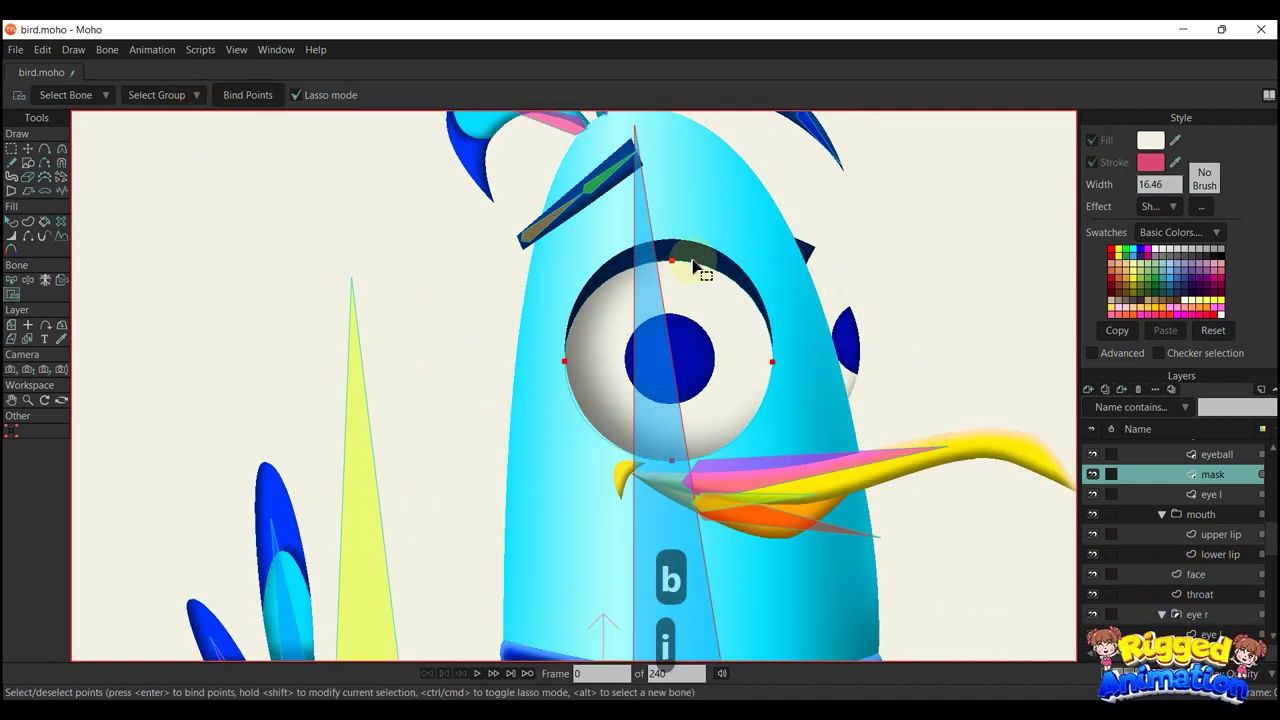
Switch to the near eye's "eye l" layer and bind all of its points to the large central body bone
key(Page_Down)
mouse_move(708, 204)
mouse_down()
mouse_move(578, 233)
mouse_move(529, 443)
mouse_up()
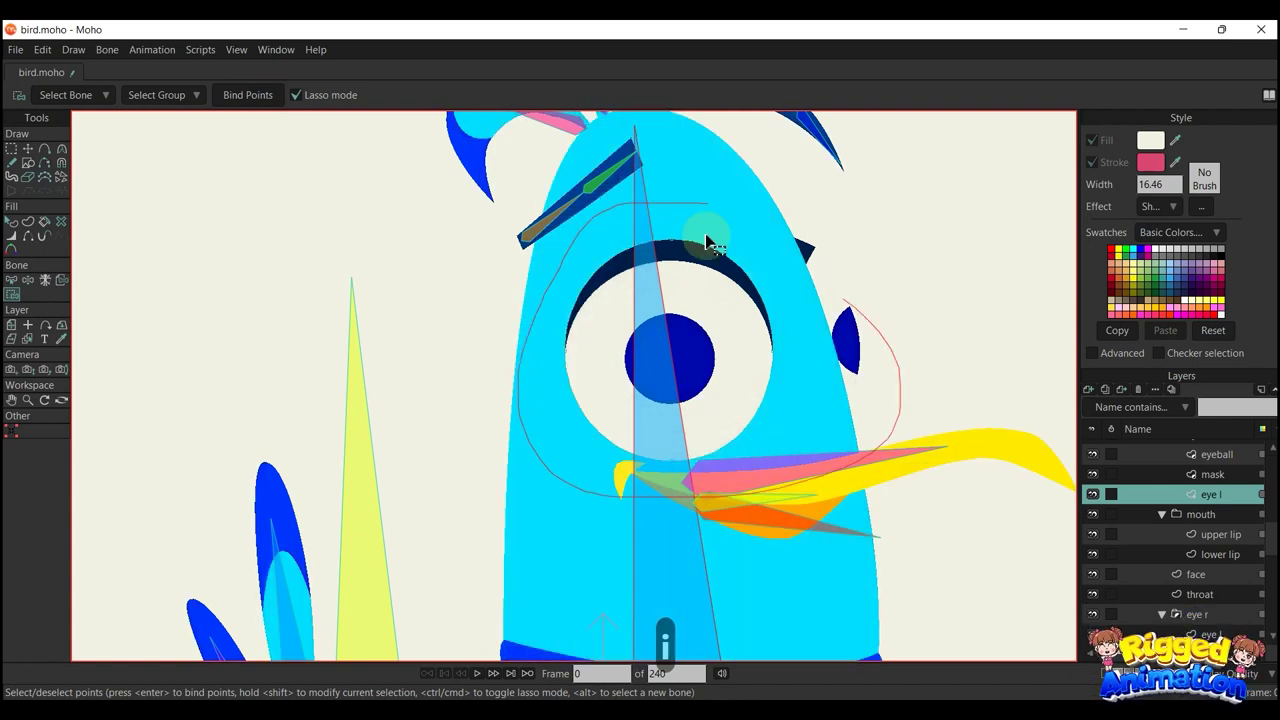
drag(706, 243, 708, 240)
click(264, 93)
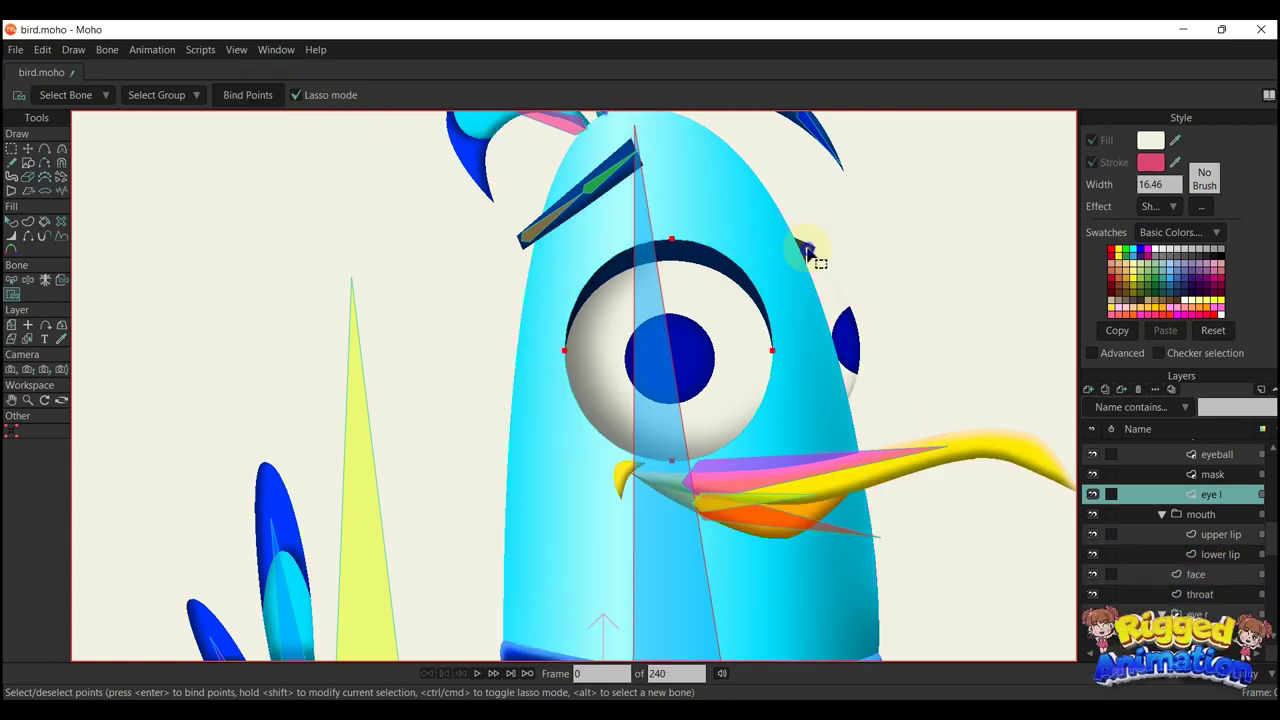
Pick the "eye l" layer inside the "eye r" group and bind all of its points to the large central body bone
ctrl+alt+click(808, 252)
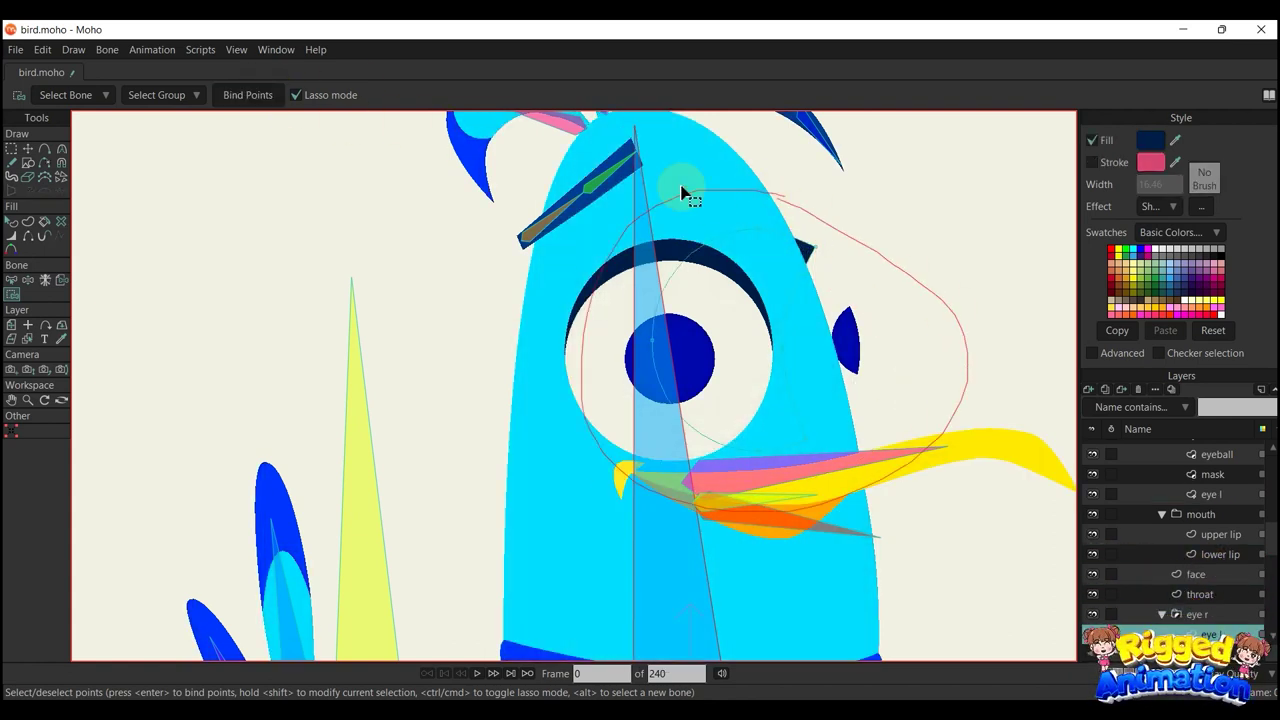
drag(683, 193, 690, 197)
click(241, 94)
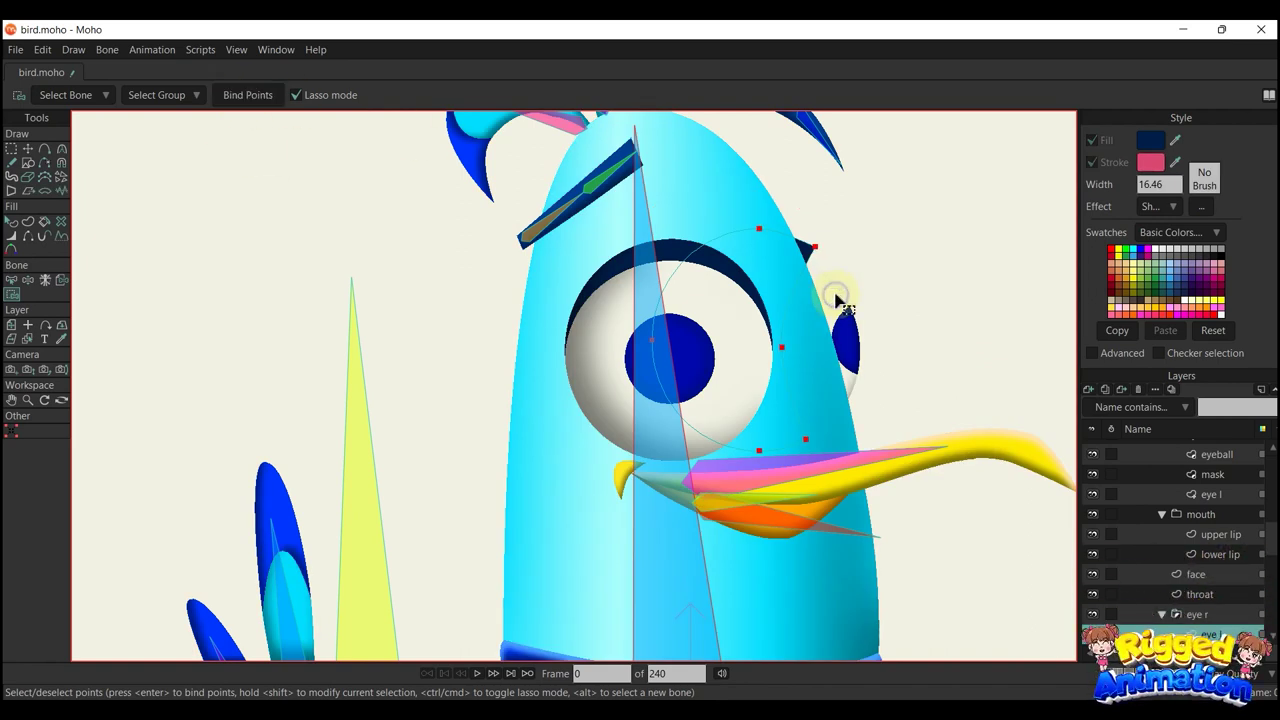
Pick the mask layer inside the "eye r" group and bind all of its points to the large central body bone
ctrl+alt+click(835, 298)
mouse_move(845, 200)
mouse_down()
mouse_move(665, 217)
mouse_move(568, 433)
mouse_up()
drag(958, 312, 955, 300)
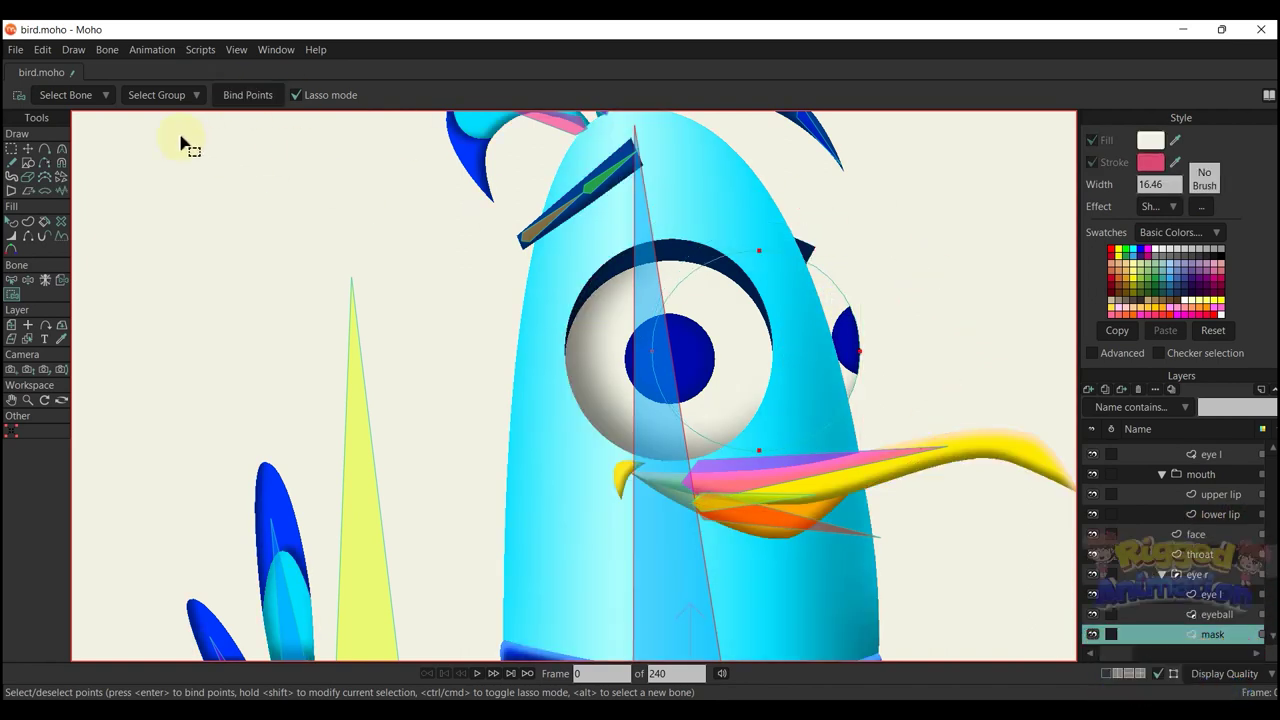
Switch to the bird bone layer and add a horizontal bone with two pin bones above it in the empty space before the face
scroll(1197, 553, up, 3)
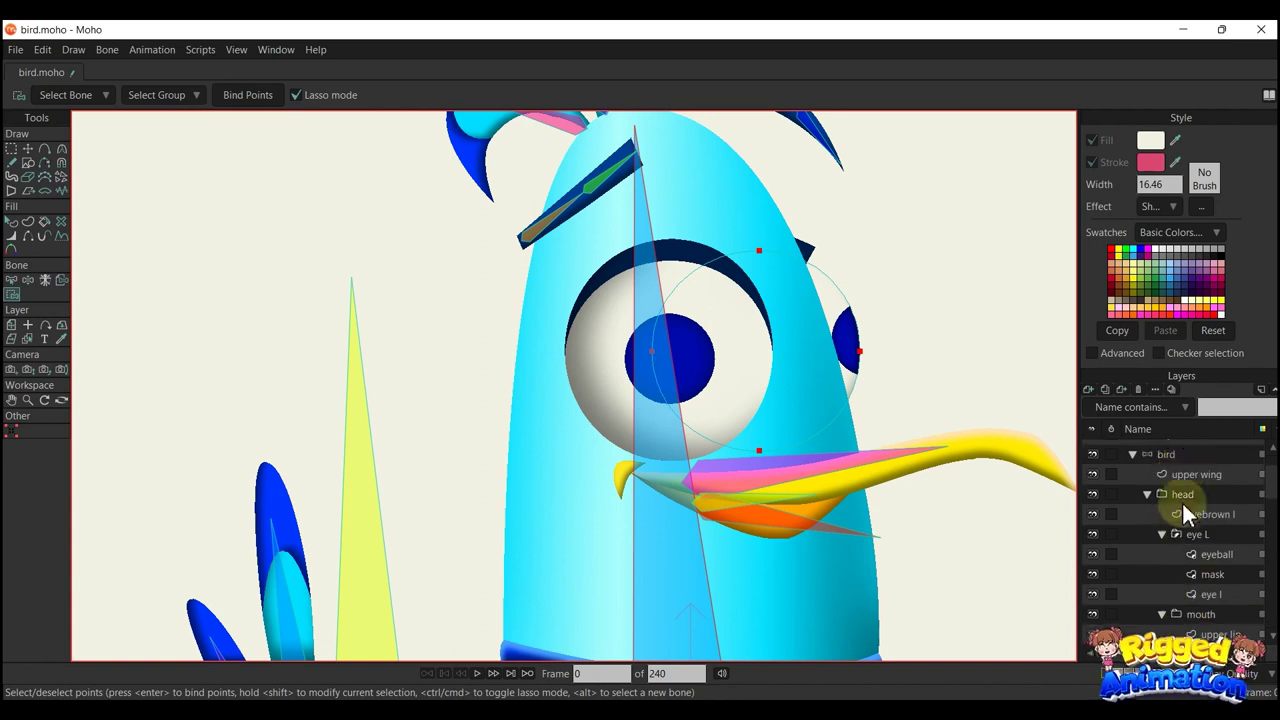
click(1180, 455)
scroll(714, 304, down, 3)
drag(714, 304, 619, 351)
key(b)
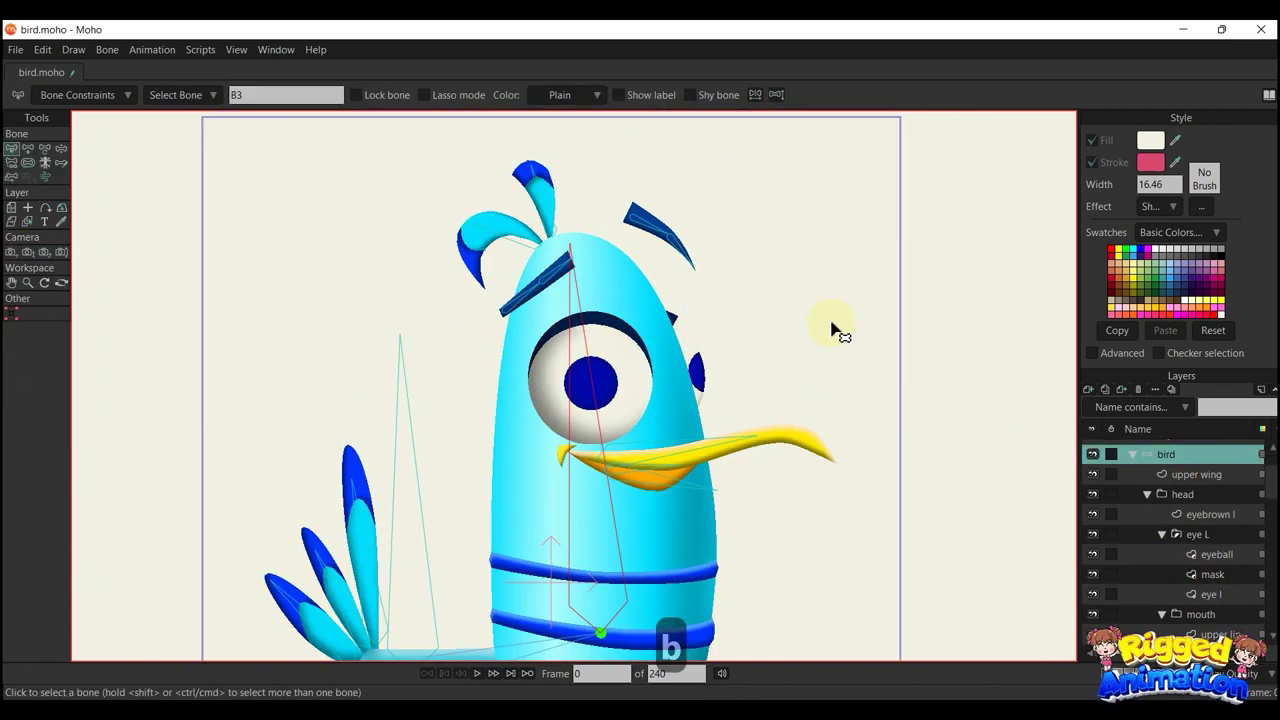
key(a)
drag(748, 366, 893, 362)
click(766, 320)
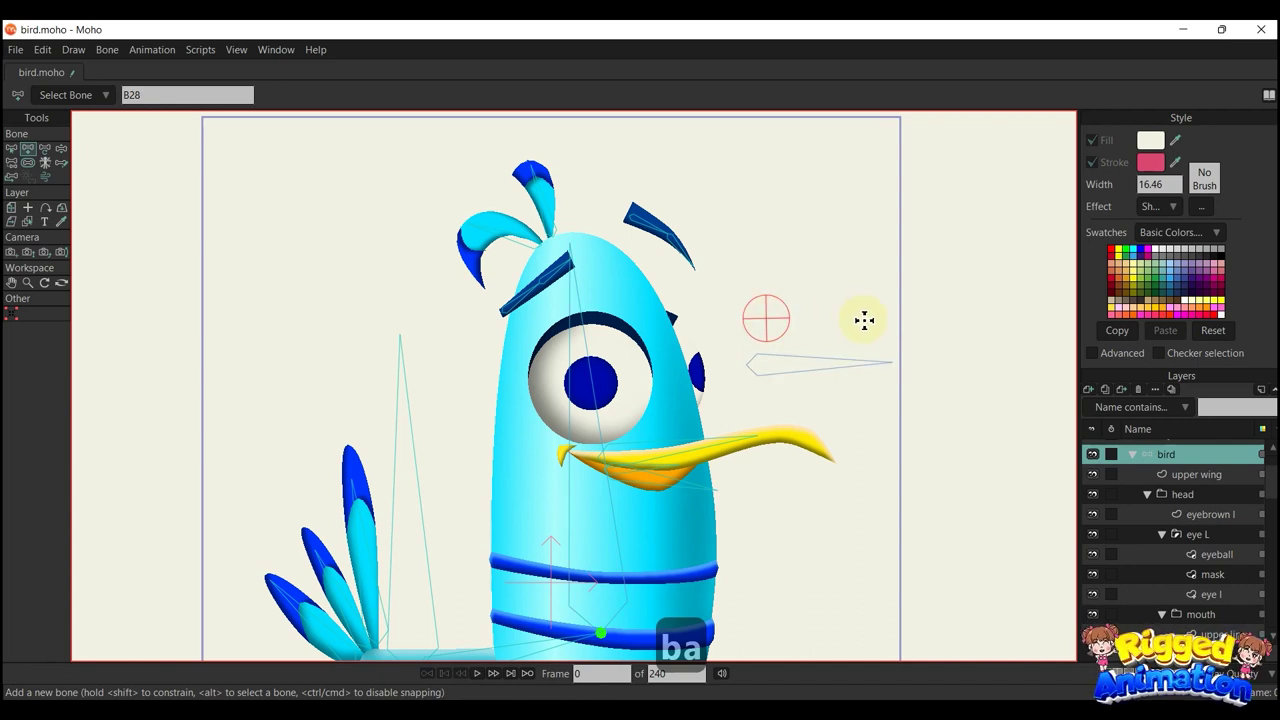
click(826, 318)
Shorten the new horizontal bone and position the two pin bones side by side above it
key(t)
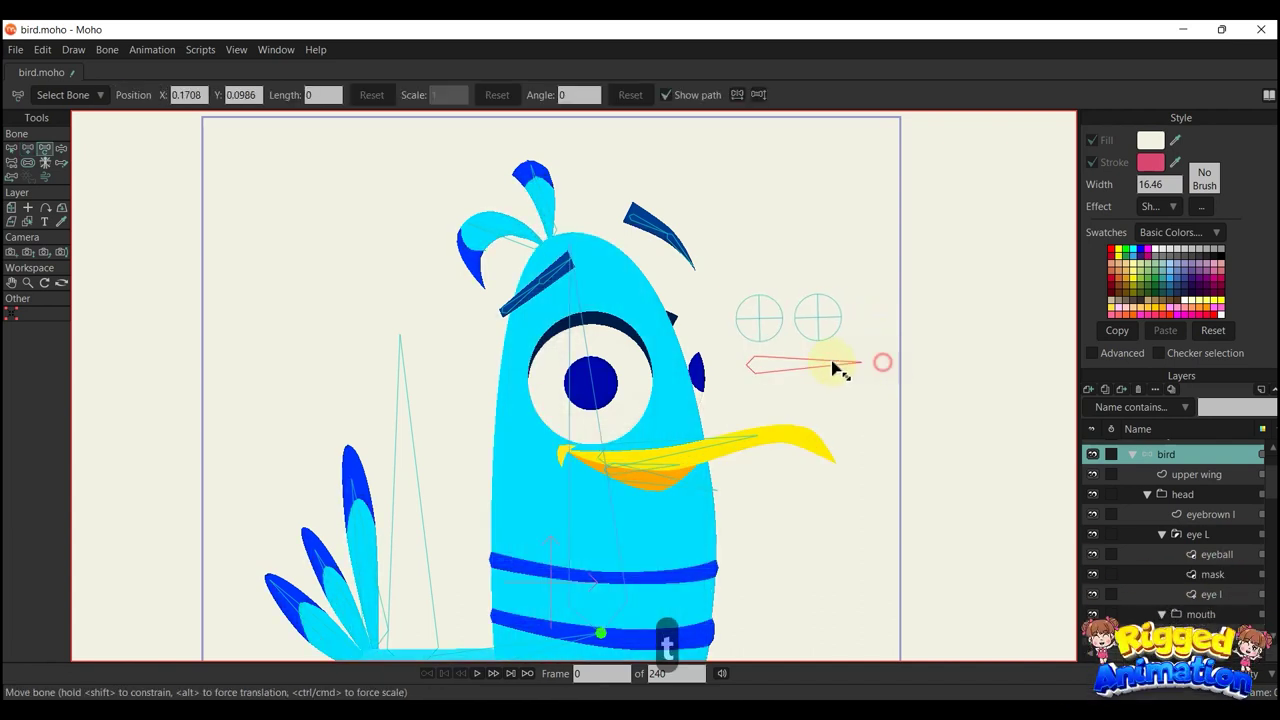
click(764, 326)
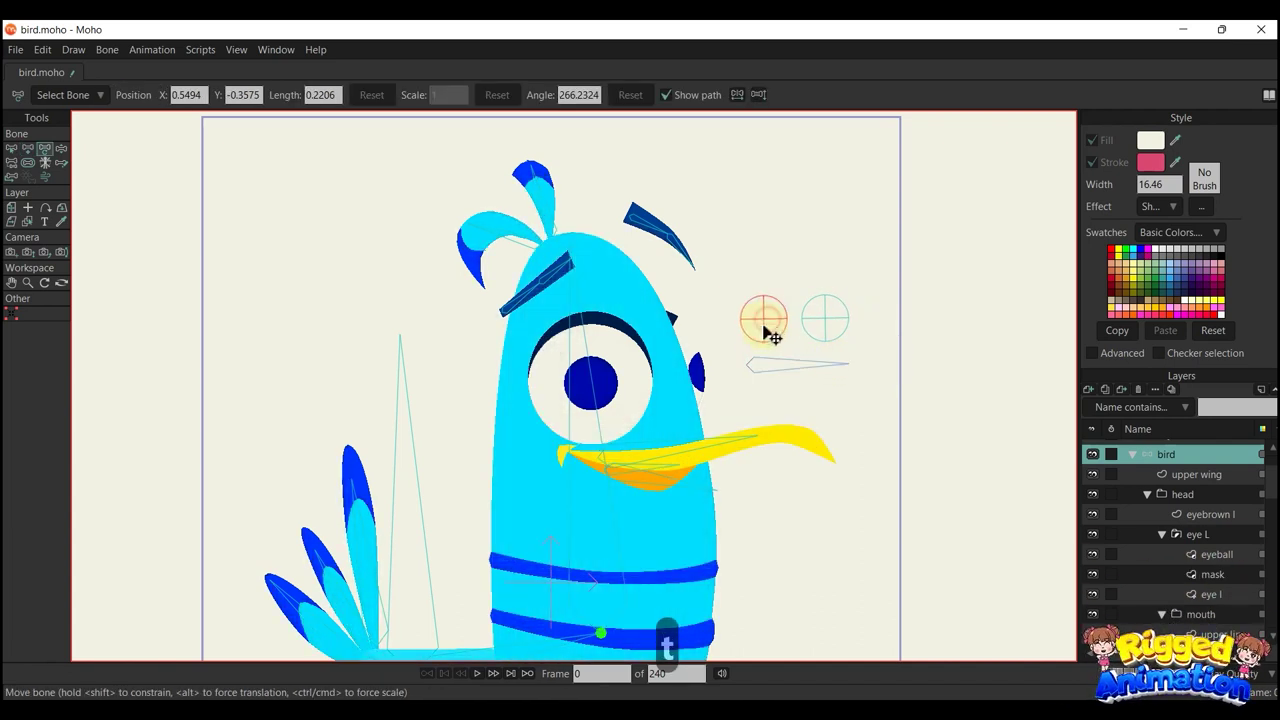
drag(828, 322, 778, 364)
Name the horizontal bone "eyeballs" and show its label
key(b)
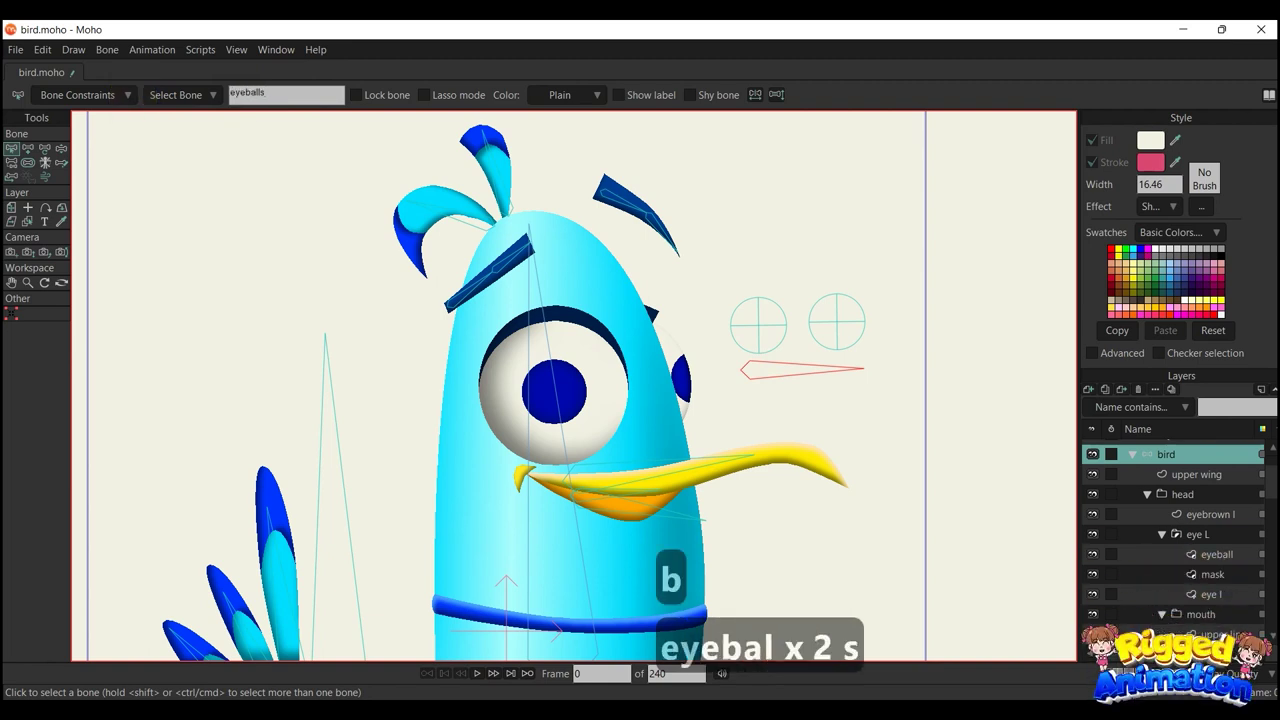
text(eyeballs)
key(Return)
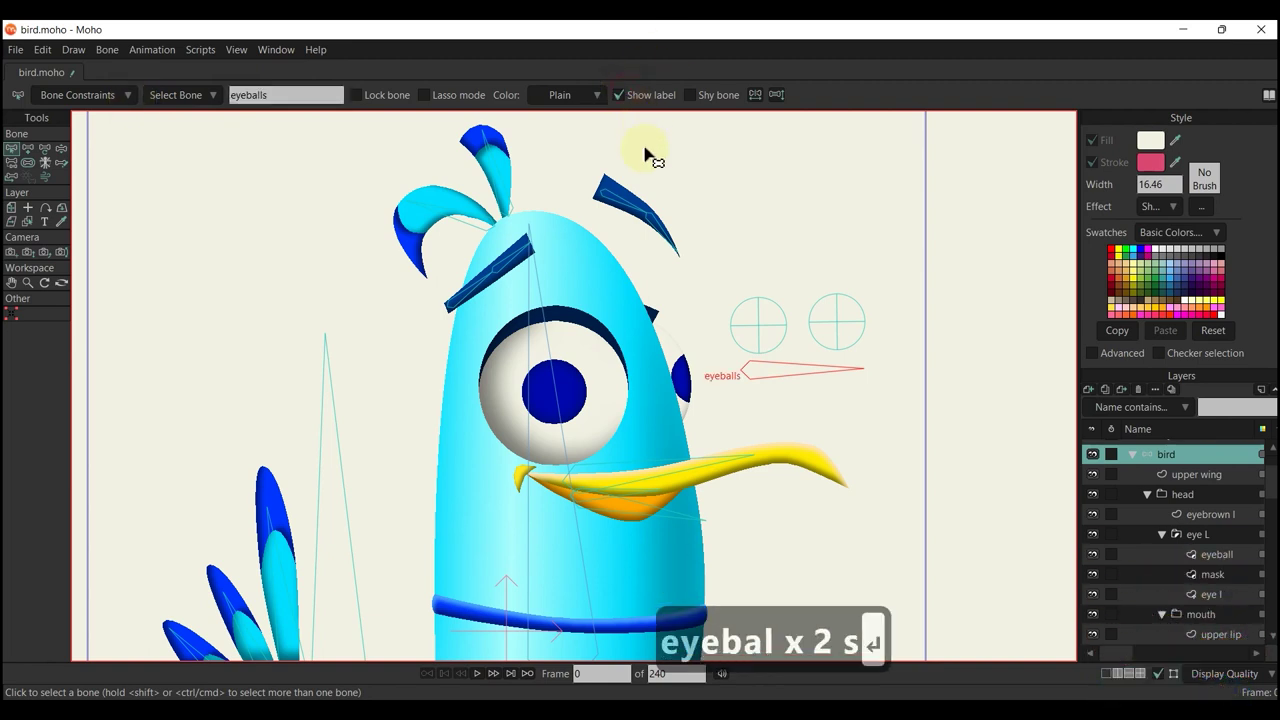
Pick the near eye's eyeball layer and bind all of its points to the "eyeballs" bone
scroll(610, 322, up, 1)
ctrl+alt+click(566, 390)
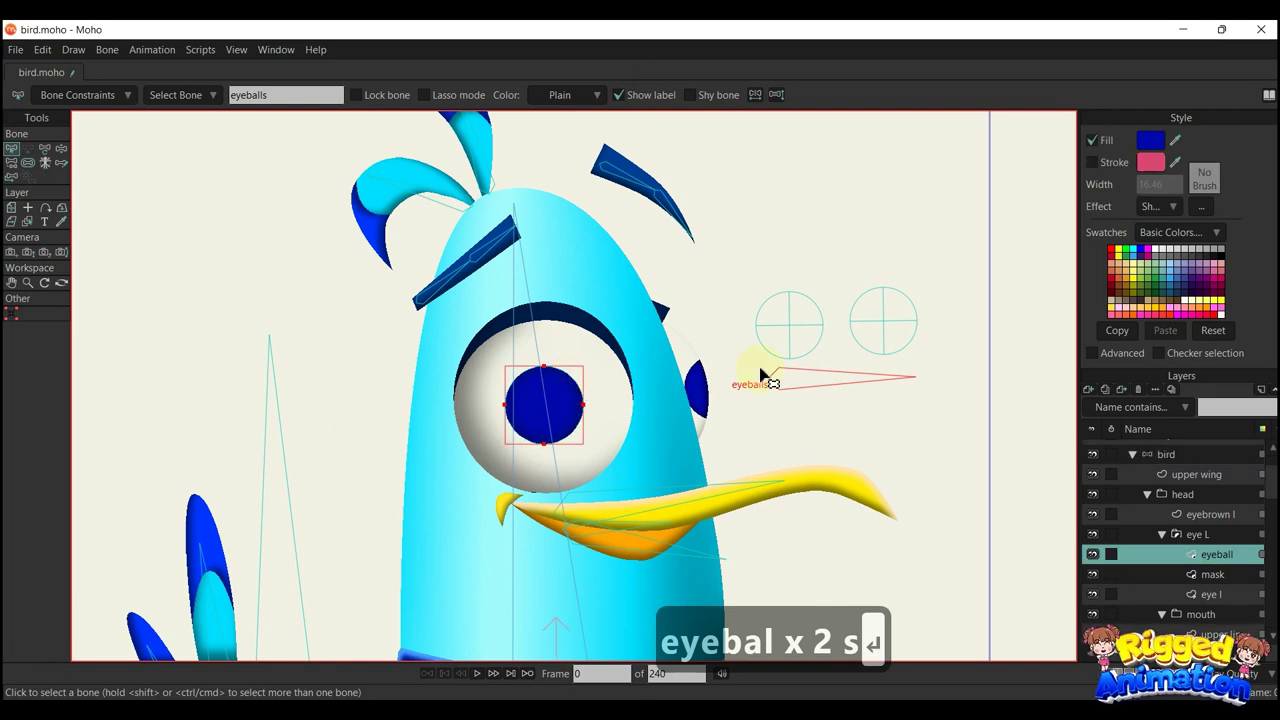
key(i)
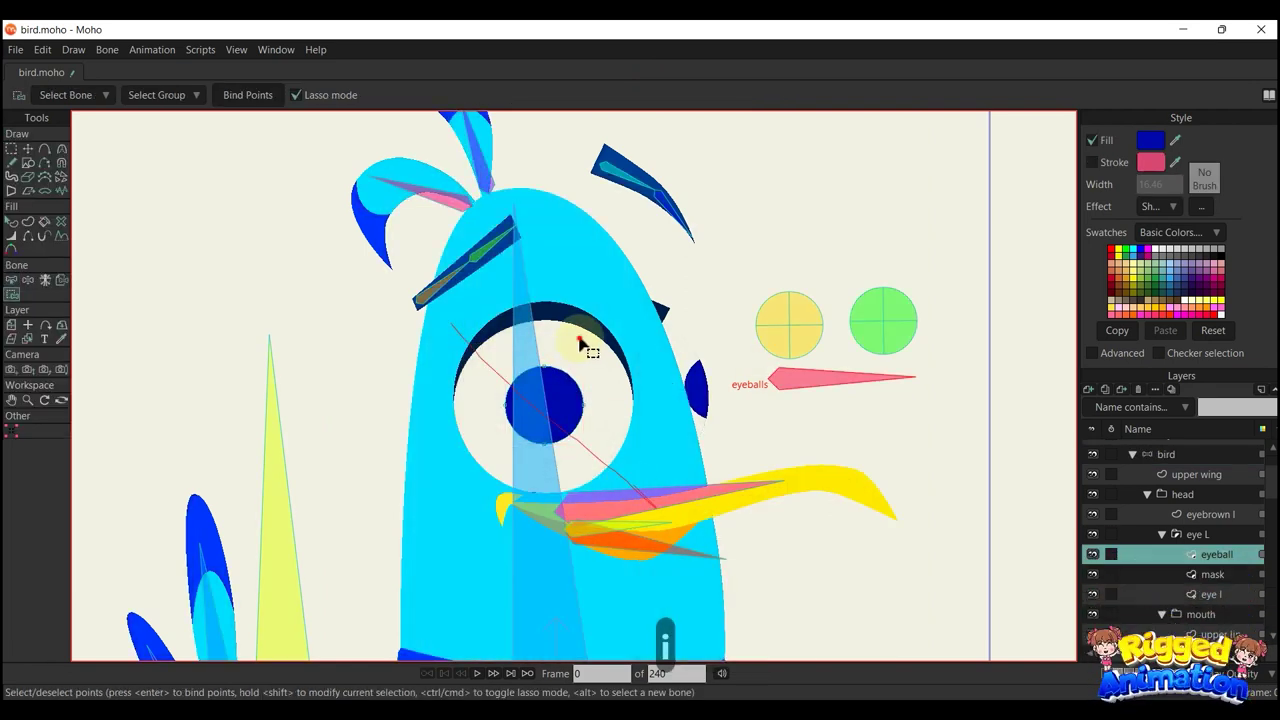
mouse_move(580, 345)
mouse_down()
mouse_move(623, 380)
mouse_move(600, 345)
mouse_up()
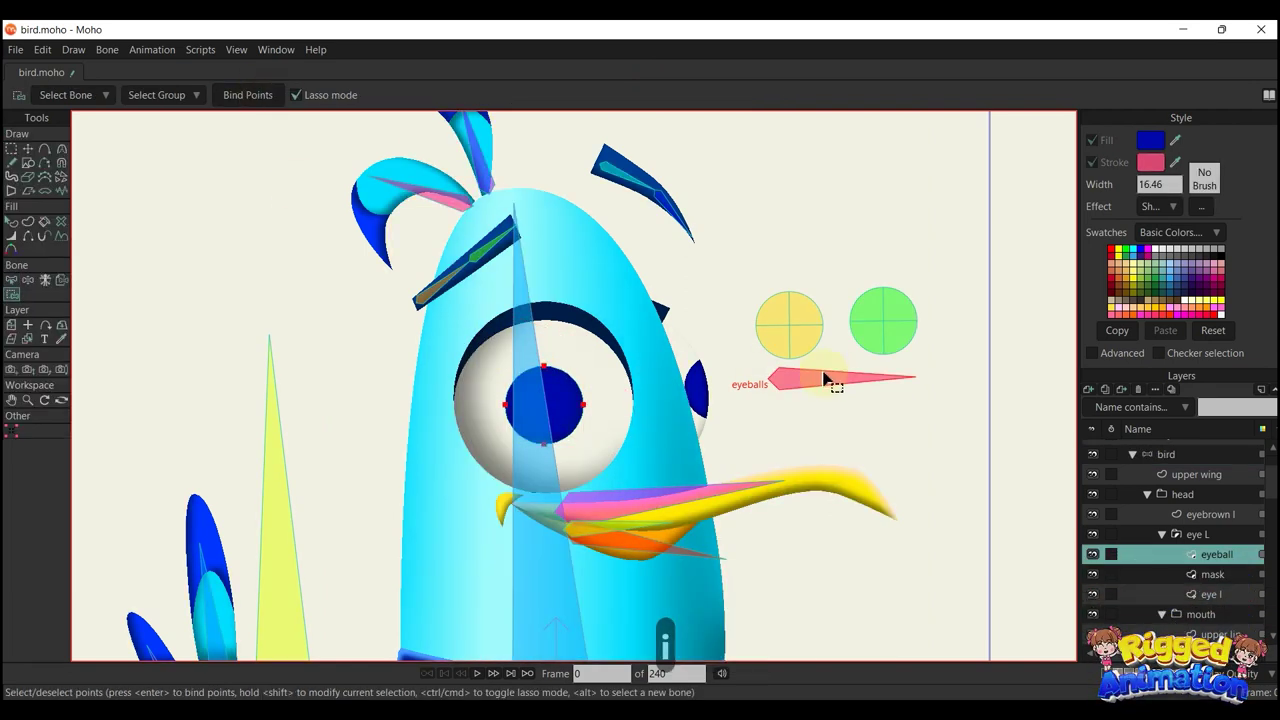
Select the pin bone closest to the face and bind all of the near eyeball's points to it
key(b)
key(i)
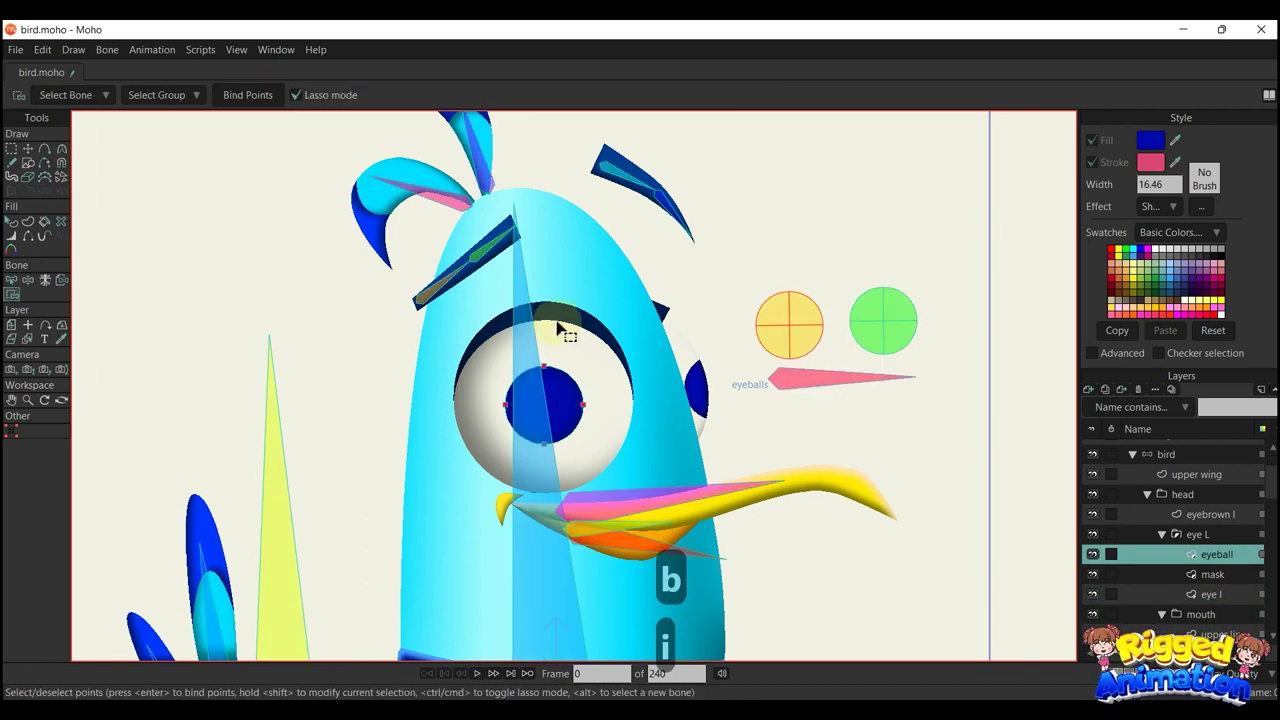
mouse_move(552, 320)
mouse_down()
mouse_move(421, 373)
mouse_move(548, 525)
mouse_up()
drag(380, 282, 380, 282)
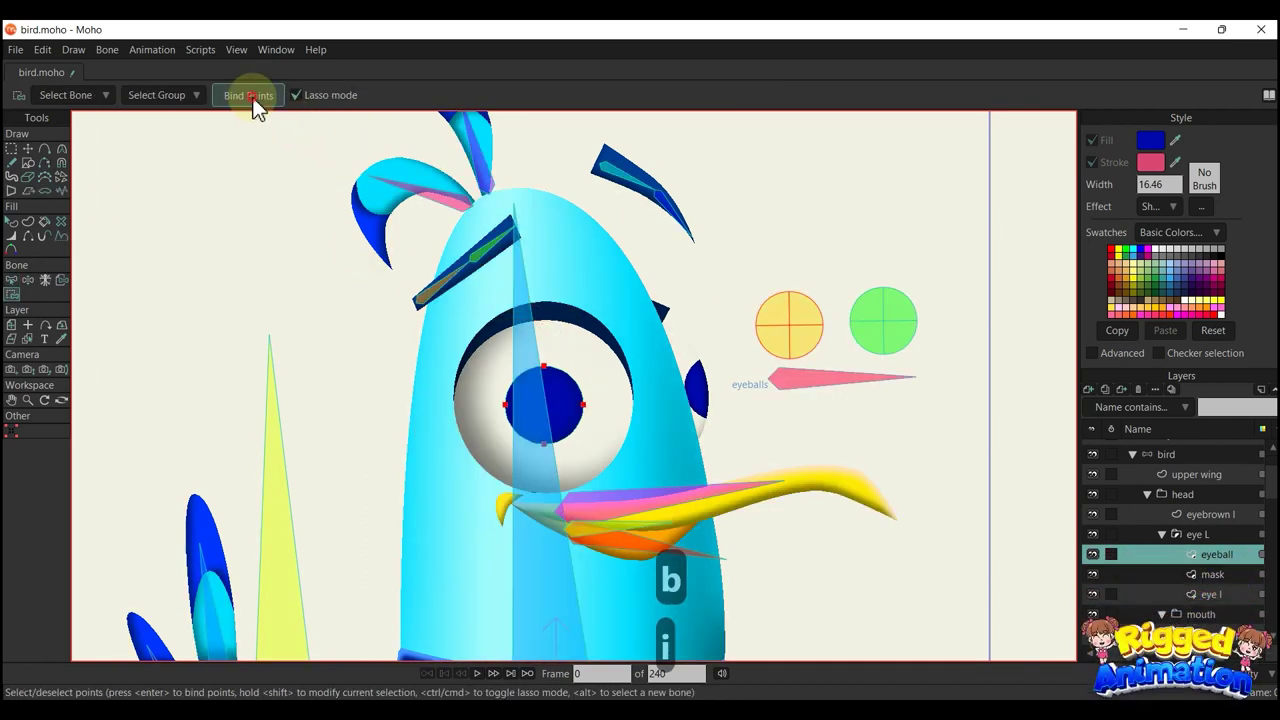
Select the "eyeballs" bone, pick the far eye's eyeball layer and bind all of its points to that bone
key(b)
click(828, 375)
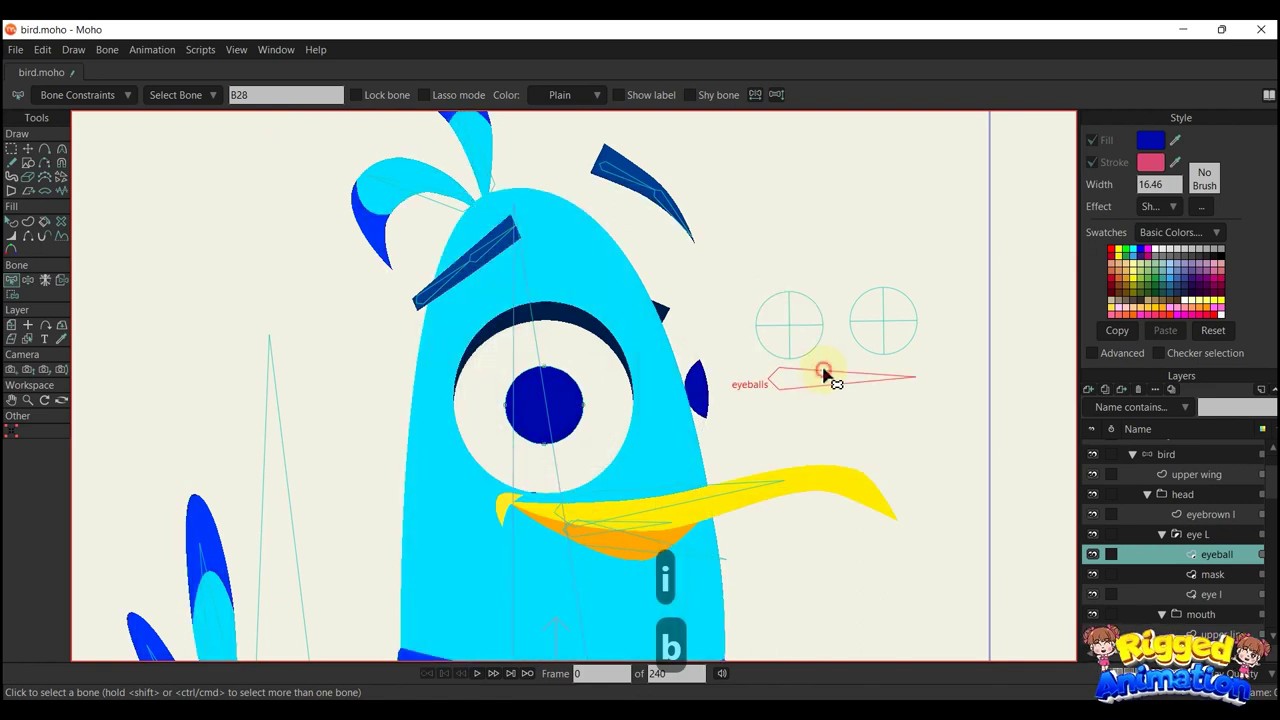
scroll(694, 366, up, 1)
ctrl+alt+click(704, 404)
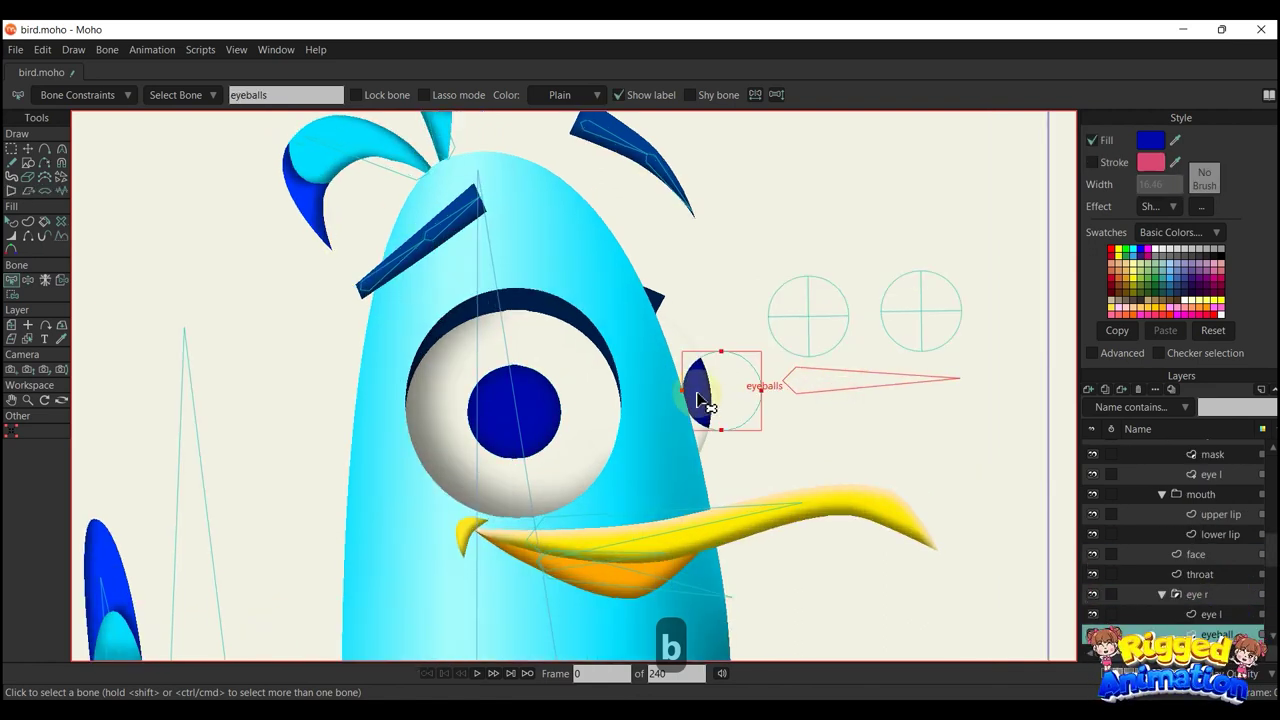
key(i)
drag(810, 410, 805, 405)
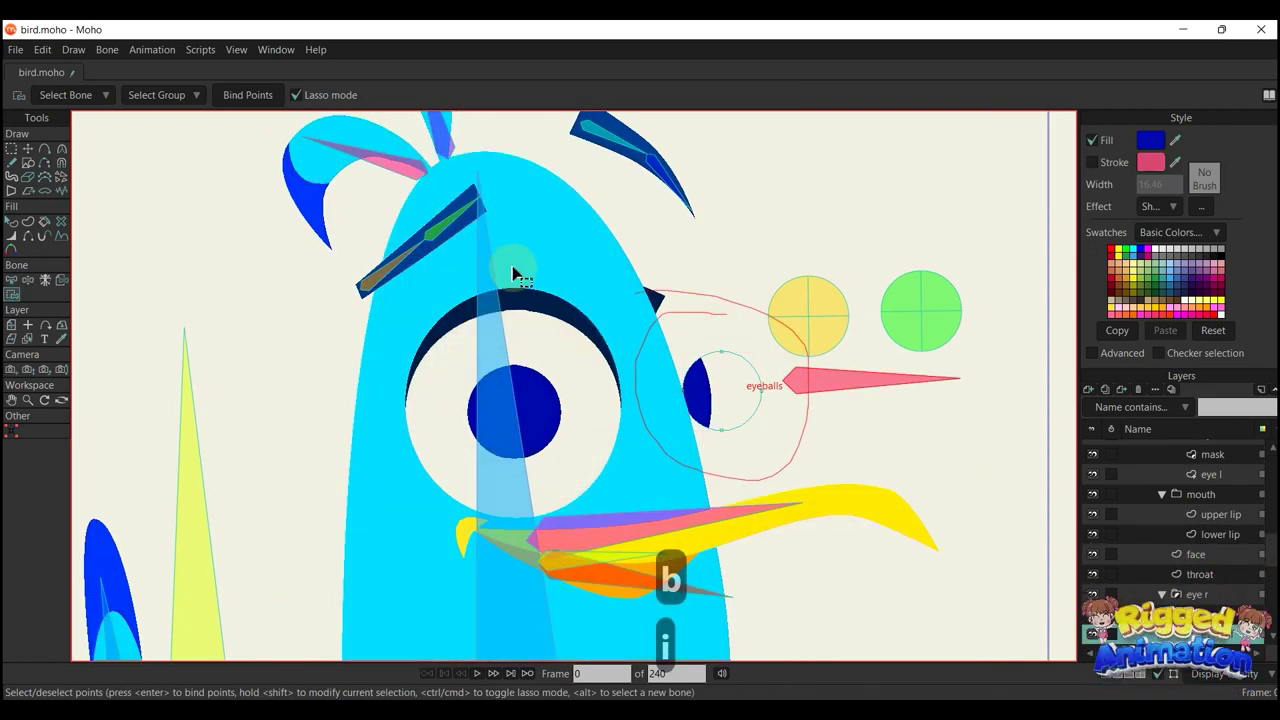
click(280, 90)
Select the pin bone farther from the face and bind all of the far eyeball's points to it
key(b)
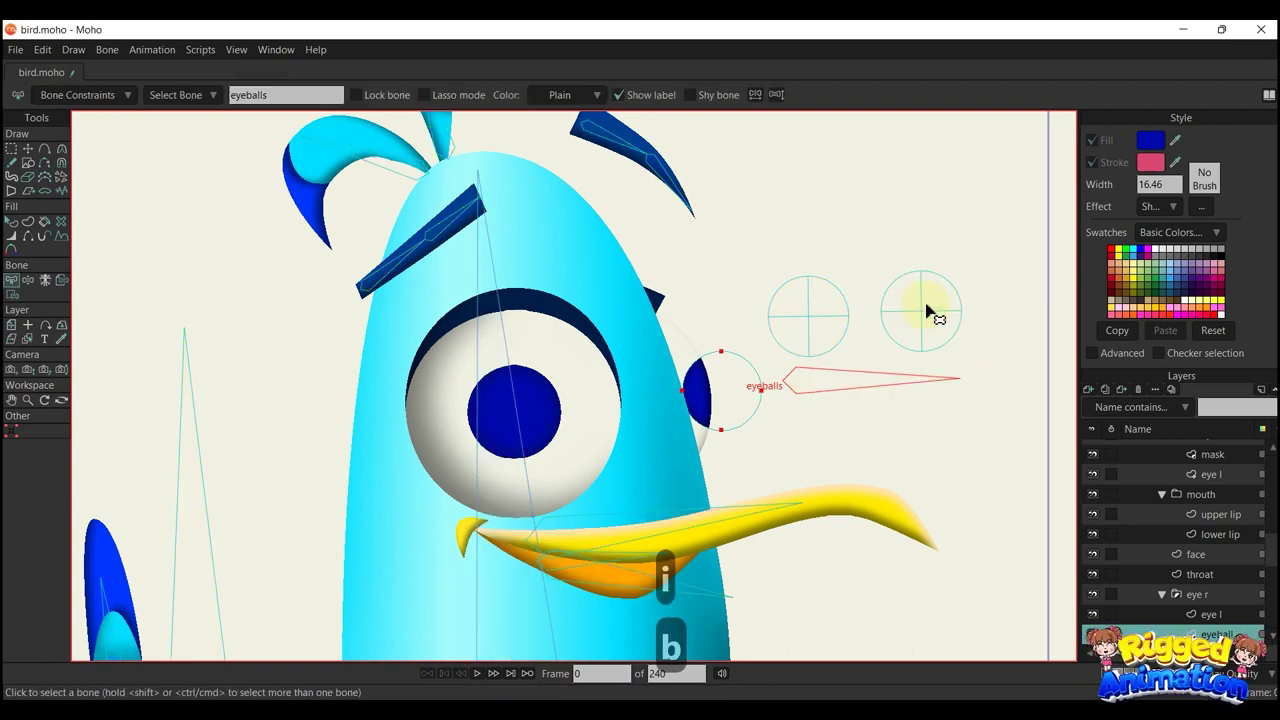
click(925, 318)
key(i)
drag(735, 310, 705, 470)
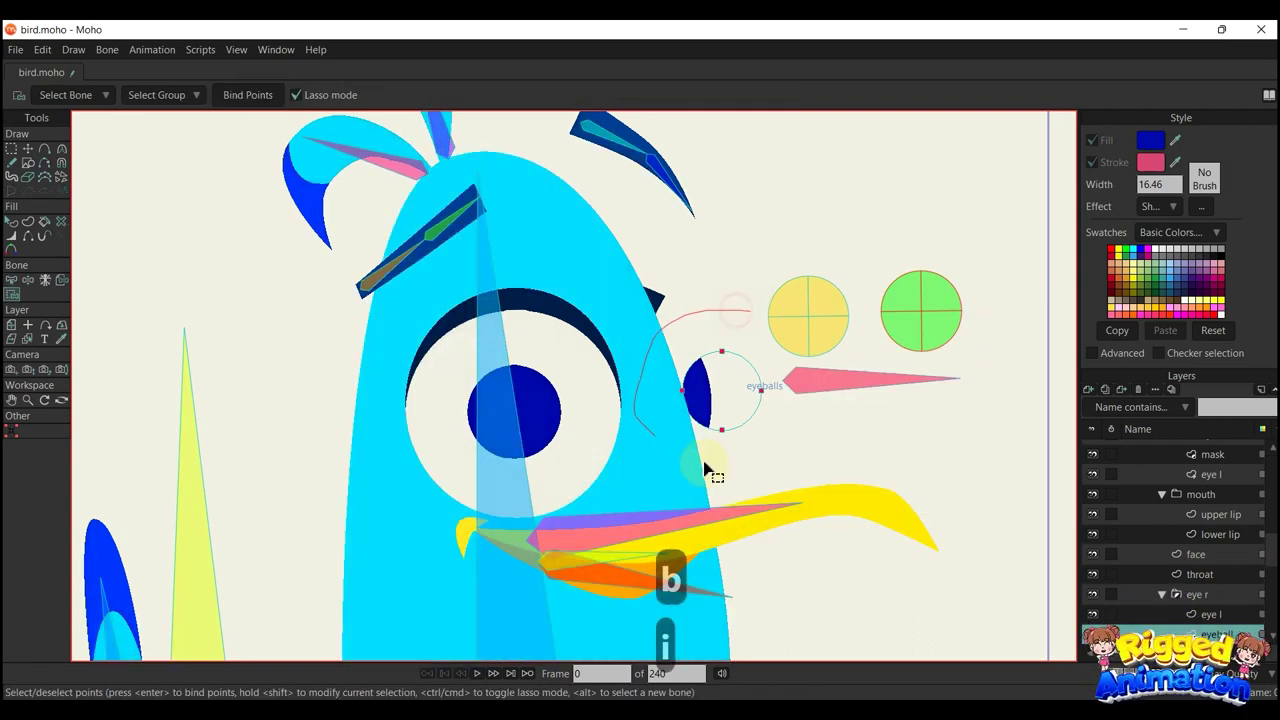
drag(593, 308, 590, 300)
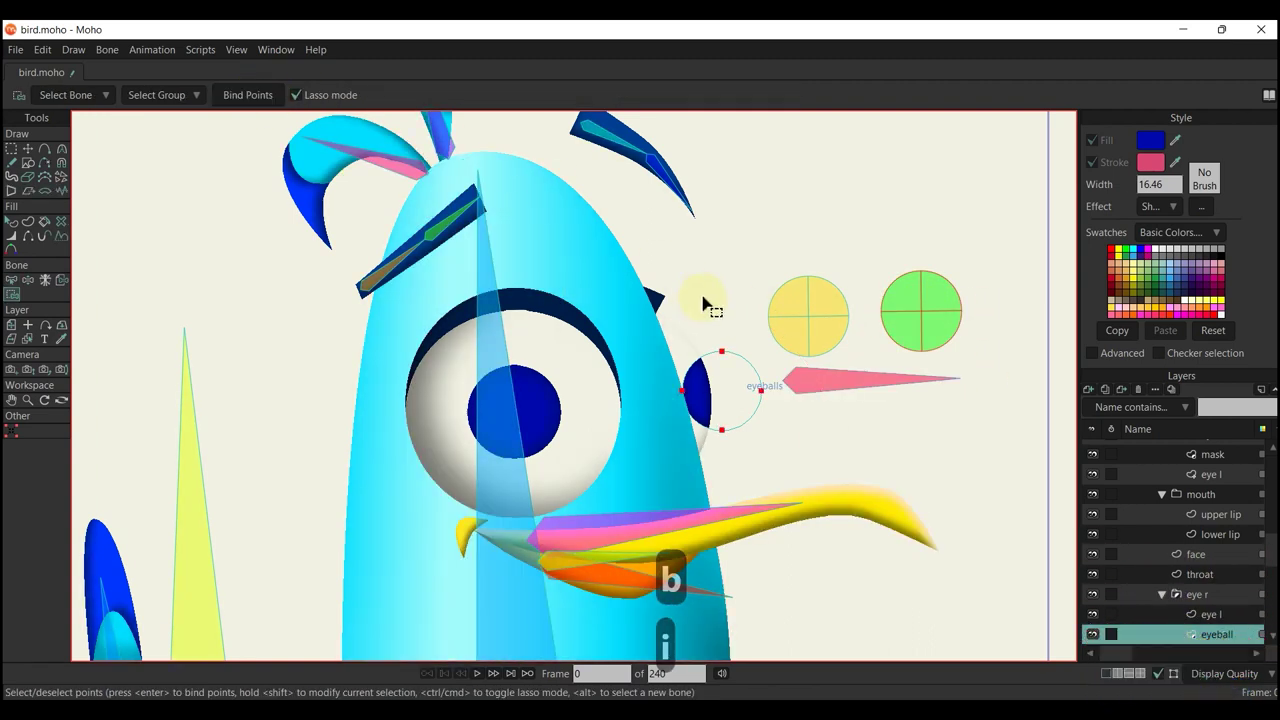
Pick the upper lip layer and bind all of its points to the large central body bone
scroll(712, 310, down, 4)
drag(731, 400, 760, 323)
scroll(762, 321, up, 2)
alt+right_click(756, 352)
key(b)
key(b)
click(616, 337)
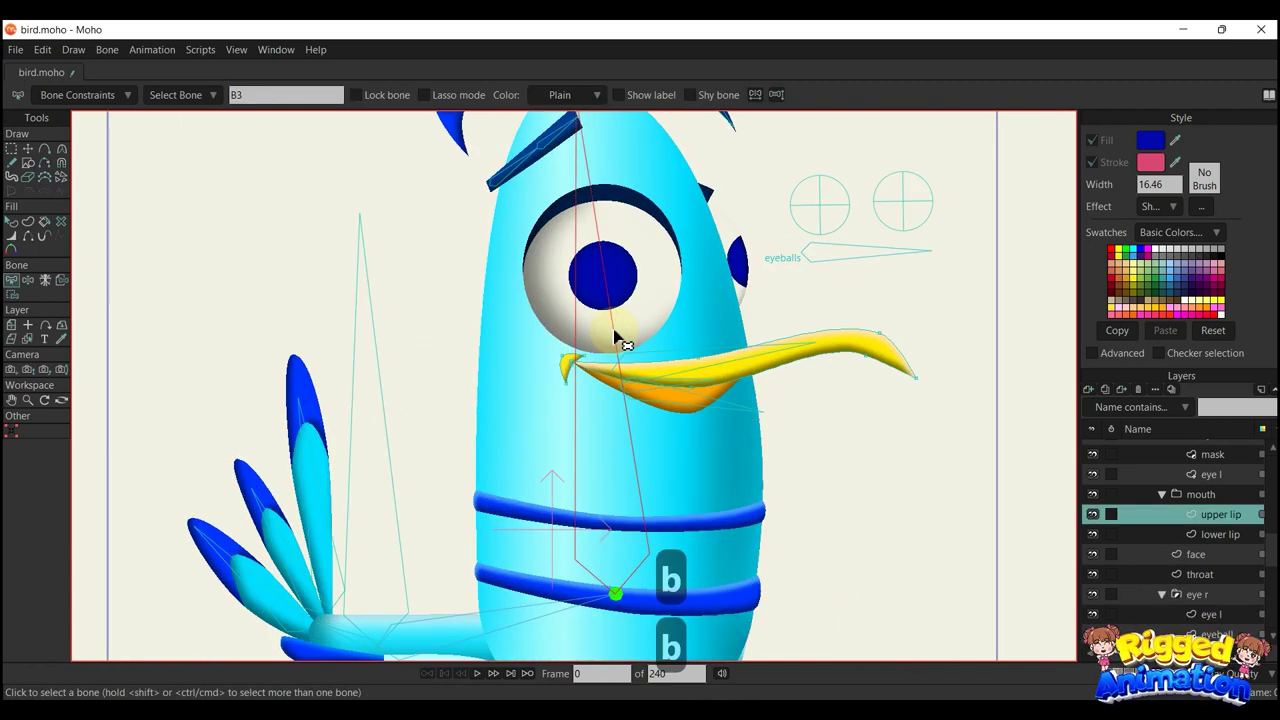
key(i)
mouse_move(590, 270)
mouse_down()
mouse_move(620, 486)
mouse_move(840, 258)
mouse_up()
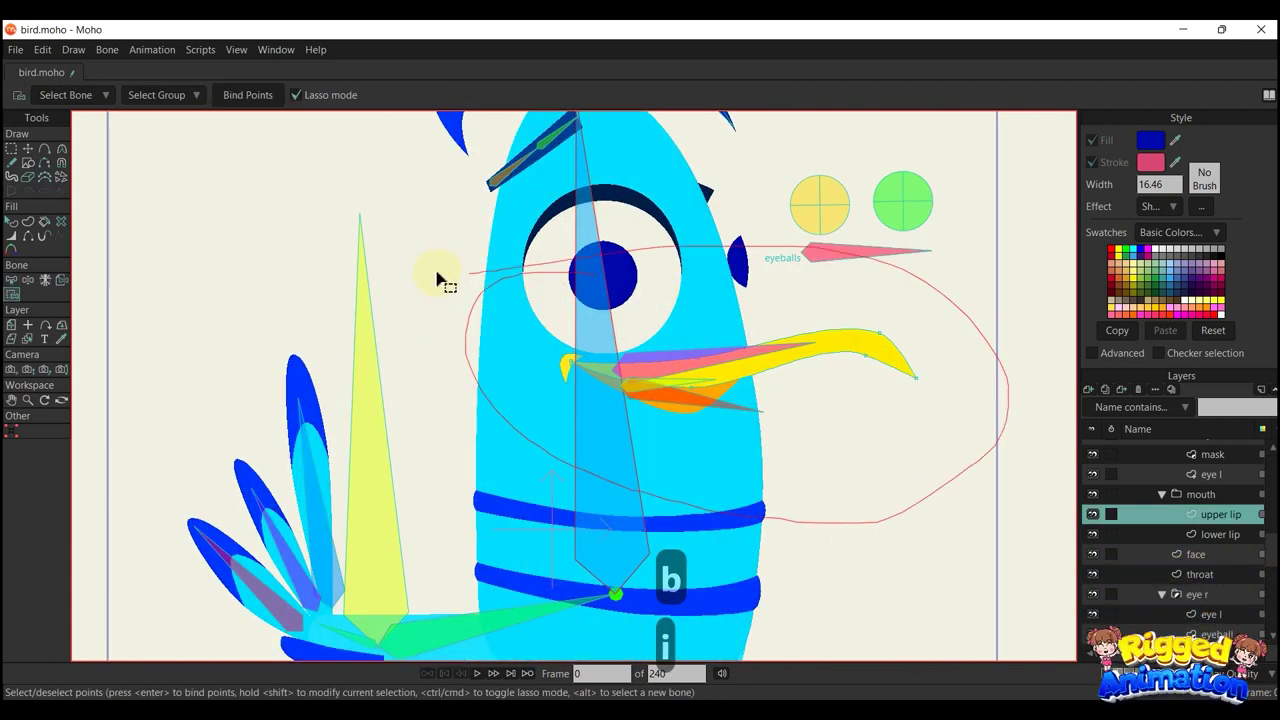
drag(437, 279, 440, 276)
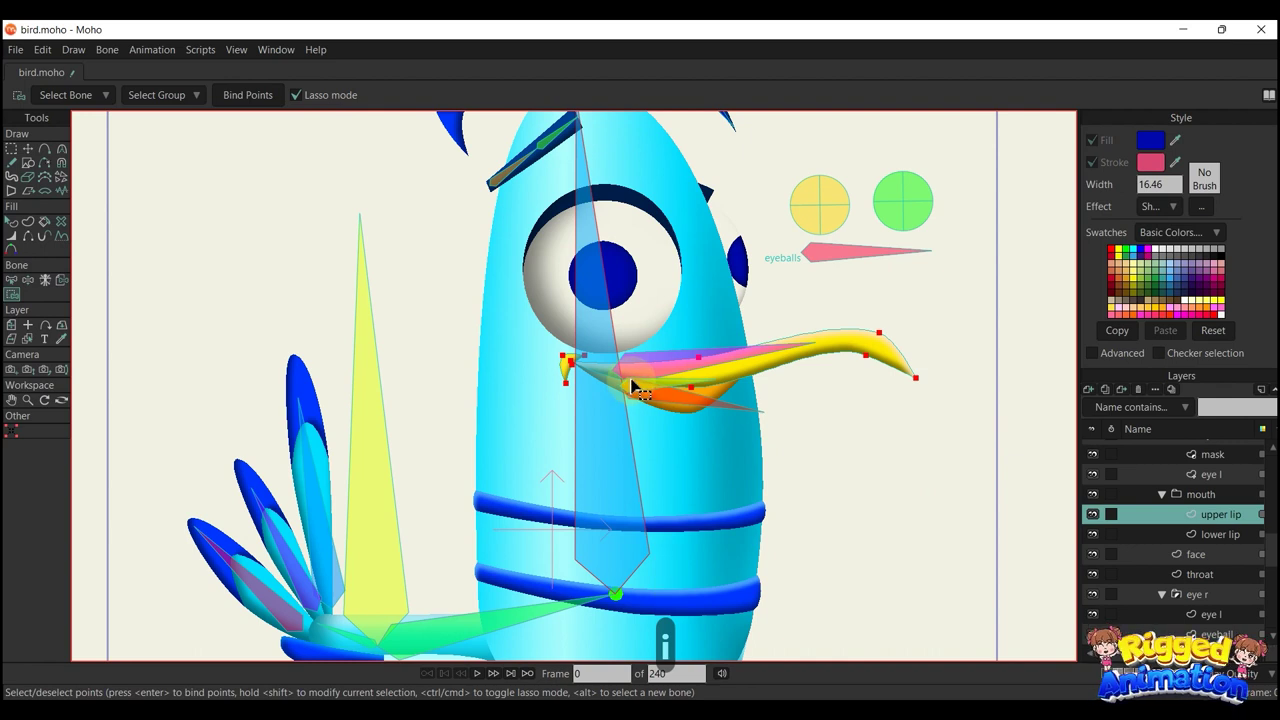
Select the upper beak bone and bind the upper lip's middle and tip points to it, leaving out the mouth corner points
scroll(666, 378, up, 1)
key(b)
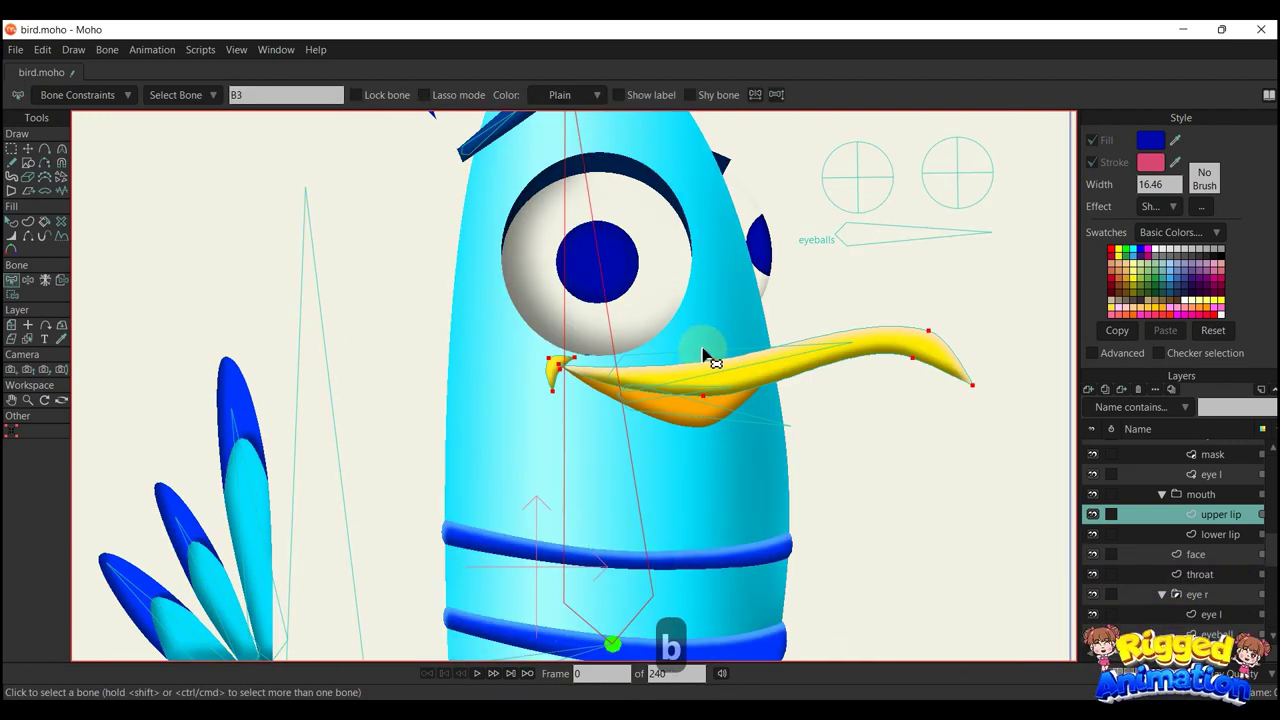
key(i)
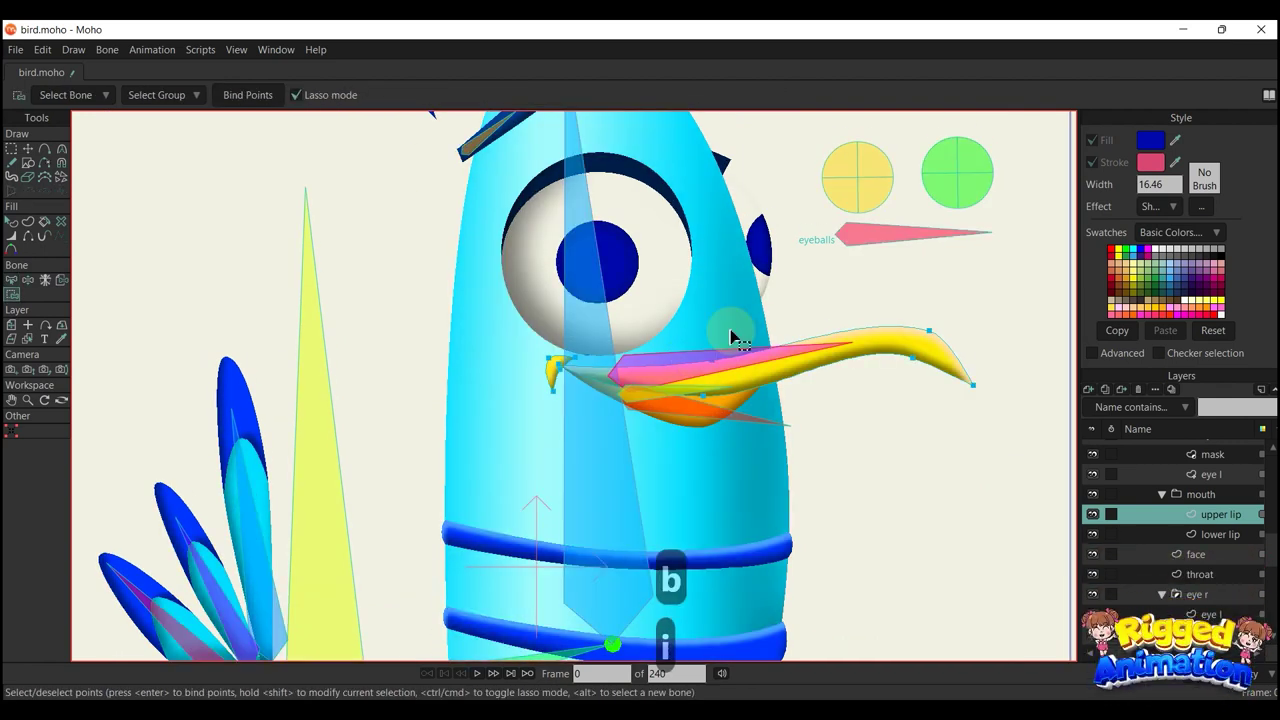
mouse_move(731, 338)
mouse_down()
mouse_move(685, 335)
mouse_move(677, 415)
mouse_up()
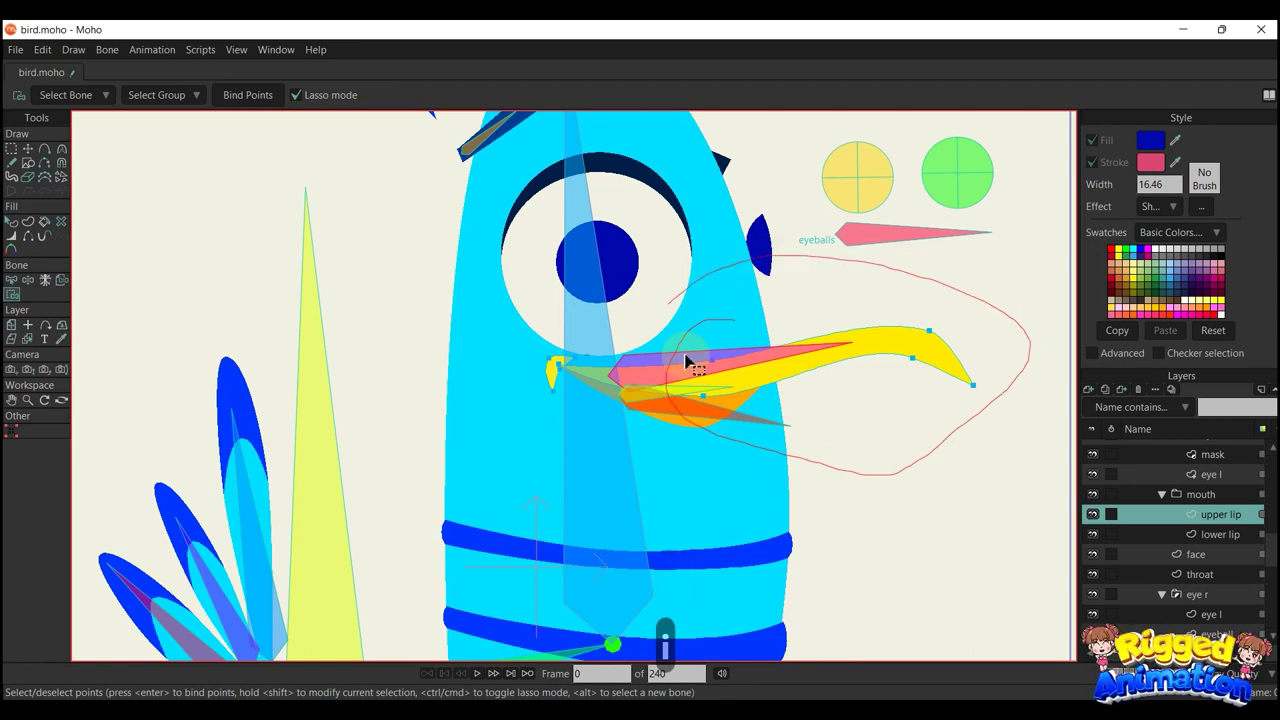
drag(688, 365, 690, 362)
scroll(598, 254, up, 1)
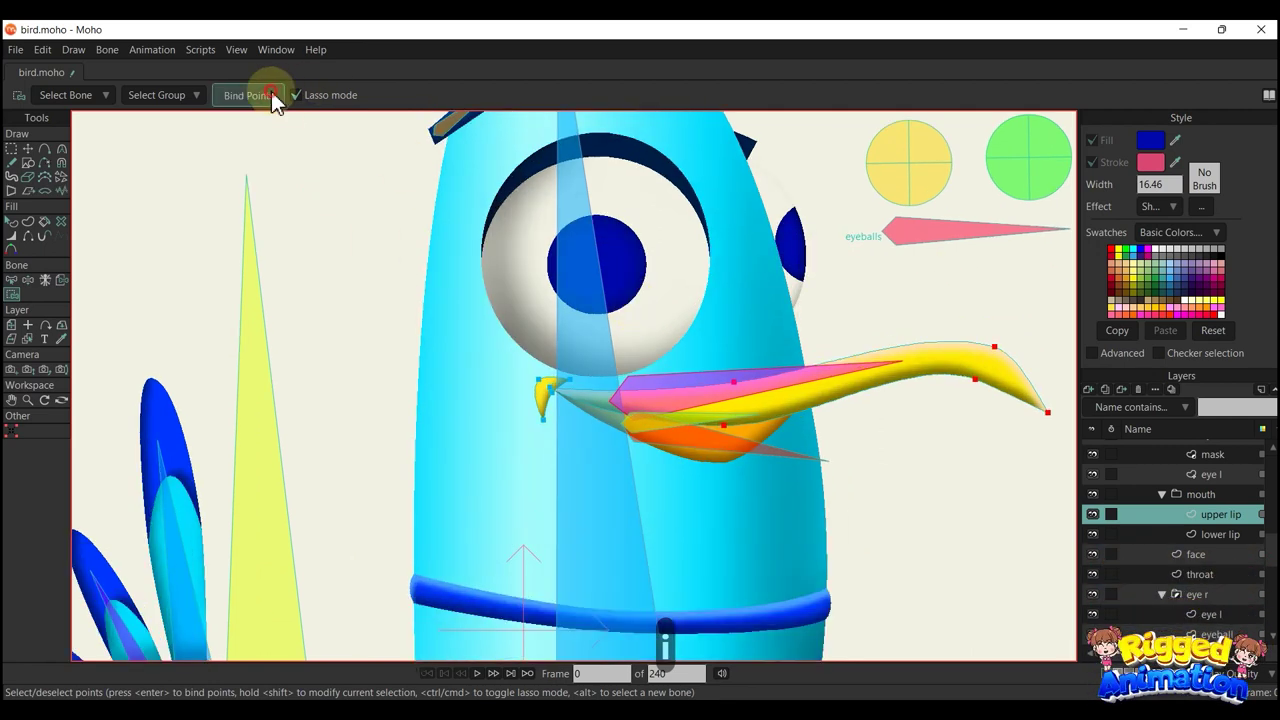
Pick the lower lip layer and bind all of its points to the large central body bone
scroll(582, 343, down, 1)
key(b)
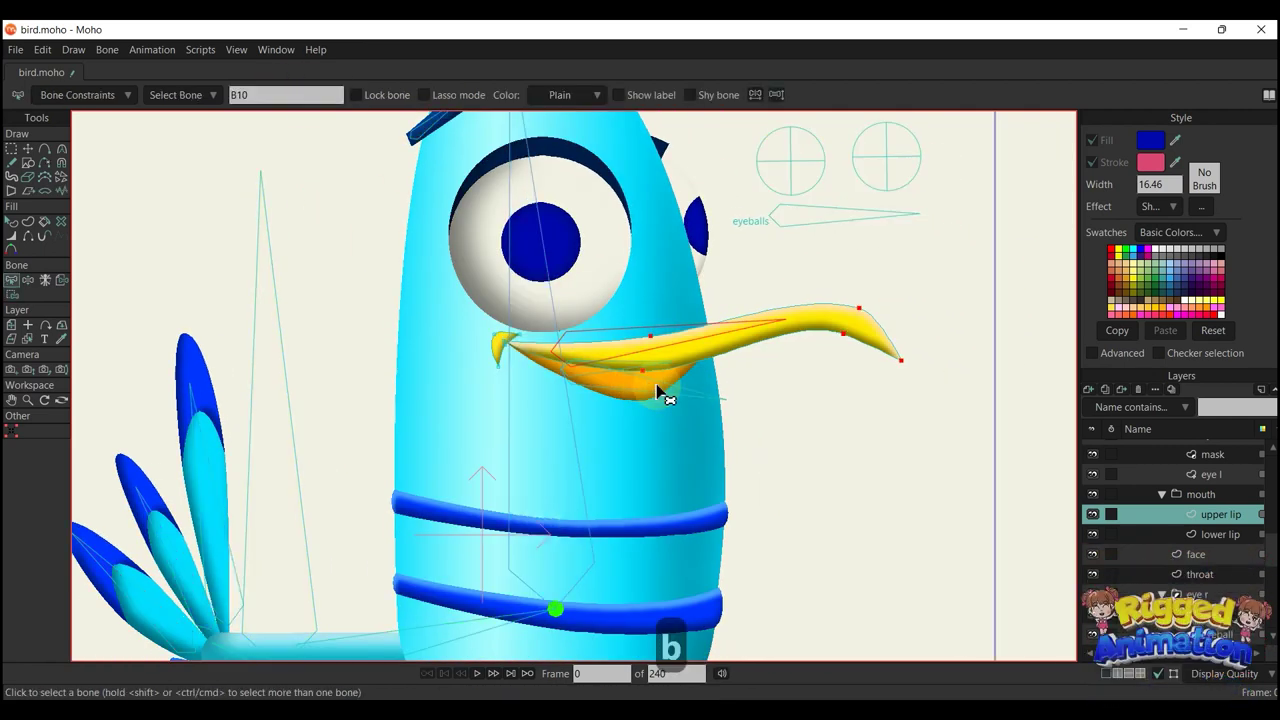
click(614, 377)
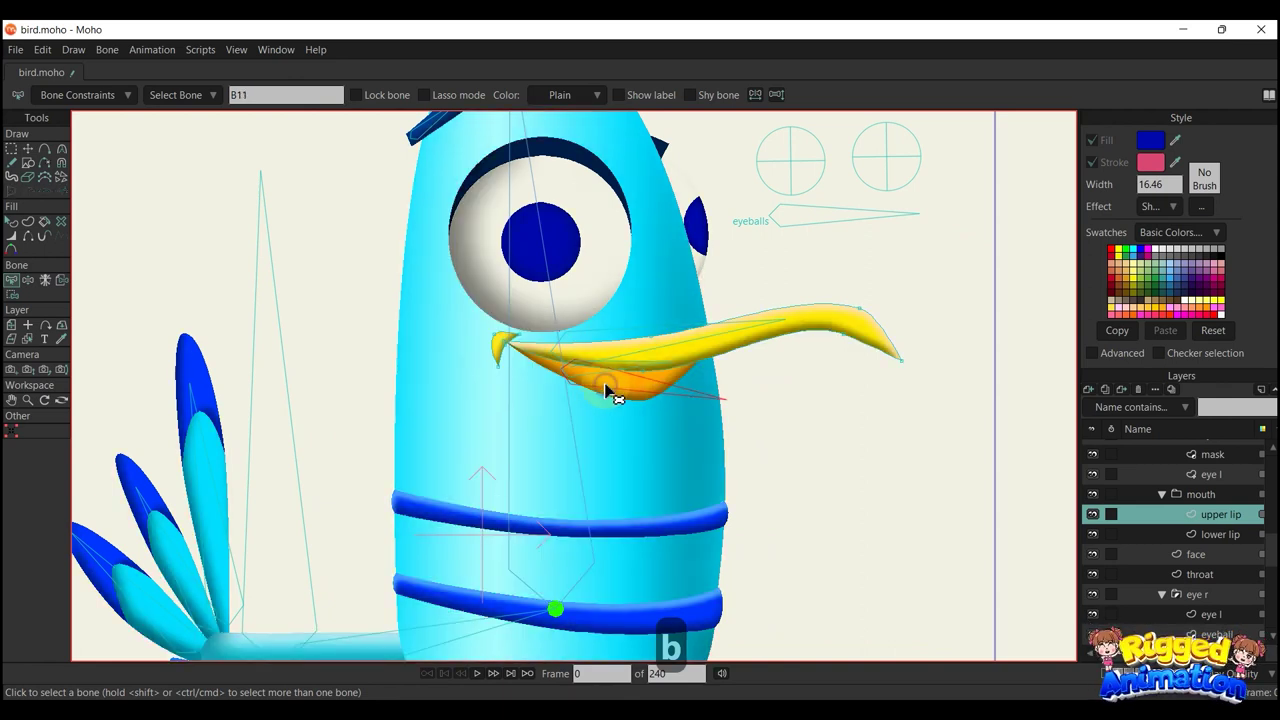
ctrl+alt+click(610, 392)
key(b)
click(568, 409)
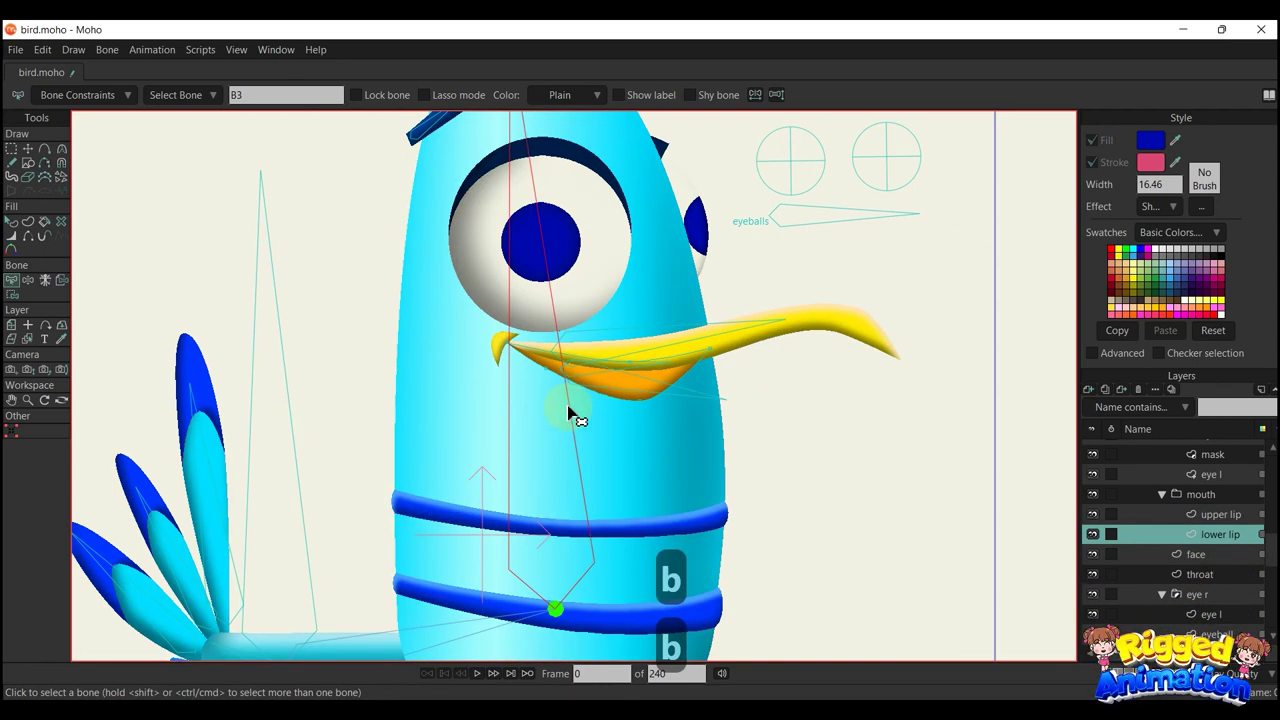
key(i)
mouse_move(518, 302)
mouse_down()
mouse_move(454, 325)
mouse_move(495, 388)
mouse_up()
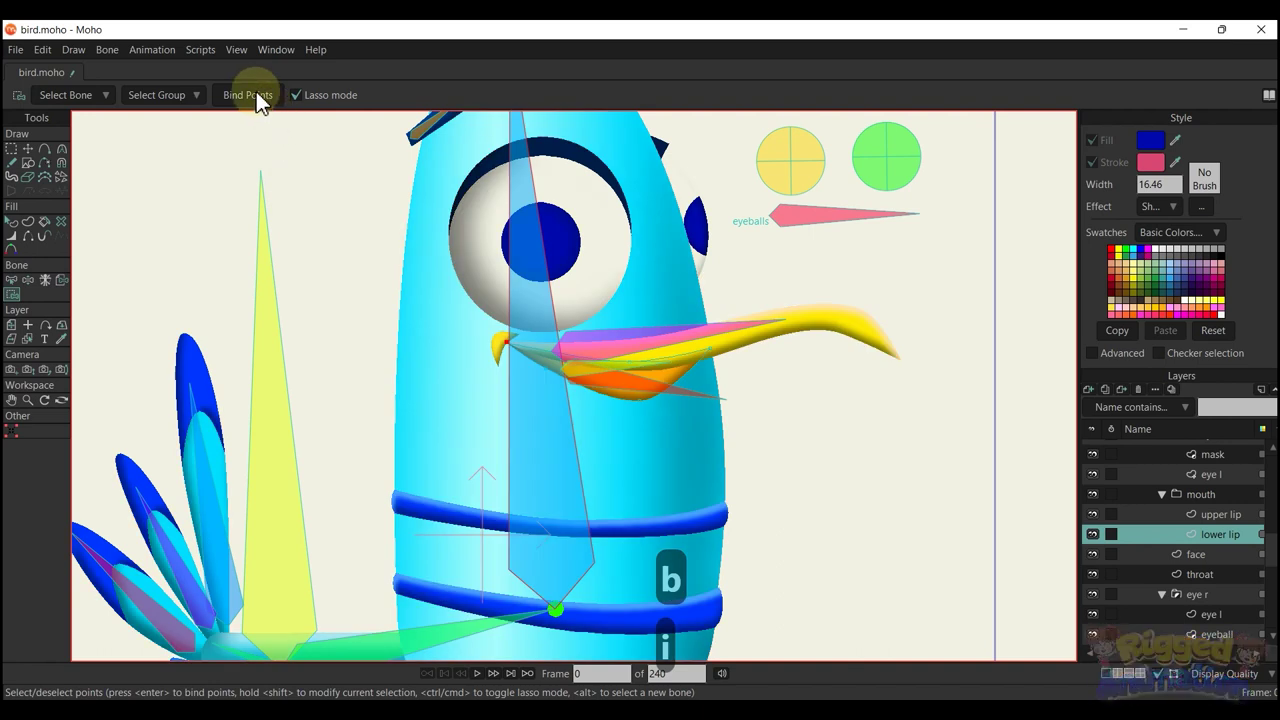
click(258, 97)
Select the lower beak bone and bind the lower lip's front points to it
key(b)
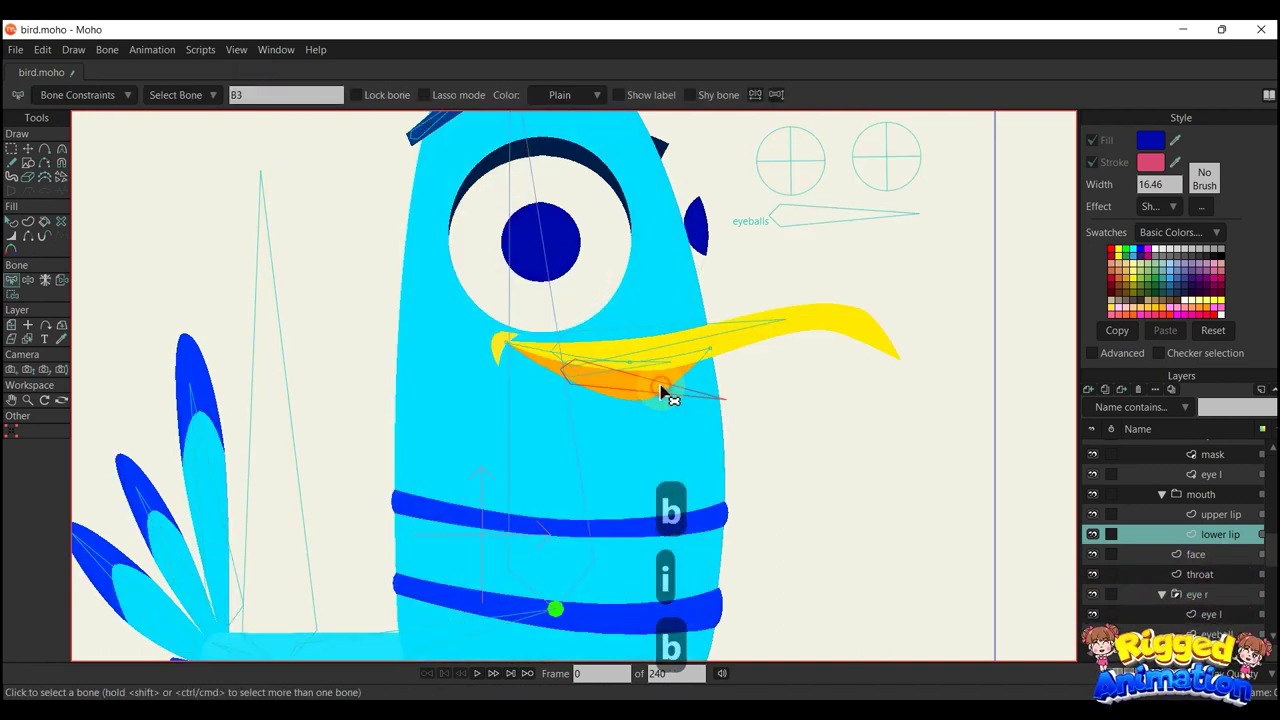
key(i)
drag(640, 301, 535, 326)
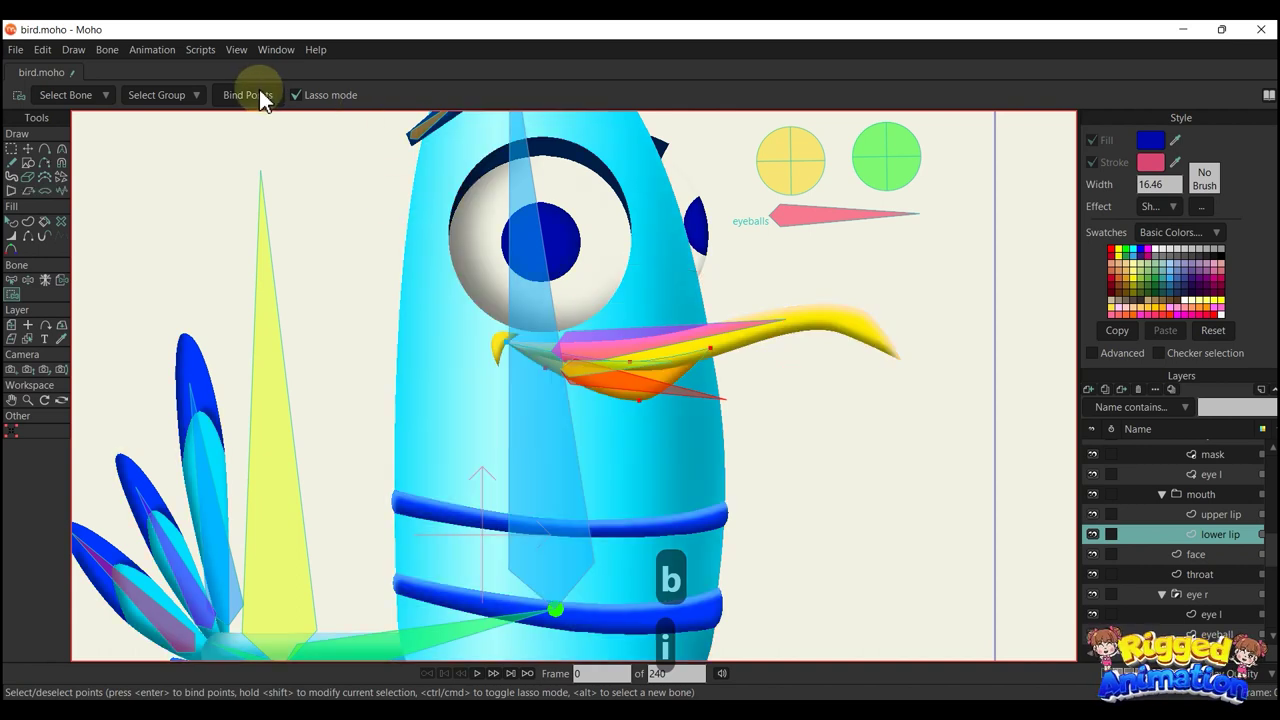
click(259, 91)
Pick the face layer and bind its two lower mouth-line points beside the beak to the lower beak bone
scroll(635, 427, down, 2)
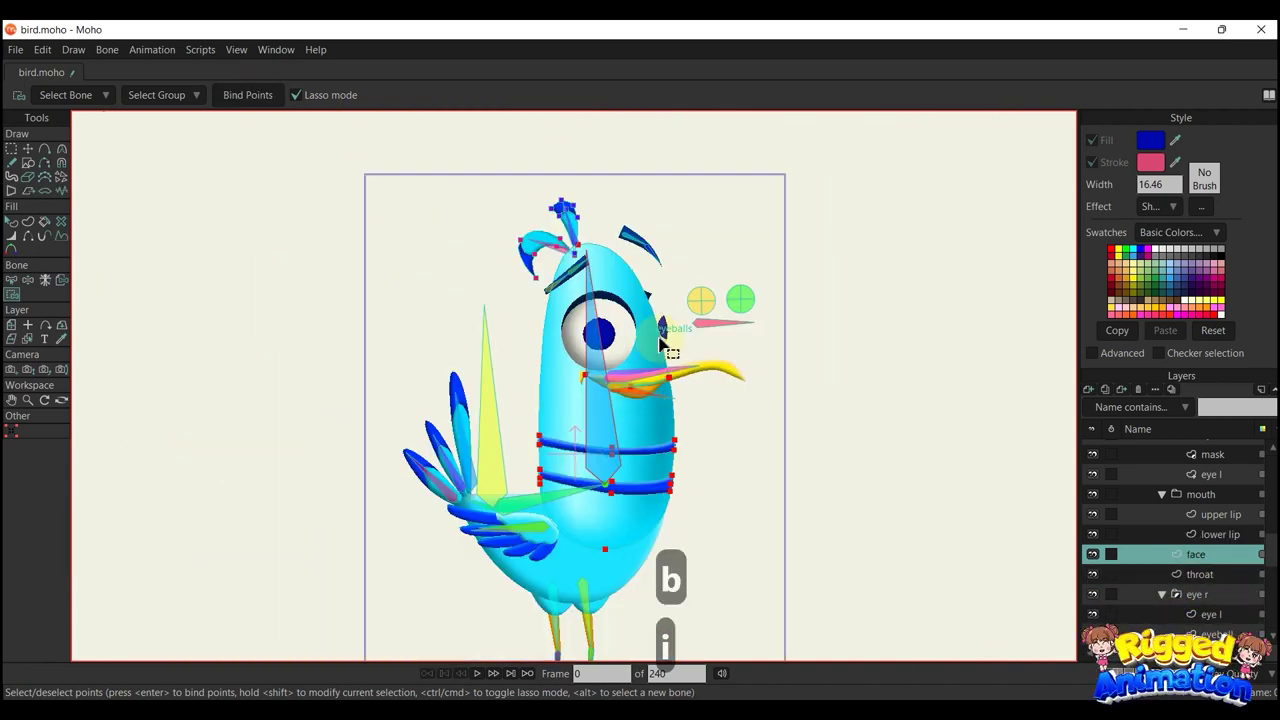
scroll(643, 397, up, 4)
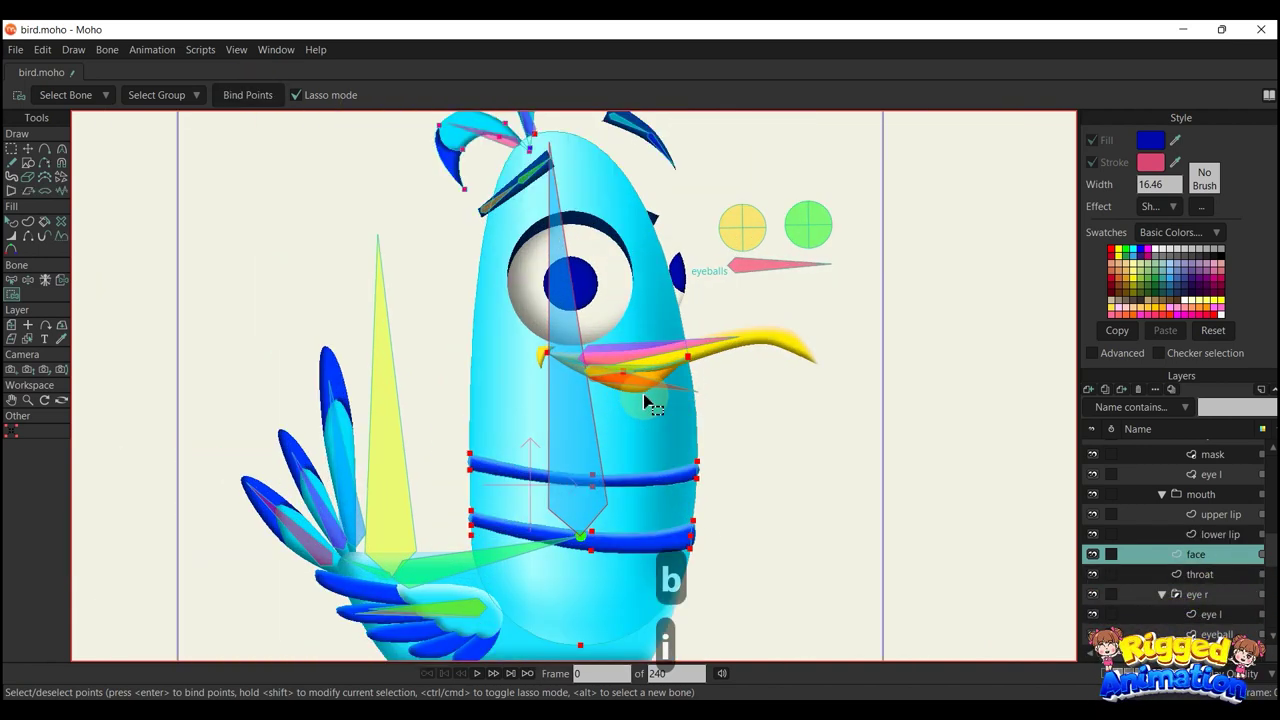
key(b)
scroll(691, 385, up, 2)
key(i)
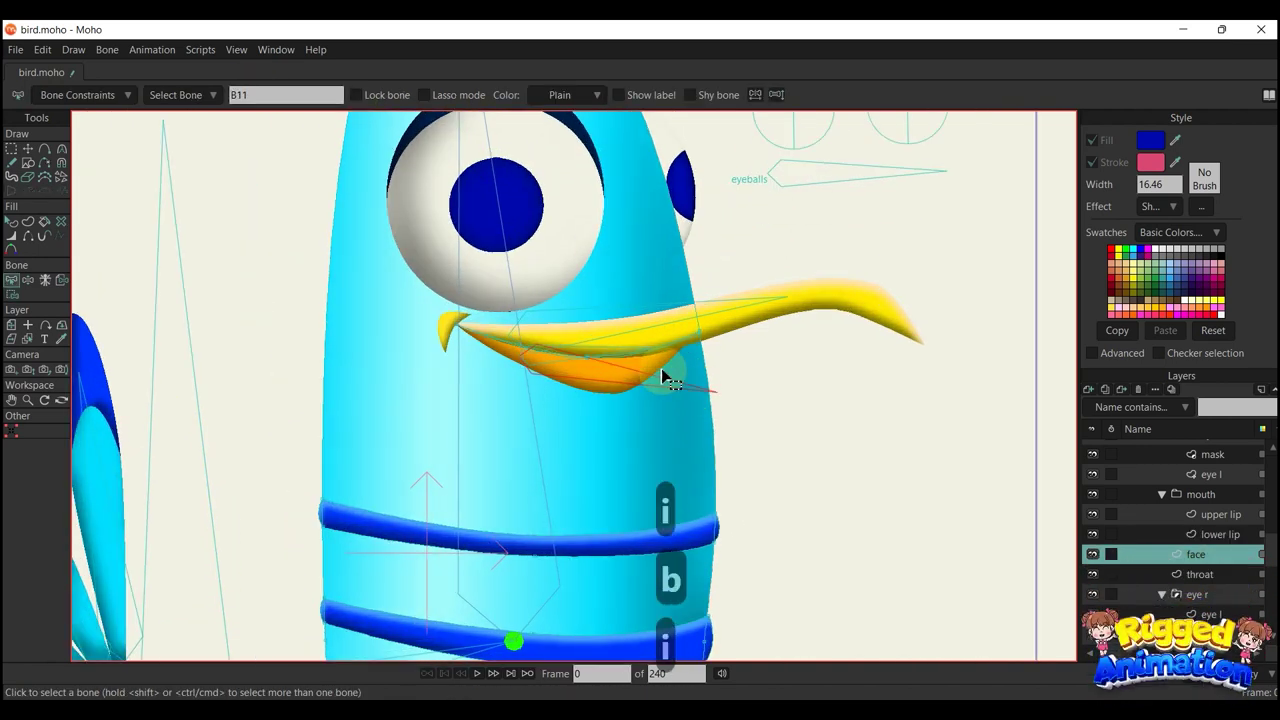
scroll(600, 345, up, 2)
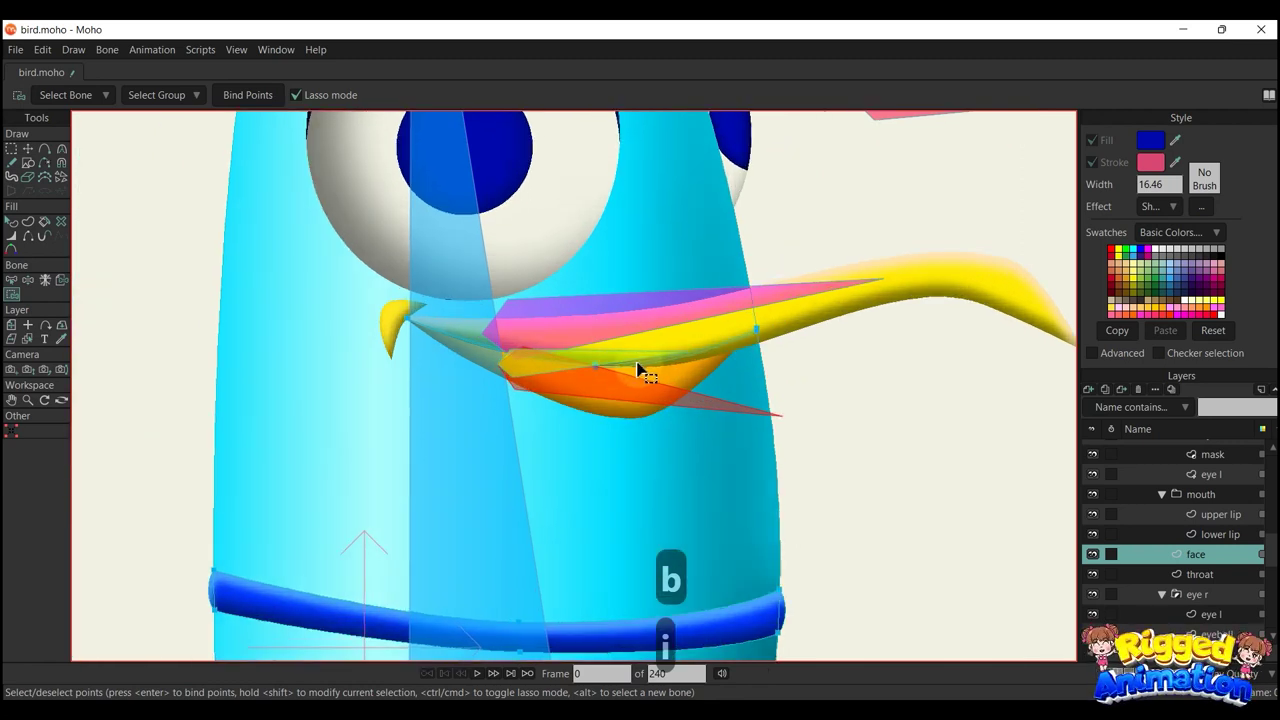
scroll(638, 369, up, 4)
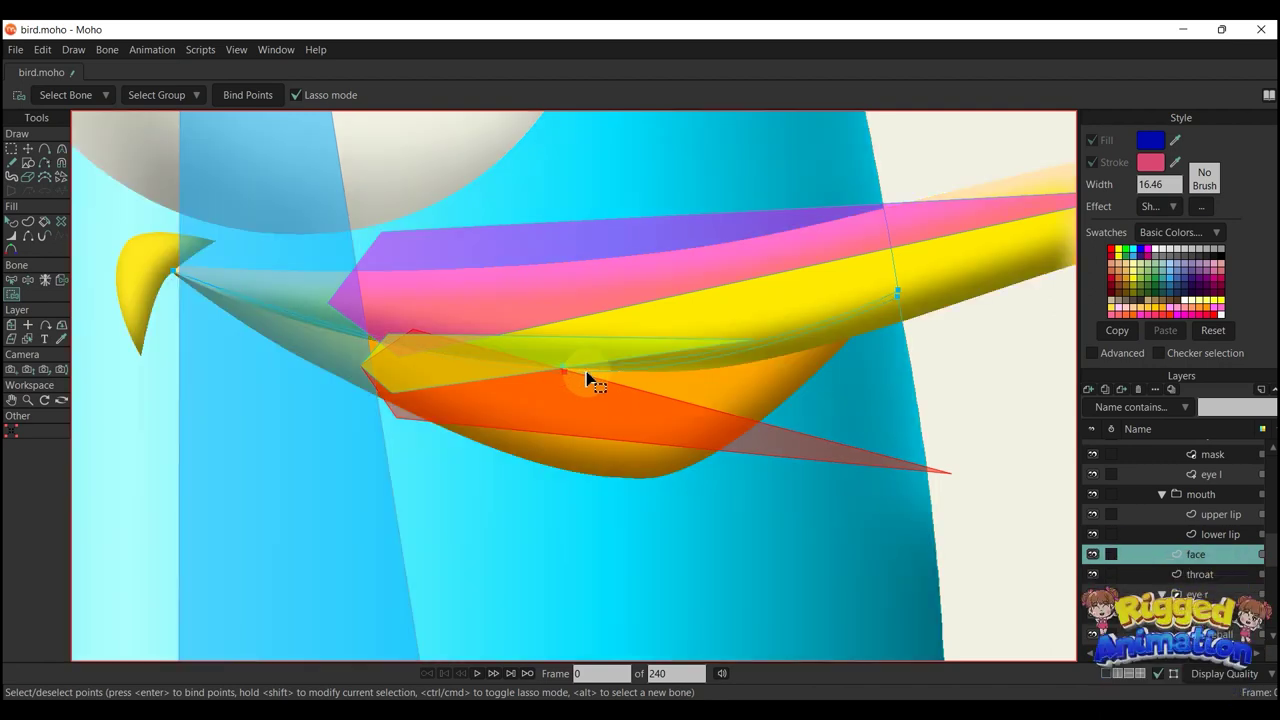
mouse_move(888, 291)
mouse_down()
mouse_move(913, 304)
mouse_move(848, 322)
mouse_up()
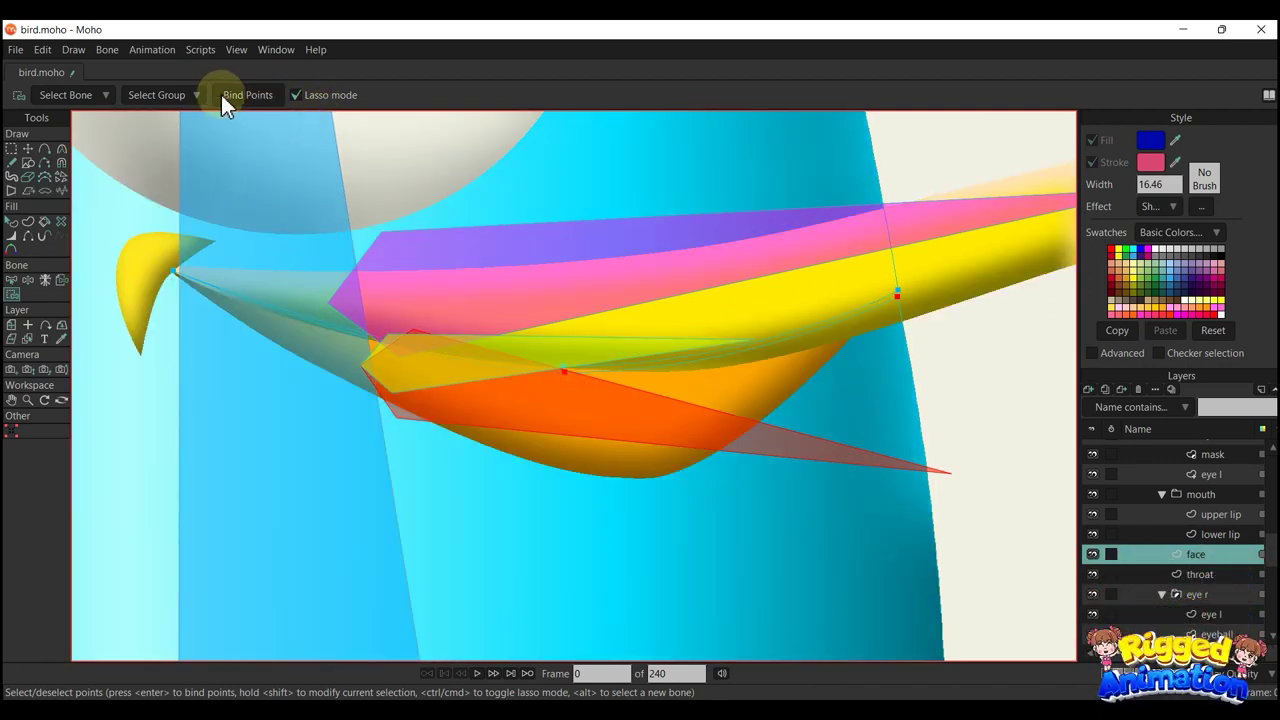
Select the upper beak bone and bind the face layer's two upper mouth-line points to it
key(b)
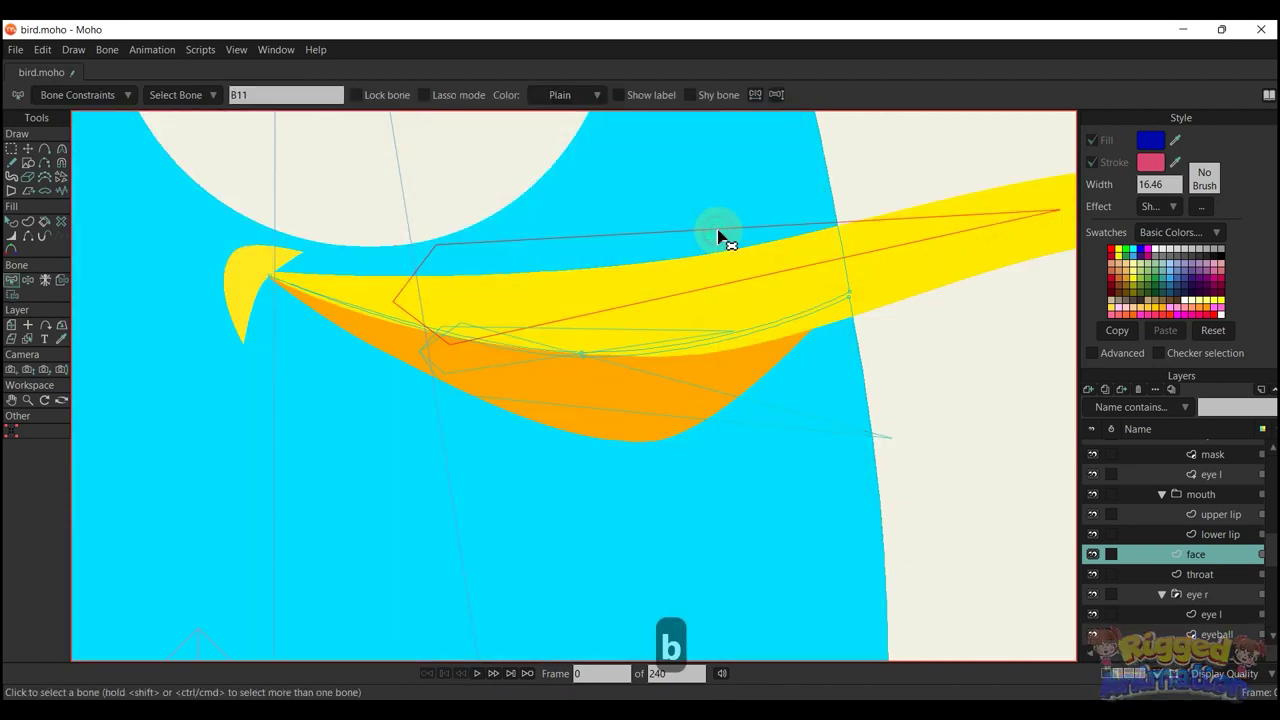
key(i)
scroll(586, 345, up, 4)
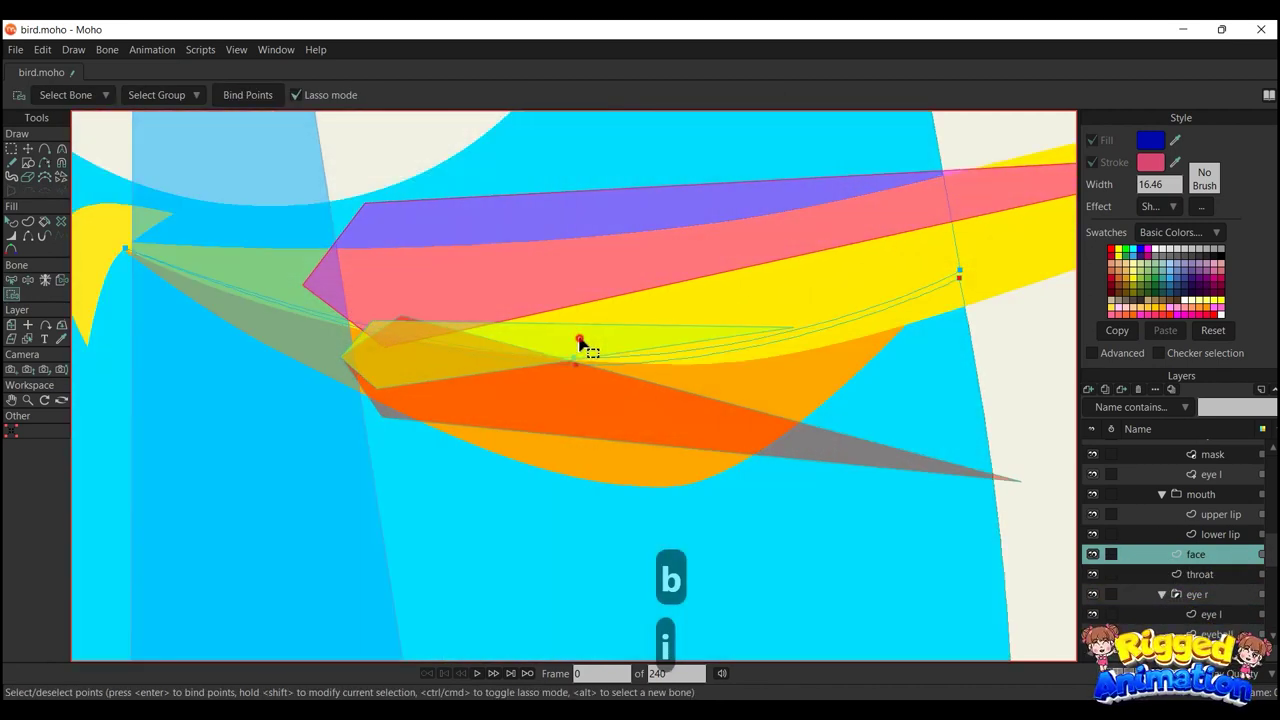
mouse_move(580, 343)
mouse_down()
mouse_move(562, 362)
mouse_move(587, 357)
mouse_move(582, 341)
mouse_up()
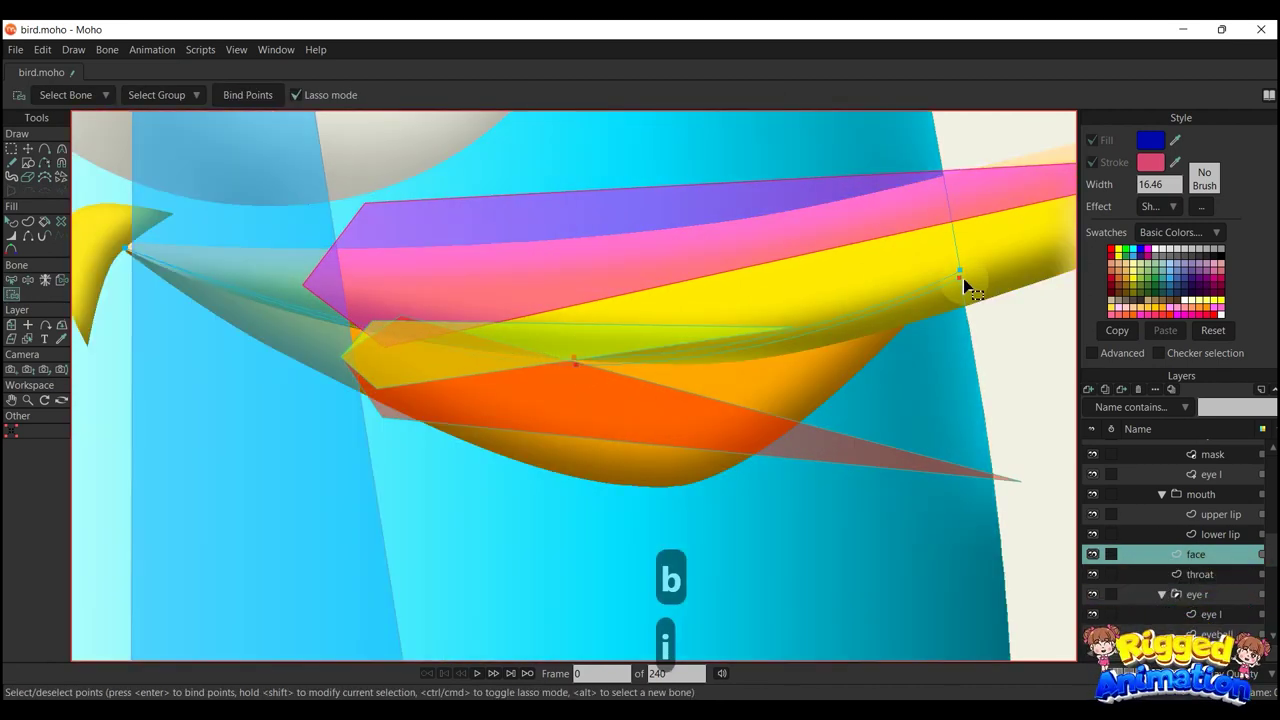
mouse_move(957, 255)
mouse_down()
mouse_move(941, 270)
mouse_move(966, 280)
mouse_up()
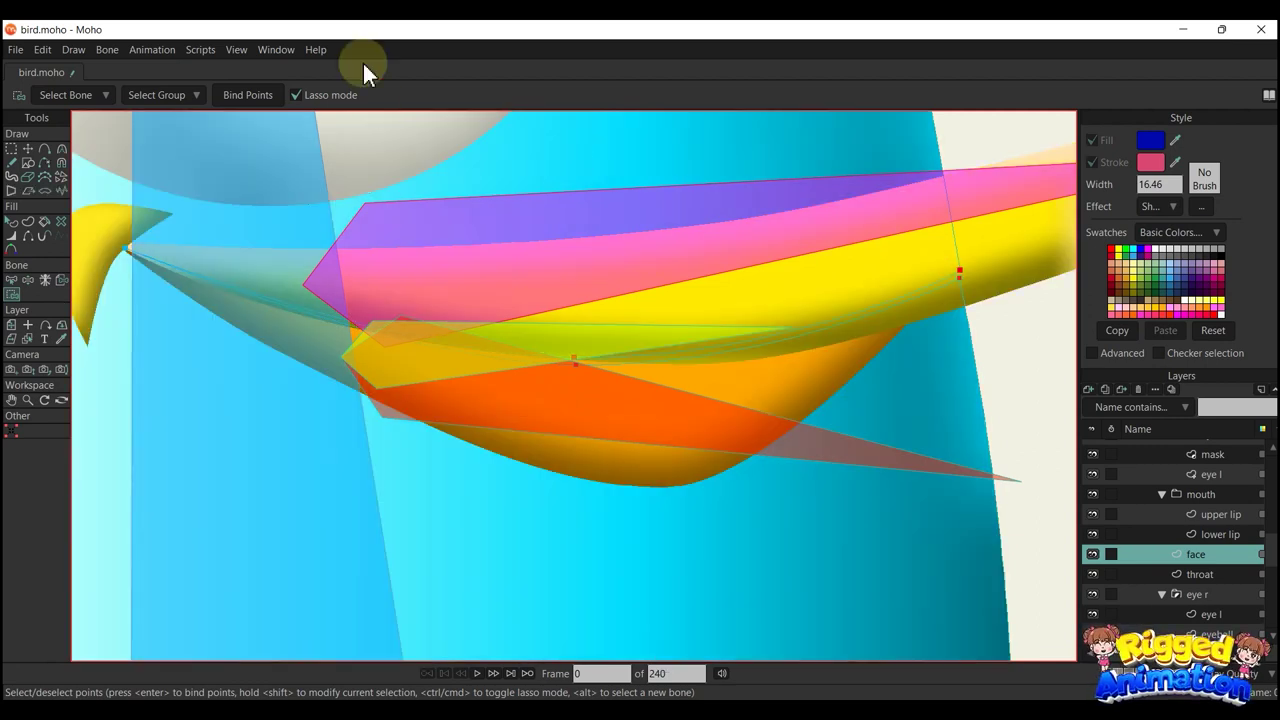
click(247, 95)
Select the thigh bone of the leg nearest the tail
scroll(889, 431, down, 5)
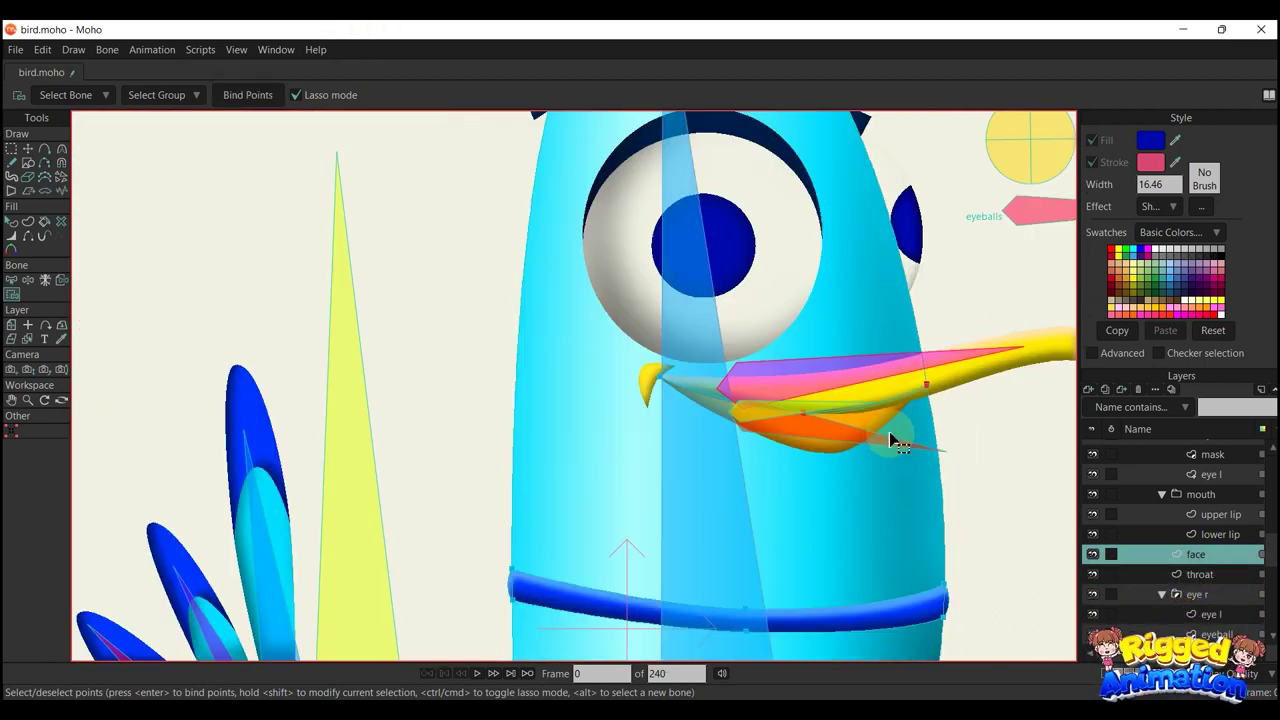
drag(864, 506, 864, 342)
scroll(743, 460, up, 4)
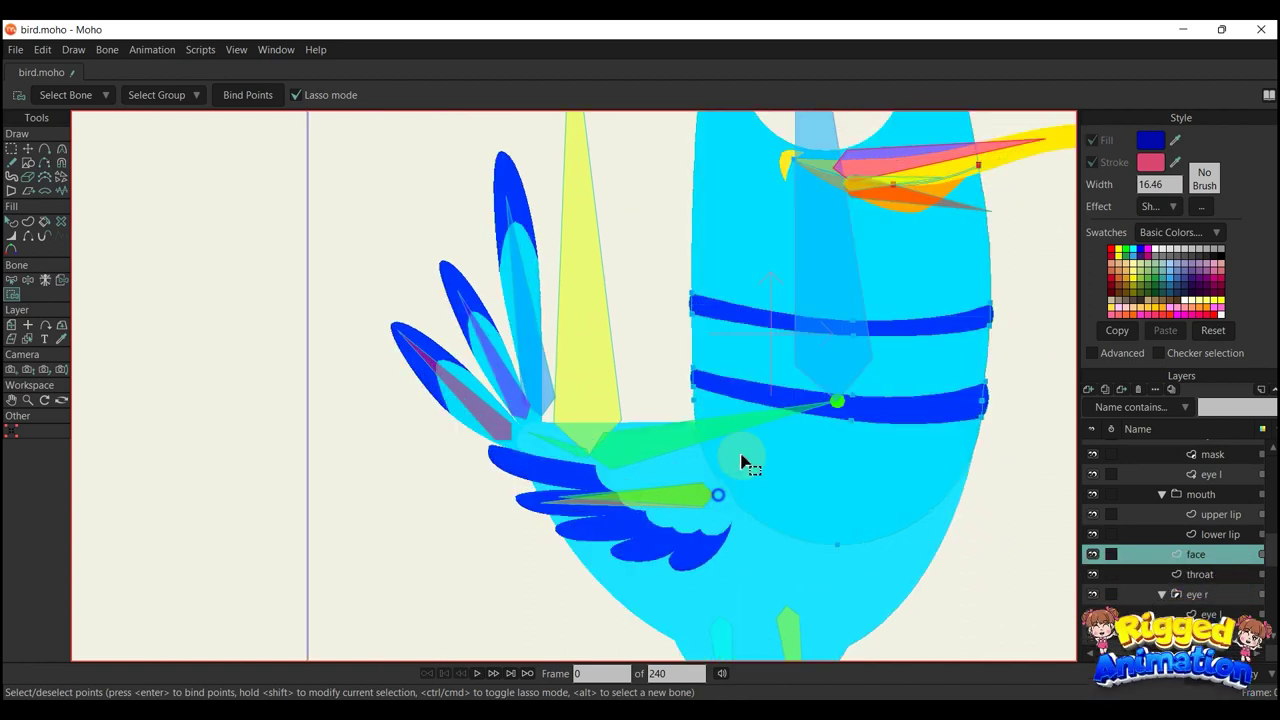
drag(742, 543, 794, 466)
drag(823, 516, 737, 370)
key(b)
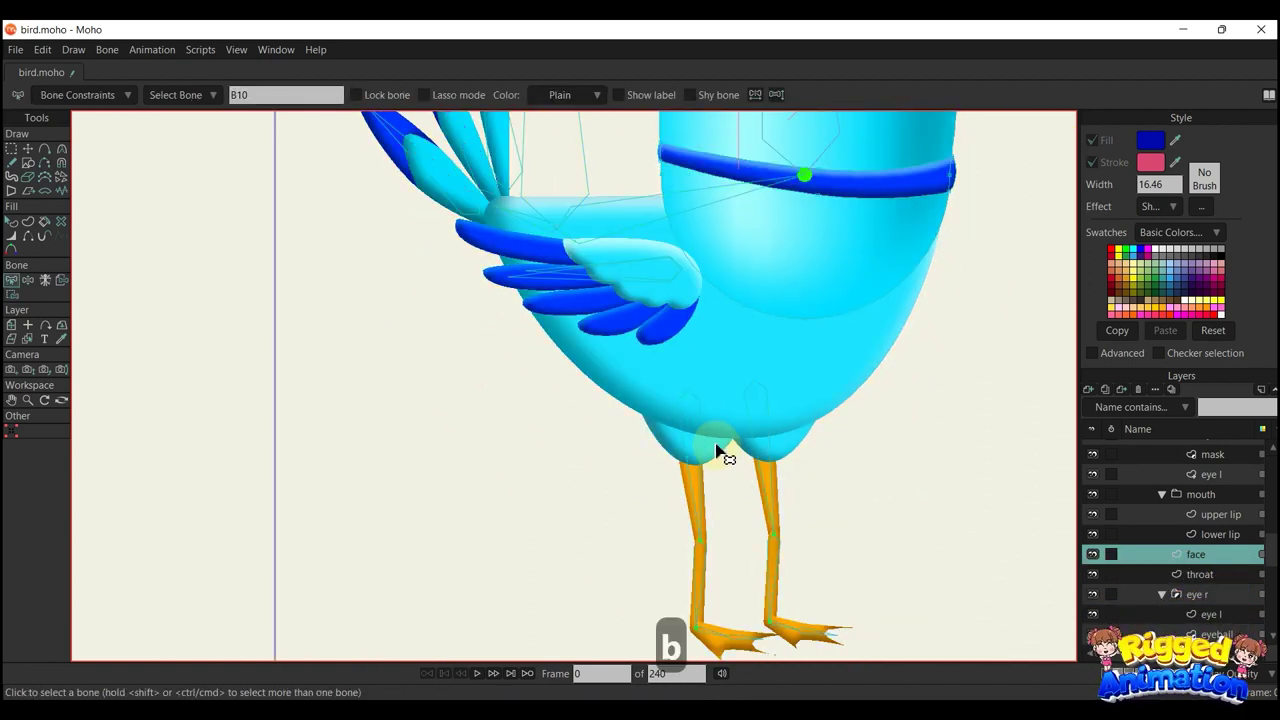
click(716, 452)
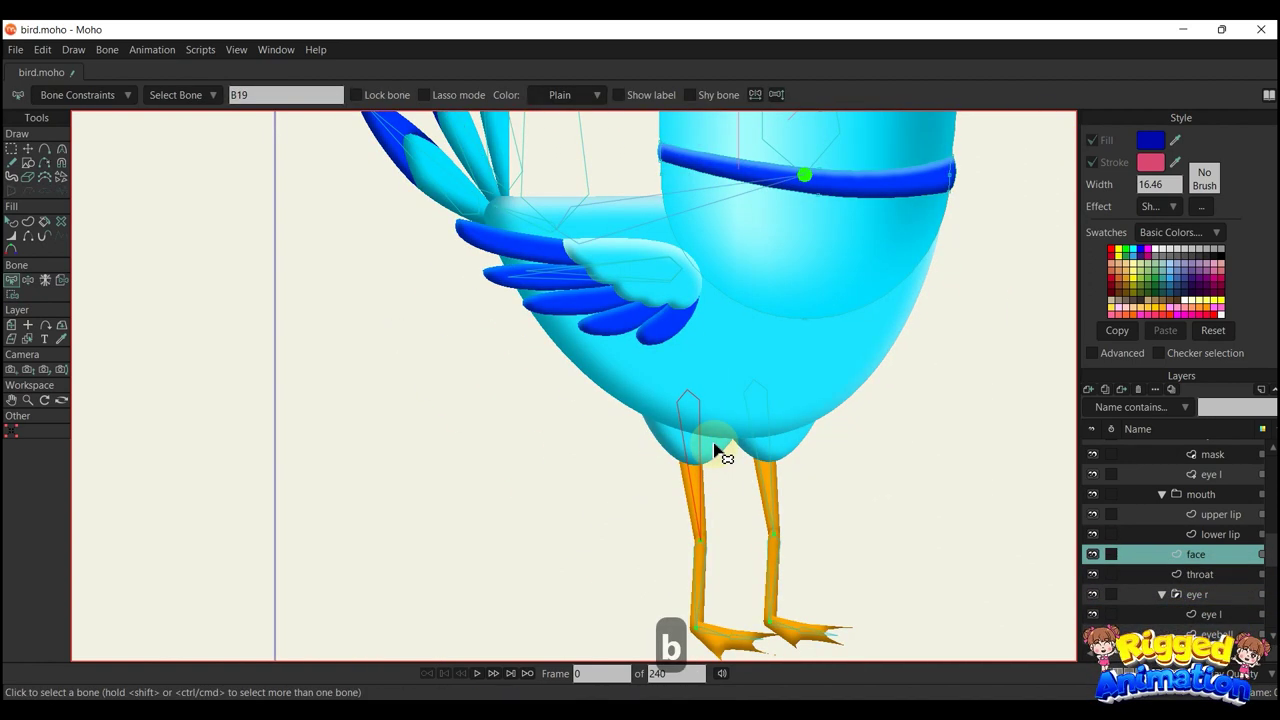
Hide and show the upper leg group again to check which leg parts it contains
scroll(714, 449, down, 2)
scroll(750, 450, down, 2)
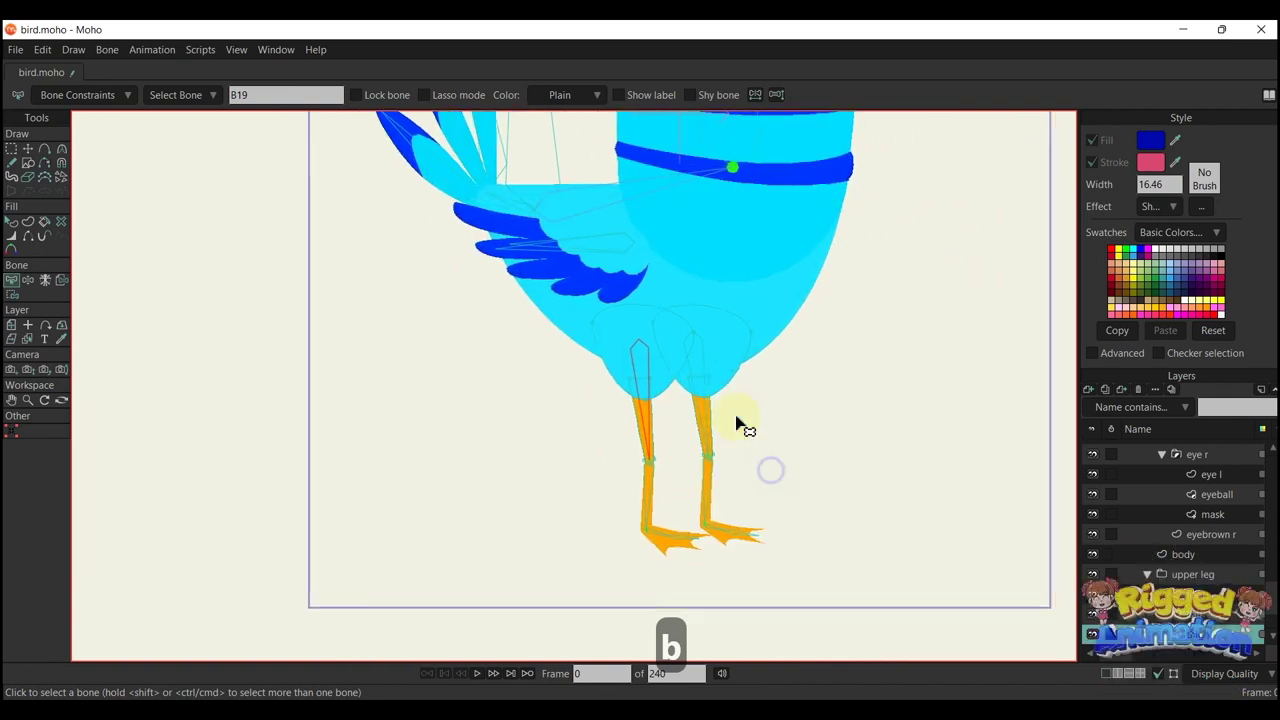
scroll(1206, 585, down, 1)
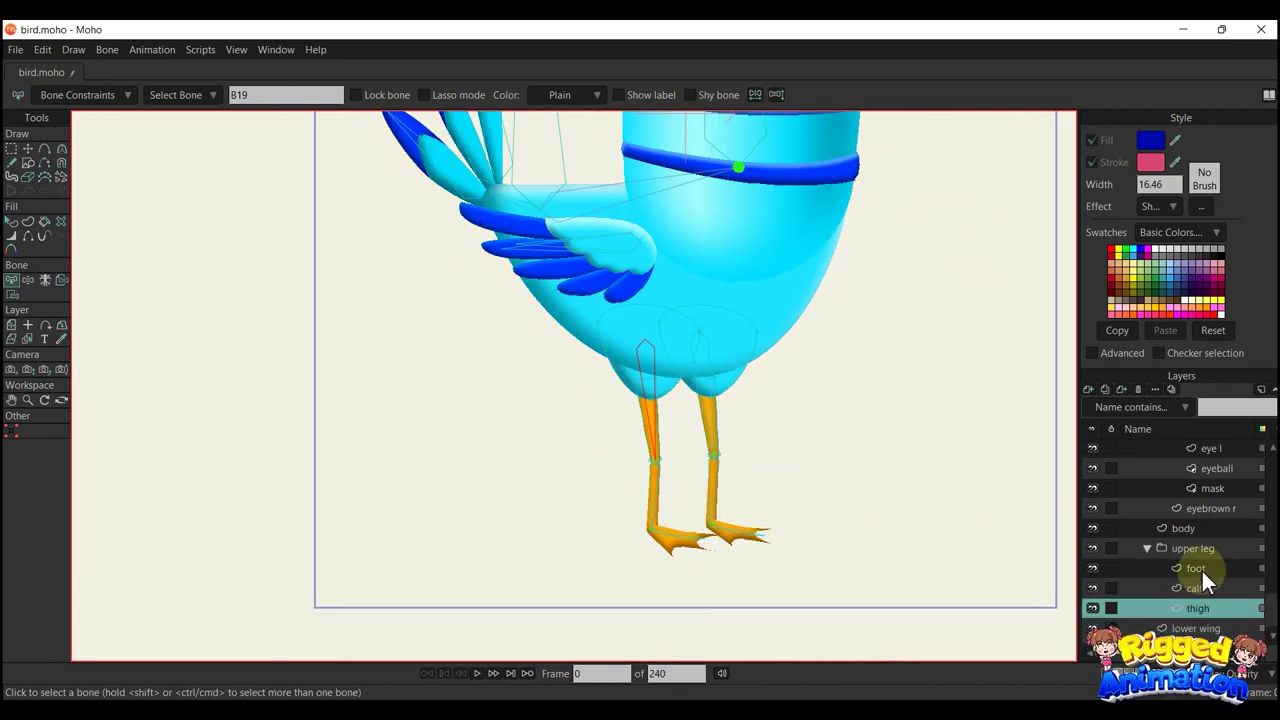
click(1094, 548)
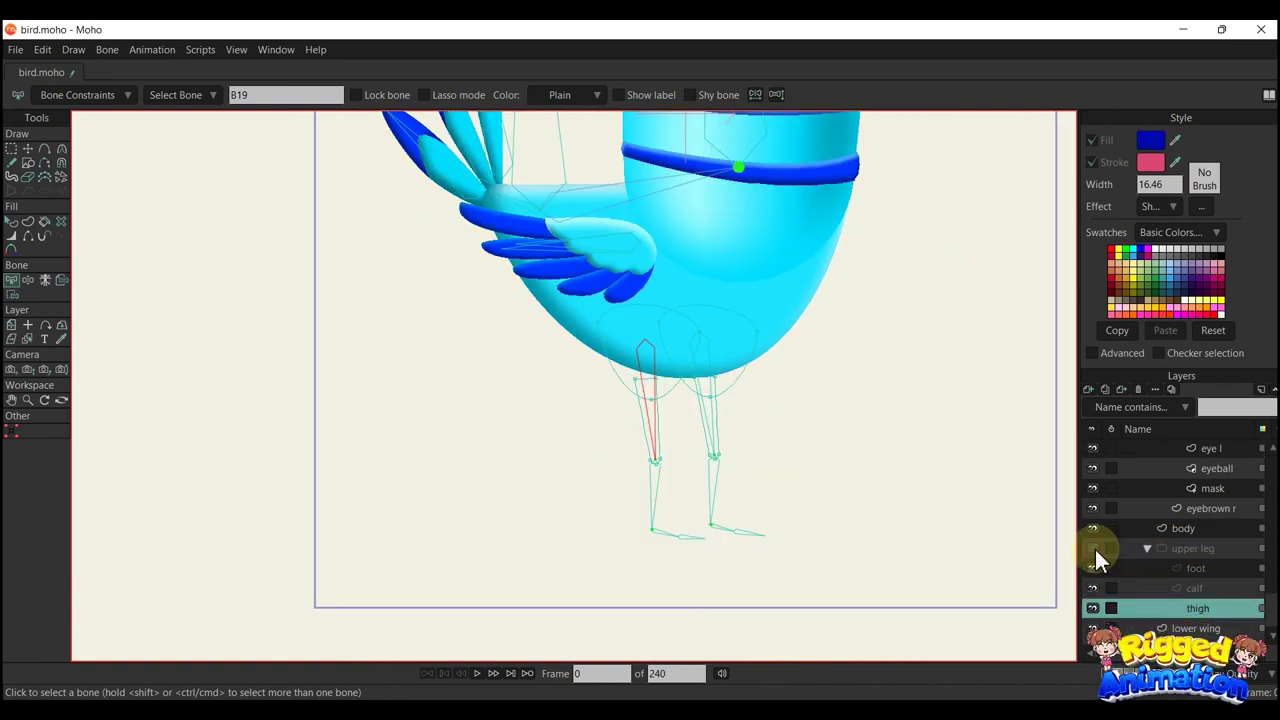
click(1094, 549)
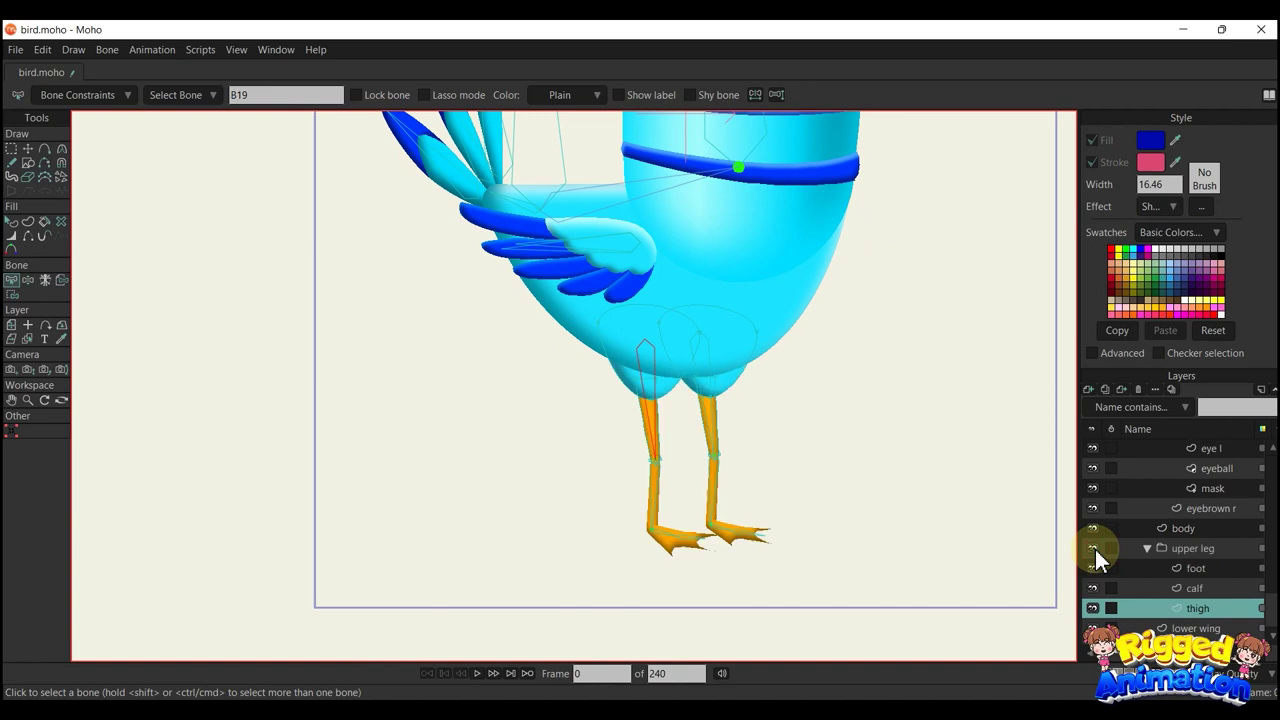
click(1190, 549)
scroll(700, 345, up, 2)
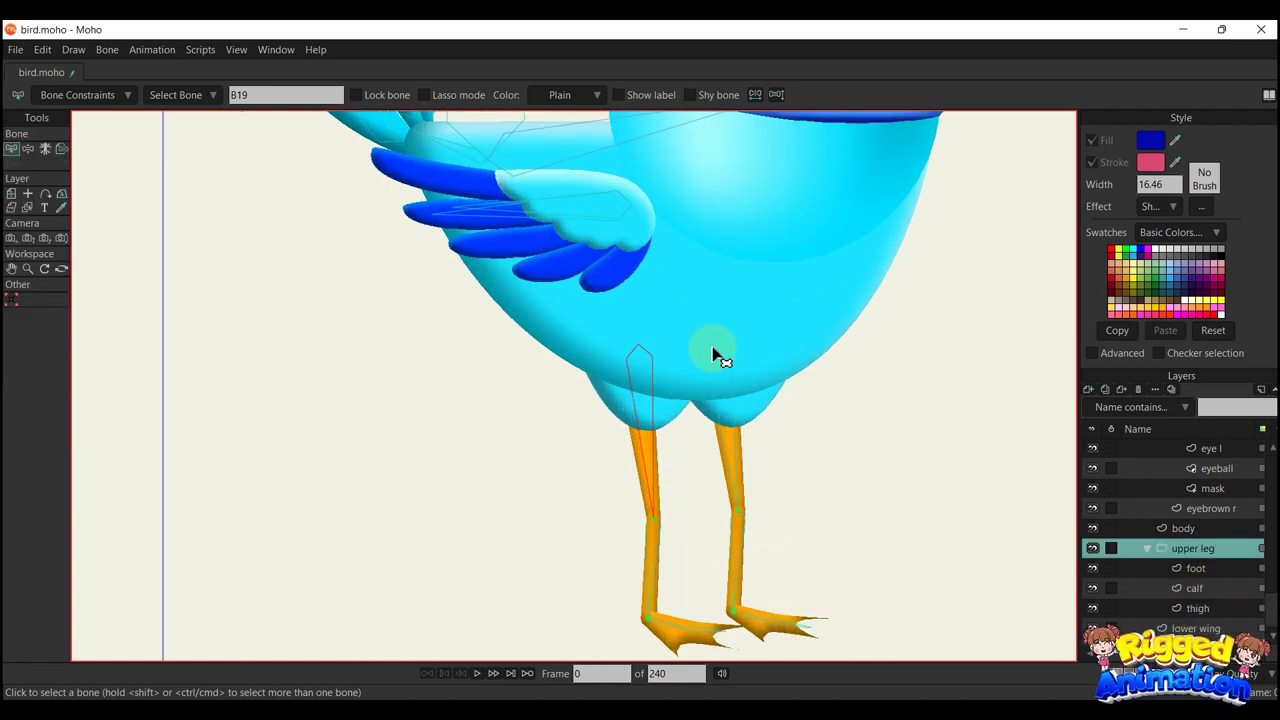
Cut the foot shape of the leg farther from the tail out of the foot layer
click(1185, 565)
key(t)
drag(751, 566, 684, 450)
scroll(708, 494, up, 2)
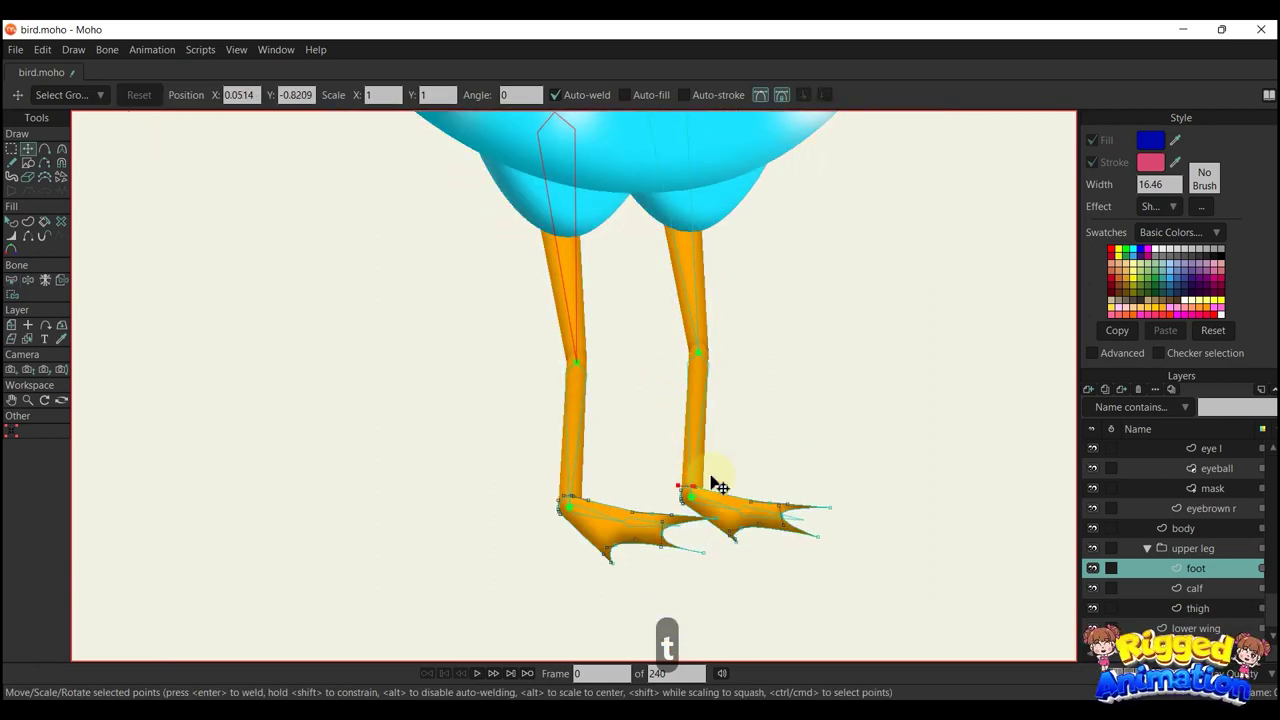
key(ctrl+z)
scroll(735, 500, up, 2)
double_click(745, 507)
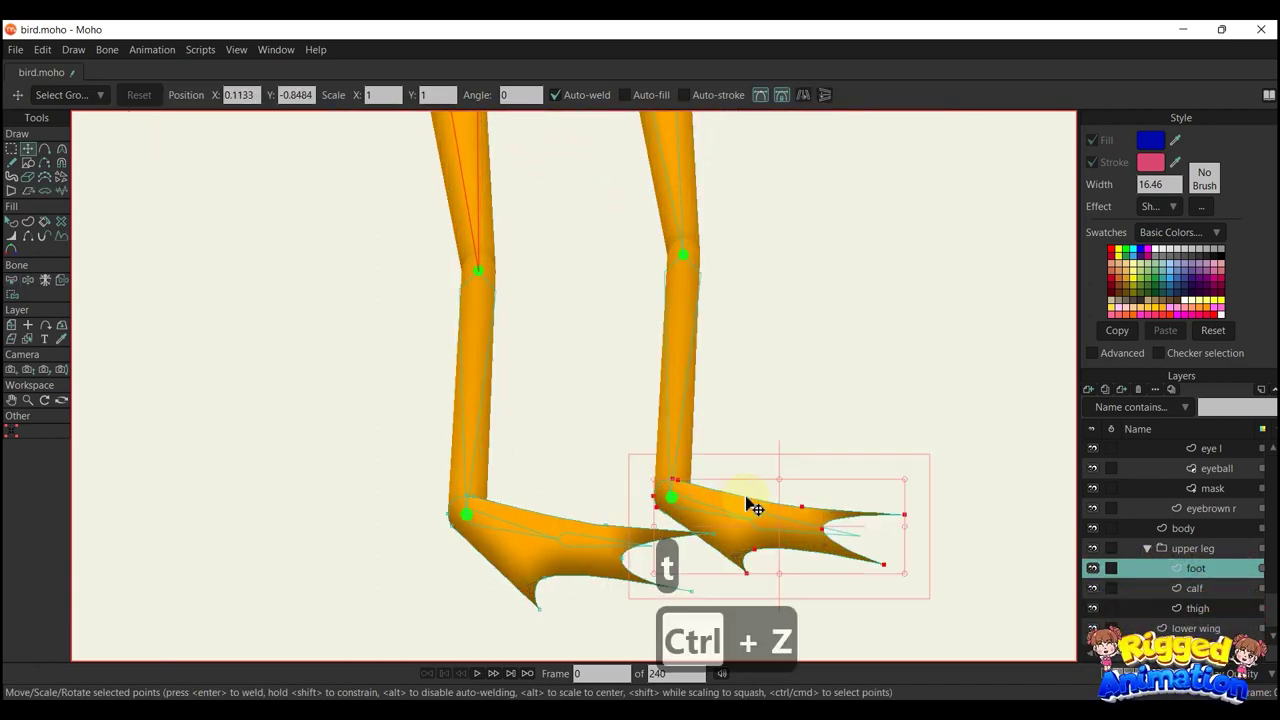
key(ctrl+x)
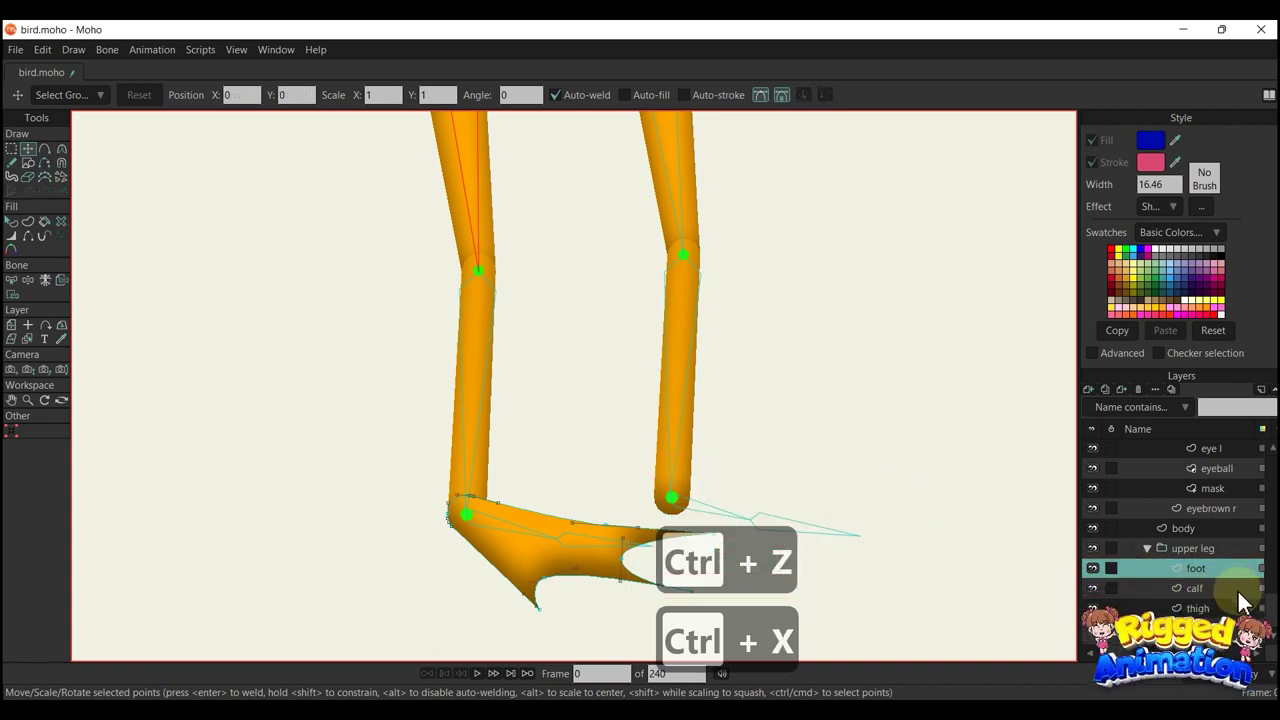
Add a new vector layer above the lower wing layer and put it in a group of its own
click(1150, 550)
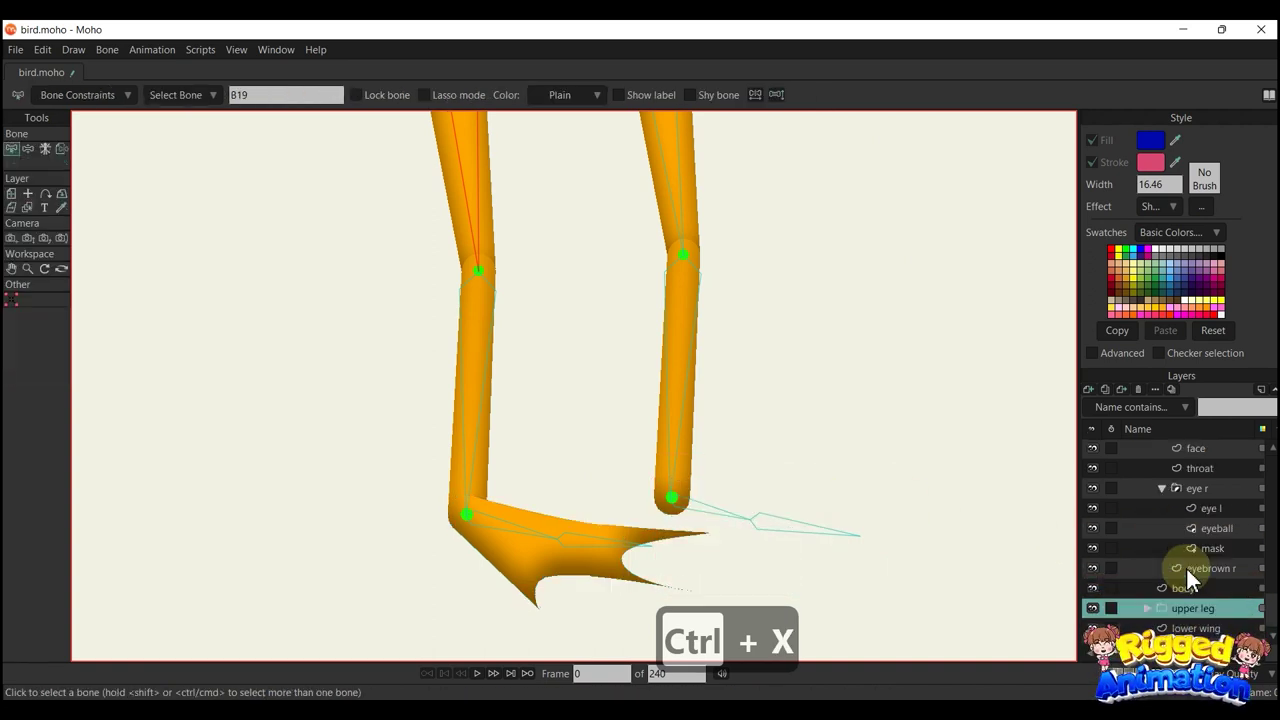
click(1192, 628)
click(1090, 390)
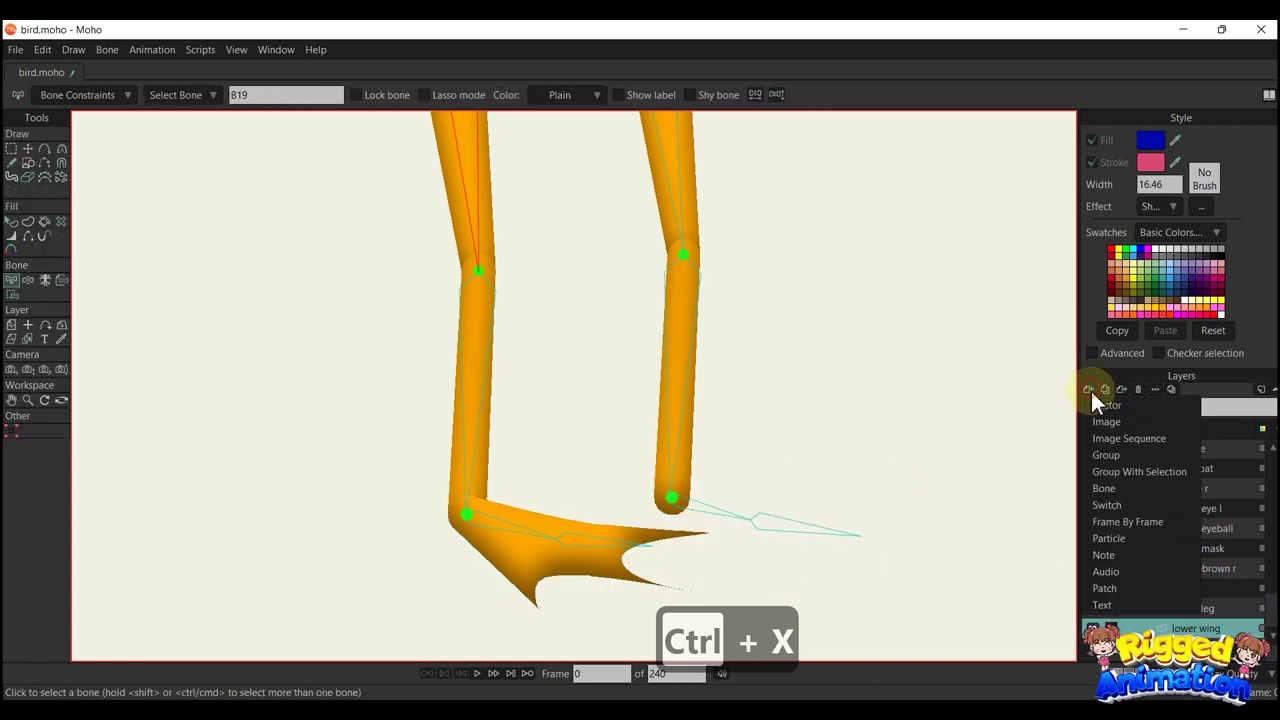
click(1176, 452)
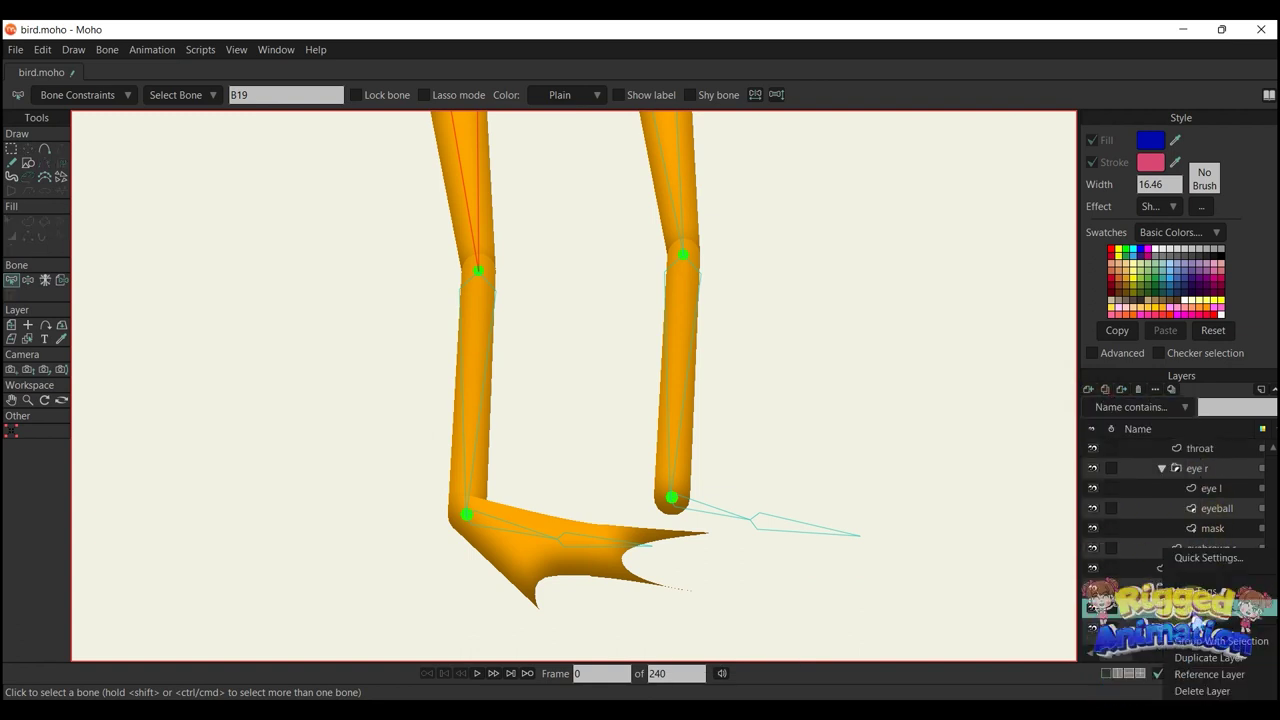
key(ctrl+g)
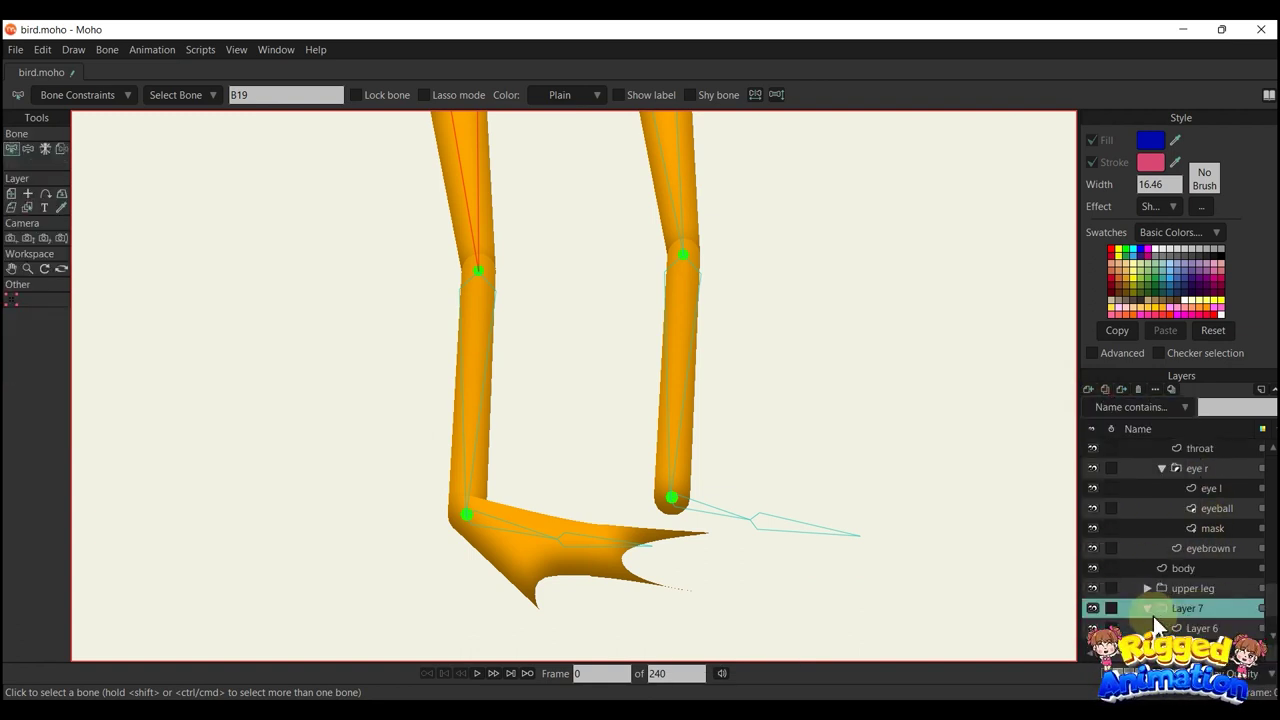
Rename the new group as lower leg
click(1151, 610)
double_click(1204, 604)
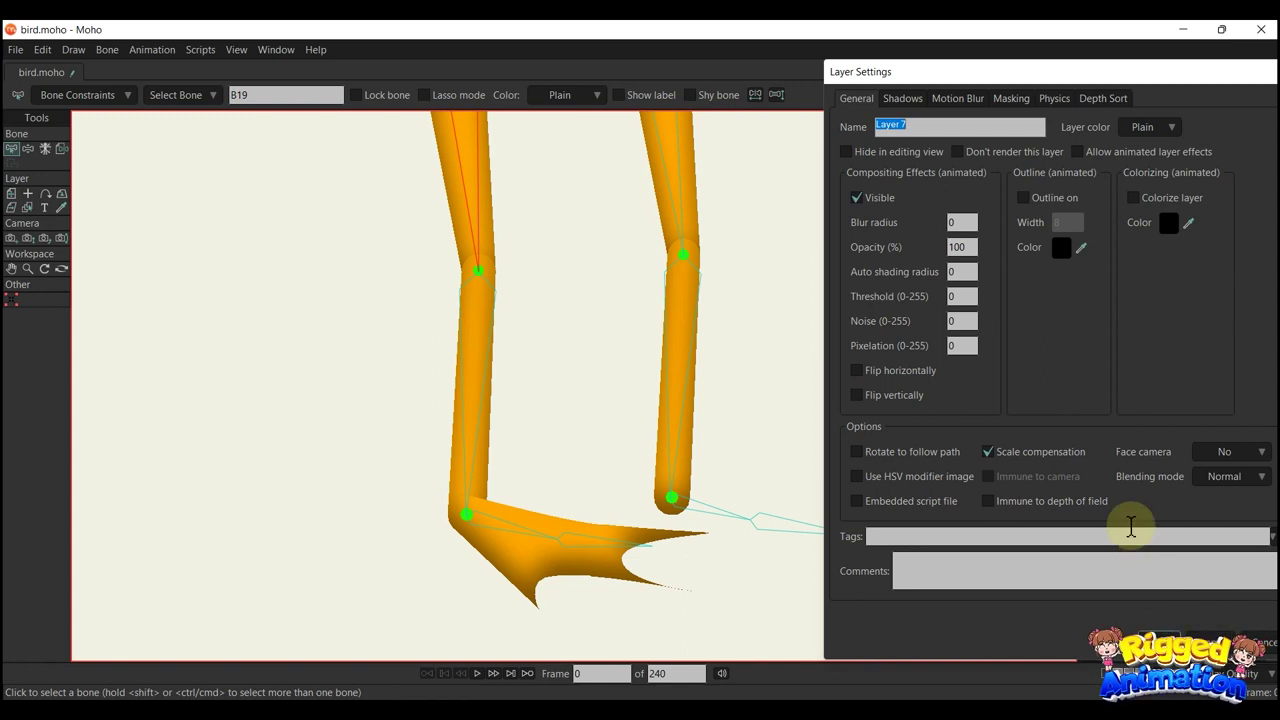
text(loww)
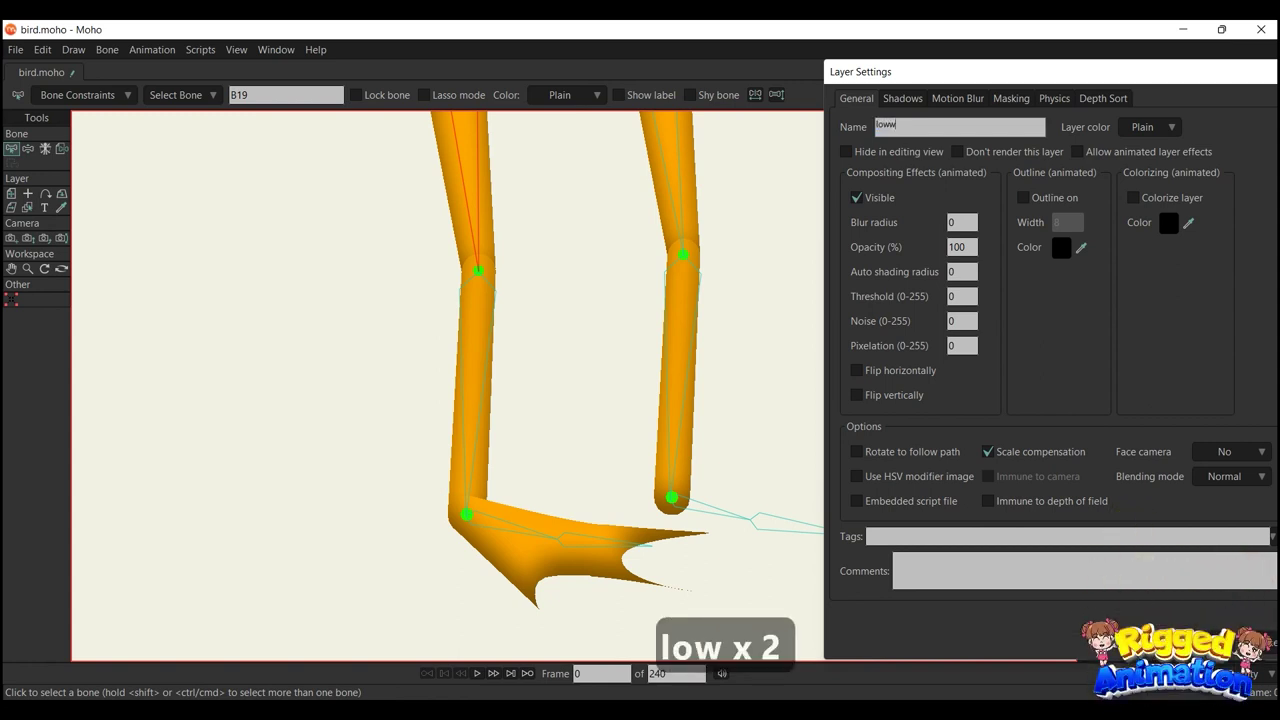
key(BackSpace)
text(er)
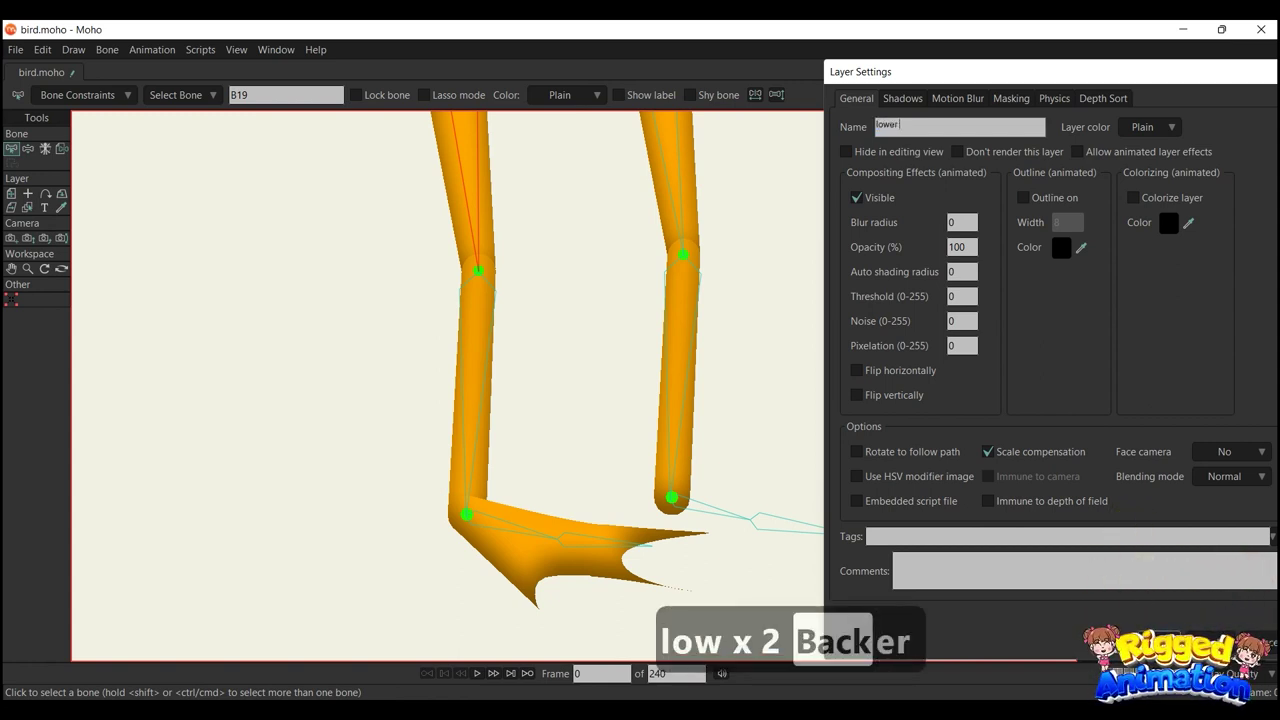
text( leg)
key(Return)
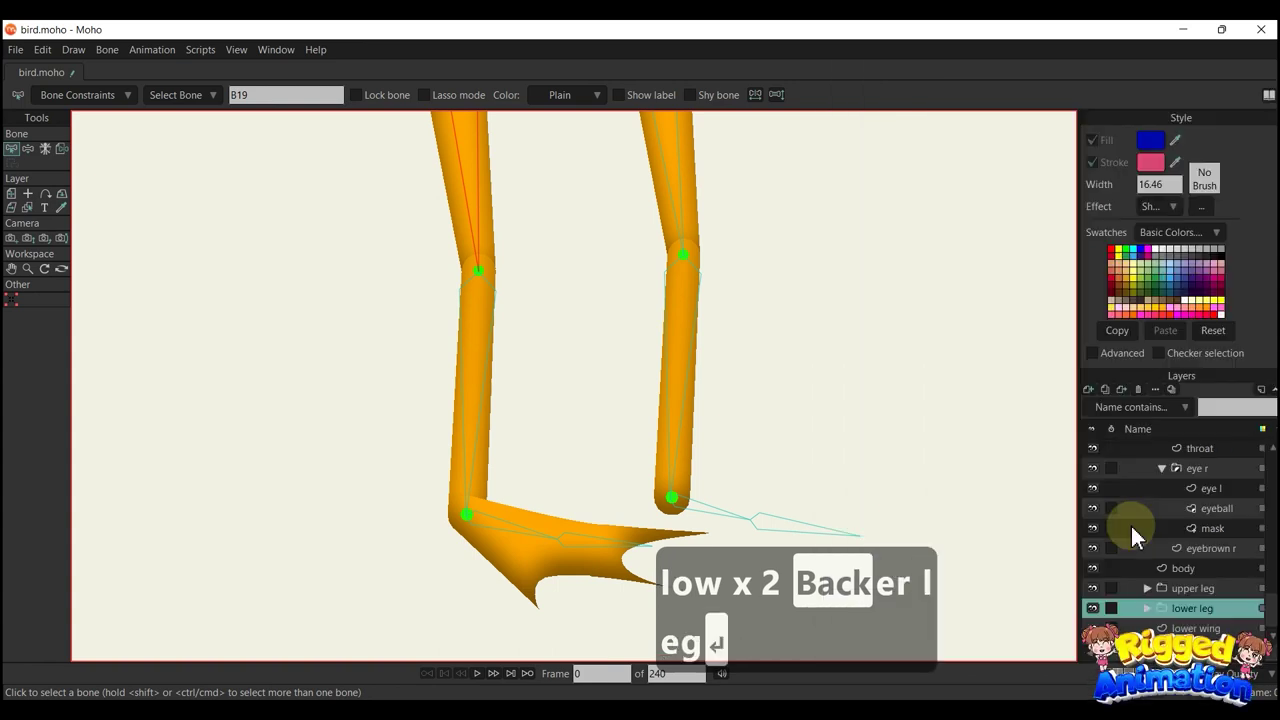
Paste the cut foot shape into the empty vector layer of the lower leg group and rename that layer as foot
click(1192, 628)
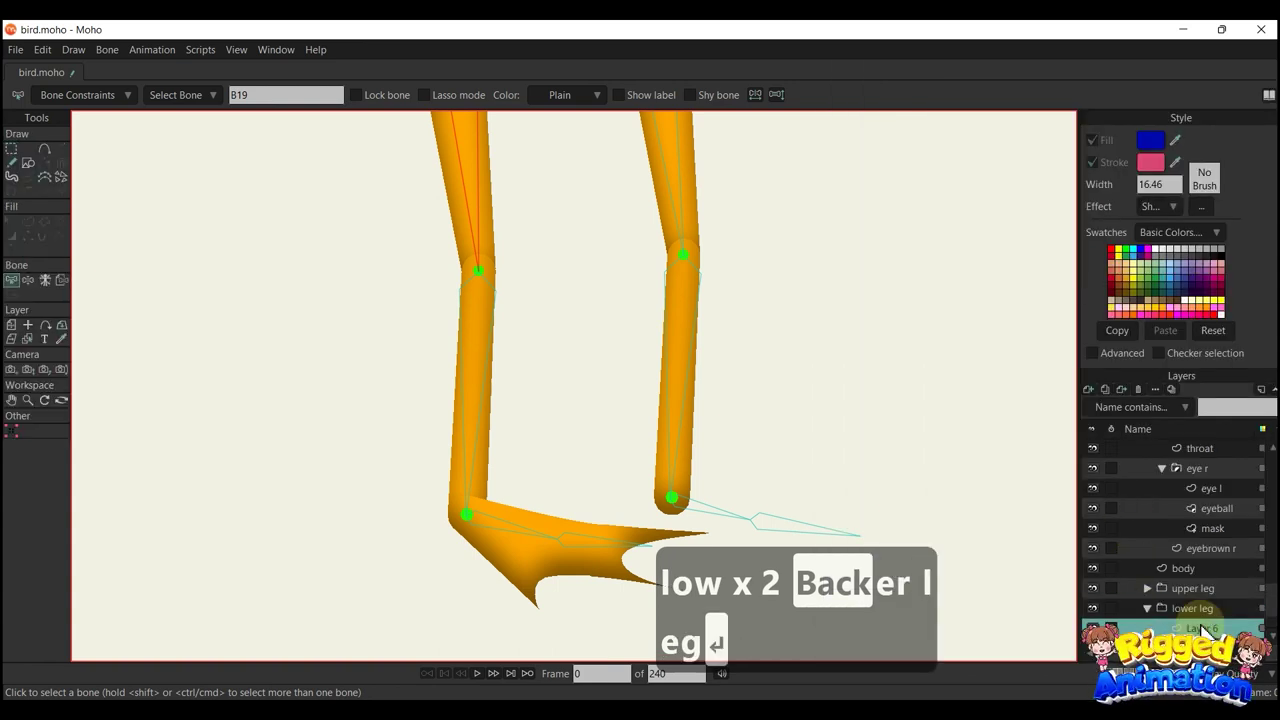
key(ctrl+v)
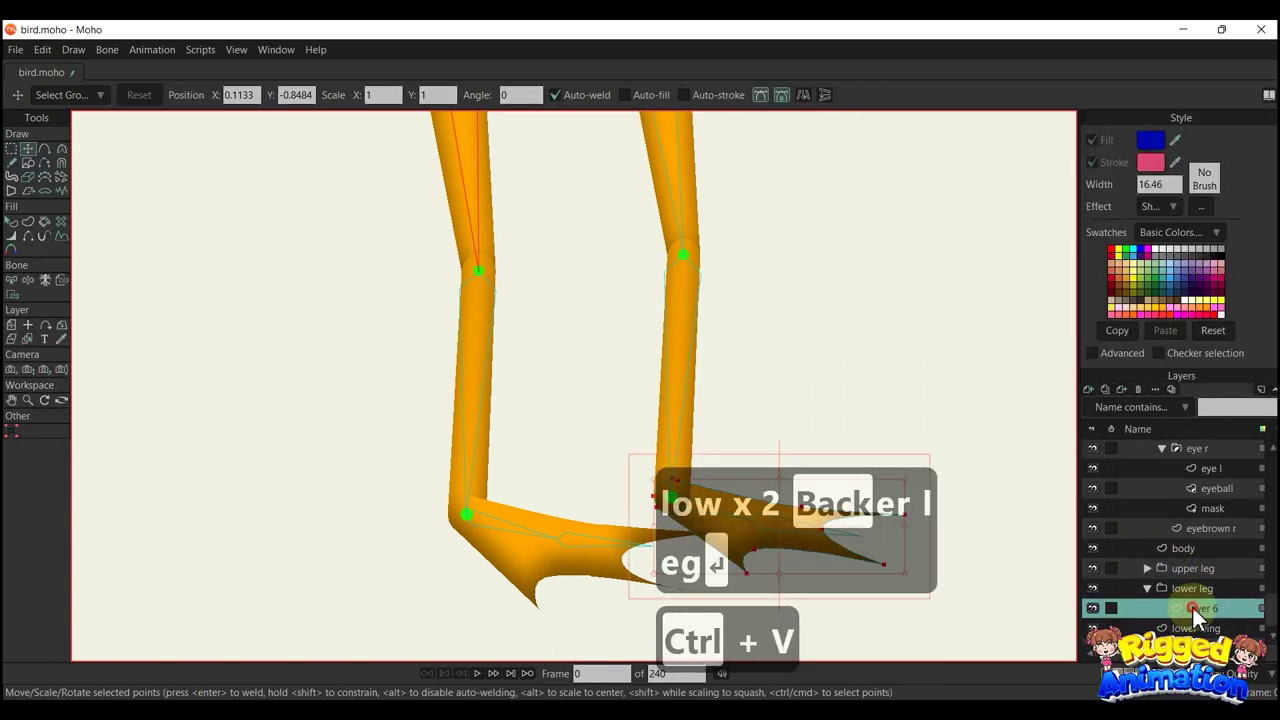
double_click(1190, 605)
text(foot)
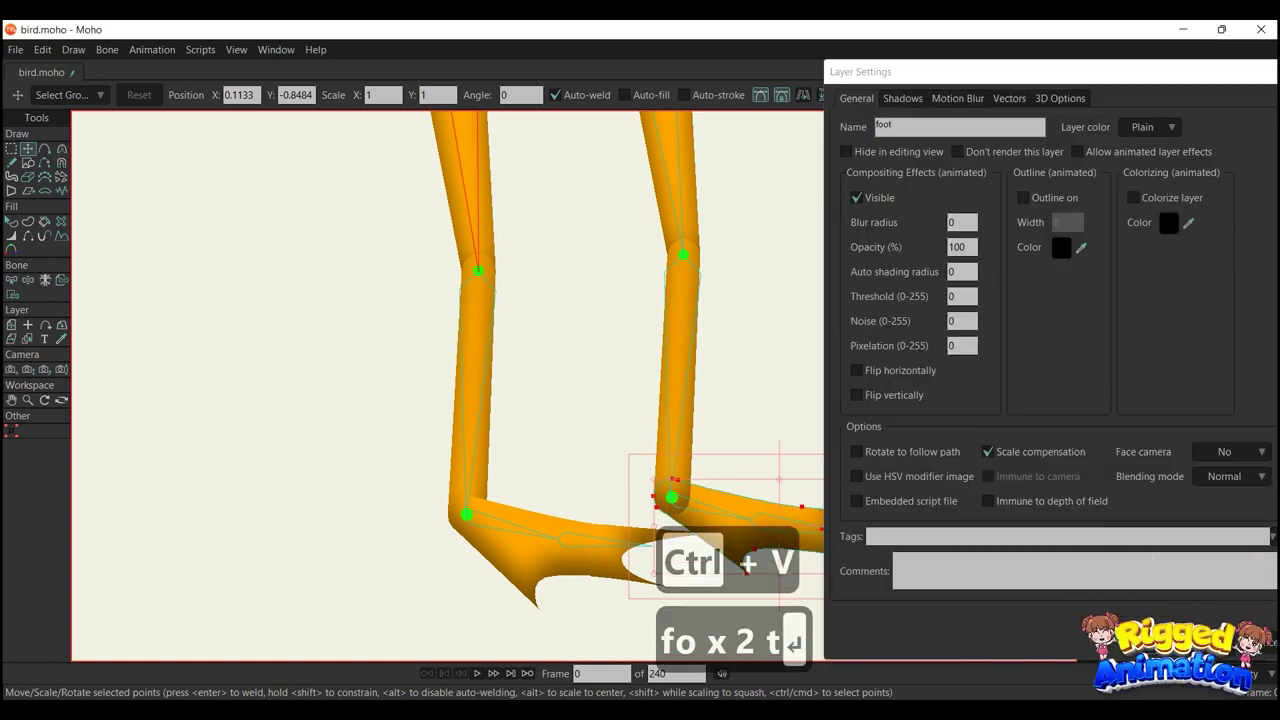
key(Return)
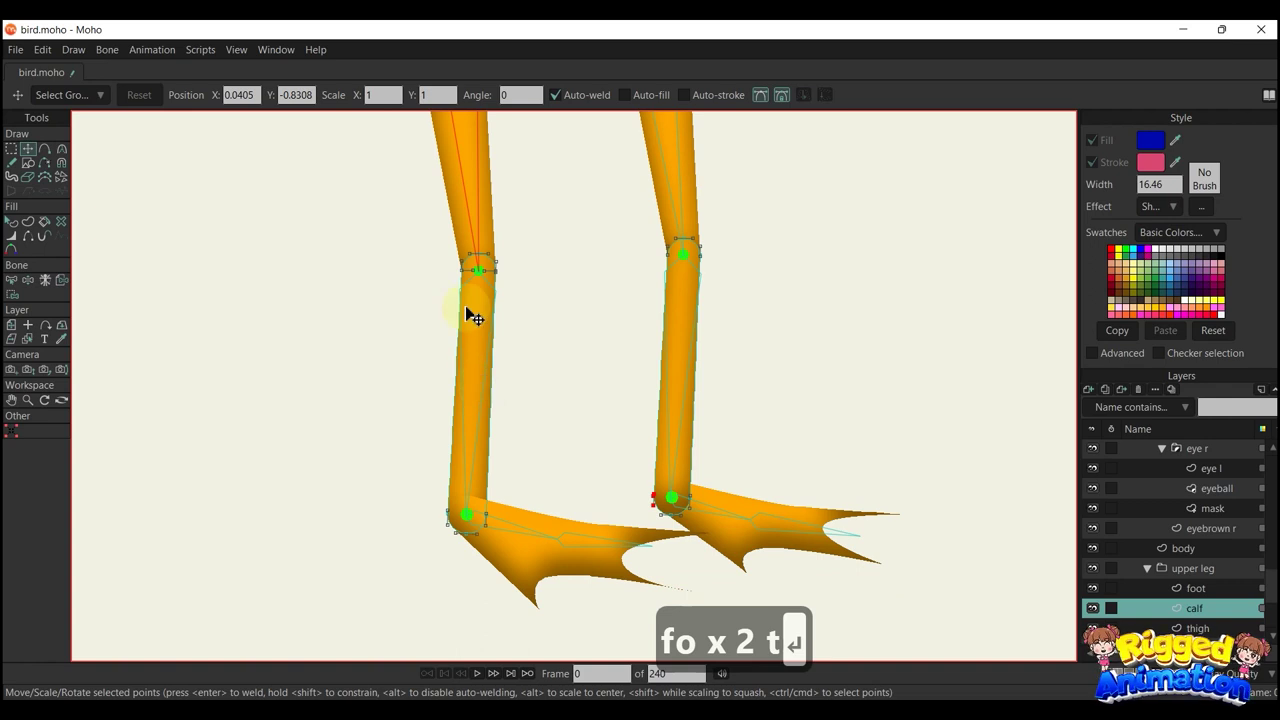
Cut the calf shape of the leg farther from the tail out of the upper leg group's calf layer
scroll(466, 308, down, 2)
key(g)
mouse_move(555, 226)
mouse_down()
mouse_move(527, 449)
mouse_move(619, 508)
mouse_move(695, 241)
mouse_move(556, 226)
mouse_up()
key(ctrl+x)
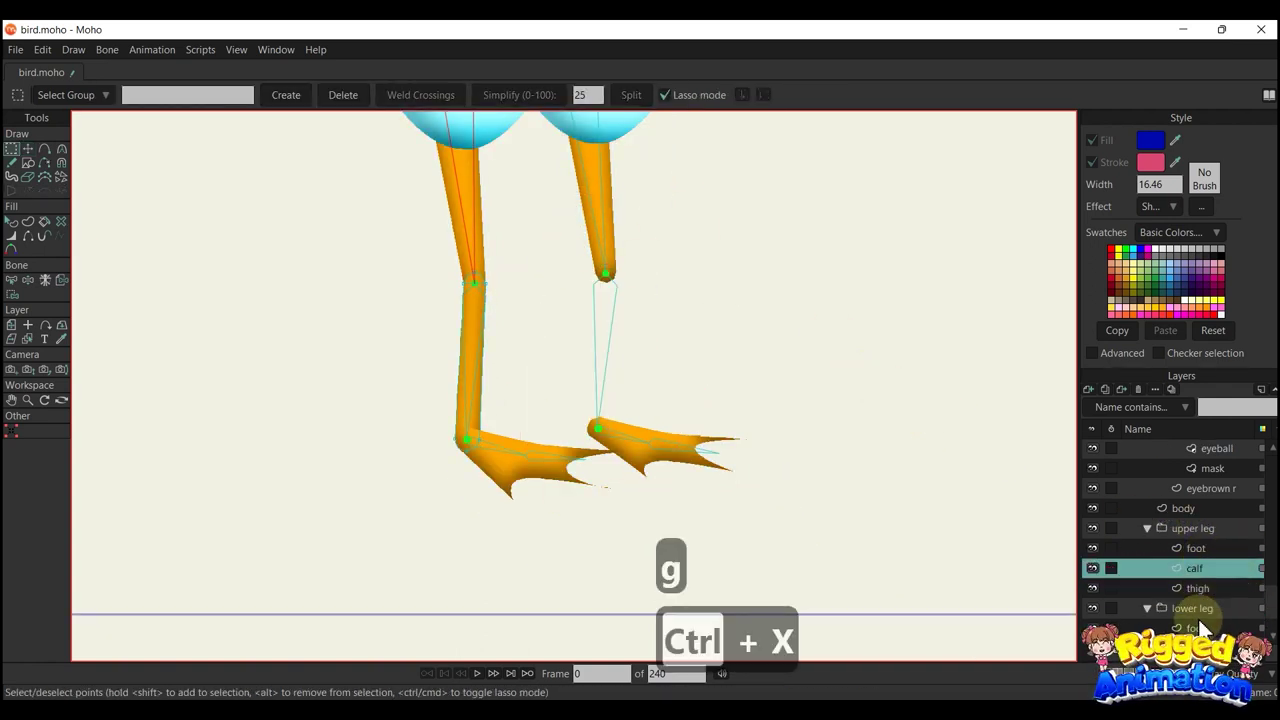
Add a vector layer named calf below the foot layer in the lower leg group and paste the cut calf shape into it
scroll(1199, 608, down, 1)
click(1199, 608)
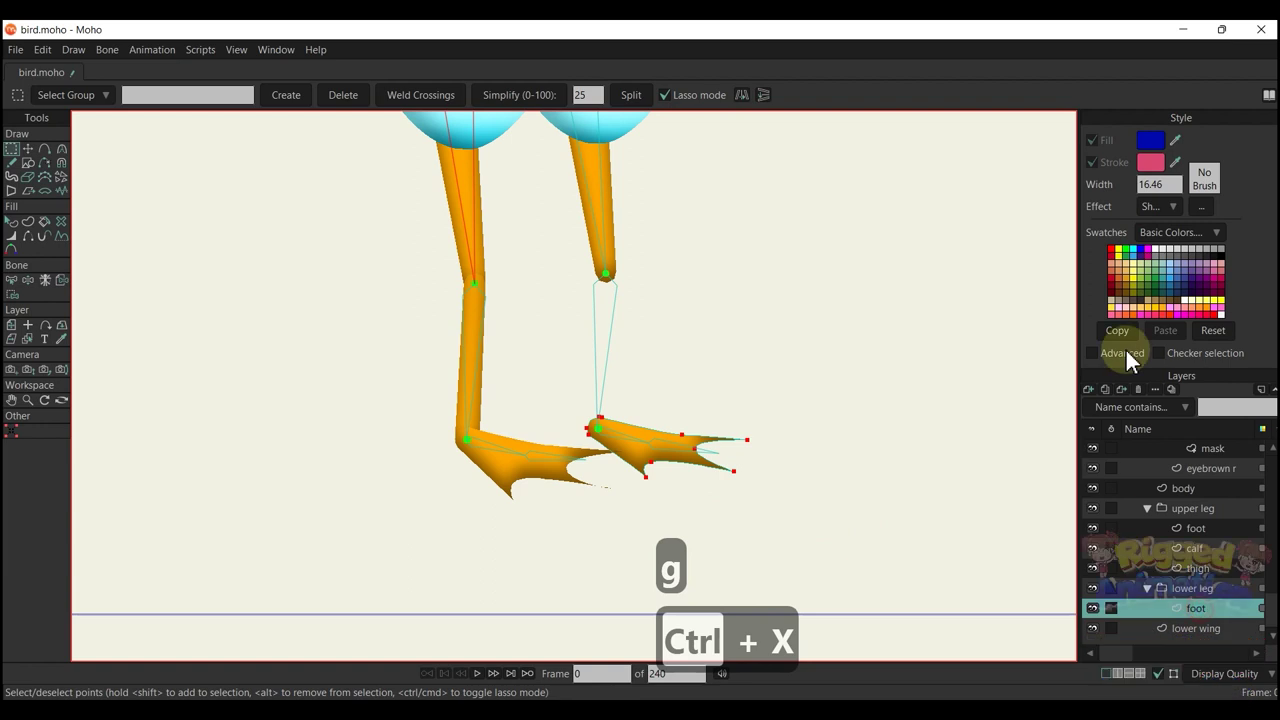
click(1089, 389)
click(1110, 403)
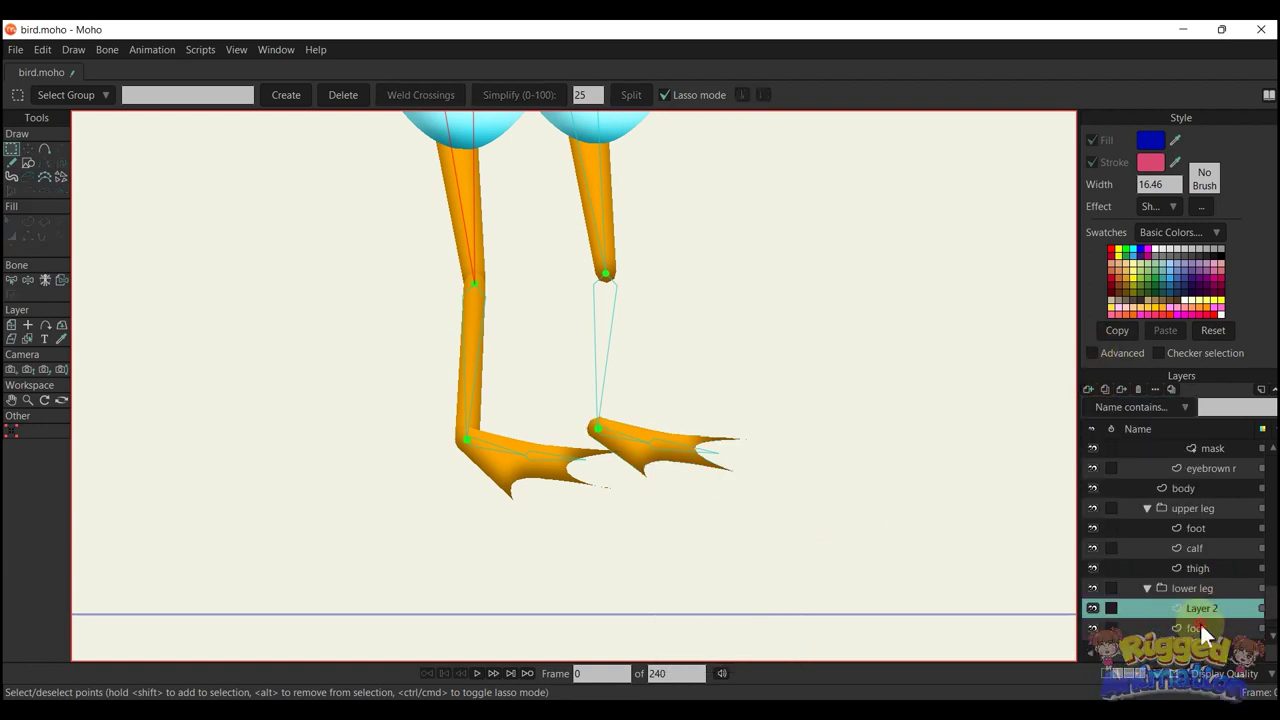
drag(1199, 624, 1199, 604)
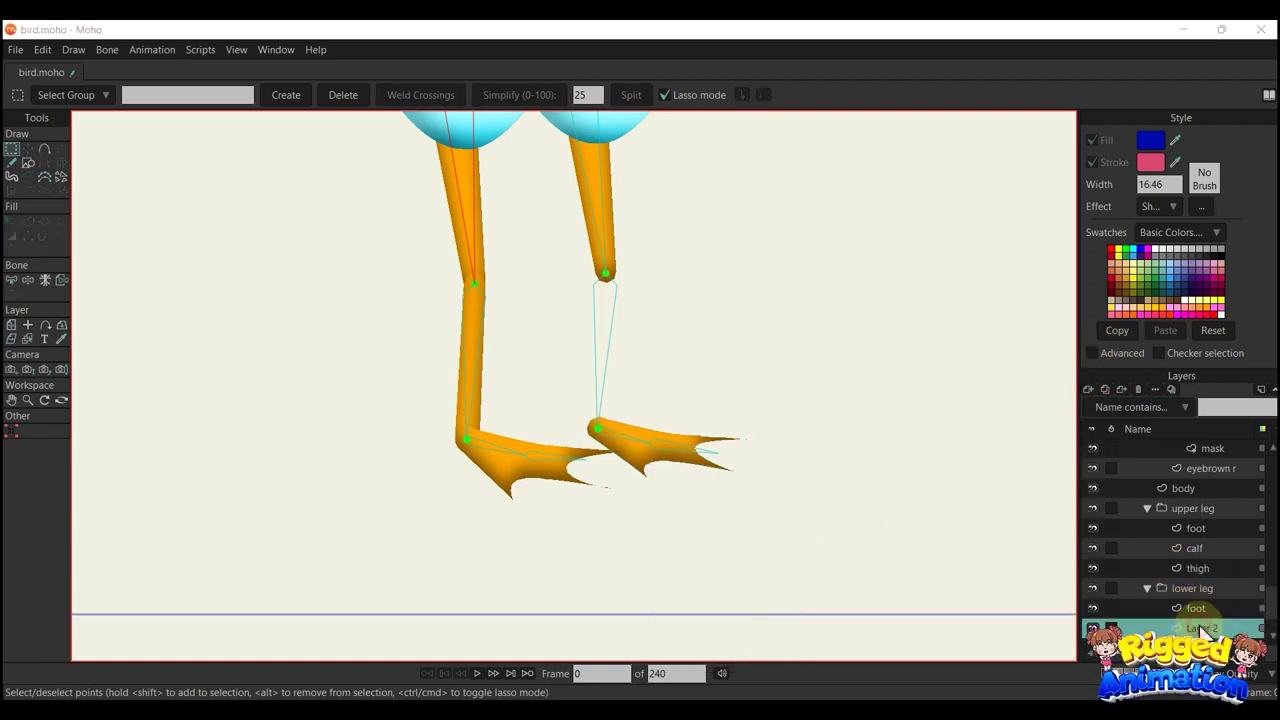
double_click(1203, 628)
text(cal)
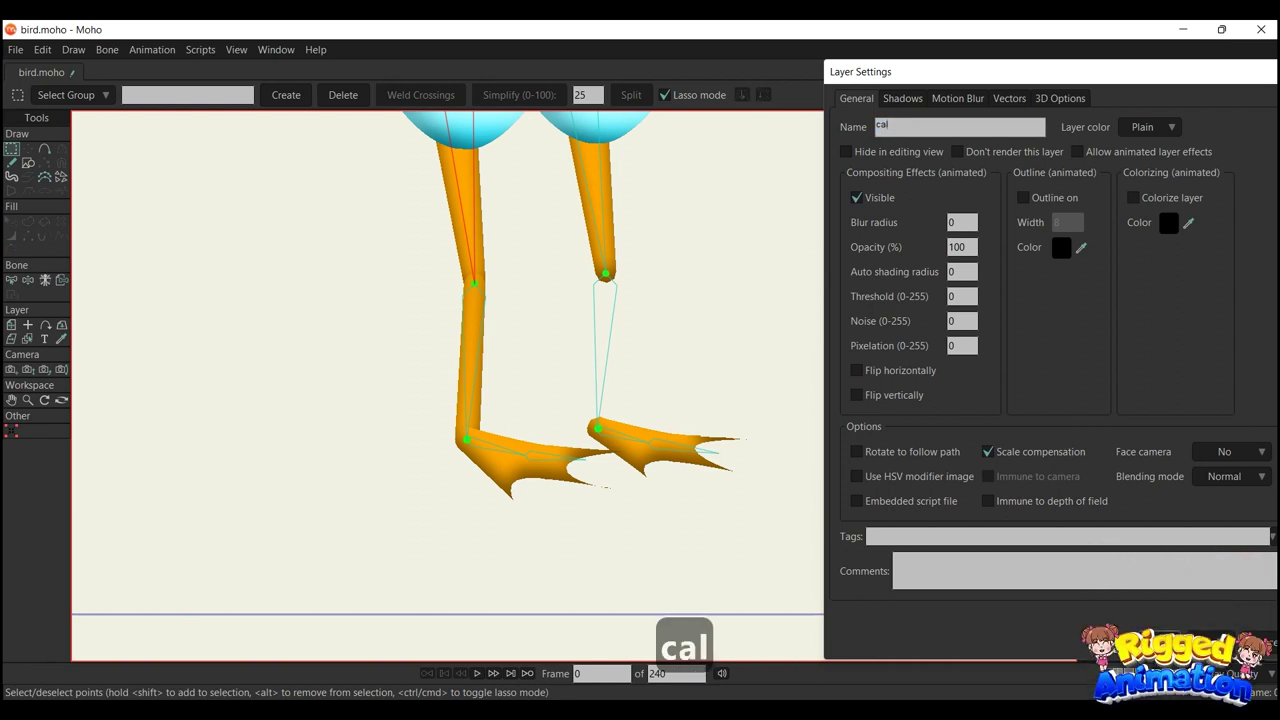
text(f)
key(Return)
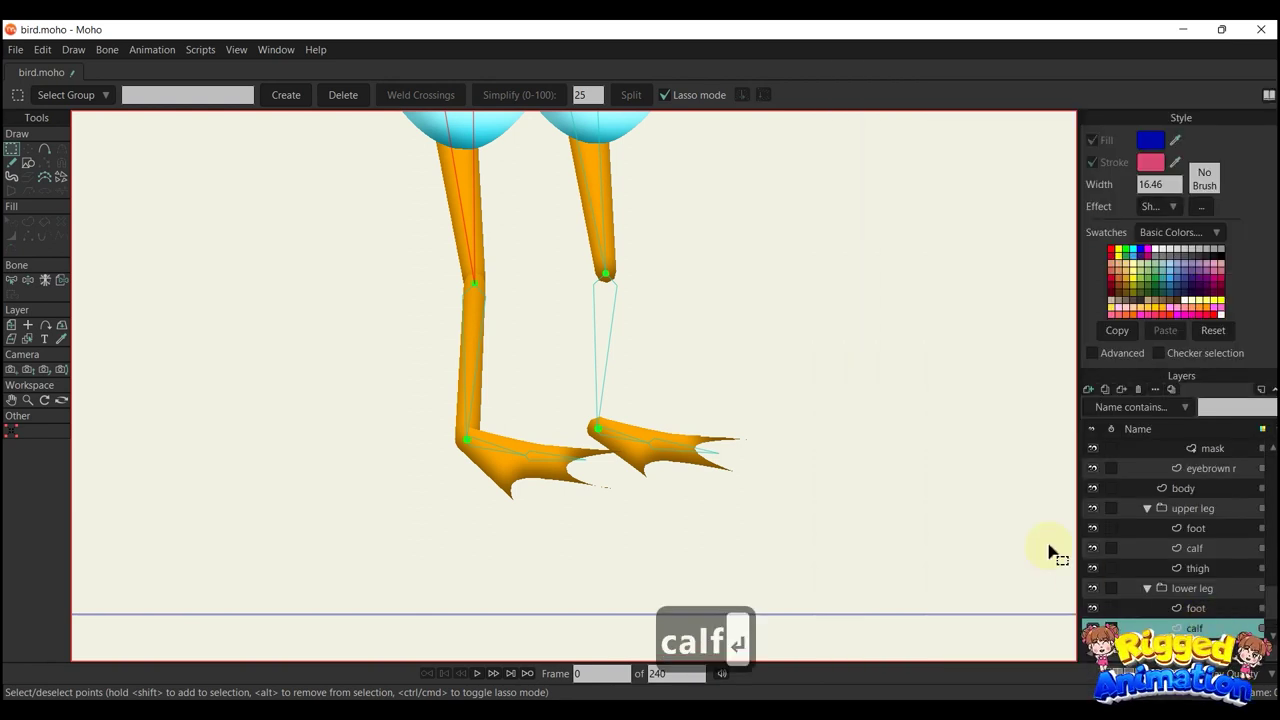
key(ctrl+v)
Cut the thigh shape of the leg farther from the tail out of the upper leg group's thigh layer
alt+right_click(605, 208)
drag(607, 202, 648, 393)
scroll(643, 370, down, 3)
key(g)
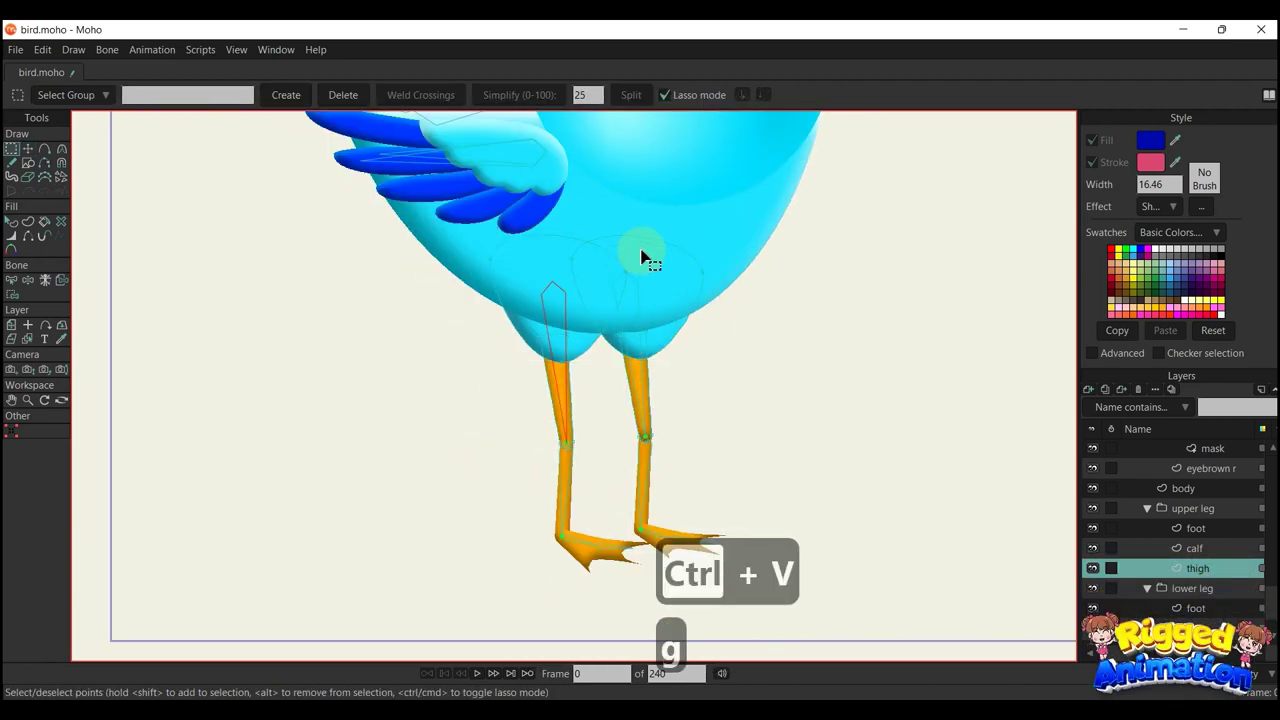
click(660, 245)
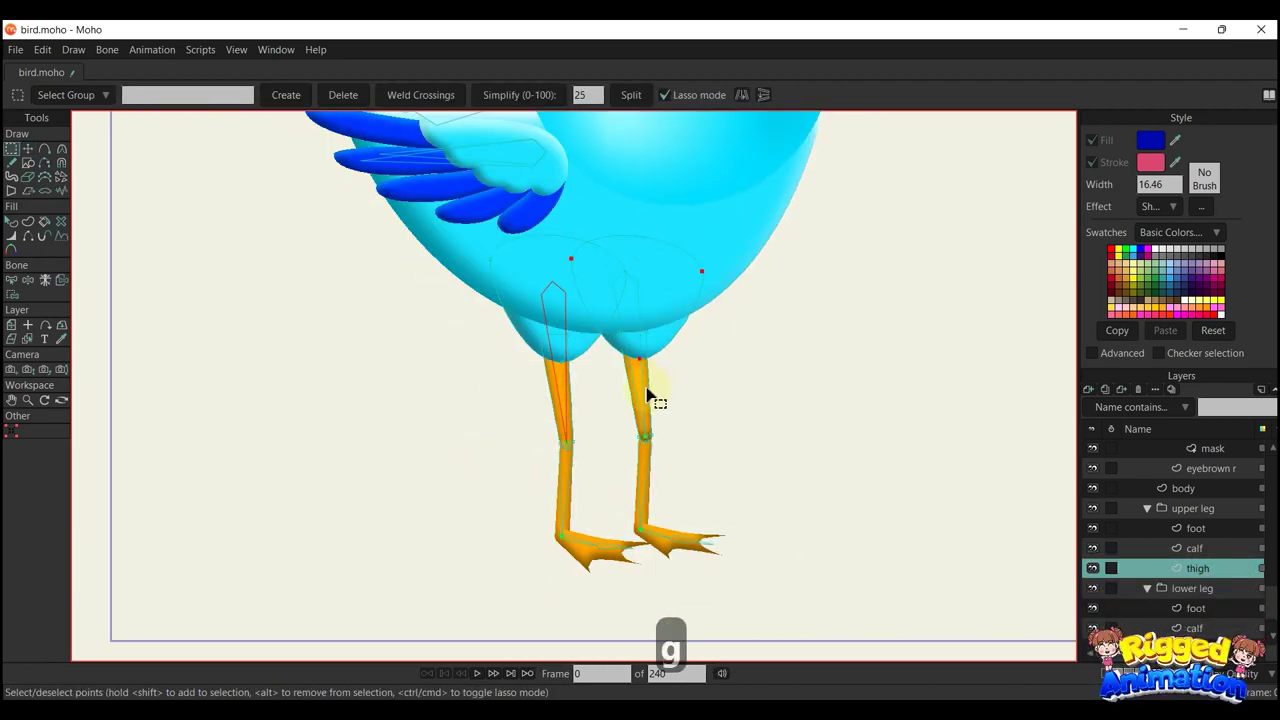
key(ctrl+x)
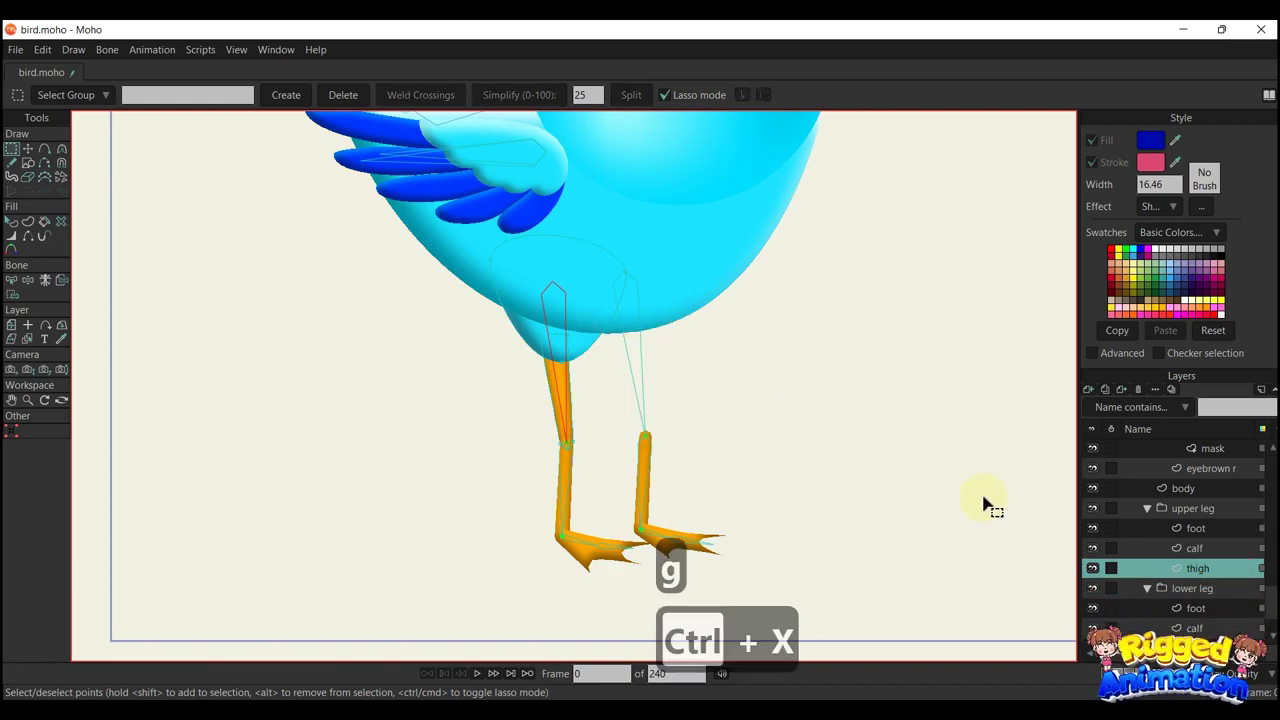
Add a vector layer named thigh below the calf layer in the lower leg group and paste the cut thigh shape into it
click(1208, 627)
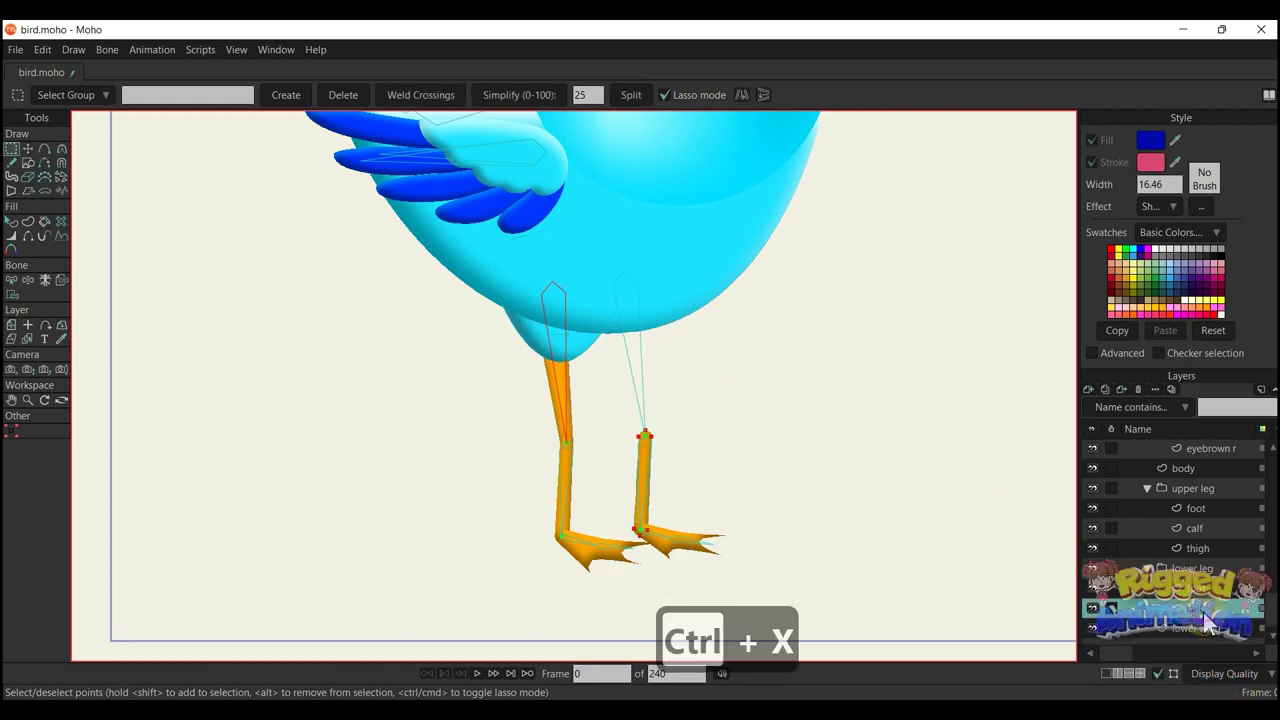
click(1089, 389)
click(1108, 405)
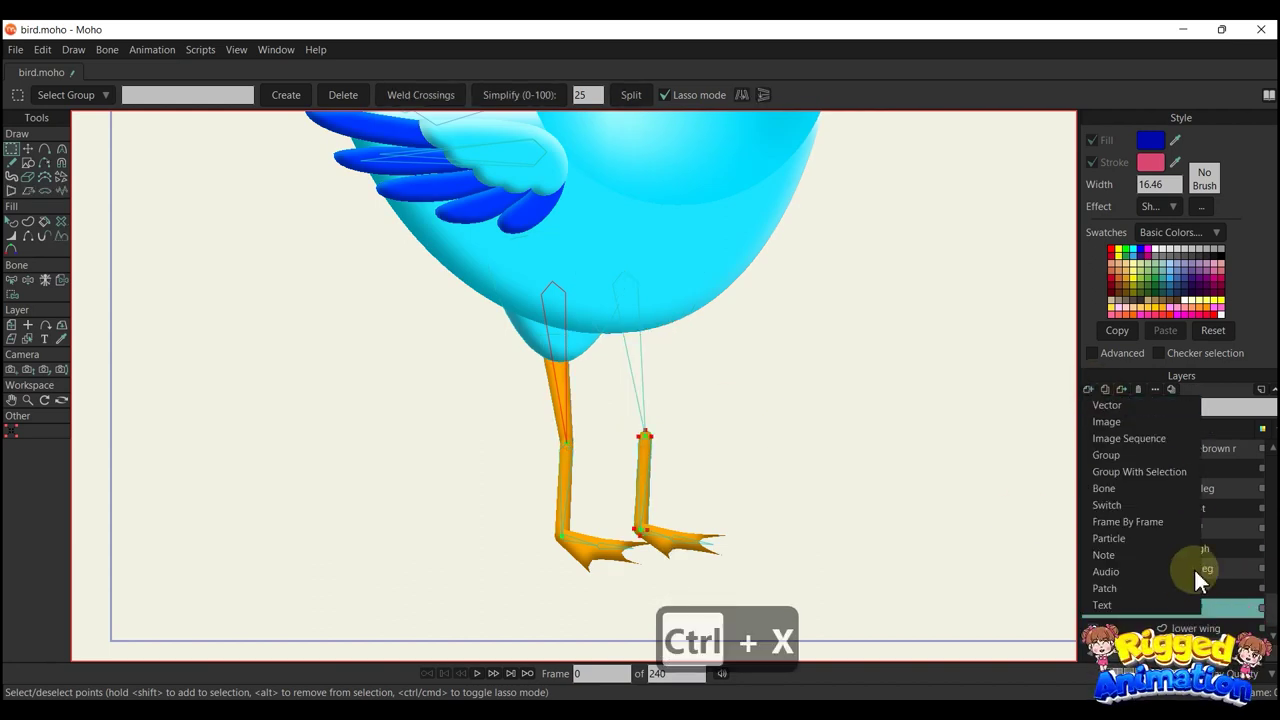
double_click(1205, 606)
text(thigh)
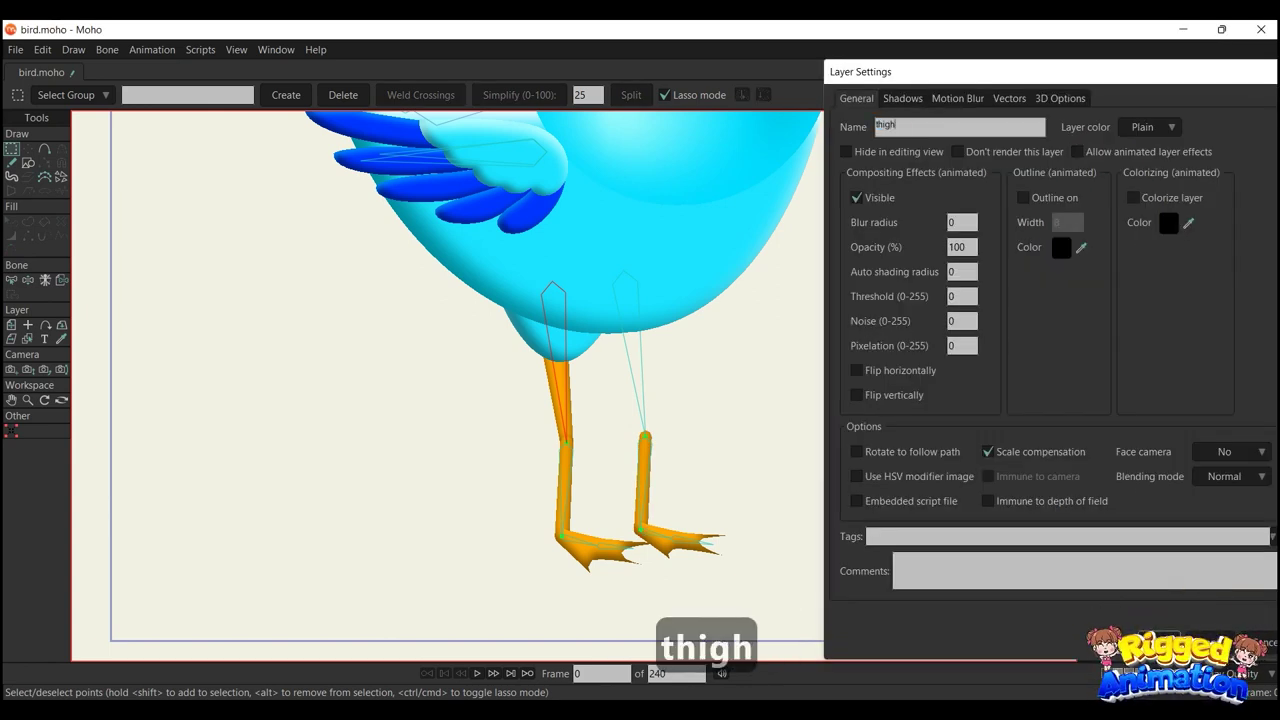
key(Return)
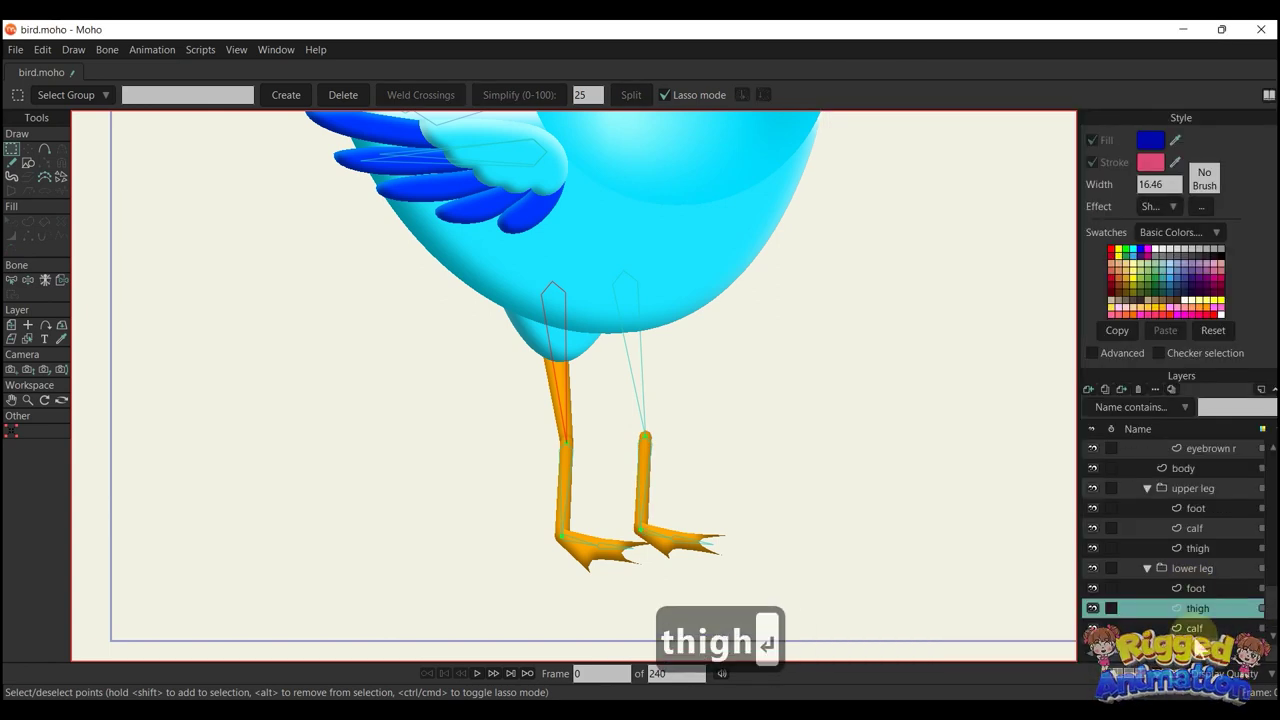
drag(1197, 603, 1212, 632)
key(ctrl+v)
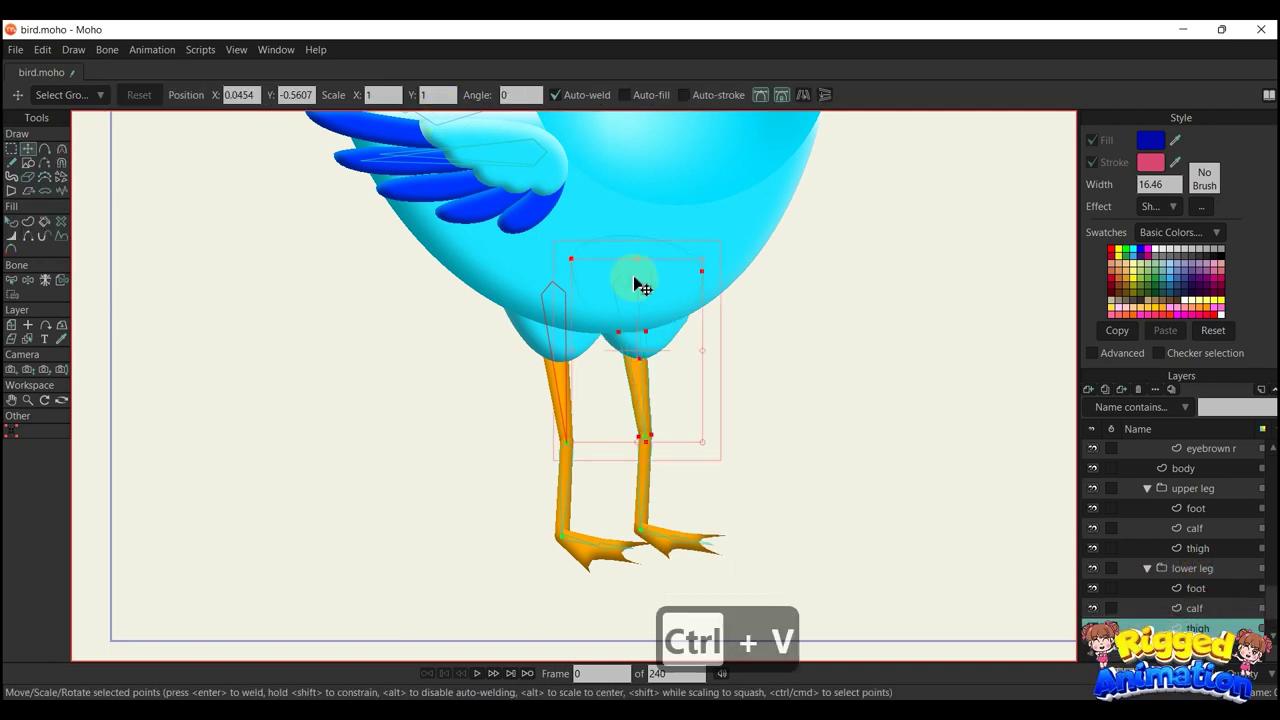
Bind all points of the upper leg group's thigh layer to the thigh bone of the leg nearer the tail
key(b)
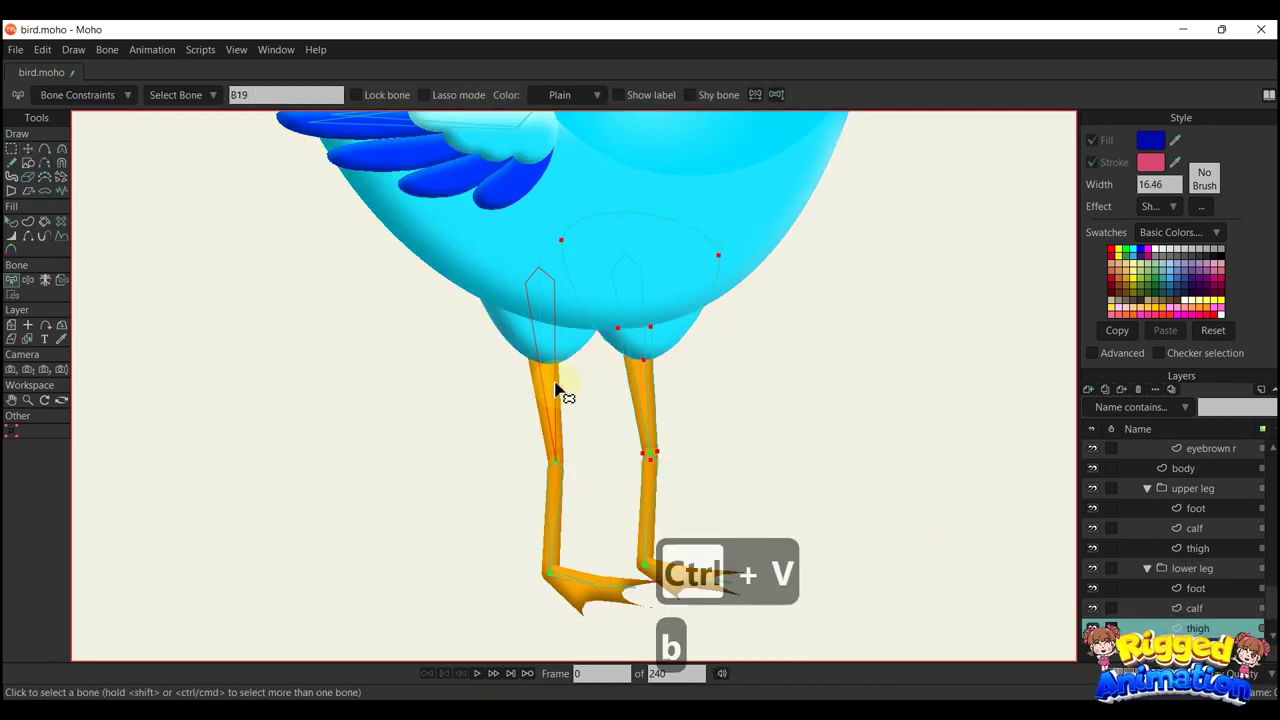
alt+right_click(561, 408)
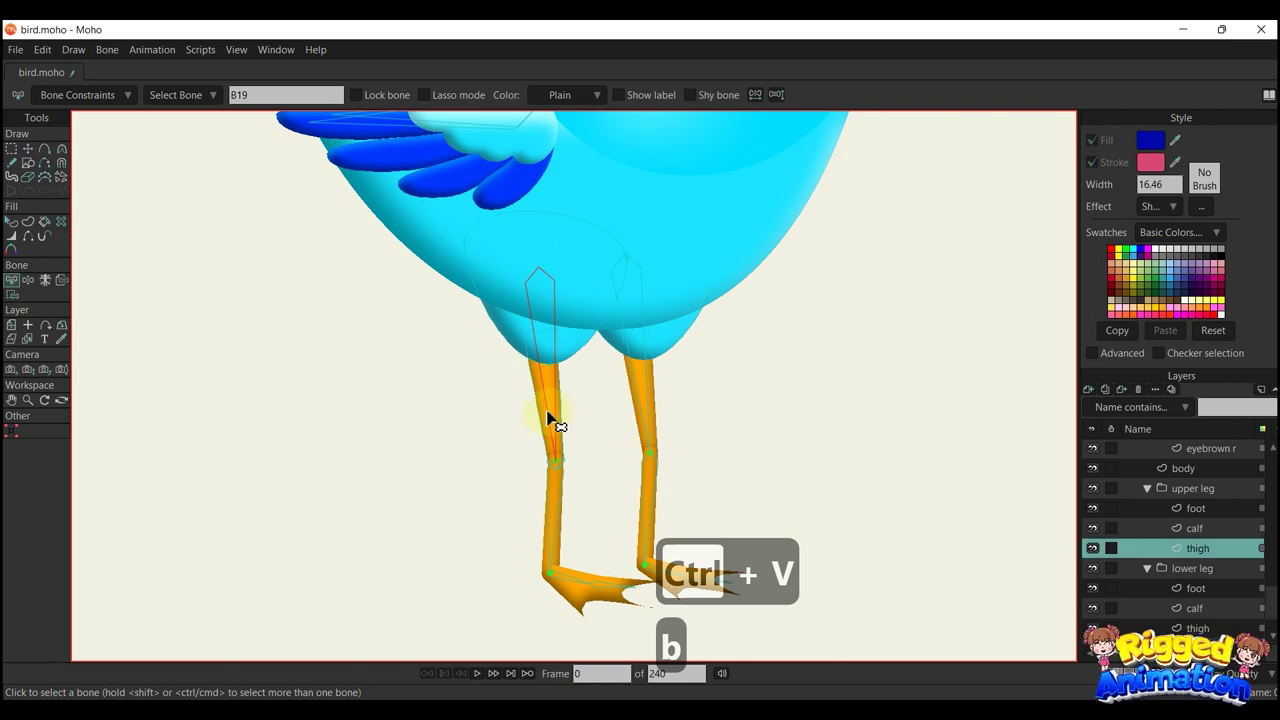
key(i)
mouse_move(508, 195)
mouse_down()
mouse_move(527, 533)
mouse_move(724, 288)
mouse_move(522, 195)
mouse_up()
click(248, 95)
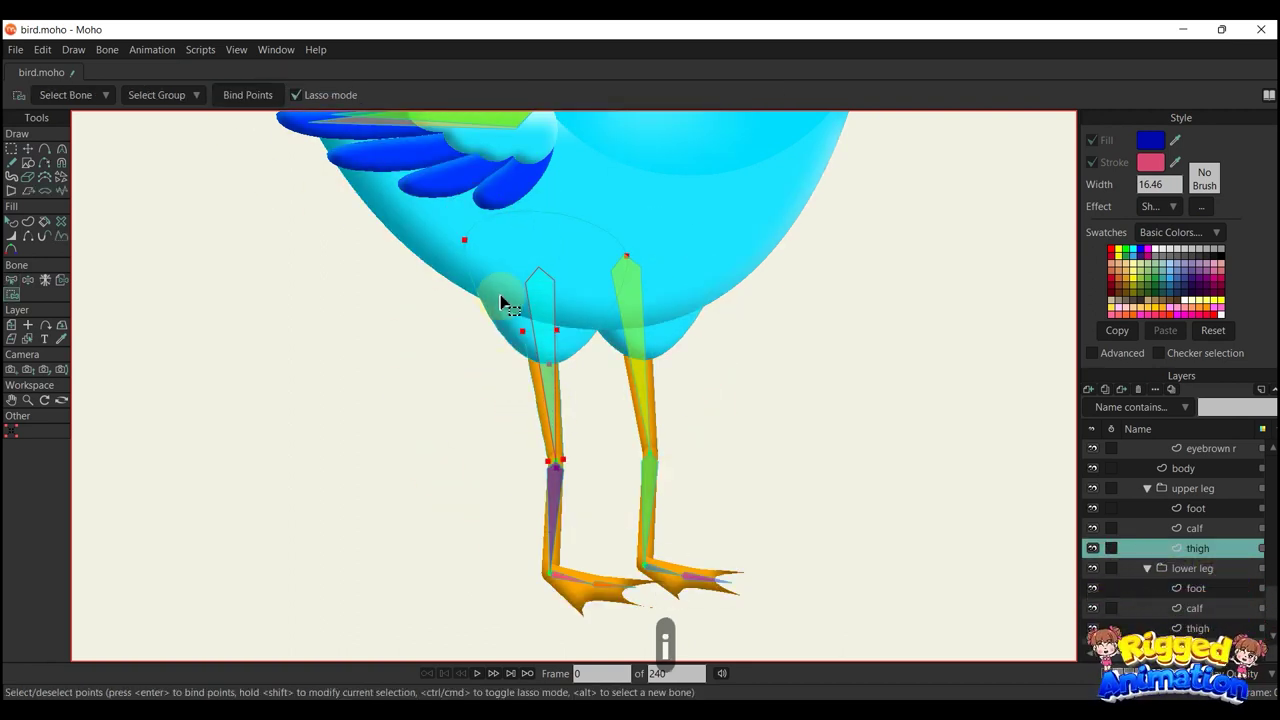
Bind the points of the upper leg group's calf layer to the calf bone of the leg nearer the tail
drag(543, 415, 577, 375)
scroll(574, 446, up, 2)
key(b)
click(596, 497)
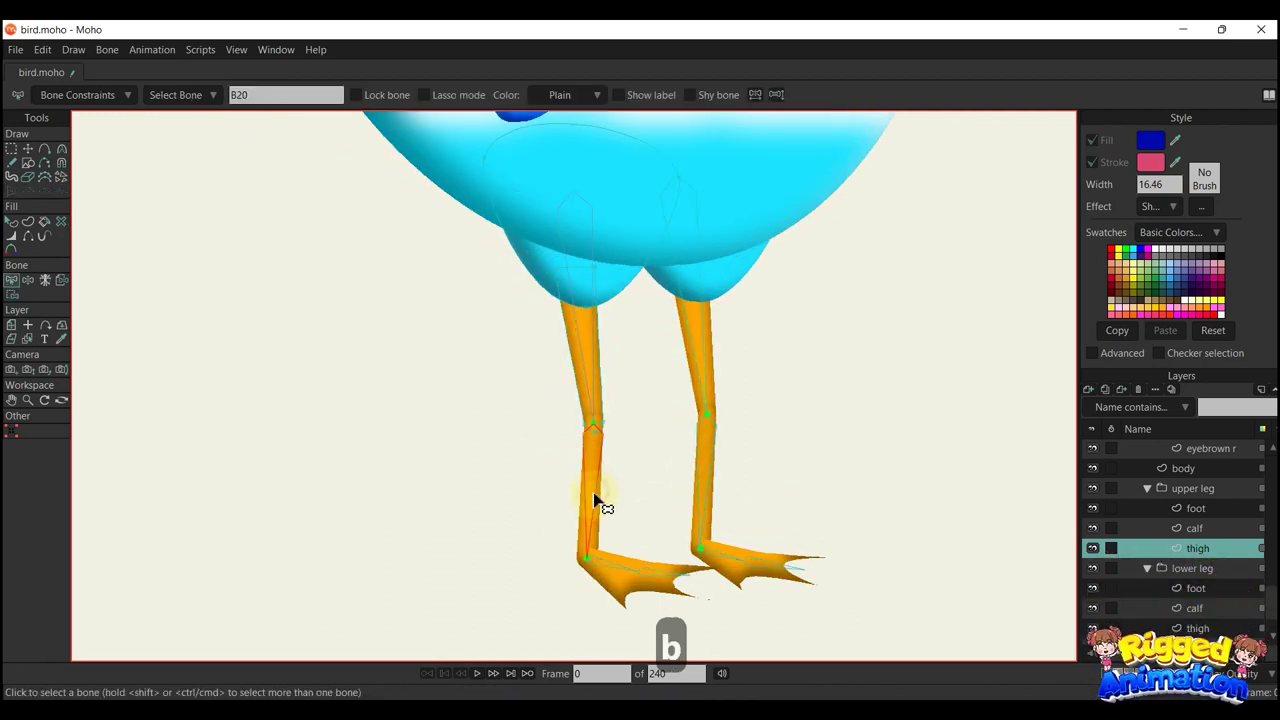
alt+right_click(596, 505)
key(i)
mouse_move(598, 360)
mouse_down()
mouse_move(506, 537)
mouse_move(574, 612)
mouse_move(586, 360)
mouse_up()
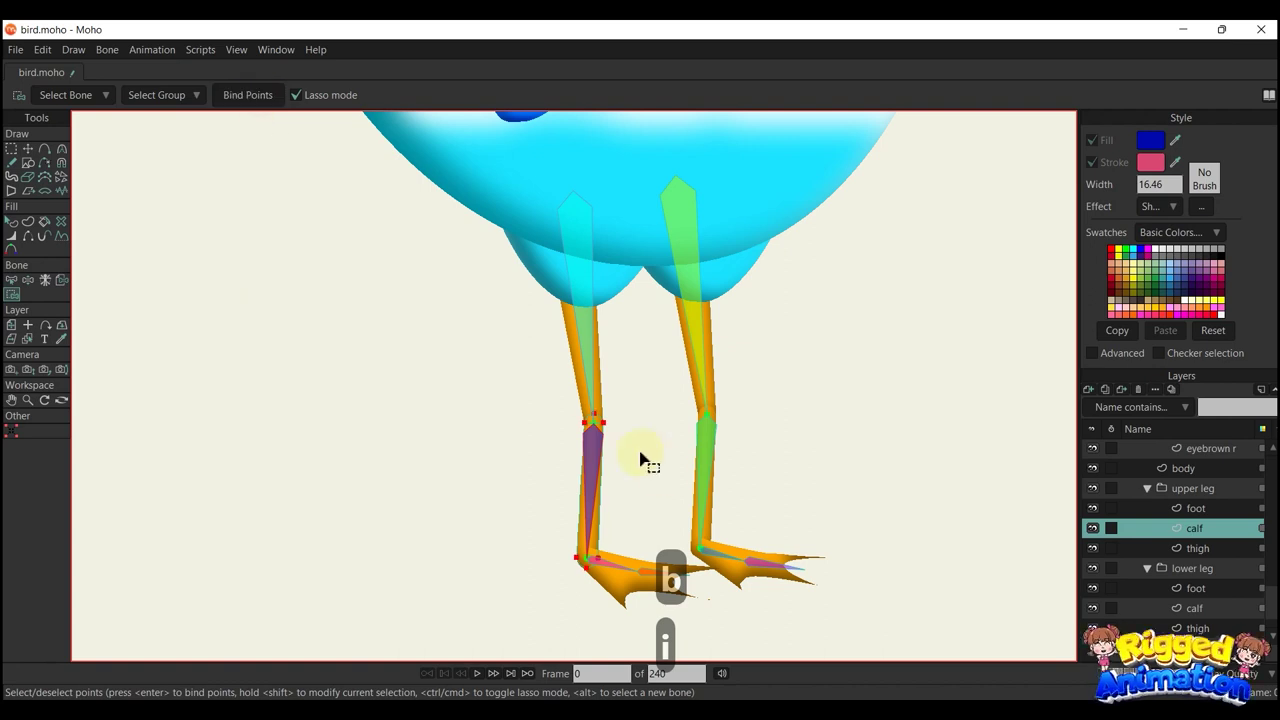
Move the point on the upper edge of the upper leg group's foot back to the joint between the foot and toe bones
key(b)
click(614, 568)
drag(626, 570, 617, 469)
ctrl+alt+click(616, 490)
scroll(625, 480, up, 2)
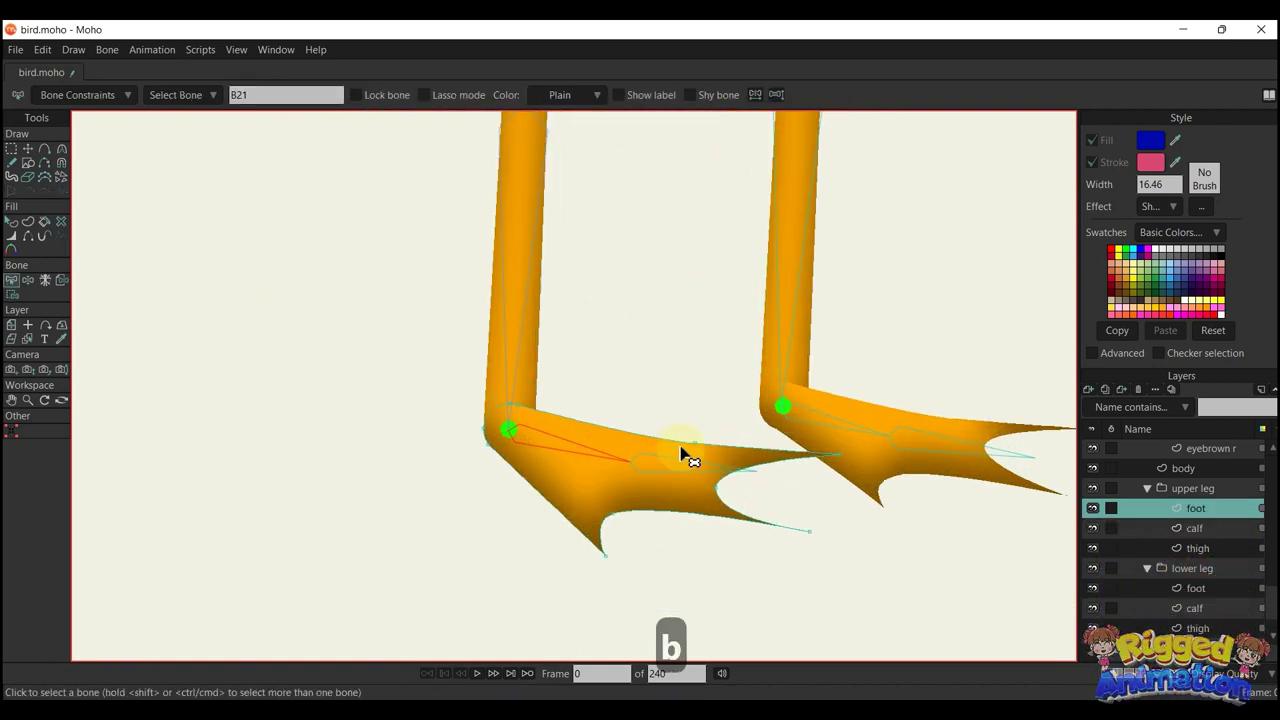
key(t)
drag(695, 446, 611, 452)
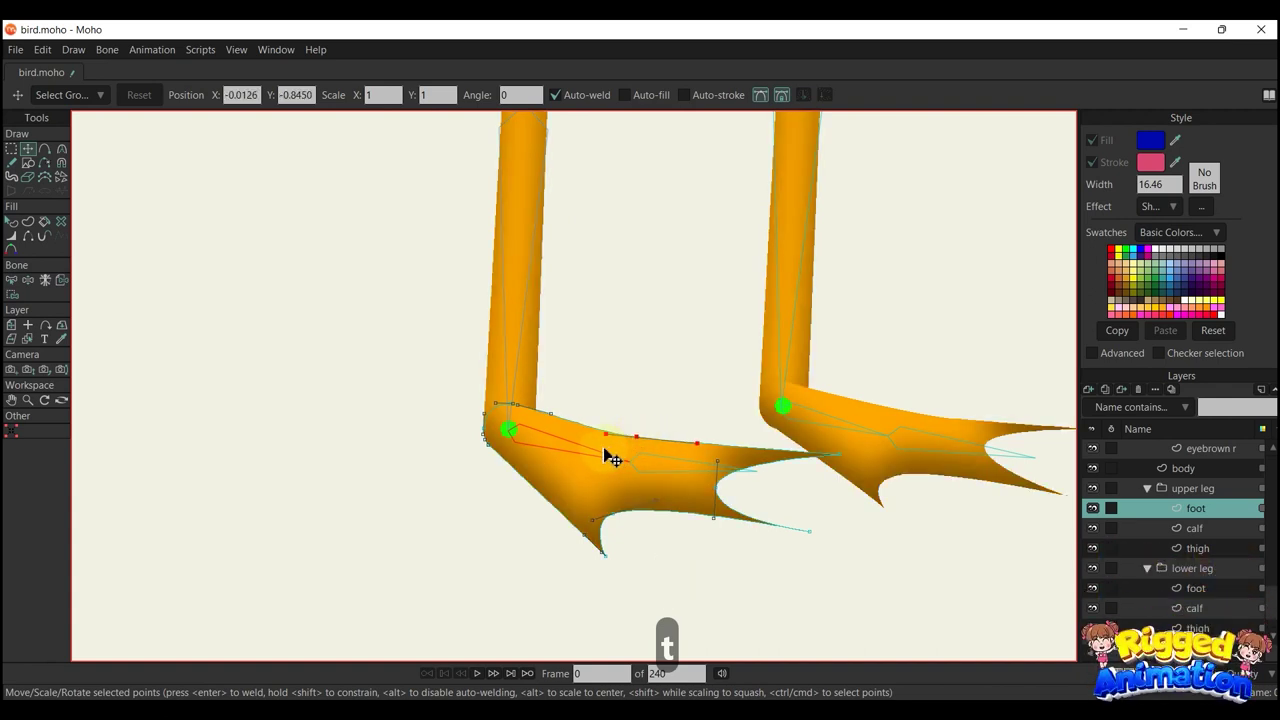
Bind the heel-side points of the upper leg group's foot to the foot bone and its toe points to the toe bone
key(i)
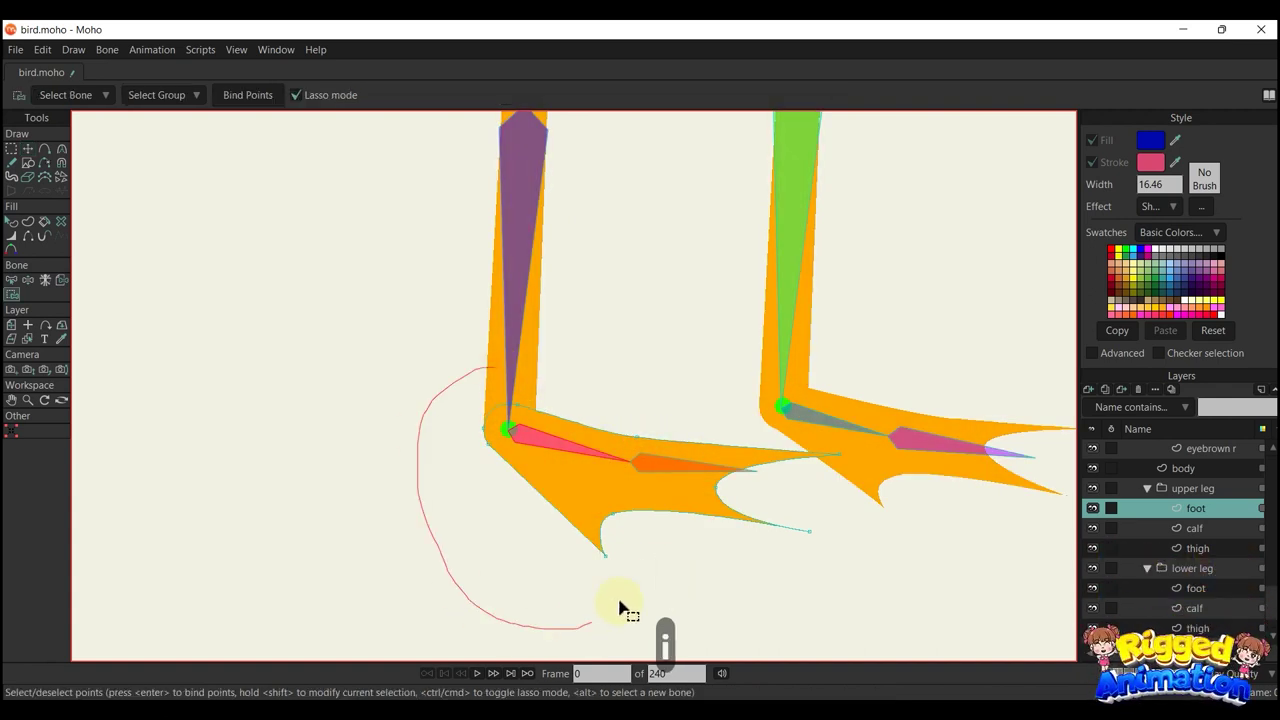
drag(494, 367, 562, 366)
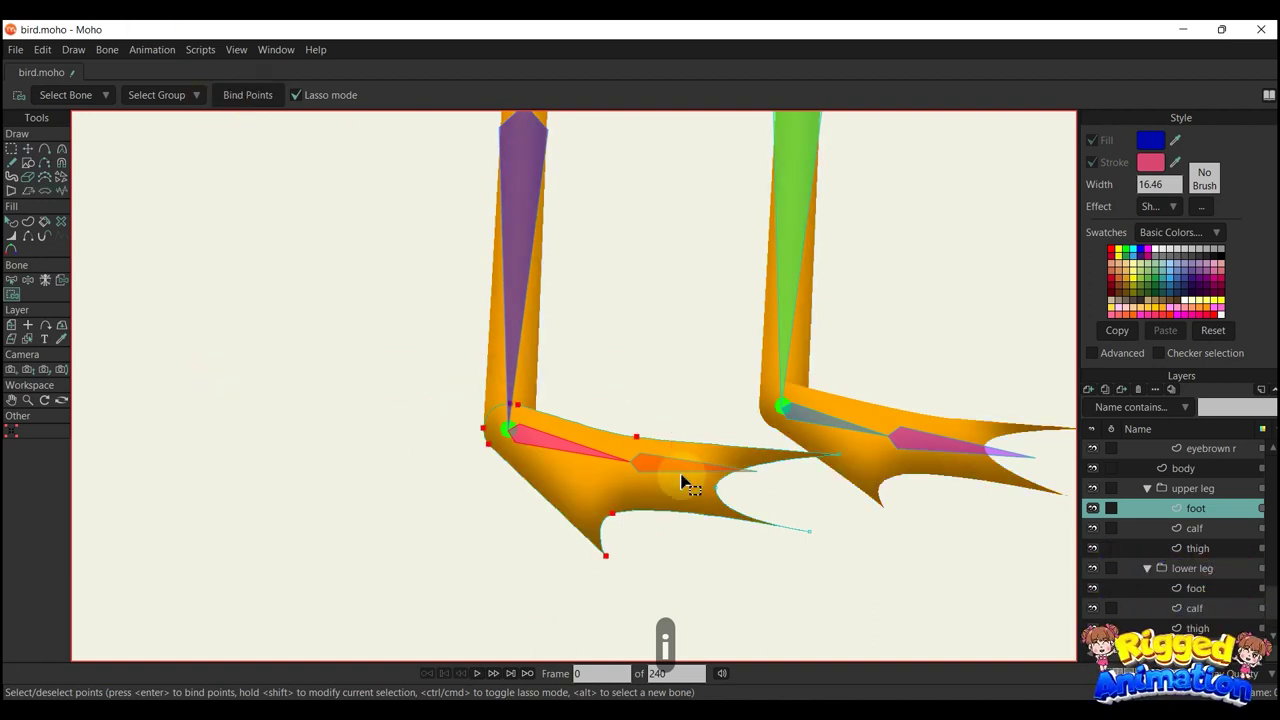
key(b)
key(i)
drag(725, 411, 695, 548)
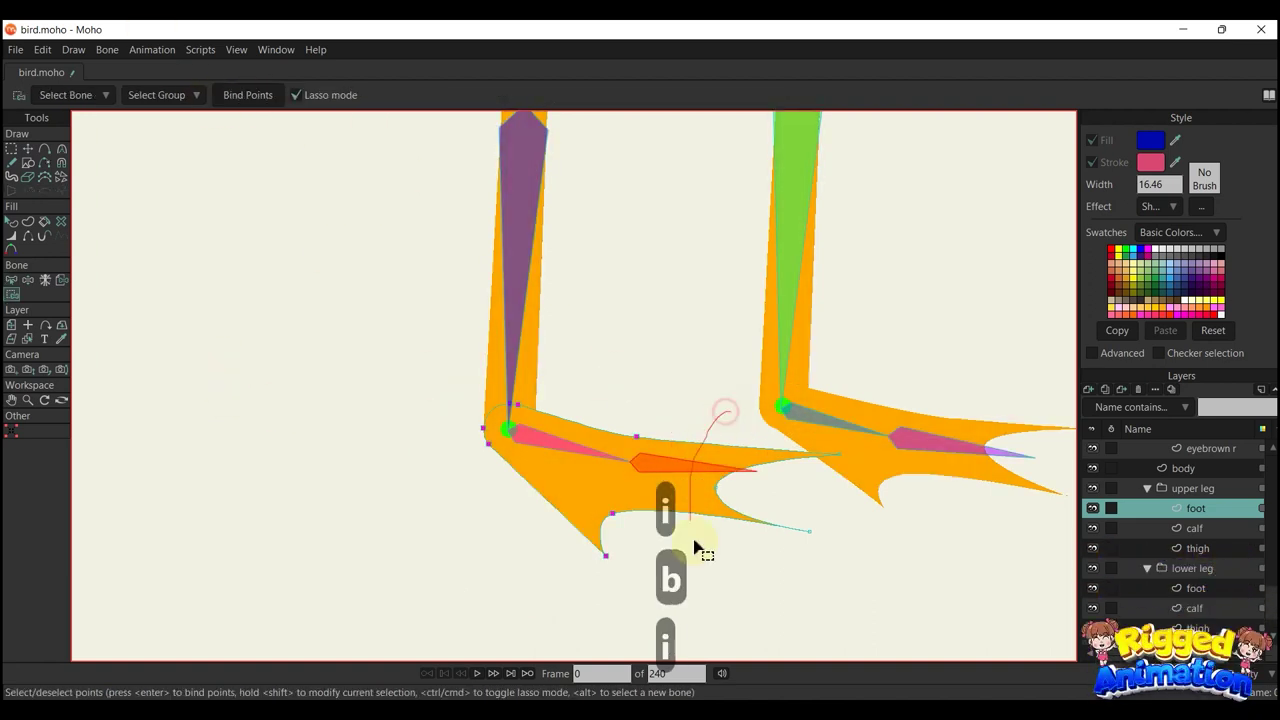
drag(845, 398, 843, 396)
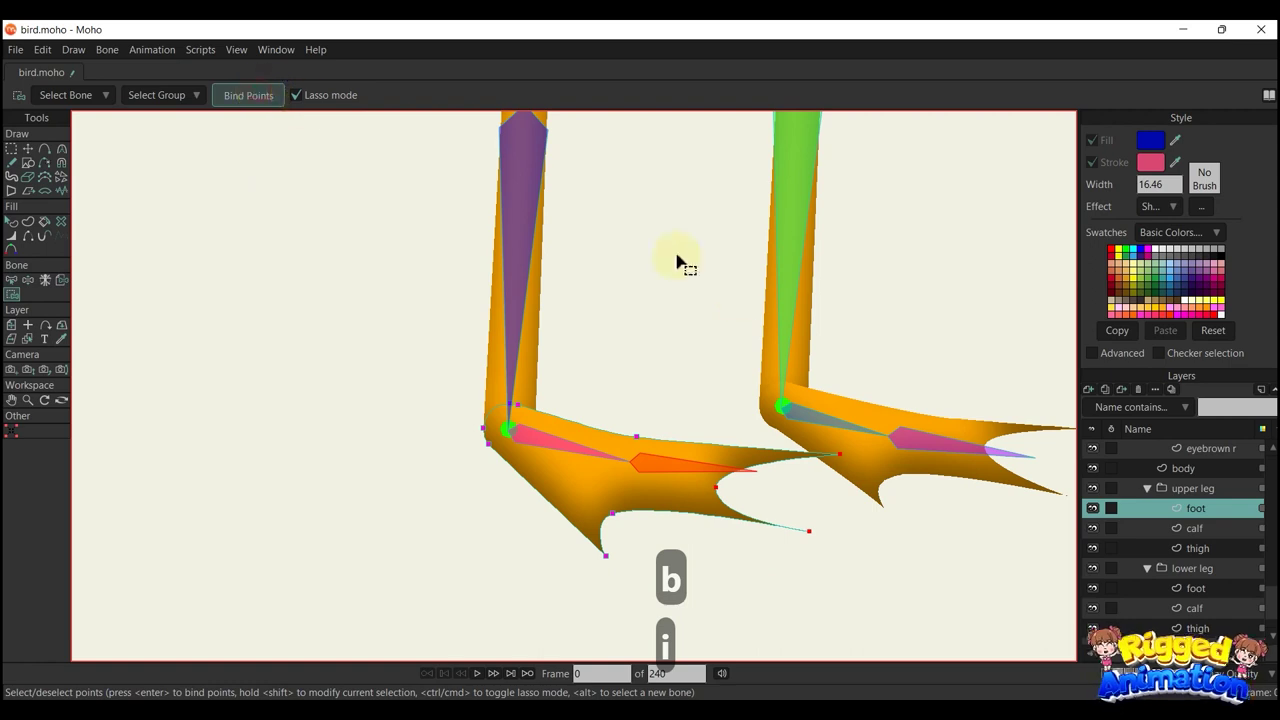
Adjust the point and curve handle at the notch between the front toes of the upper leg group's foot
key(t)
click(709, 343)
click(719, 488)
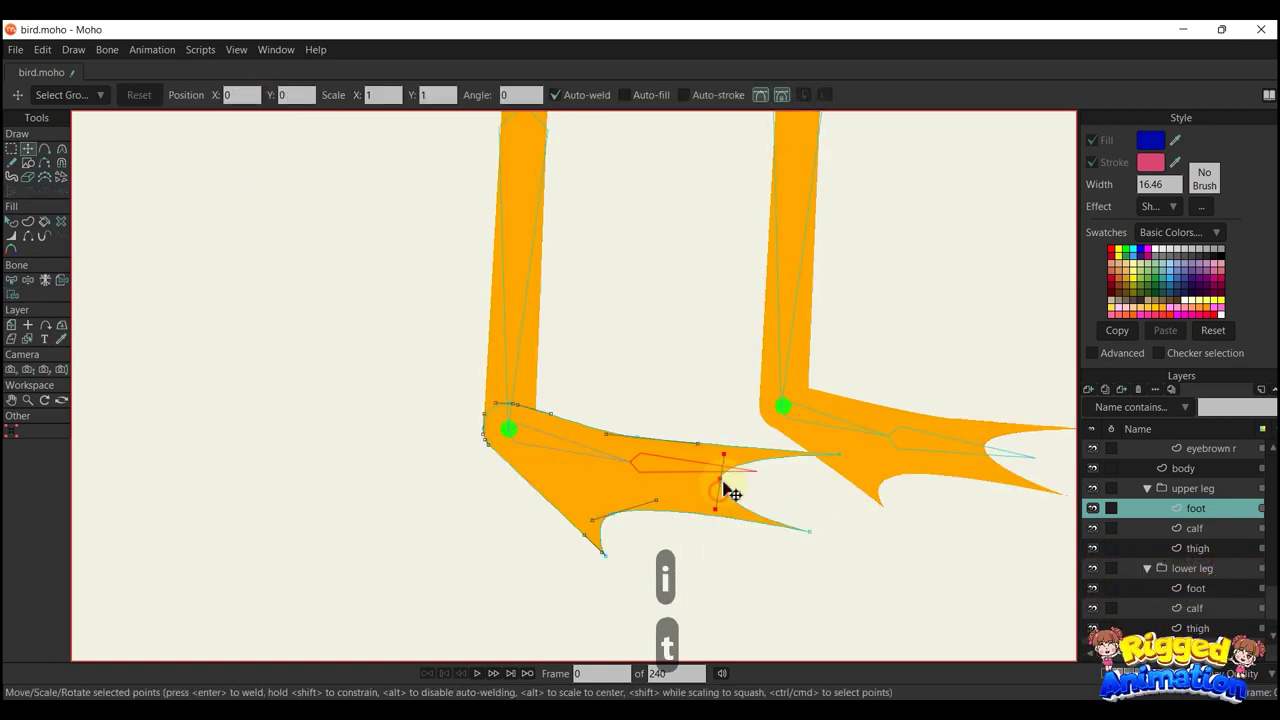
drag(714, 508, 717, 498)
key(q)
scroll(677, 475, down, 3)
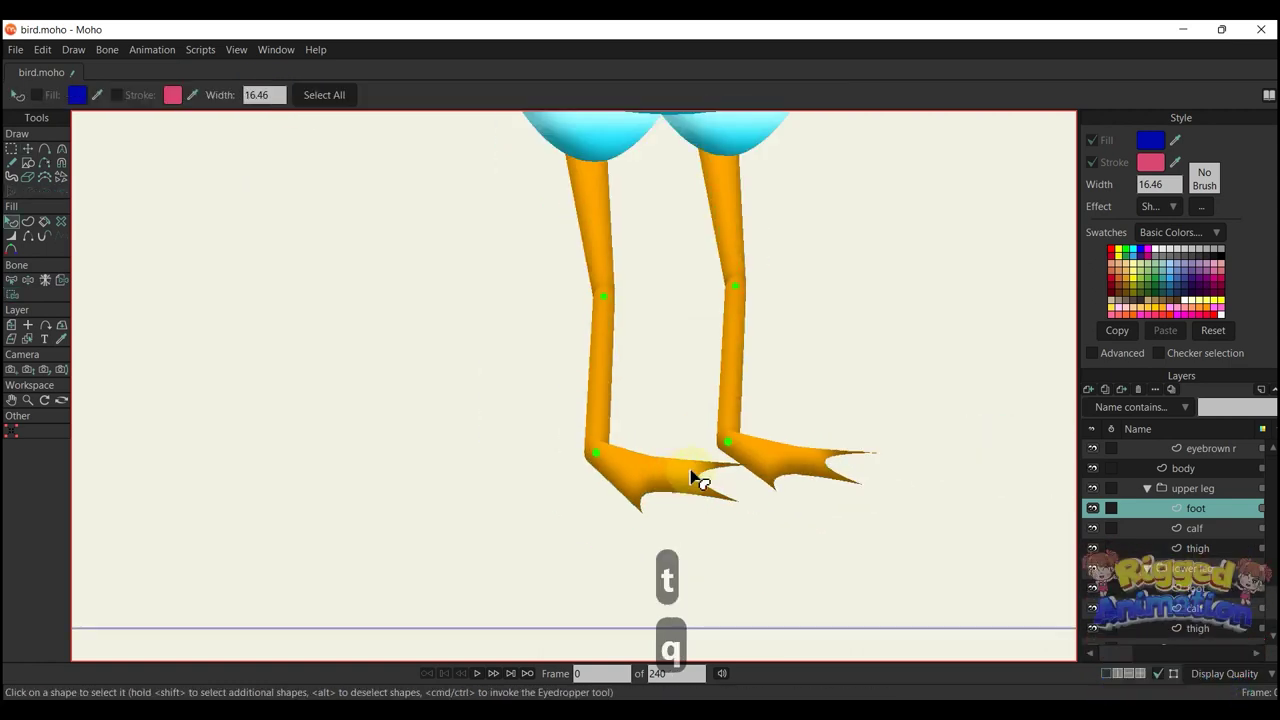
Move the point on the upper edge of the lower leg group's foot back to the base of its toe bone
drag(727, 425, 674, 446)
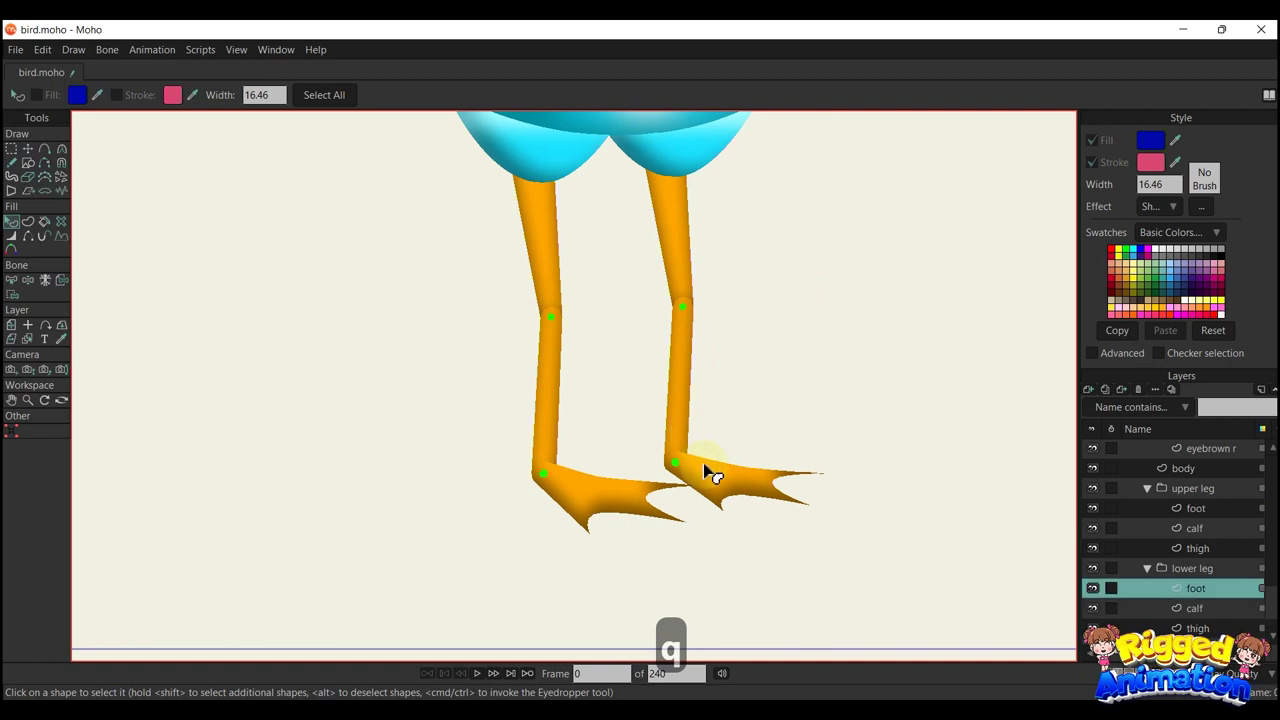
key(b)
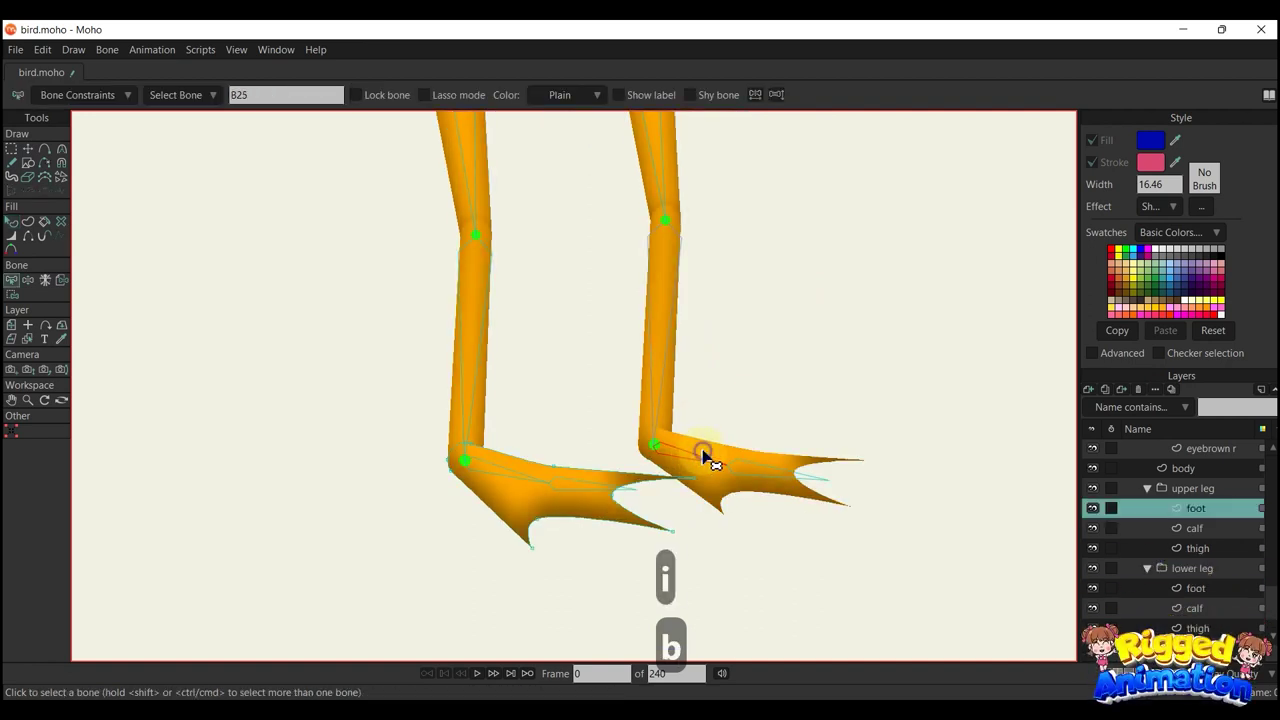
scroll(740, 458, up, 3)
key(t)
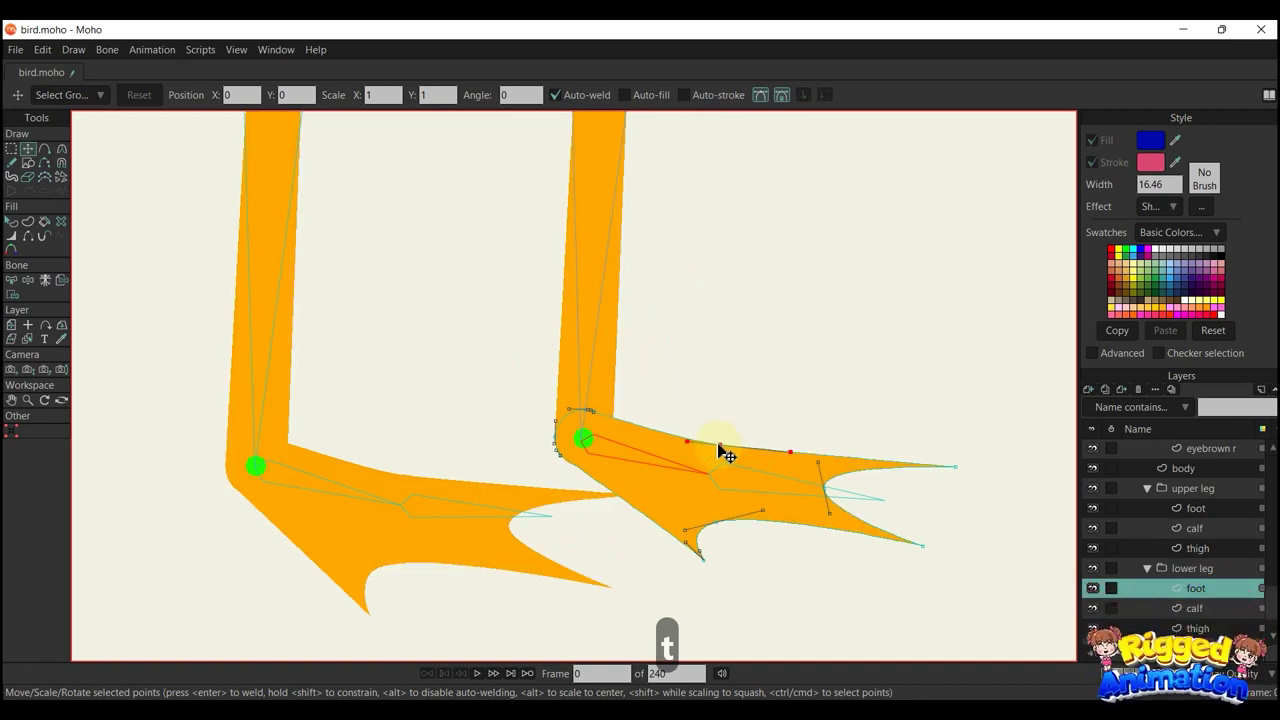
Bind the heel-side points of the lower leg group's foot to the foot bone and its toe points to the toe bone
key(i)
mouse_move(600, 366)
mouse_down()
mouse_move(513, 484)
mouse_move(625, 607)
mouse_up()
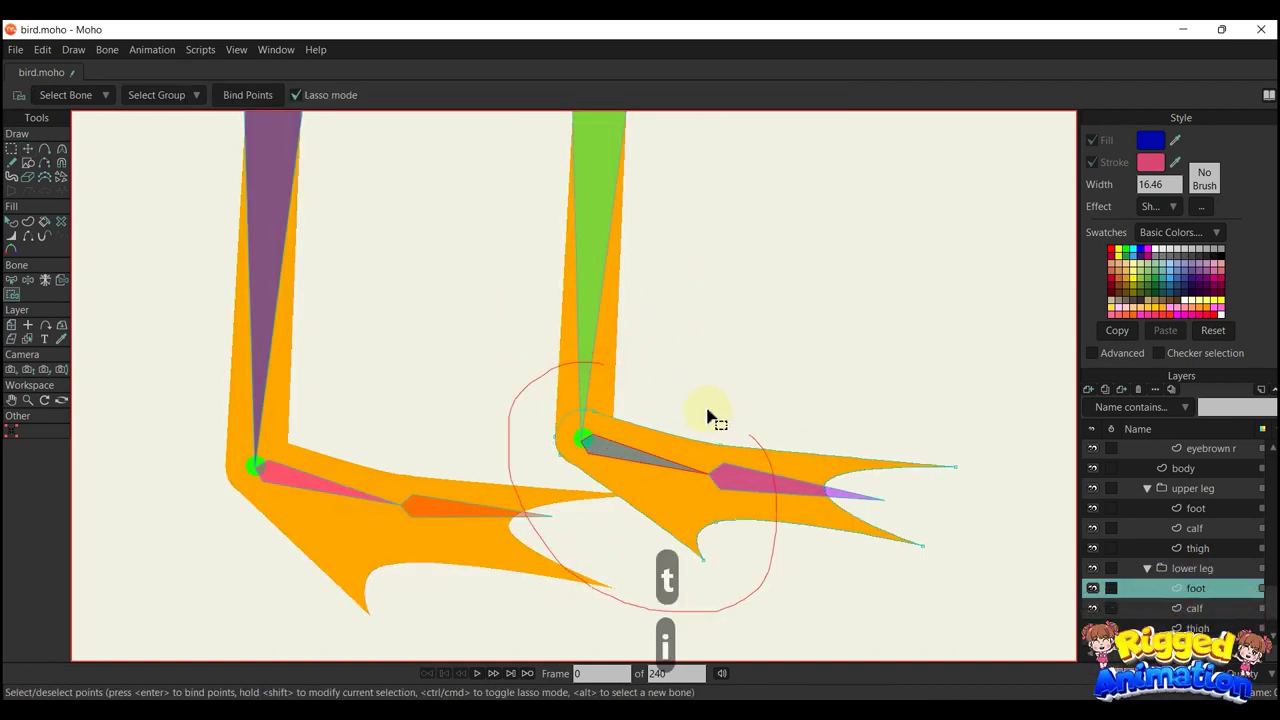
drag(708, 416, 695, 410)
key(b)
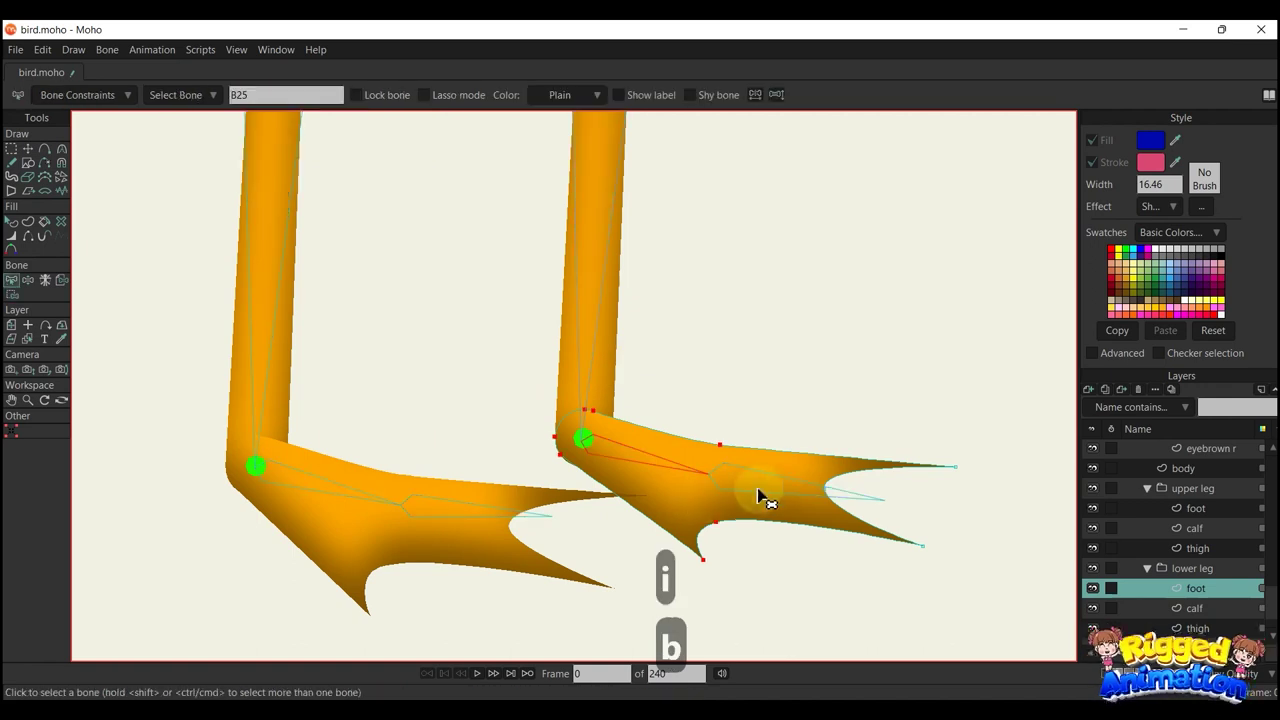
click(800, 487)
key(i)
mouse_move(855, 415)
mouse_down()
mouse_move(797, 554)
mouse_move(930, 592)
mouse_up()
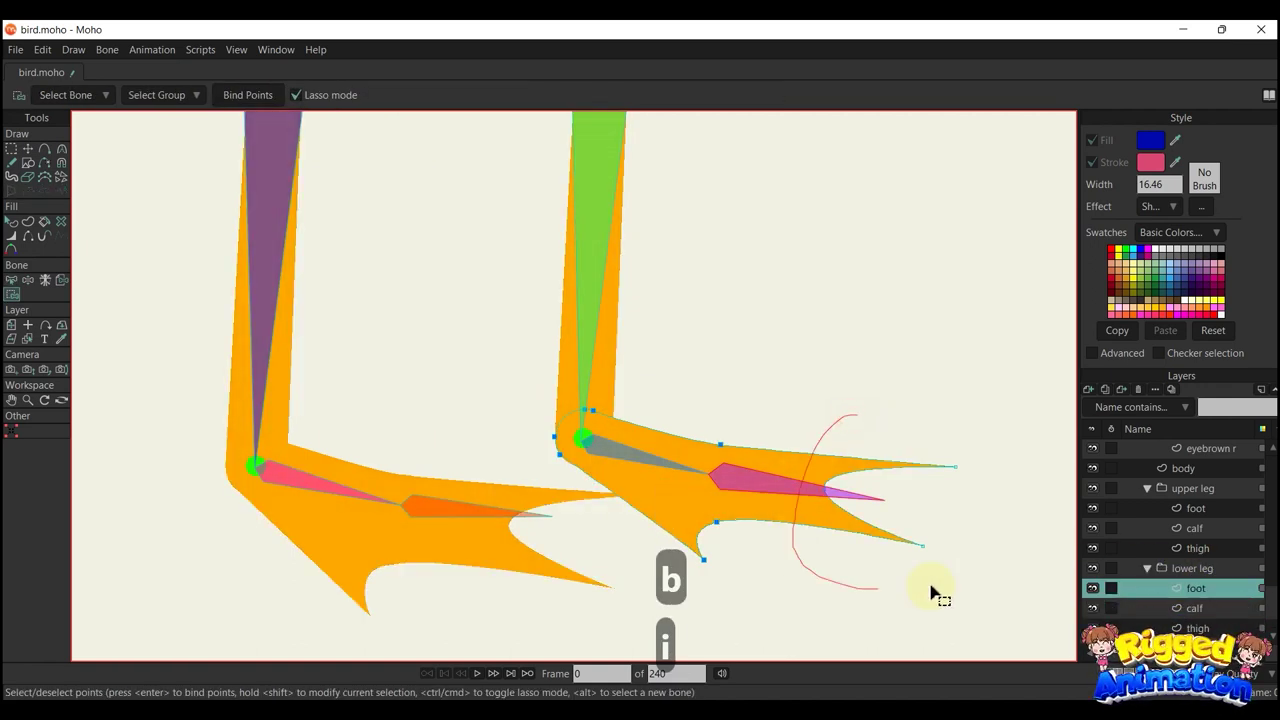
Bind all points of the lower leg group's calf to its calf bone
scroll(416, 265, down, 3)
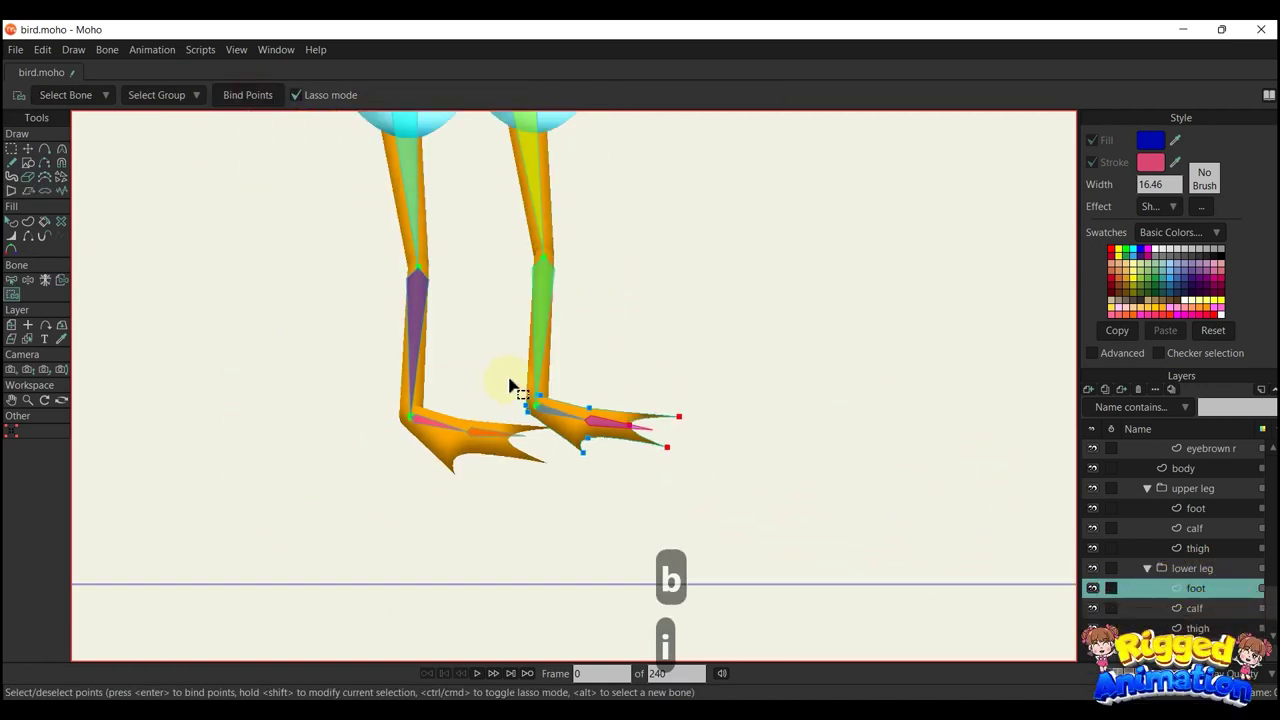
key(b)
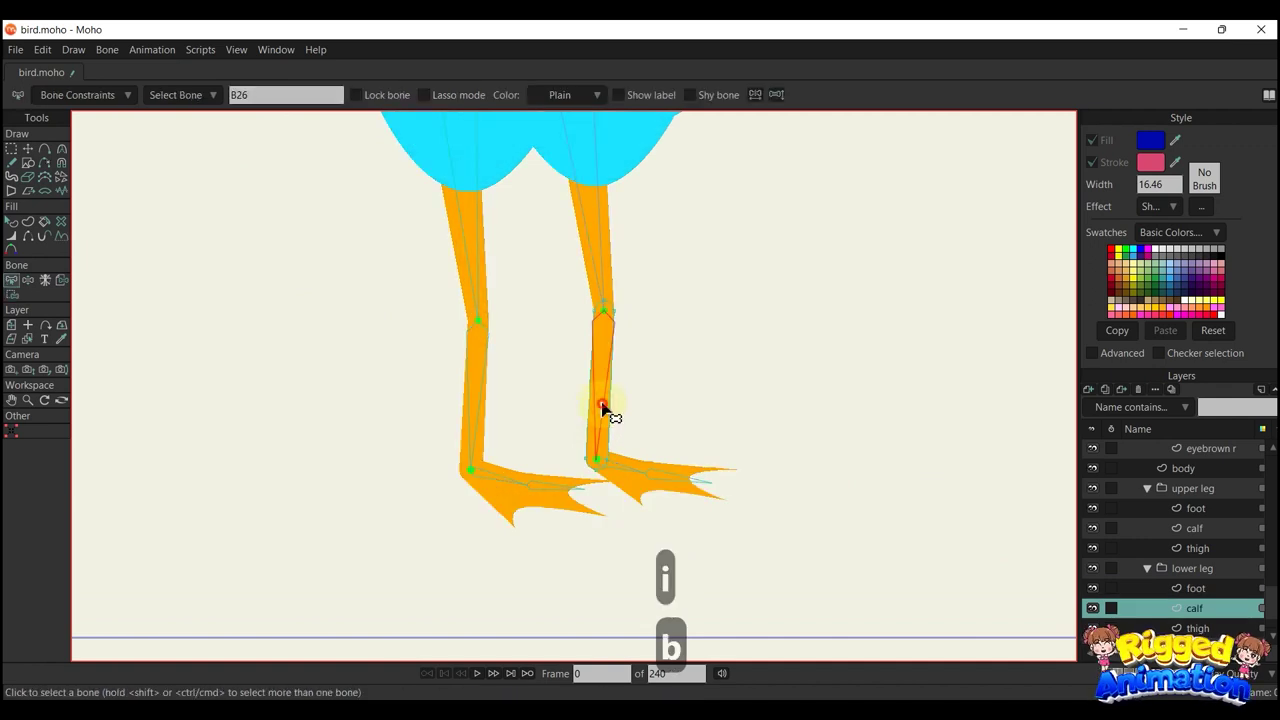
key(i)
mouse_move(622, 285)
mouse_down()
mouse_move(562, 415)
mouse_move(618, 548)
mouse_up()
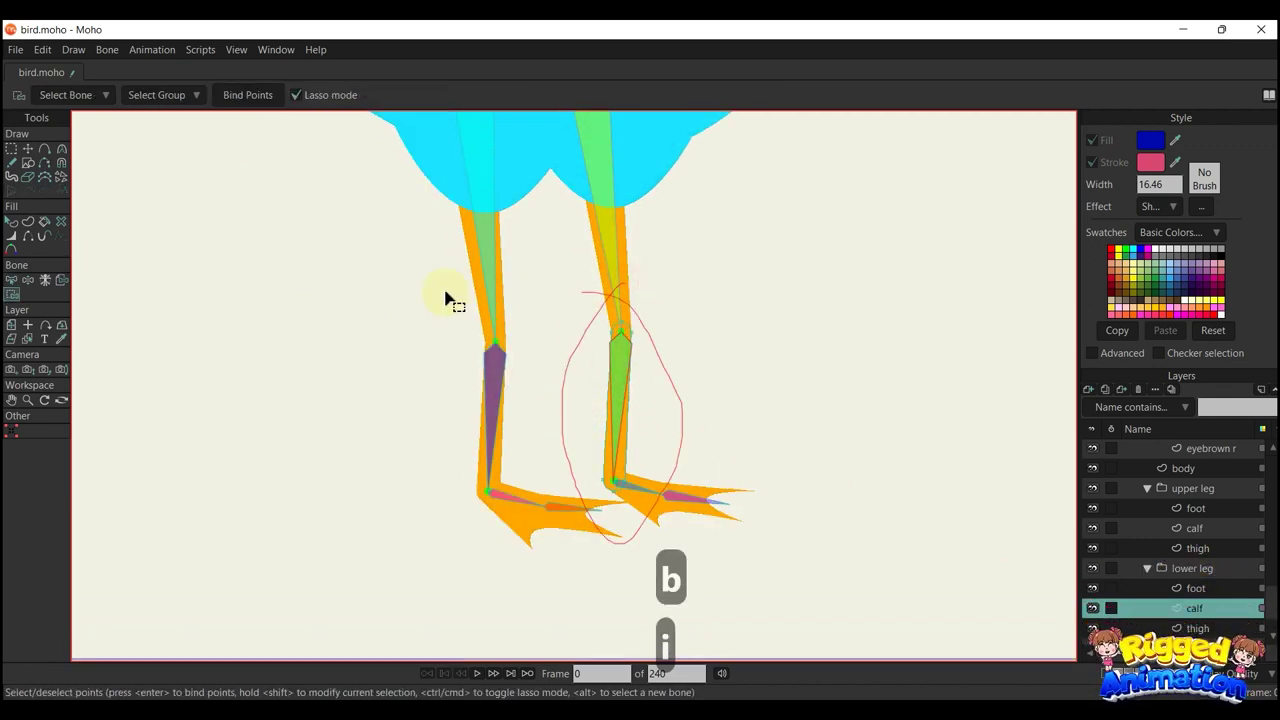
Bind all points of the lower leg group's thigh to its thigh bone
key(b)
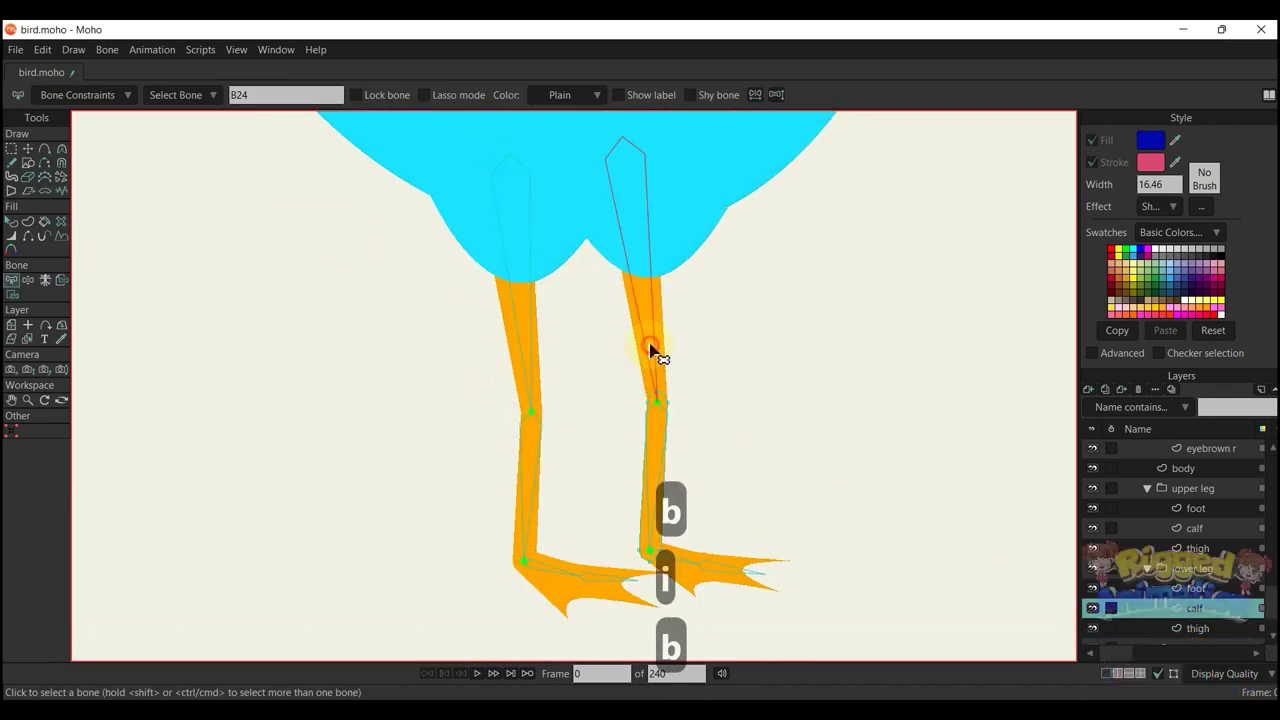
scroll(658, 340, down, 3)
drag(658, 340, 685, 461)
key(i)
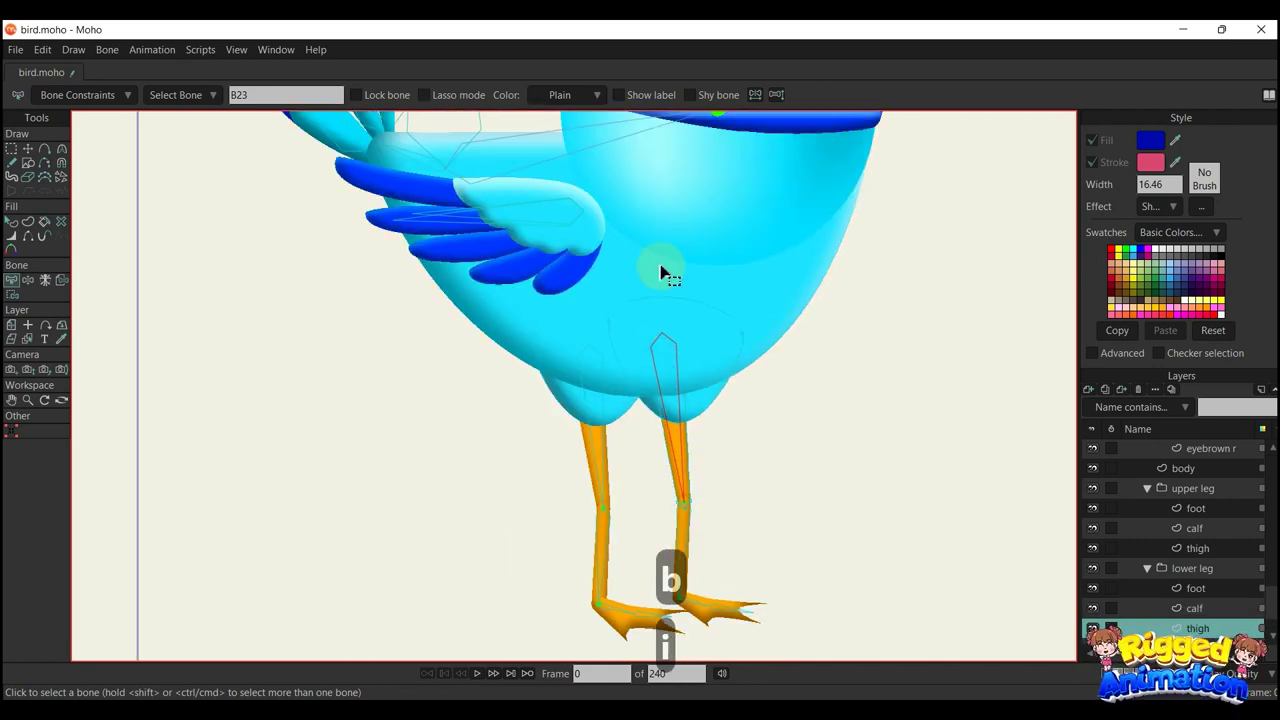
mouse_move(615, 264)
mouse_down()
mouse_move(602, 508)
mouse_move(668, 549)
mouse_up()
drag(333, 232, 248, 155)
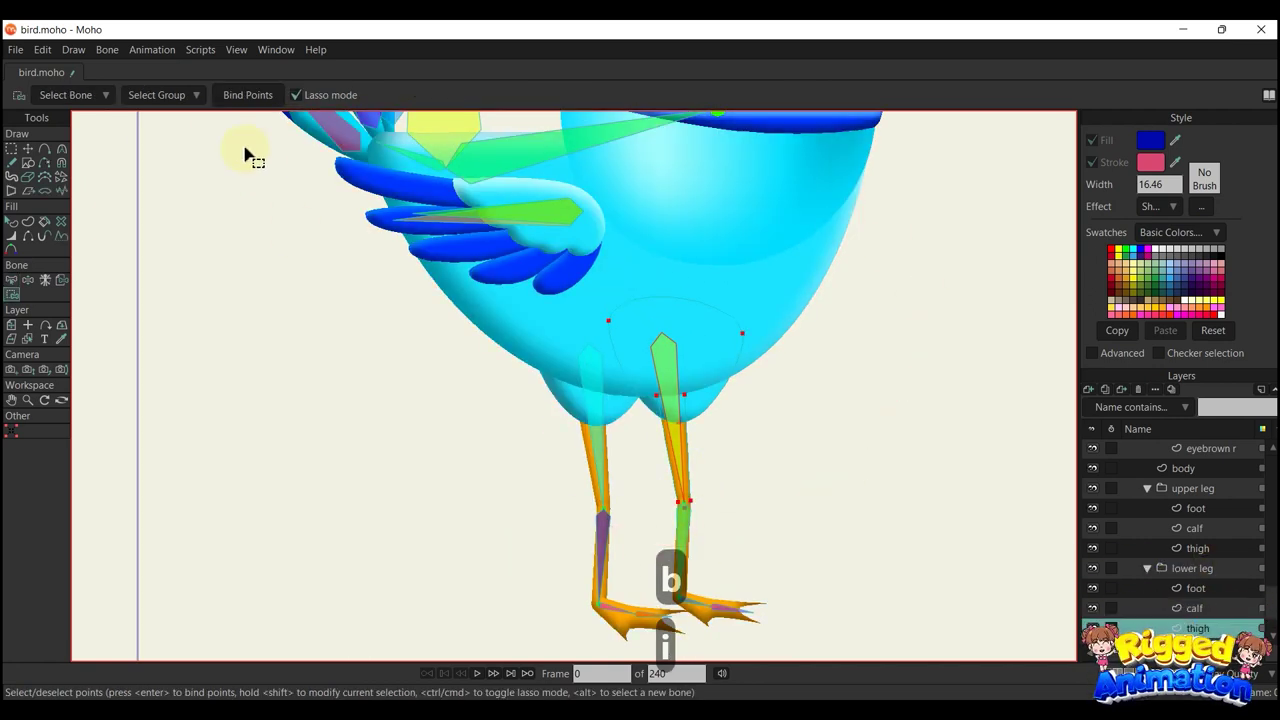
Select the bird bone layer and test both legs and feet by posing them with Manipulate Bones
scroll(1220, 506, up, 2)
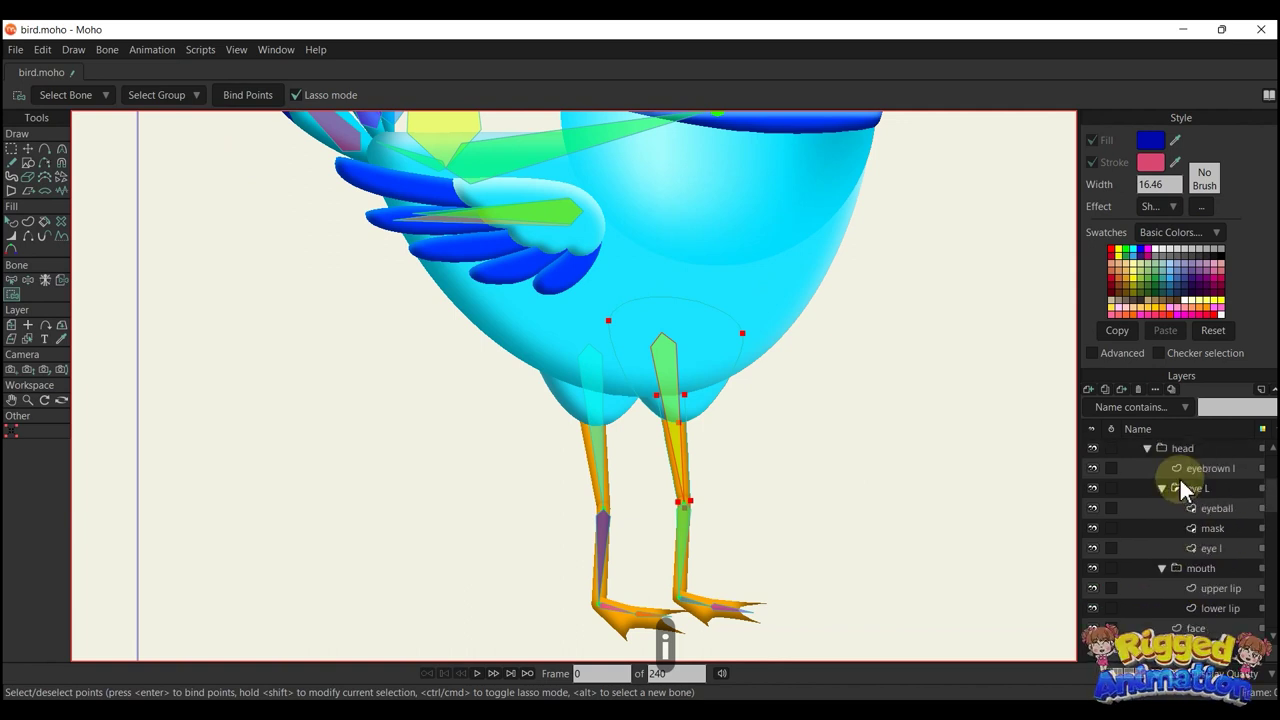
scroll(1179, 487, up, 2)
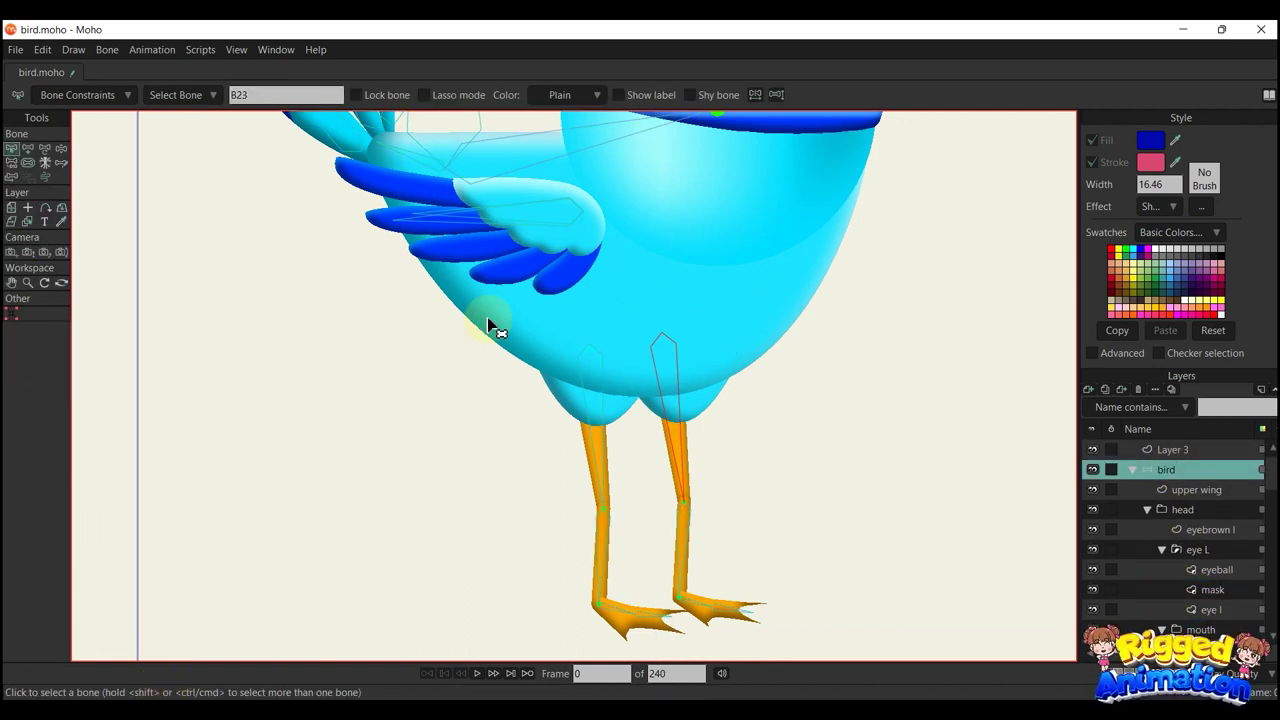
drag(598, 485, 595, 550)
key(t)
key(z)
drag(683, 417, 732, 414)
drag(754, 477, 712, 555)
drag(712, 557, 727, 529)
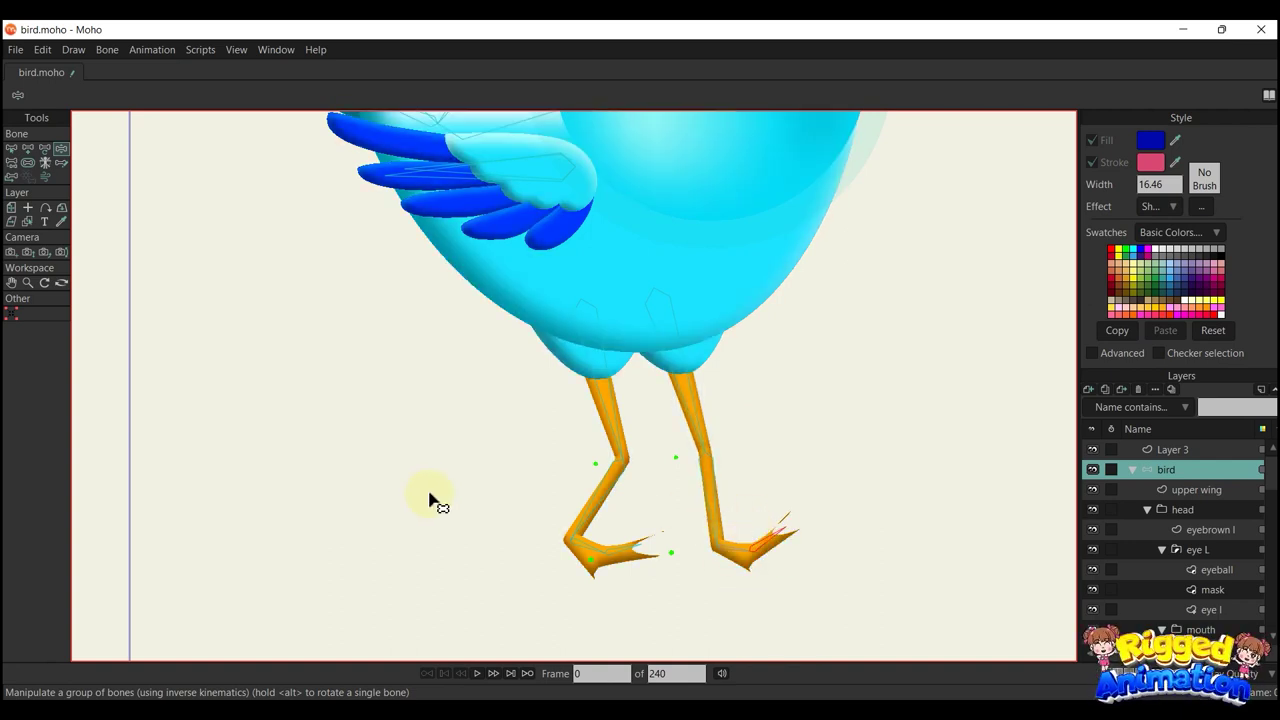
Bind all points of the upper wing layer to the upper wing bone
key(t)
scroll(590, 410, down, 3)
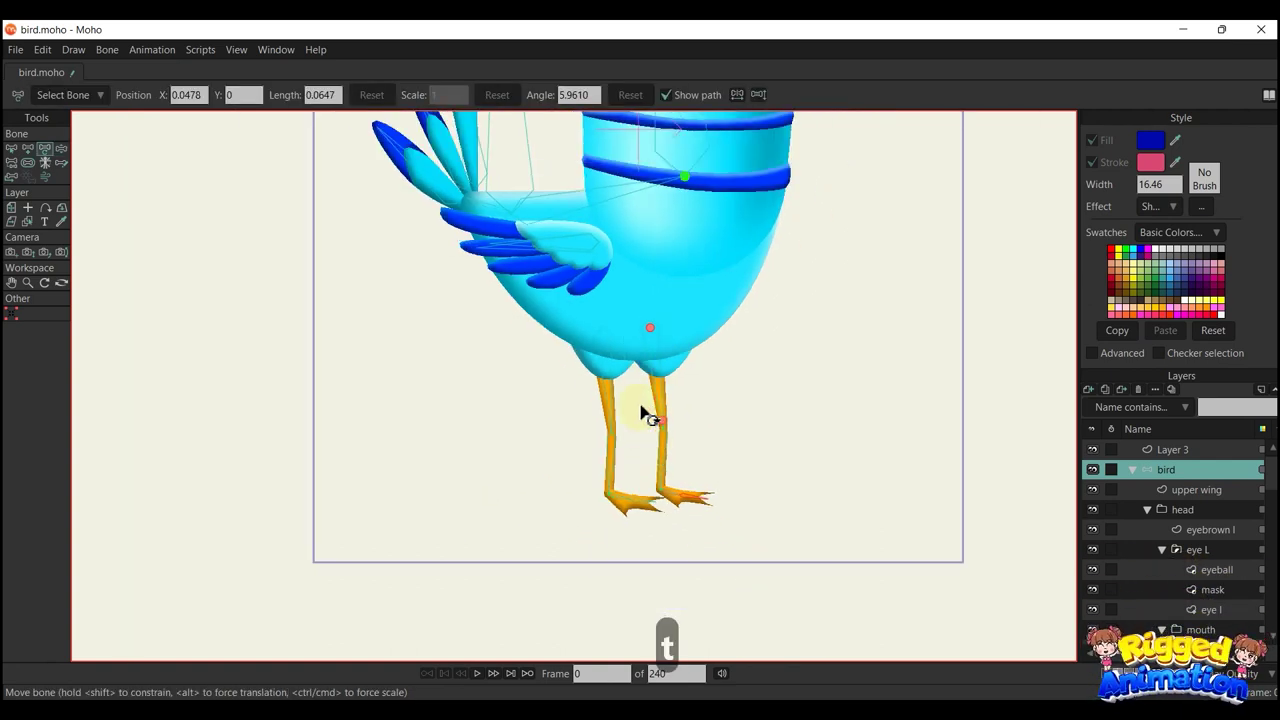
drag(687, 430, 709, 494)
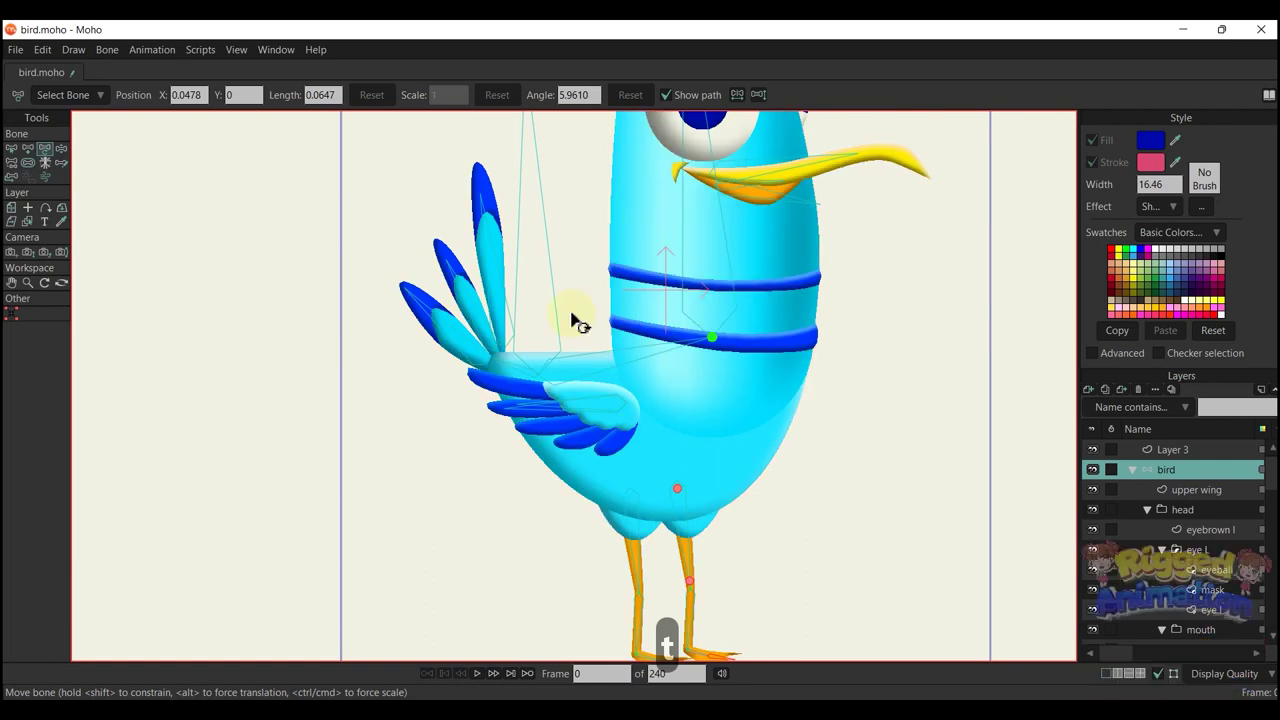
scroll(632, 400, up, 4)
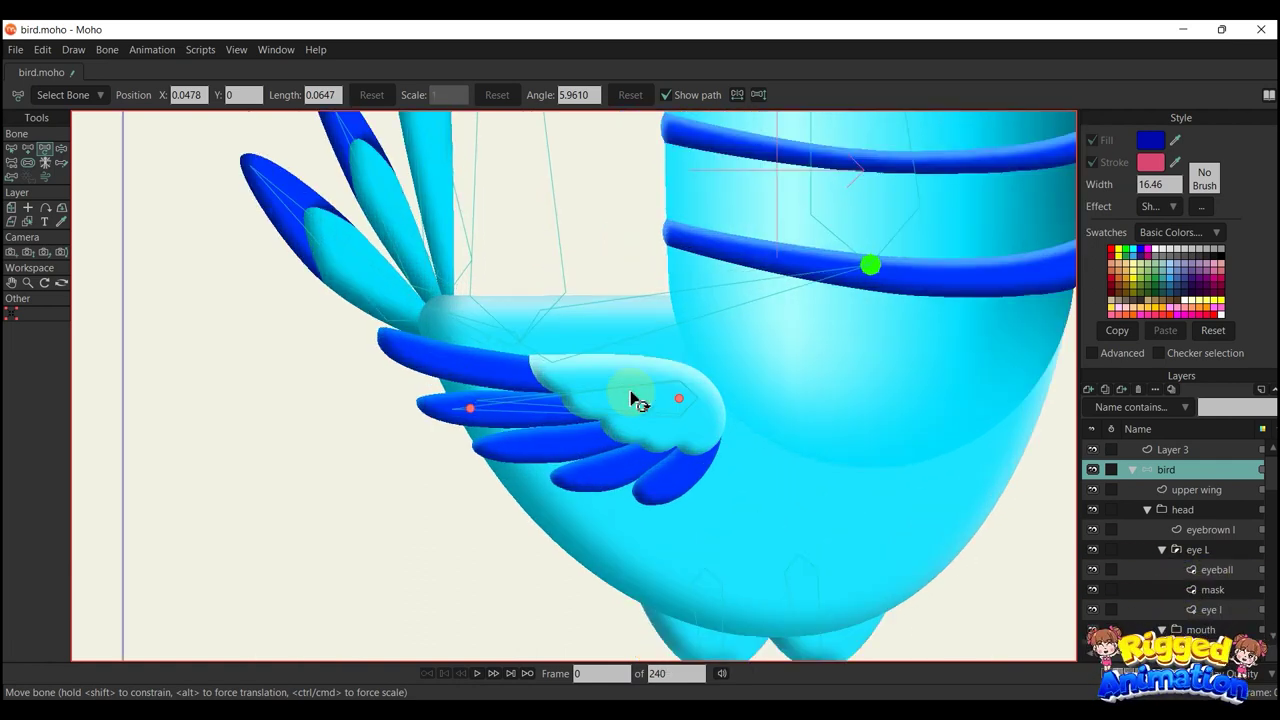
click(471, 408)
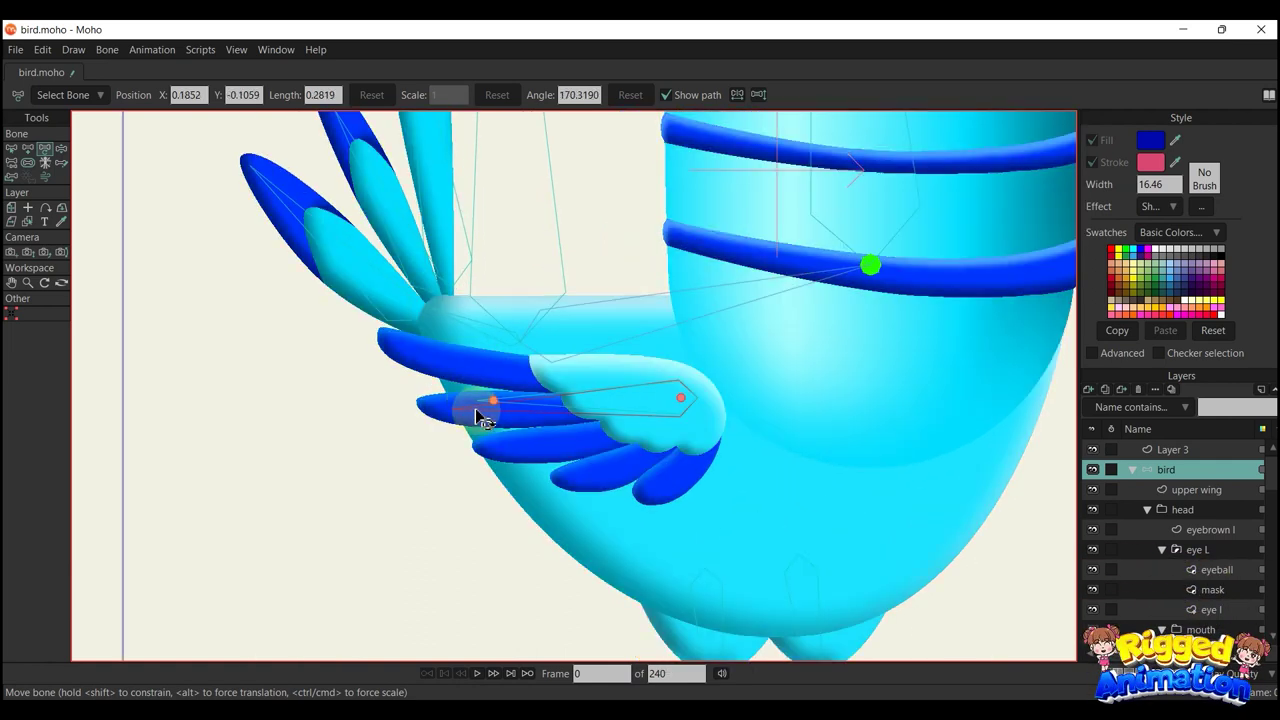
ctrl+alt+click(466, 405)
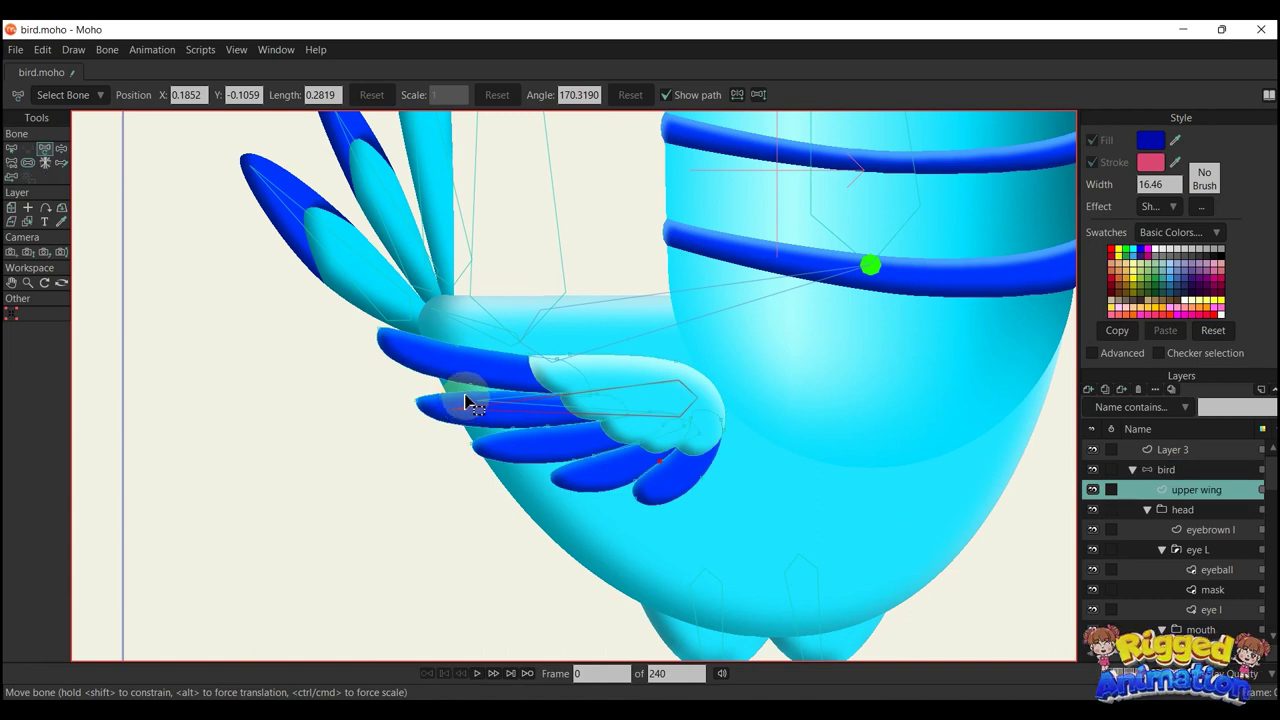
key(i)
mouse_move(386, 277)
mouse_down()
mouse_move(281, 414)
mouse_move(551, 626)
mouse_move(372, 186)
mouse_move(26, 286)
mouse_move(118, 190)
mouse_up()
click(247, 95)
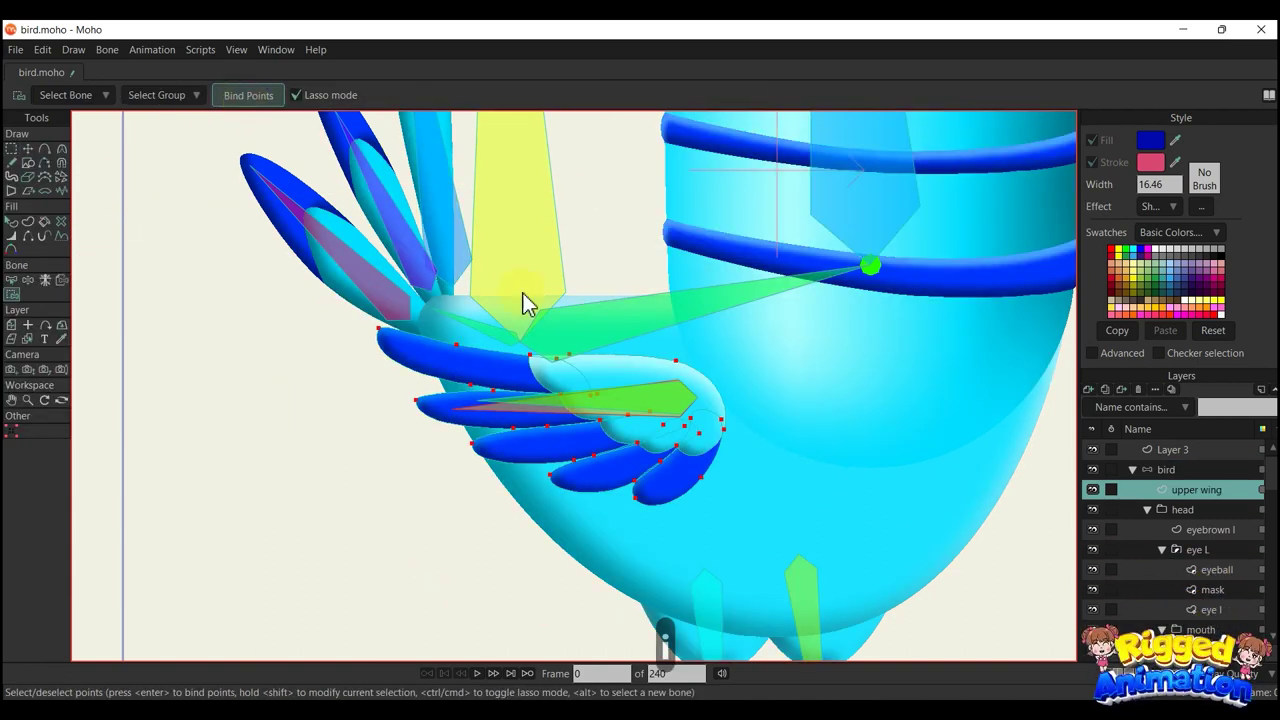
key(b)
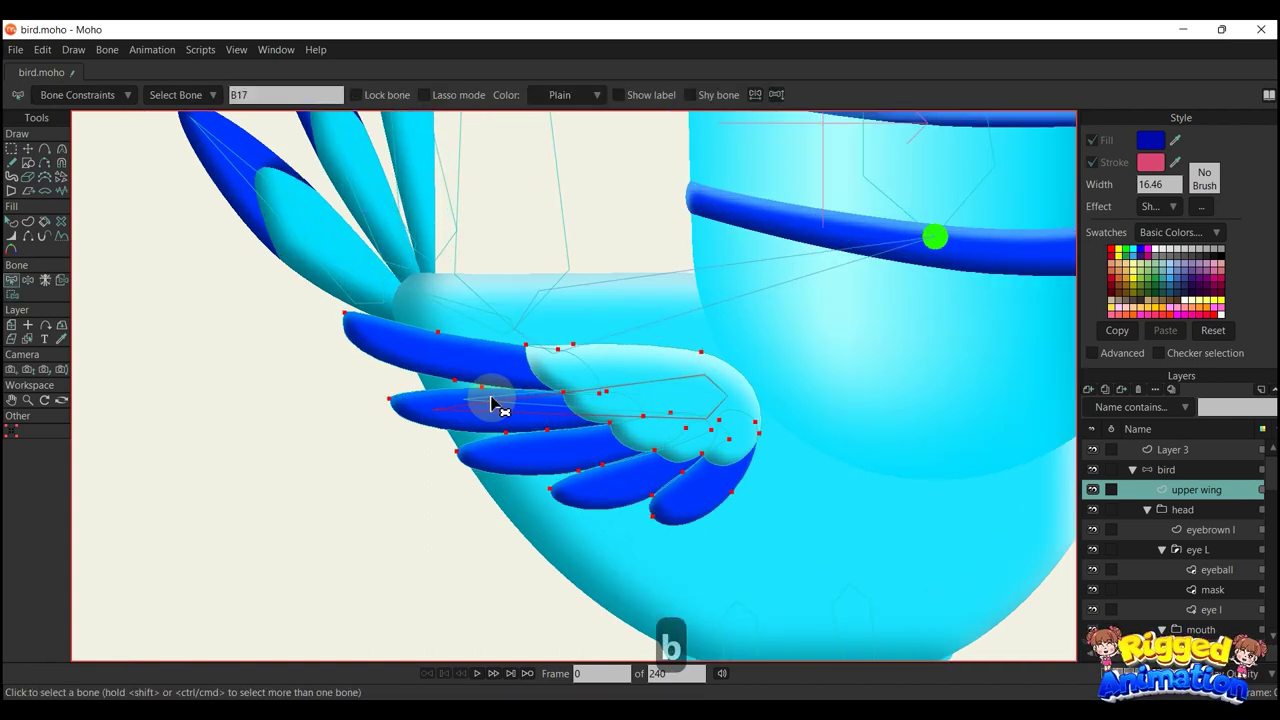
Bind all points of the lower wing layer to the second wing bone, B18
click(495, 405)
scroll(1235, 590, down, 5)
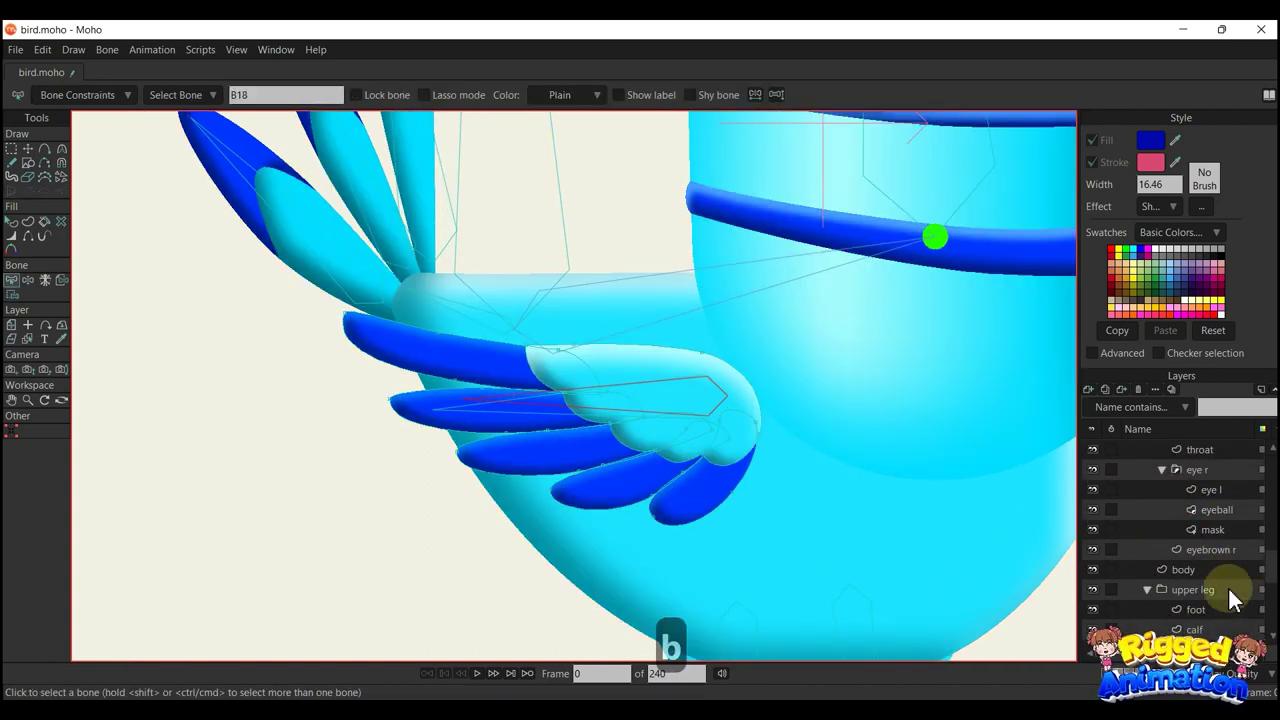
scroll(1210, 592, down, 3)
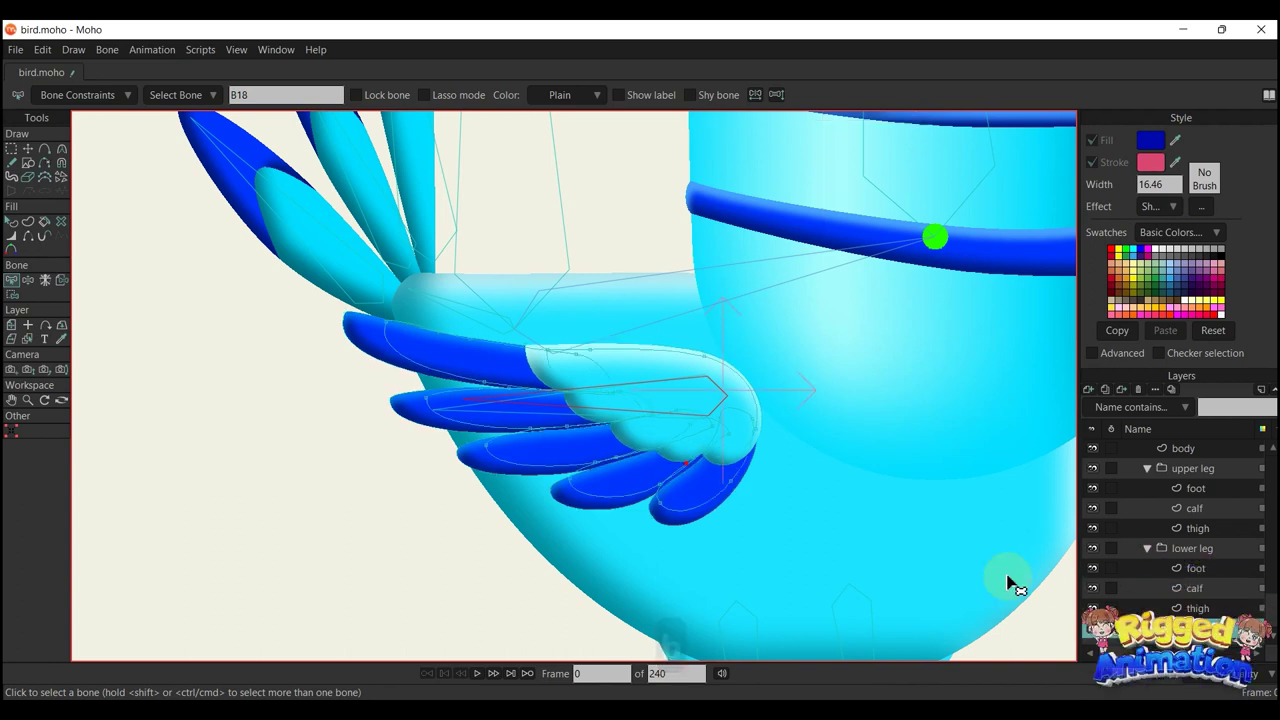
key(g)
mouse_move(400, 282)
mouse_down()
mouse_move(400, 486)
mouse_move(843, 543)
mouse_move(105, 275)
mouse_move(145, 314)
mouse_up()
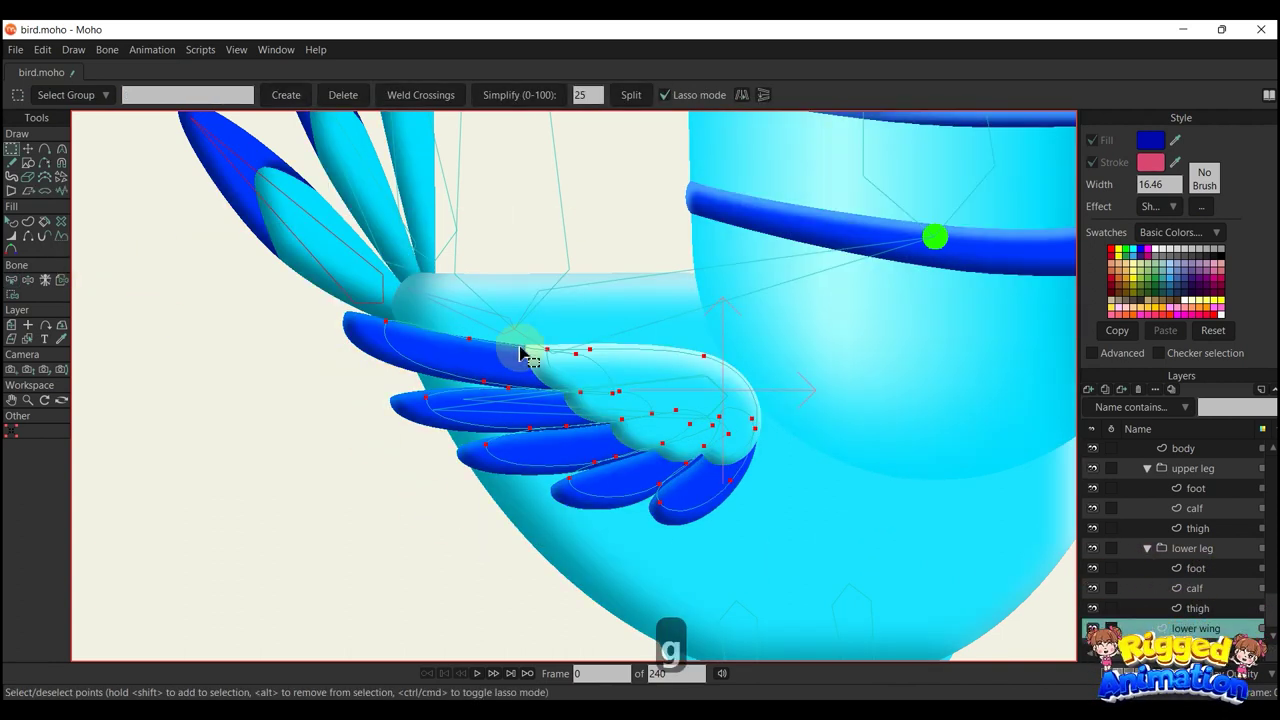
scroll(583, 368, up, 1)
key(b)
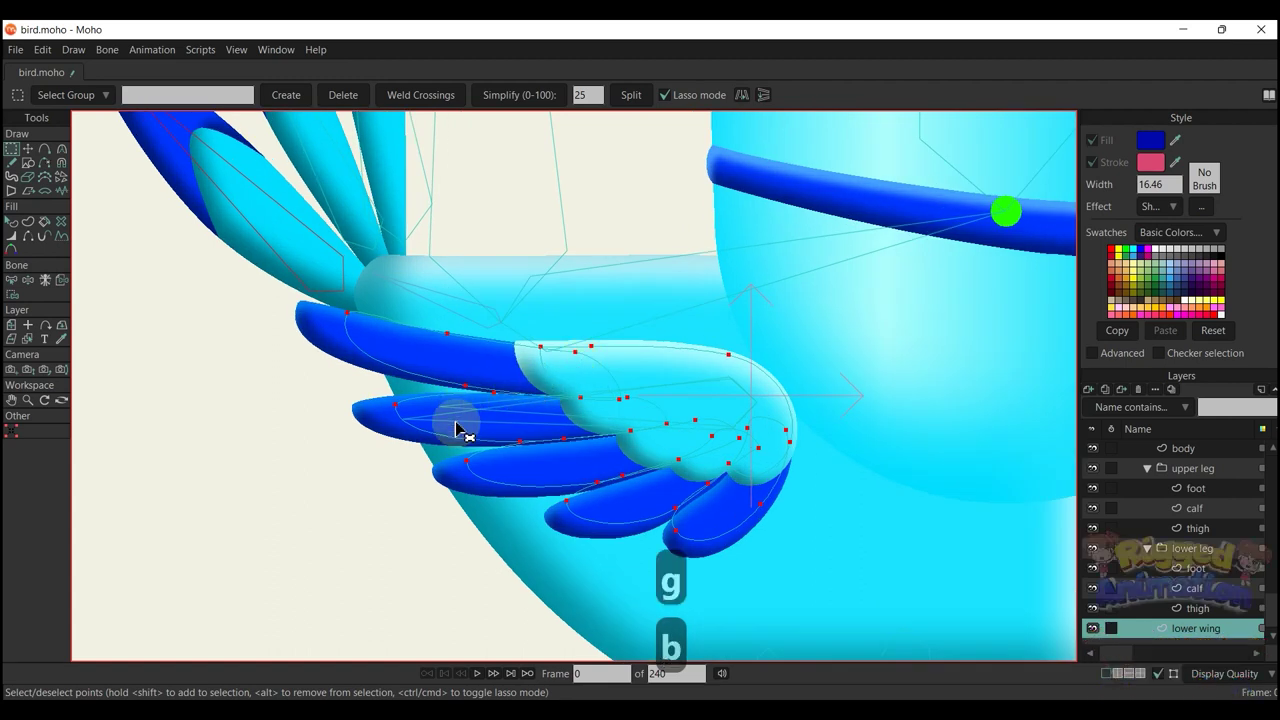
click(456, 408)
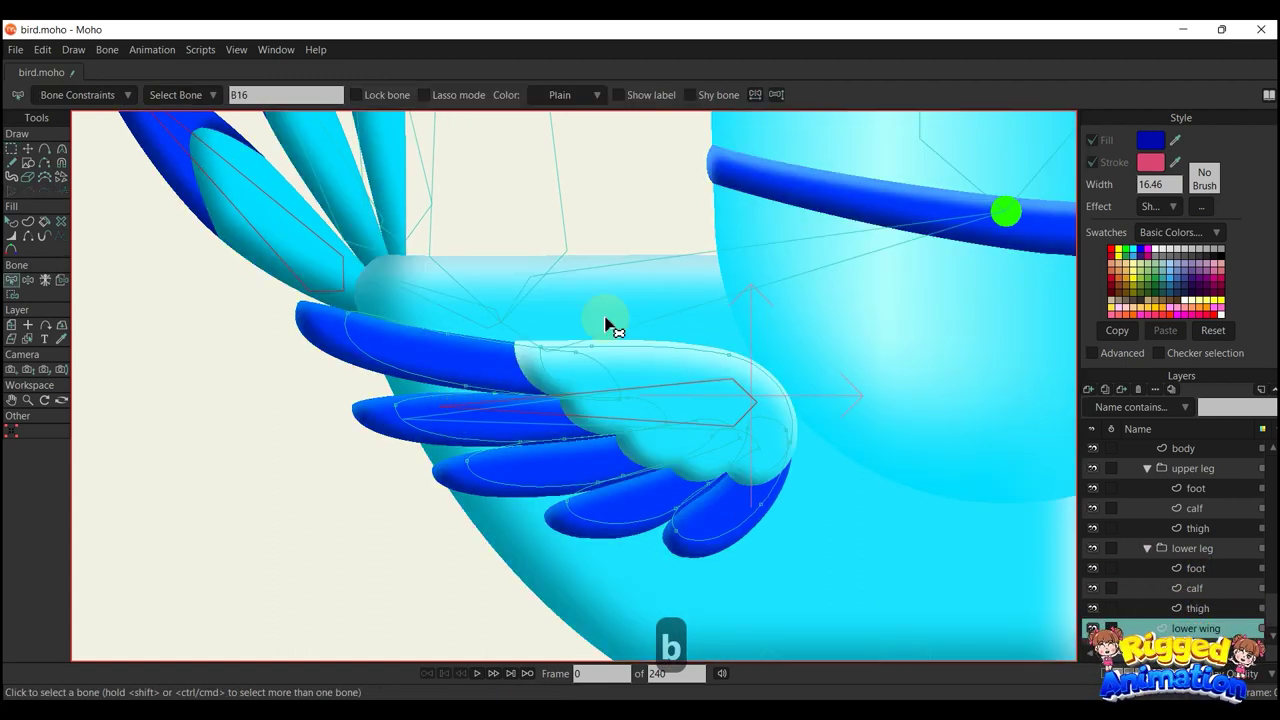
click(604, 322)
click(464, 406)
scroll(465, 410, down, 3)
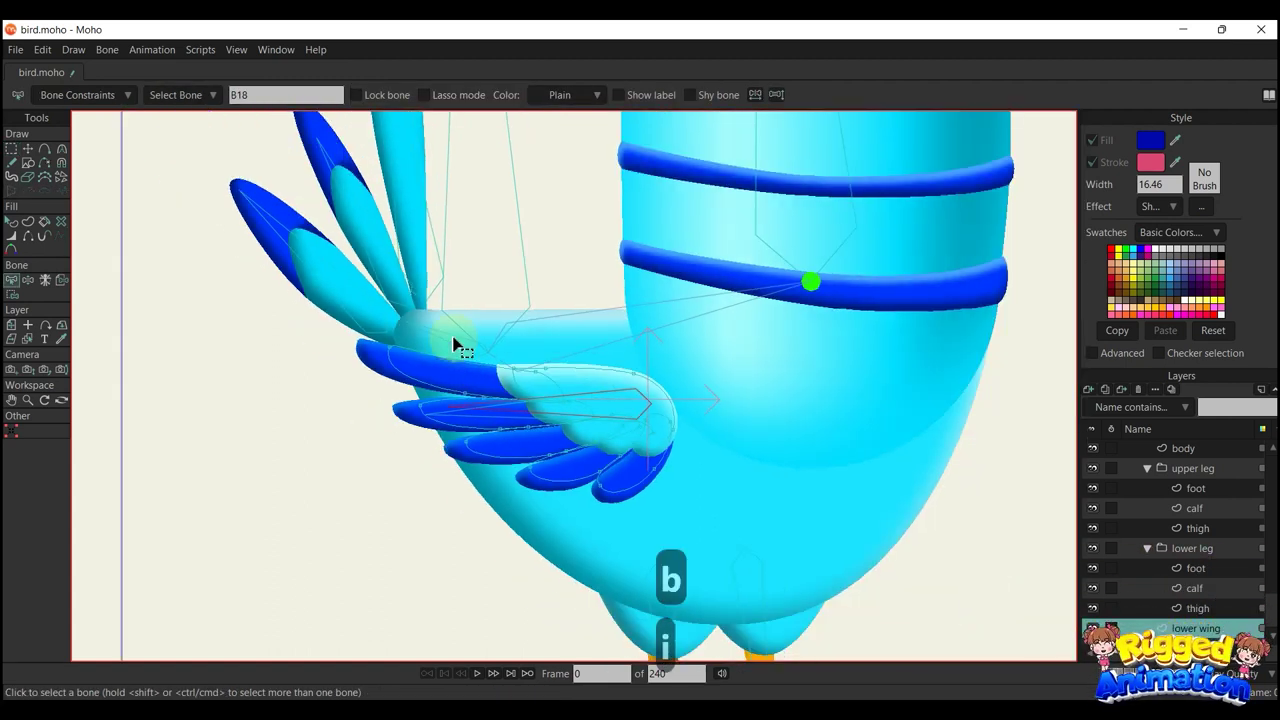
key(i)
mouse_move(335, 352)
mouse_down()
mouse_move(646, 551)
mouse_move(345, 335)
mouse_up()
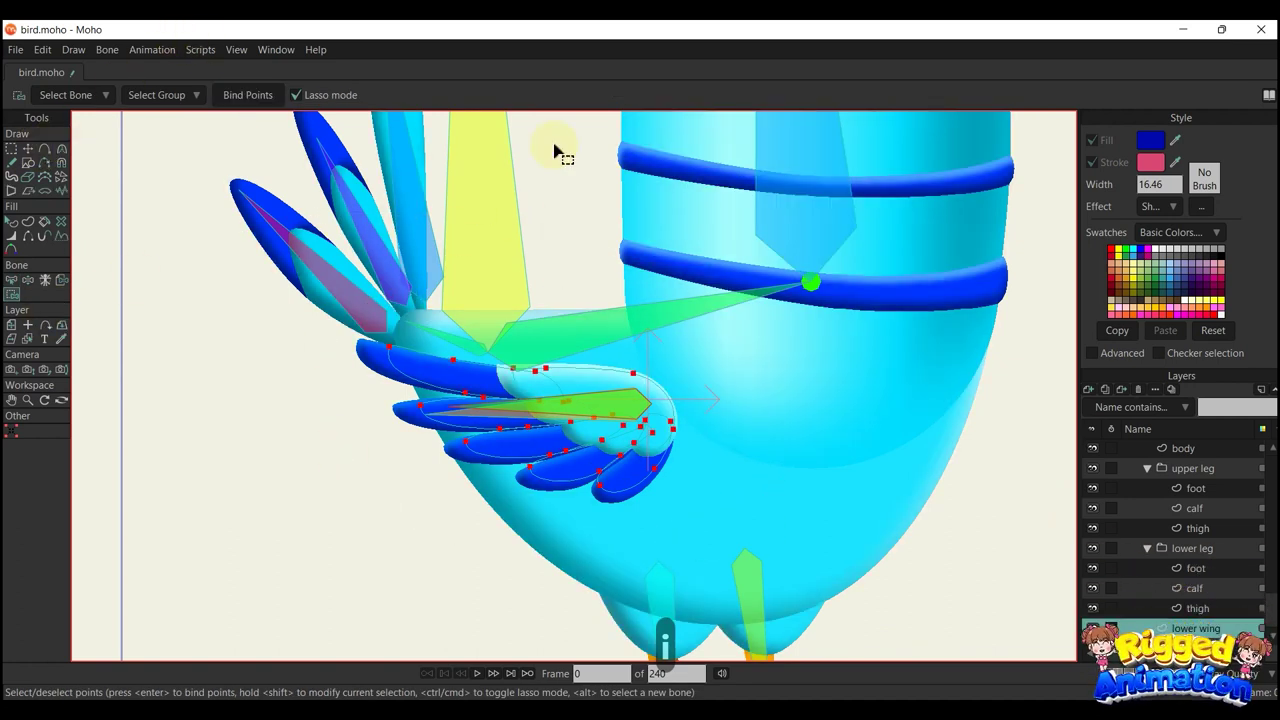
In the bird bone layer, set the bone strength of the eye control bones beside the head and the beak bones to 0
scroll(926, 423, down, 3)
scroll(1194, 481, up, 3)
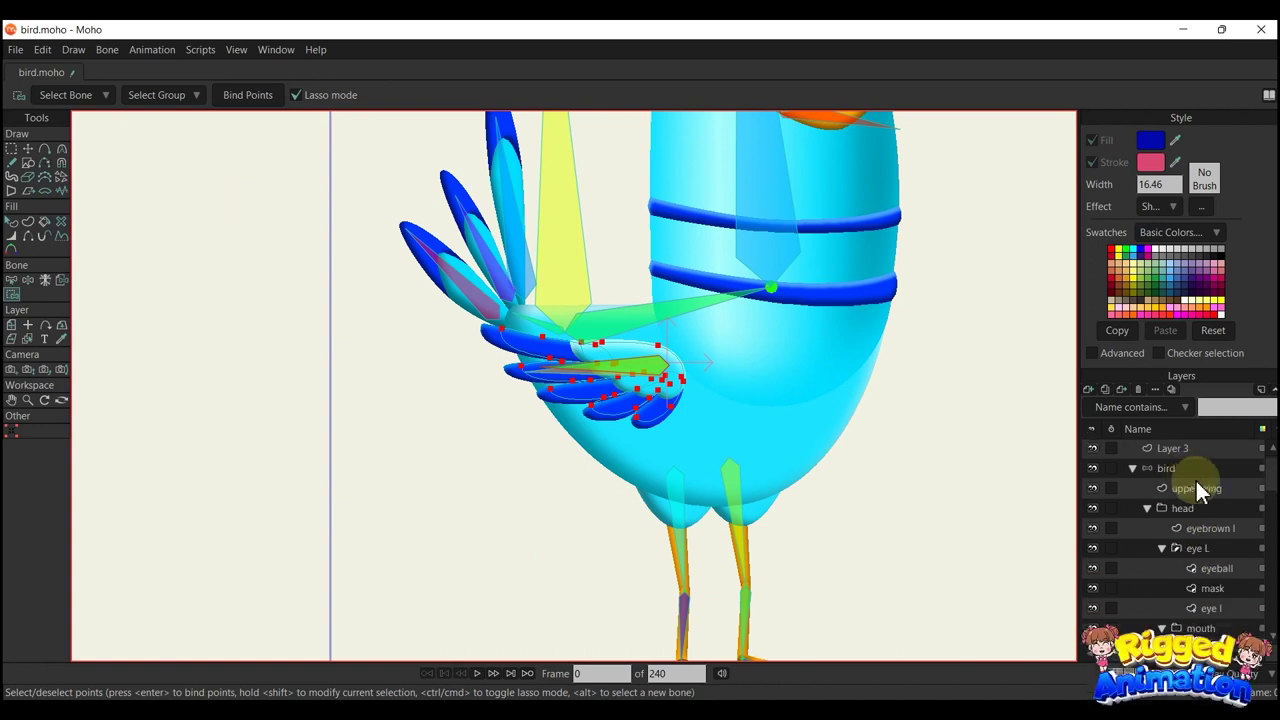
click(1166, 470)
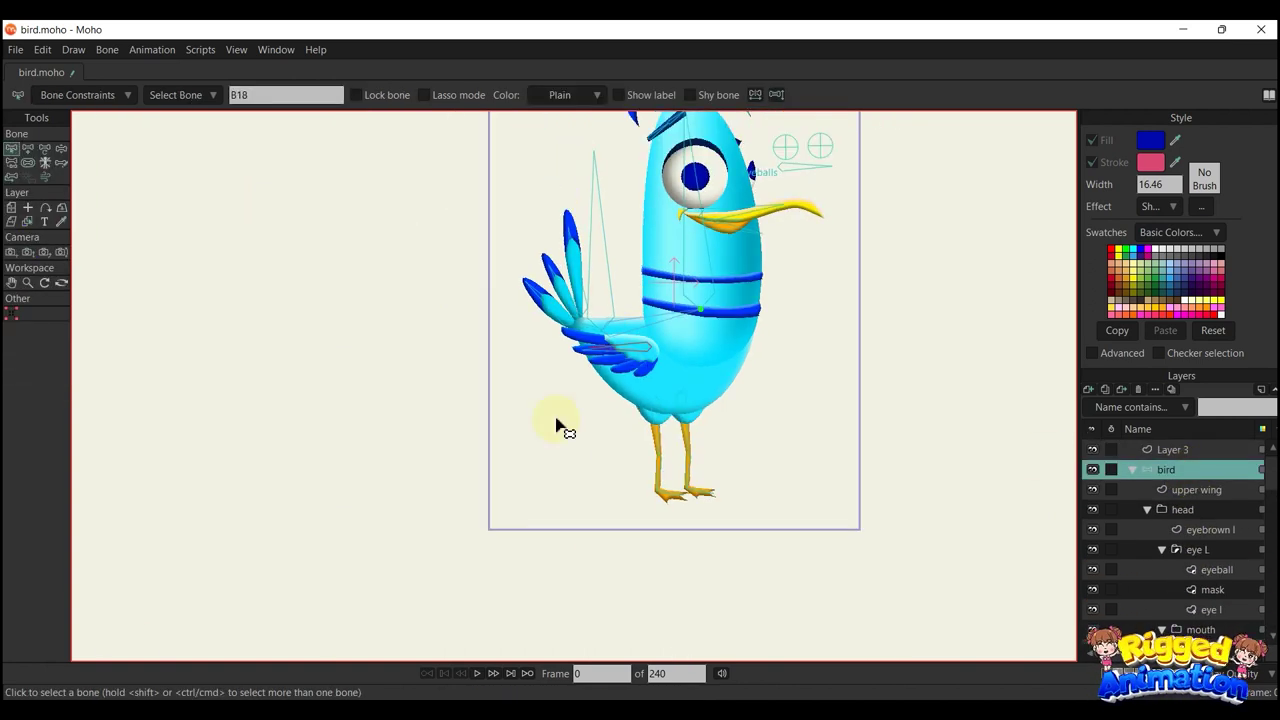
key(z)
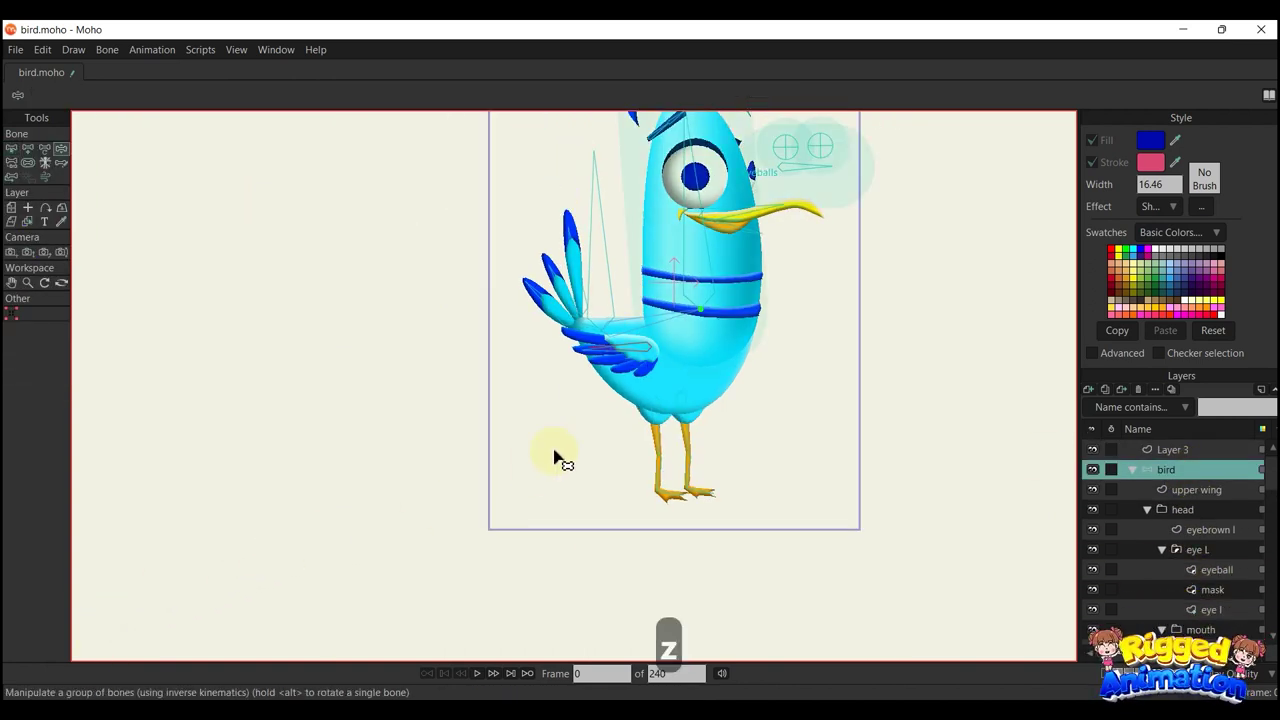
scroll(786, 197, up, 5)
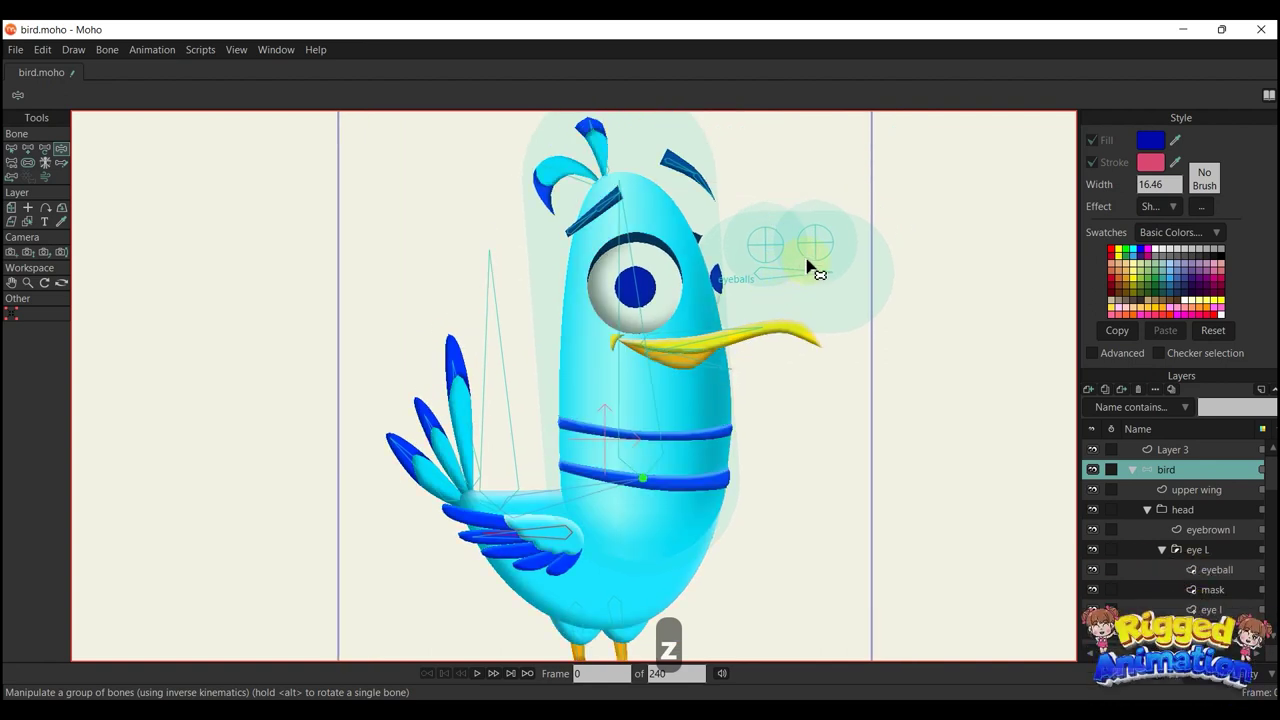
key(s)
click(757, 254)
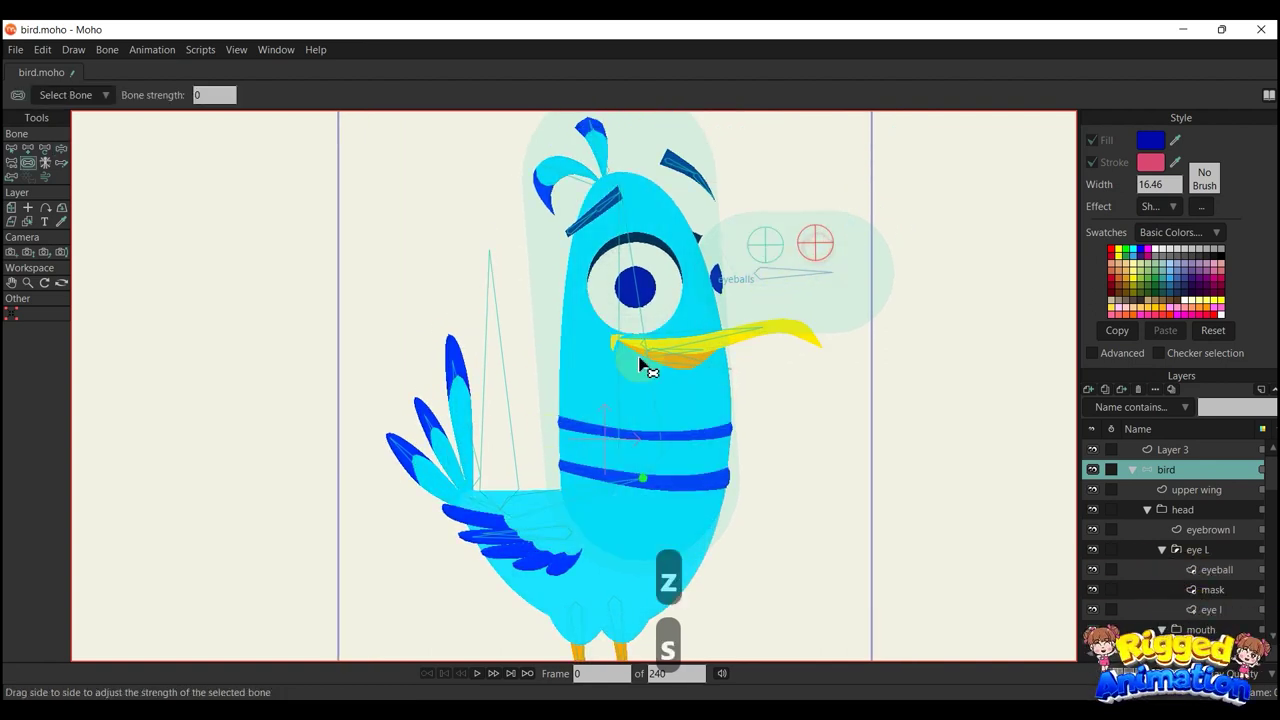
drag(798, 277, 614, 371)
drag(695, 349, 740, 300)
Test opening the beak by moving the upper and lower beak bones with Manipulate Bones
key(z)
scroll(718, 366, up, 3)
scroll(735, 349, down, 2)
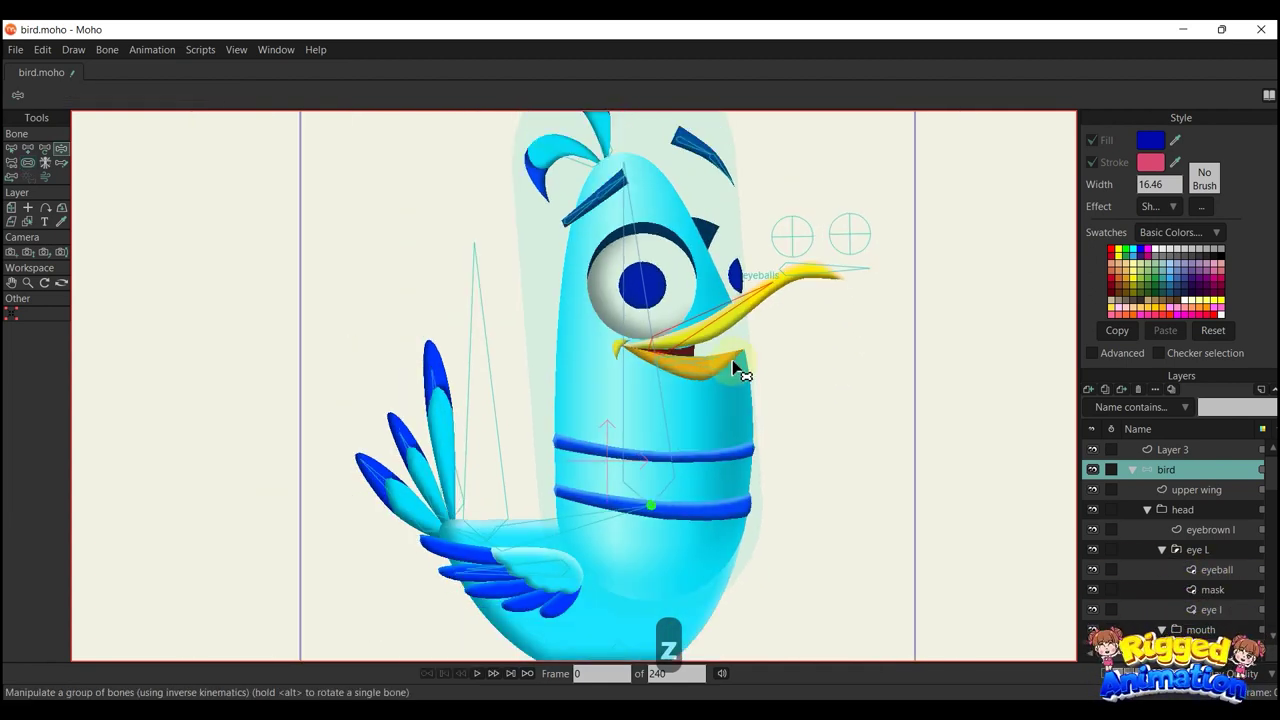
drag(733, 363, 738, 408)
drag(739, 319, 744, 341)
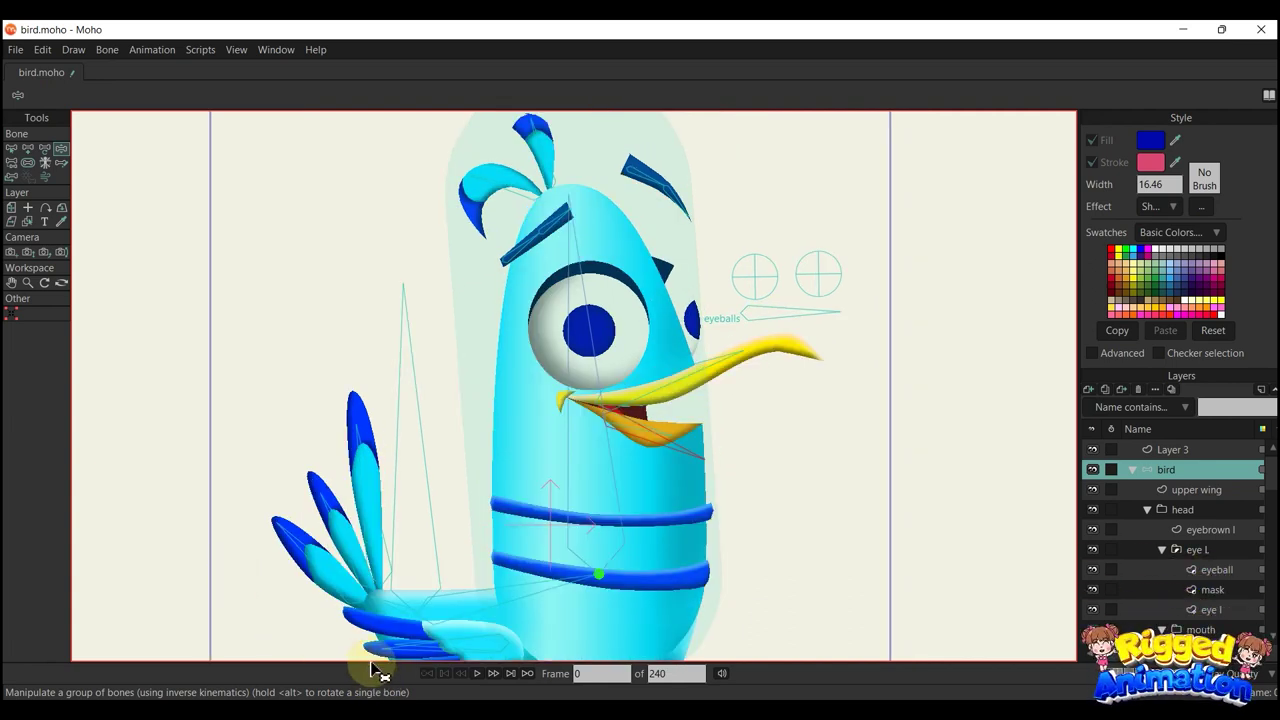
Show the timeline and go to frame 4 with the Transform Bone tool active
click(284, 52)
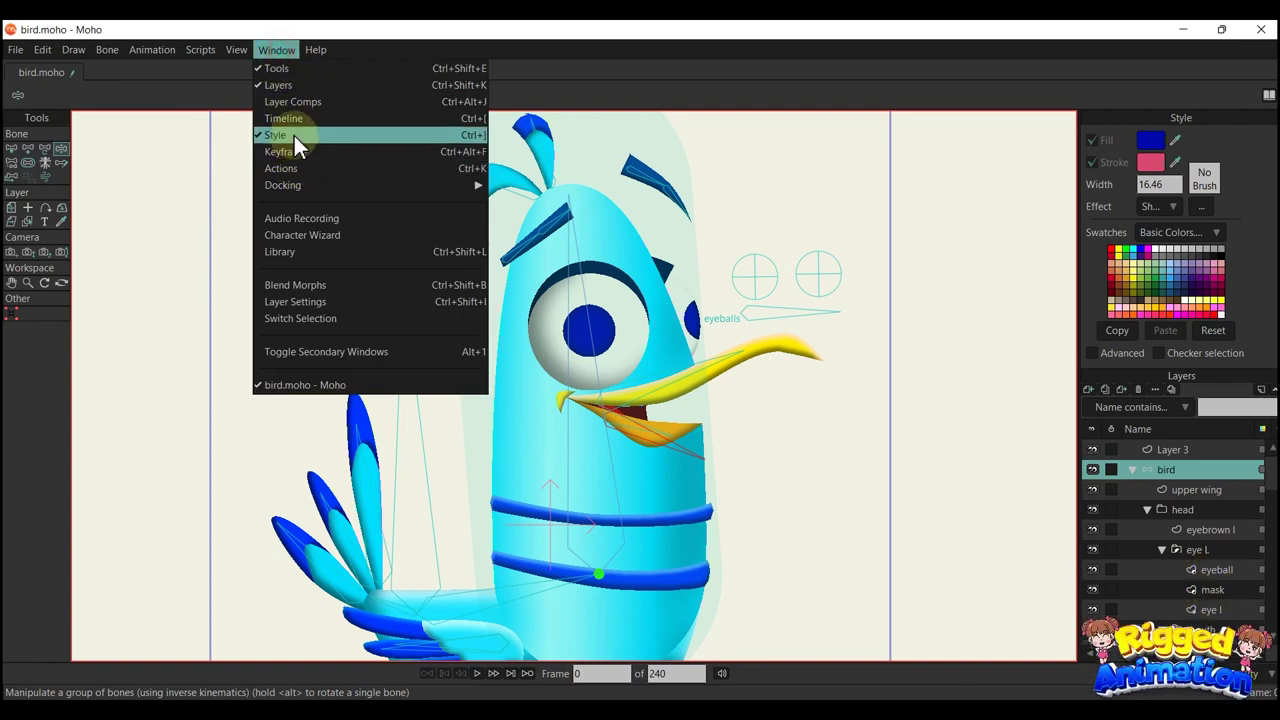
click(481, 353)
key(t)
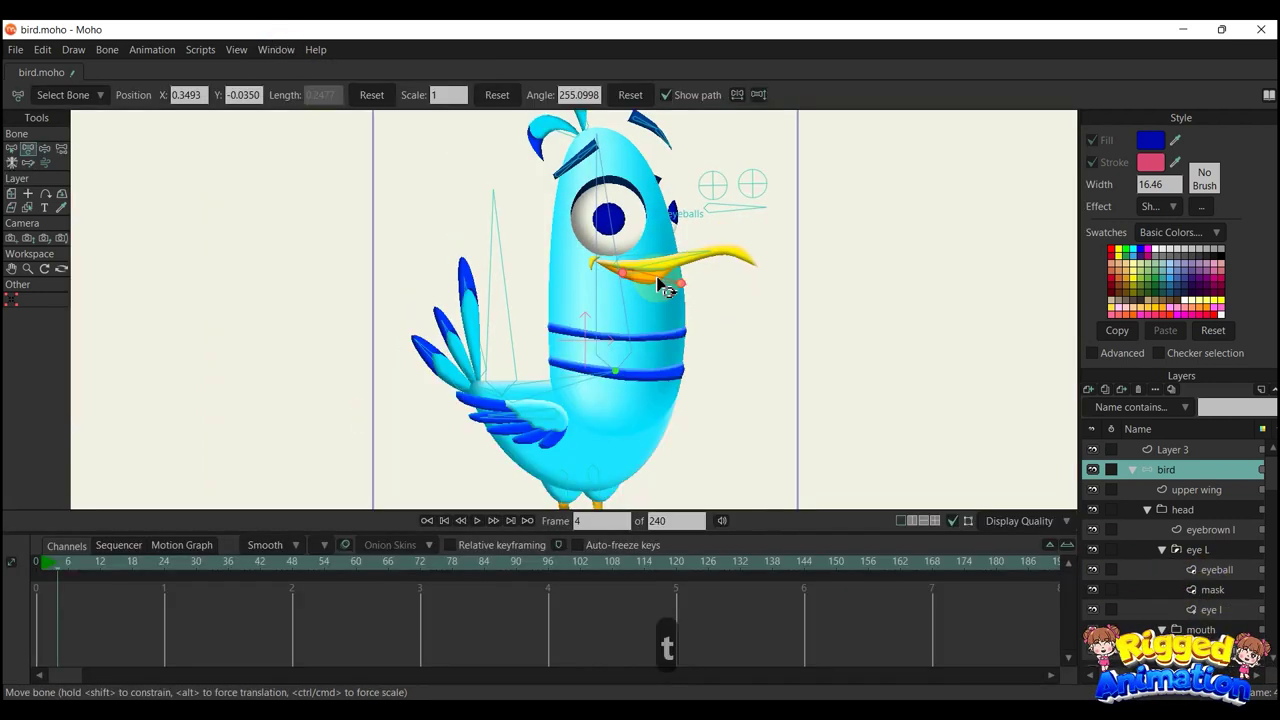
At frame 4, tilt the head bone forward to about 66° and swing the lower beak bone open to about 232°
drag(617, 305, 697, 313)
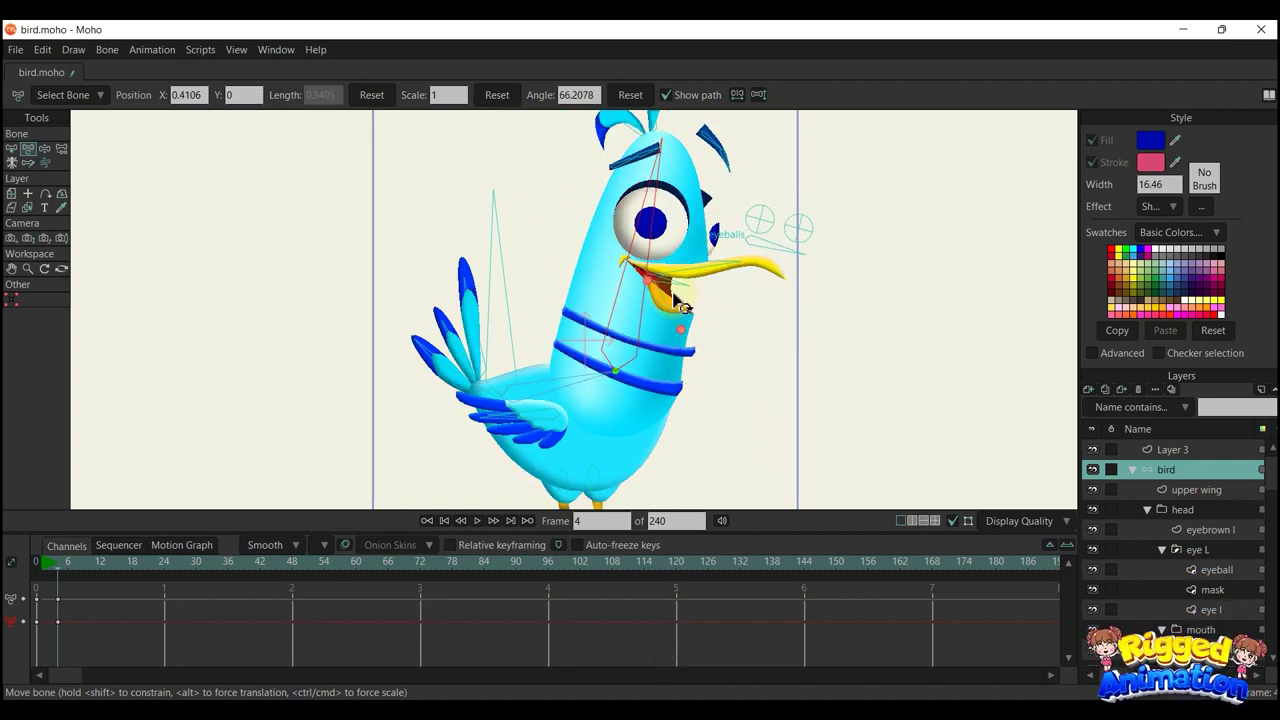
scroll(680, 306, up, 3)
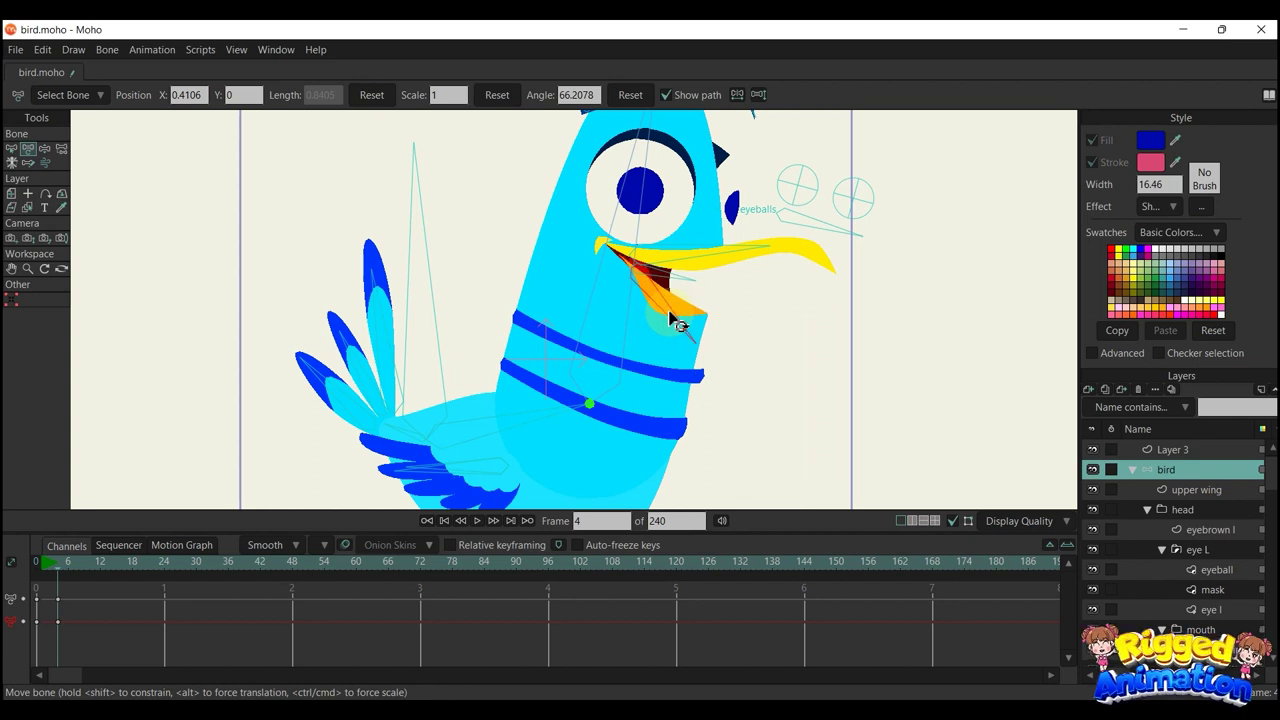
drag(669, 311, 669, 322)
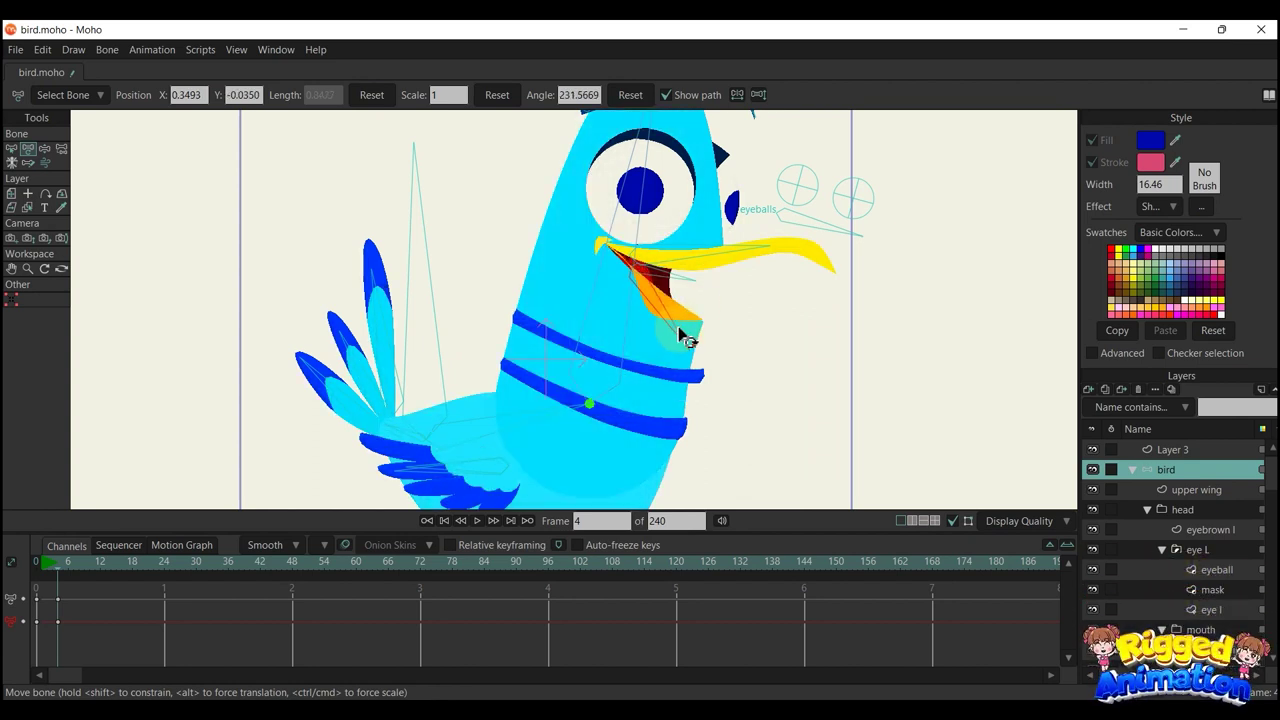
At frame 4, swing the lower beak bone to about 231° and return to frame 0
drag(680, 338, 682, 345)
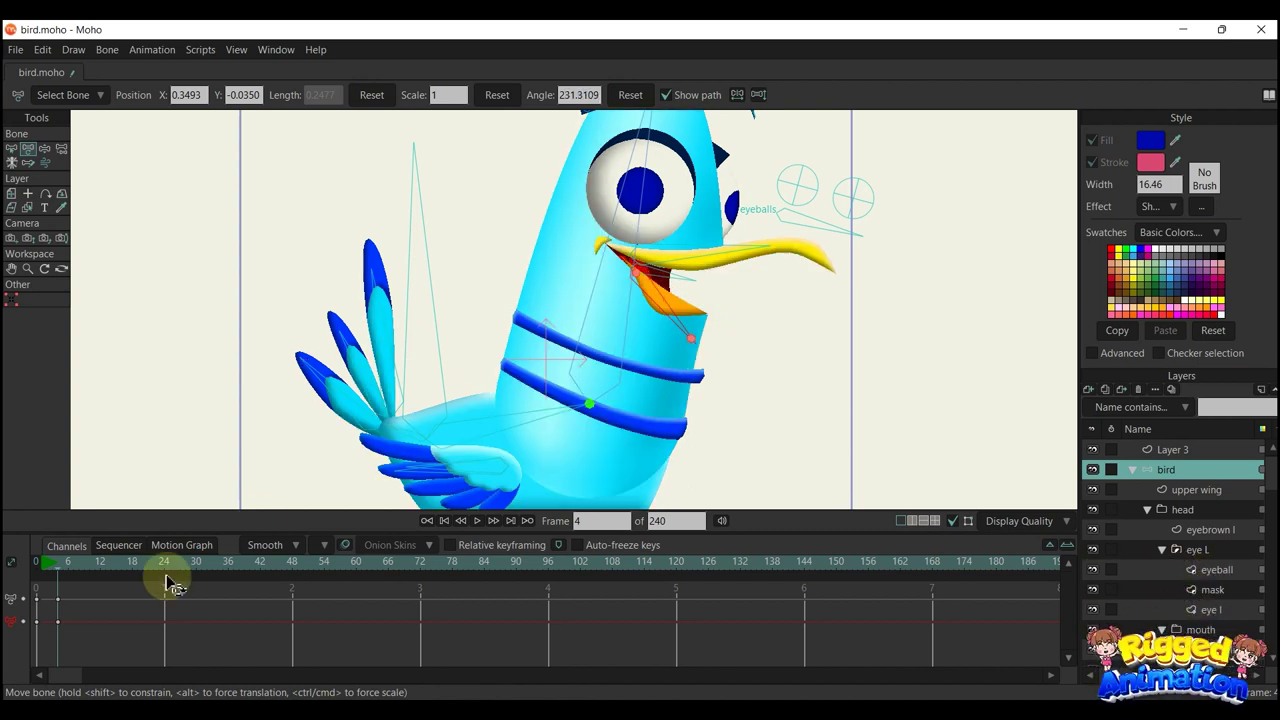
click(36, 562)
On the face layer, add a point to the front edge of the neck just above the upper blue stripe
scroll(693, 314, up, 2)
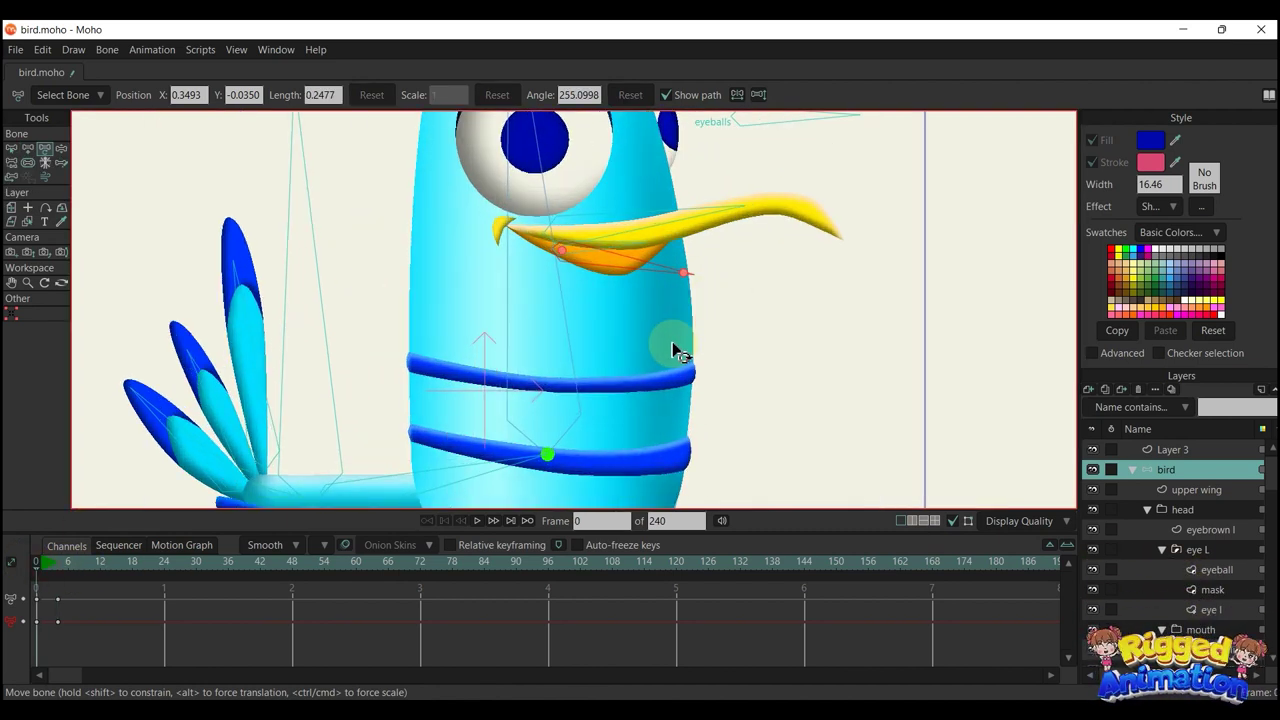
alt+right_click(672, 344)
key(a)
scroll(693, 356, up, 2)
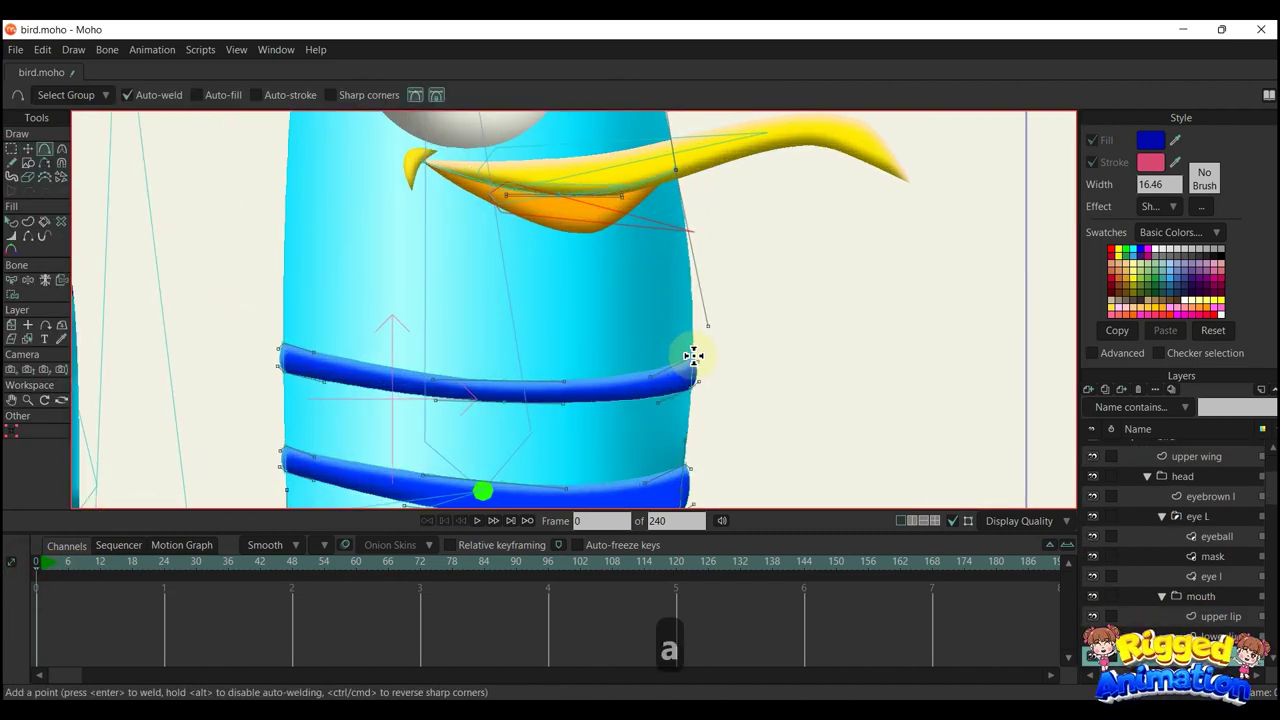
click(694, 347)
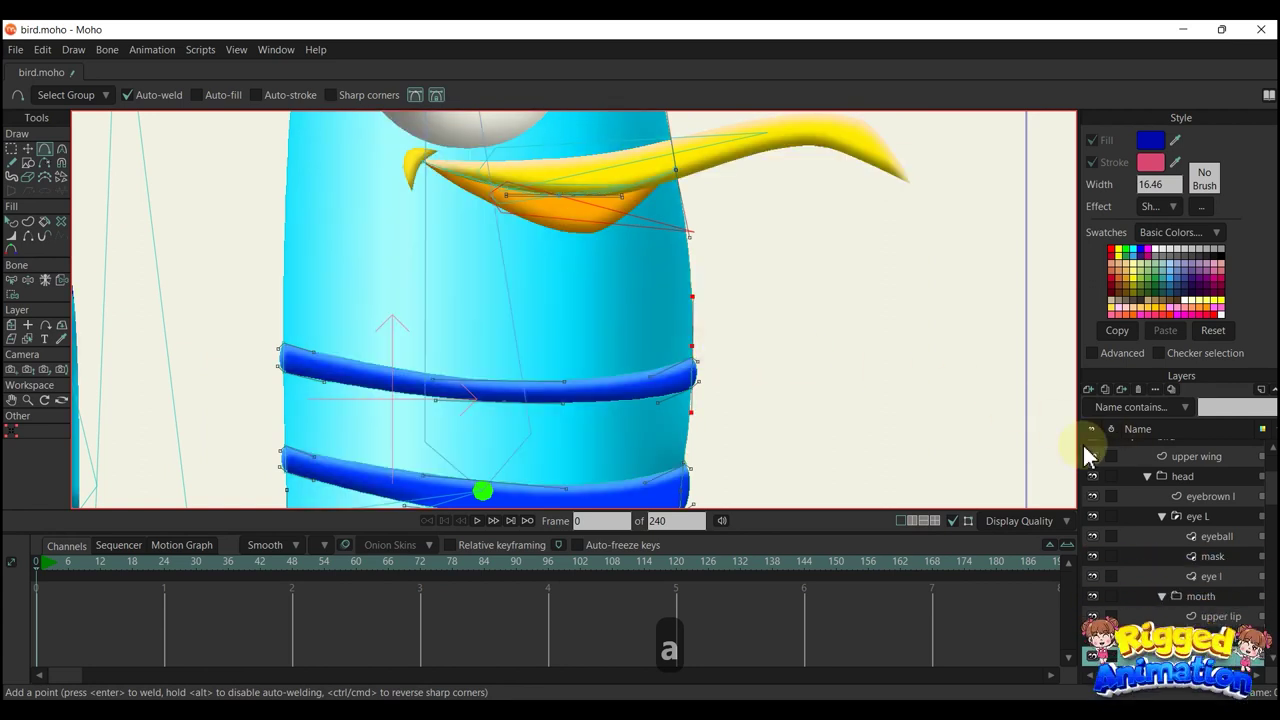
Bind the face layer's neck stripe points and the point at the beak corner to the head bone B3
scroll(590, 325, down, 4)
key(b)
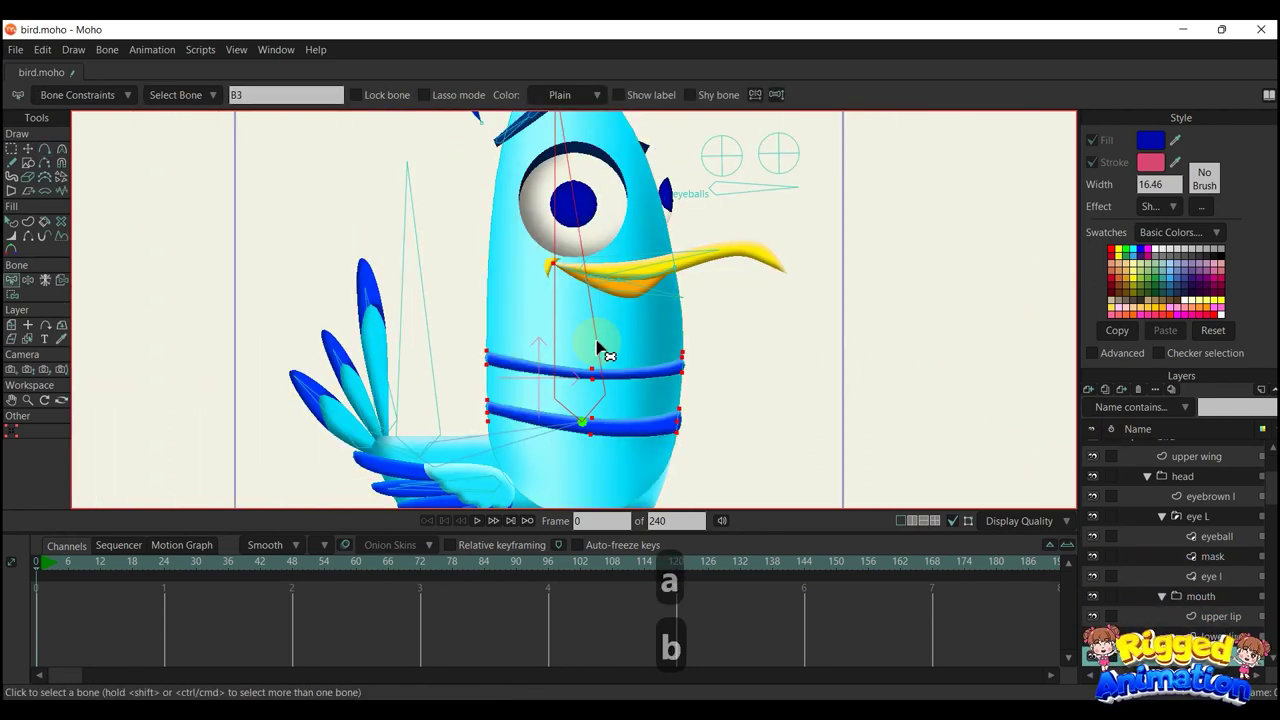
scroll(598, 346, down, 2)
key(i)
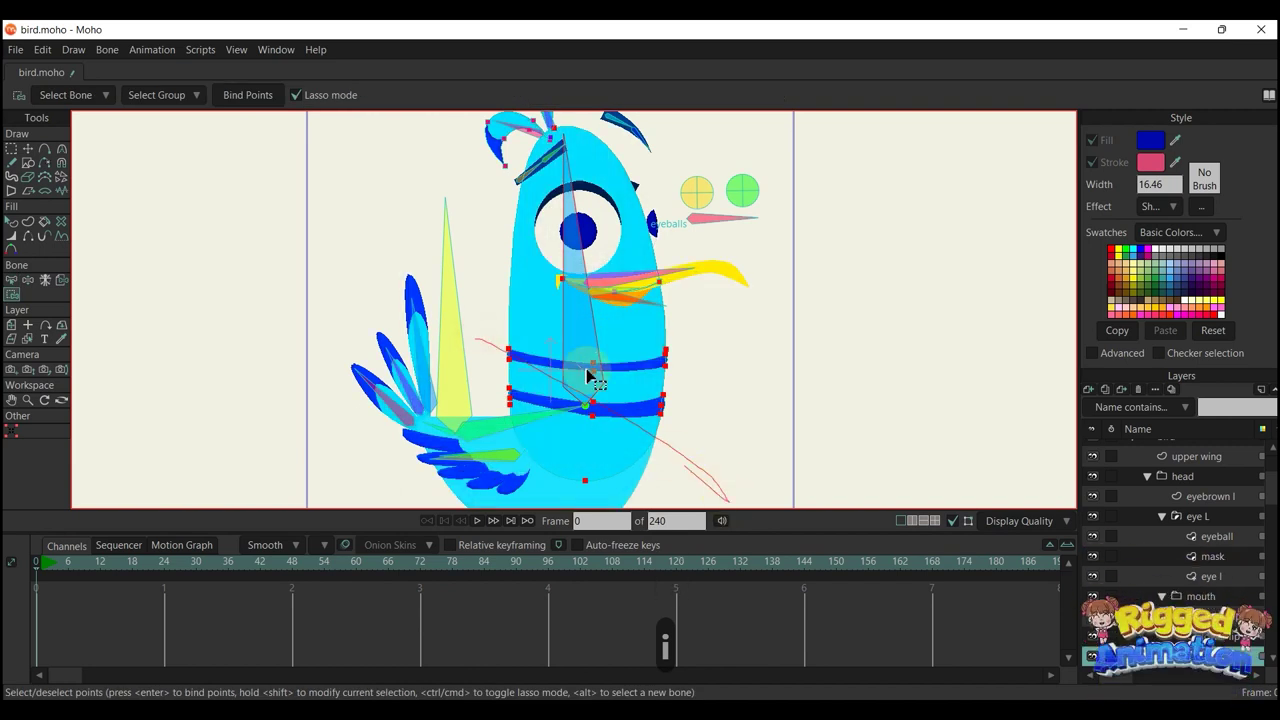
drag(518, 325, 463, 428)
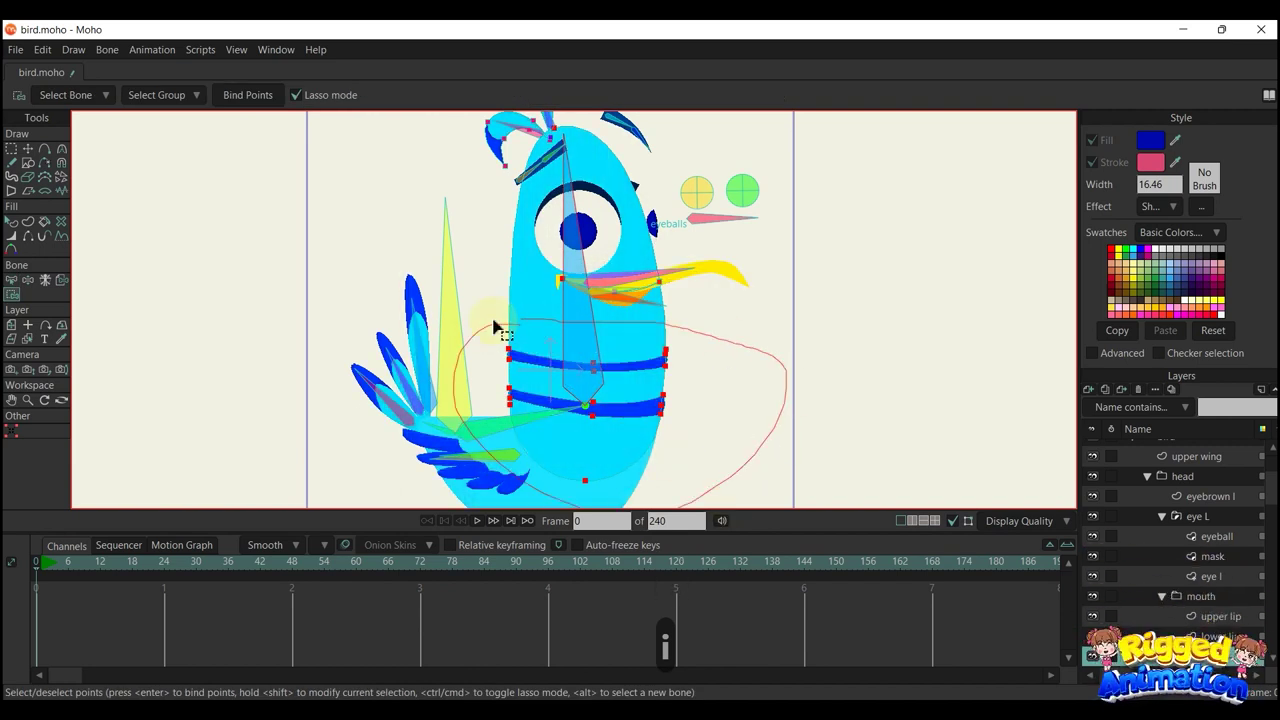
drag(495, 328, 500, 324)
drag(544, 251, 572, 298)
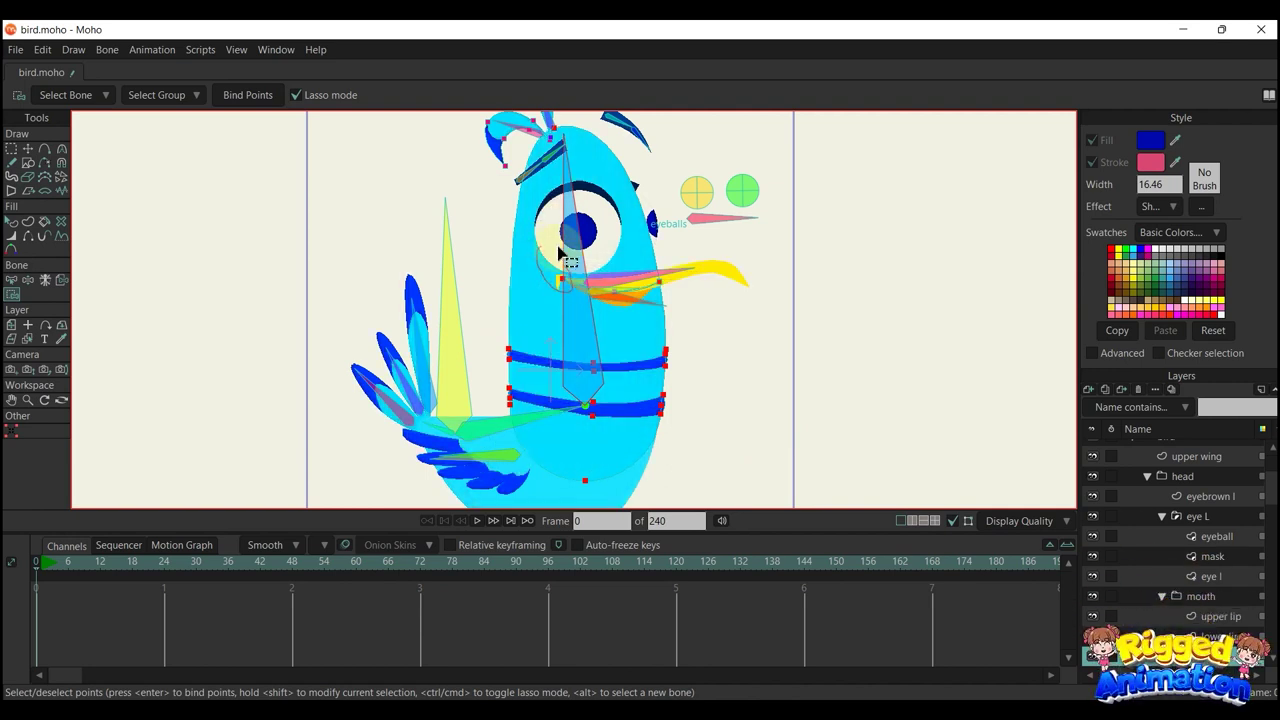
scroll(558, 252, down, 4)
scroll(562, 136, up, 5)
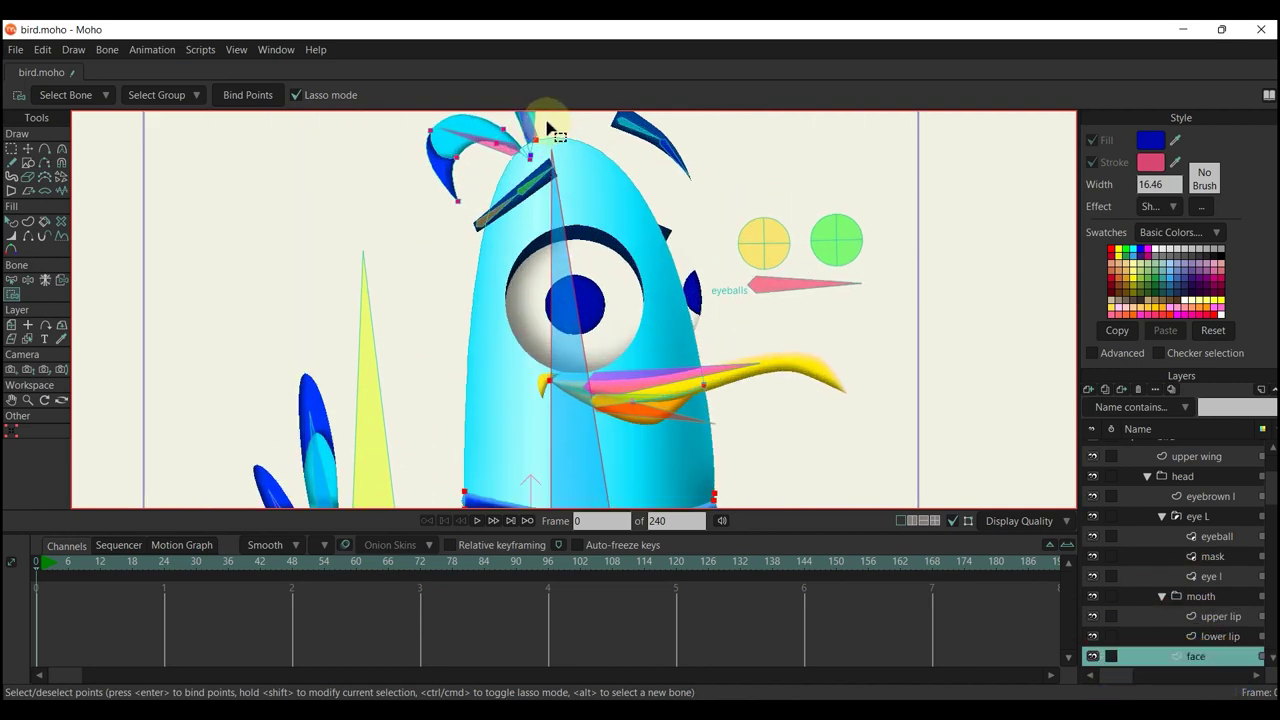
scroll(657, 251, down, 5)
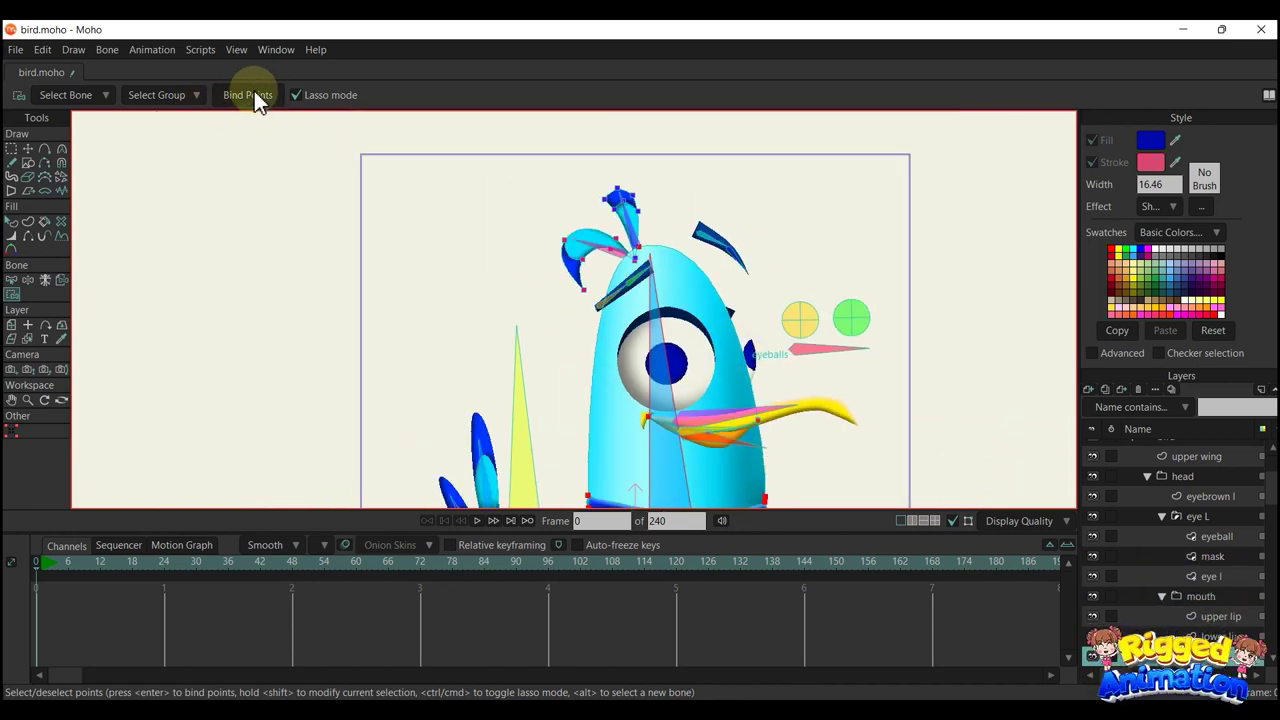
In the bird bone layer, test the lower beak bone's swing against the neck at frame 4 and return to frame 0
scroll(793, 360, up, 4)
key(a)
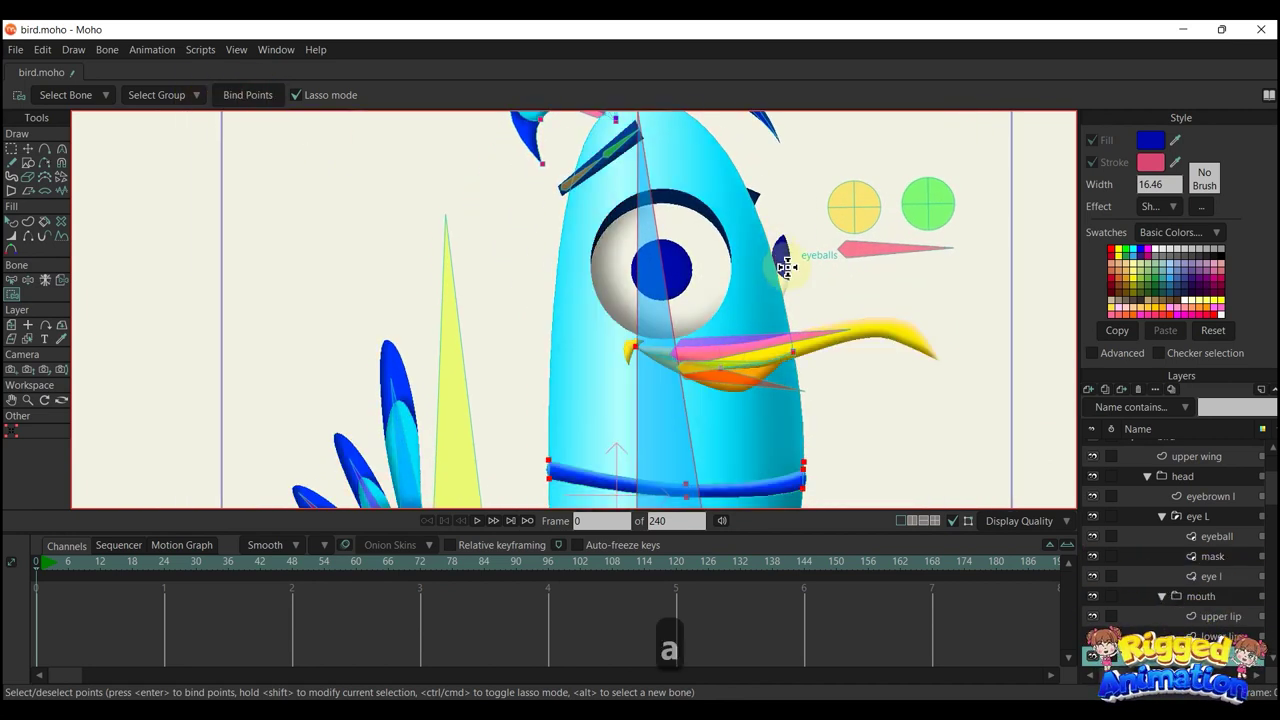
scroll(1202, 488, up, 2)
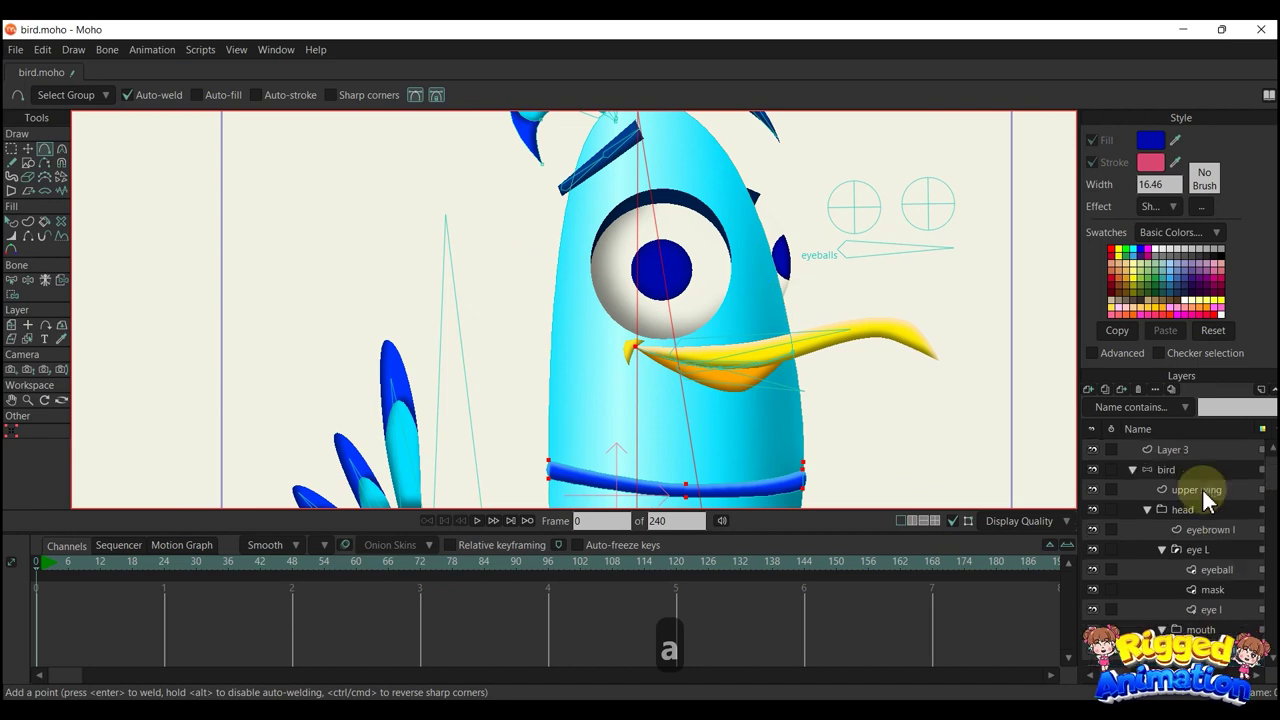
click(1180, 471)
click(57, 565)
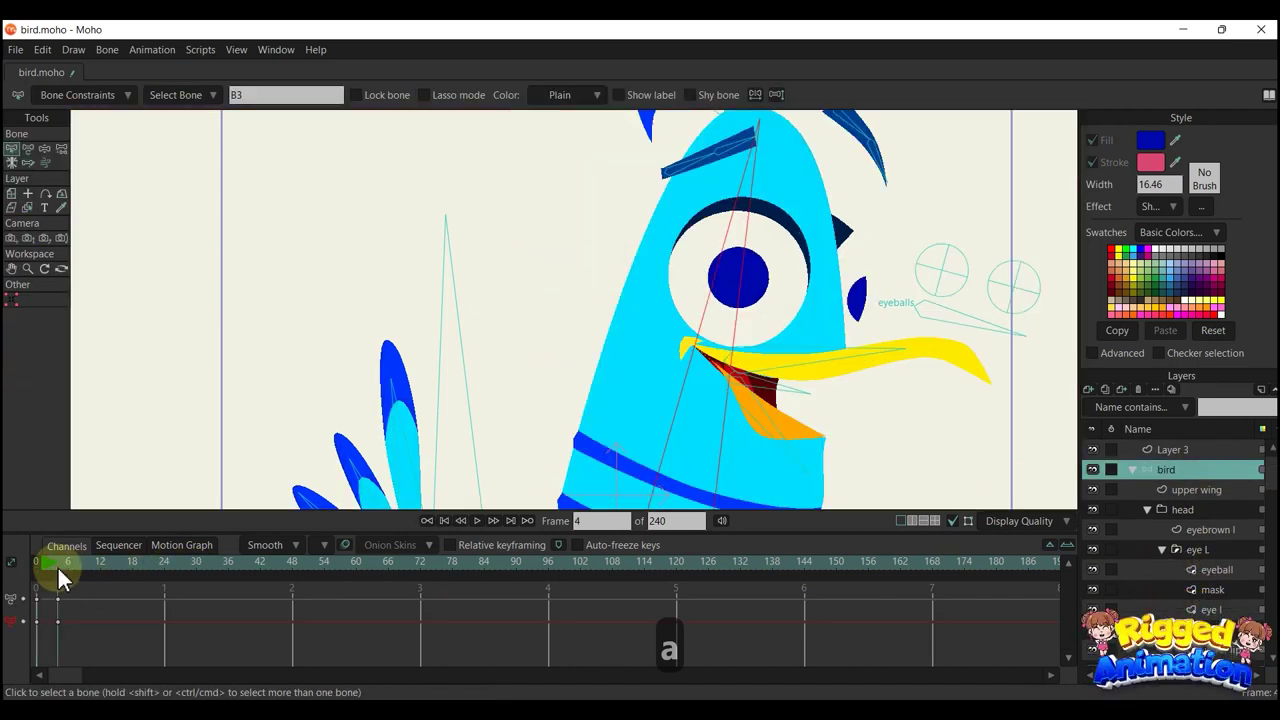
scroll(743, 318, down, 3)
key(t)
scroll(752, 322, up, 2)
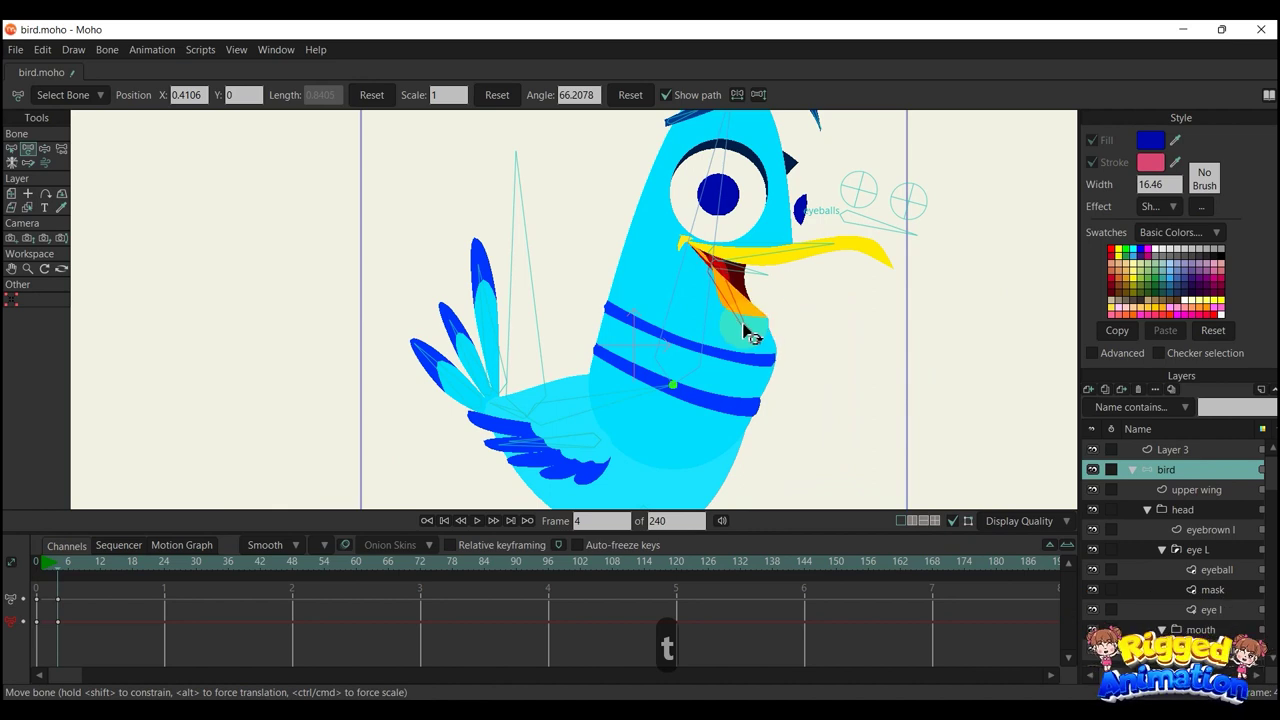
drag(743, 326, 731, 340)
click(36, 563)
On the face layer, add a point to the front edge of the neck between the two blue stripes
scroll(668, 390, up, 3)
key(a)
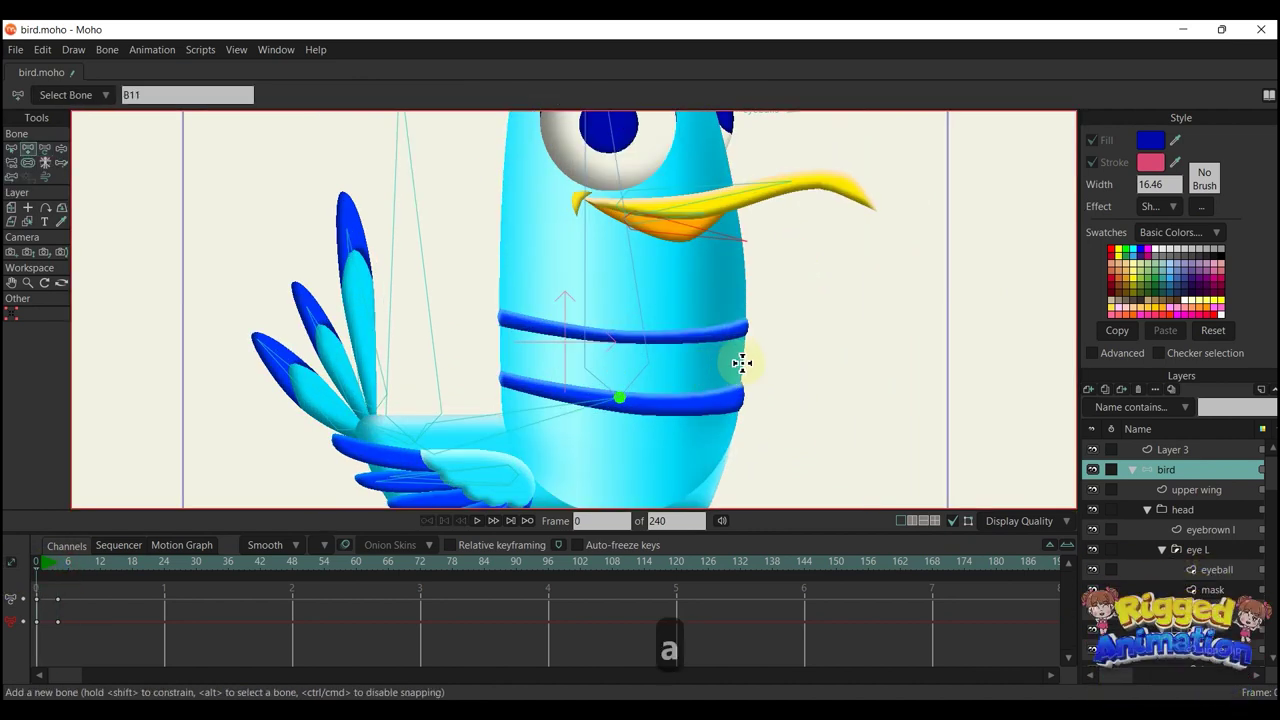
scroll(741, 364, up, 2)
scroll(745, 360, up, 1)
ctrl+alt+click(740, 358)
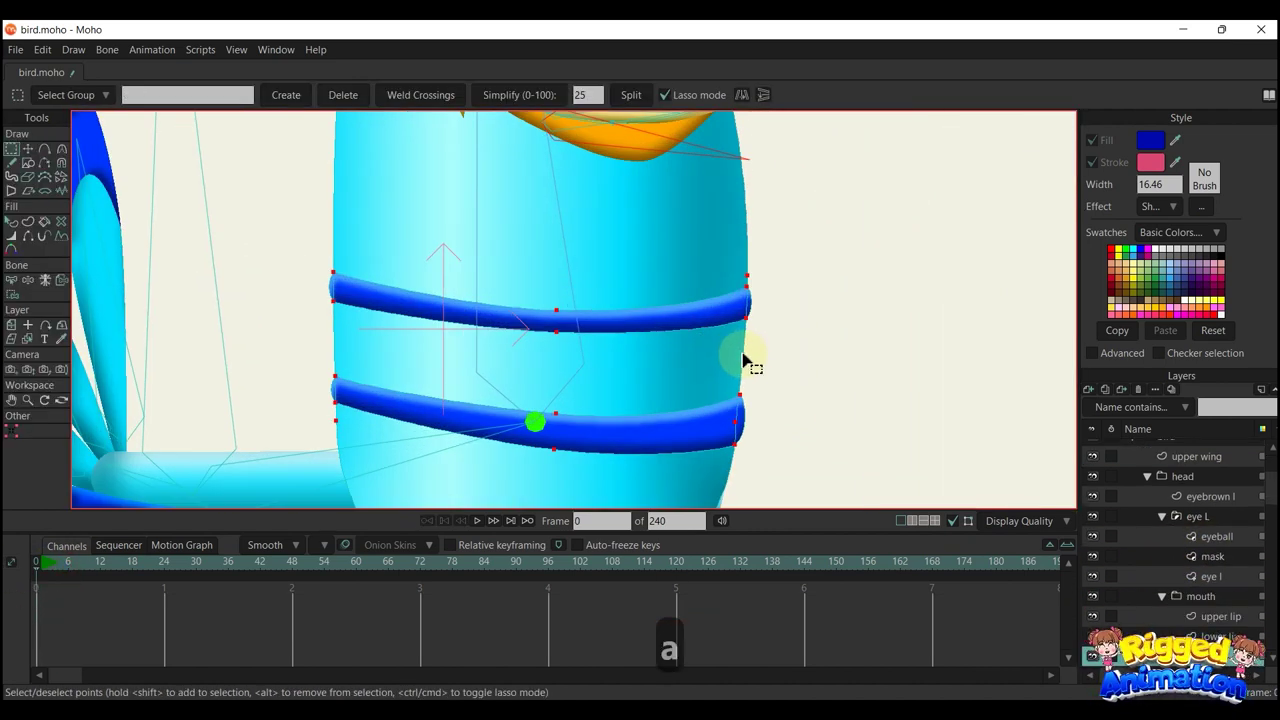
key(a)
scroll(752, 385, up, 1)
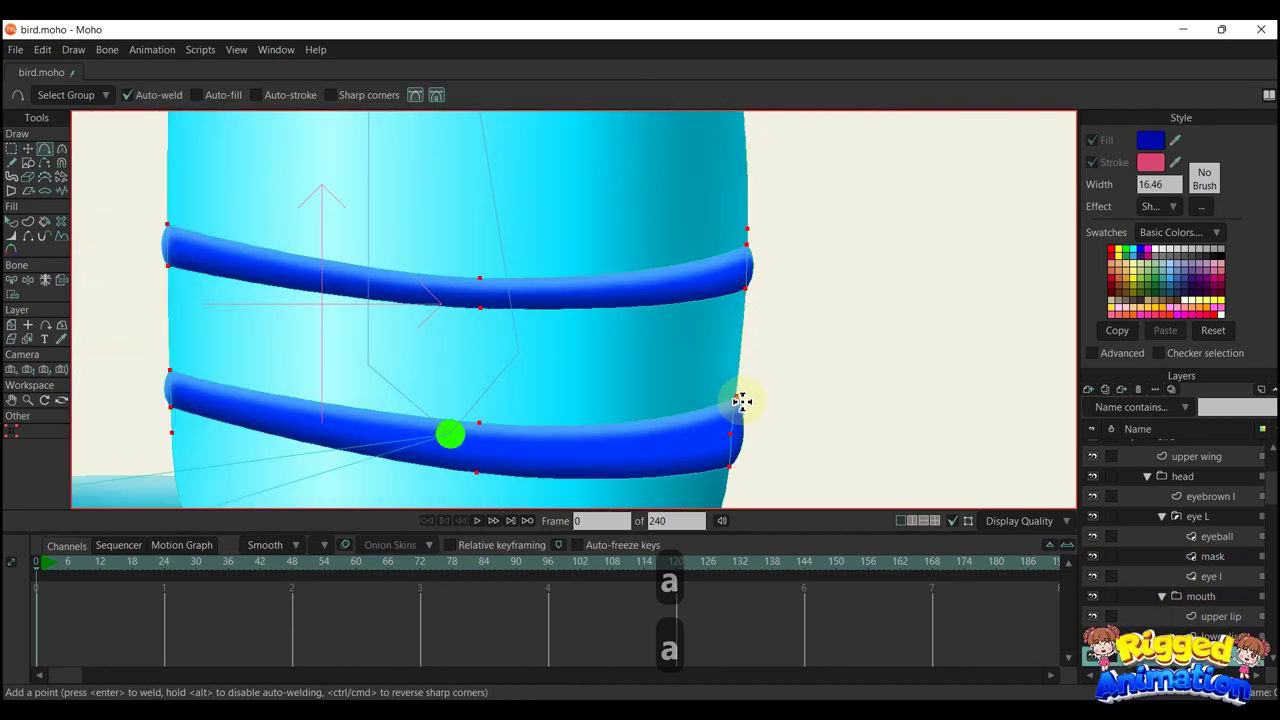
drag(741, 401, 751, 363)
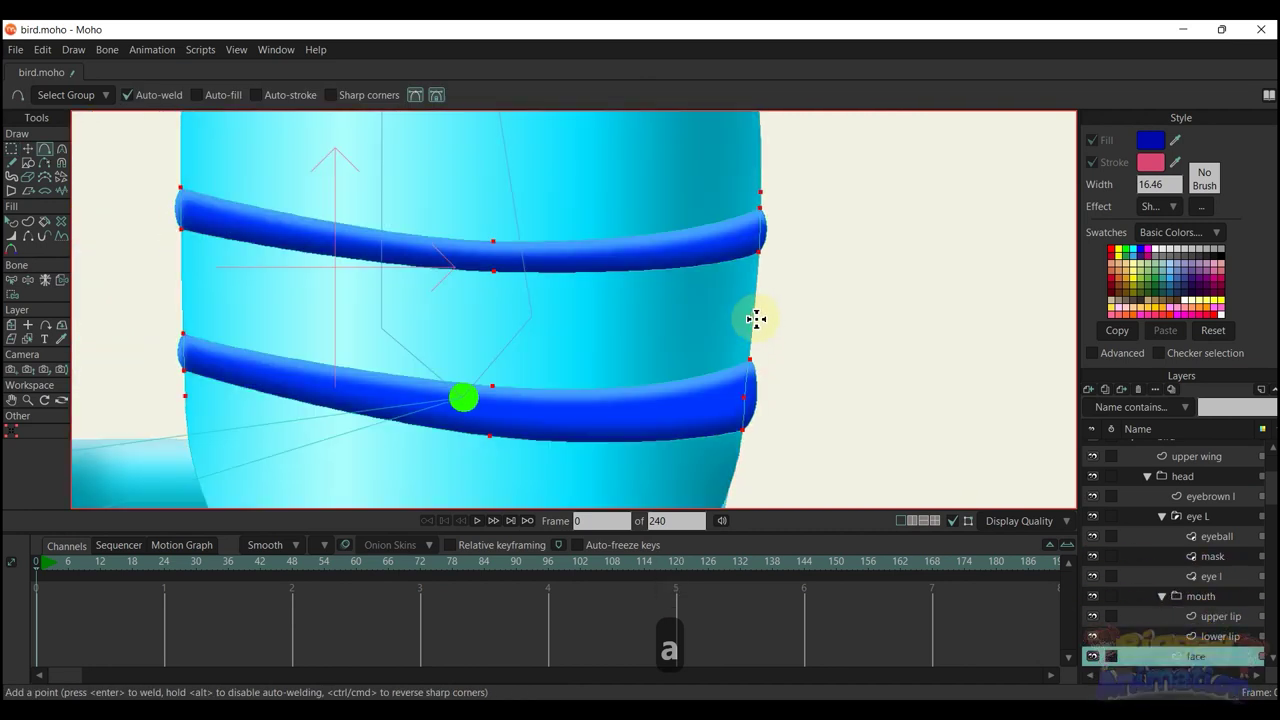
Bind the points along the front edge of the neck to the head bone
key(b)
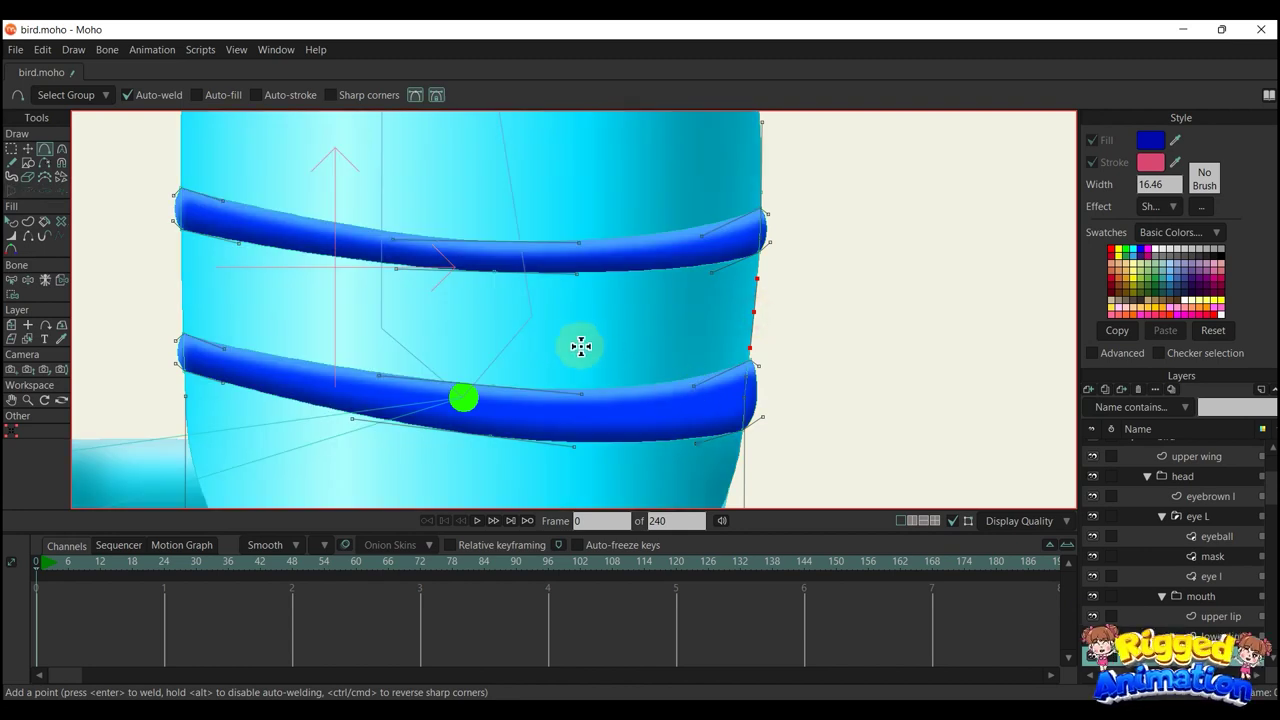
scroll(540, 340, down, 3)
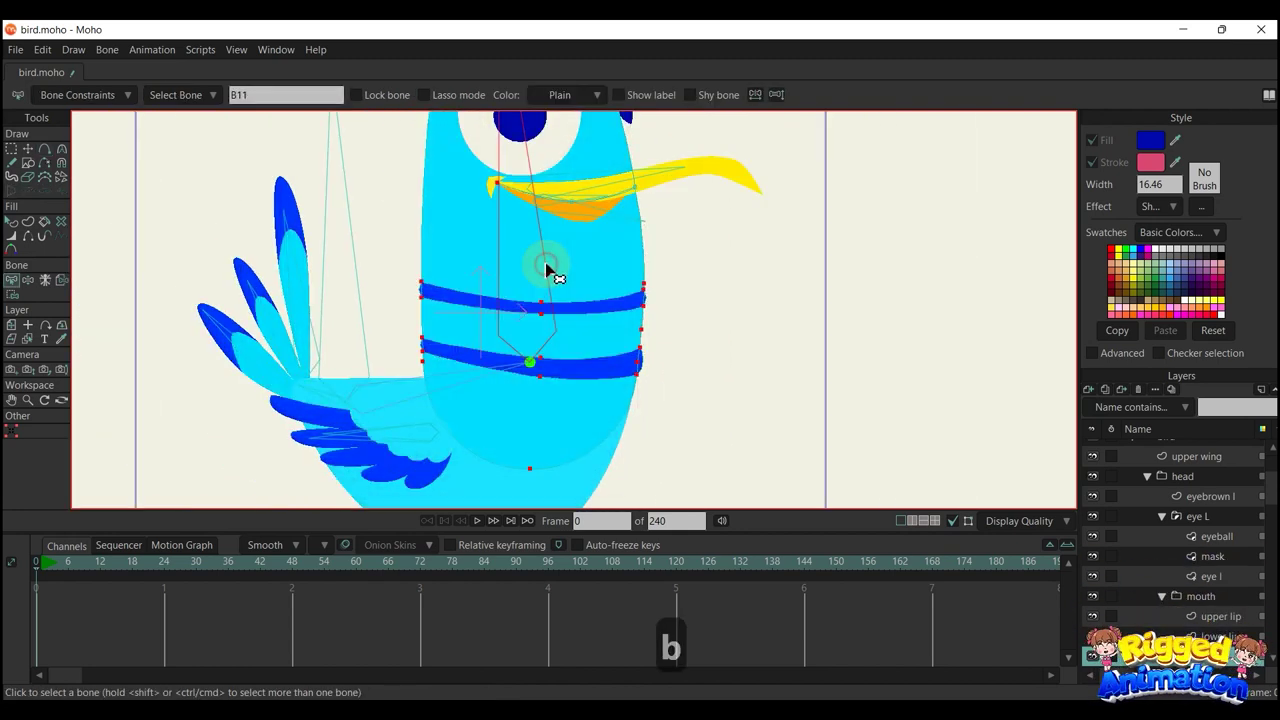
key(i)
drag(650, 266, 620, 352)
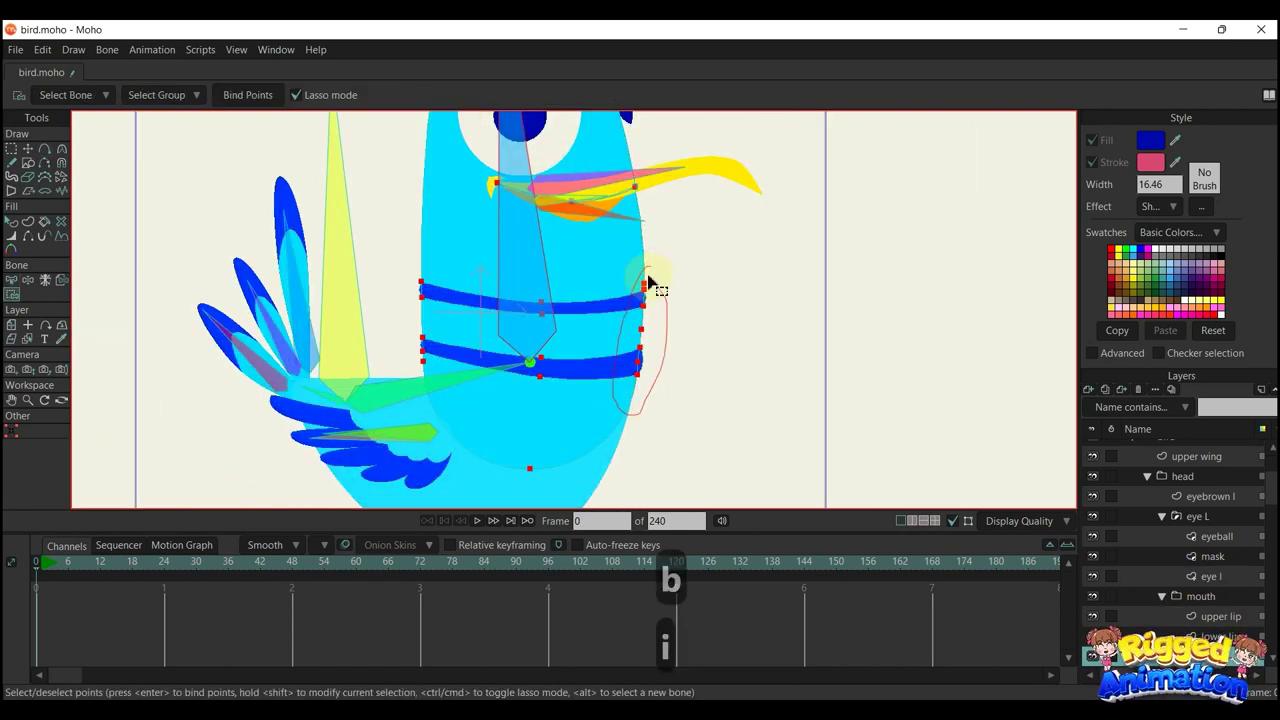
drag(648, 283, 647, 286)
click(228, 95)
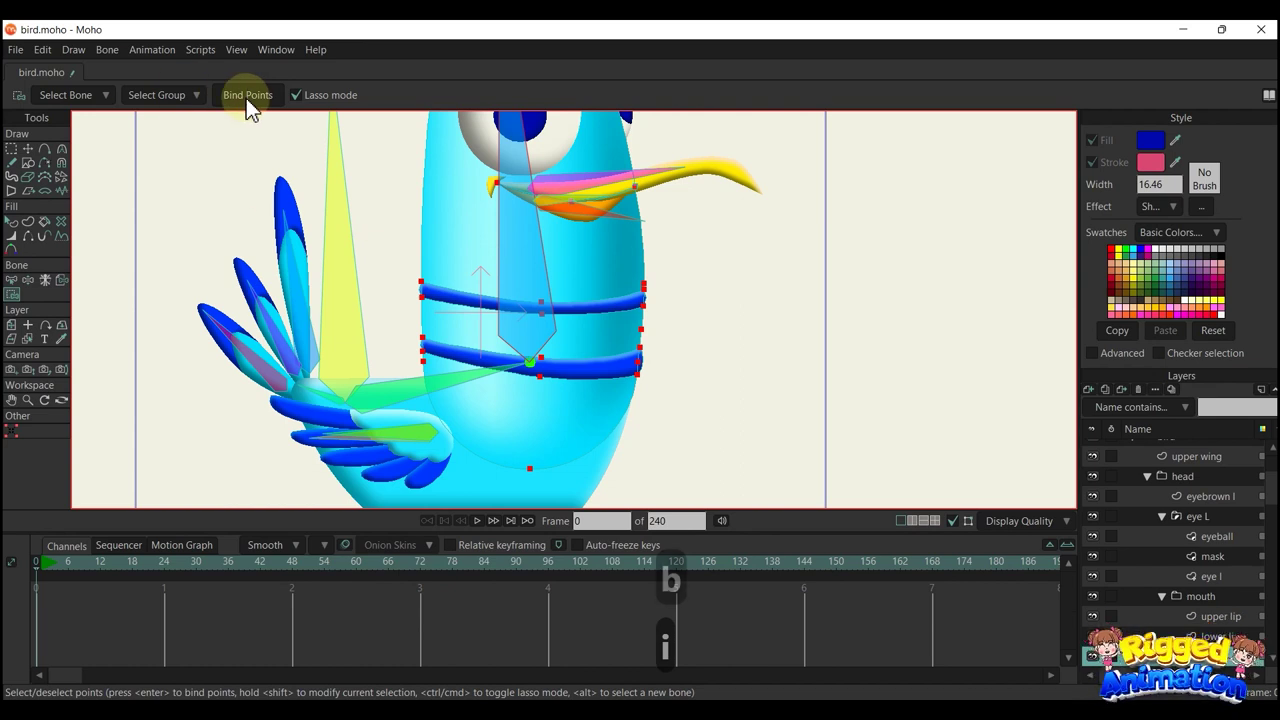
Test tilting the head bone forward at frame 5 in the bird layer, remove that frame's keys and return to frame 0
scroll(1197, 471, up, 2)
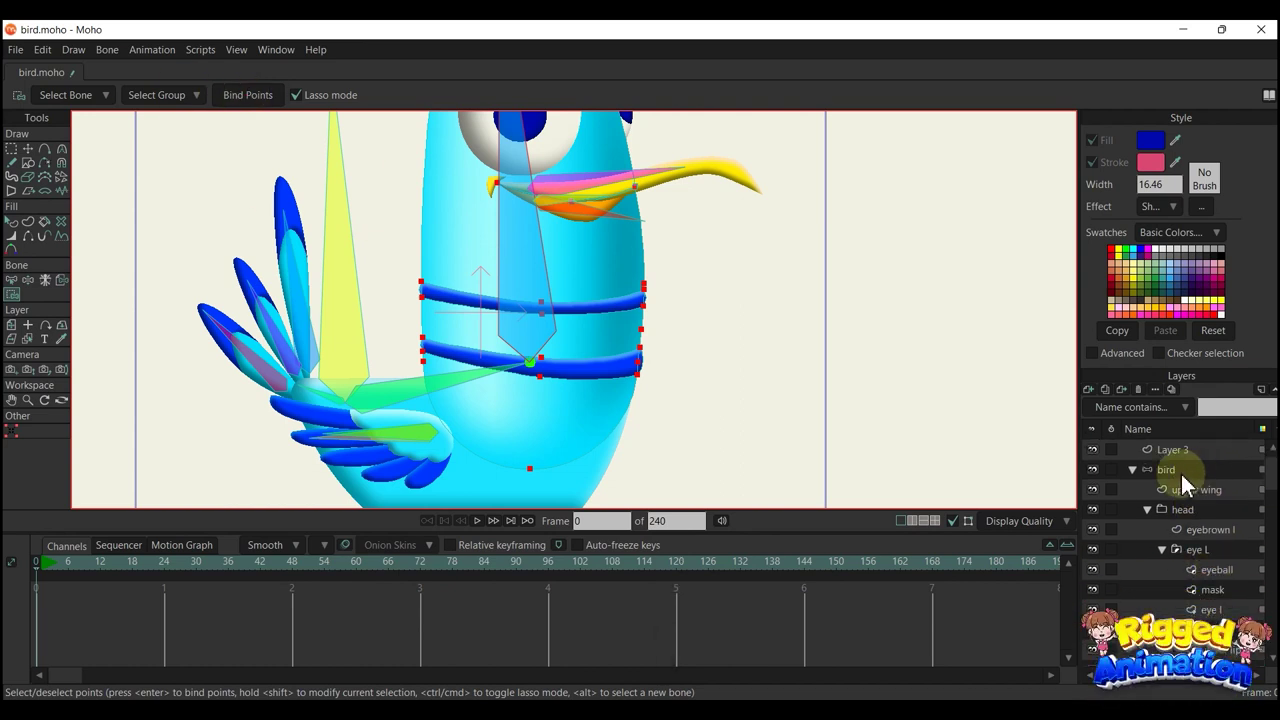
click(1180, 471)
click(62, 563)
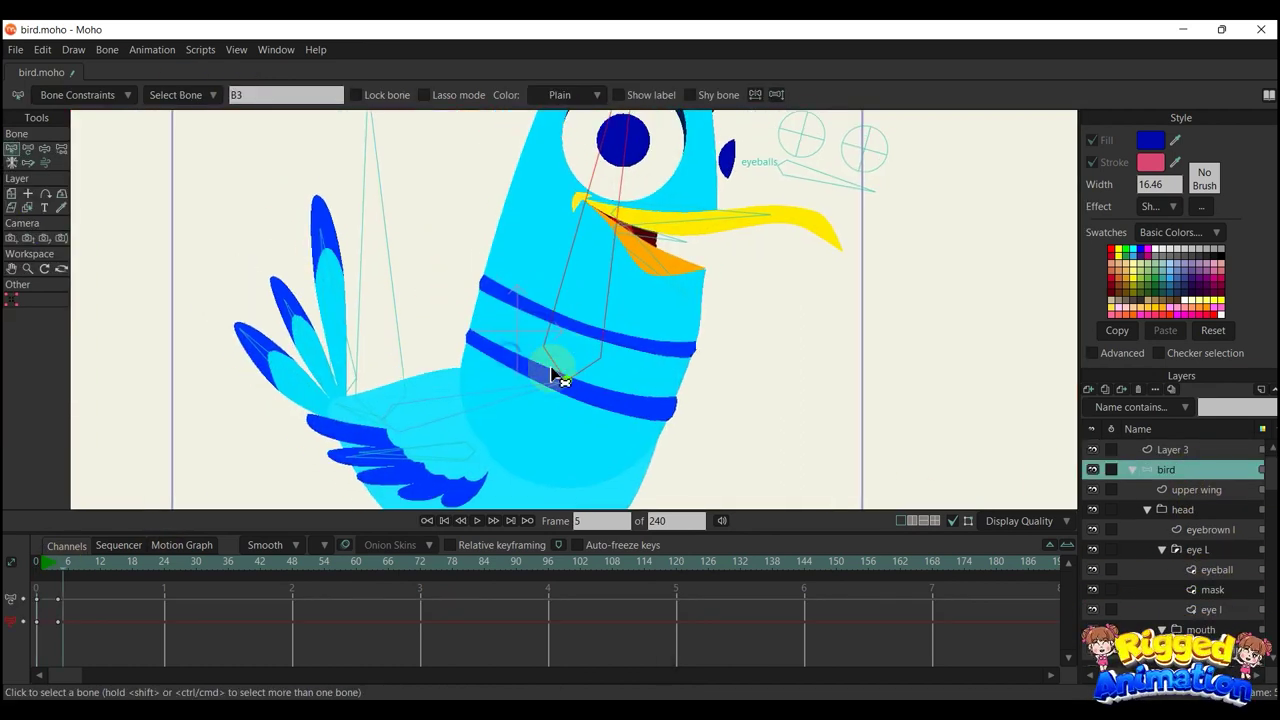
key(t)
mouse_move(611, 314)
mouse_down()
mouse_move(711, 293)
mouse_move(671, 349)
mouse_move(716, 256)
mouse_move(737, 251)
mouse_move(712, 300)
mouse_up()
key(ctrl+z)
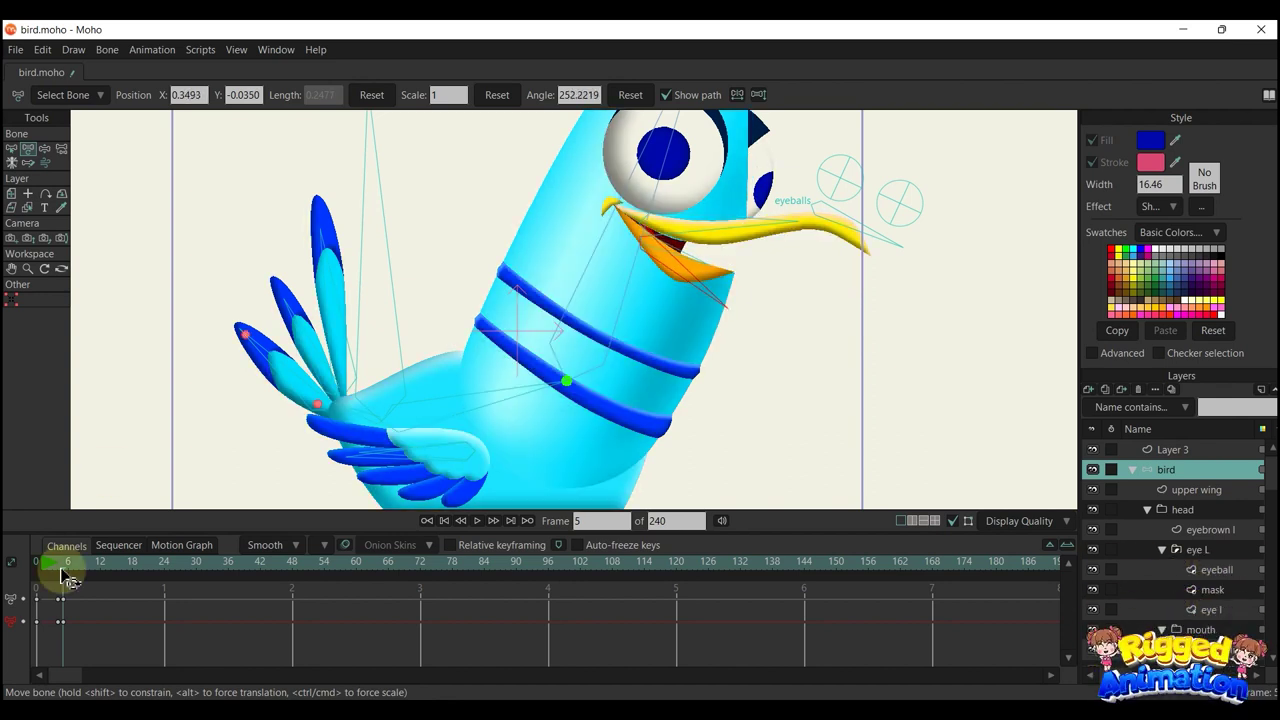
drag(40, 556, 45, 556)
key(BackSpace)
click(41, 559)
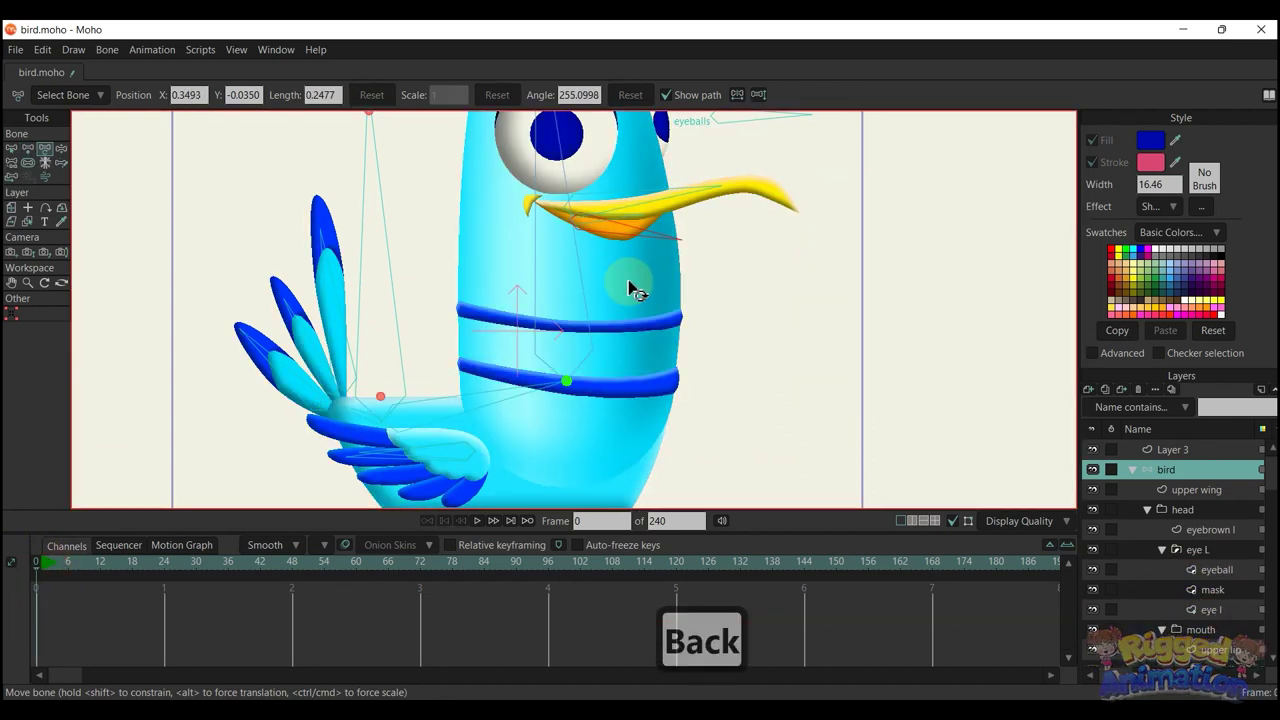
Add an unparented bone running down from the left-hand leg's ankle and reduce its bone strength
scroll(651, 341, down, 3)
drag(651, 347, 659, 375)
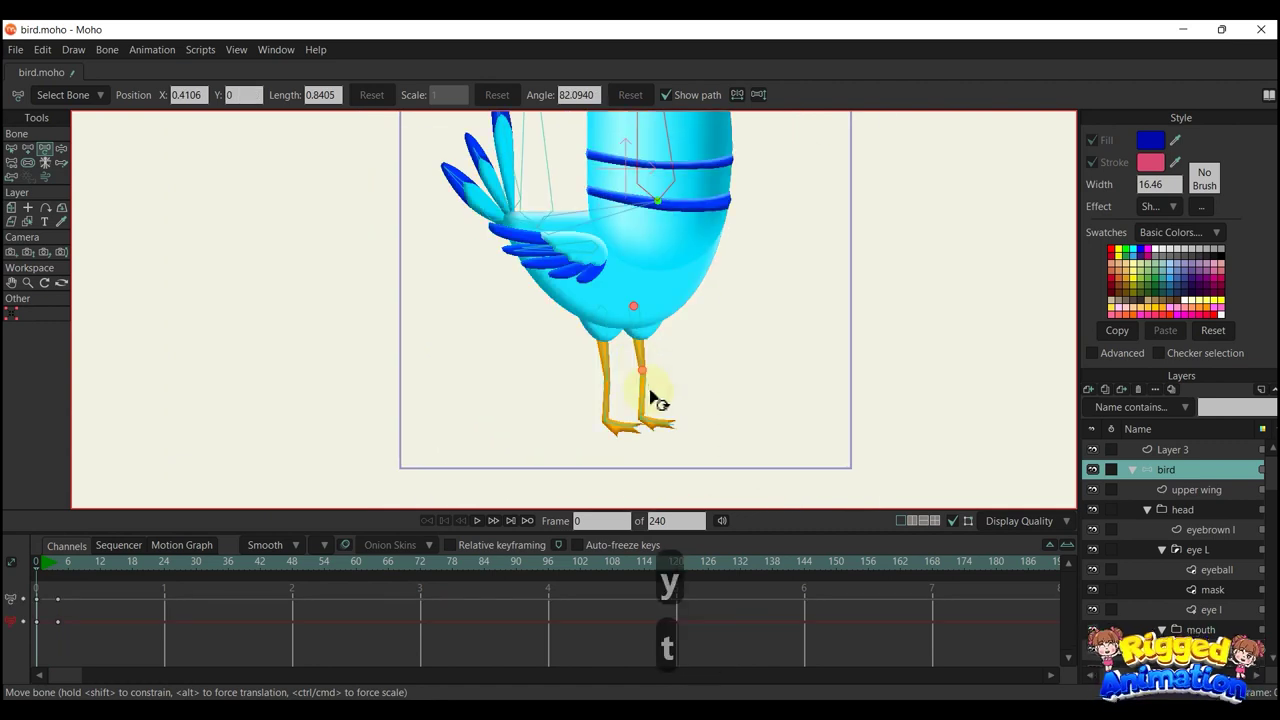
drag(657, 390, 643, 325)
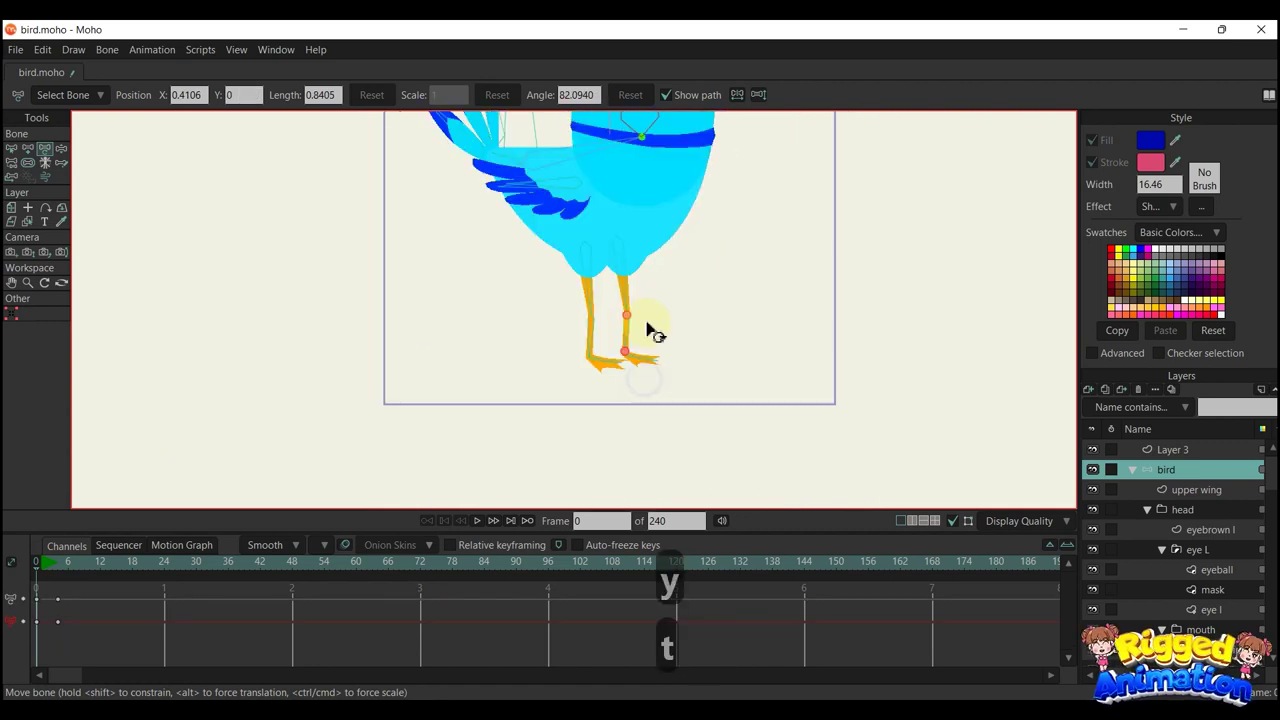
key(b)
key(a)
scroll(568, 352, up, 4)
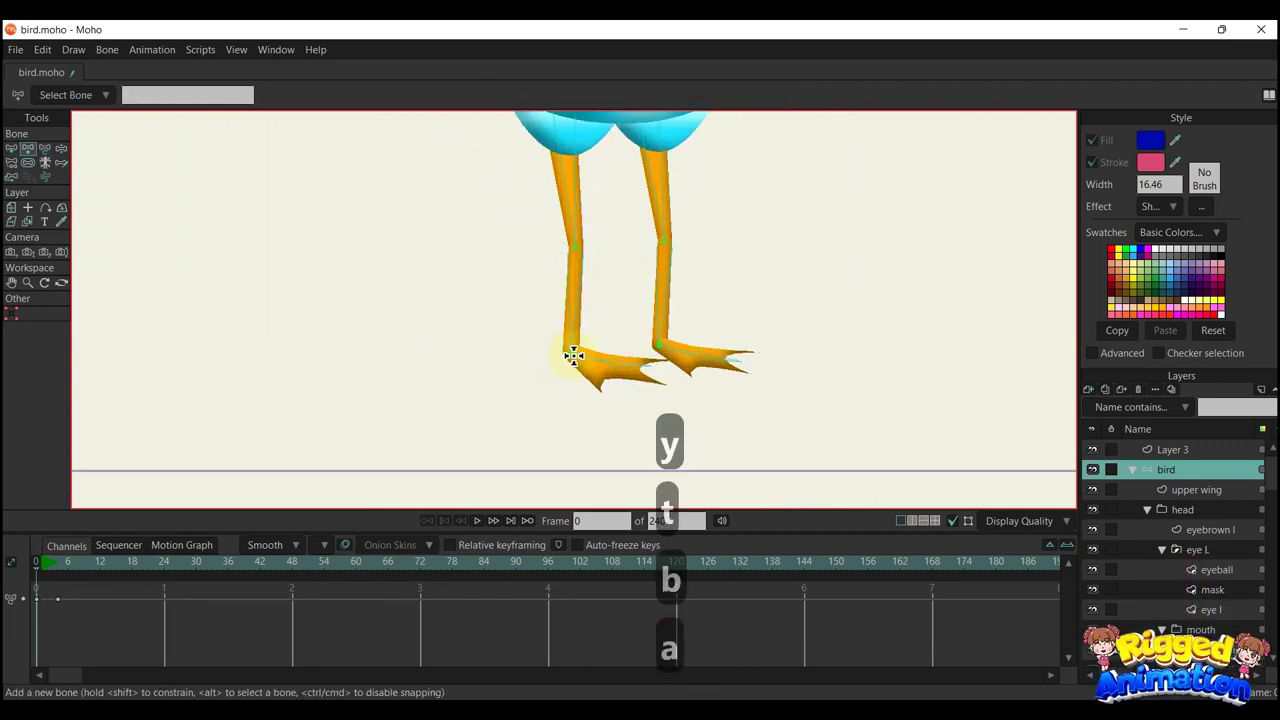
drag(573, 356, 529, 497)
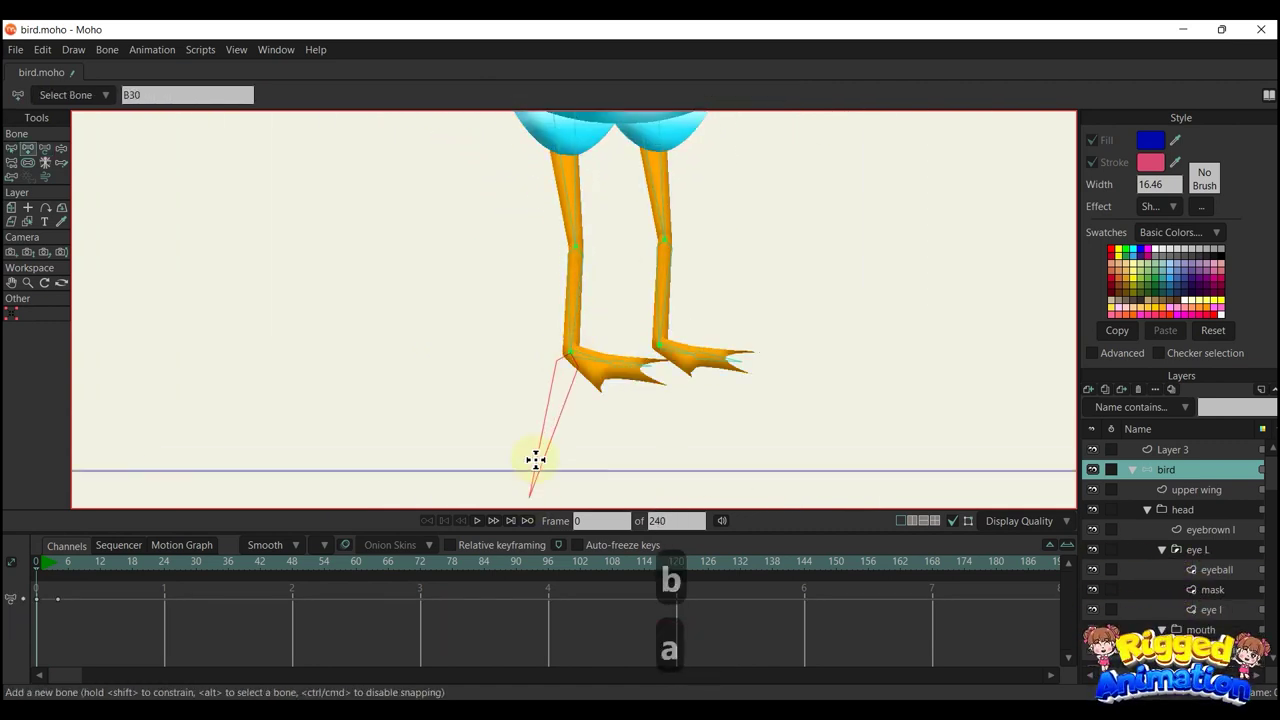
key(s)
drag(532, 452, 362, 412)
Add a matching unparented bone running down from the right-hand leg's ankle
drag(635, 417, 636, 308)
key(b)
click(695, 363)
key(a)
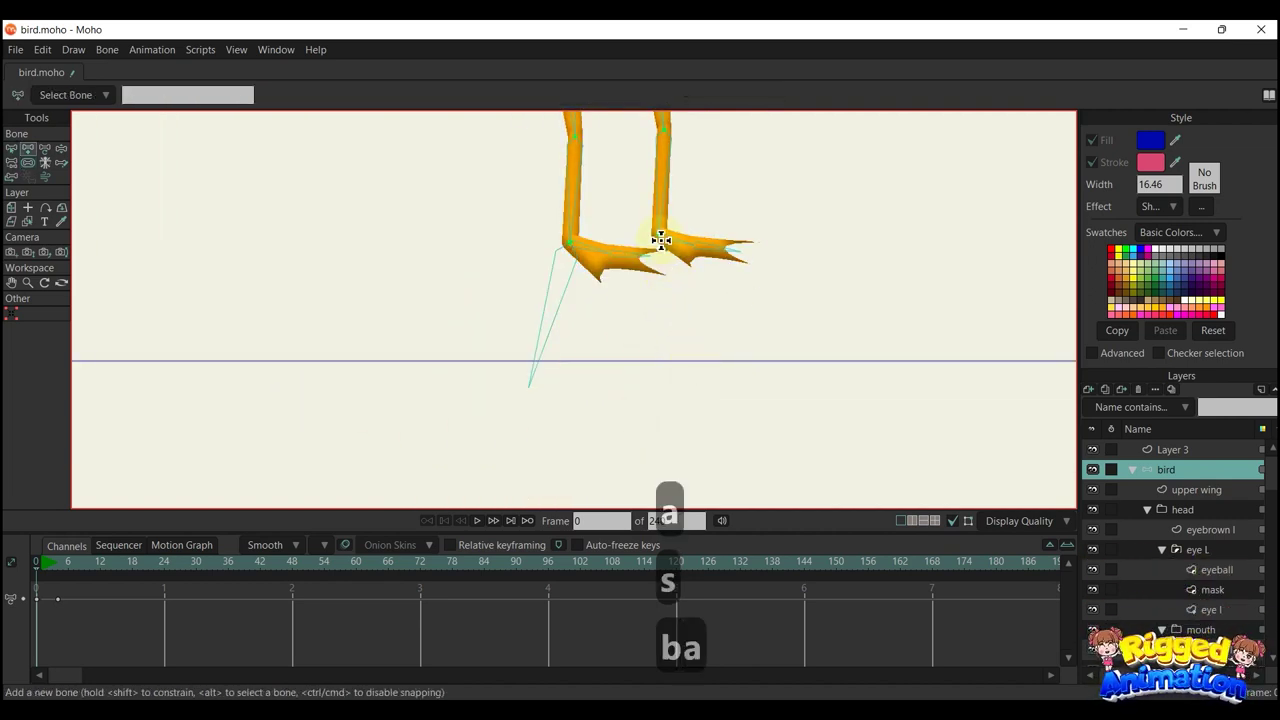
drag(657, 239, 628, 388)
key(s)
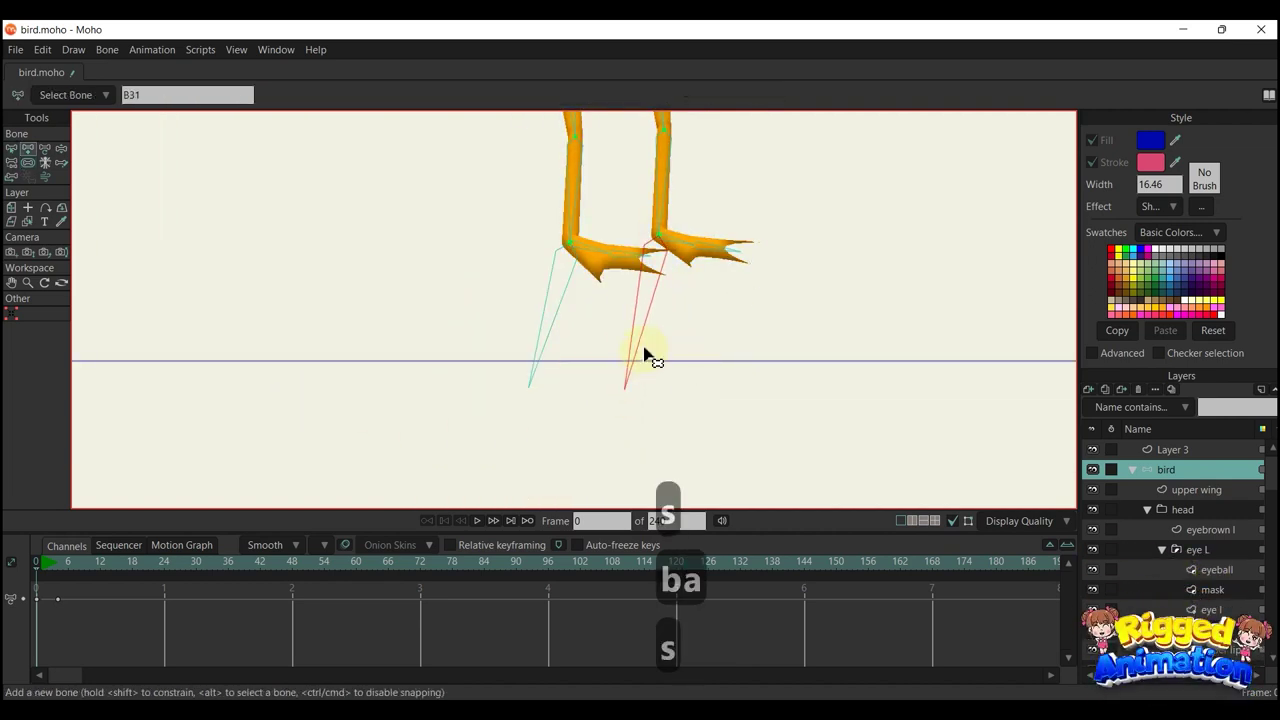
scroll(794, 346, up, 2)
Set B30 as the target of the left-hand lower leg bone and B31 as the target of the right-hand lower leg bone
key(b)
click(797, 340)
click(614, 368)
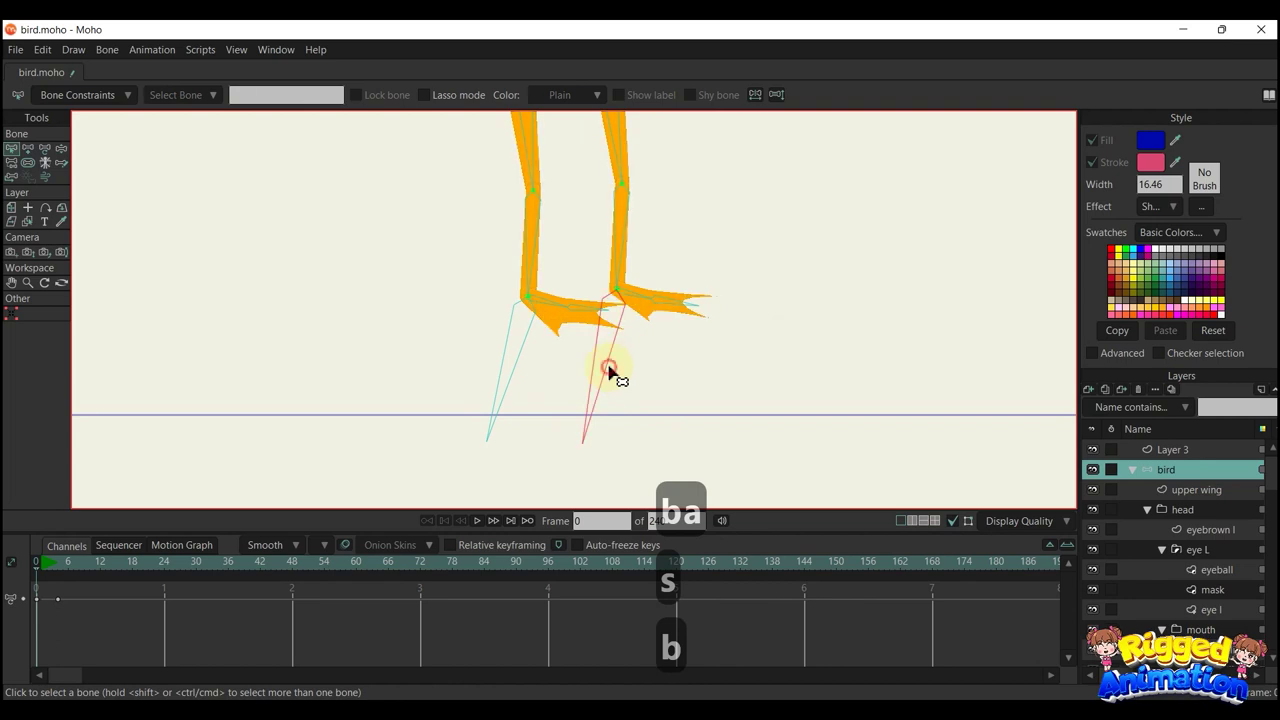
click(520, 358)
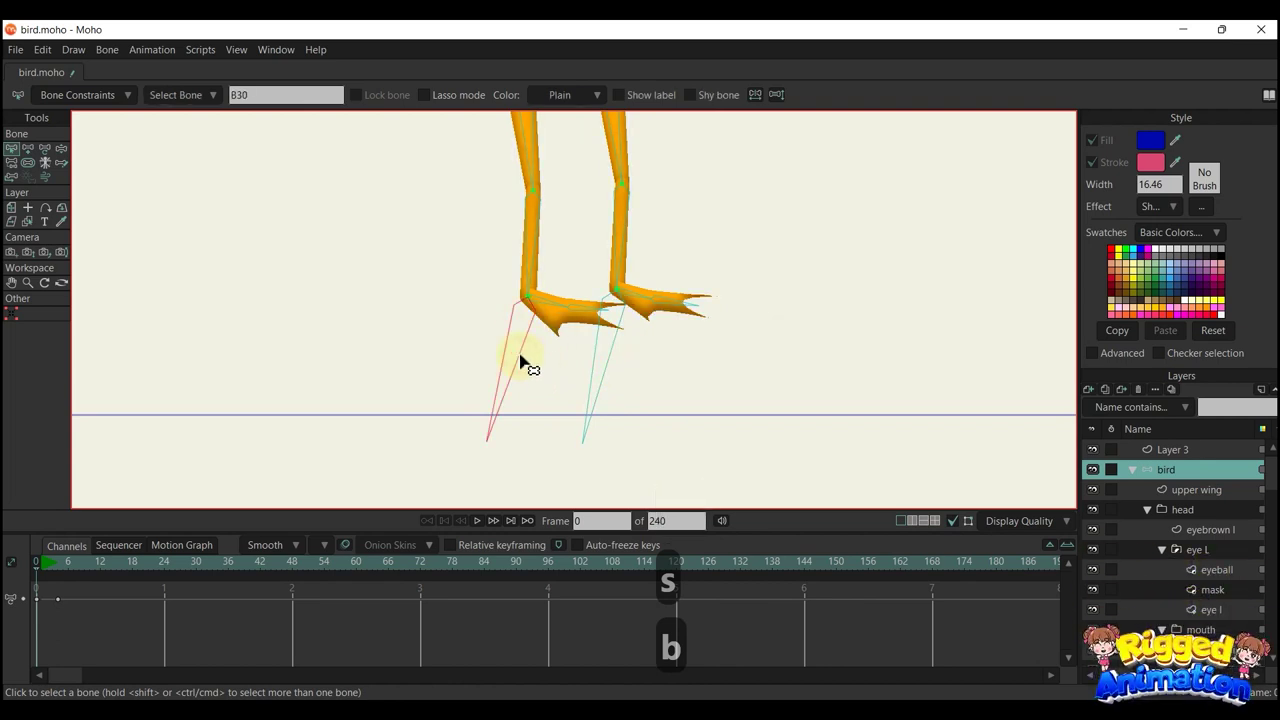
click(87, 97)
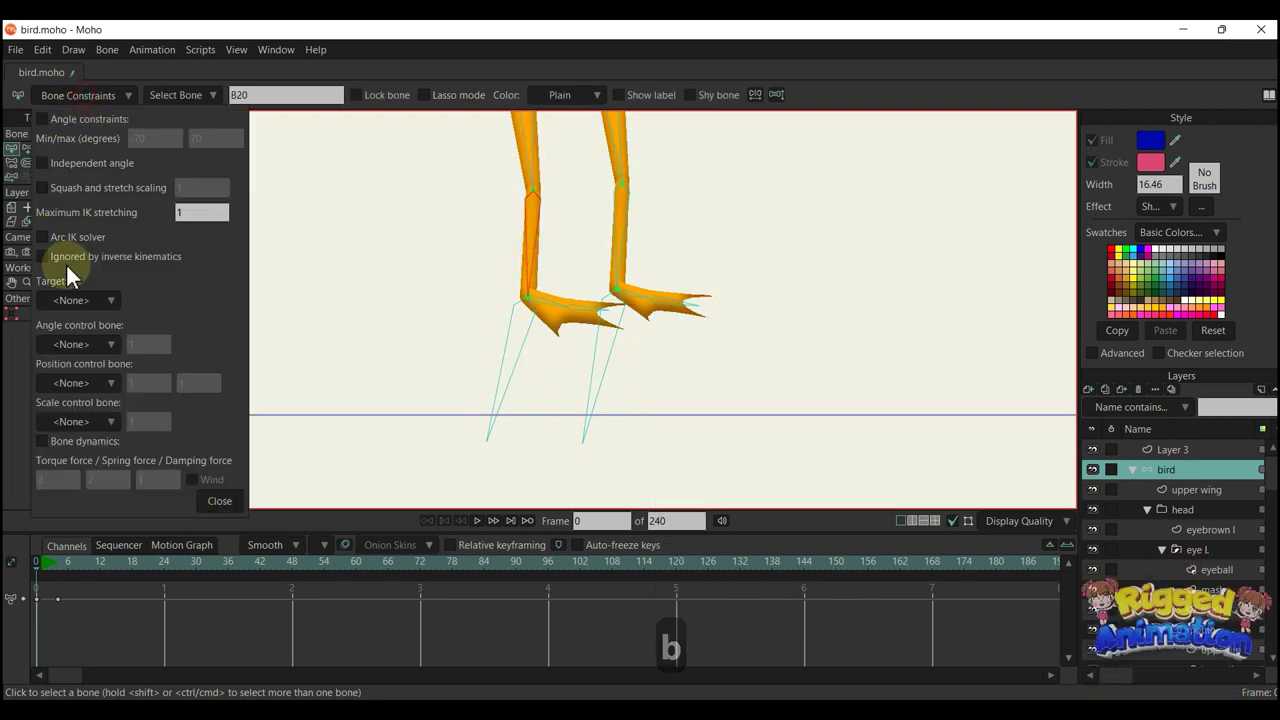
click(78, 298)
click(88, 676)
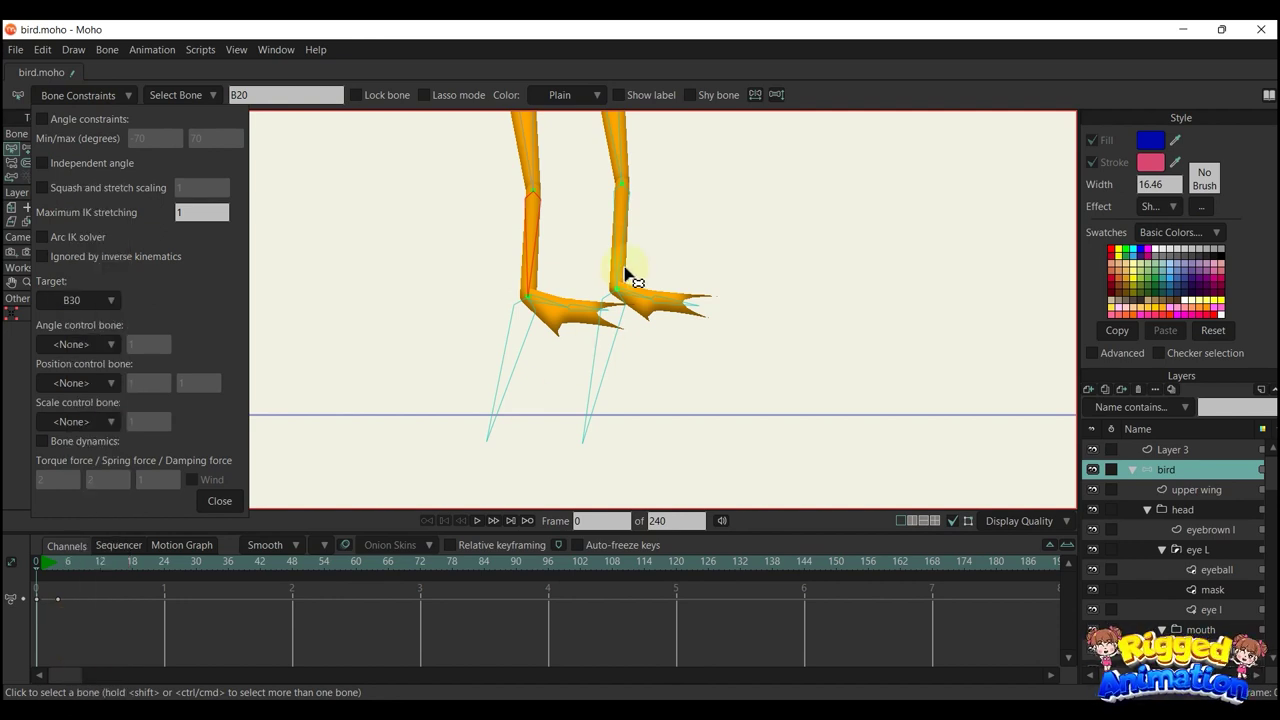
click(86, 301)
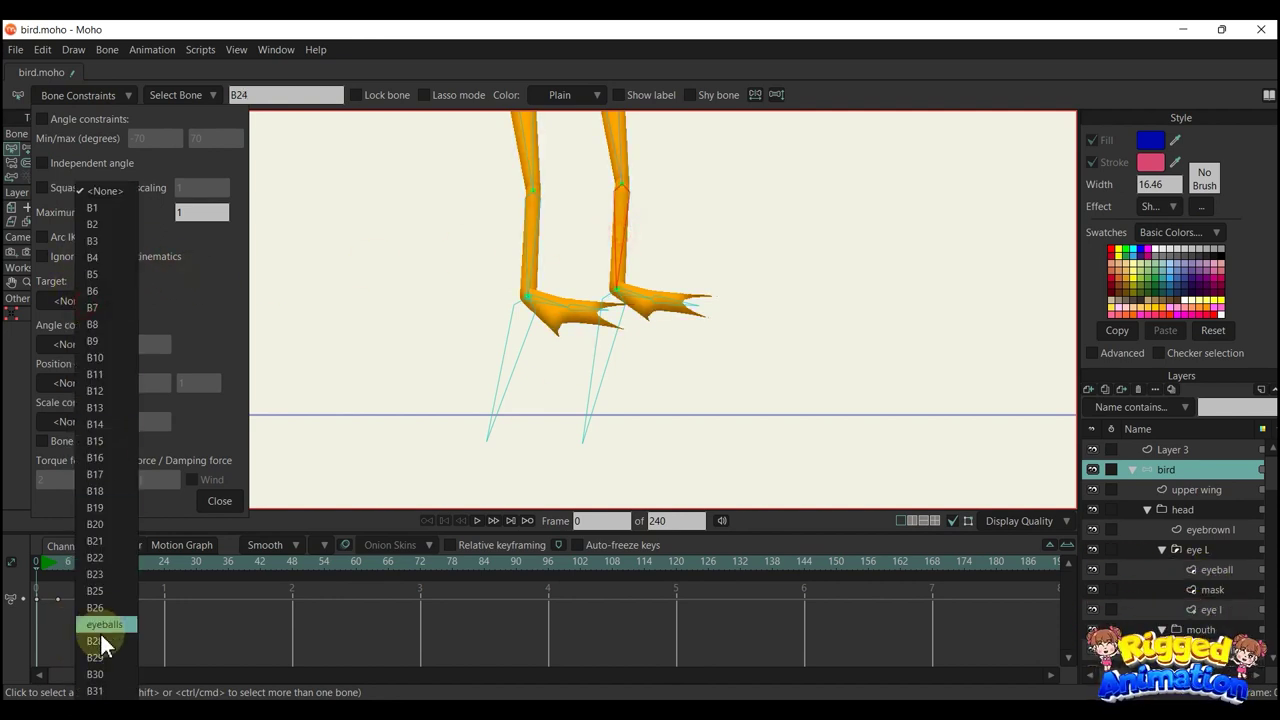
click(95, 691)
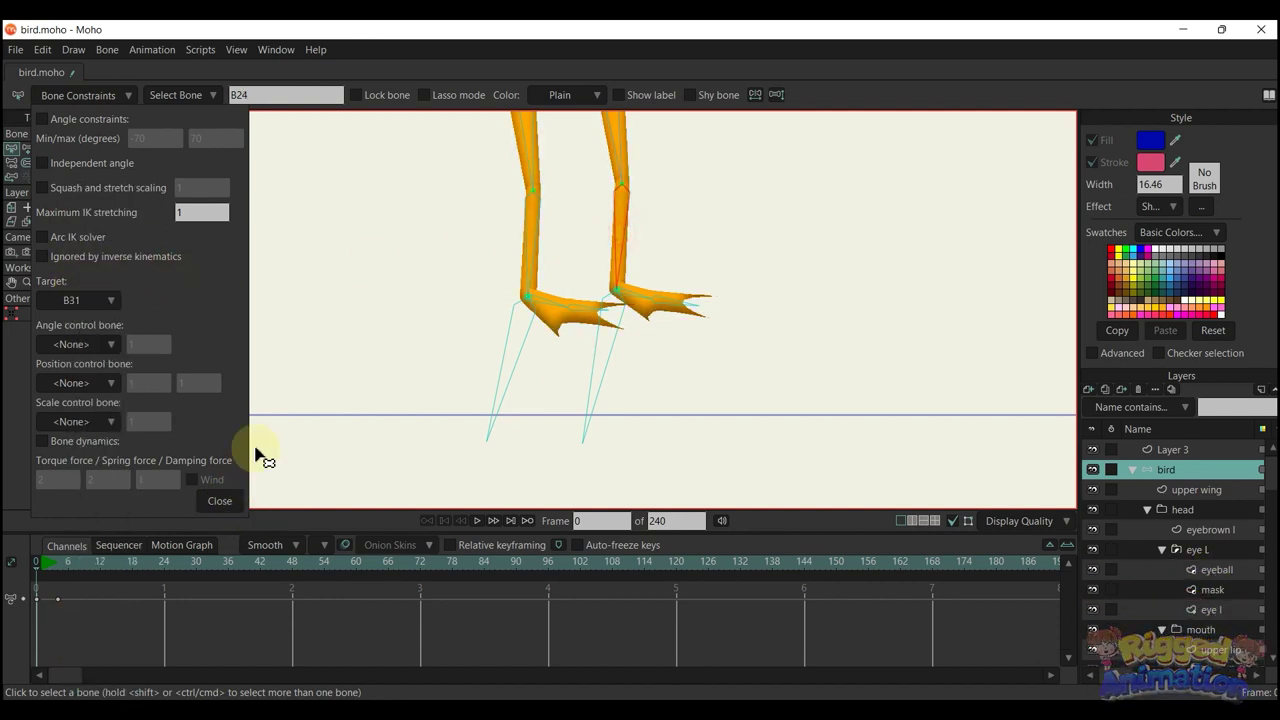
Set the maximum IK stretching of both upper leg bones to 2, select the foot bones and close the bone constraints
drag(514, 306, 555, 398)
click(645, 240)
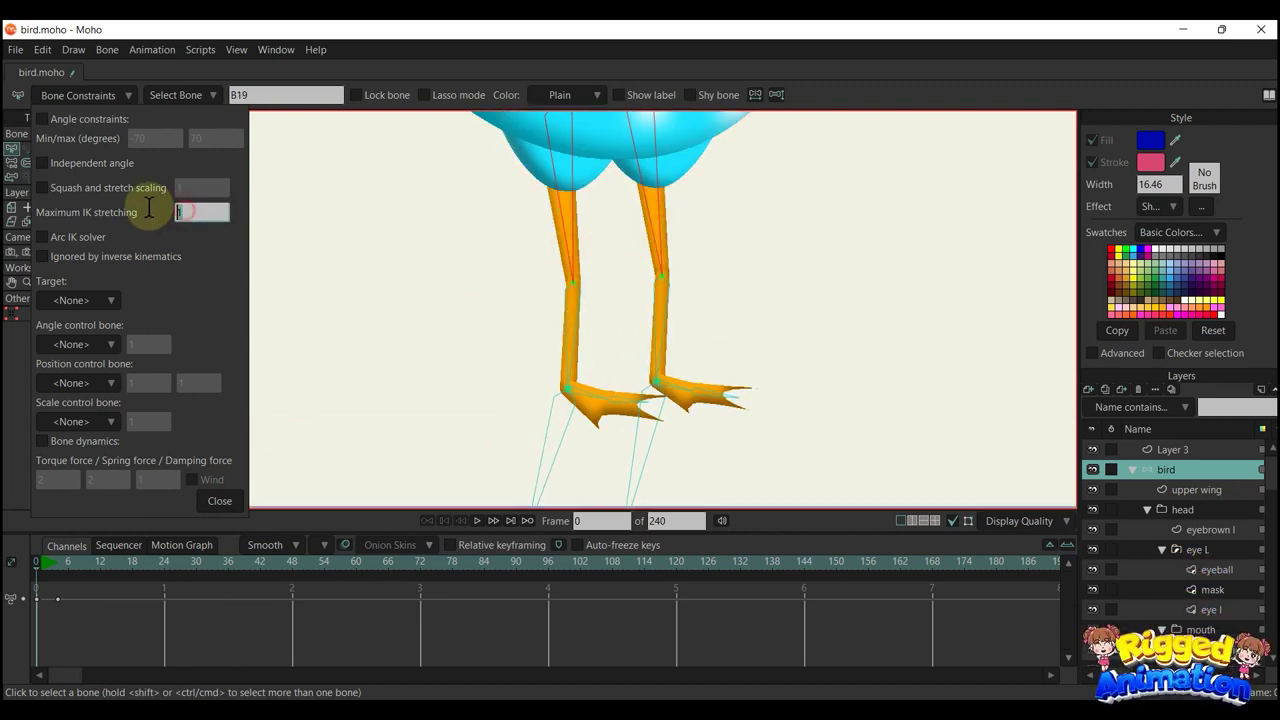
click(598, 400)
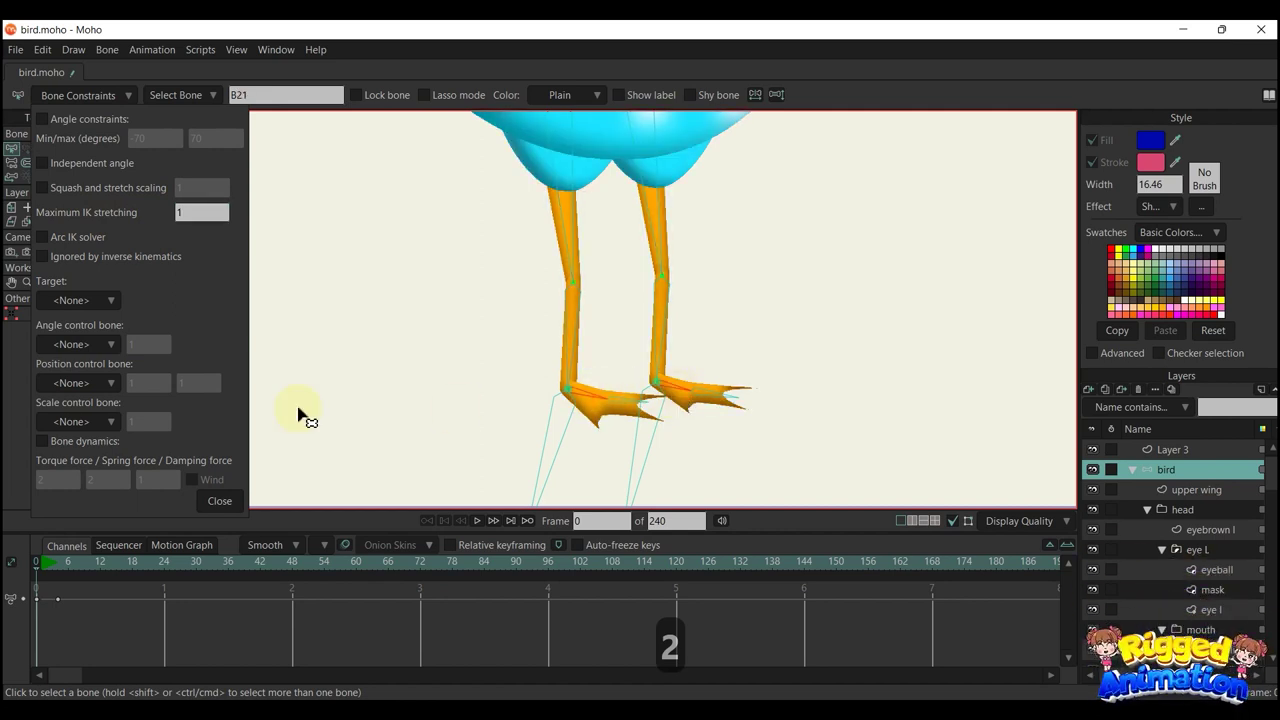
click(214, 498)
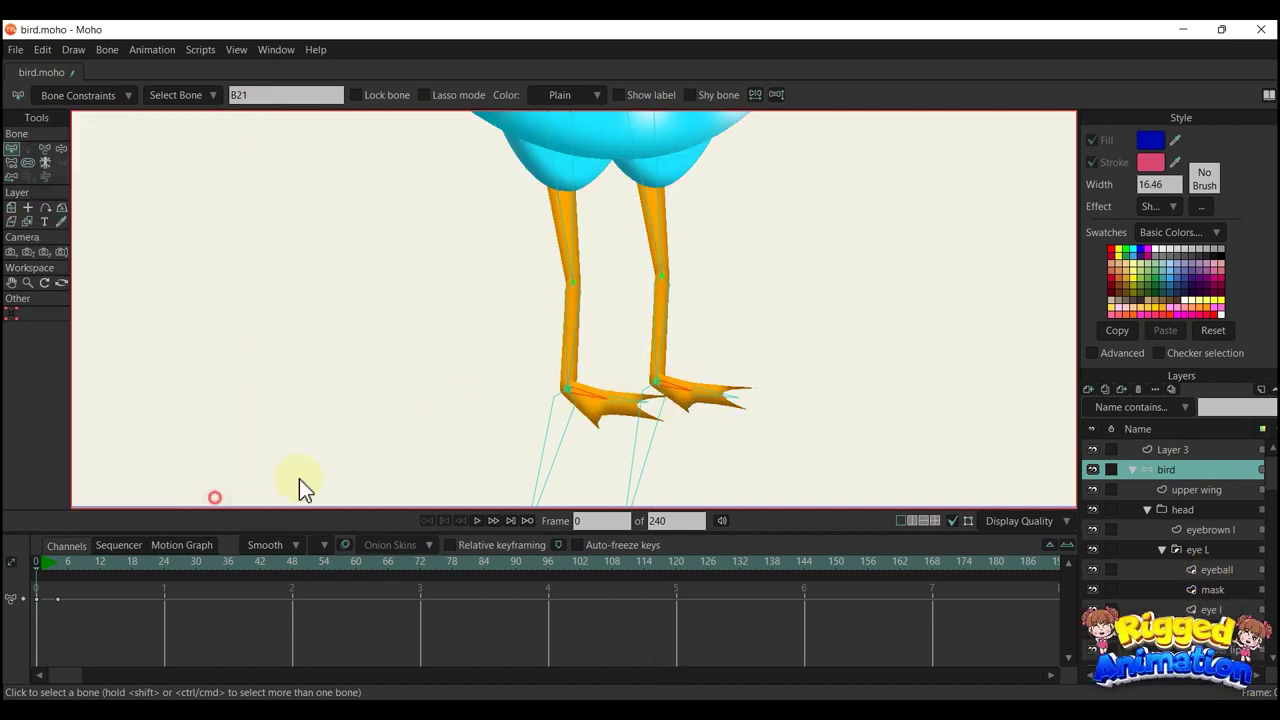
Test the leg targets by moving and tilting the body bone at frame 4, remove that frame's keys and return to frame 0
scroll(719, 396, down, 3)
drag(772, 318, 767, 358)
key(b)
click(782, 356)
click(57, 580)
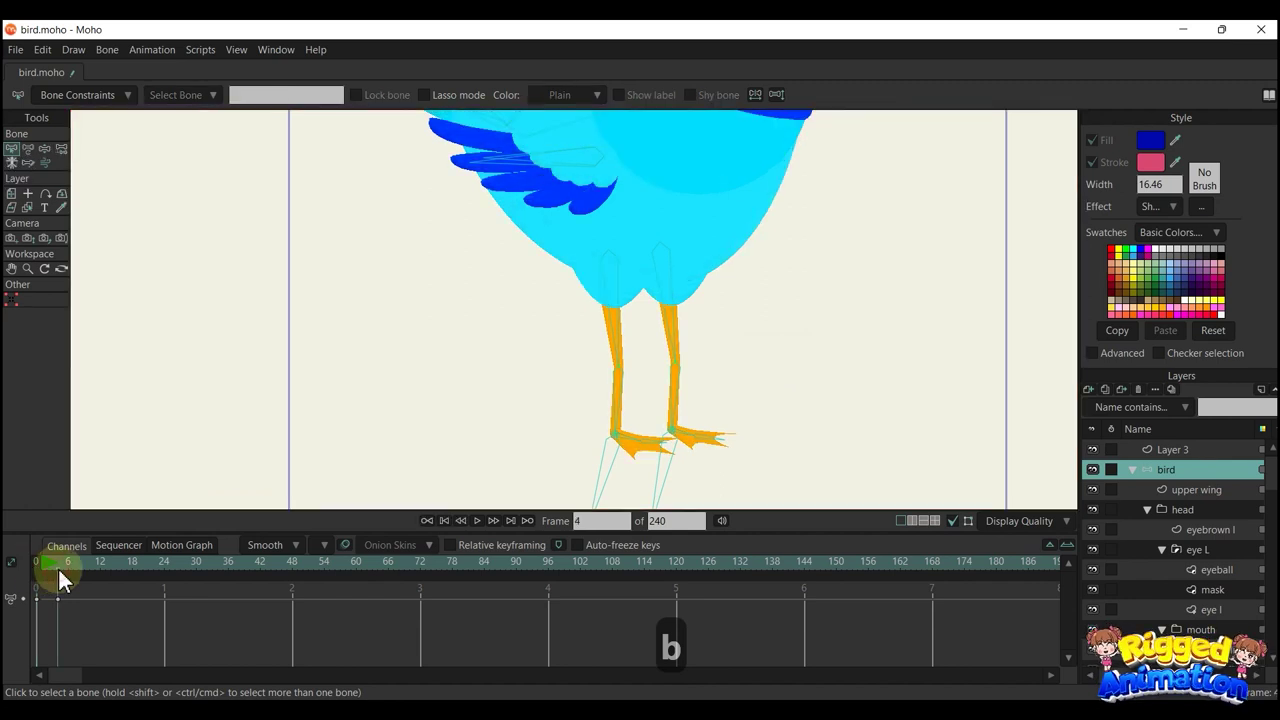
key(t)
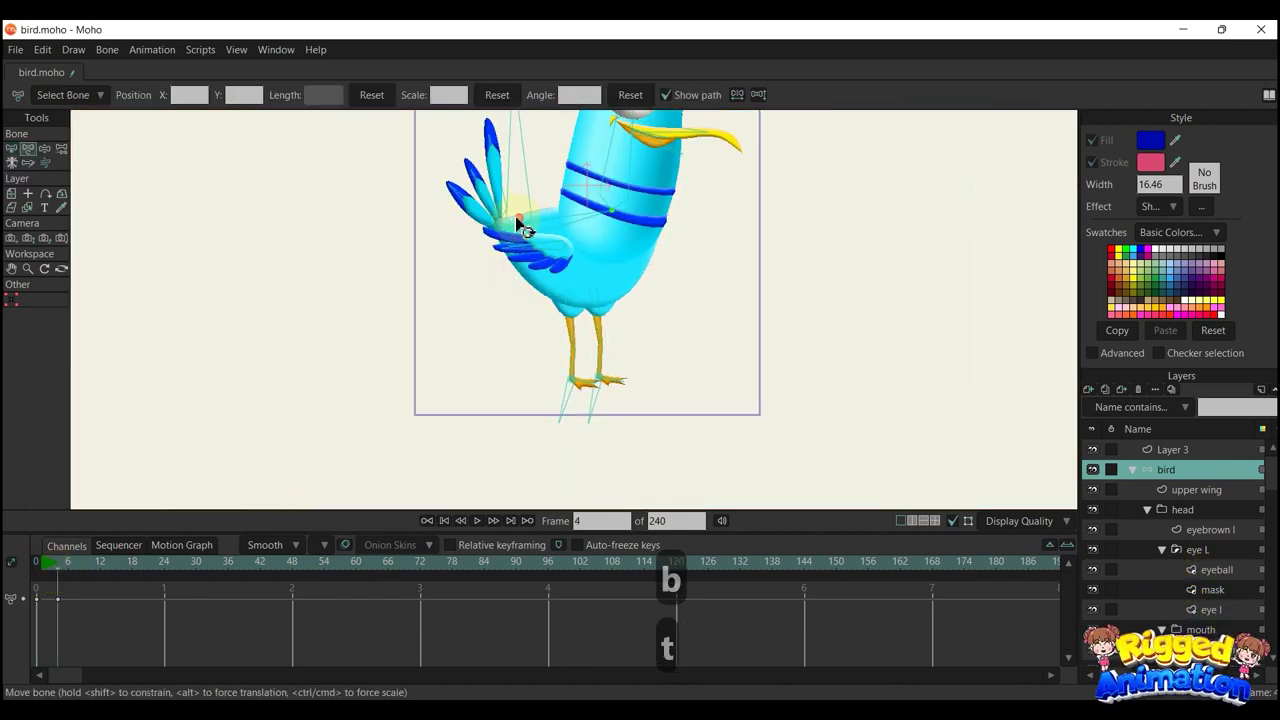
drag(520, 223, 614, 335)
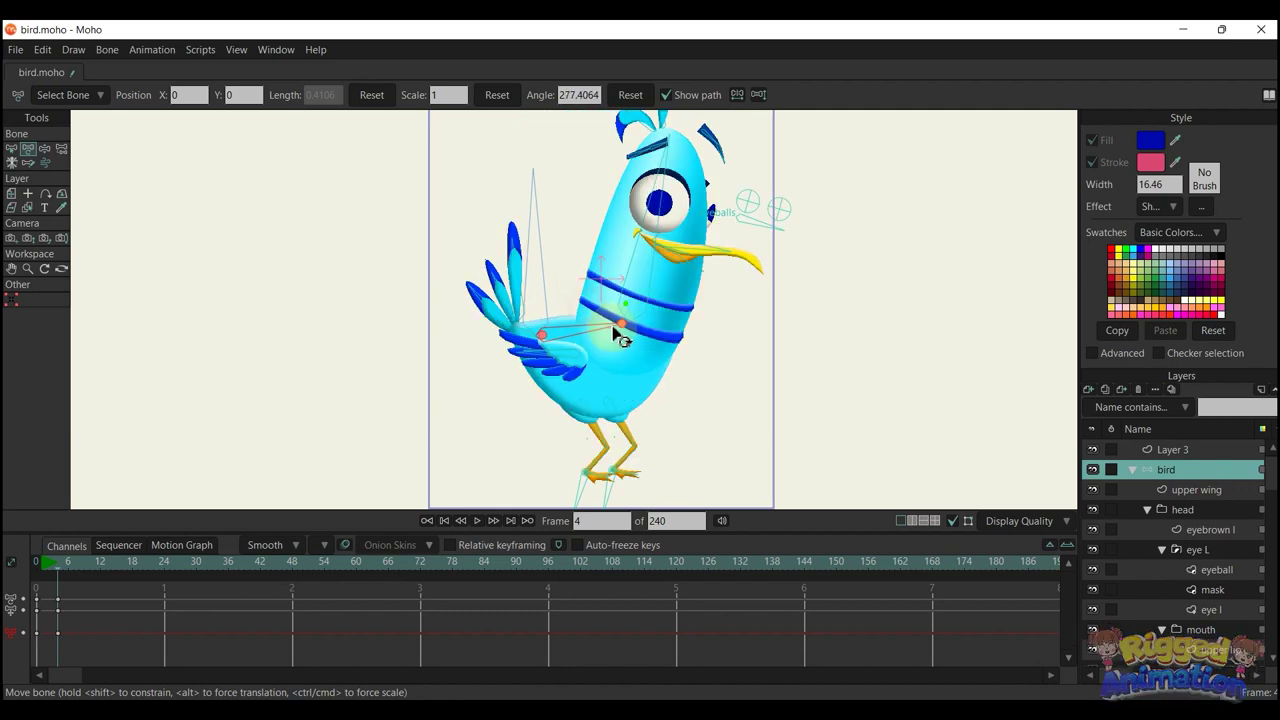
drag(681, 281, 510, 314)
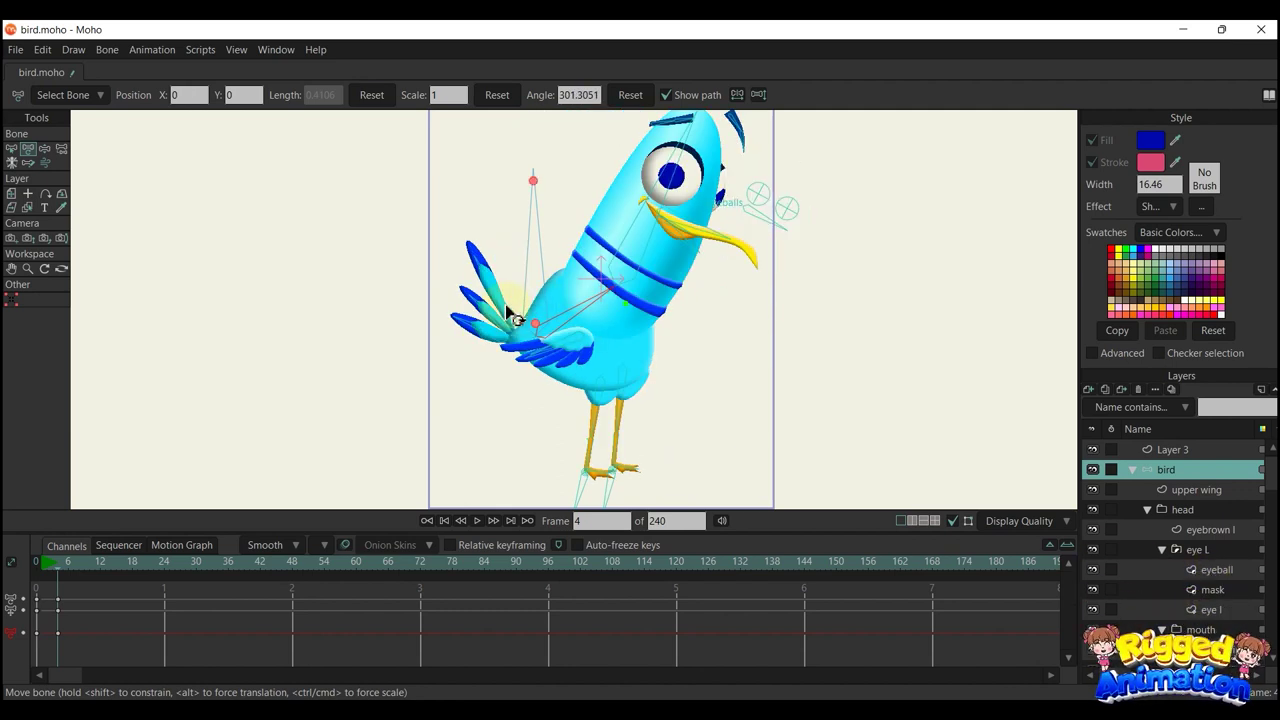
key(BackSpace)
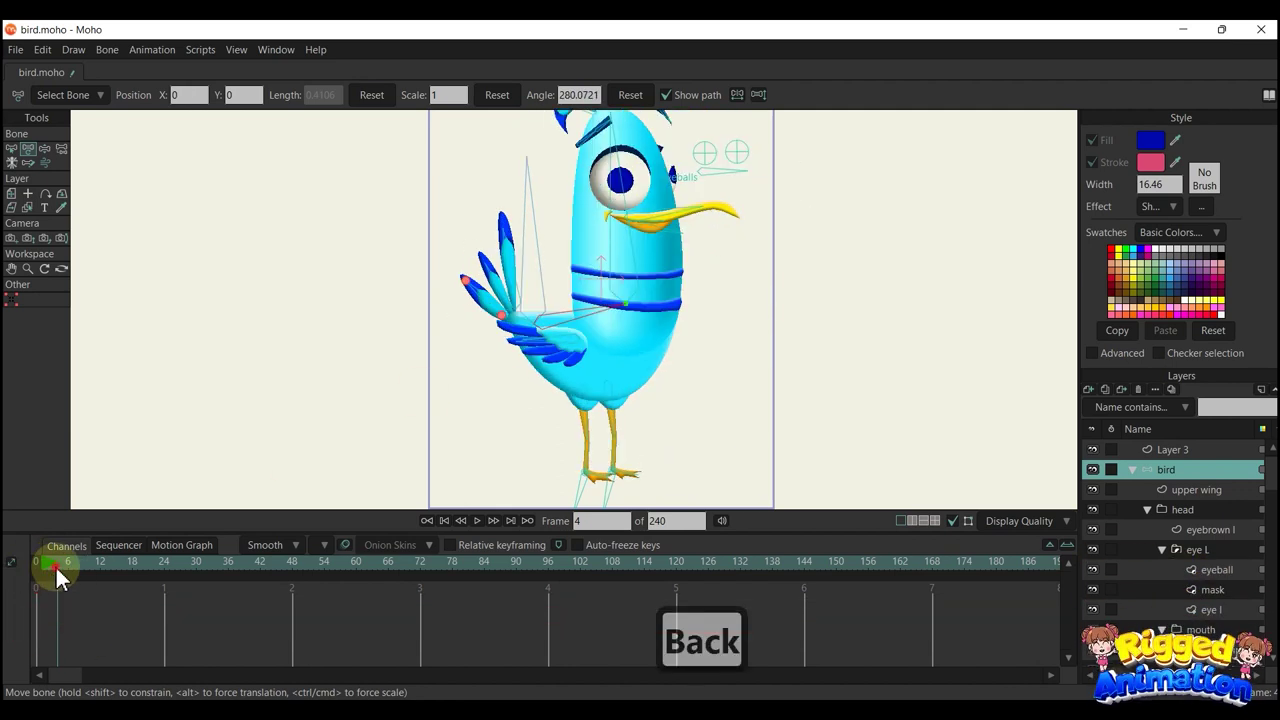
click(38, 565)
Enable bone dynamics on the tail and crest feather bones with torque force 0.5 and spring force 0.5
key(b)
scroll(488, 290, up, 2)
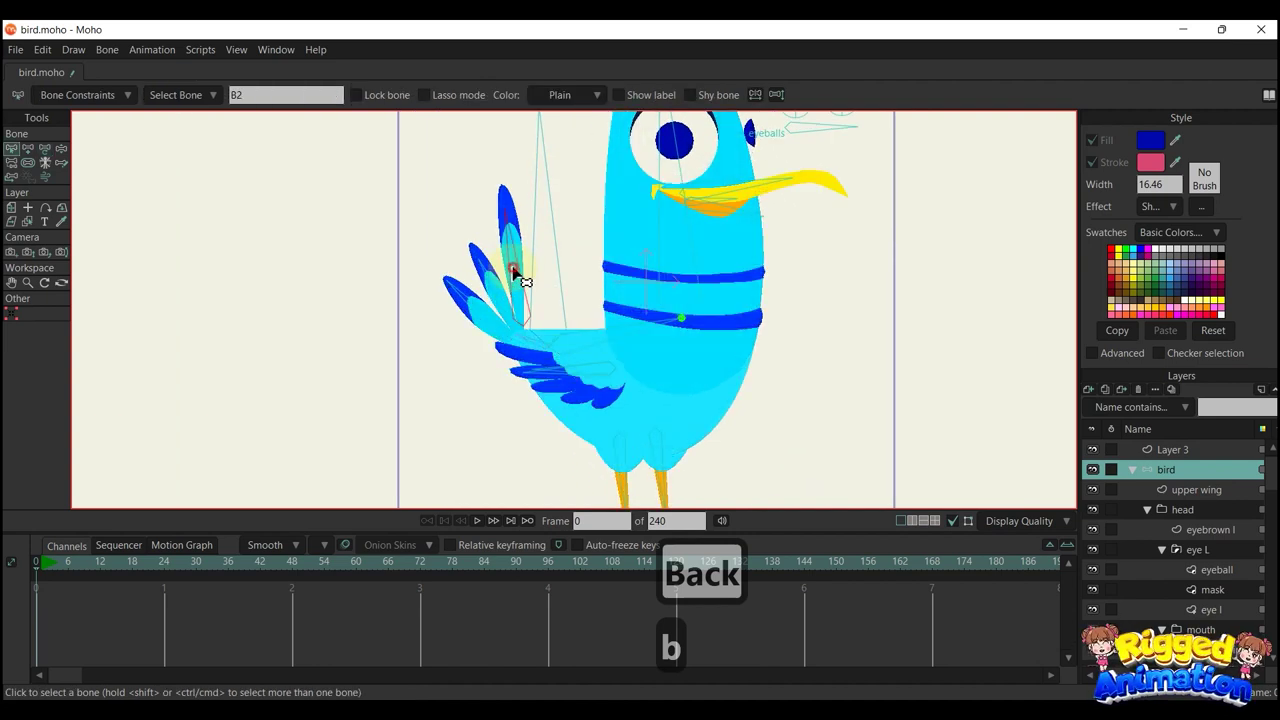
click(500, 286)
scroll(555, 280, down, 3)
drag(548, 270, 490, 438)
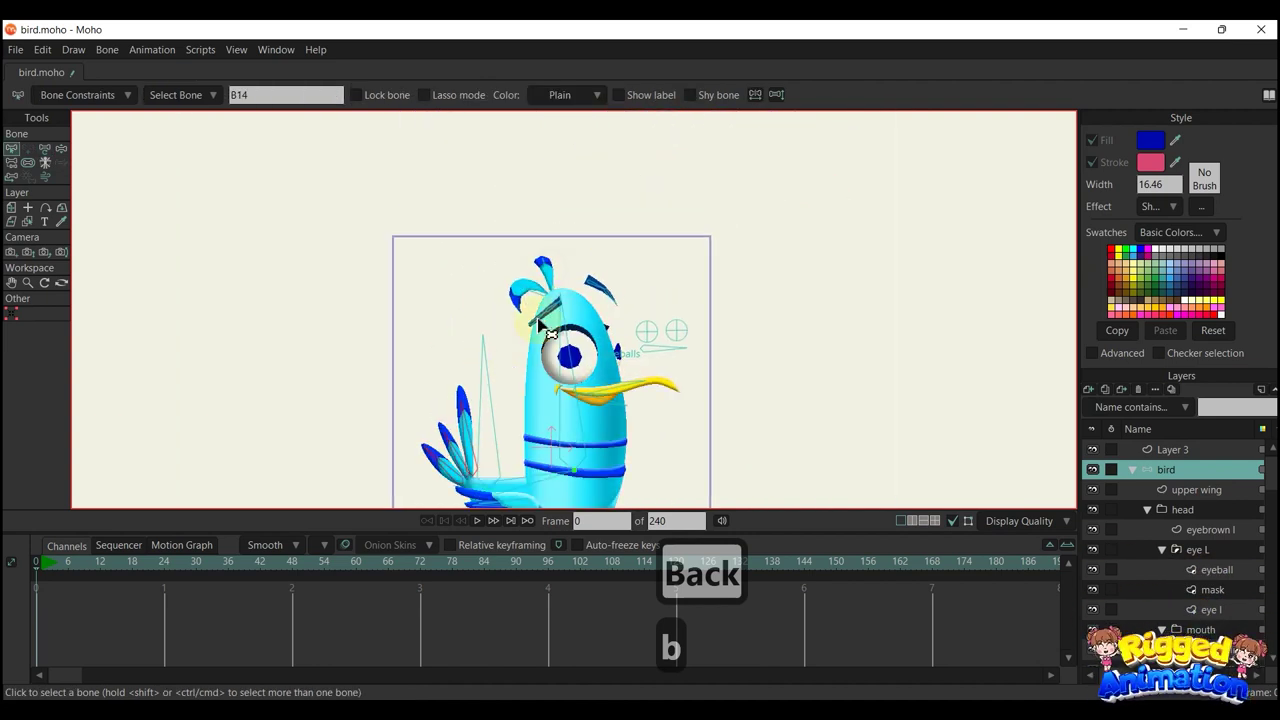
click(534, 294)
click(550, 278)
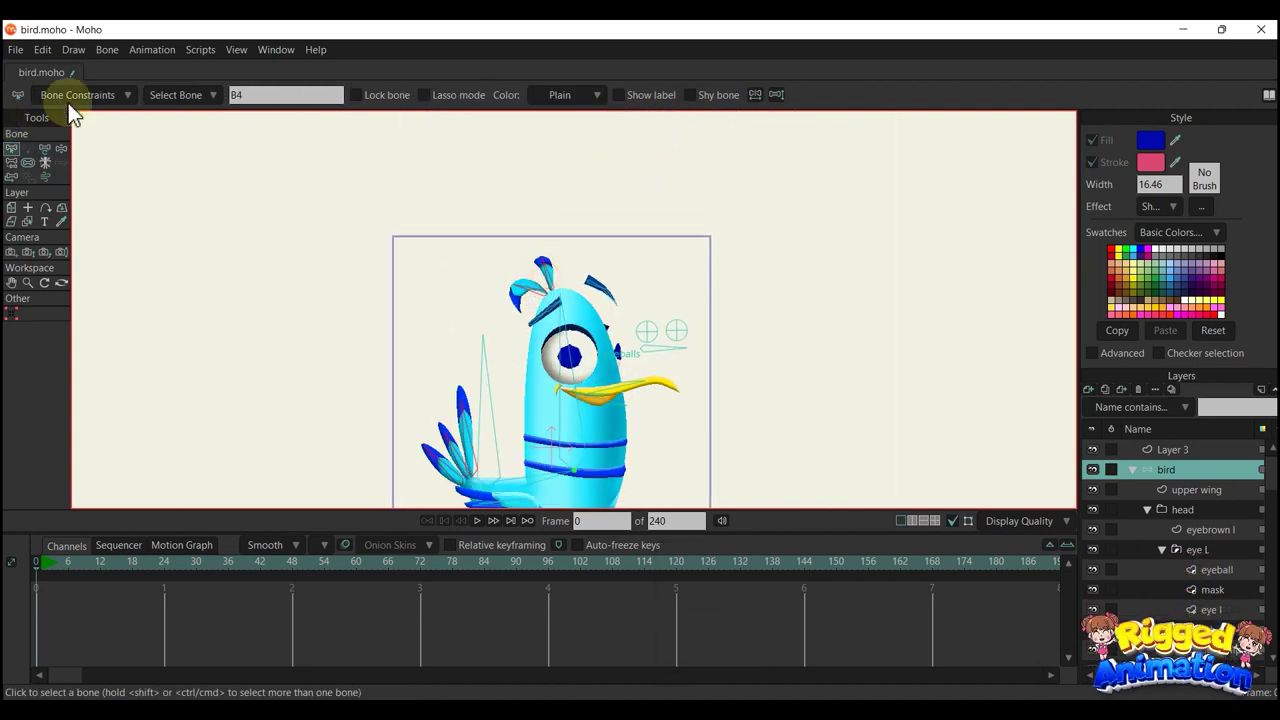
click(72, 98)
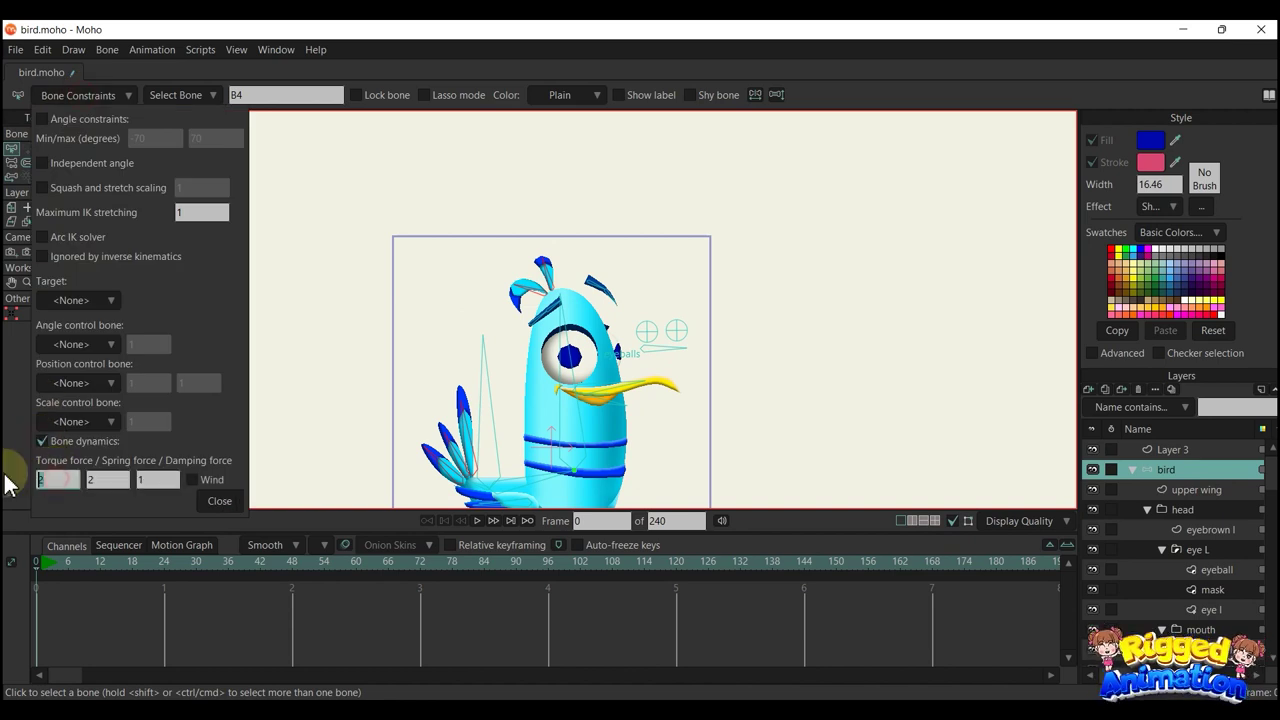
text(0.5)
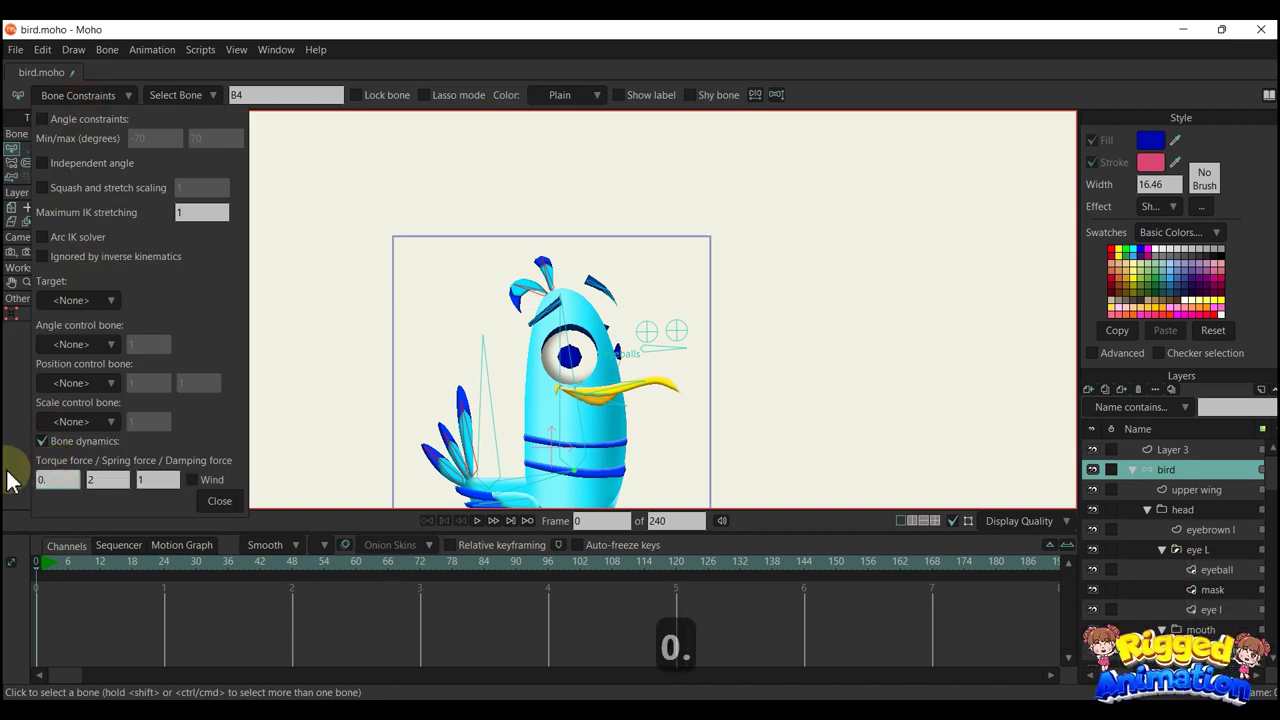
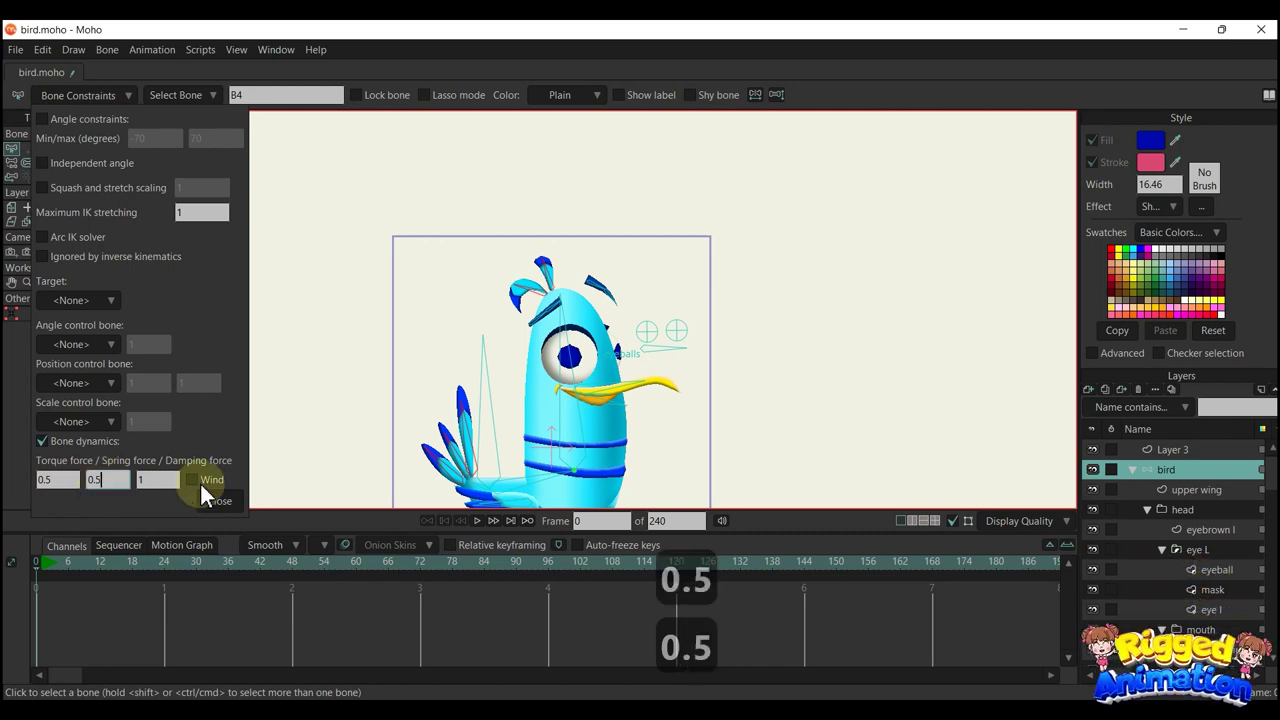
click(220, 501)
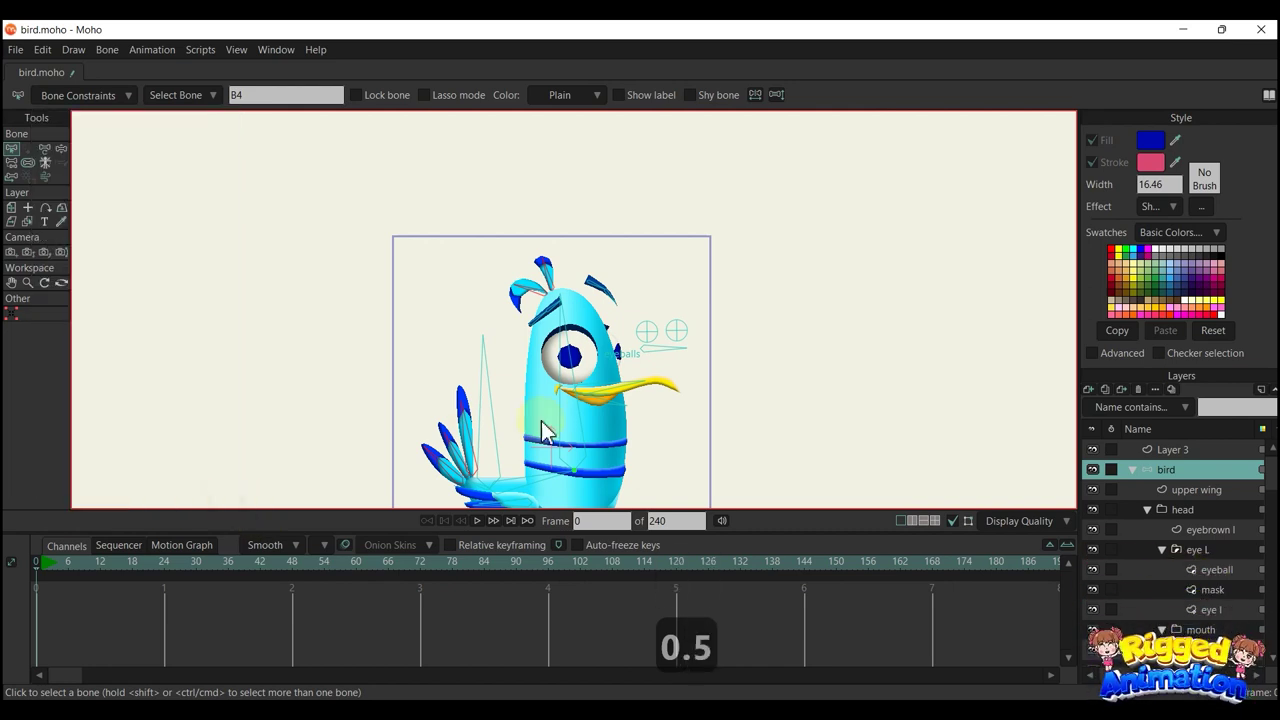
Test the feather dynamics by keying a root bone movement at frame 8, playing it back and removing those keys
scroll(541, 421, down, 3)
key(b)
click(731, 346)
click(72, 562)
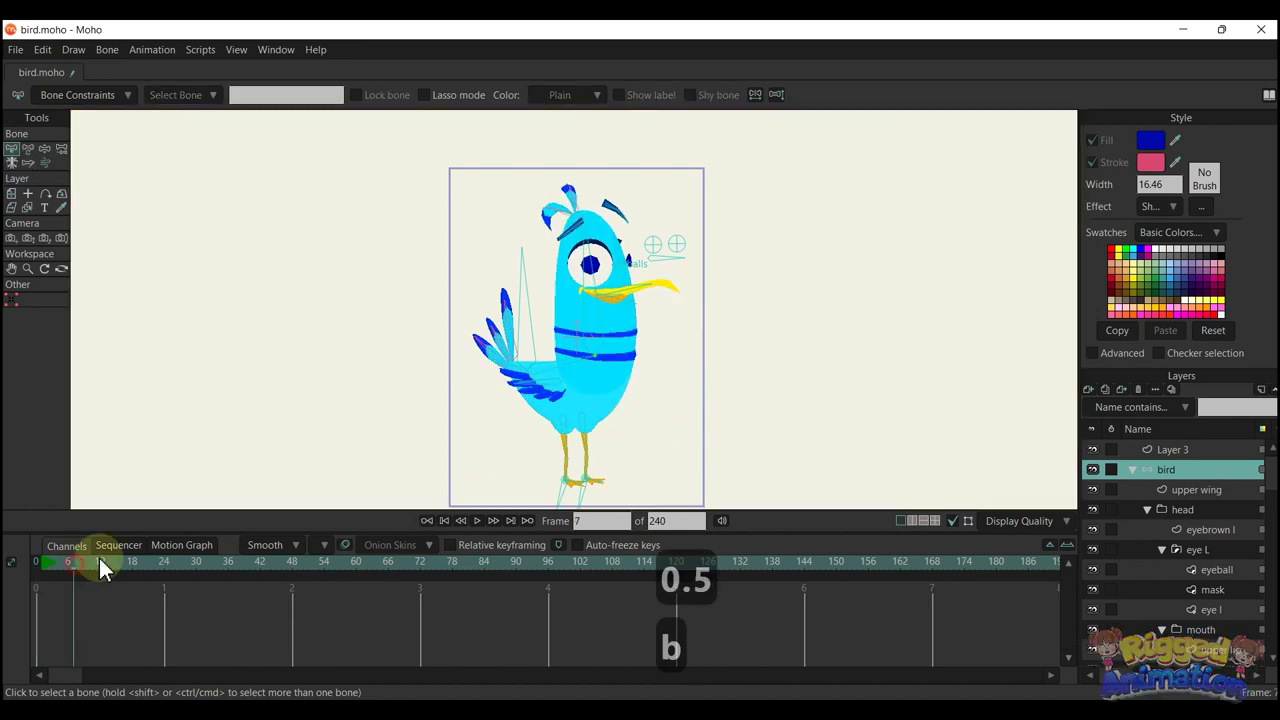
drag(483, 445, 457, 454)
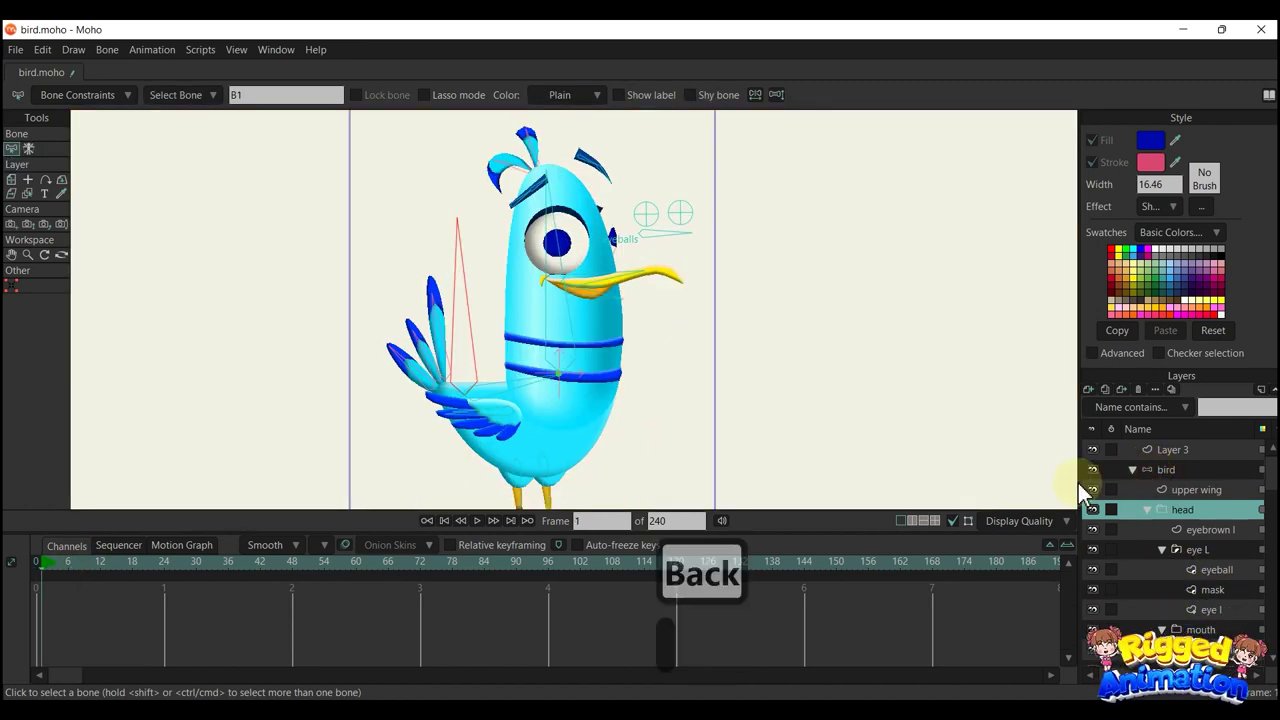
click(1166, 469)
key(space)
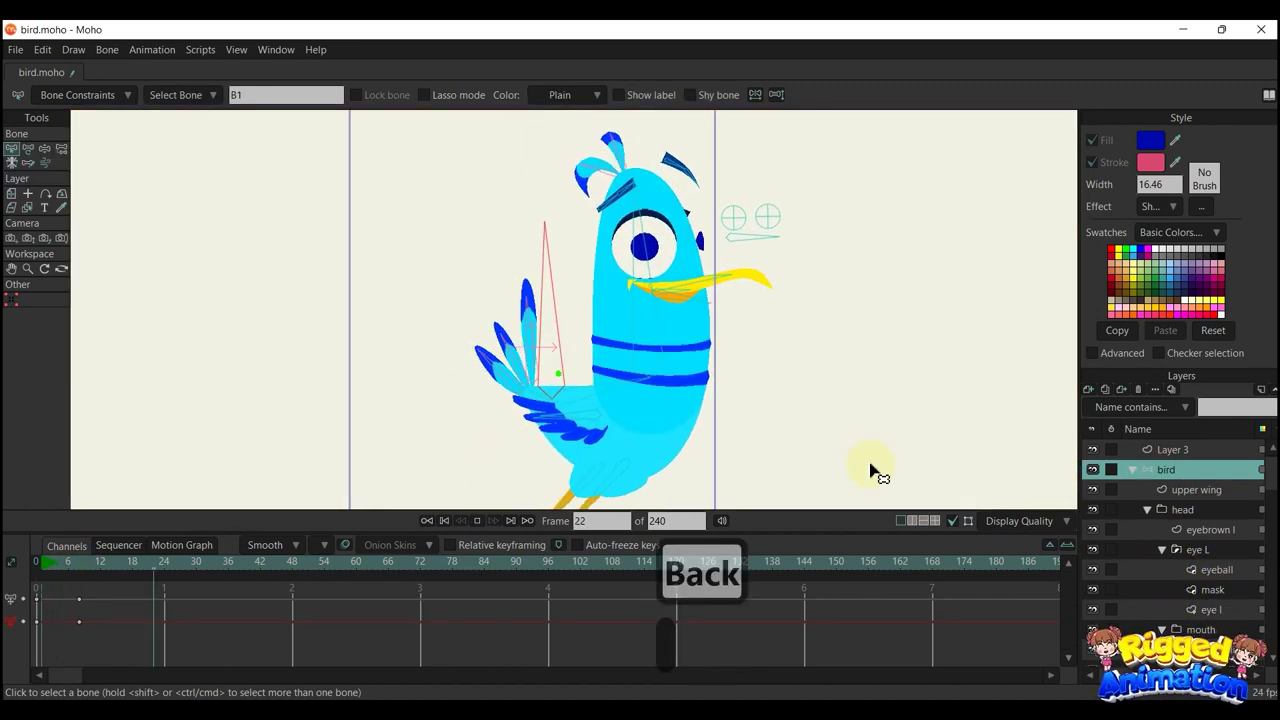
scroll(783, 373, down, 2)
click(43, 563)
key(space)
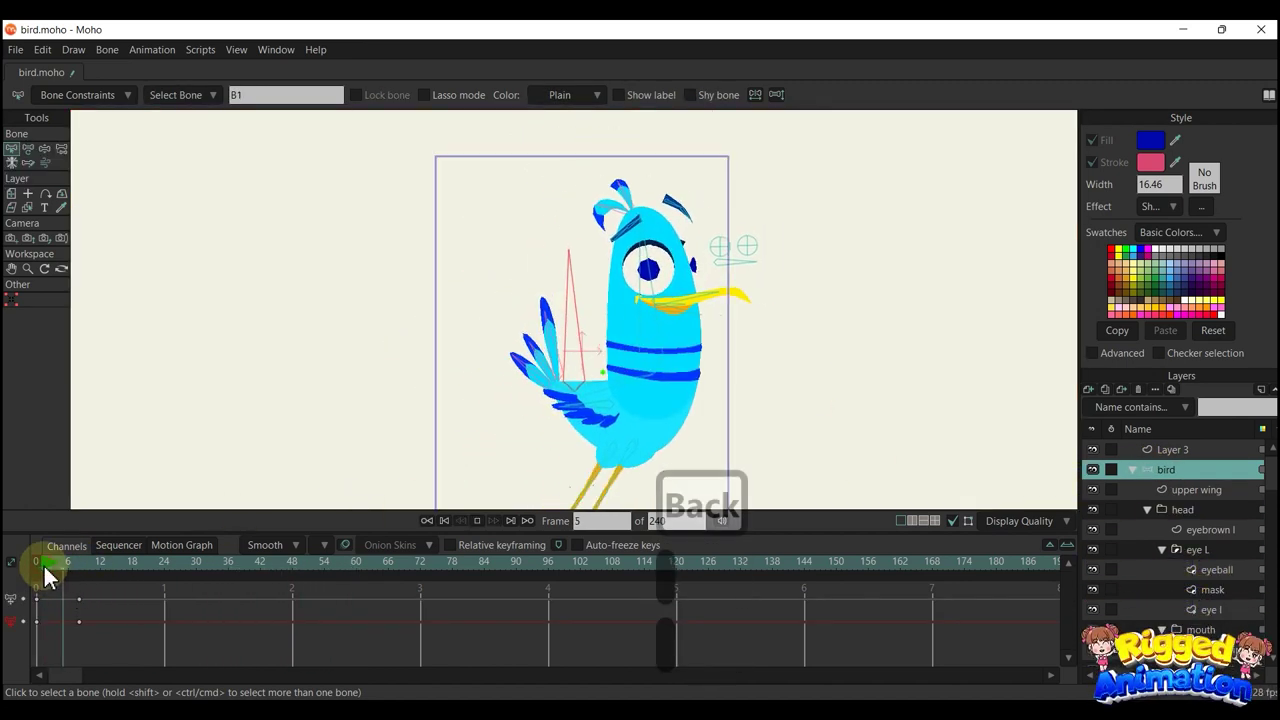
key(space)
drag(131, 635, 26, 560)
key(BackSpace)
Open the beak at frame 2 by rotating the upper and lower beak bones to inspect the mouth, and return to frame 0
click(46, 562)
drag(460, 382, 463, 381)
scroll(675, 350, up, 5)
key(t)
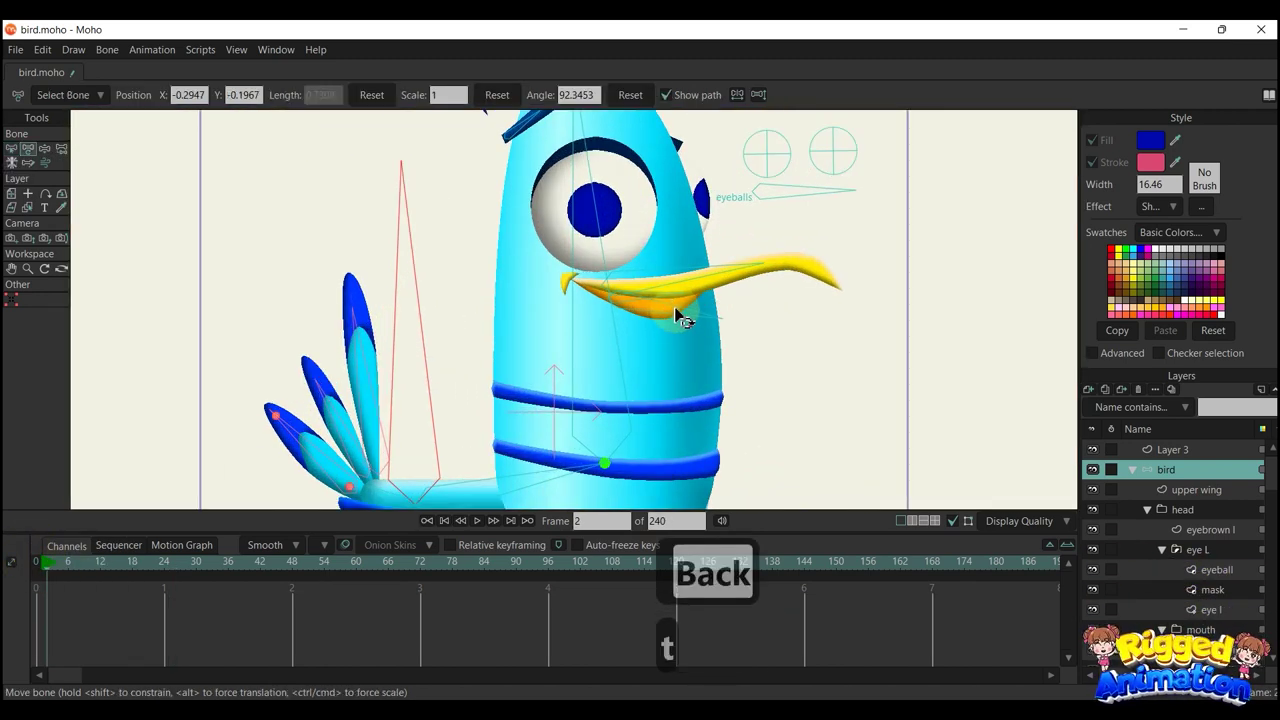
mouse_move(699, 272)
mouse_down()
mouse_move(699, 256)
mouse_move(678, 276)
mouse_up()
scroll(704, 272, down, 3)
scroll(680, 282, up, 5)
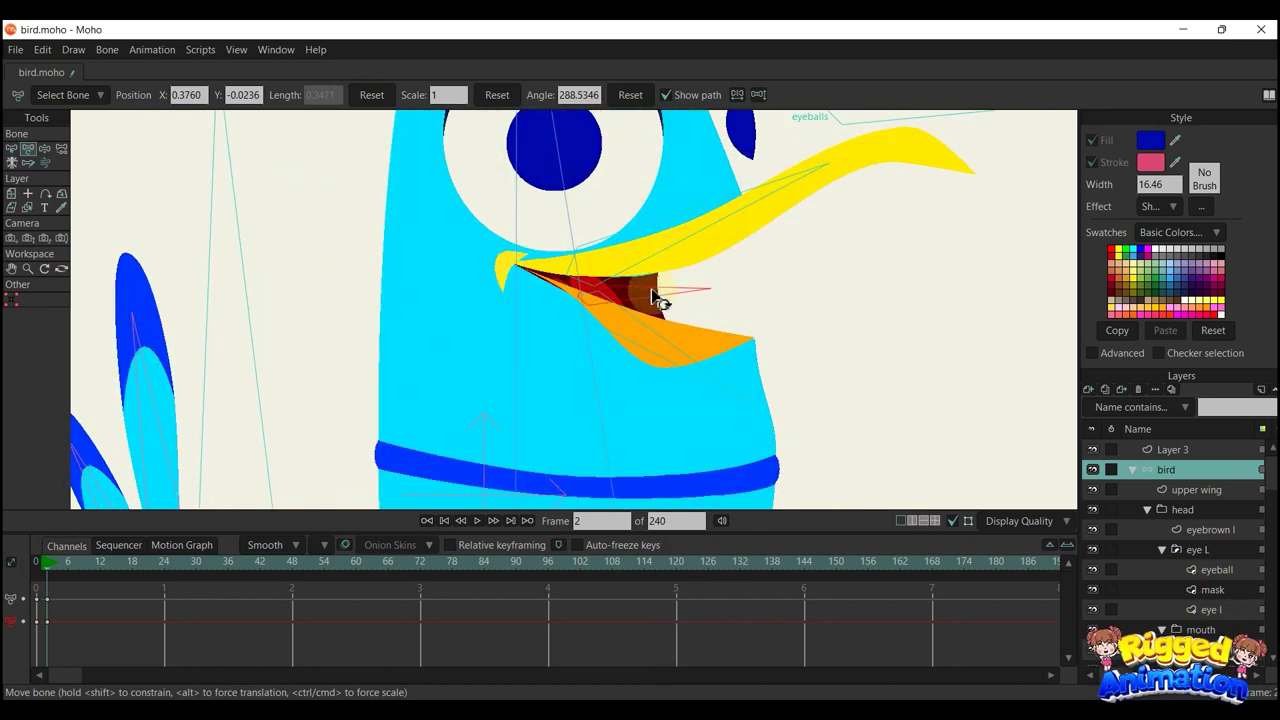
click(40, 561)
Bind all points of the throat layer to the head bone B3
scroll(1125, 510, down, 3)
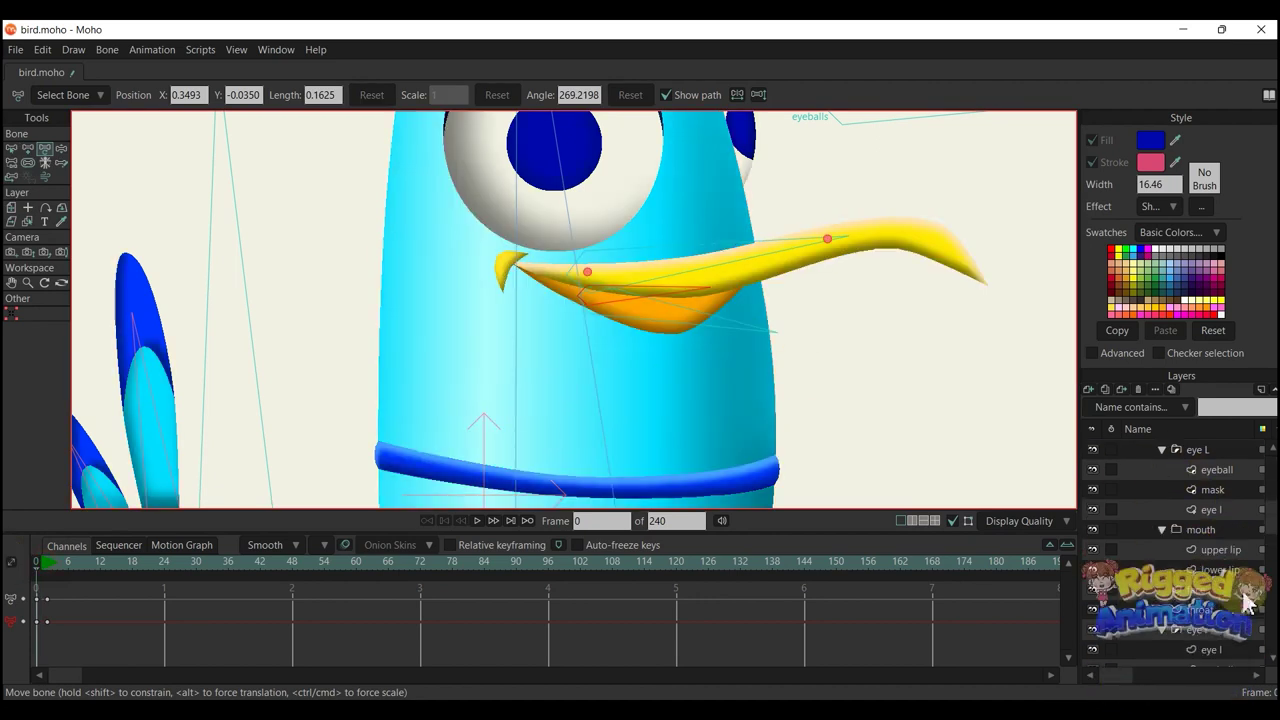
scroll(1214, 591, down, 5)
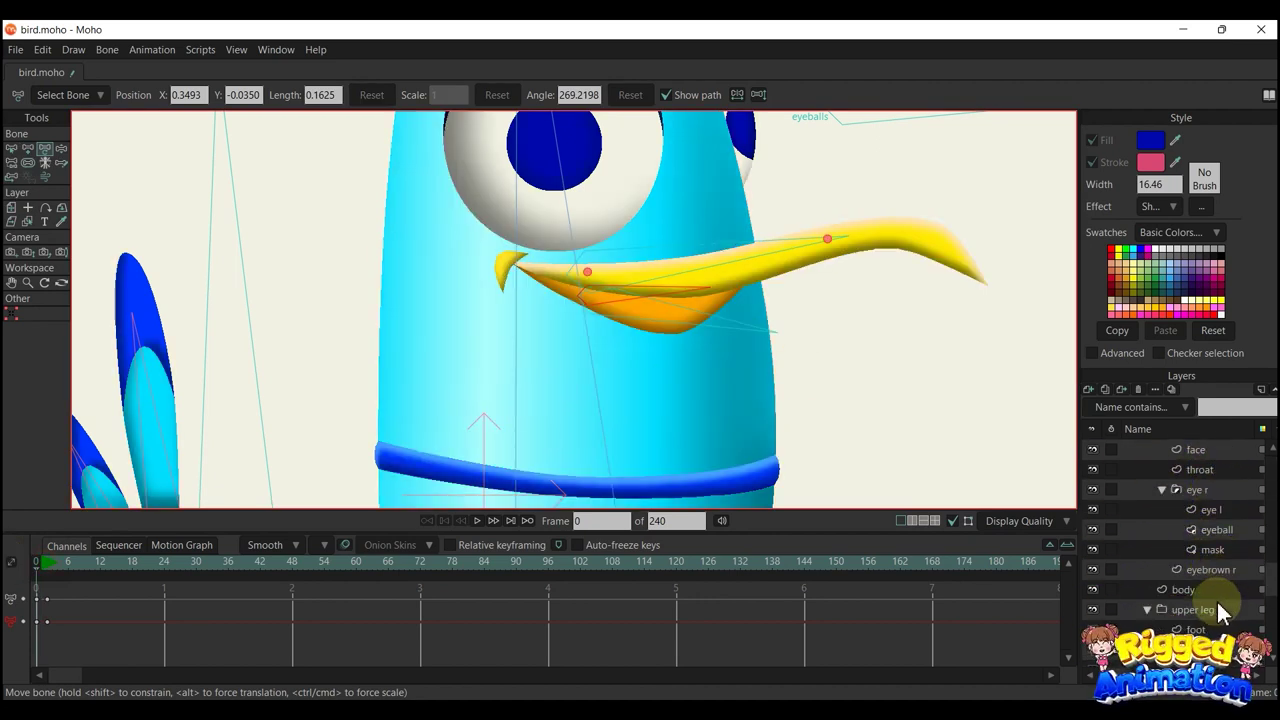
scroll(1196, 570, up, 5)
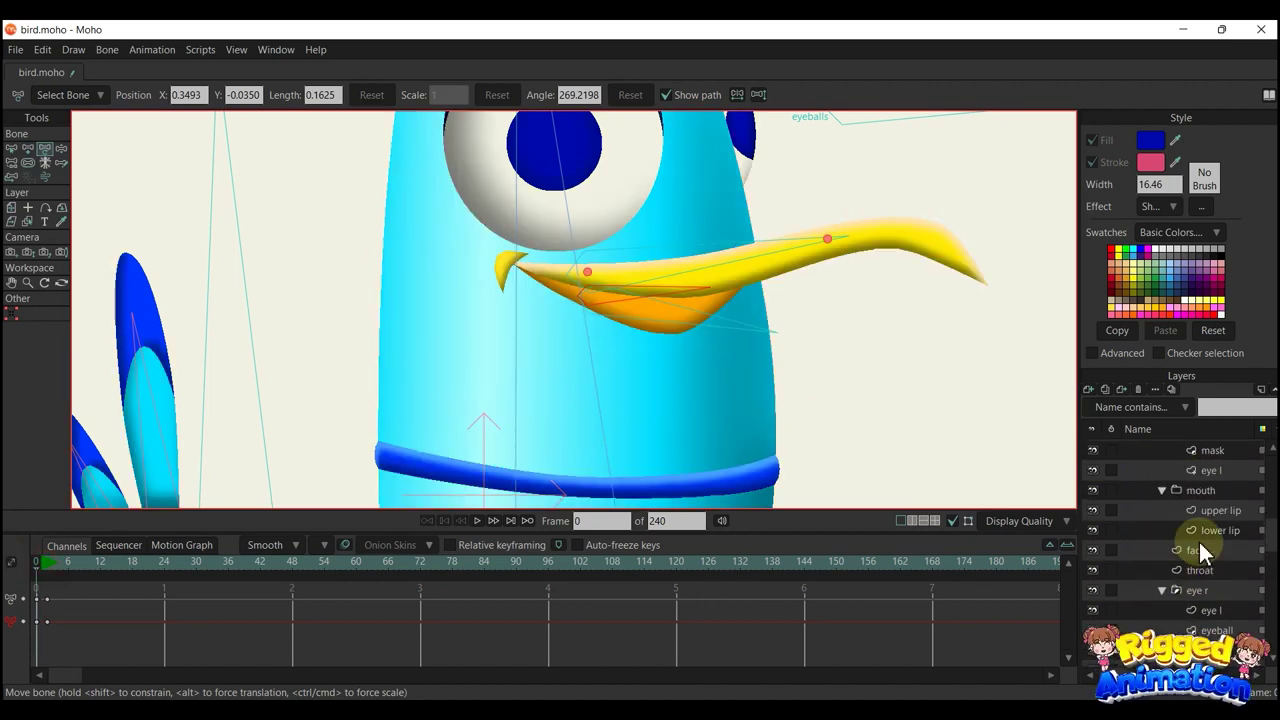
click(1216, 574)
drag(635, 349, 655, 396)
key(b)
scroll(590, 280, down, 4)
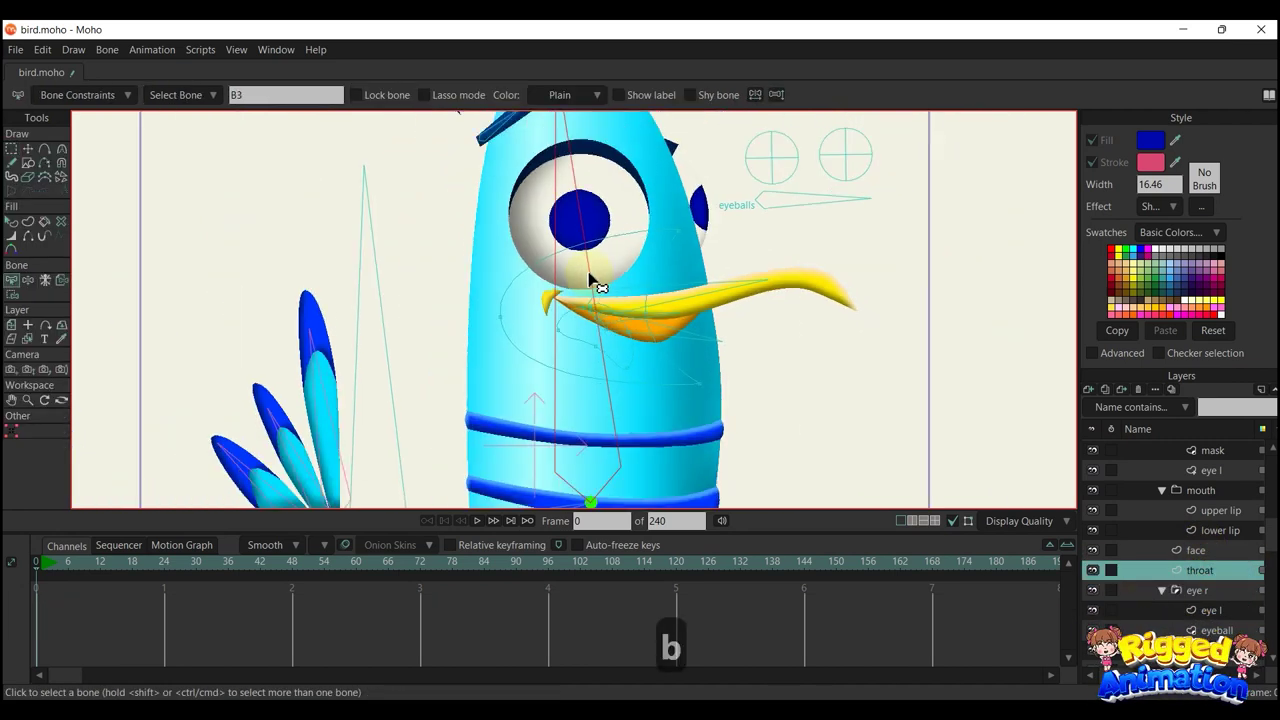
key(i)
mouse_move(487, 341)
mouse_down()
mouse_move(614, 209)
mouse_move(500, 355)
mouse_up()
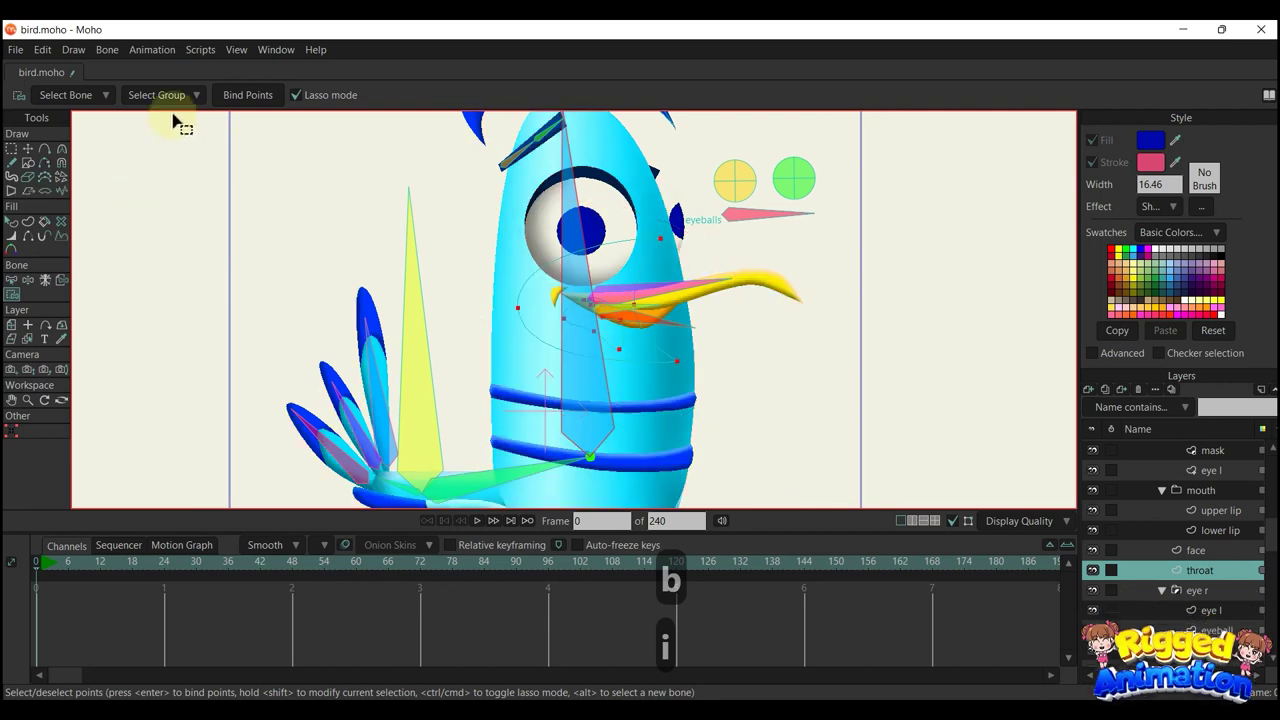
click(240, 95)
Hide the face layer to expose the throat and make the bird layer active for bone work around the beak
scroll(729, 380, up, 2)
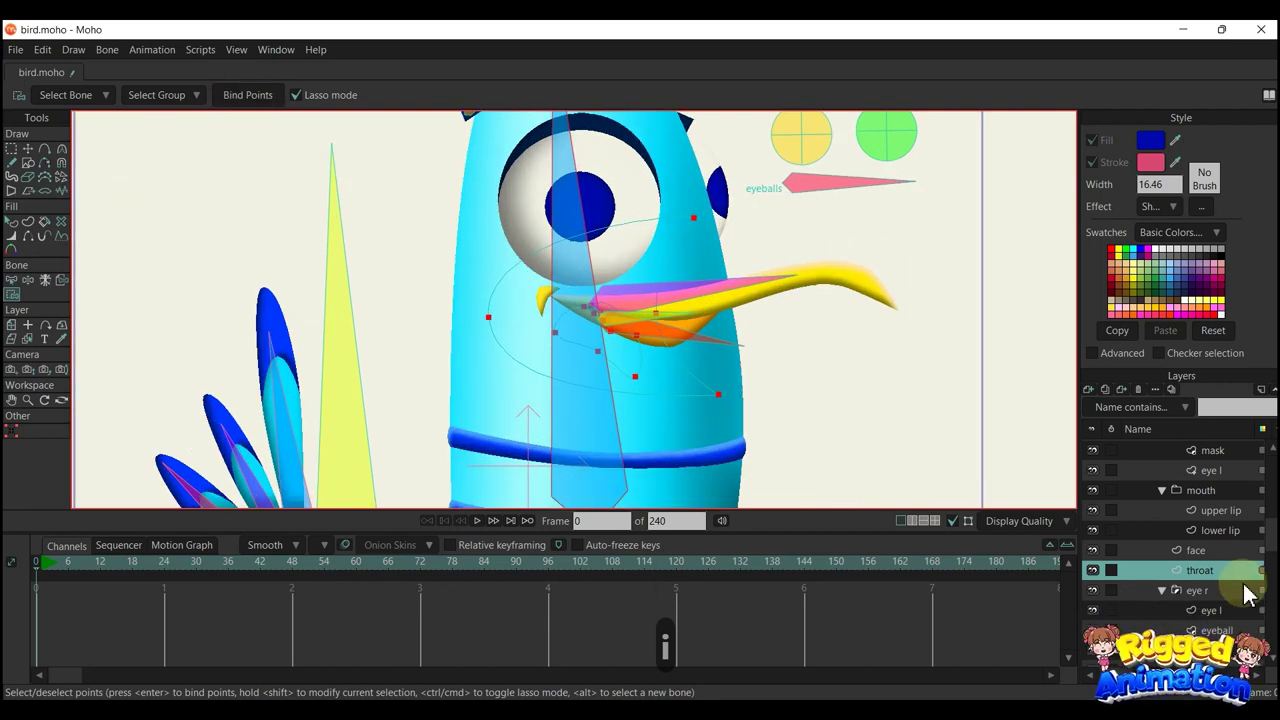
scroll(1202, 565, up, 1)
click(1092, 610)
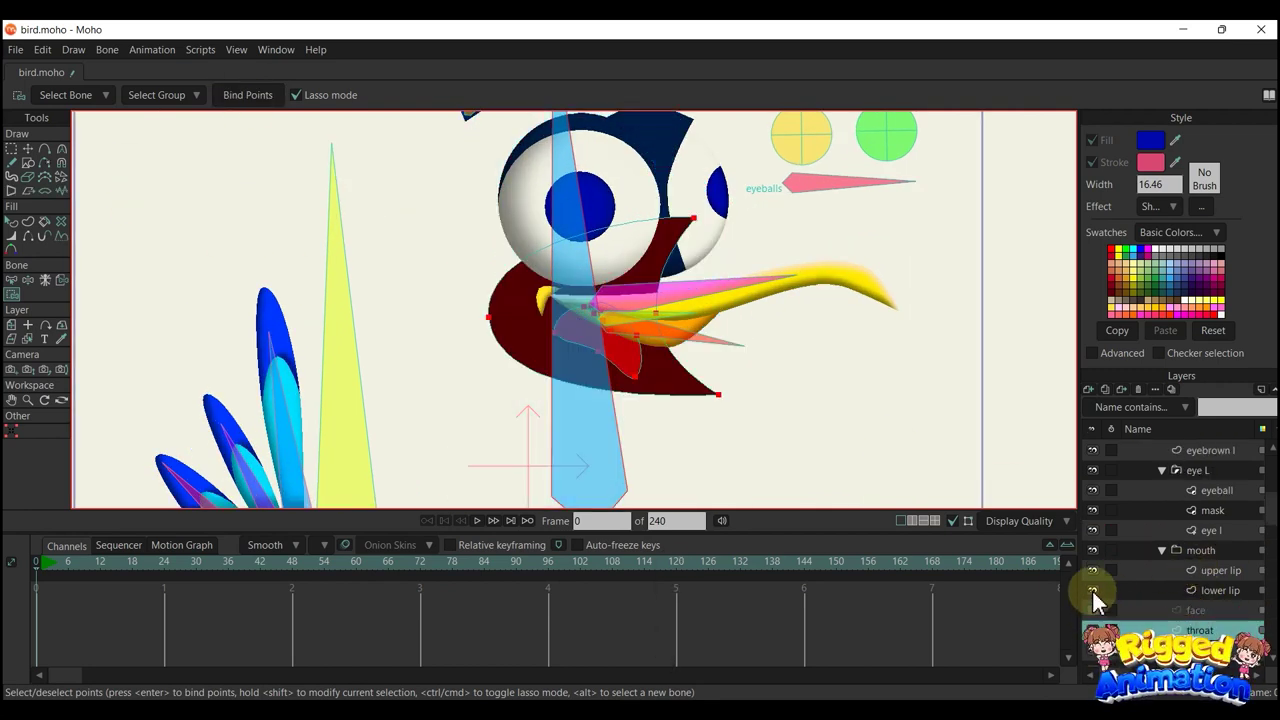
scroll(1115, 530, up, 3)
click(1168, 472)
scroll(600, 310, up, 5)
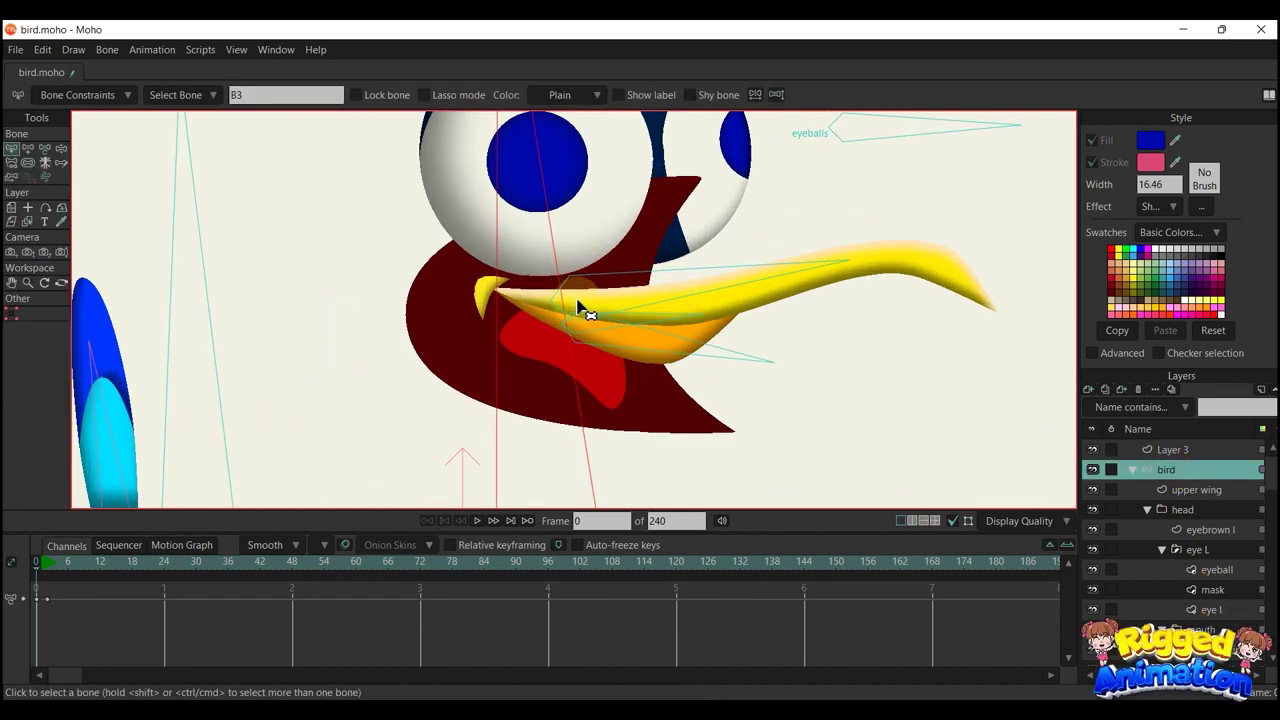
Add a chain of two bones along the red tongue inside the throat
key(t)
drag(676, 325, 613, 425)
mouse_move(566, 354)
mouse_down()
mouse_move(517, 343)
mouse_move(659, 433)
mouse_move(583, 362)
mouse_move(597, 376)
mouse_up()
key(a)
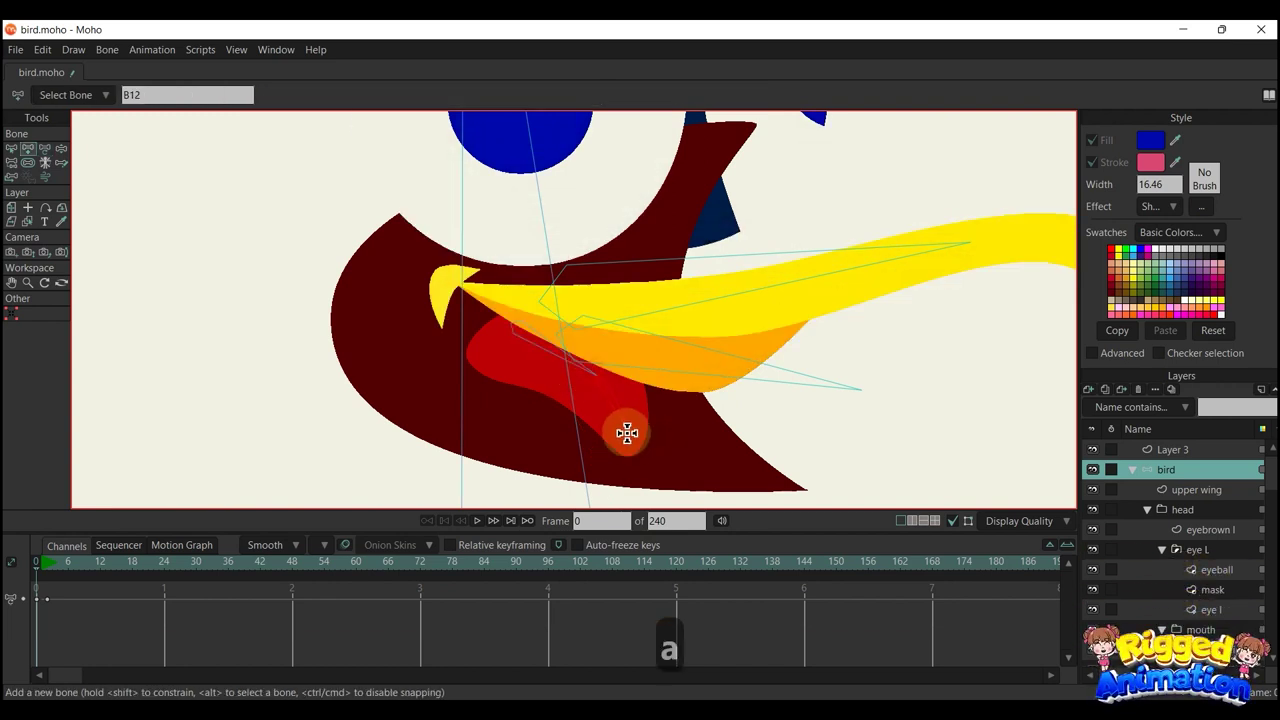
drag(635, 446, 634, 450)
Bind the rear points of the tongue in the throat layer to the first tongue bone
alt+right_click(515, 372)
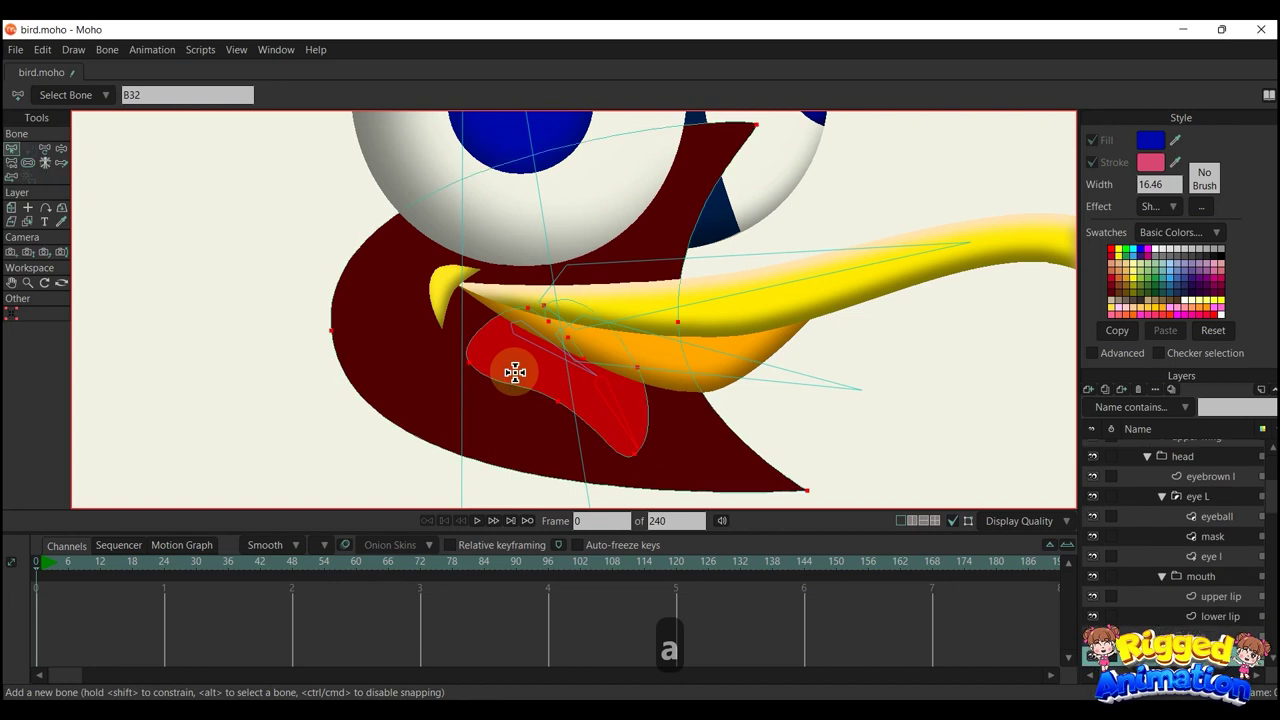
key(n)
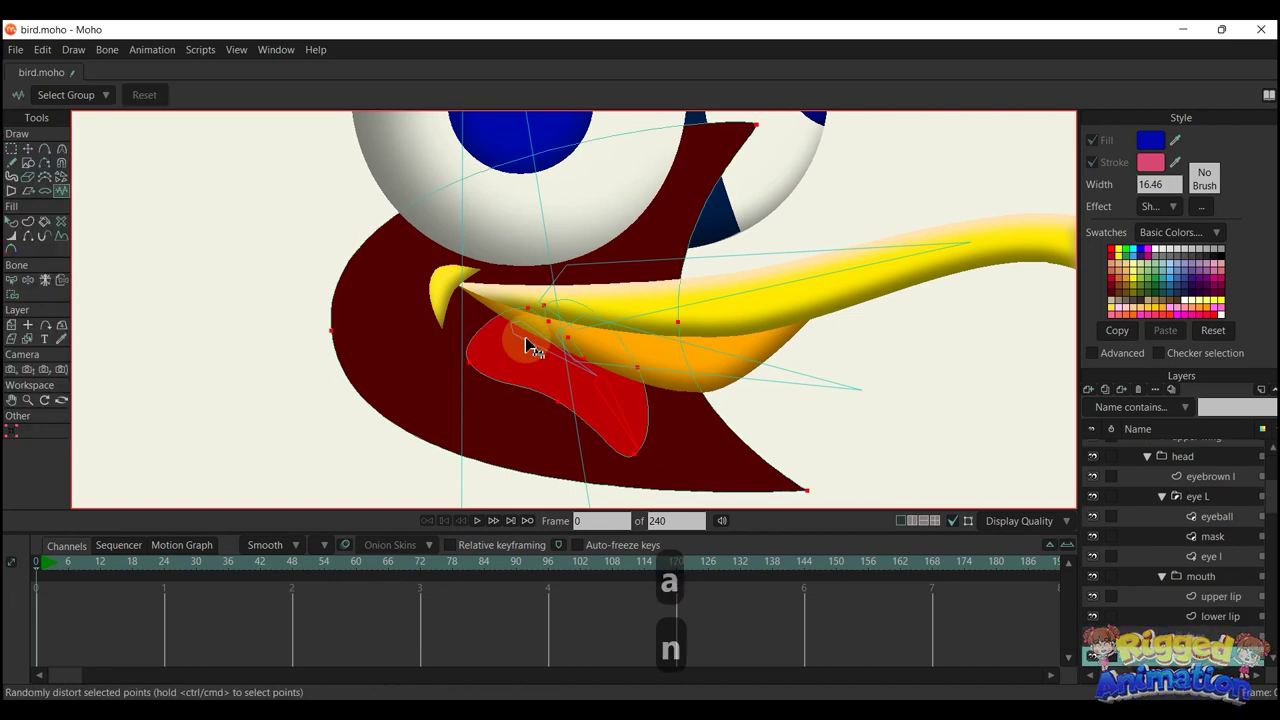
key(b)
ctrl+alt+click(530, 347)
key(i)
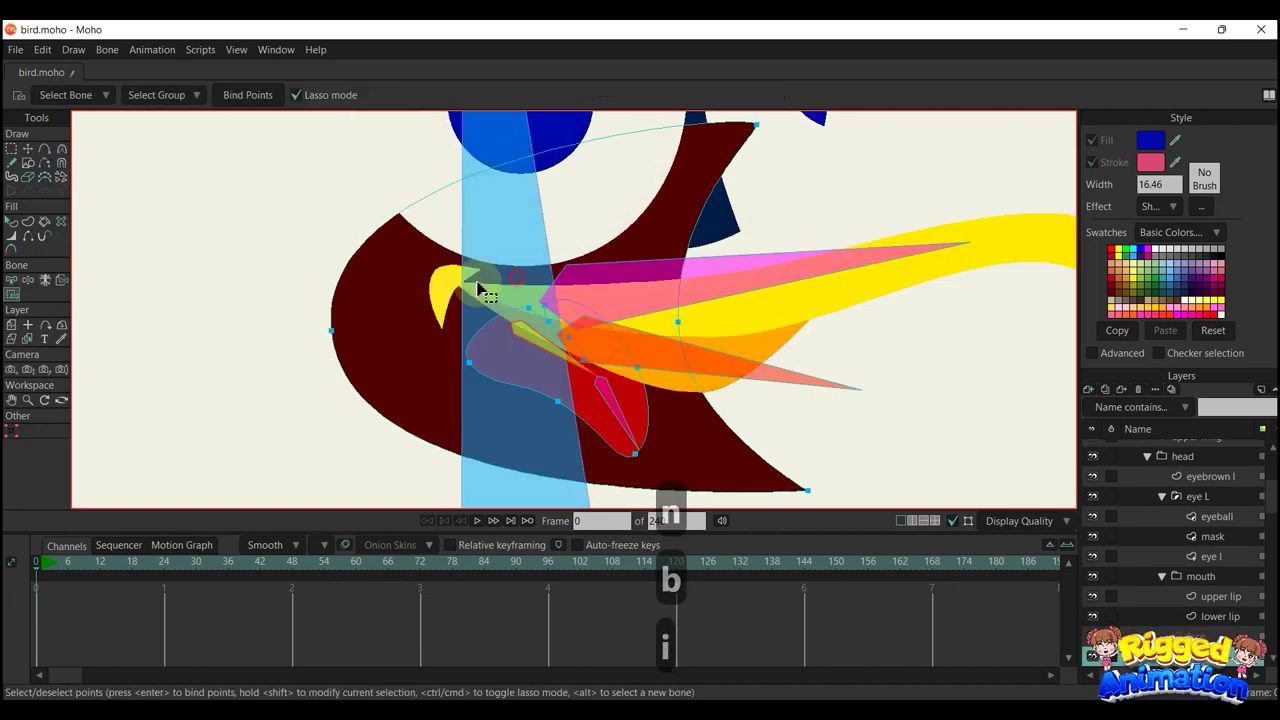
click(310, 337)
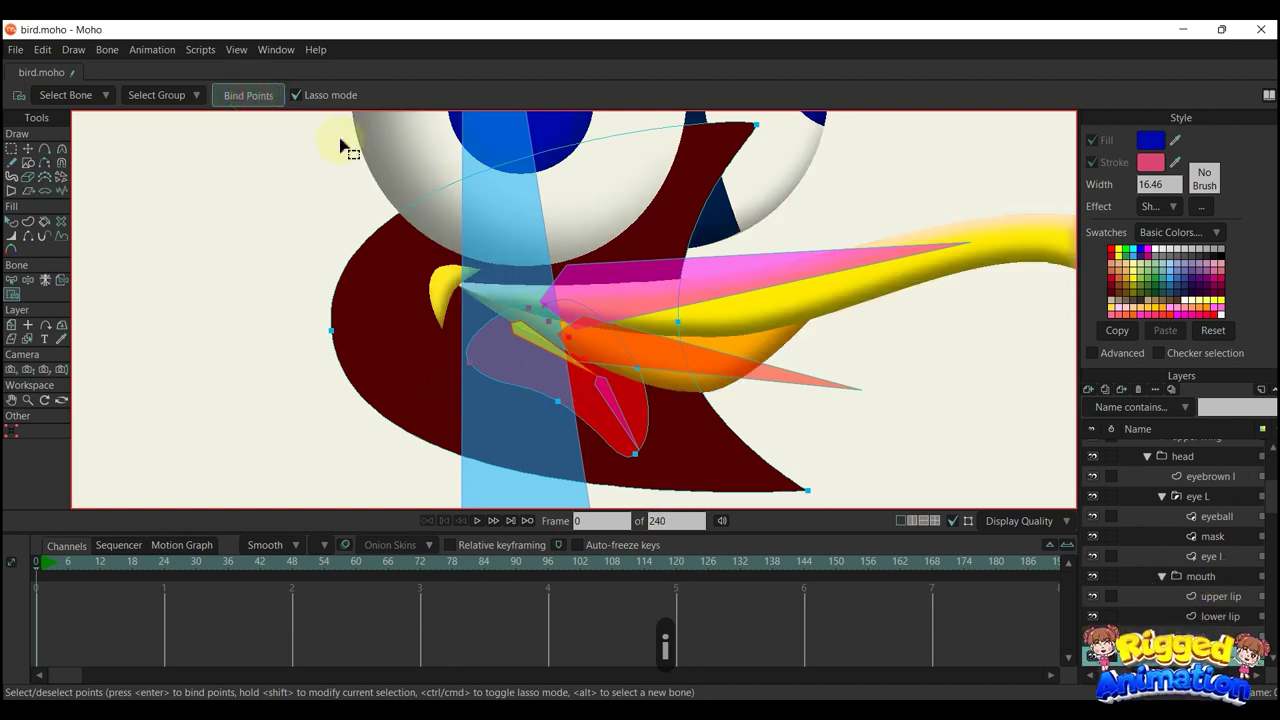
Bind the front tip points of the tongue to the second tongue bone B32
key(b)
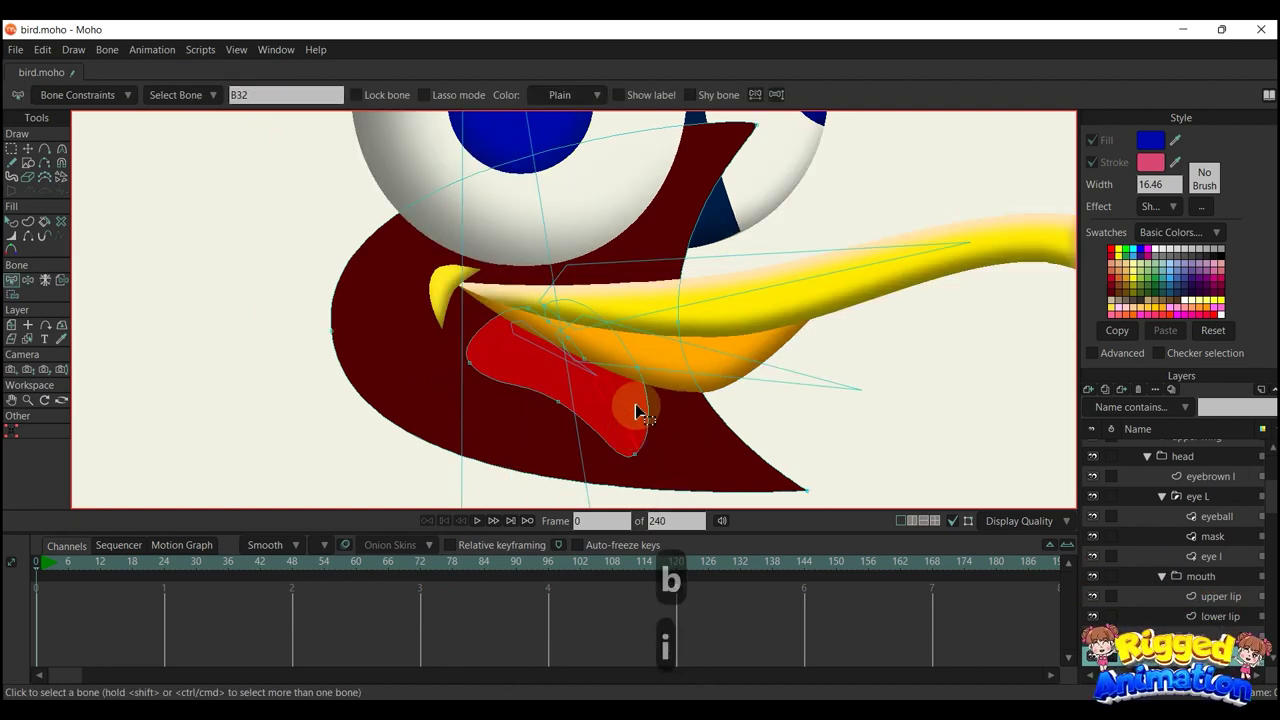
key(i)
mouse_move(533, 416)
mouse_down()
mouse_move(636, 481)
mouse_move(686, 432)
mouse_up()
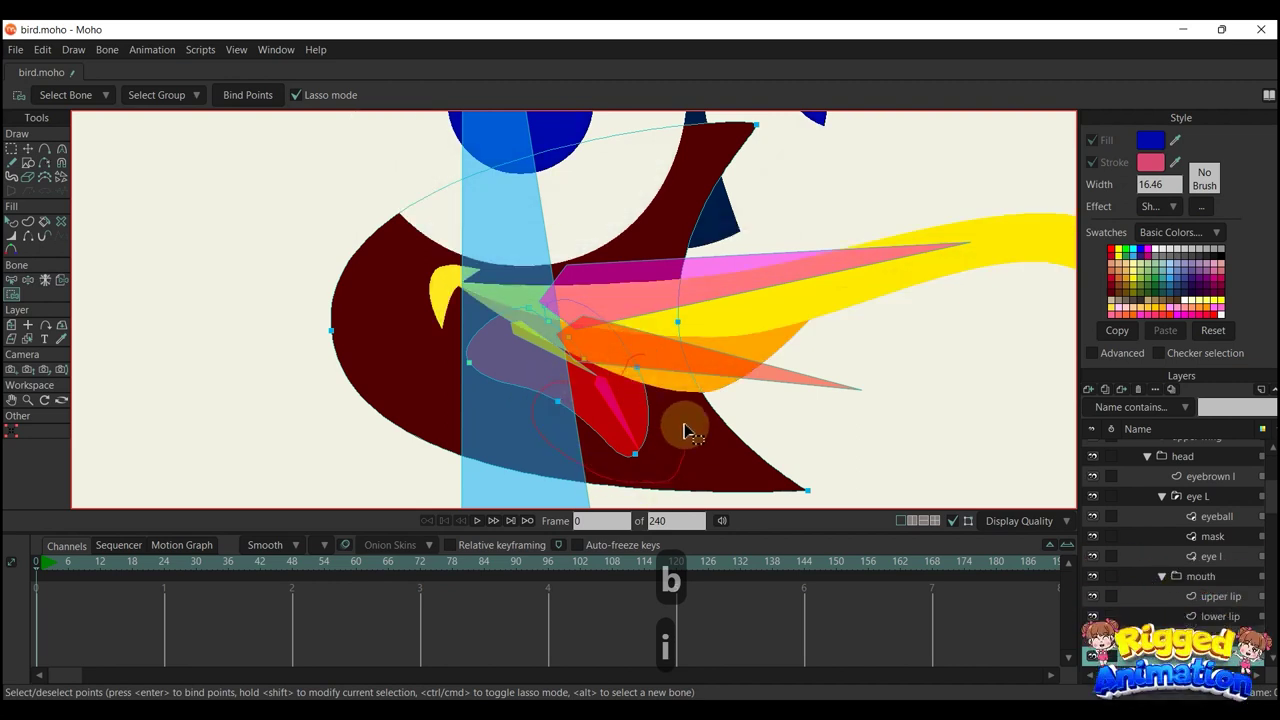
drag(493, 333, 490, 336)
click(254, 102)
scroll(602, 362, down, 2)
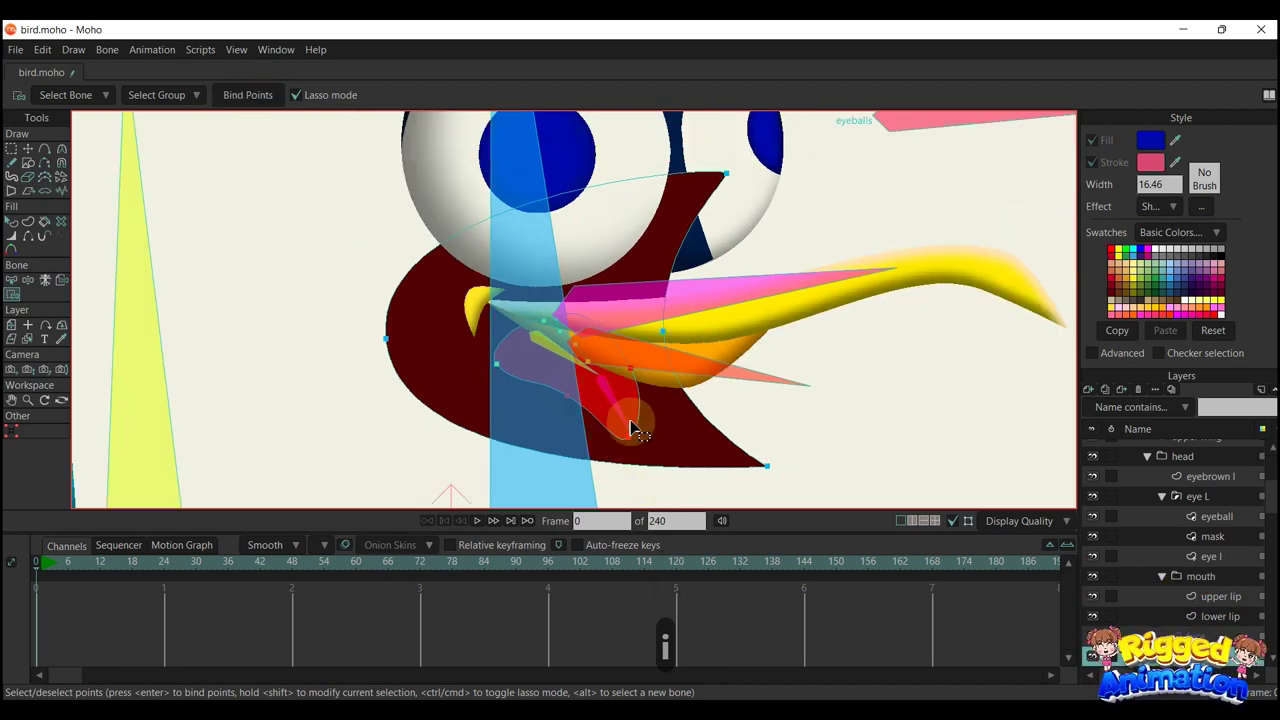
drag(633, 424, 622, 396)
Bind the throat shape's lower front corner point to the lower beak bone
key(b)
scroll(585, 428, down, 2)
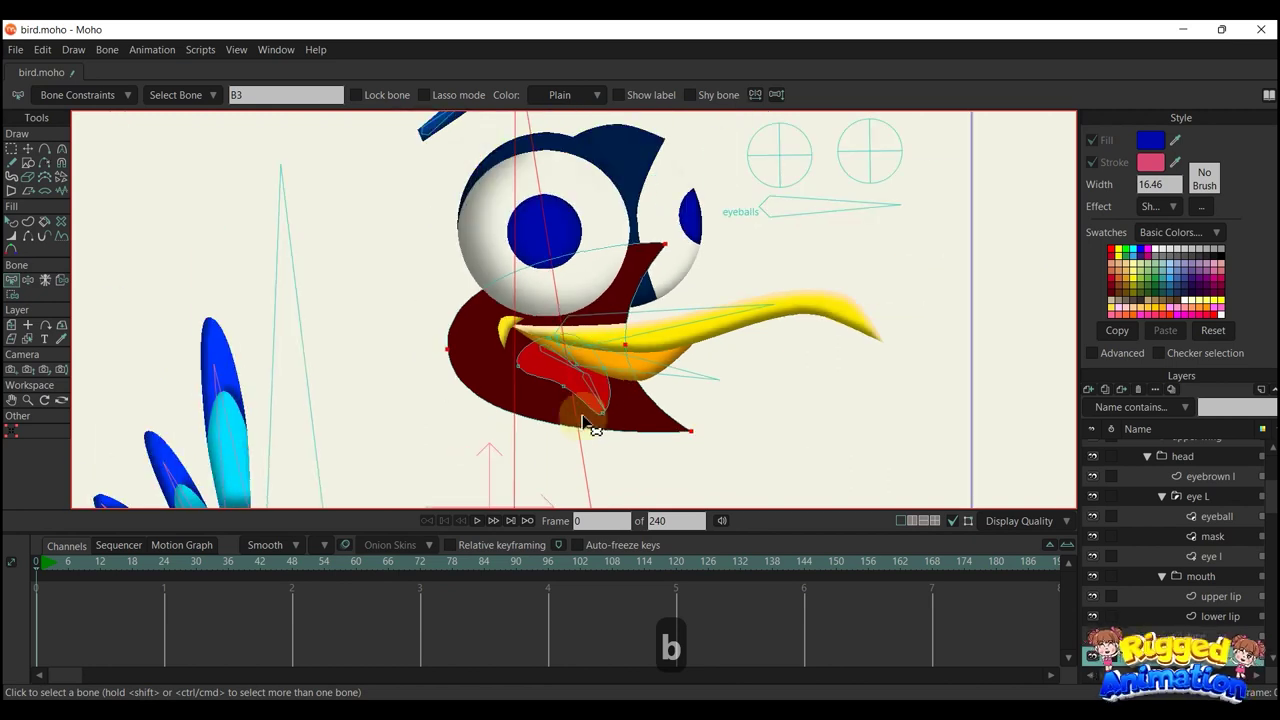
key(b)
click(678, 380)
key(i)
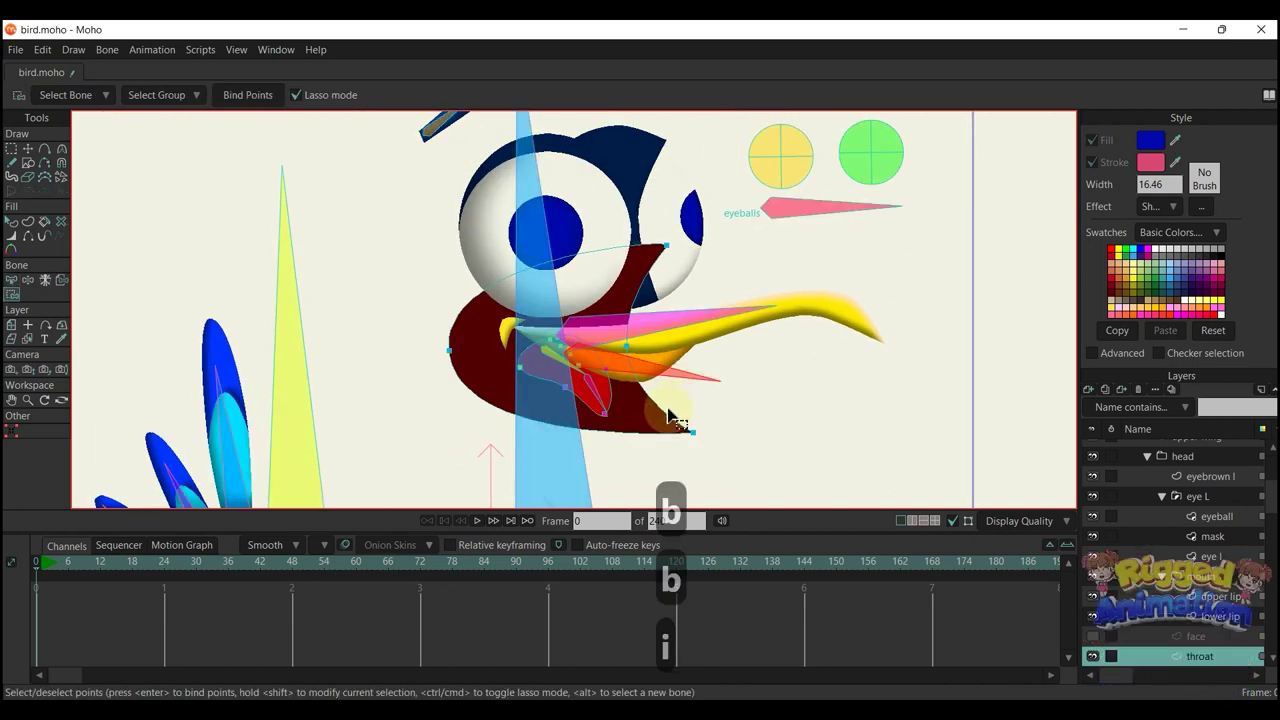
drag(600, 405, 598, 404)
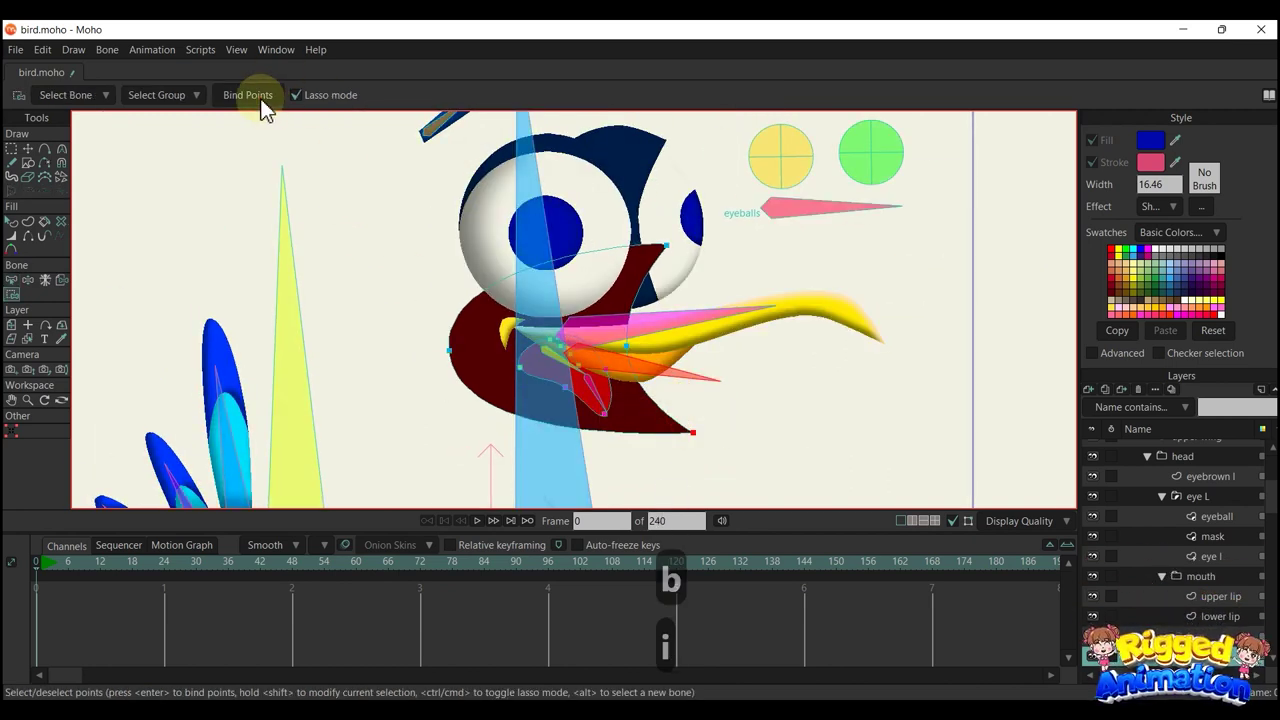
Bind the throat shape's upper front corner point to the upper beak bone B10
key(b)
key(i)
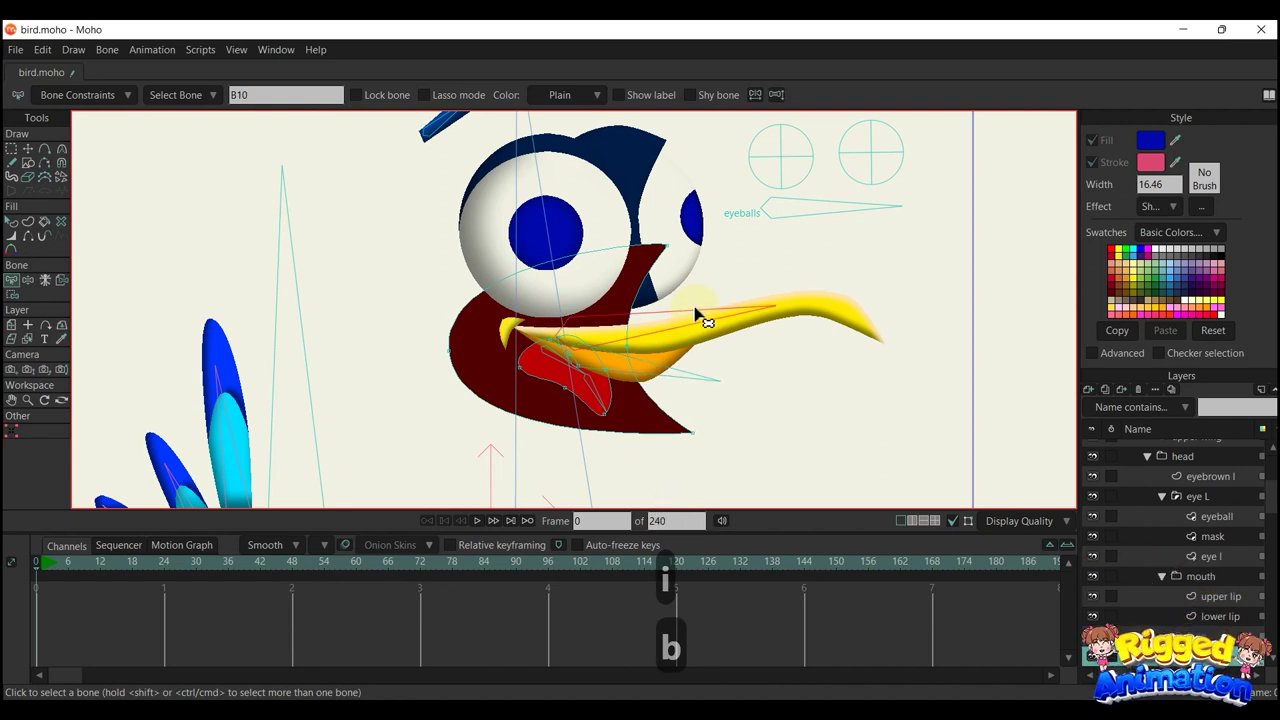
click(660, 240)
click(246, 98)
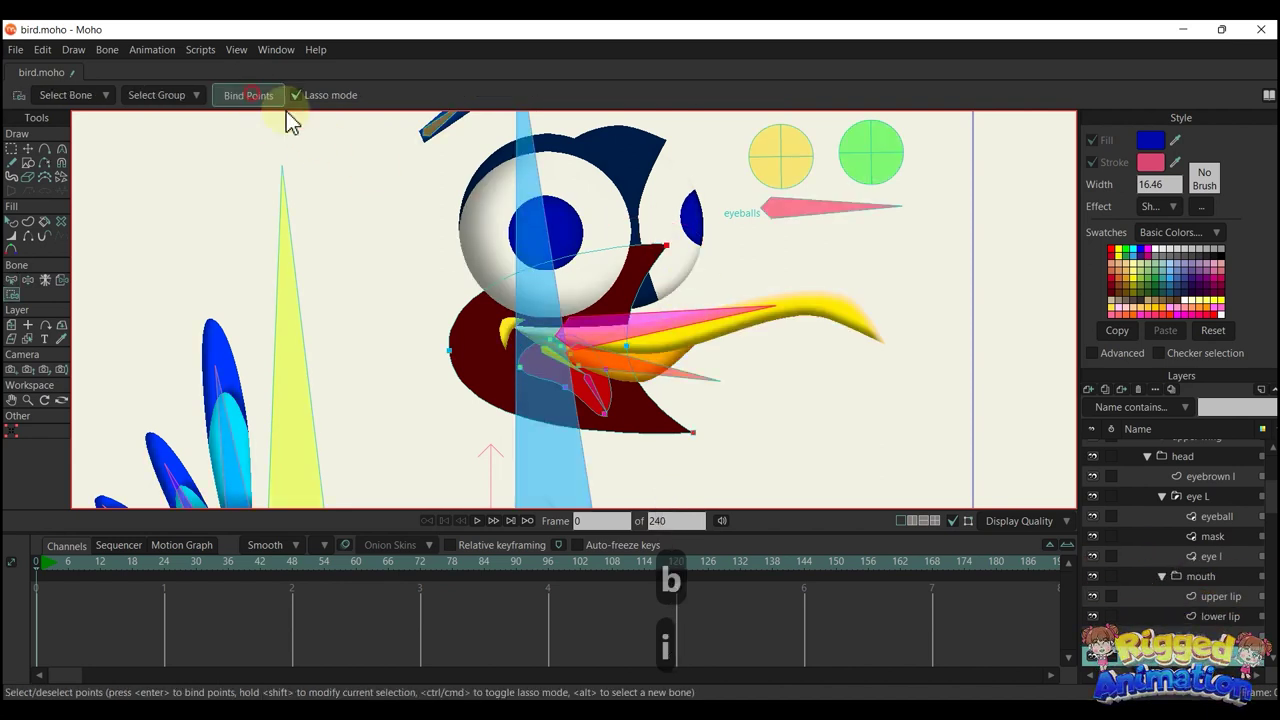
Show the face layer, test the open beak and tongue by moving their bones at frame 2, and return to frame 0
click(1090, 638)
scroll(1162, 527, up, 2)
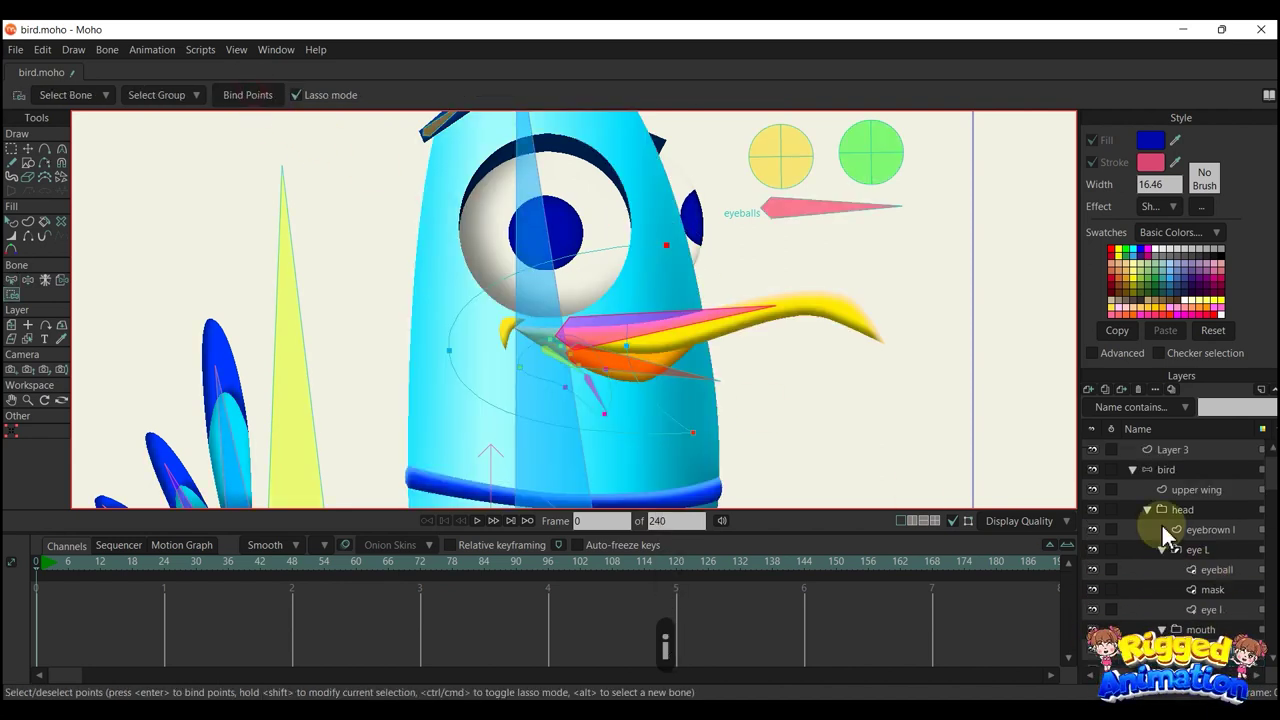
click(1165, 471)
click(49, 560)
drag(449, 420, 720, 292)
scroll(643, 351, up, 5)
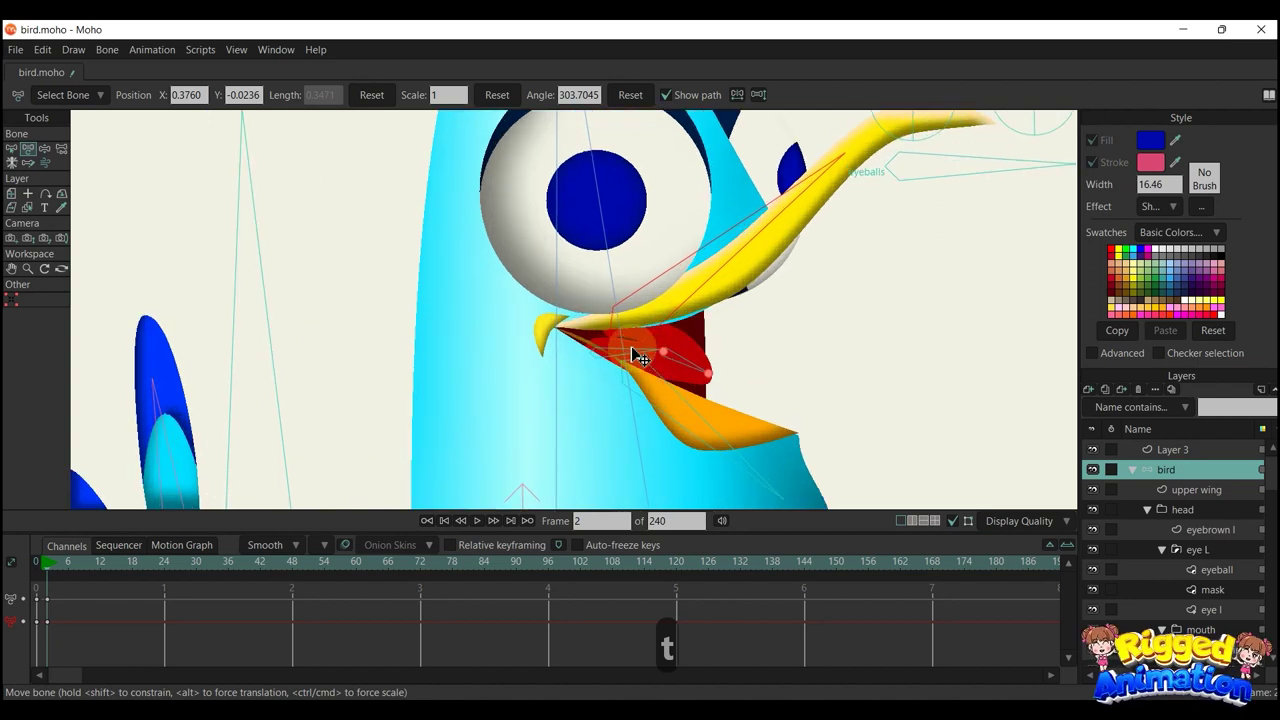
mouse_move(645, 362)
mouse_down()
mouse_move(648, 378)
mouse_move(686, 371)
mouse_move(690, 389)
mouse_move(604, 368)
mouse_move(598, 380)
mouse_move(694, 408)
mouse_move(494, 420)
mouse_up()
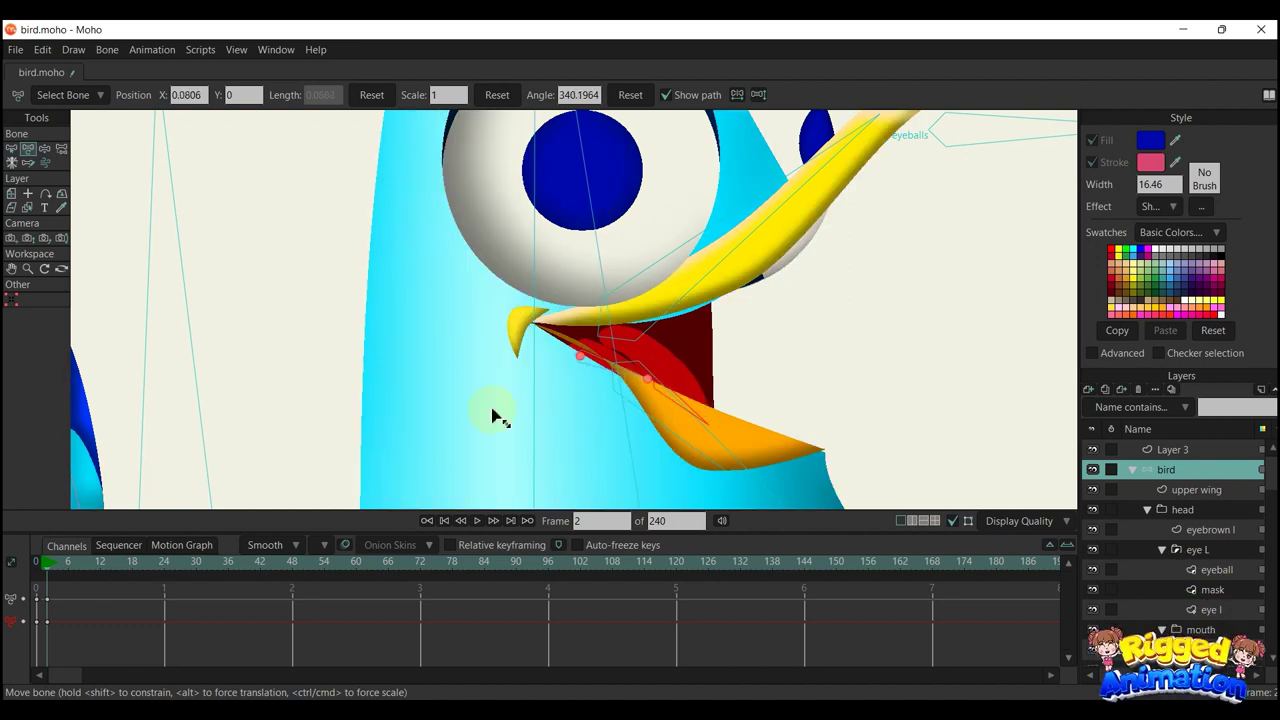
click(30, 568)
Delete the extra point near the mouth corner on the lower lip layer and adjust the curvature of its lower edge
scroll(594, 371, up, 5)
key(a)
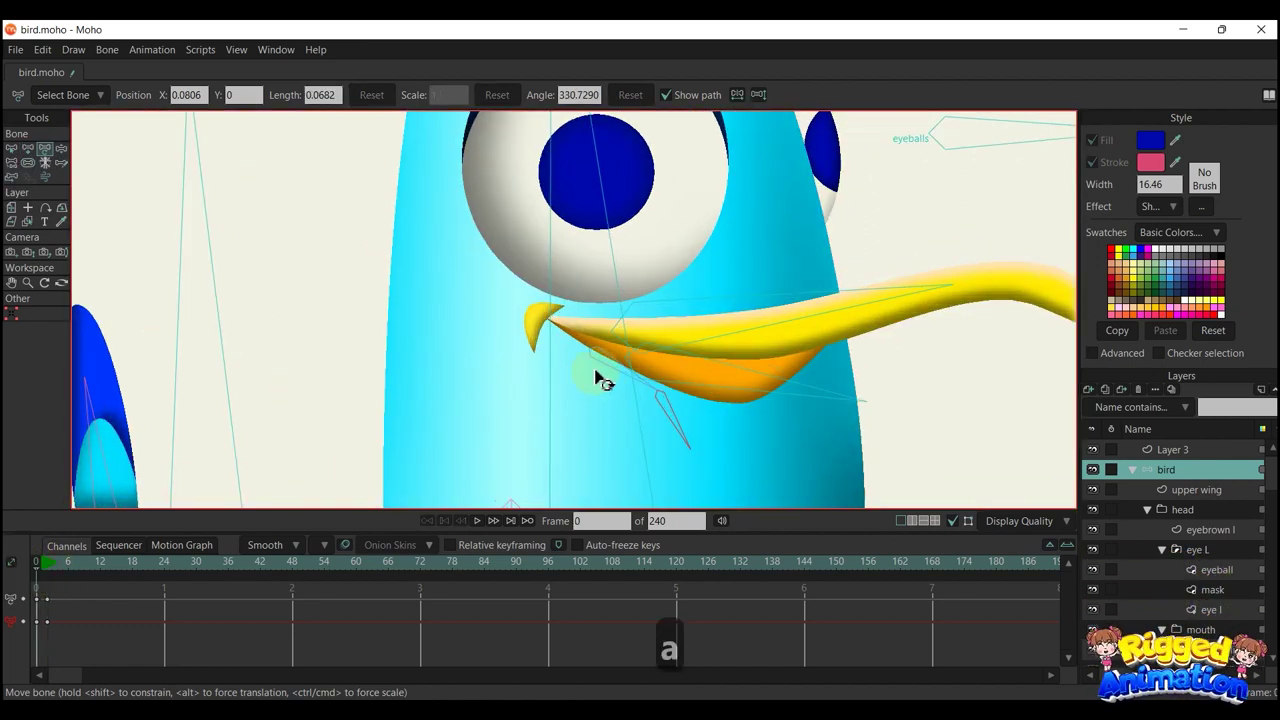
alt+right_click(747, 382)
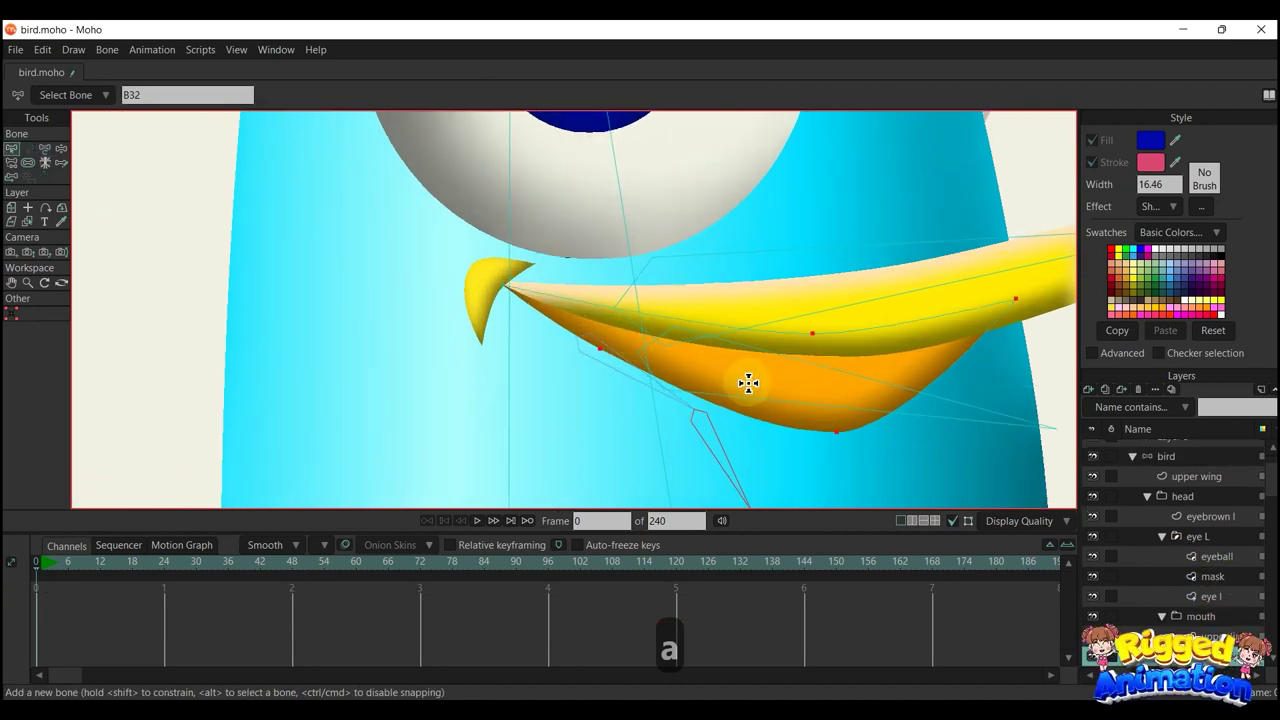
key(a)
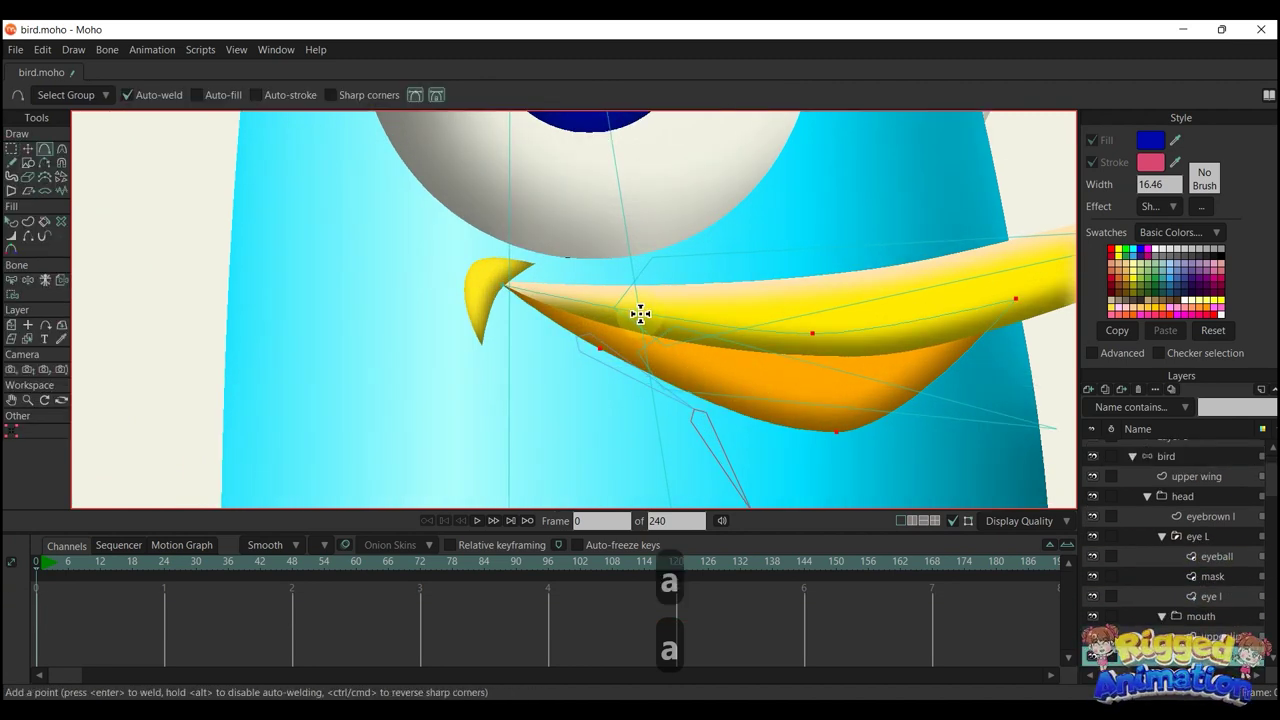
key(g)
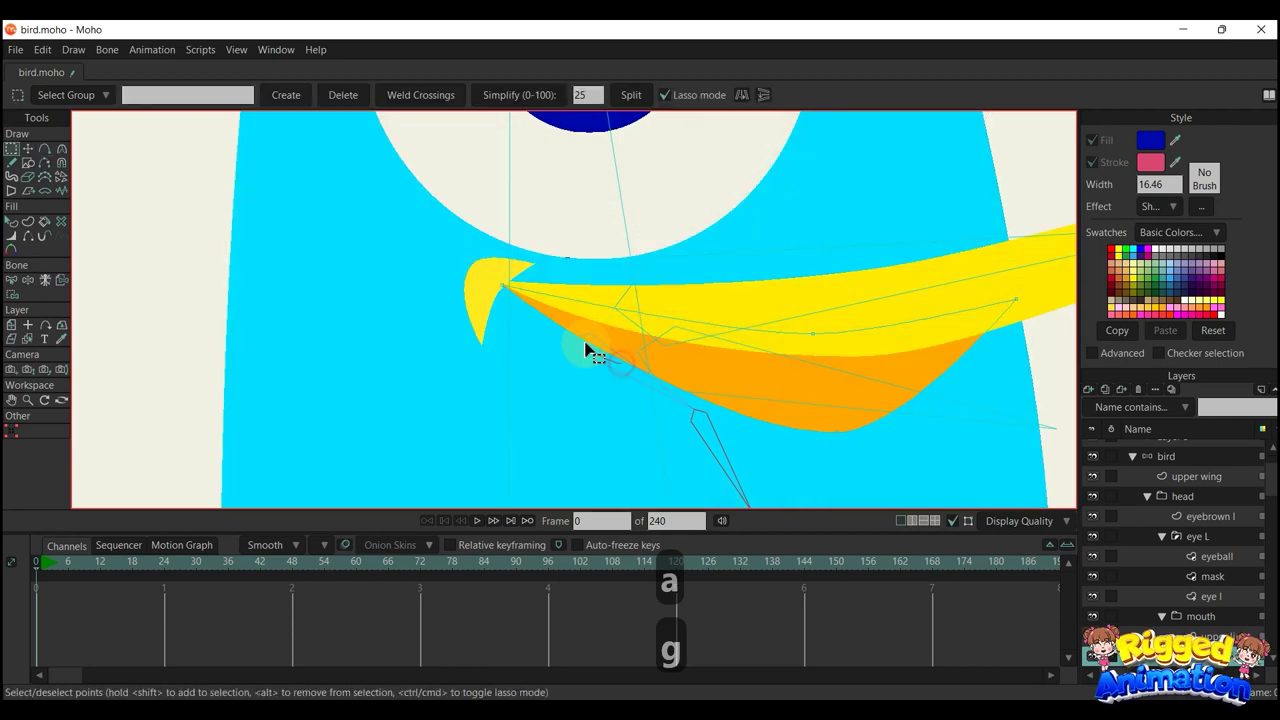
key(BackSpace)
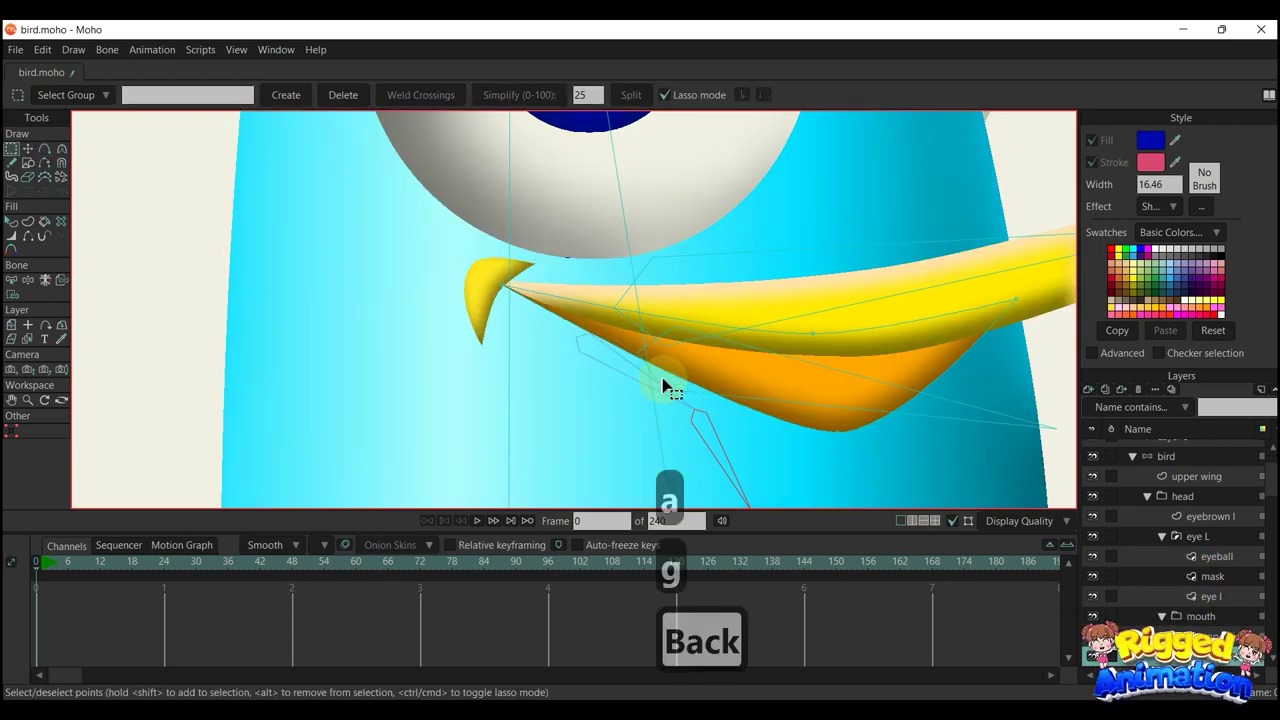
key(c)
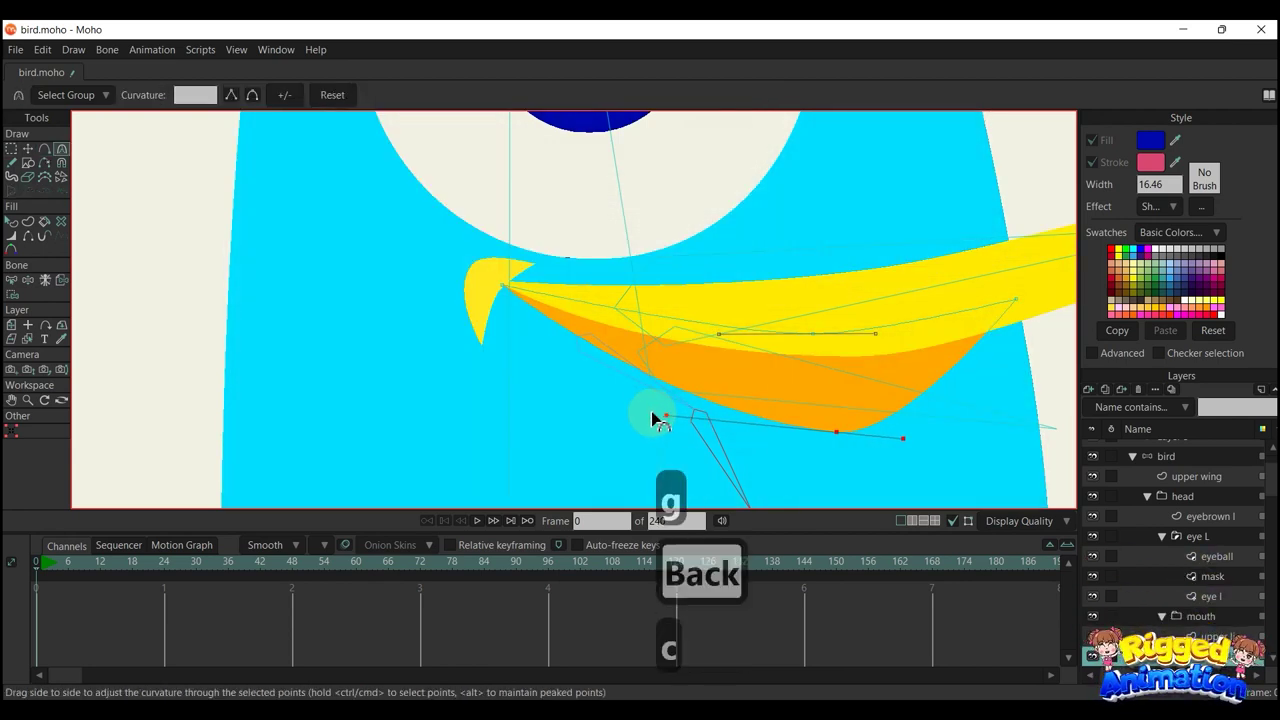
key(q)
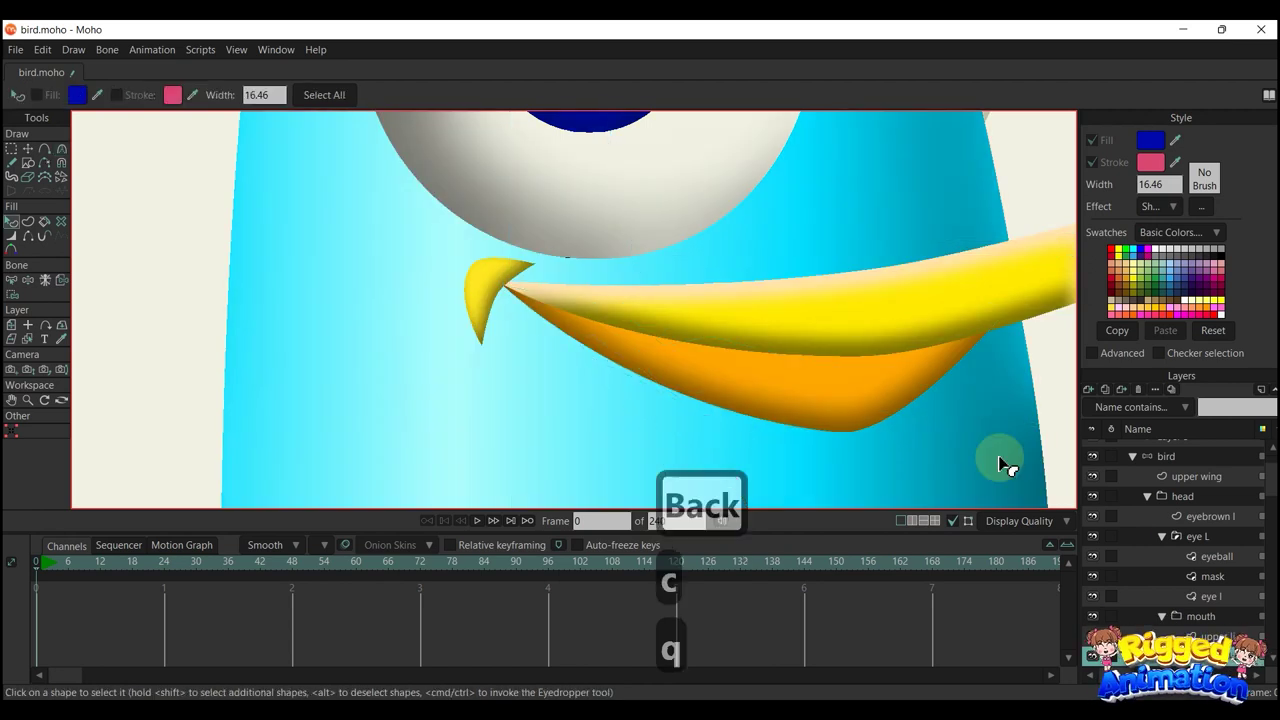
Check the reshaped lower beak in the open-mouth pose at frame 2 and return to frame 0
scroll(1183, 447, up, 1)
click(1184, 467)
click(49, 564)
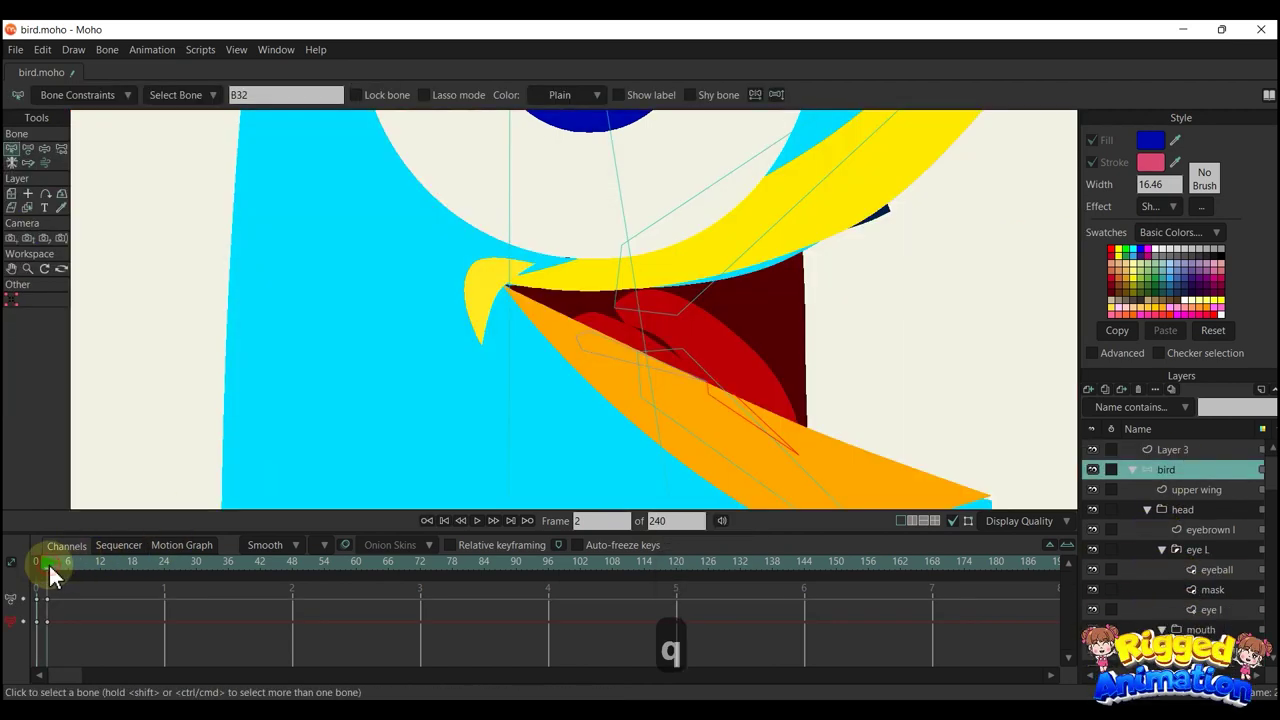
scroll(619, 382, down, 4)
key(t)
scroll(714, 414, down, 4)
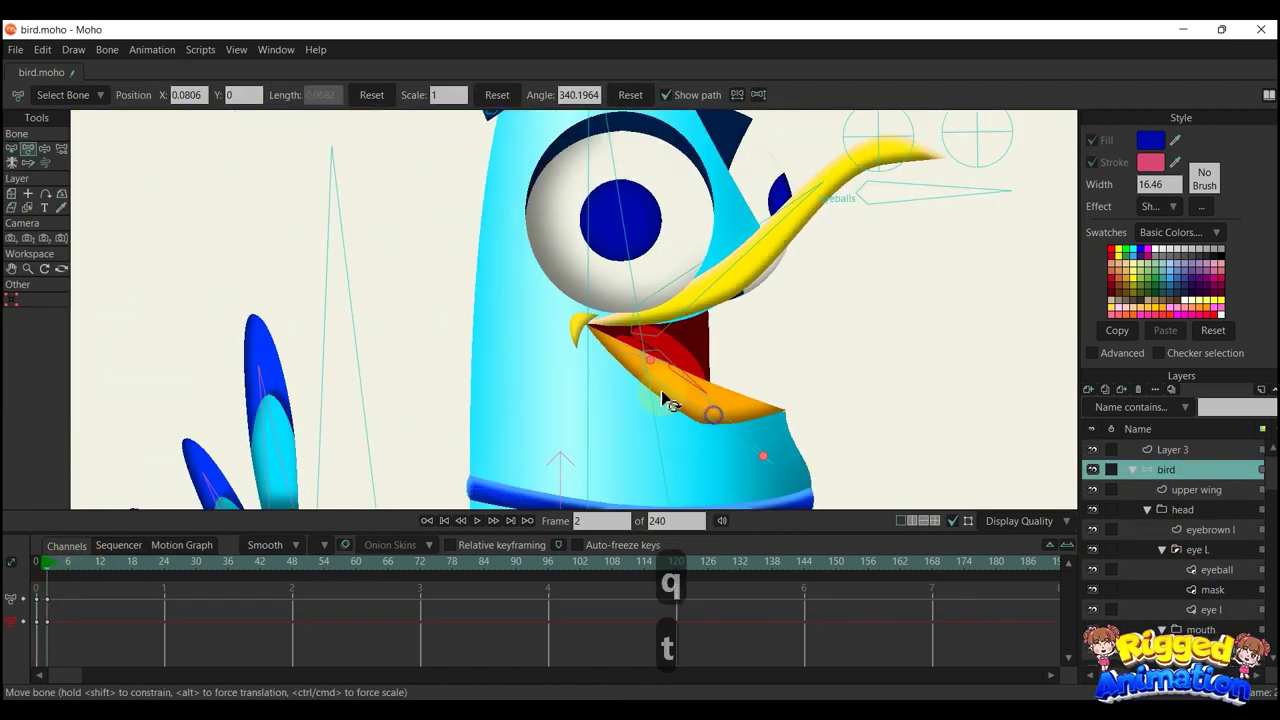
key(t)
mouse_move(671, 397)
mouse_down()
mouse_move(689, 329)
mouse_move(665, 398)
mouse_up()
key(a)
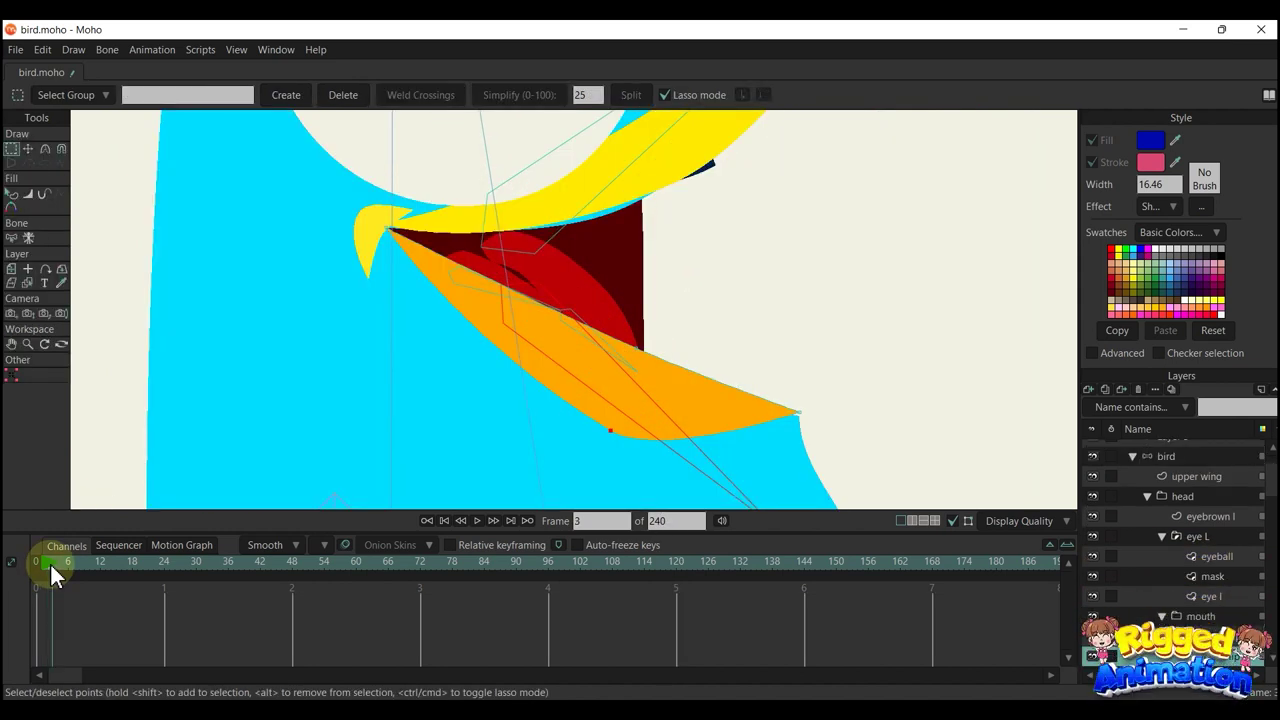
drag(50, 562, 38, 565)
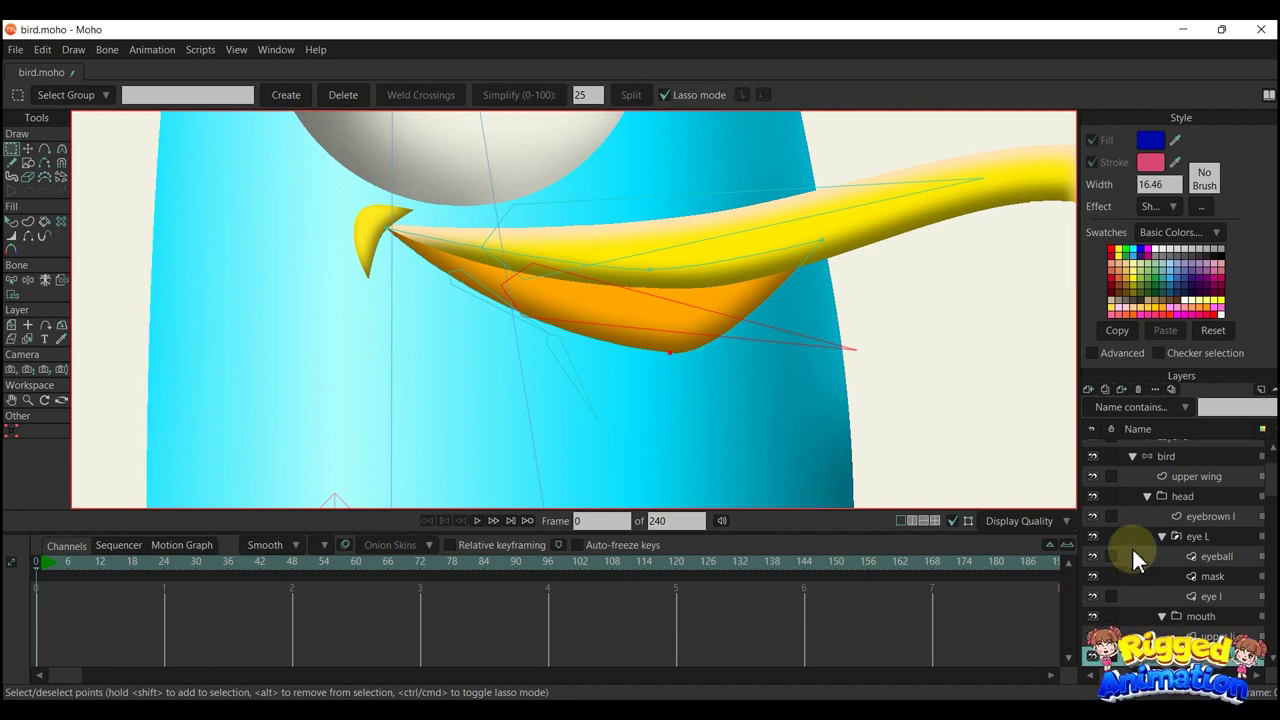
Hide the upper lip layer, move the lower lip's front tip point slightly outward past the face edge, and show the upper lip again
scroll(1115, 550, down, 2)
click(1093, 555)
scroll(800, 240, up, 3)
key(t)
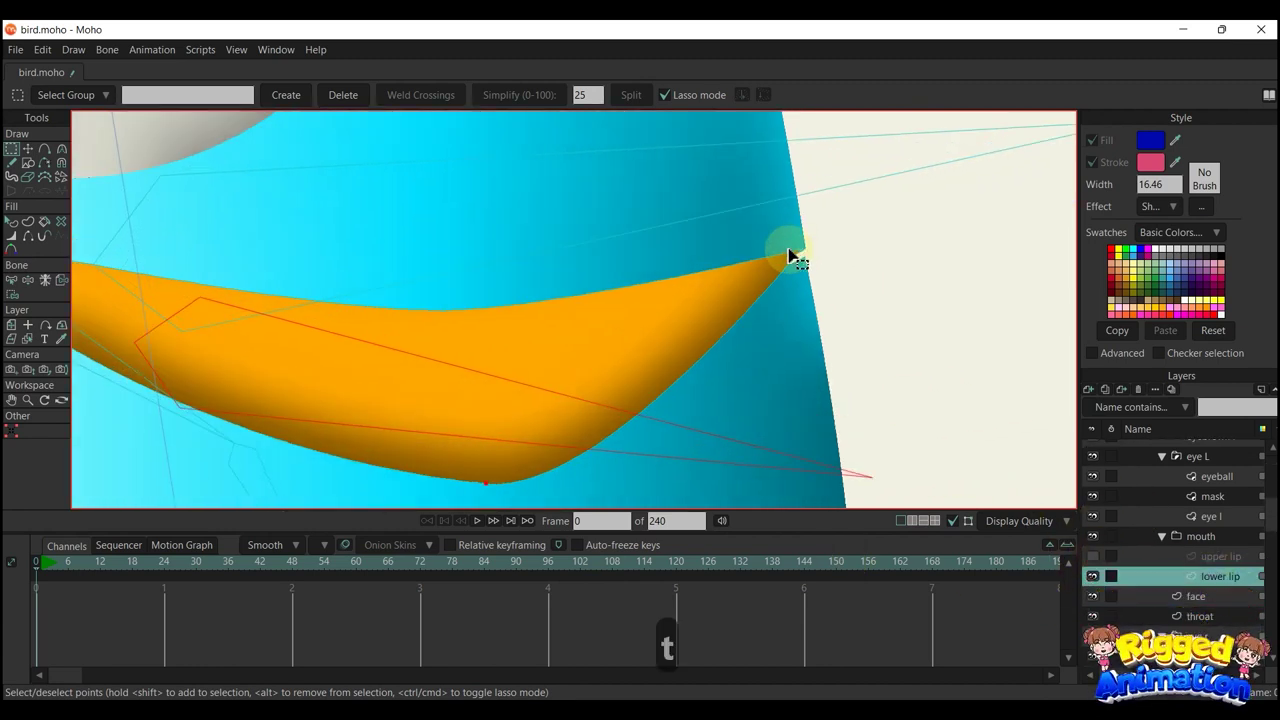
scroll(790, 257, up, 2)
alt+right_click(790, 257)
scroll(804, 260, up, 2)
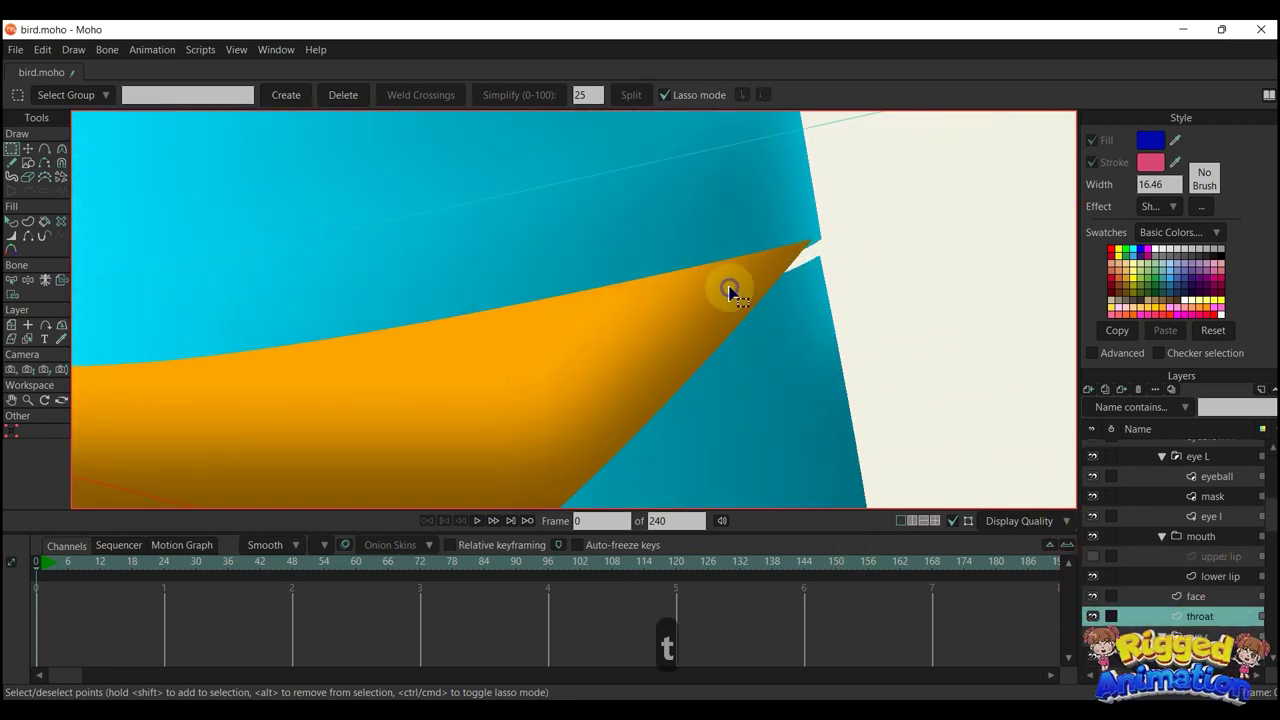
ctrl+alt+click(810, 254)
key(t)
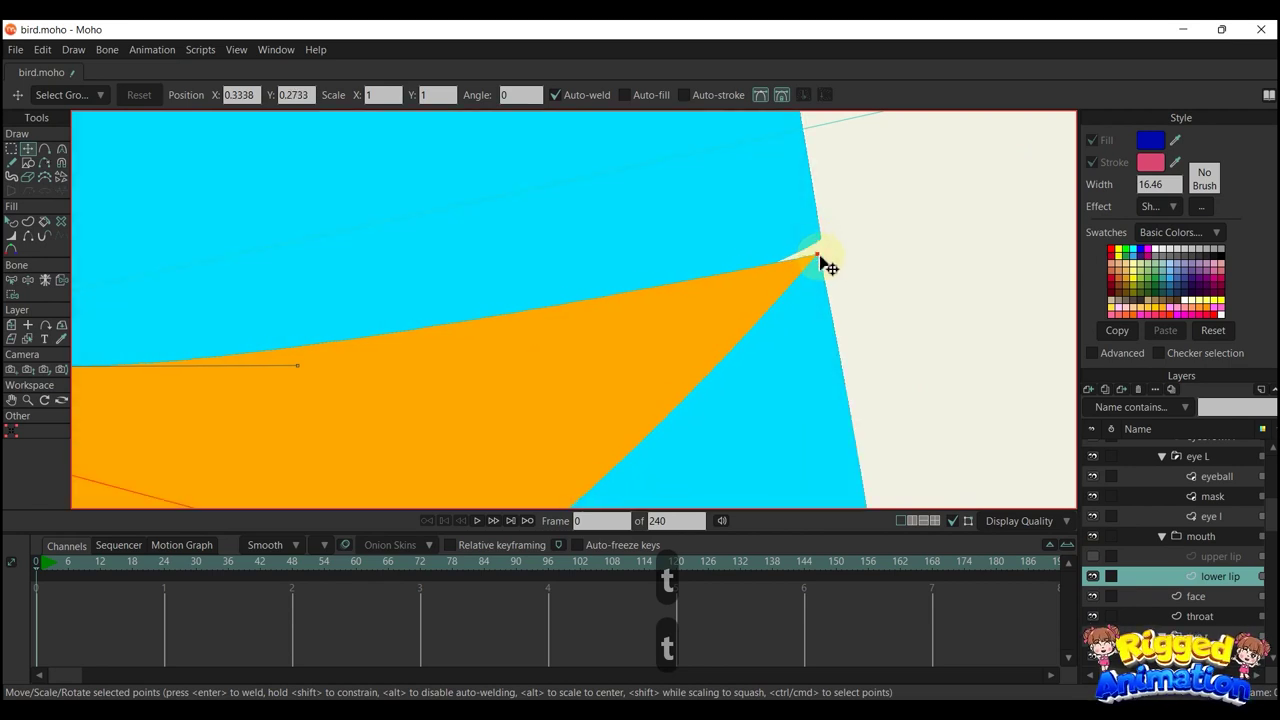
mouse_move(829, 266)
mouse_down()
mouse_move(803, 254)
mouse_move(820, 256)
mouse_up()
scroll(825, 256, down, 4)
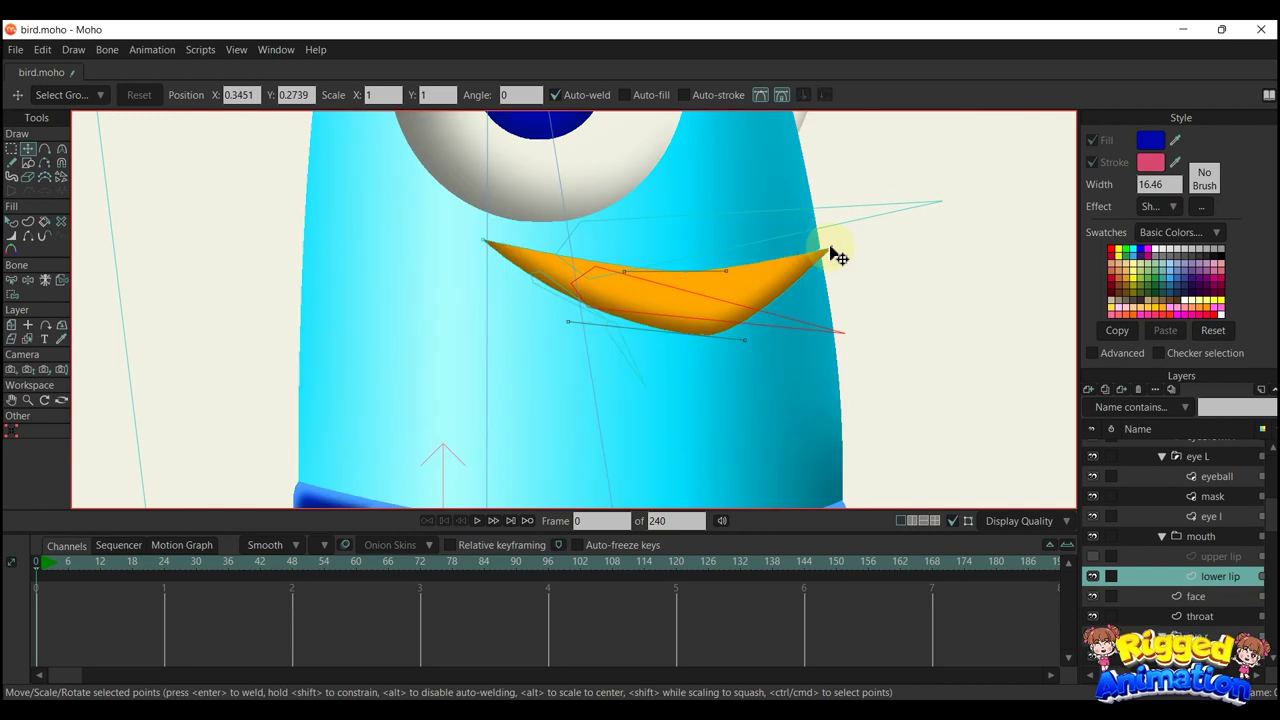
click(1094, 557)
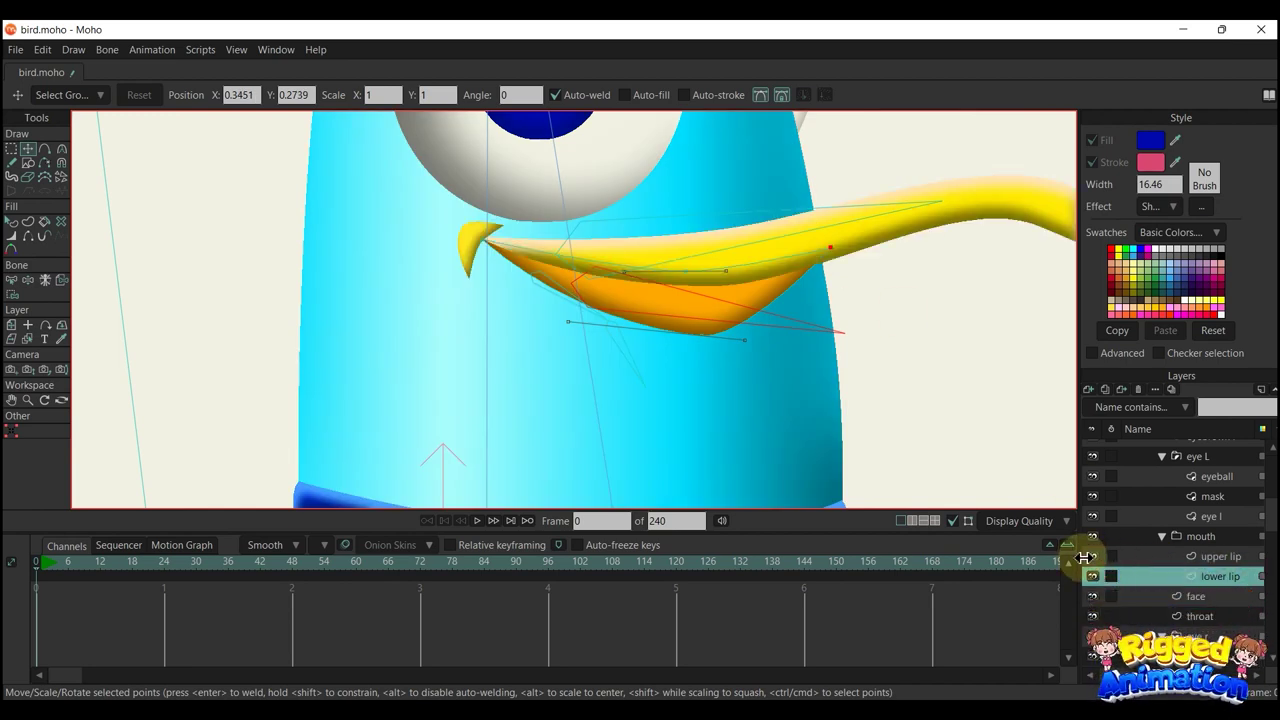
Make the bird layer active with the lower beak bone B11 selected and open the Actions window, leaving the new action dialog cancelled
scroll(1188, 517, up, 3)
click(1167, 472)
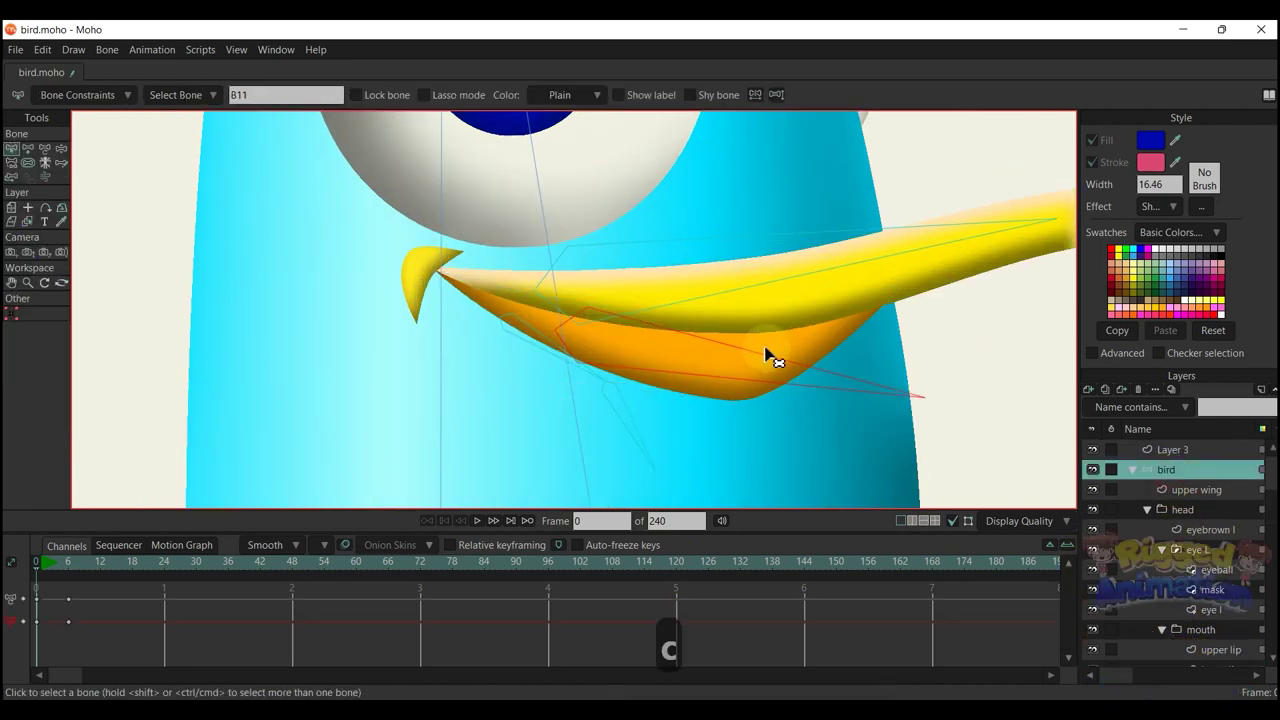
scroll(775, 354, down, 2)
key(ctrl+k)
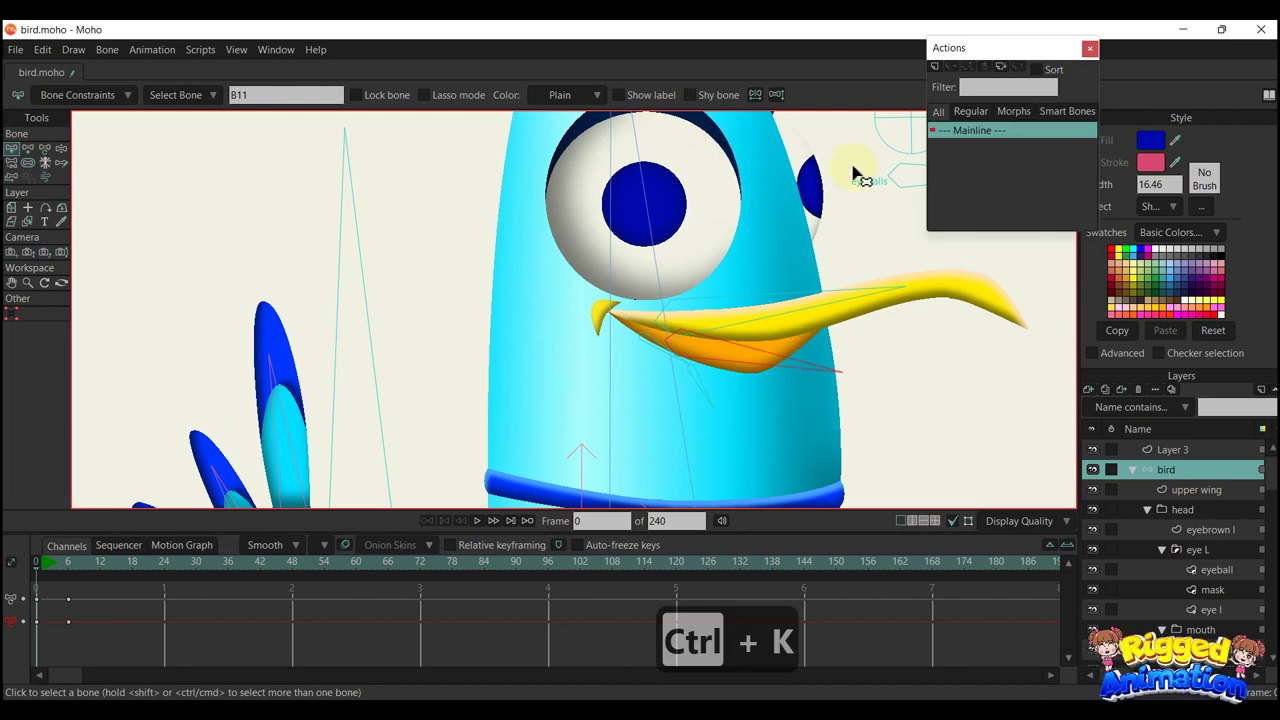
click(934, 66)
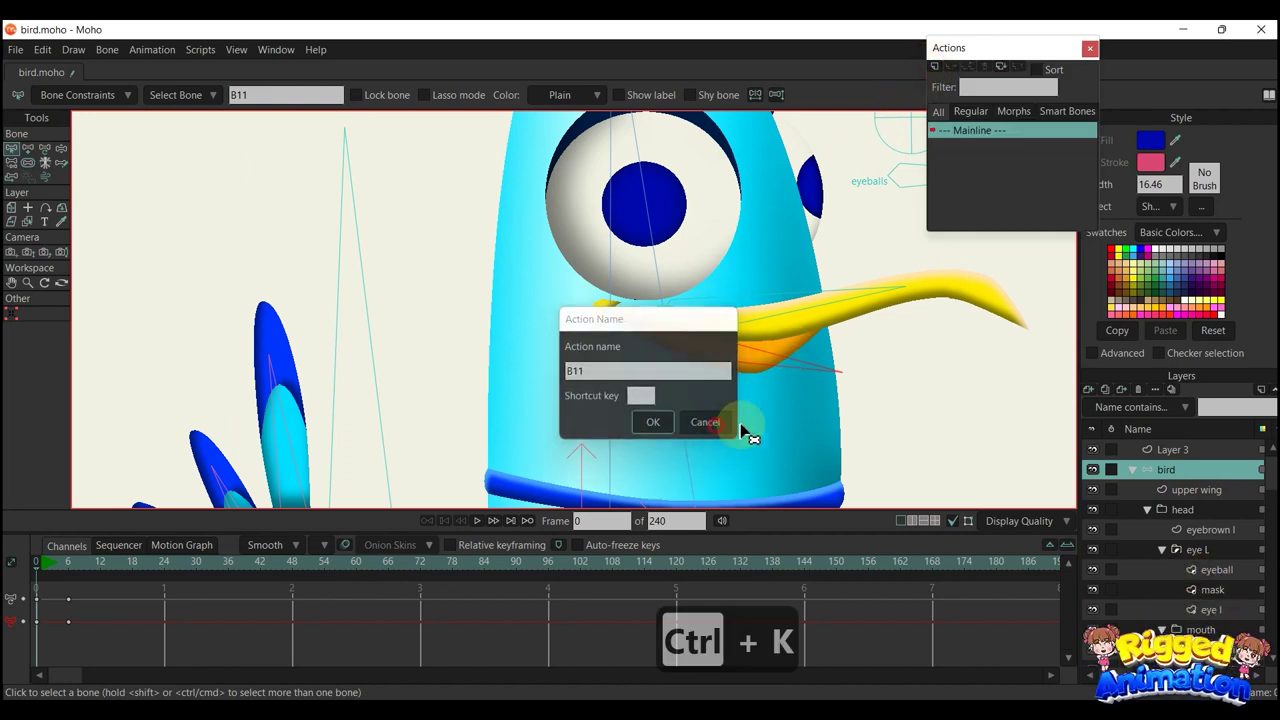
click(706, 422)
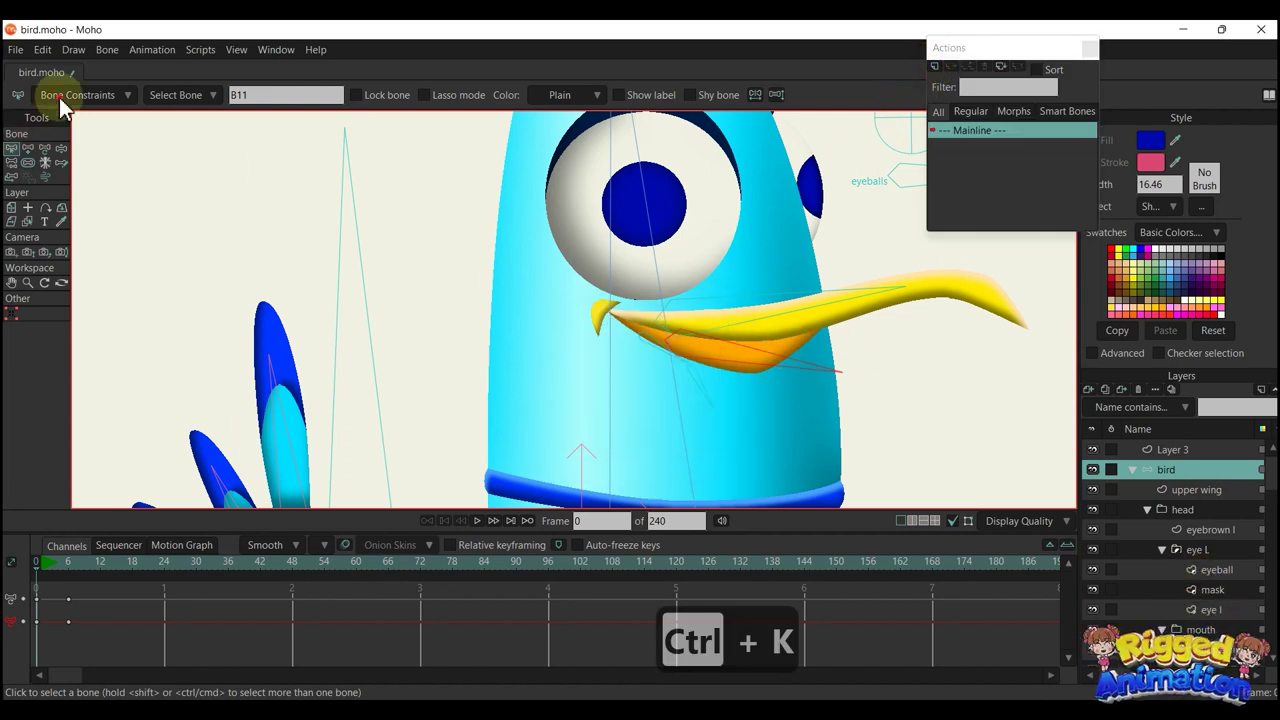
Set the angle constraints of the lower beak bone B11 to a minimum of -30 and a maximum of 0 degrees
click(62, 100)
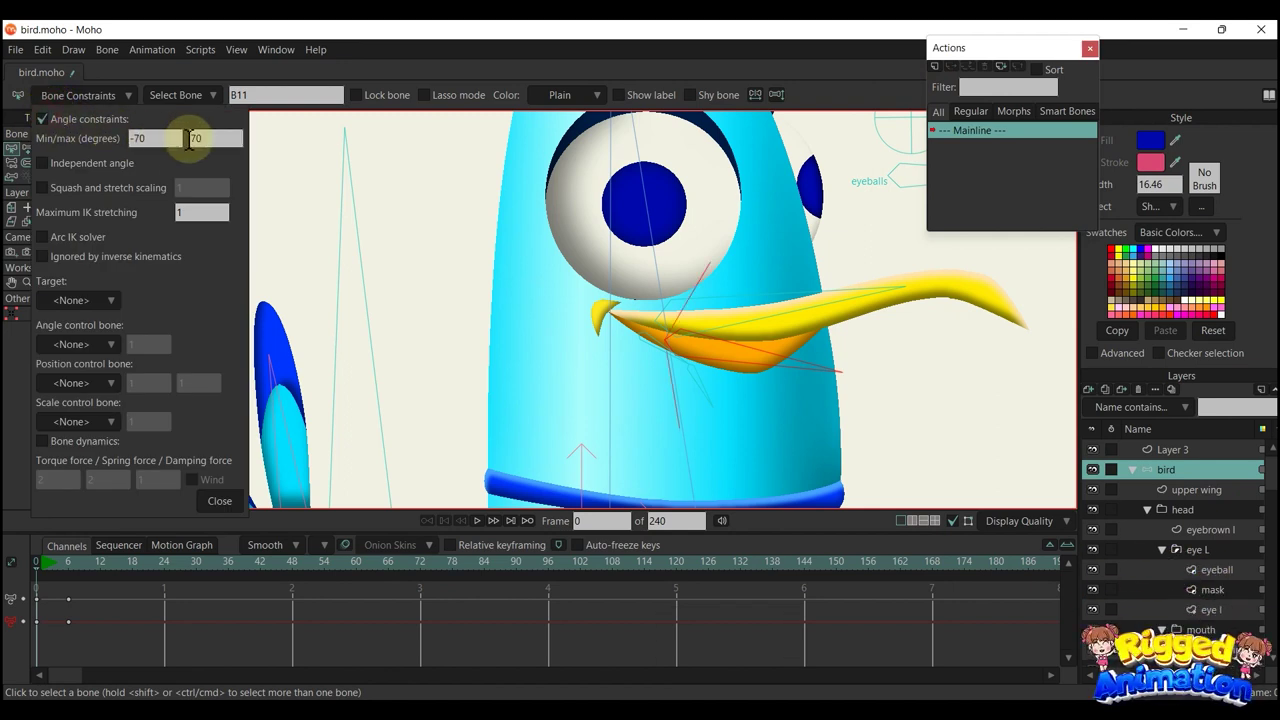
text(0)
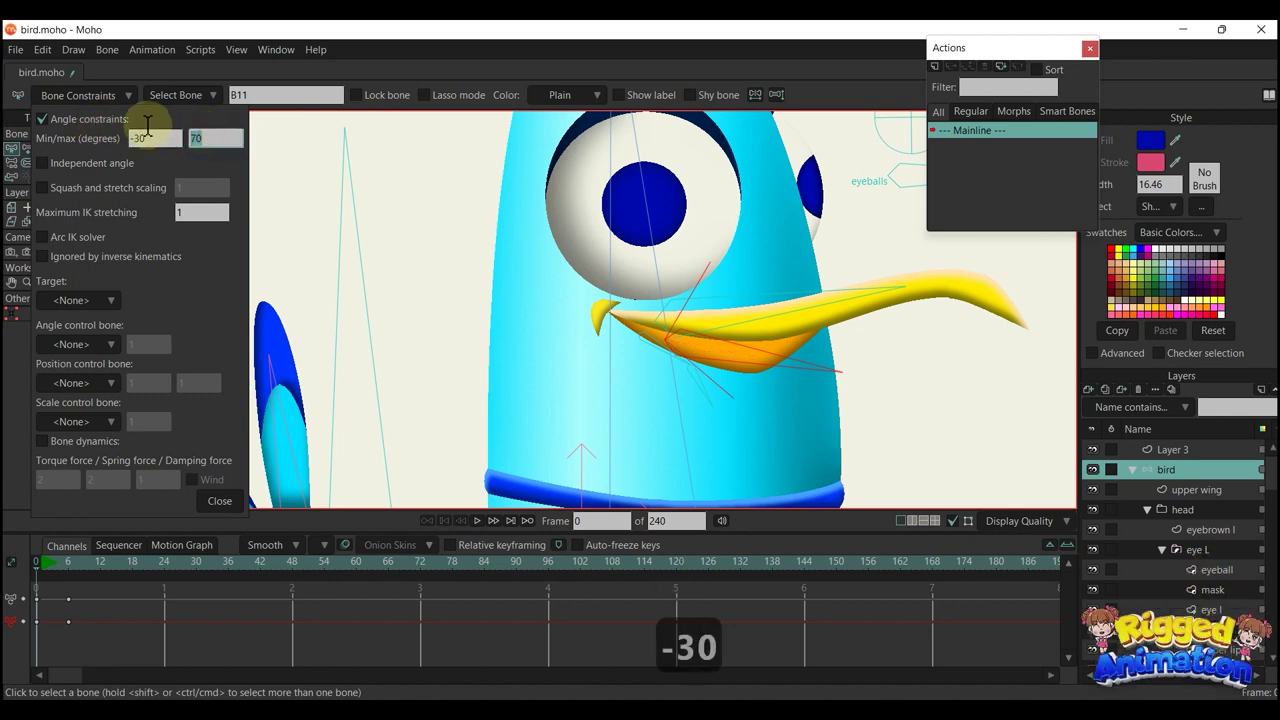
click(208, 140)
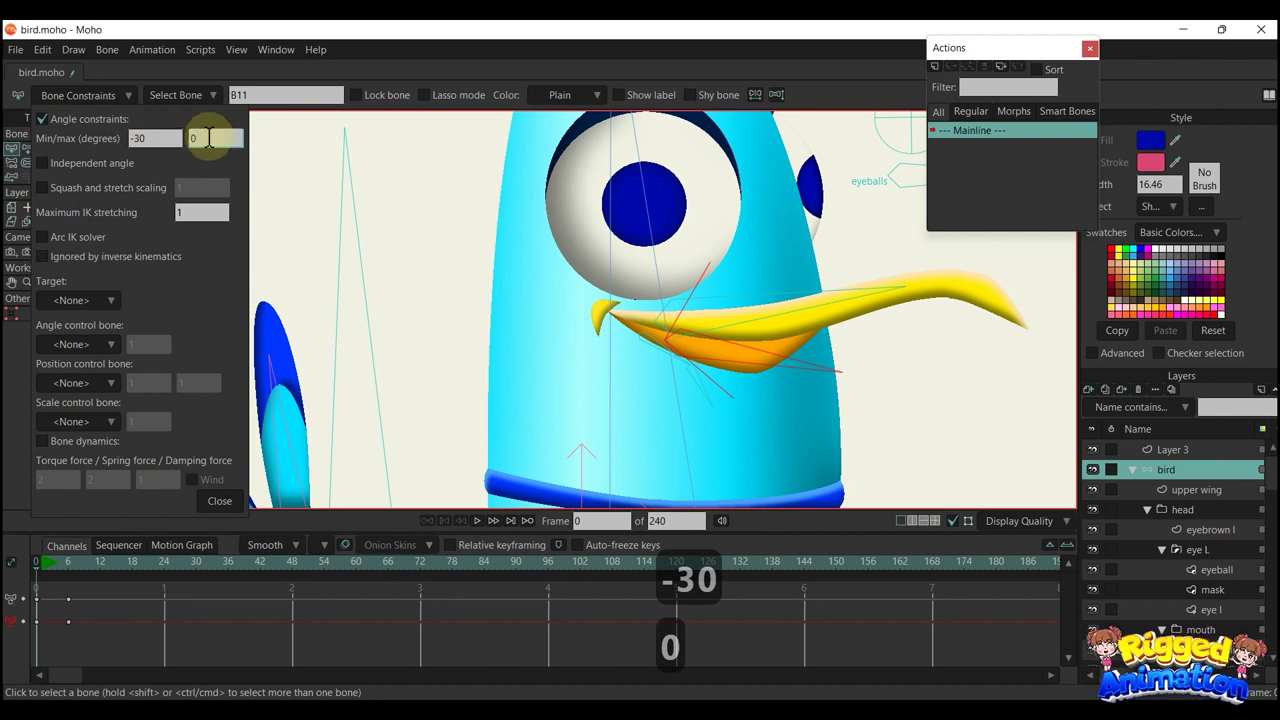
click(219, 499)
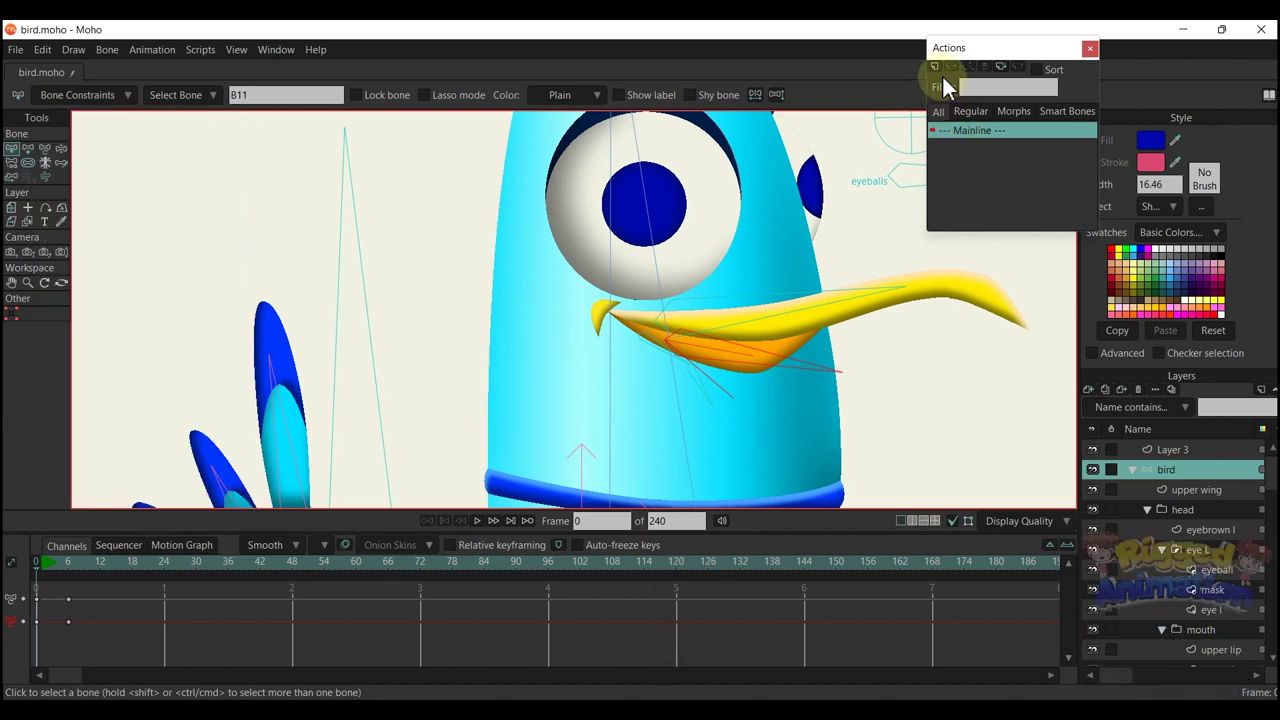
Create a smart bone action for B11 and rotate the bone down to its limit at frame 24
click(942, 76)
click(651, 426)
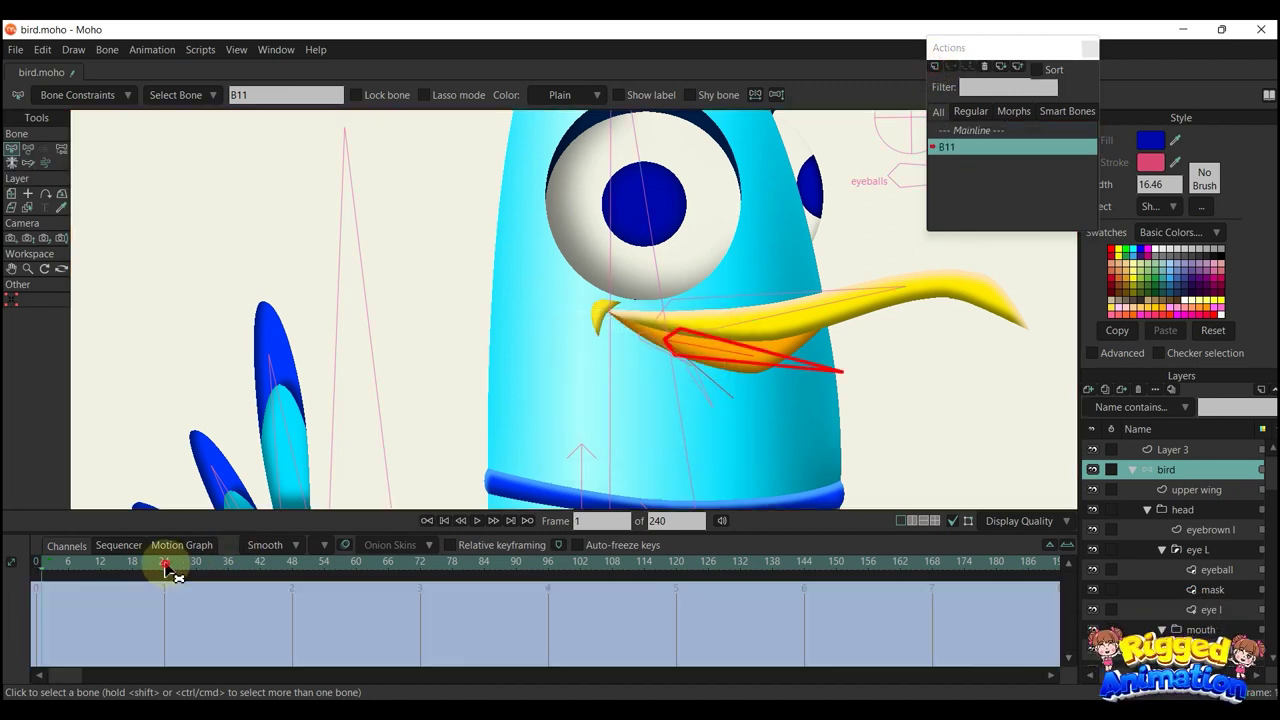
click(166, 565)
key(t)
drag(758, 392, 641, 464)
scroll(758, 388, up, 2)
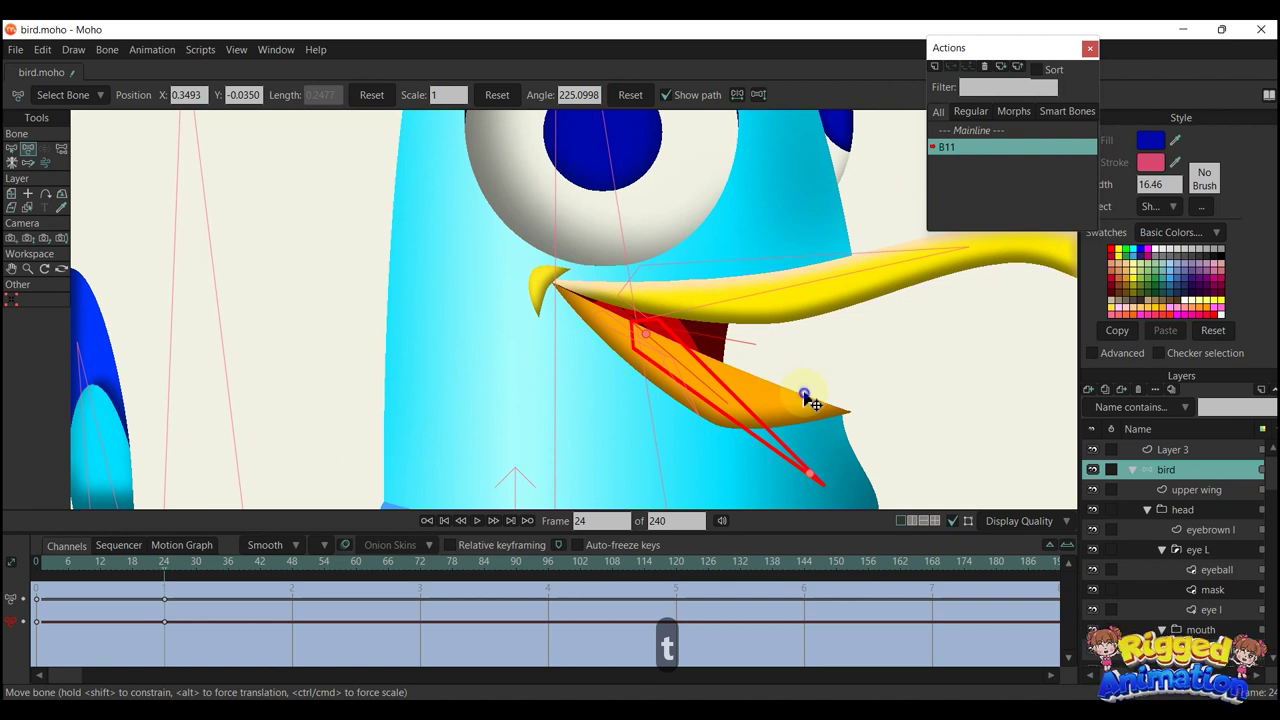
Reshape the lower lip at frame 24 of the B11 action, raising its tip and curving its upper edge
alt+right_click(804, 394)
drag(829, 400, 793, 343)
key(t)
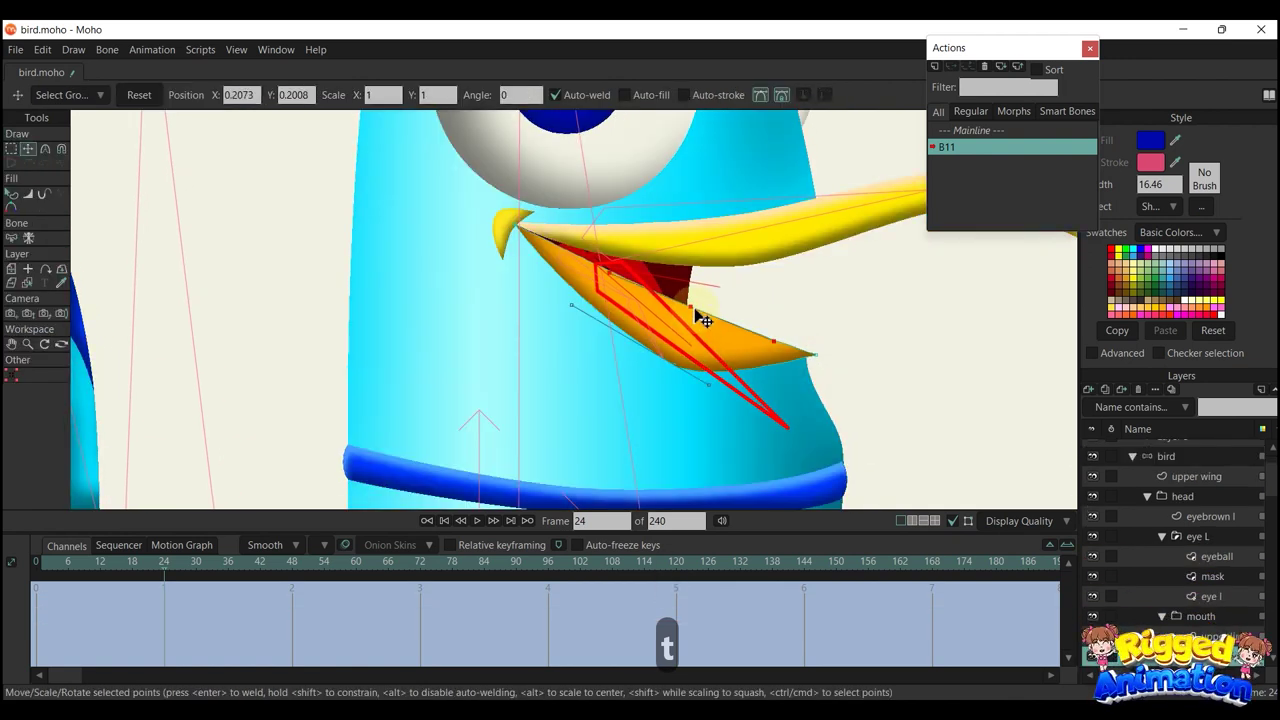
drag(692, 307, 690, 312)
drag(815, 355, 821, 322)
drag(690, 312, 668, 305)
scroll(763, 347, up, 3)
Adjust the face points at frame 24 so the outline follows the opened lower lip, and return to the Mainline
alt+right_click(819, 377)
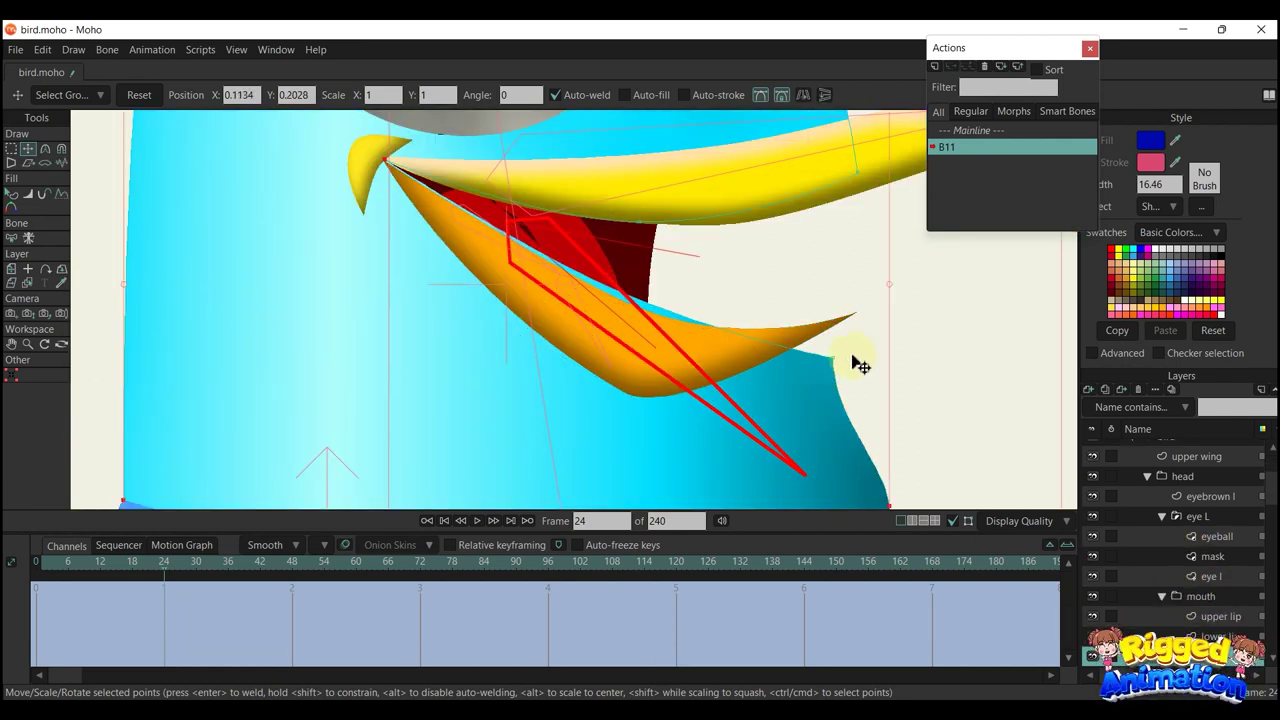
key(y)
key(ctrl+z)
drag(828, 360, 833, 316)
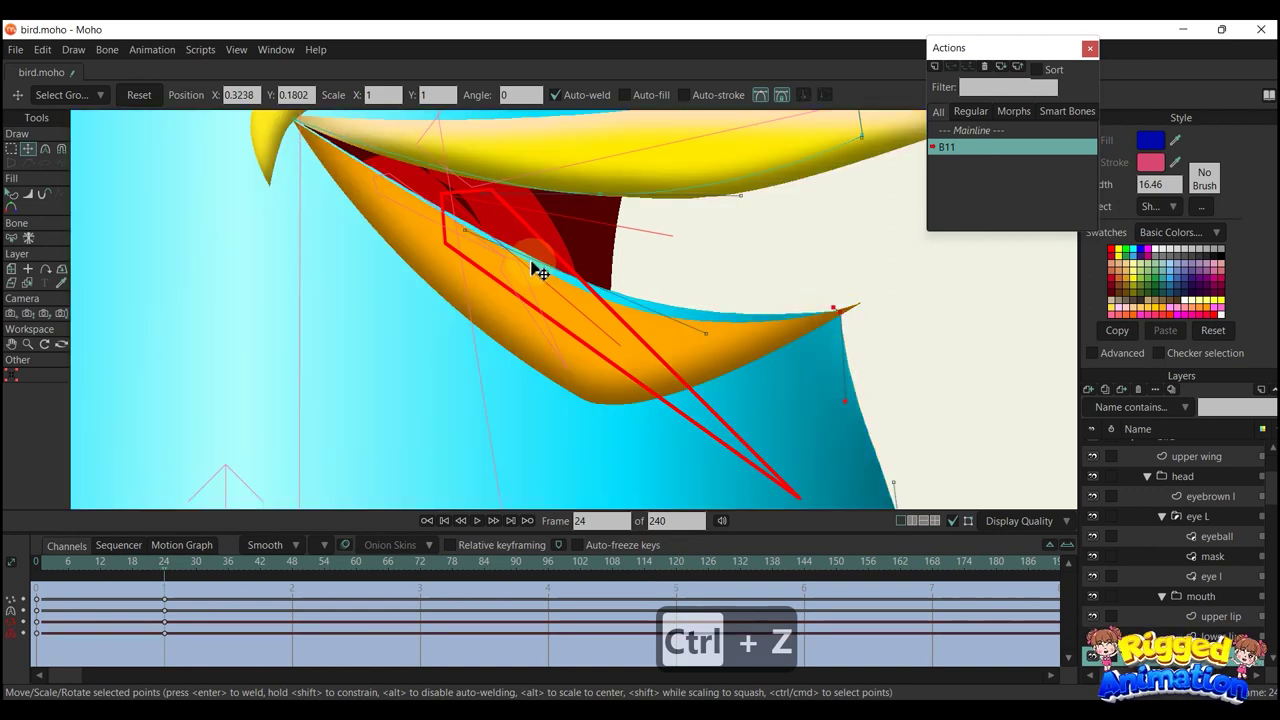
key(ctrl+z)
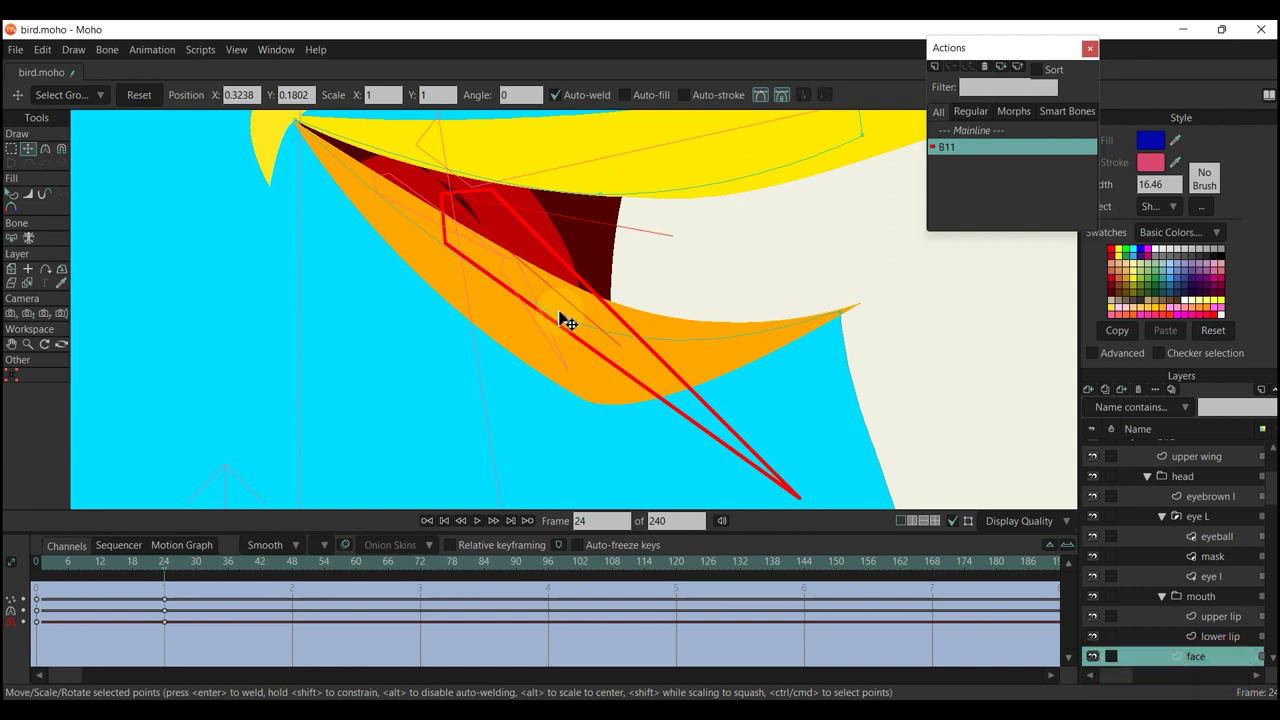
key(q)
scroll(640, 340, down, 5)
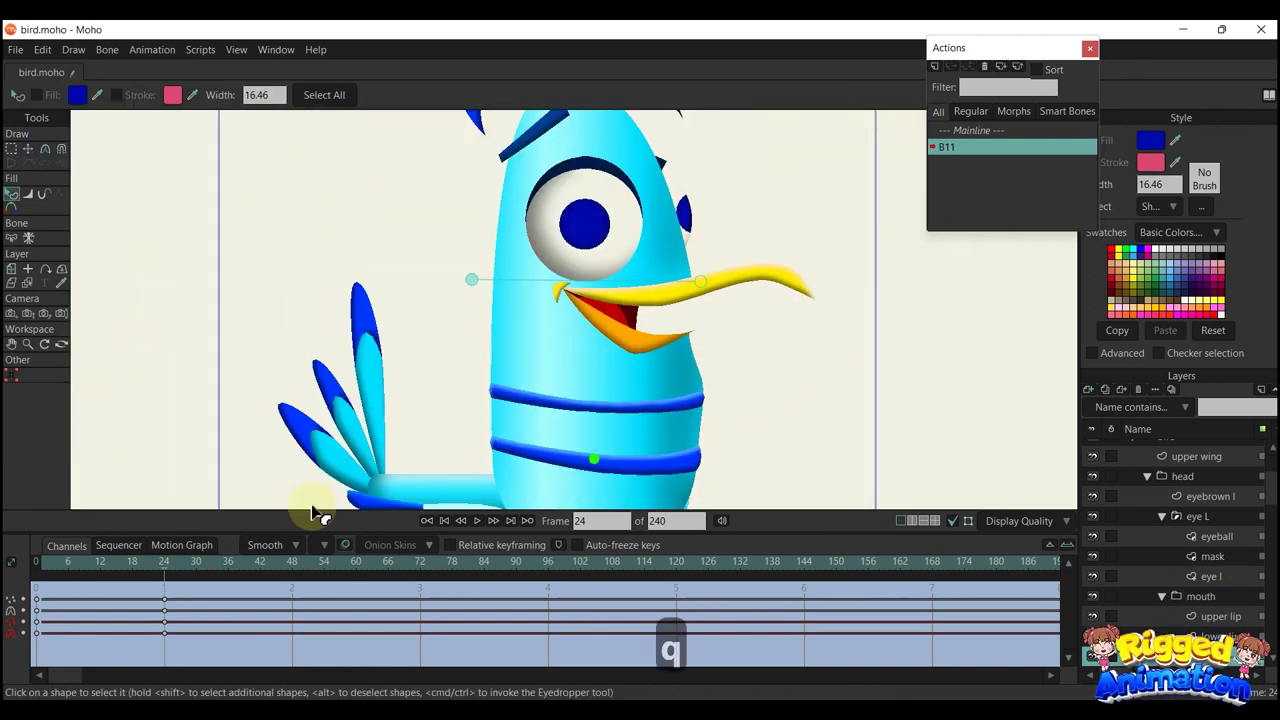
drag(46, 568, 165, 591)
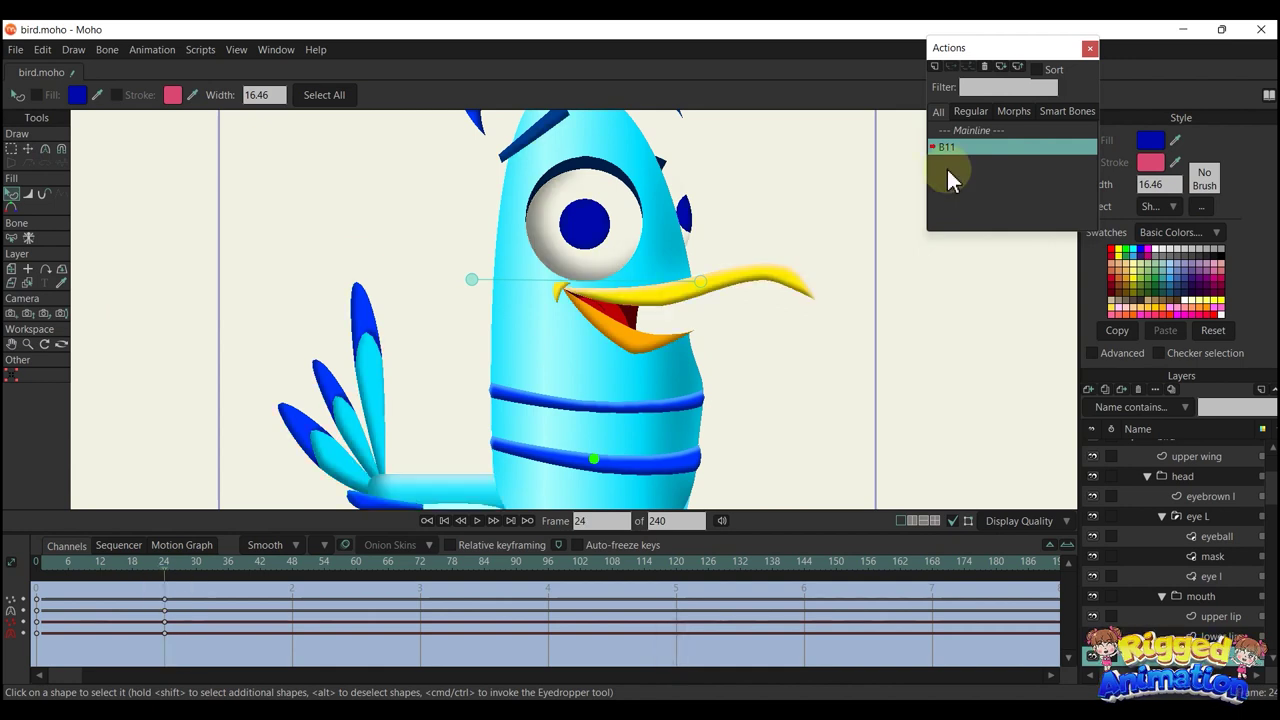
click(987, 130)
double_click(987, 131)
Enable angle constraints on the bird layer's upper beak bone B10, with a minimum of 0 and a maximum of 30 degrees
scroll(1190, 474, up, 2)
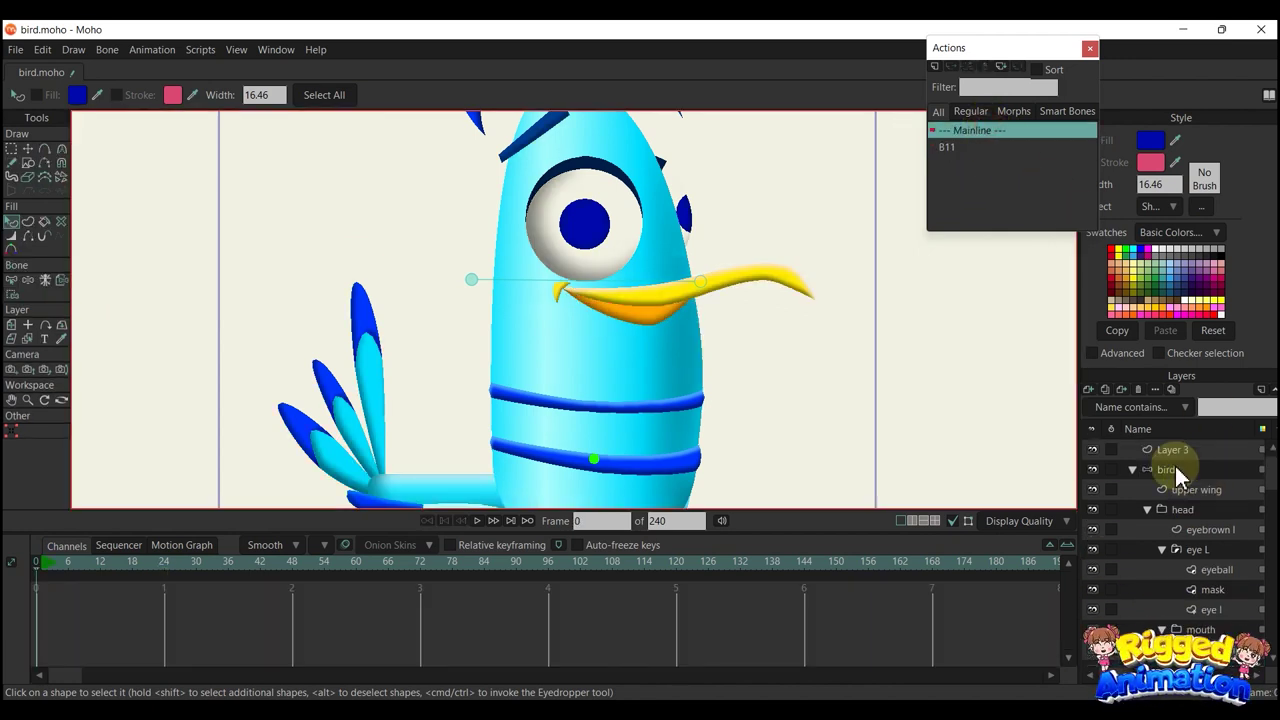
click(1165, 469)
click(677, 293)
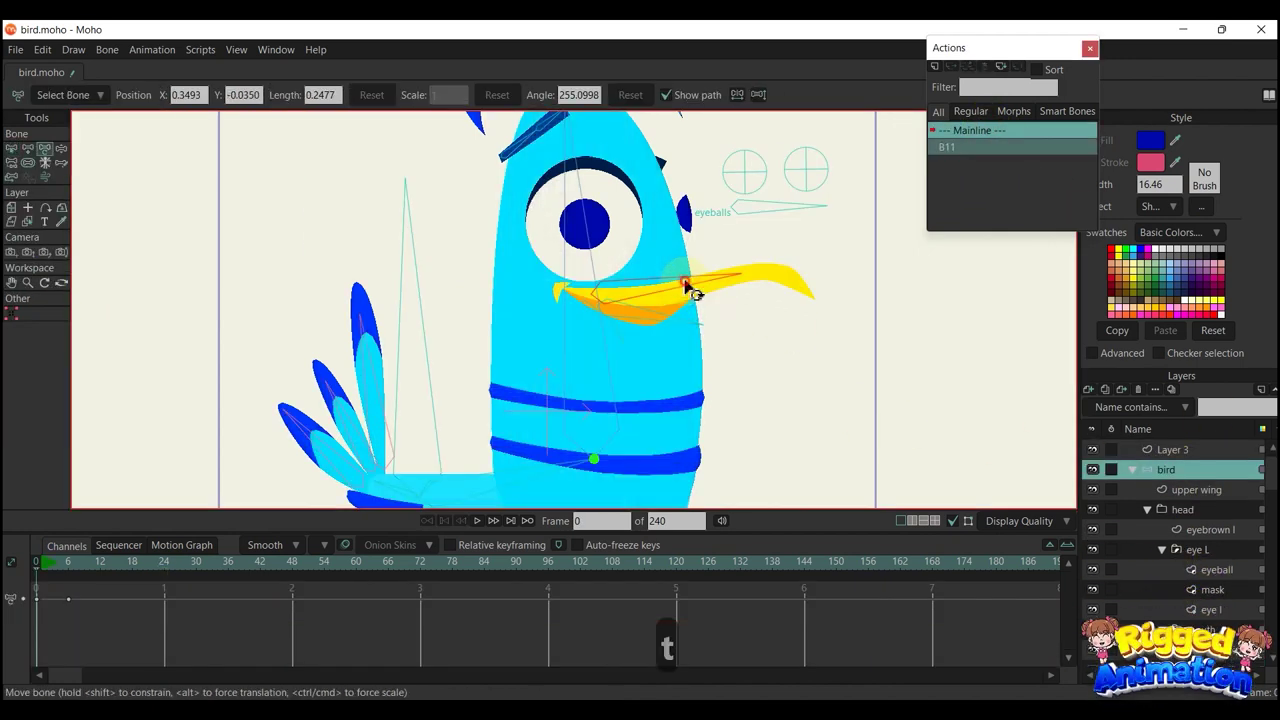
click(11, 150)
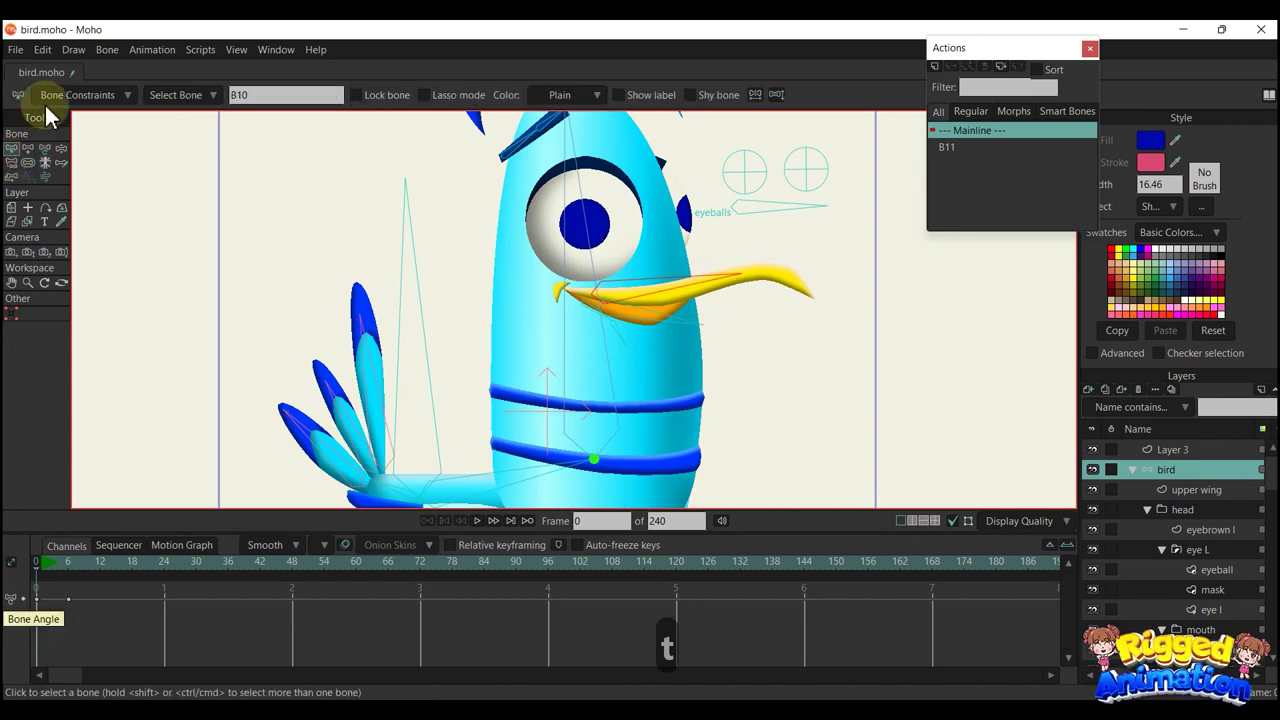
click(60, 95)
click(42, 119)
double_click(157, 139)
text(-70)
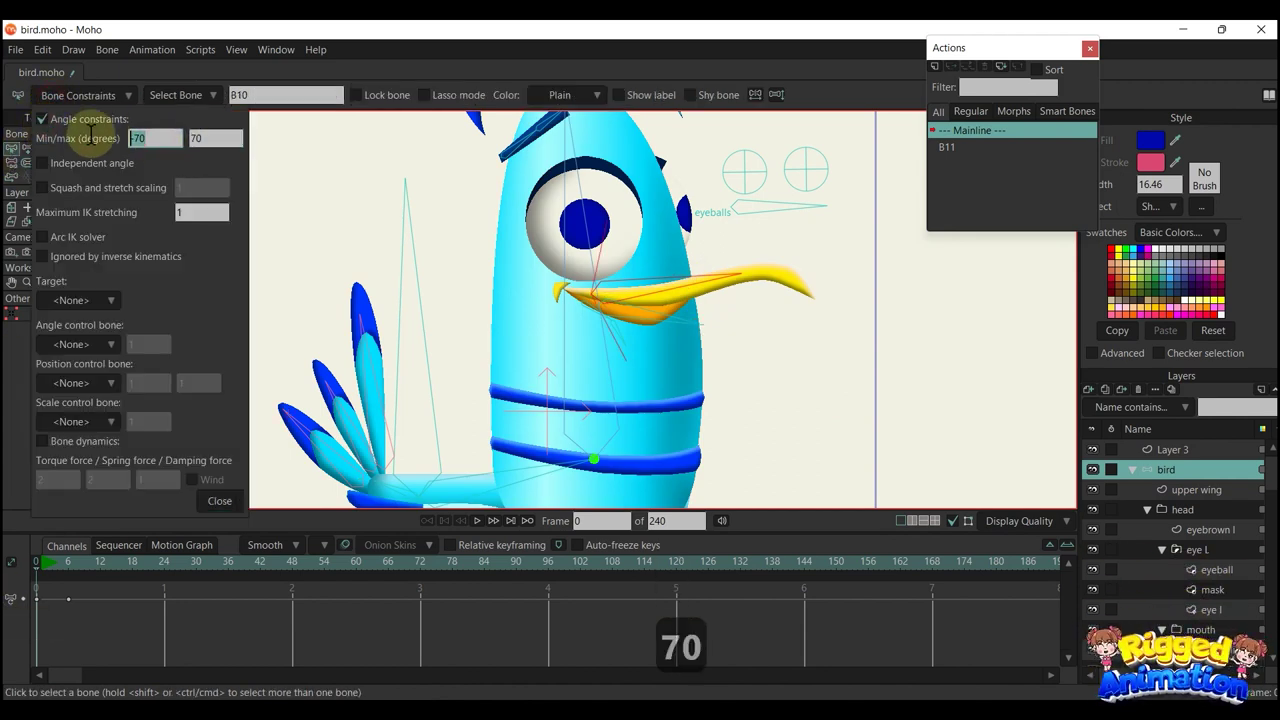
text(0)
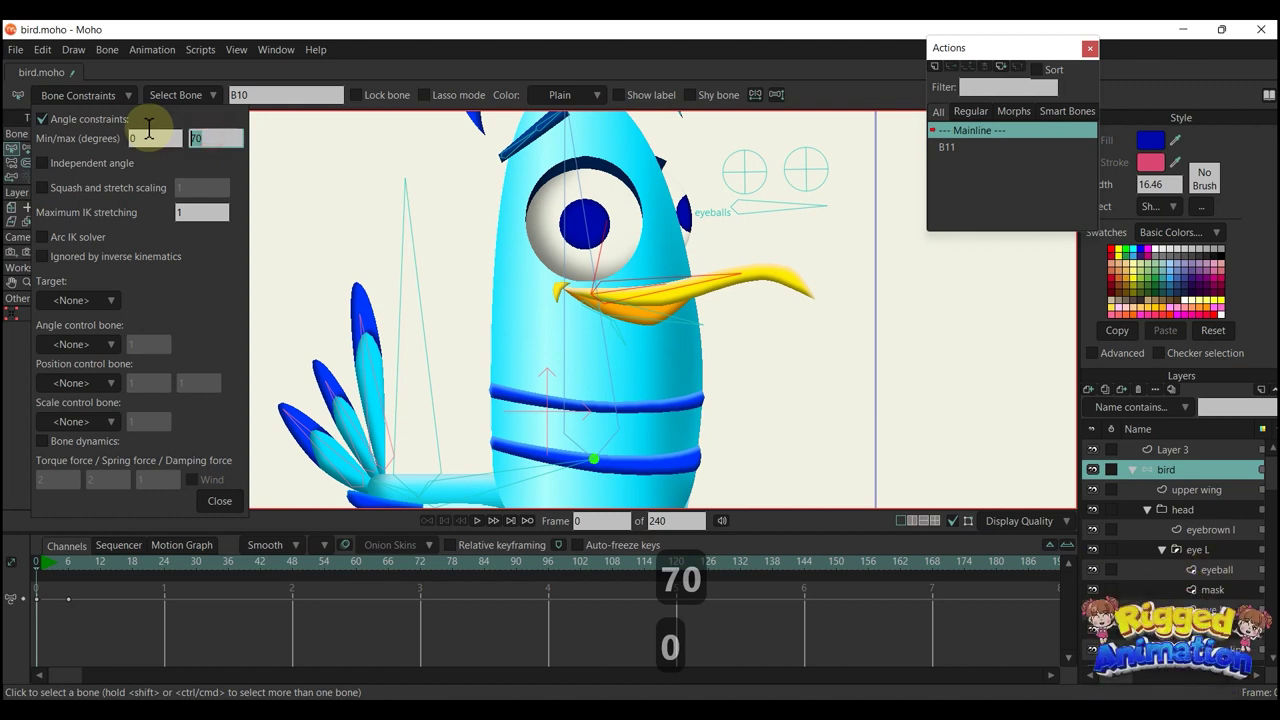
click(220, 501)
Create a smart bone action for B10 and rotate the upper beak bone up to its limit at frame 24
key(t)
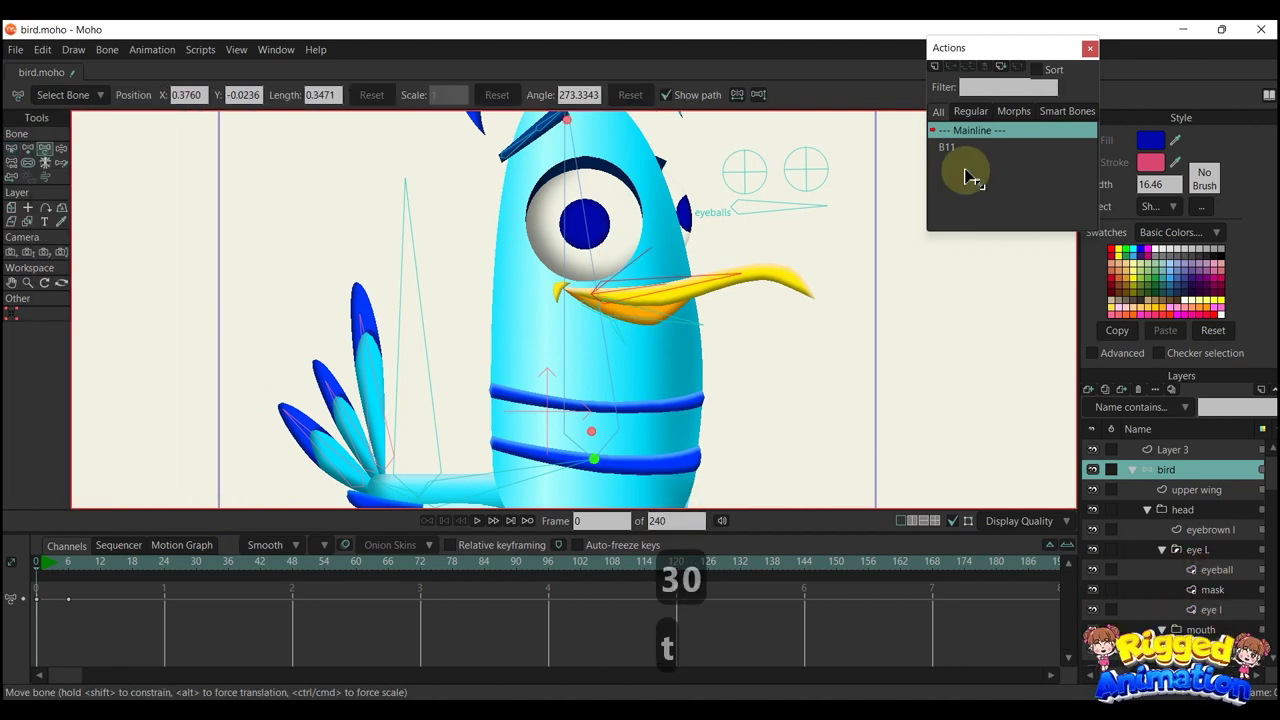
click(934, 67)
click(648, 423)
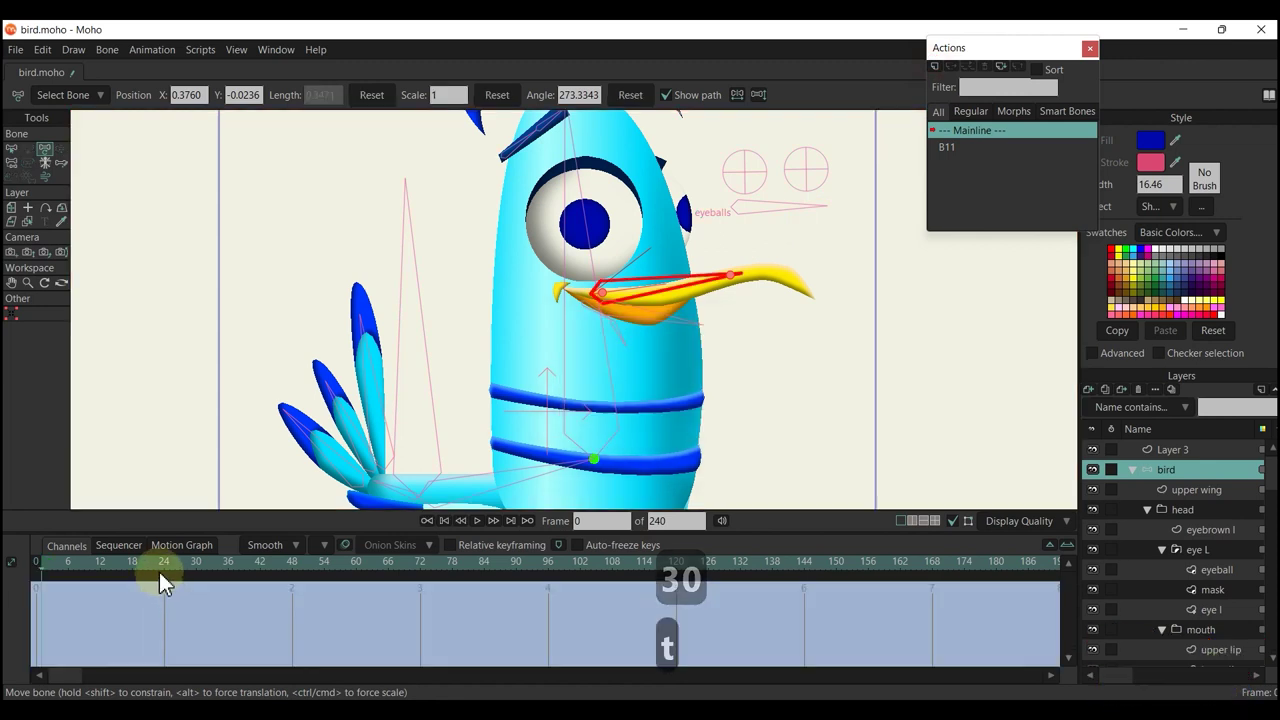
click(166, 562)
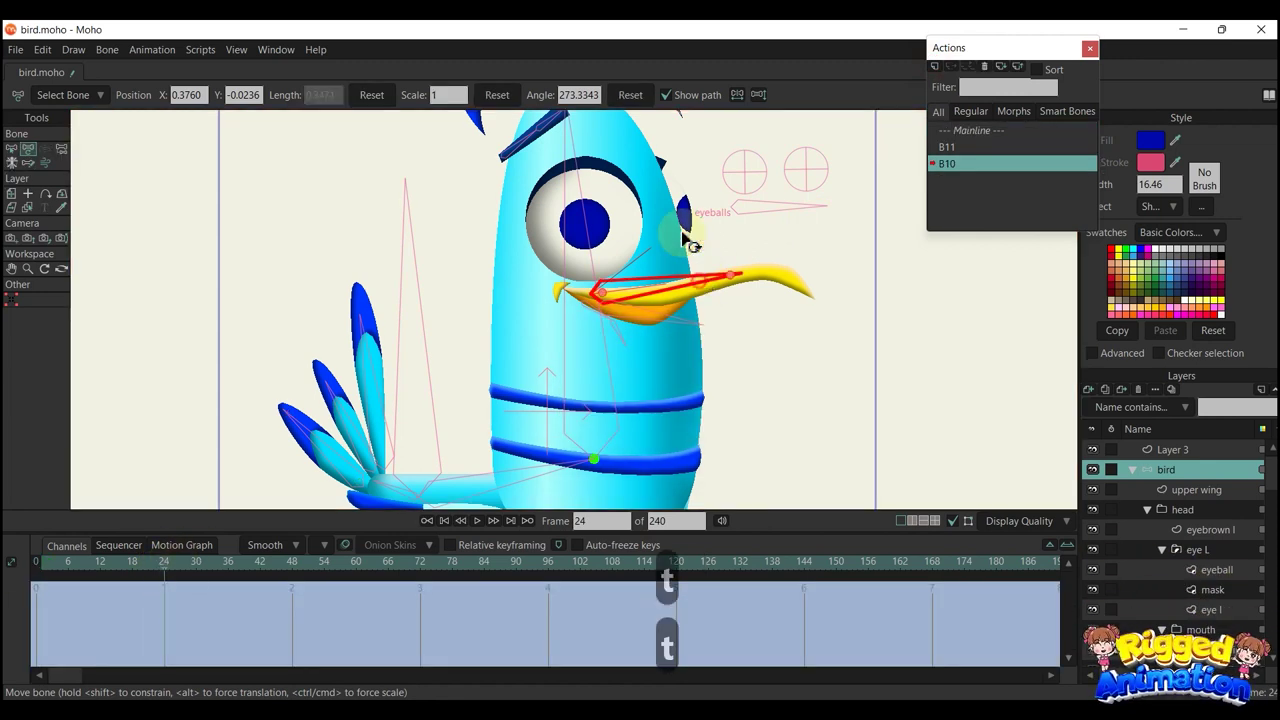
drag(683, 235, 663, 200)
scroll(656, 272, up, 2)
drag(670, 260, 697, 362)
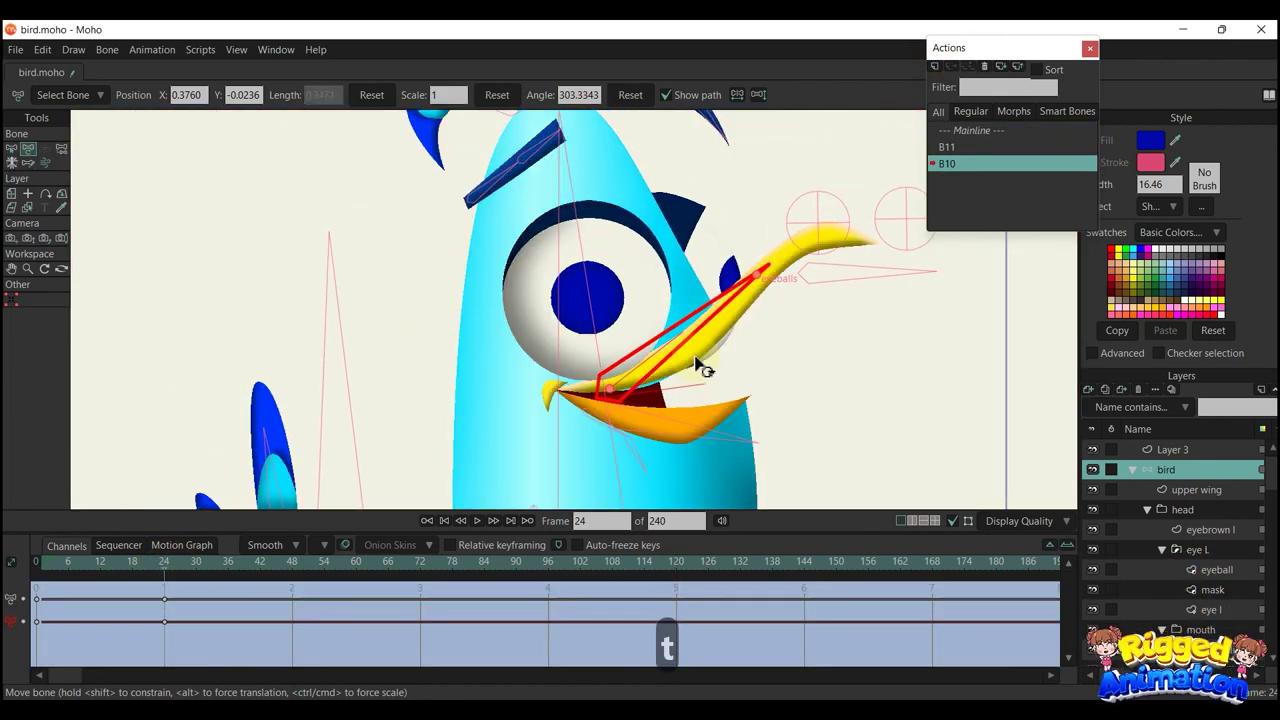
scroll(700, 366, down, 3)
Move the face points at frame 24 of the B10 action to fit the raised upper beak, and return to the Mainline
alt+right_click(695, 312)
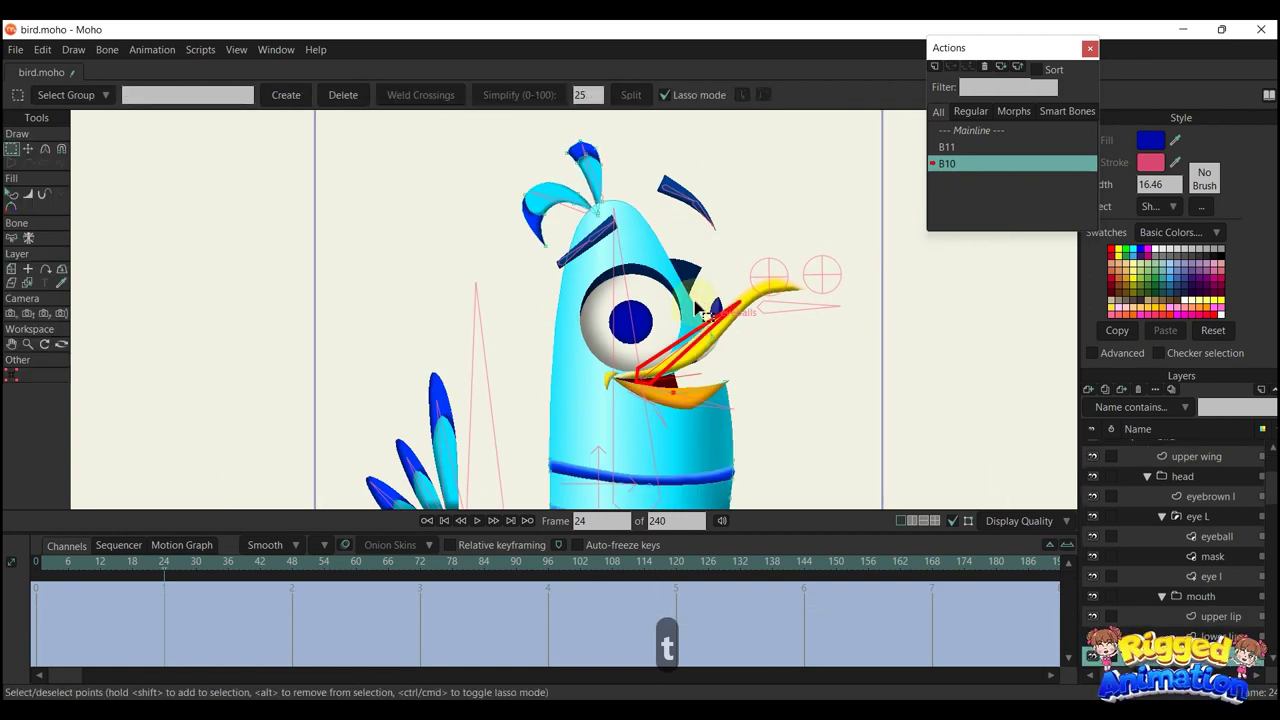
key(t)
scroll(680, 270, up, 2)
scroll(680, 278, up, 3)
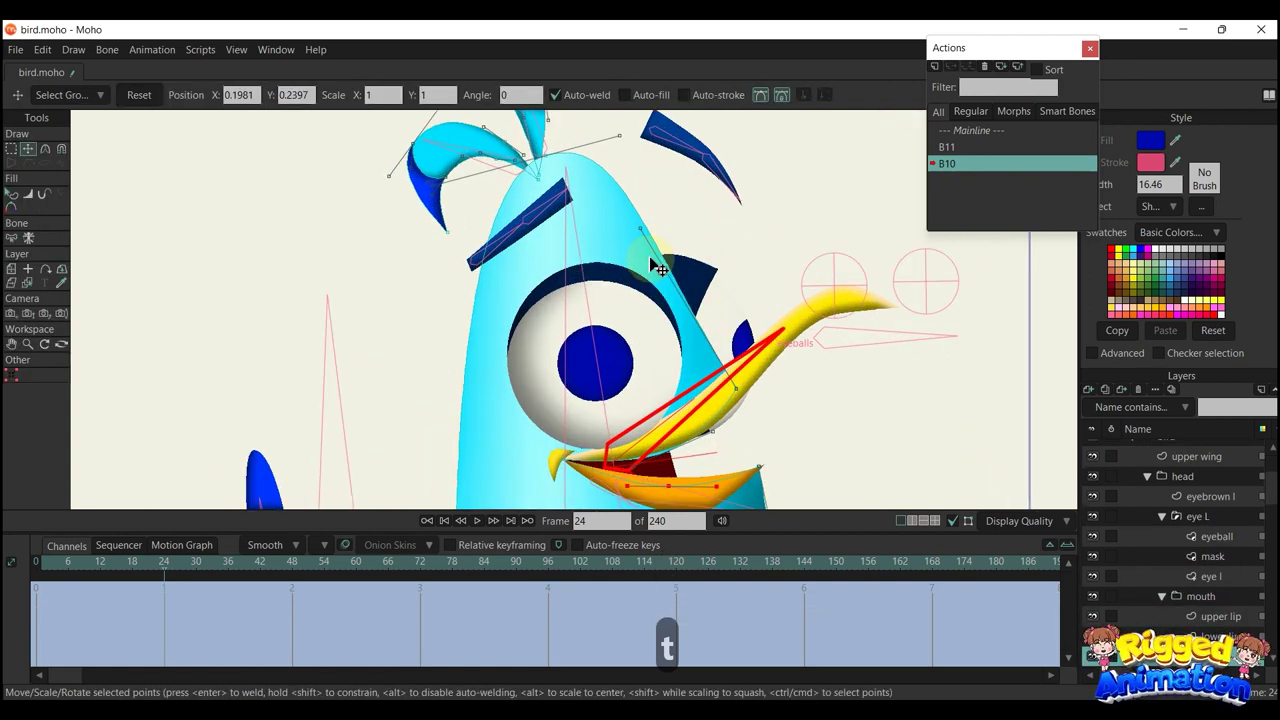
drag(690, 232, 693, 229)
drag(676, 440, 691, 357)
scroll(695, 369, up, 4)
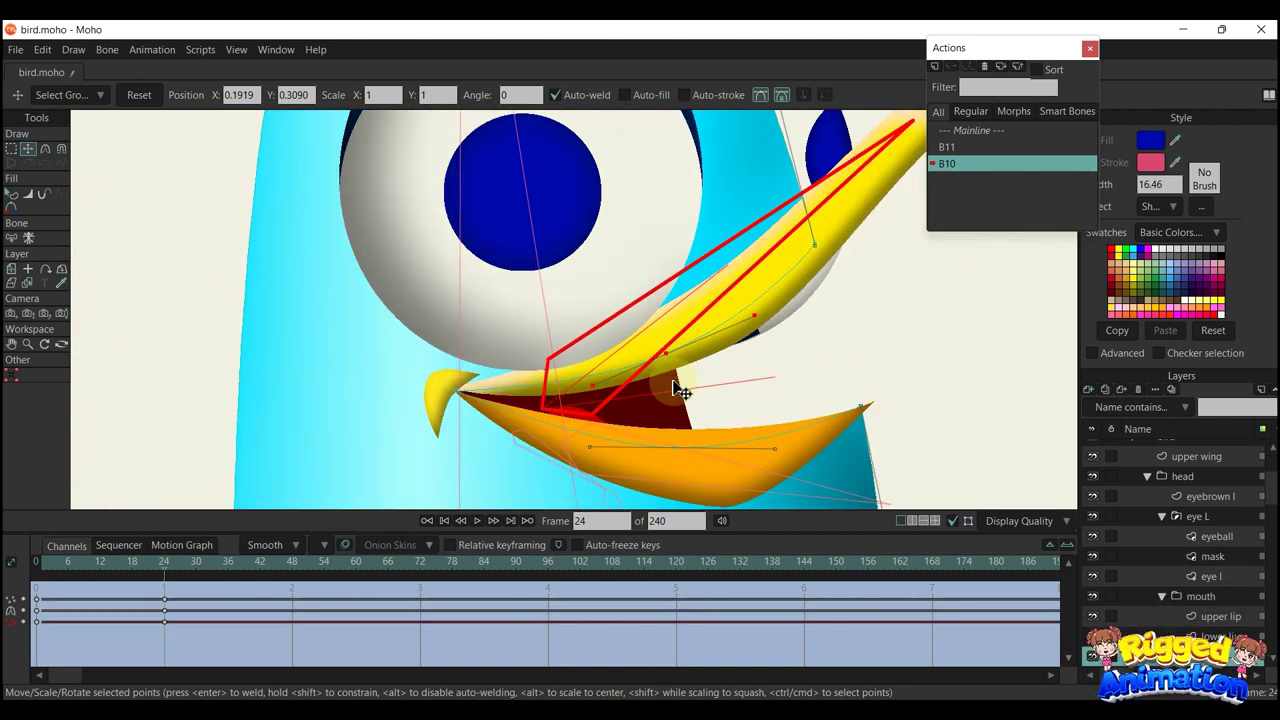
key(q)
scroll(714, 380, down, 4)
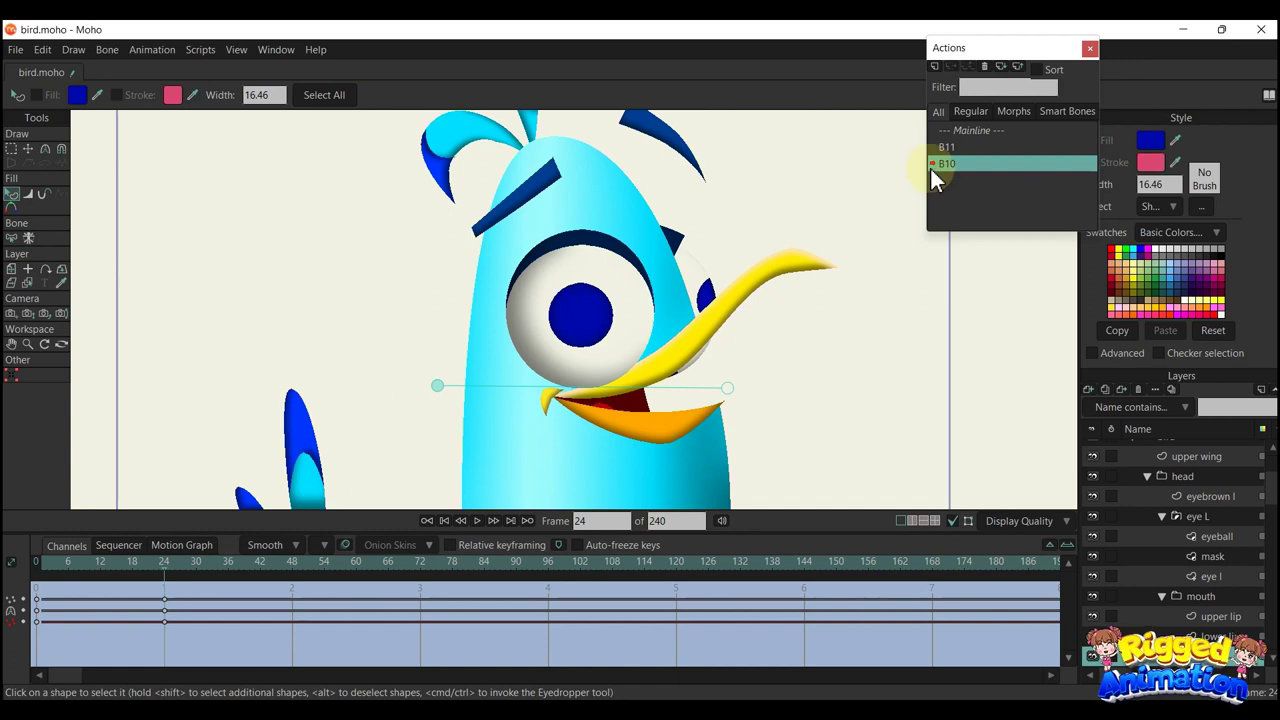
click(968, 132)
Scale the eye r layer down to about 0.94 and move it slightly upward
scroll(1210, 602, down, 1)
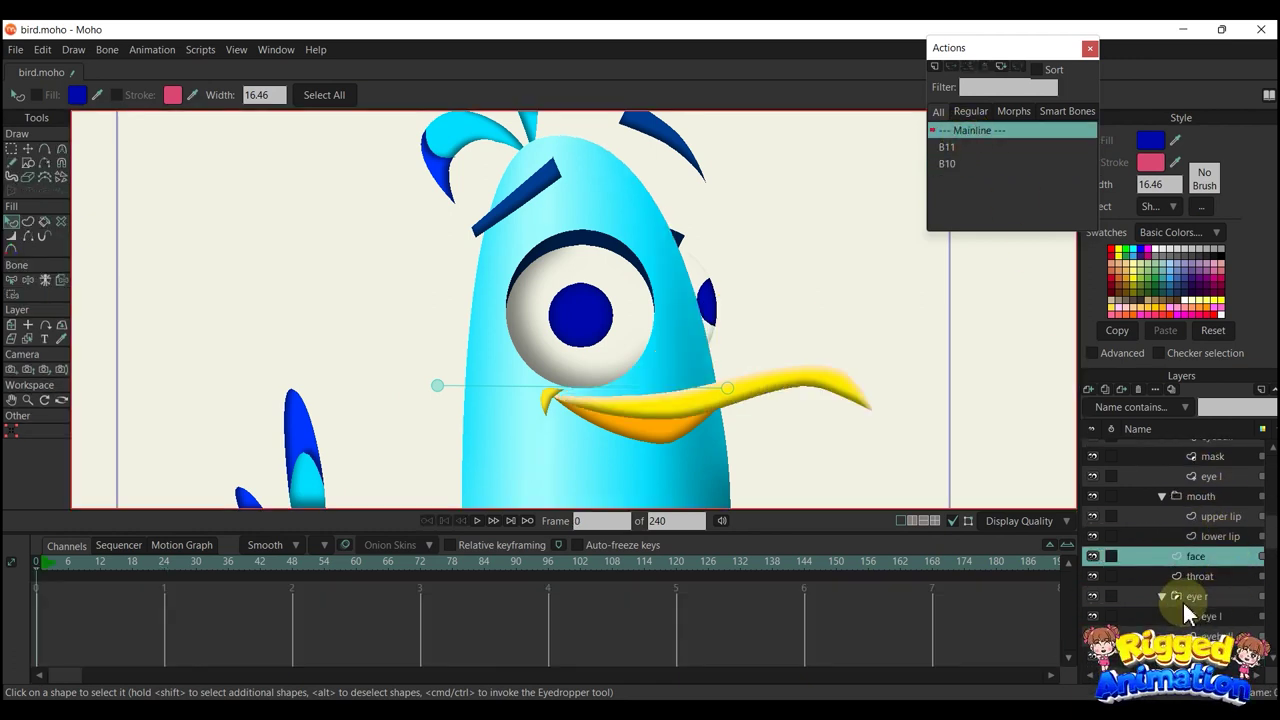
click(1198, 600)
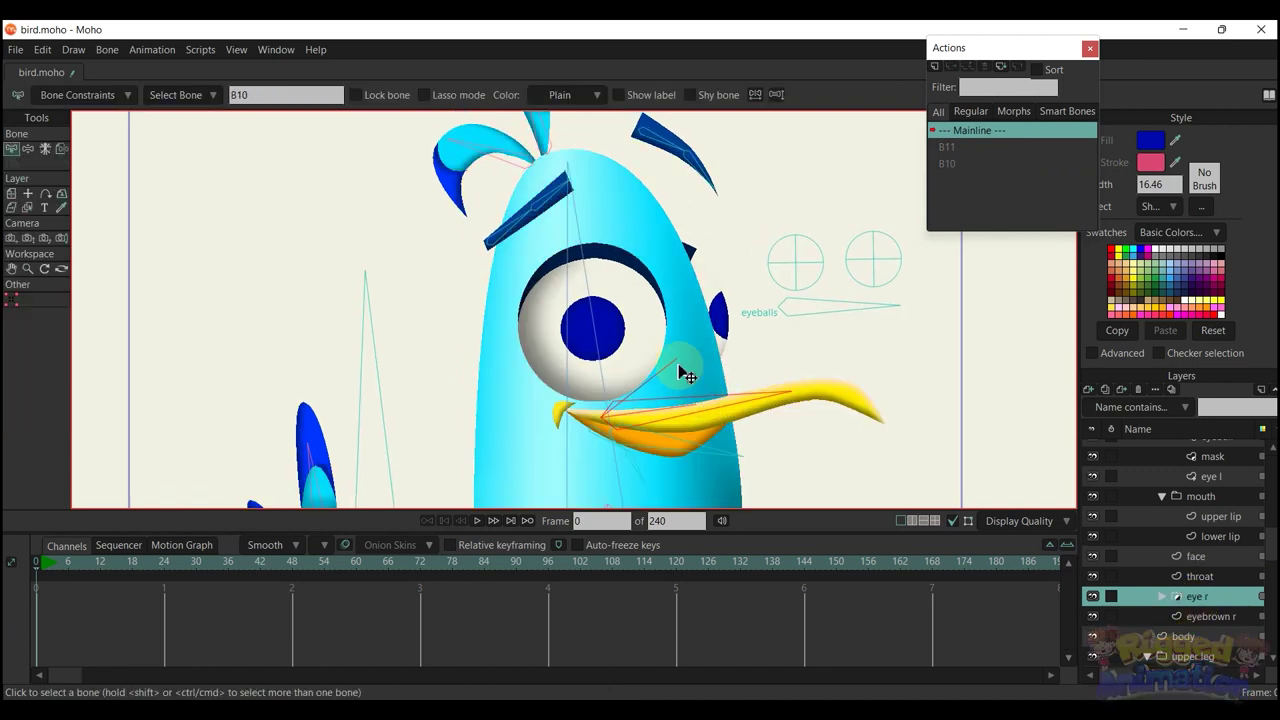
key(m)
key(o)
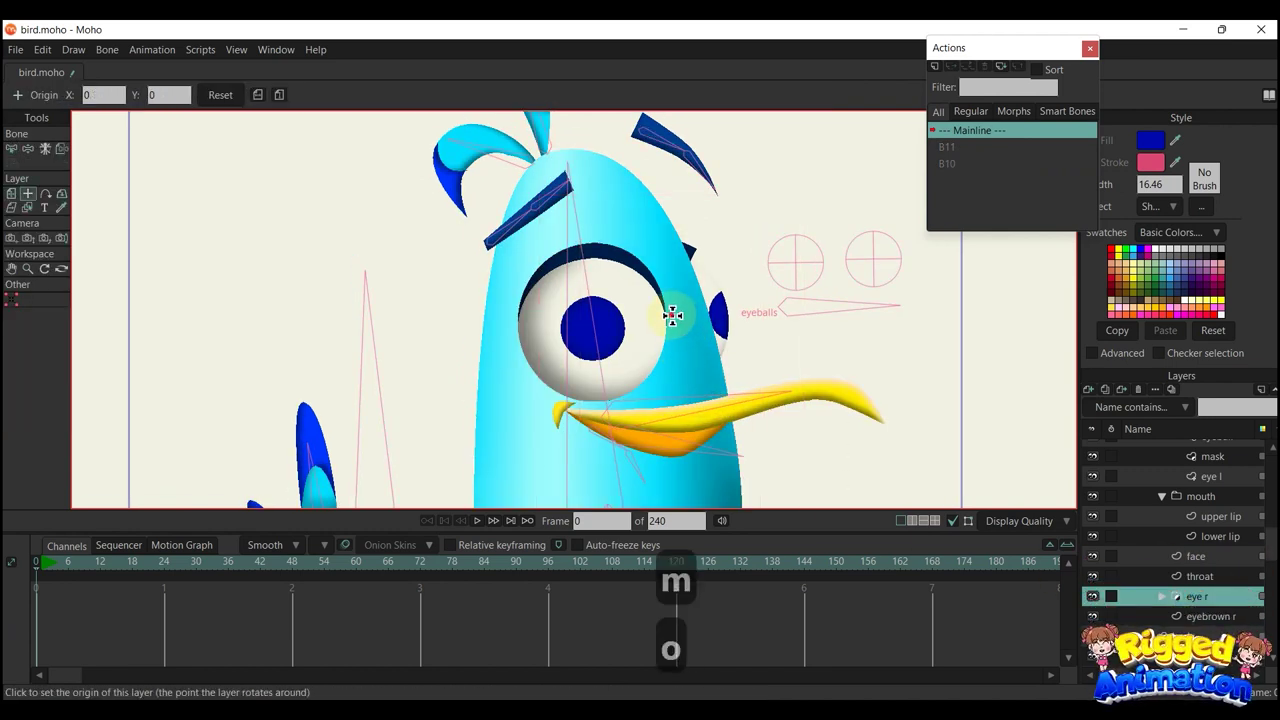
key(m)
drag(765, 238, 758, 241)
drag(696, 319, 696, 304)
Test the mouth rig at frame 6 of the bird layer by raising the upper beak, lowering the lower beak and rotating the tongue bone
click(964, 163)
scroll(1203, 568, up, 5)
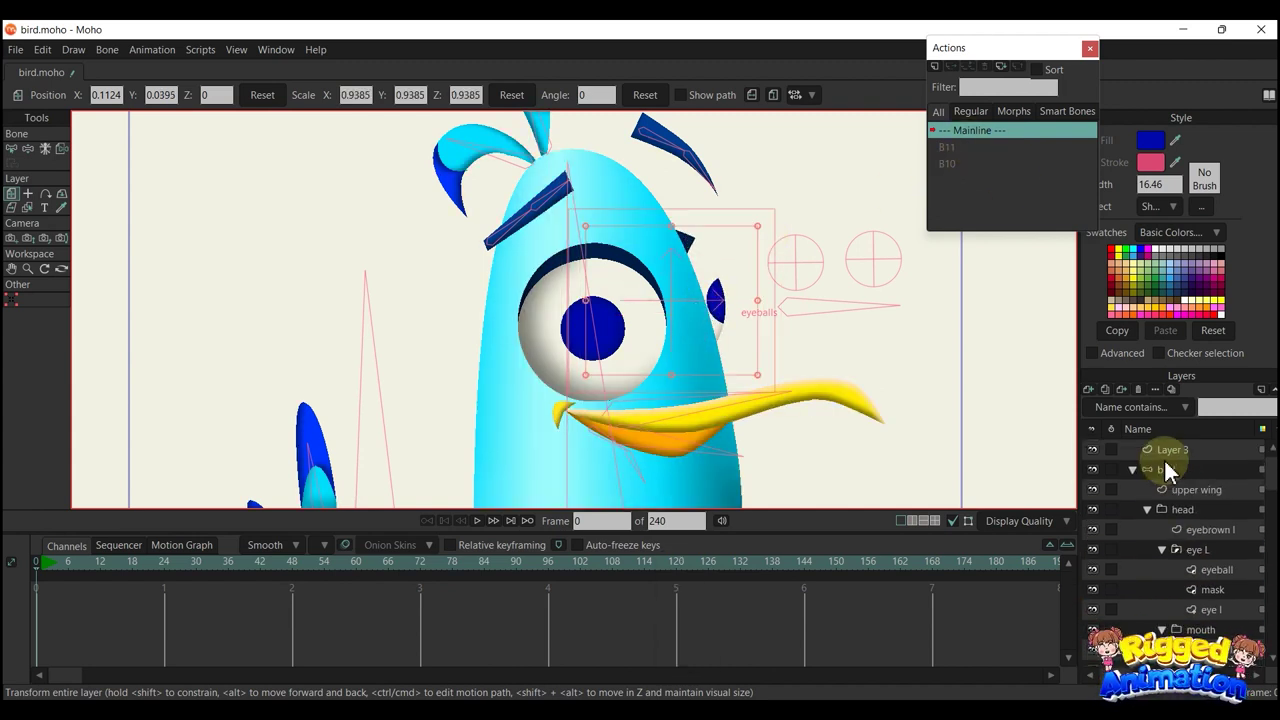
click(67, 563)
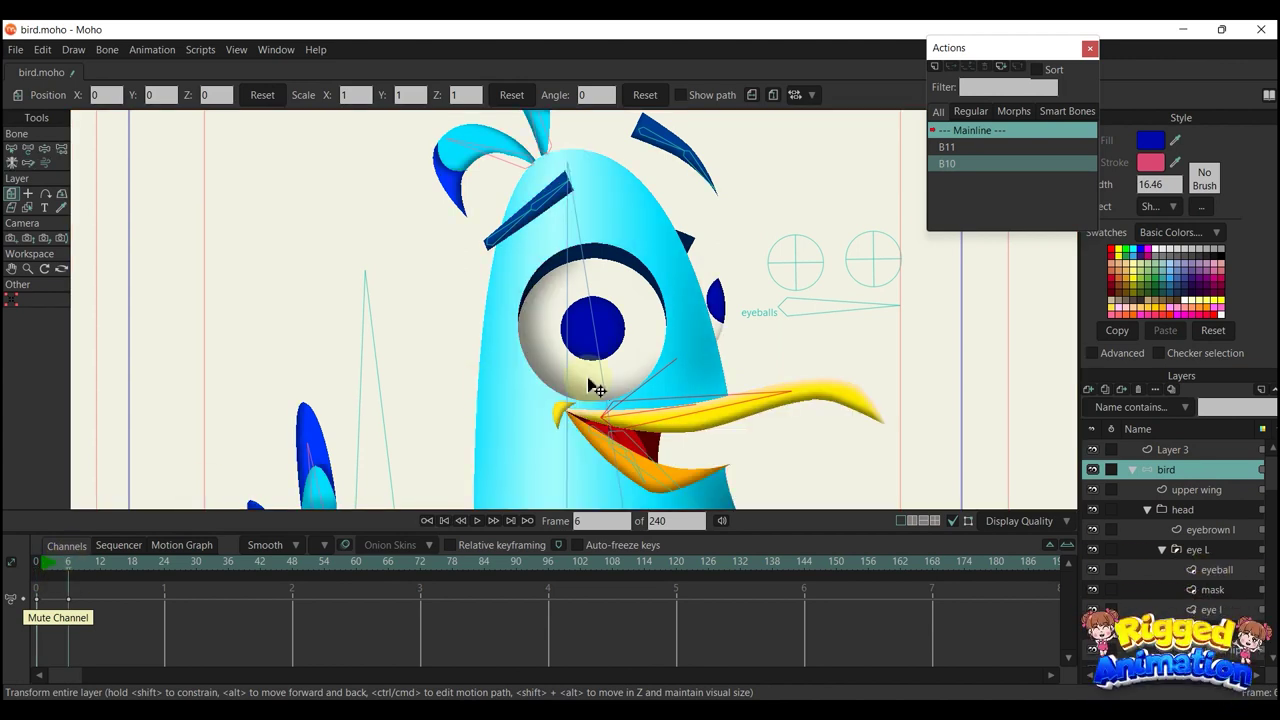
key(t)
drag(714, 363, 714, 319)
scroll(705, 311, down, 4)
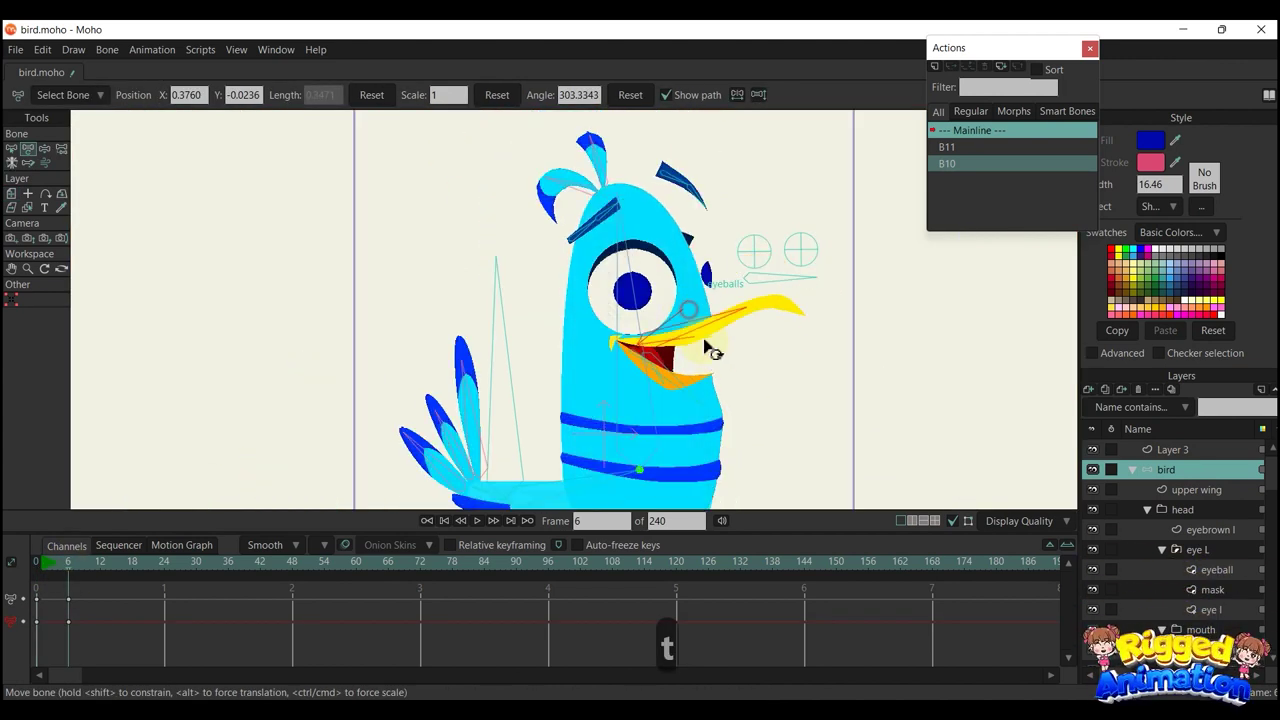
mouse_move(679, 377)
mouse_down()
mouse_move(671, 422)
mouse_move(680, 408)
mouse_up()
scroll(634, 362, up, 5)
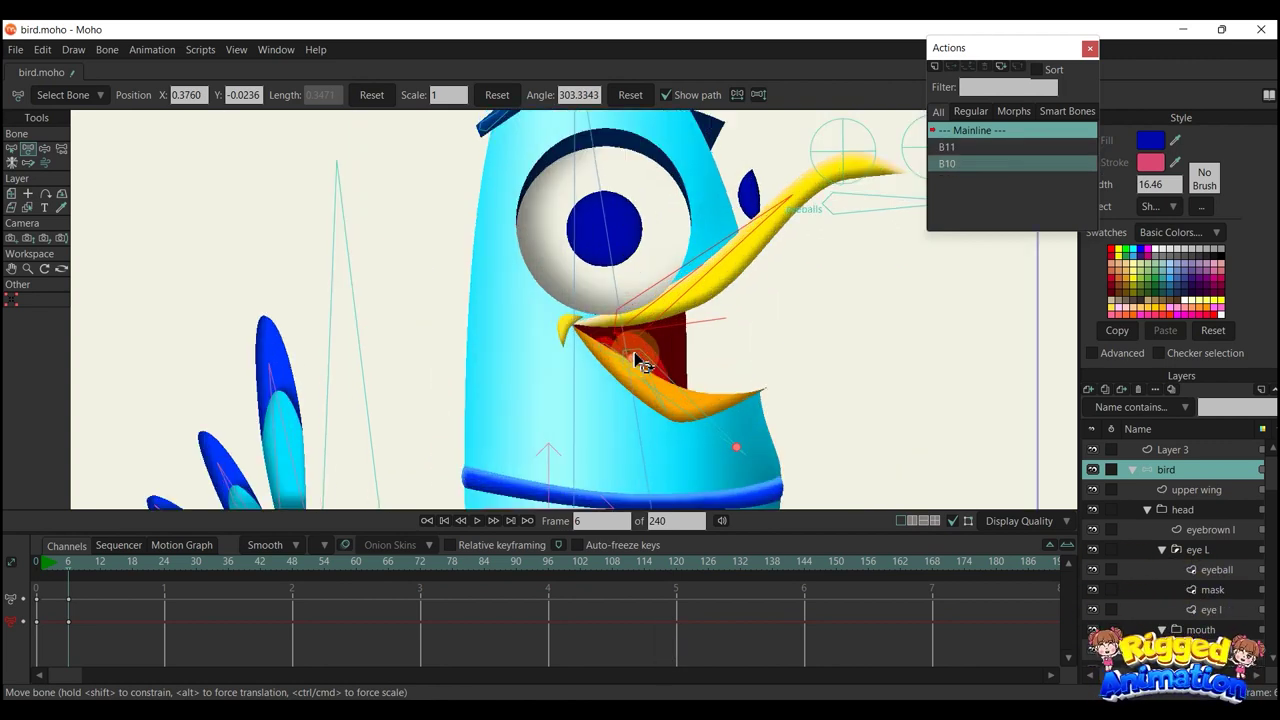
mouse_move(617, 354)
mouse_down()
mouse_move(609, 340)
mouse_move(698, 342)
mouse_up()
scroll(697, 345, down, 6)
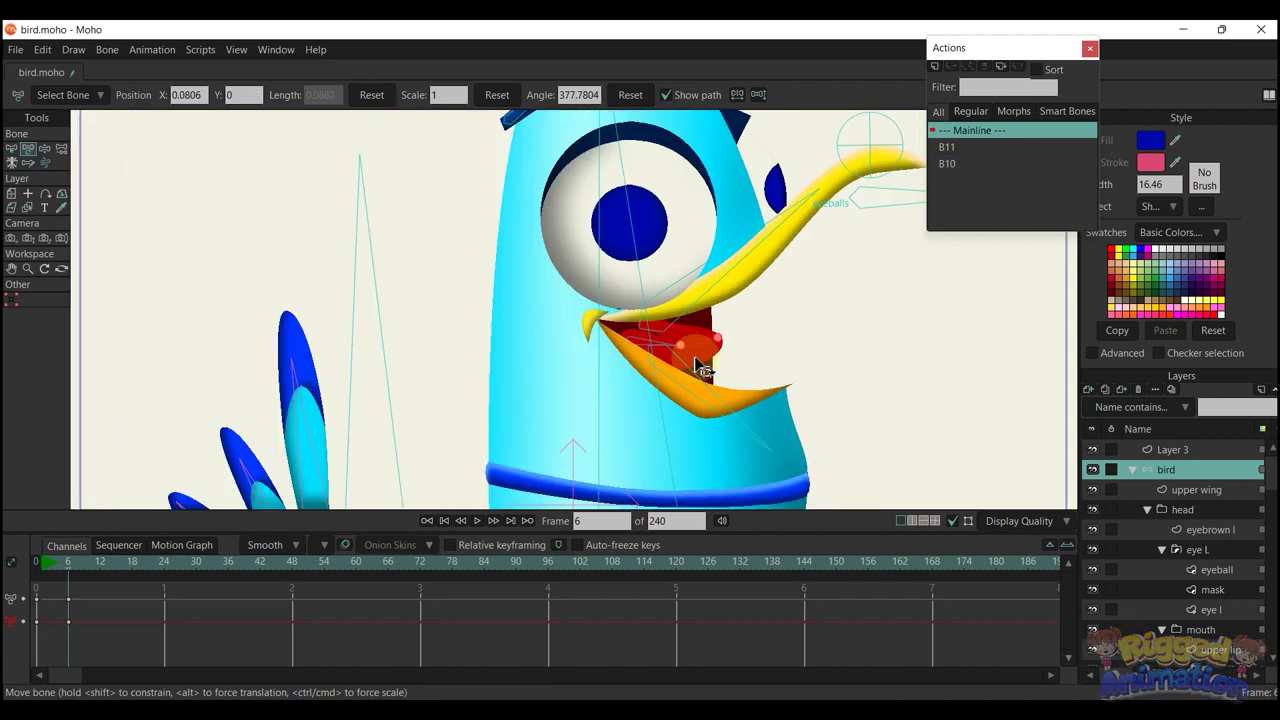
Delete the bird layer's bone keyframes around frame 6
mouse_move(143, 637)
mouse_down()
mouse_move(26, 557)
mouse_move(42, 580)
mouse_move(5, 569)
mouse_up()
key(BackSpace)
scroll(734, 377, down, 2)
Move the eyeballs control bone upward at frame 4
click(54, 565)
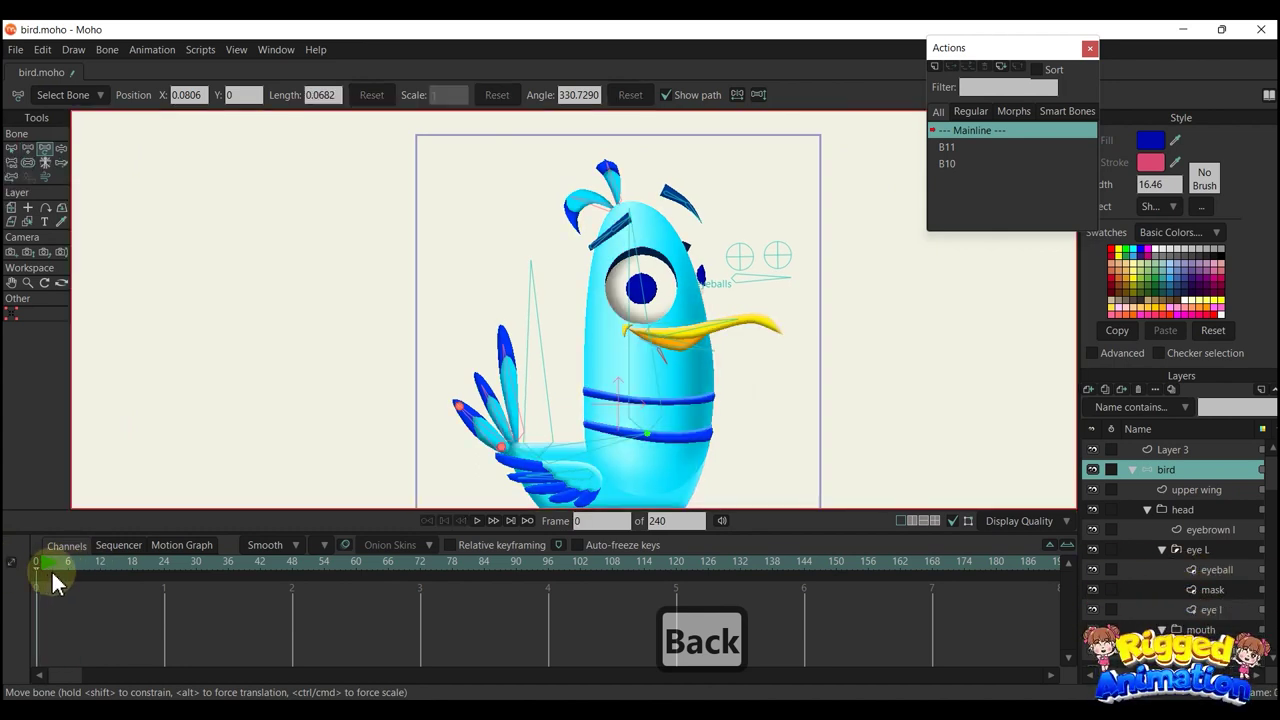
mouse_move(734, 277)
mouse_down()
mouse_move(752, 280)
mouse_move(739, 266)
mouse_move(757, 249)
mouse_move(718, 294)
mouse_move(734, 266)
mouse_move(717, 260)
mouse_move(757, 266)
mouse_move(750, 280)
mouse_move(740, 263)
mouse_up()
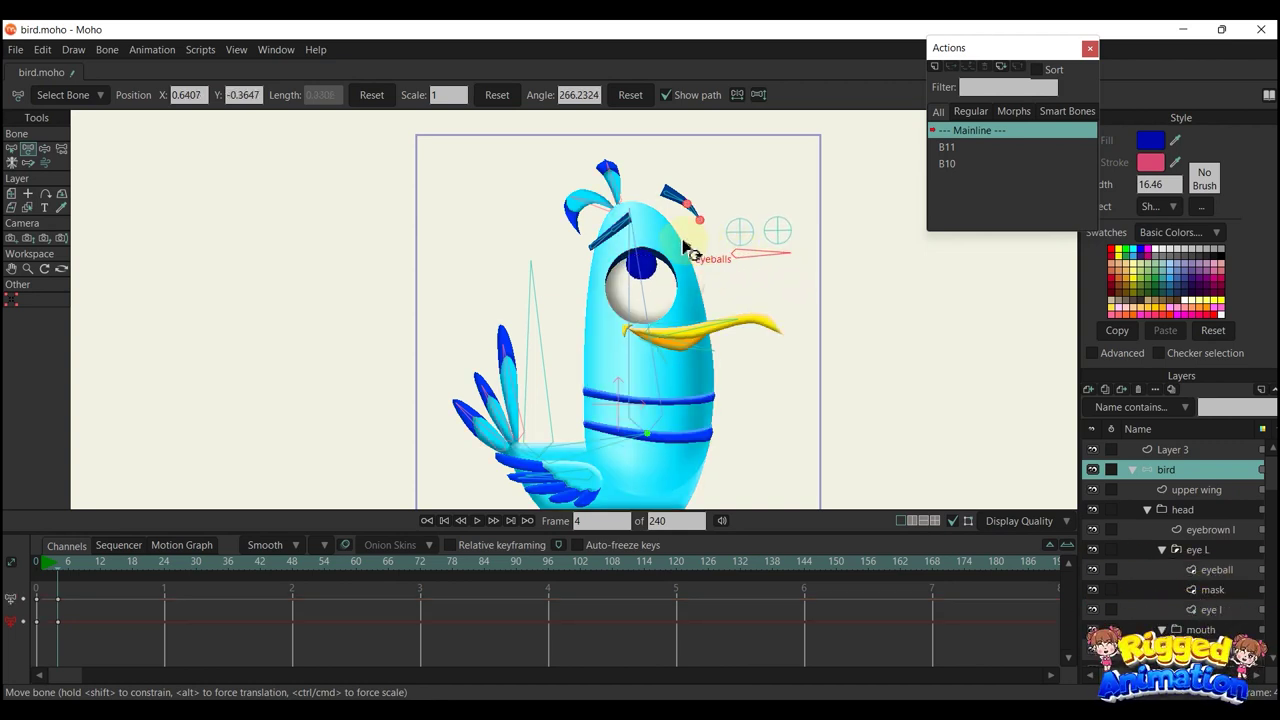
At frame 0, adjust the masking mode of eye L's mask layer and set its eye l layer to Don't mask this layer
scroll(595, 280, up, 4)
scroll(595, 280, up, 1)
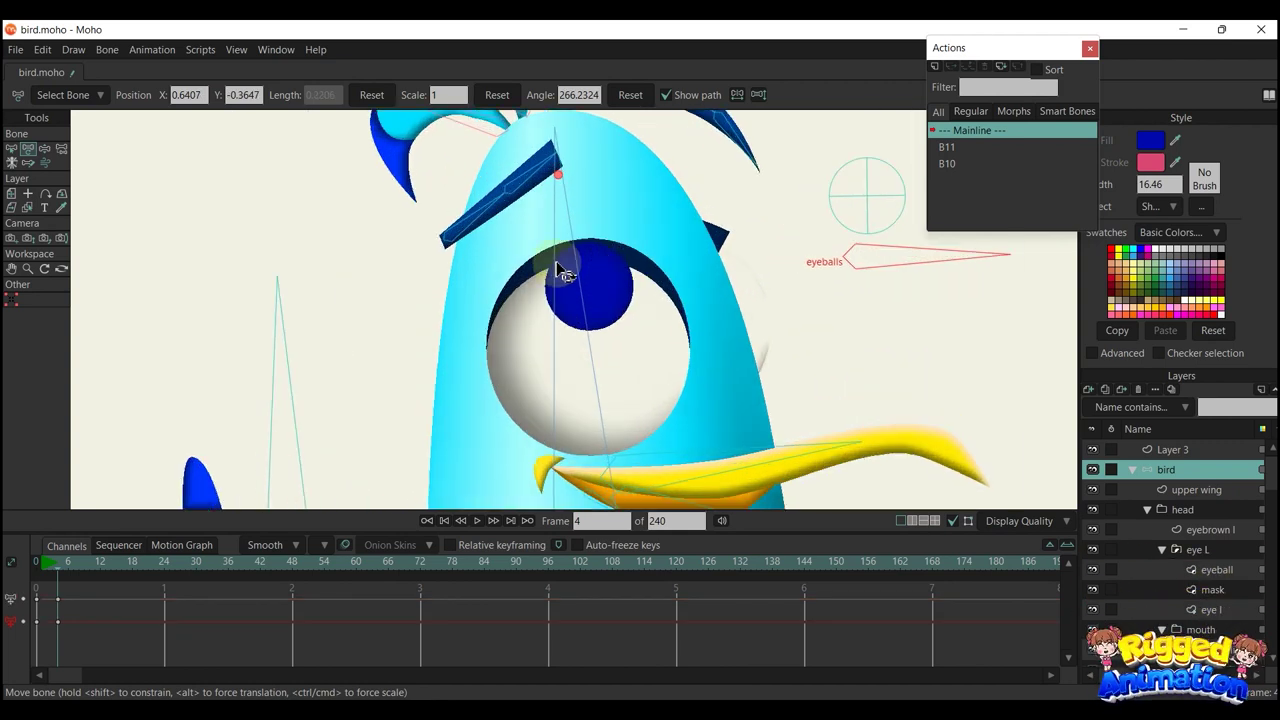
alt+right_click(600, 355)
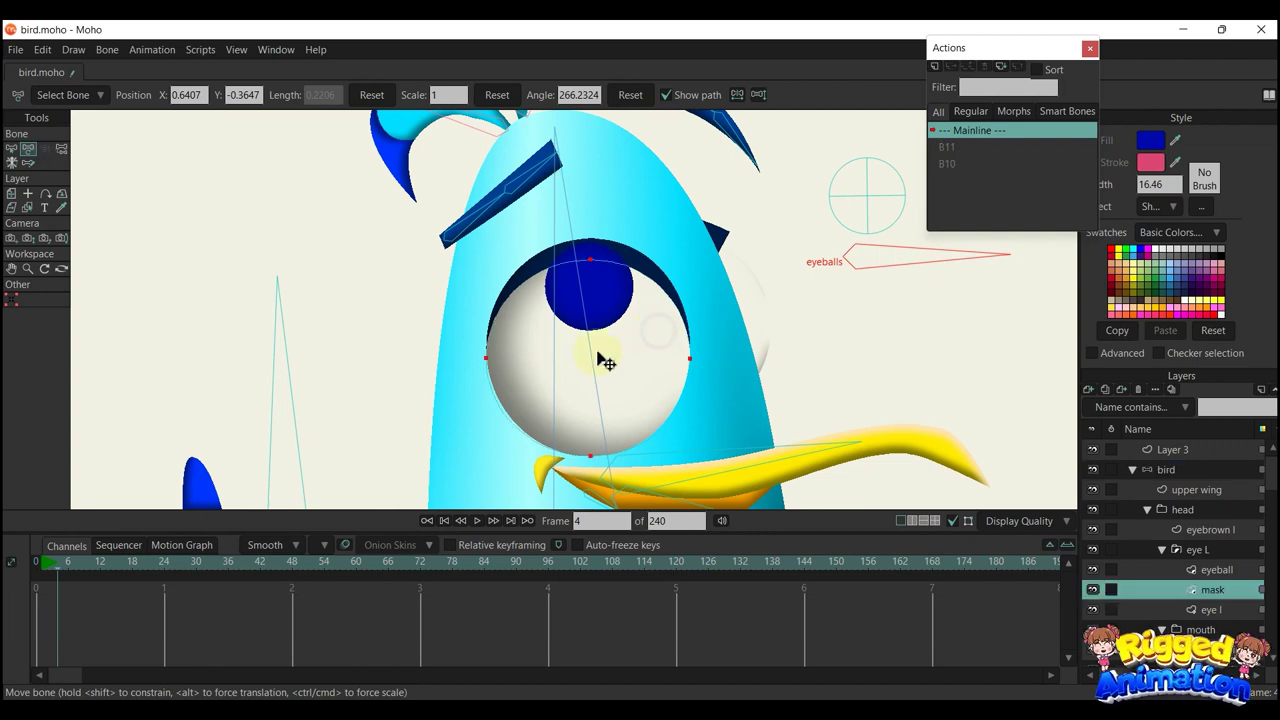
drag(58, 563, 18, 566)
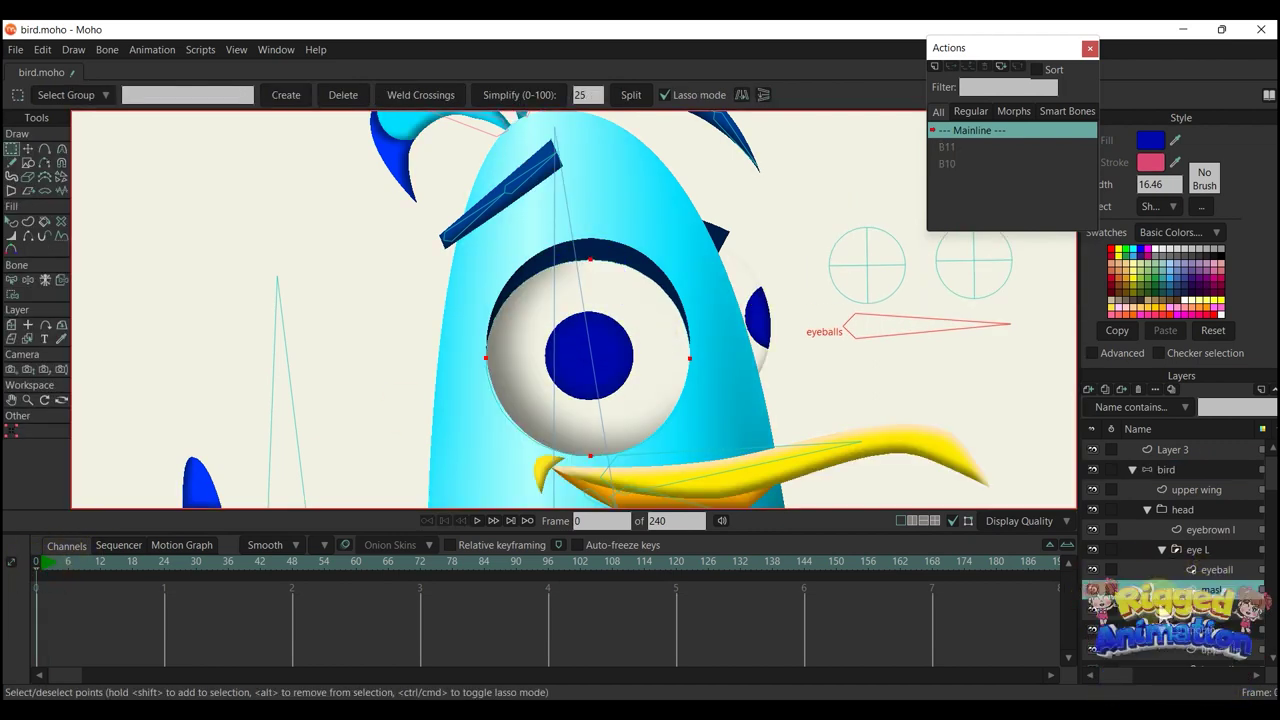
right_click(1173, 590)
click(1130, 508)
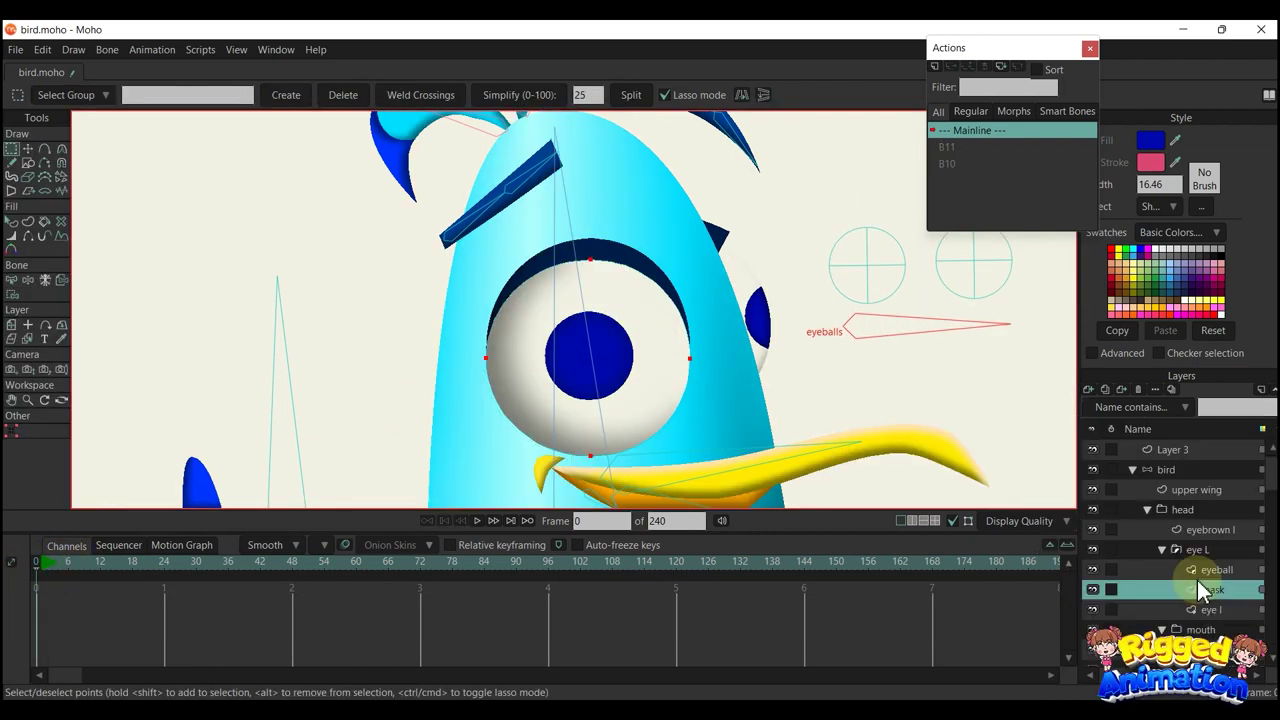
right_click(1180, 611)
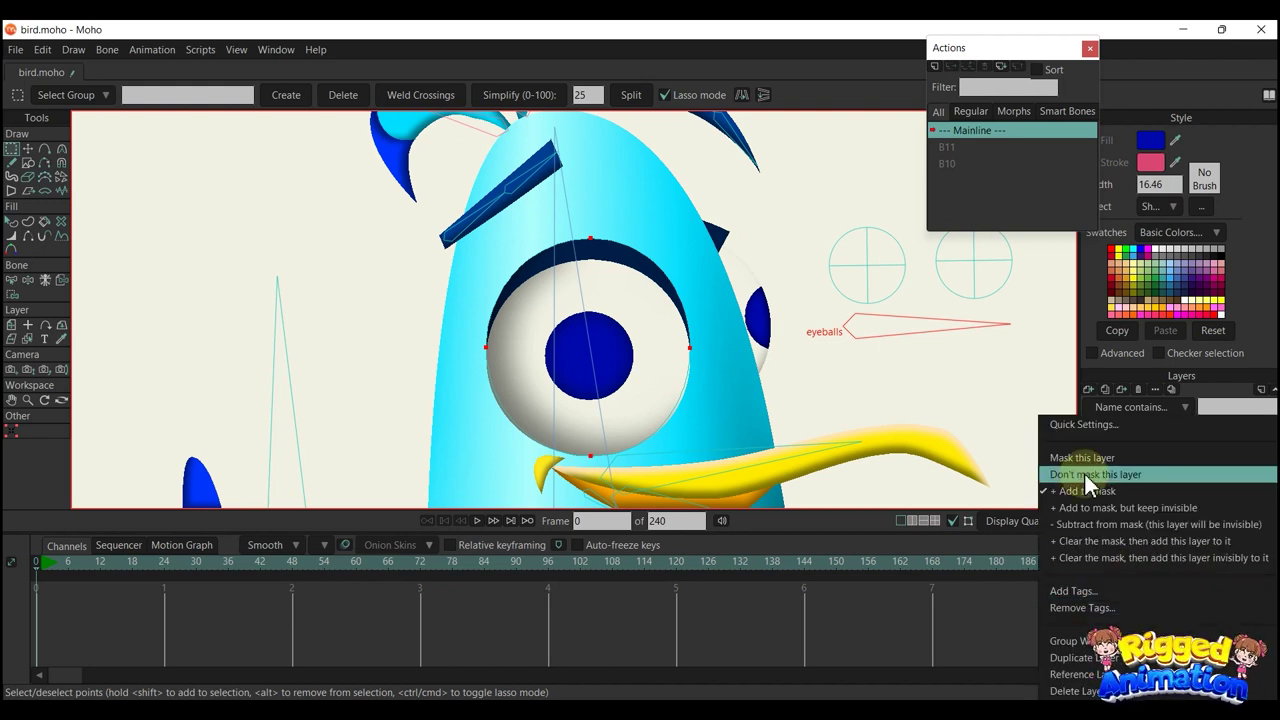
click(1084, 474)
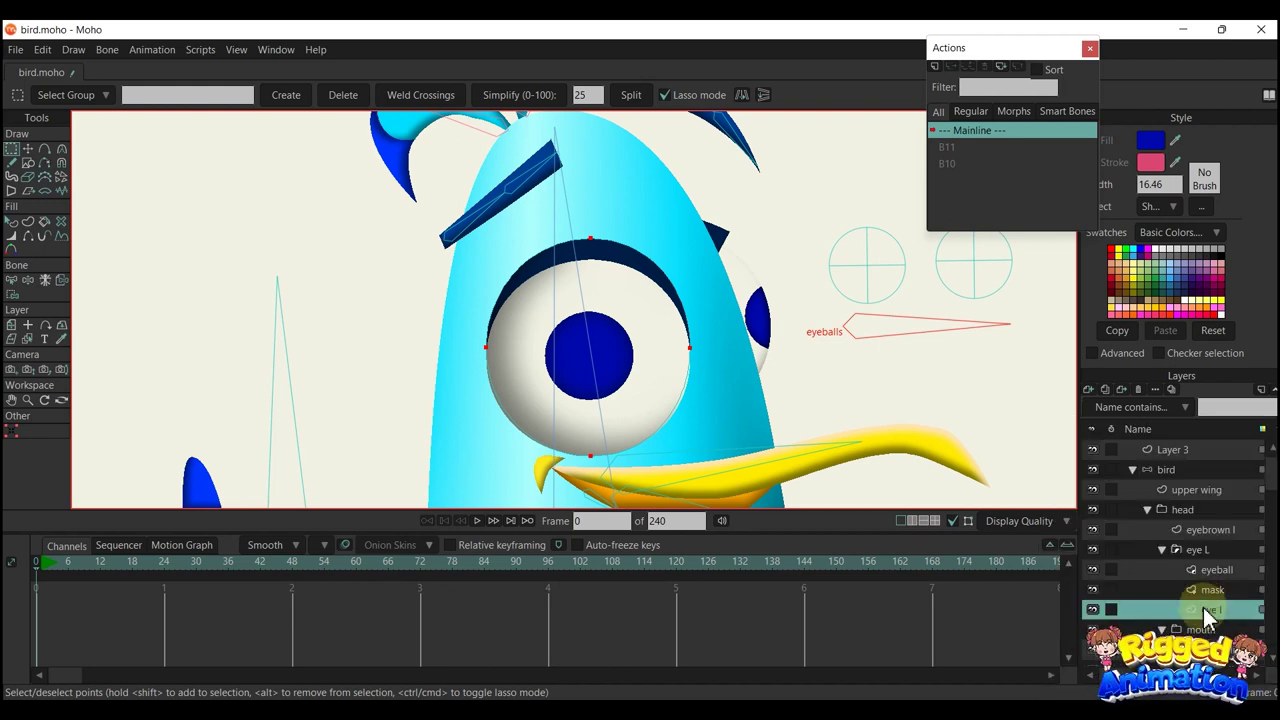
Examine the eyeball and mask layers inside the eye r group
click(1161, 549)
alt+right_click(757, 322)
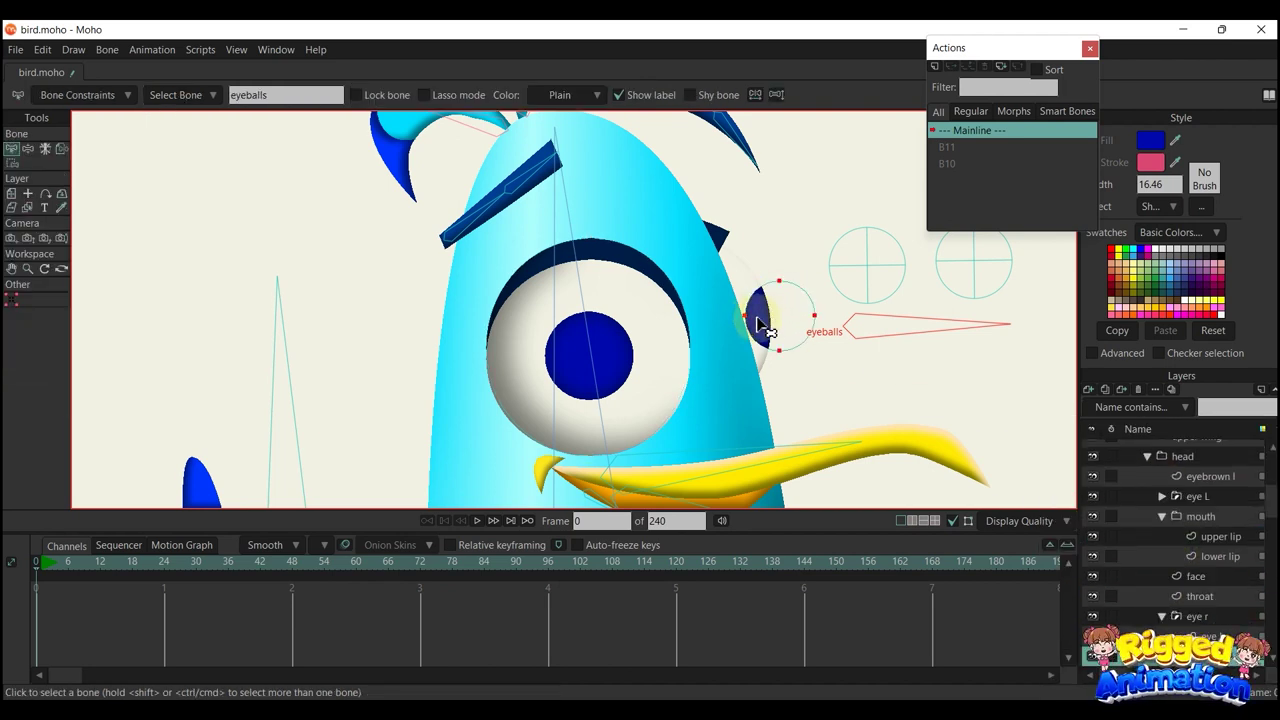
scroll(1182, 567, down, 3)
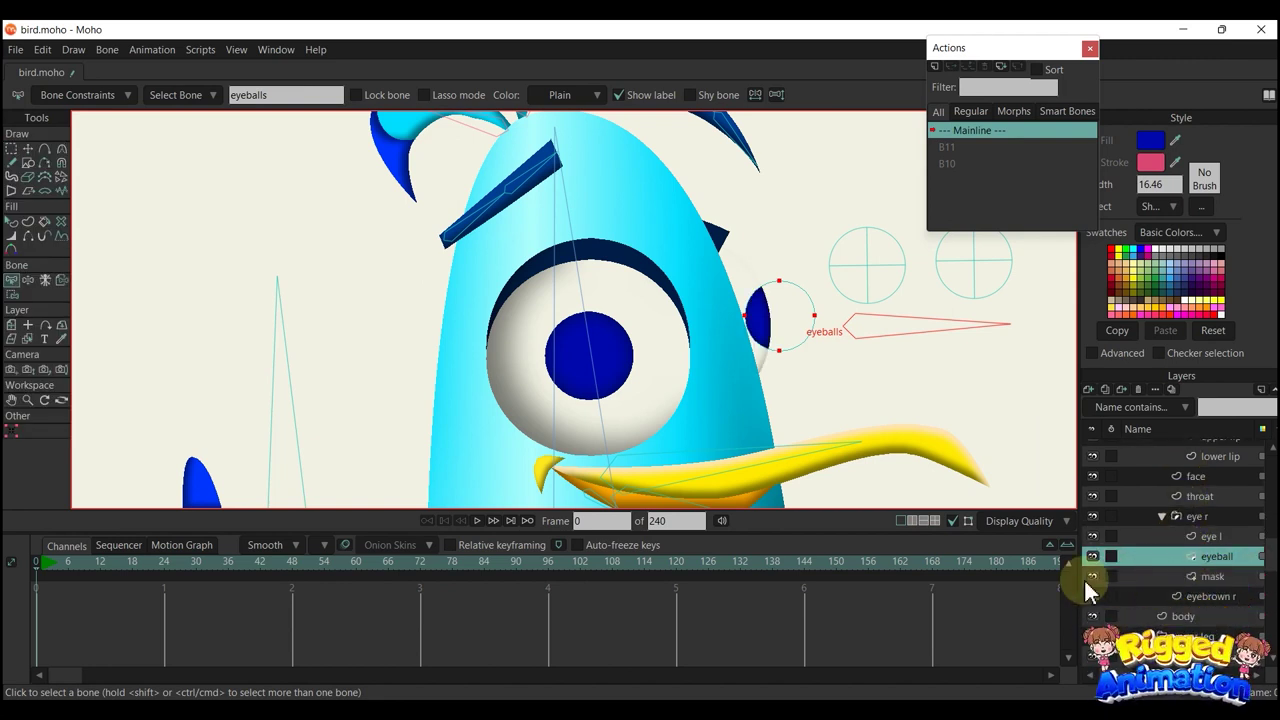
scroll(1215, 515, up, 3)
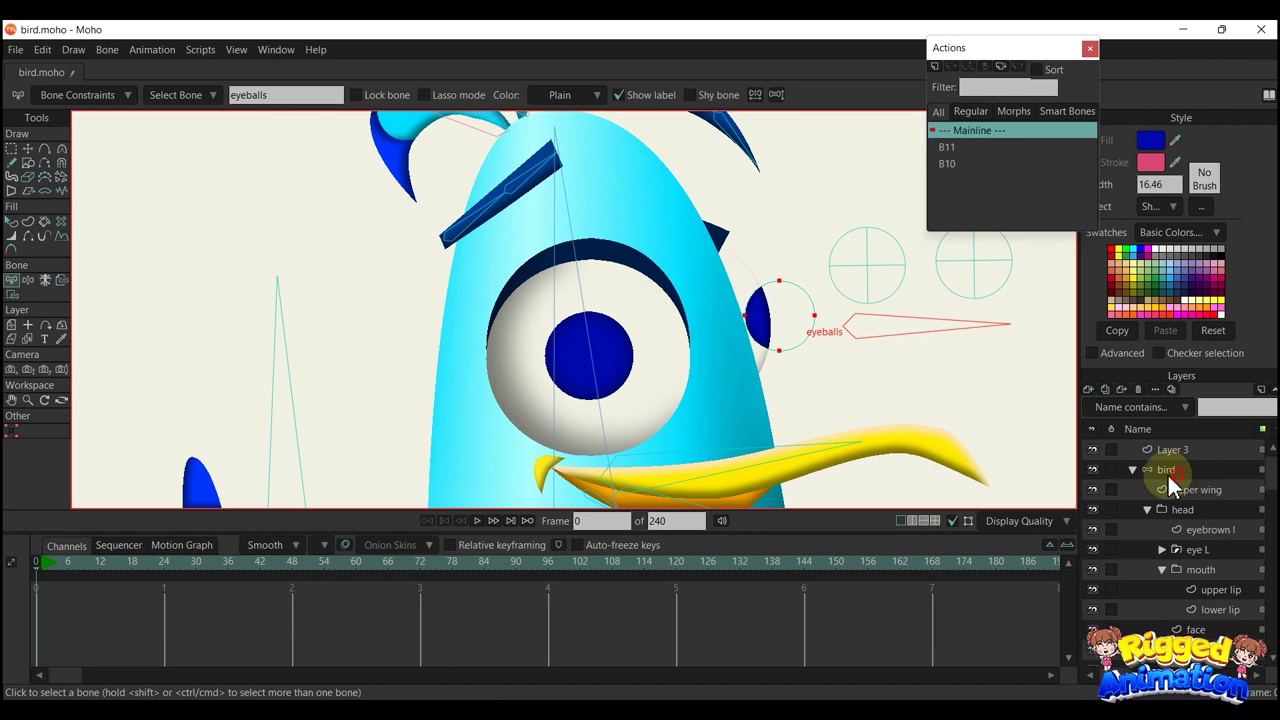
Test the eye masking by moving the eyeballs control bone downward at frame 4 of the bird layer
click(1167, 470)
click(57, 562)
key(t)
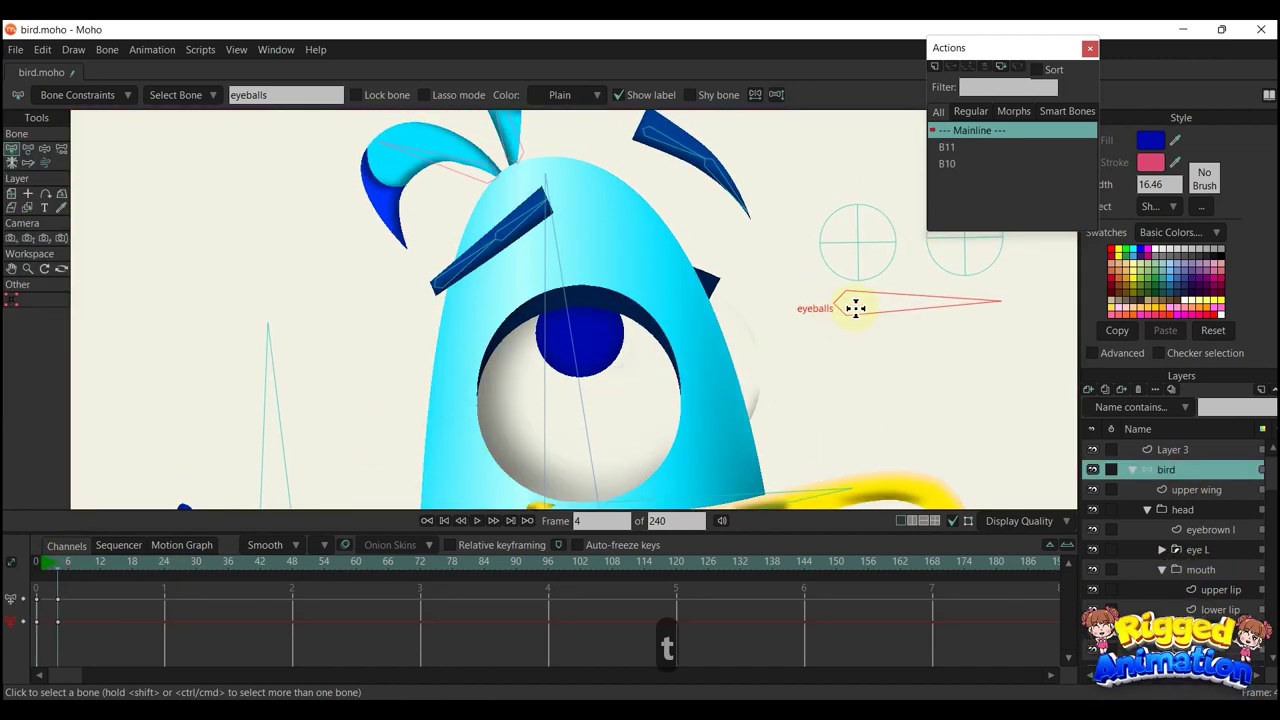
drag(853, 310, 840, 354)
Delete the bird layer's test bone keyframes up to frame 4
scroll(842, 362, down, 2)
drag(36, 632, 156, 572)
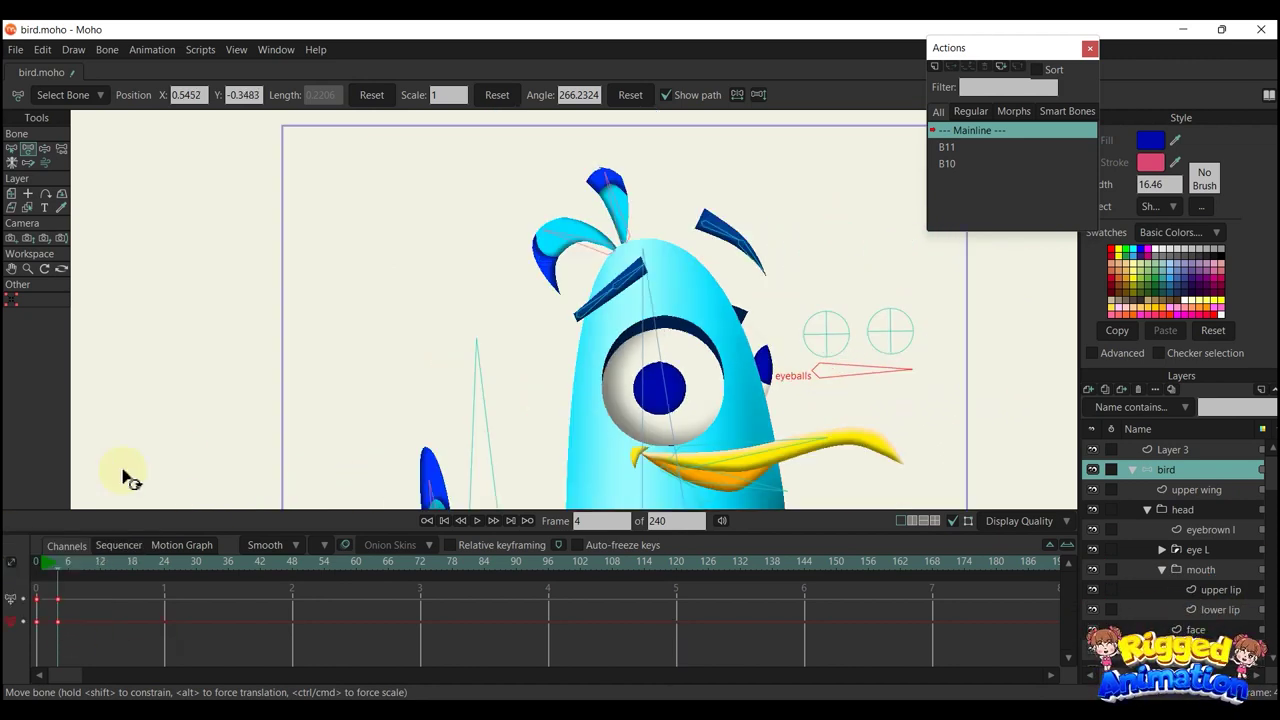
key(BackSpace)
Add an upright bone above the eyeballs controls, adjust its strength and name it BLINK
key(b)
scroll(664, 300, down, 4)
scroll(789, 300, up, 2)
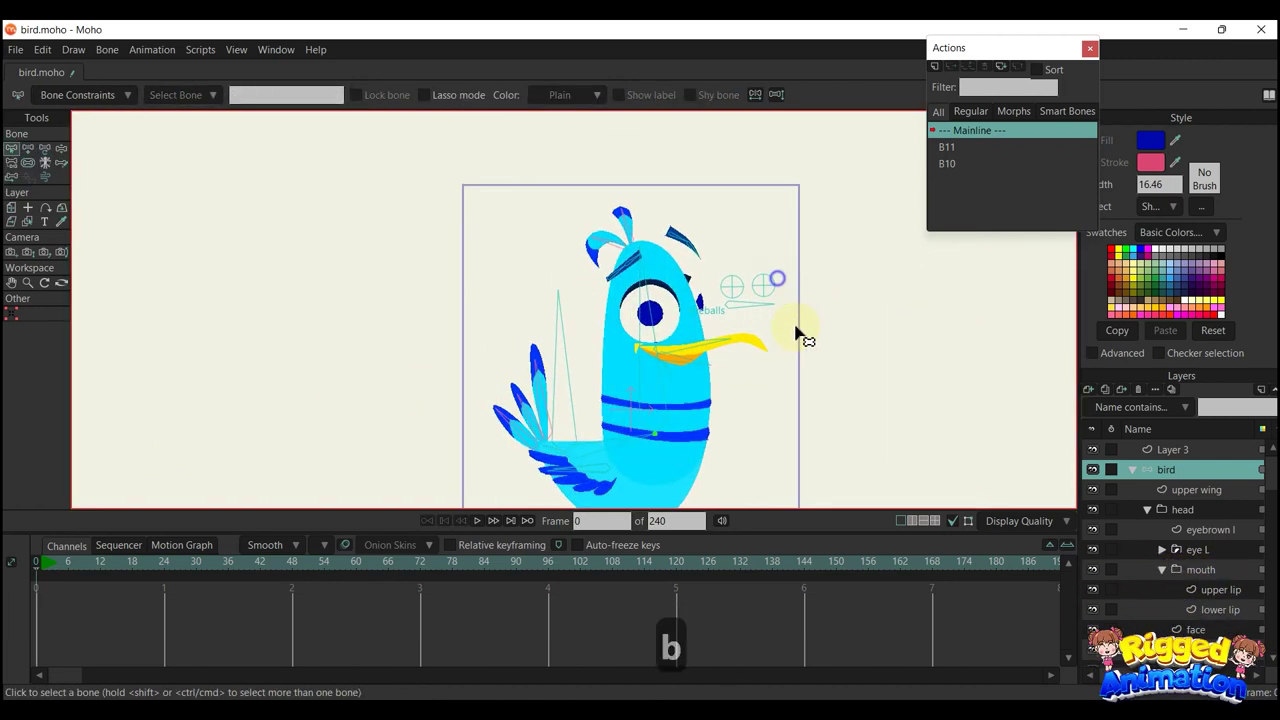
key(a)
scroll(765, 288, up, 2)
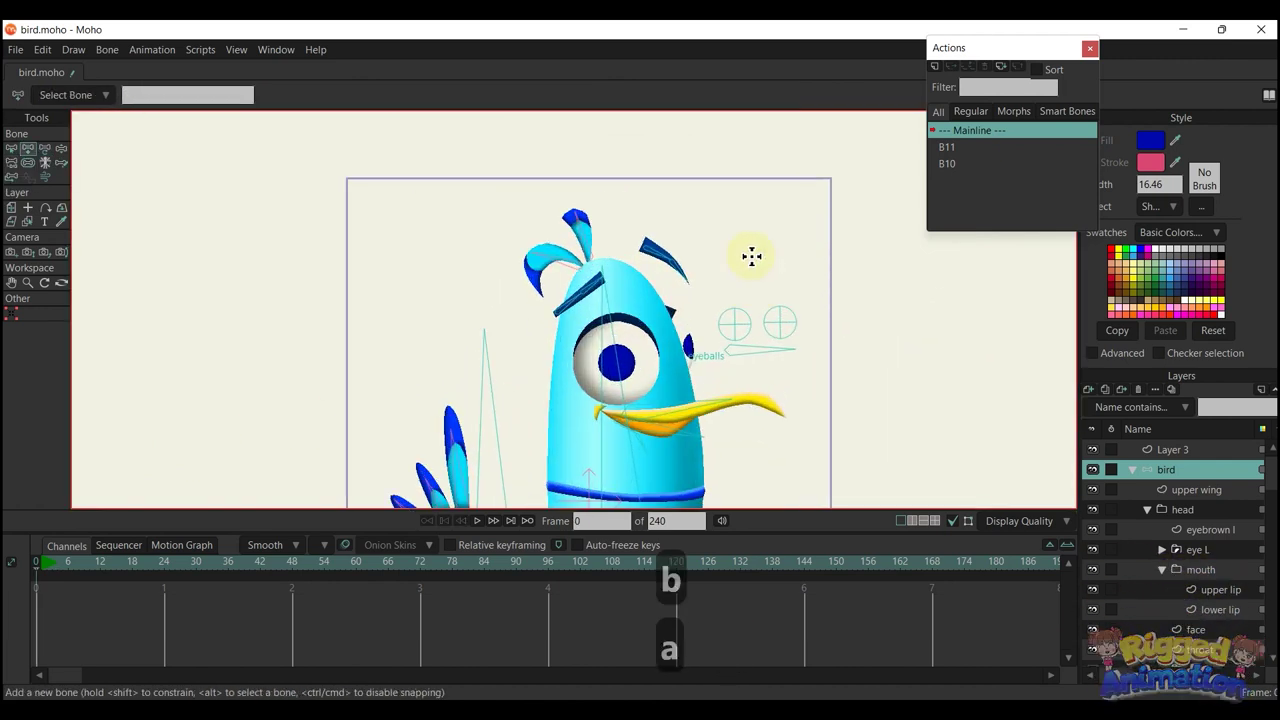
drag(751, 256, 751, 173)
key(s)
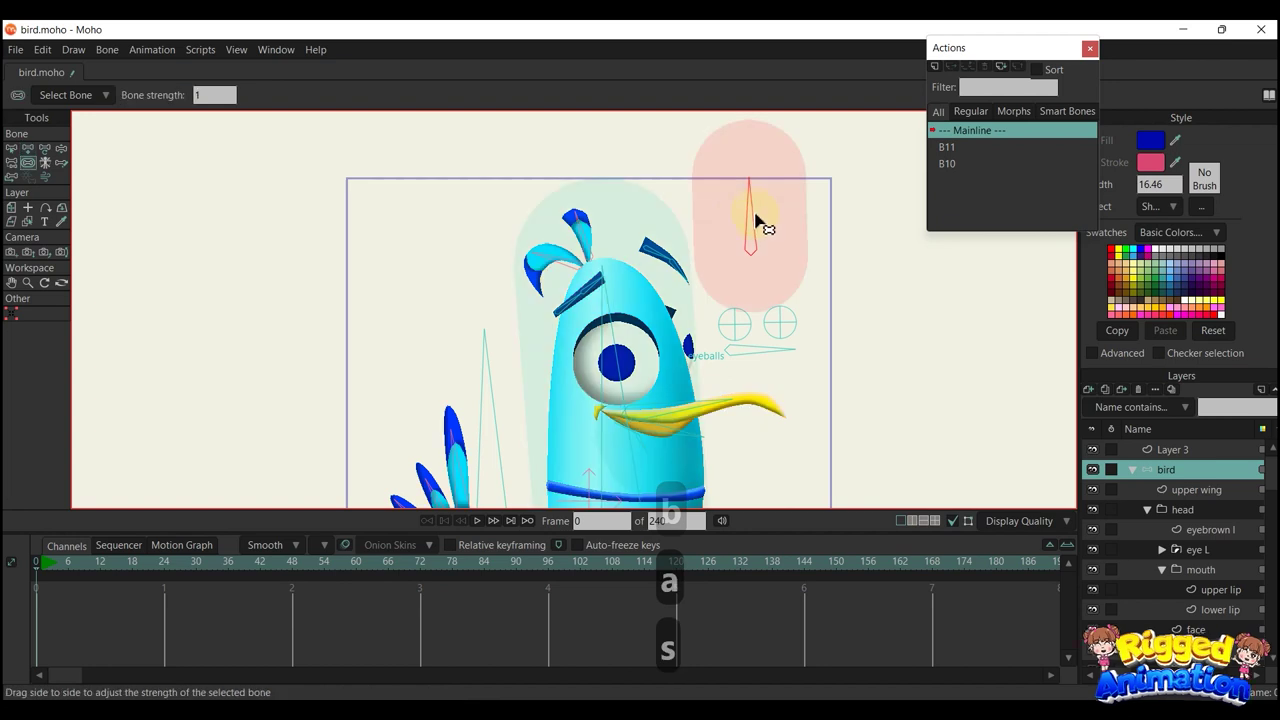
key(b)
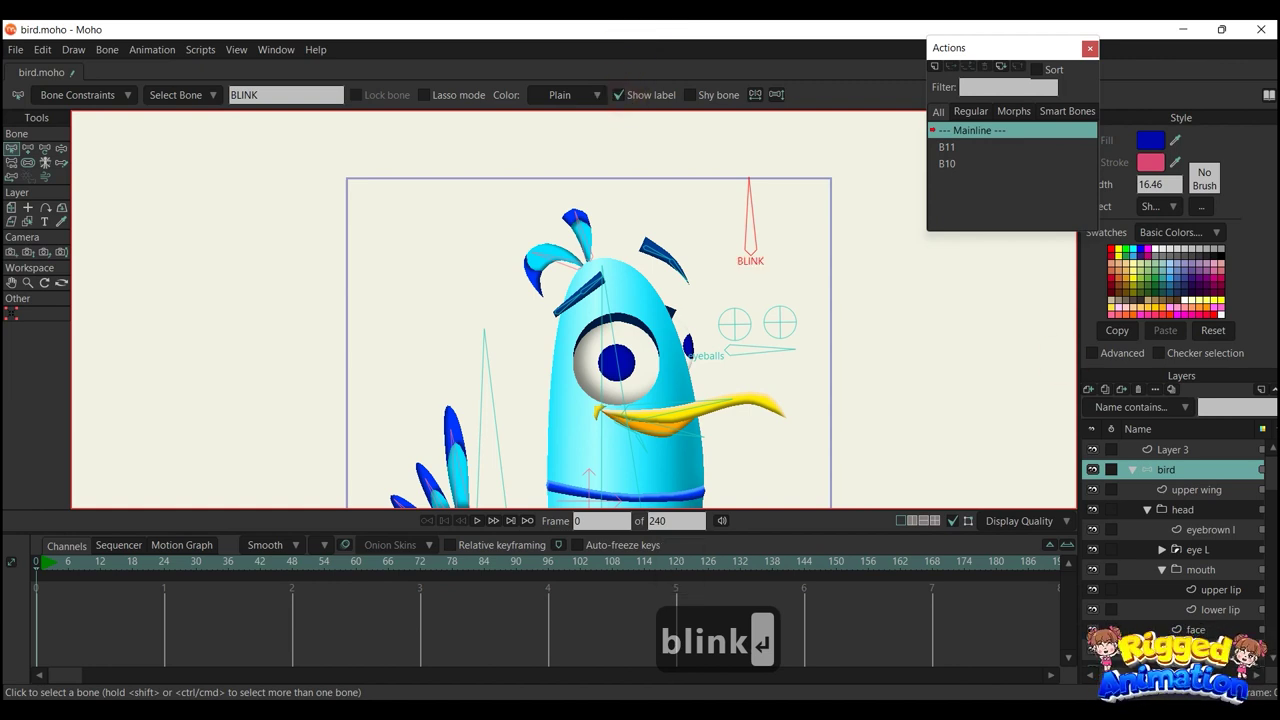
Enable angle constraints on the BLINK bone with a minimum of 0 and a maximum of 70 degrees
click(42, 119)
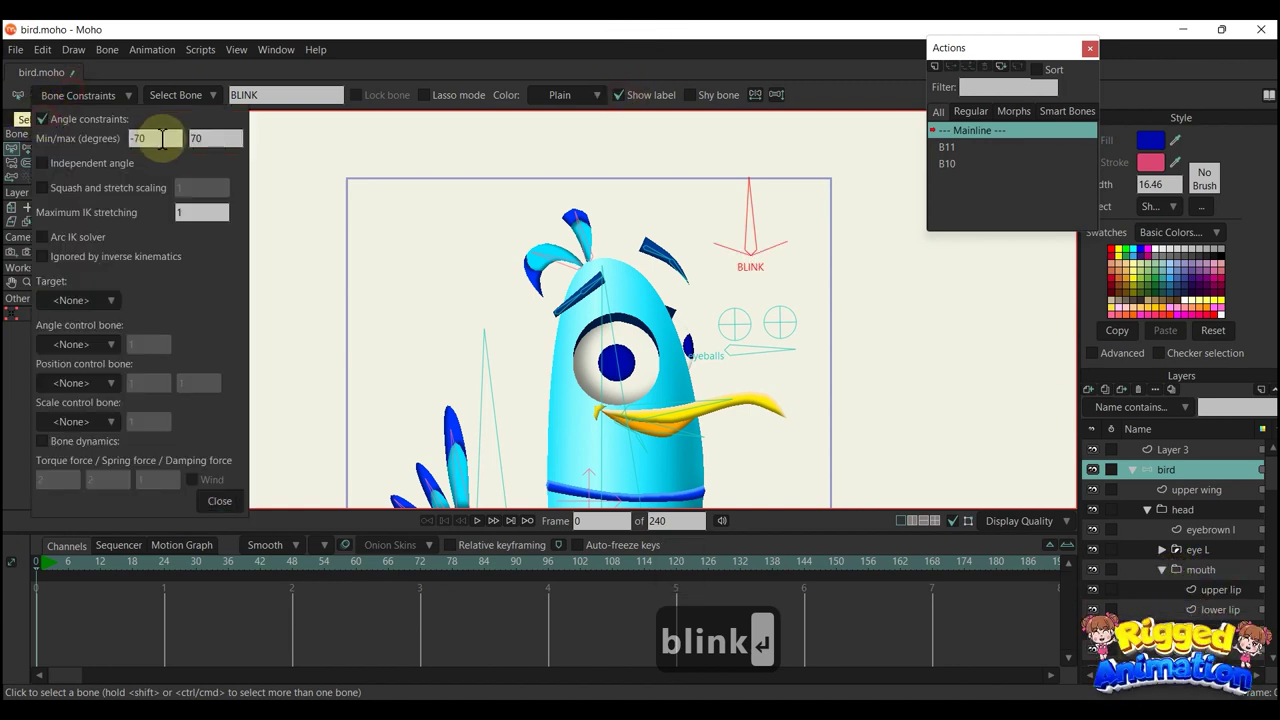
text(0)
key(Return)
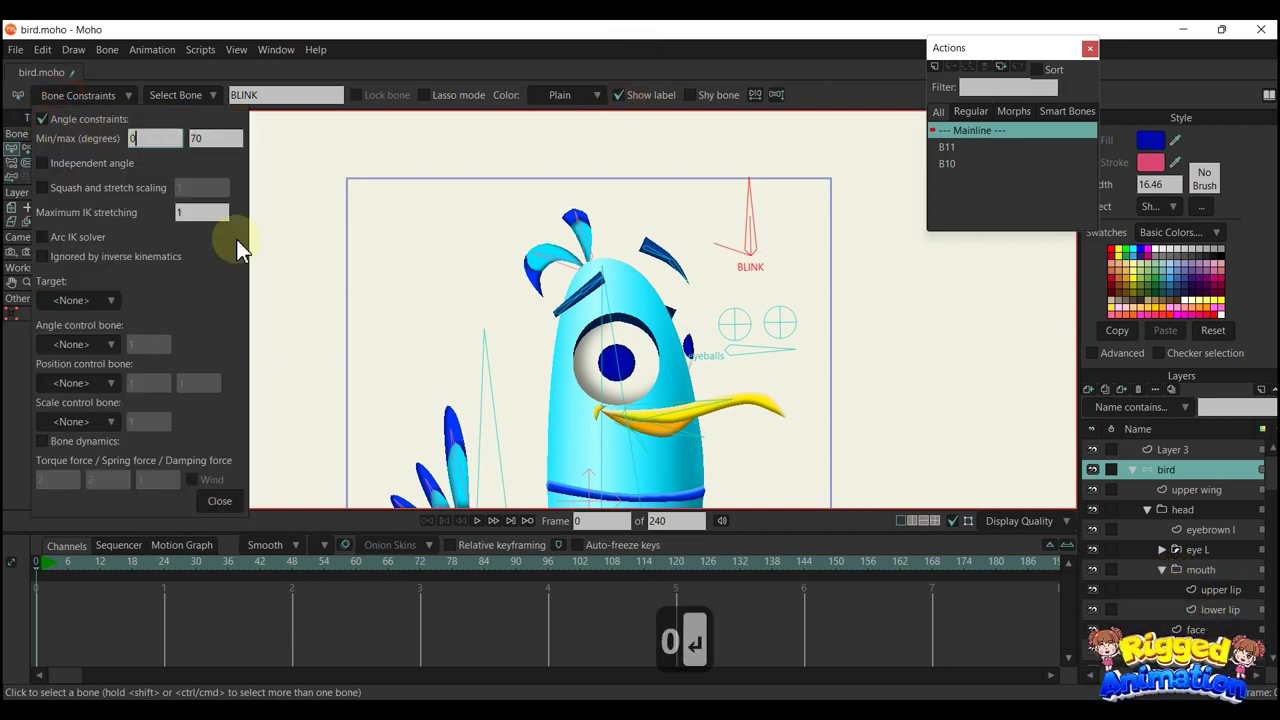
click(221, 494)
Create the BLINK smart bone action and rotate the BLINK bone counterclockwise to its limit at frame 24
click(938, 65)
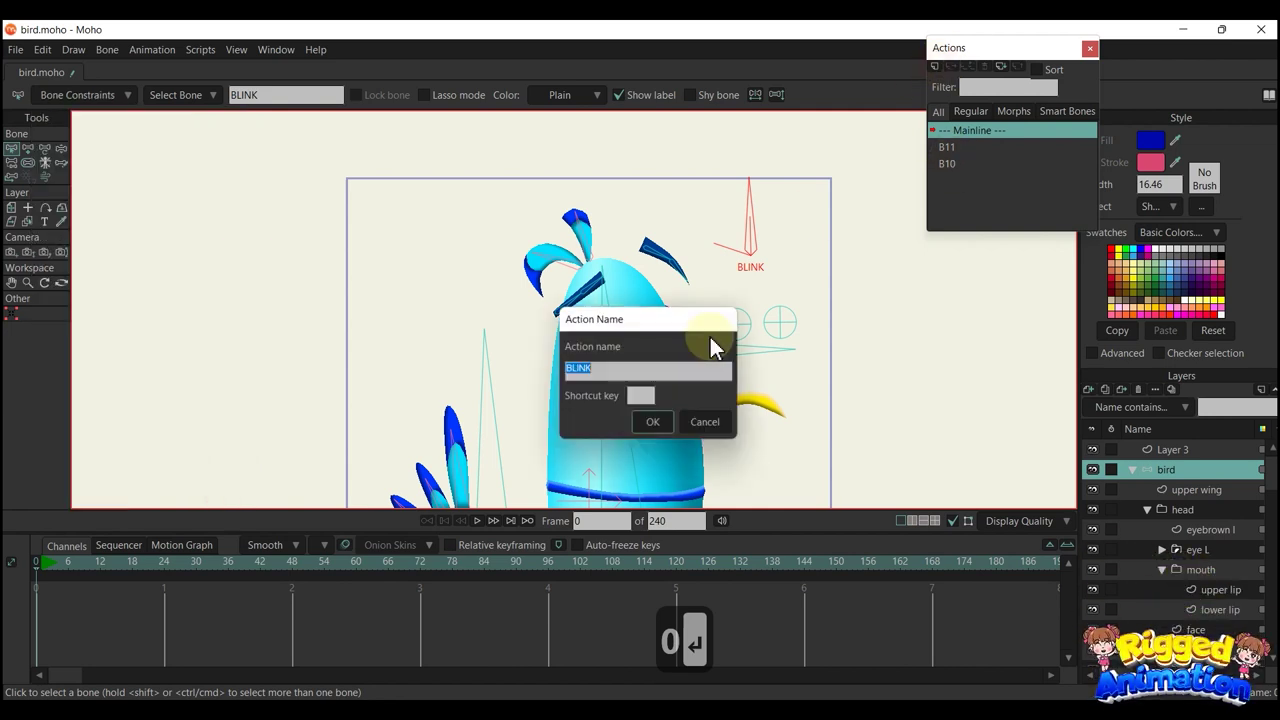
click(654, 422)
click(165, 561)
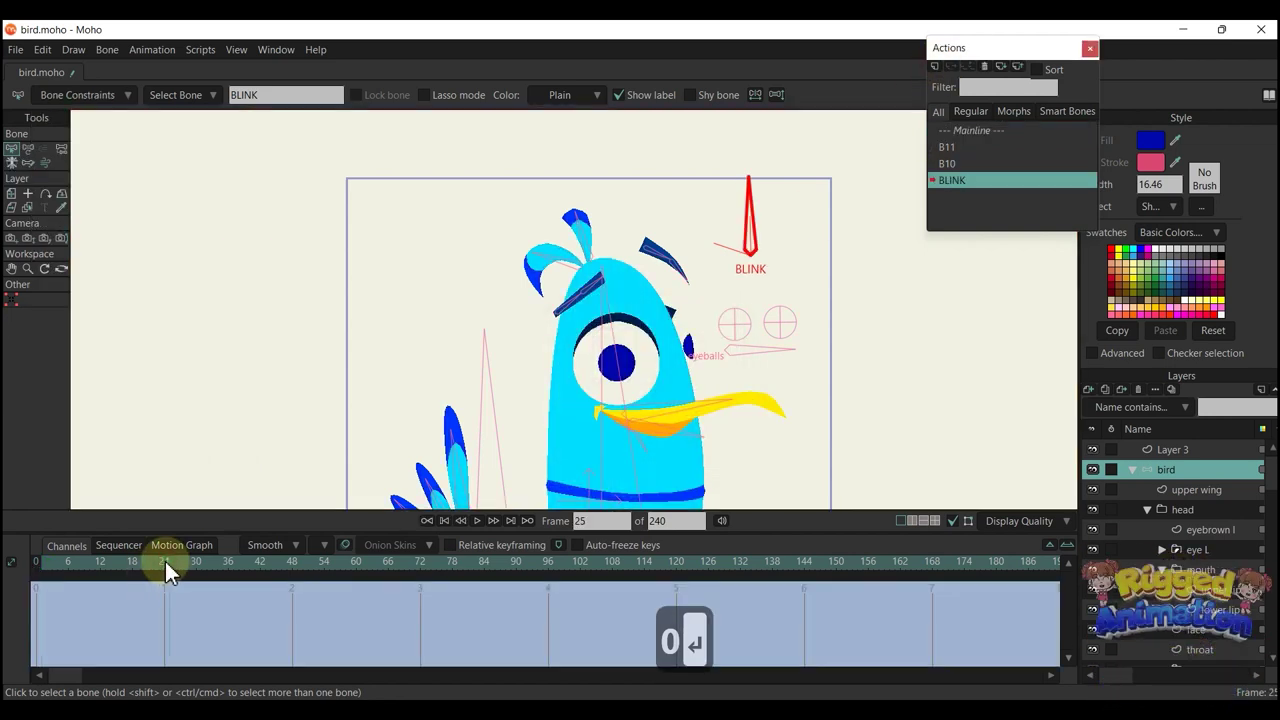
click(241, 492)
key(t)
drag(766, 223, 680, 226)
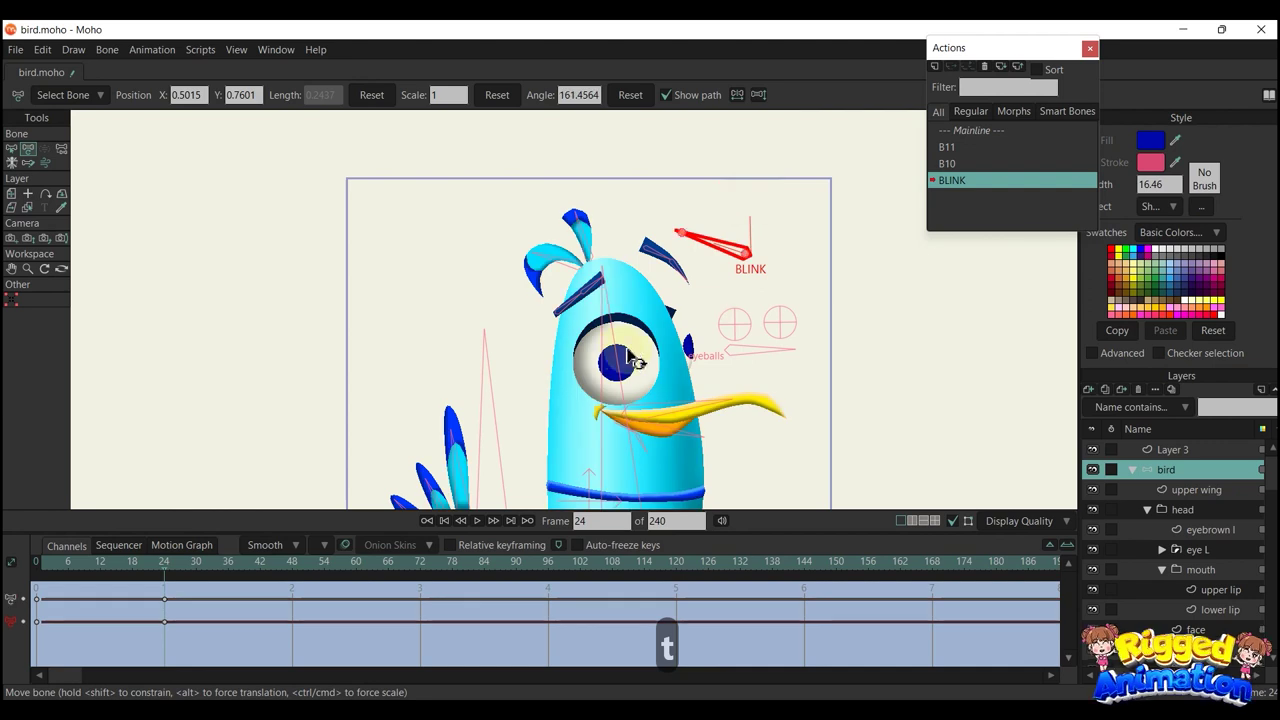
At frame 24 of the BLINK action, move the top point of eye L's mask down to the bottom of the eye
scroll(640, 337, up, 3)
scroll(634, 330, up, 2)
mouse_move(634, 330)
mouse_down()
mouse_move(671, 246)
mouse_move(640, 299)
mouse_move(624, 274)
mouse_move(631, 338)
mouse_up()
alt+right_click(640, 299)
key(y)
scroll(633, 308, up, 2)
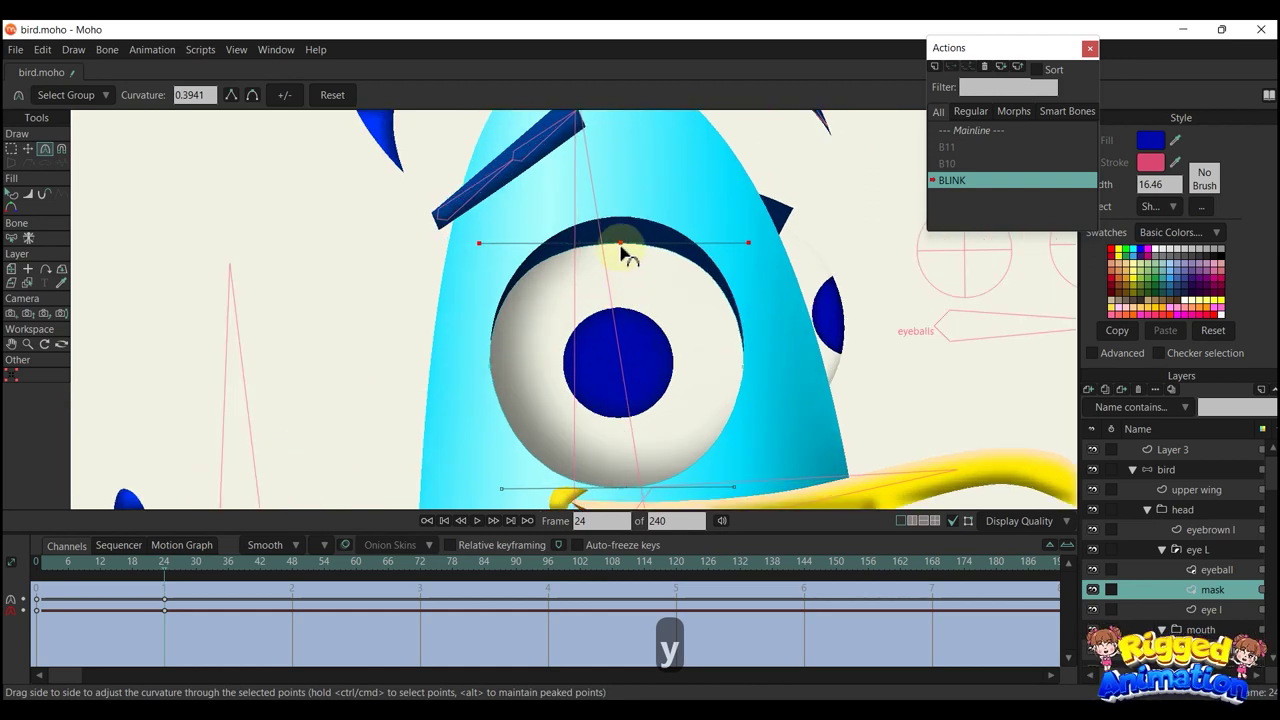
key(t)
mouse_move(621, 250)
mouse_down()
mouse_move(634, 460)
mouse_move(632, 485)
mouse_move(613, 487)
mouse_up()
Refine the moved mask point's position and curve handles along eye L's lower edge so the eye closes fully
drag(571, 459, 569, 406)
scroll(508, 446, up, 3)
mouse_move(464, 438)
mouse_down()
mouse_move(487, 419)
mouse_move(486, 430)
mouse_up()
drag(841, 422, 822, 432)
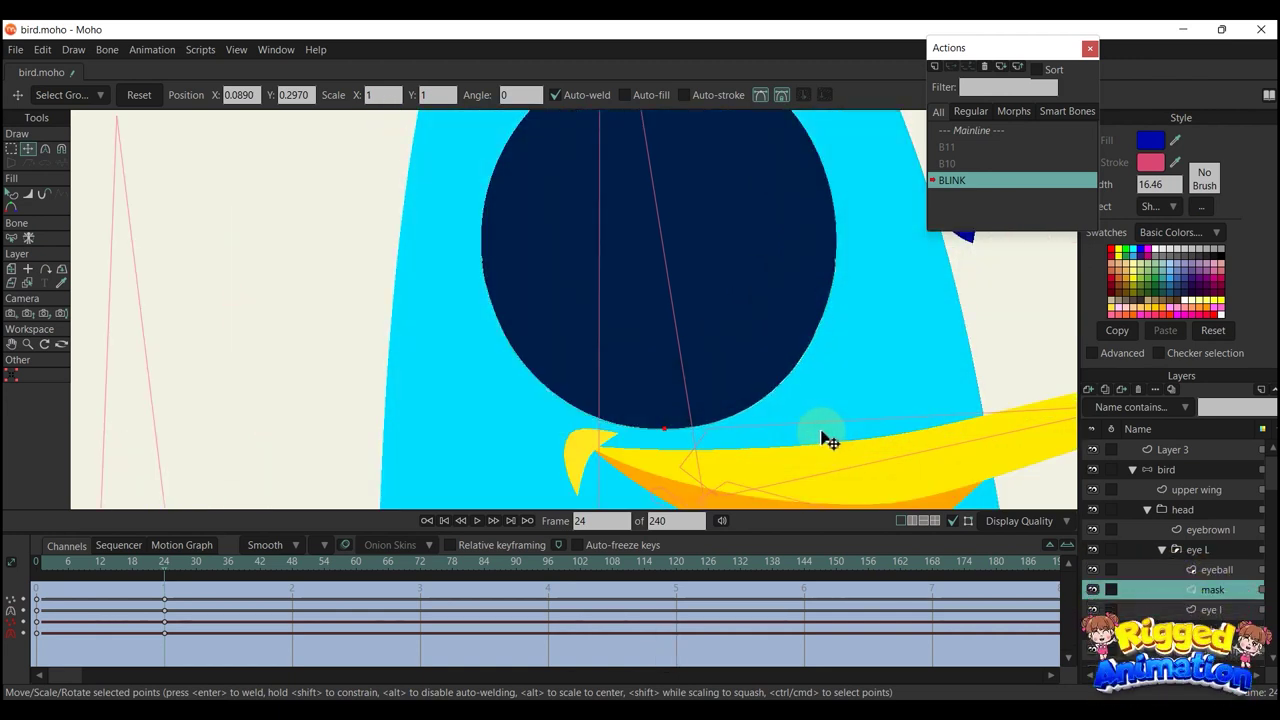
scroll(697, 380, down, 5)
Scrub the BLINK action between its first frames and frame 24 to check how eye L closes
key(q)
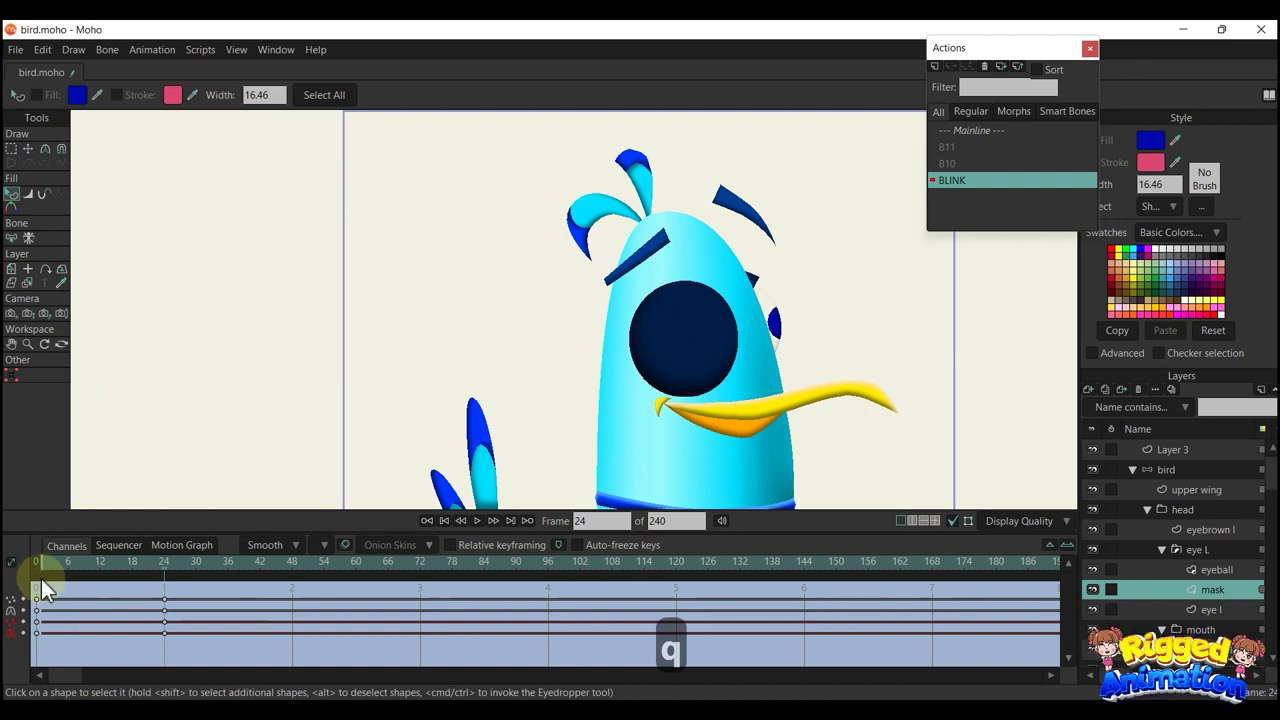
drag(41, 587, 79, 589)
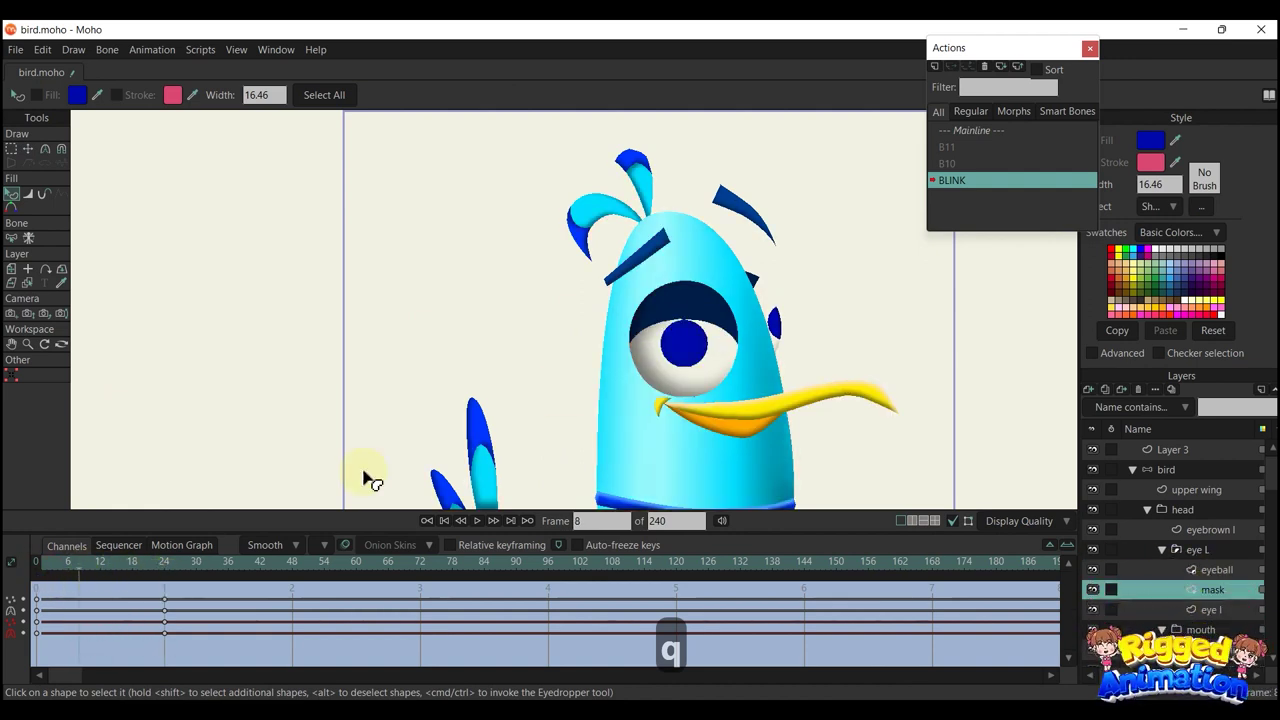
scroll(740, 305, up, 5)
drag(774, 317, 680, 316)
mouse_move(72, 567)
mouse_down()
mouse_move(196, 580)
mouse_move(123, 560)
mouse_move(166, 563)
mouse_up()
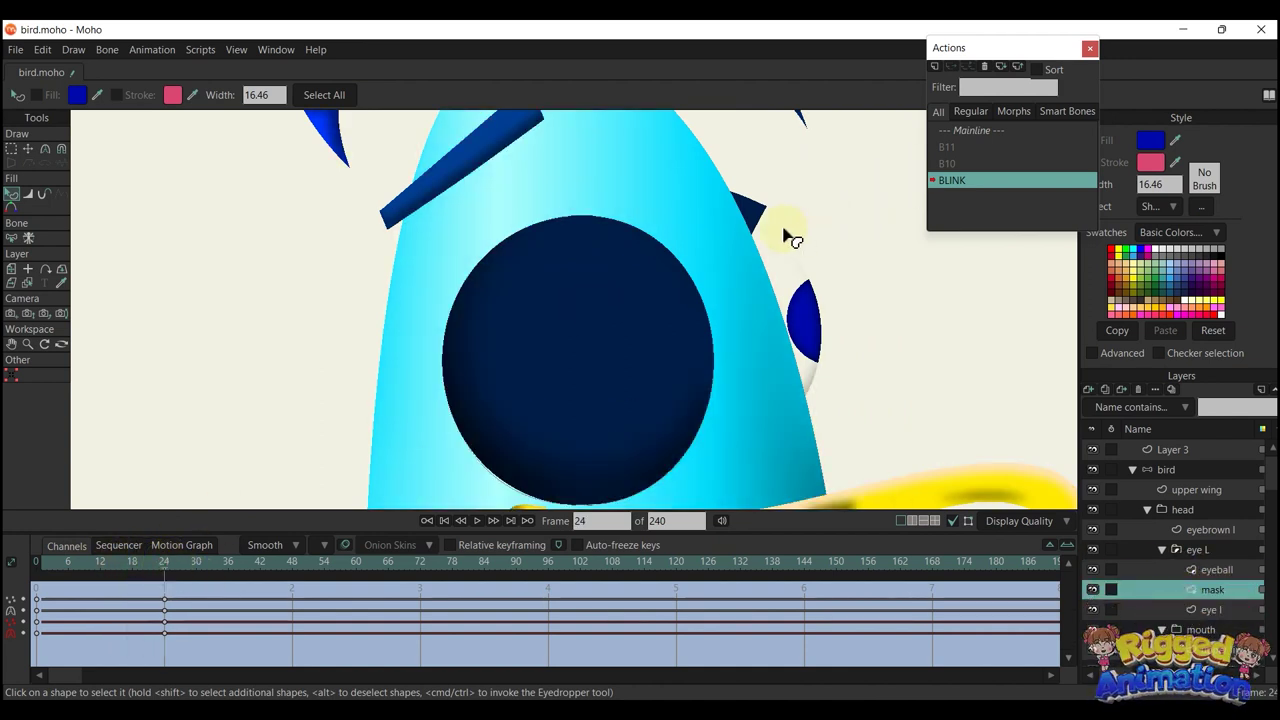
At frame 0, delete the bottom point of the eyelid shape in the eye r group and move its lower outer point inward, adjusting the curve
right_click(758, 210)
key(t)
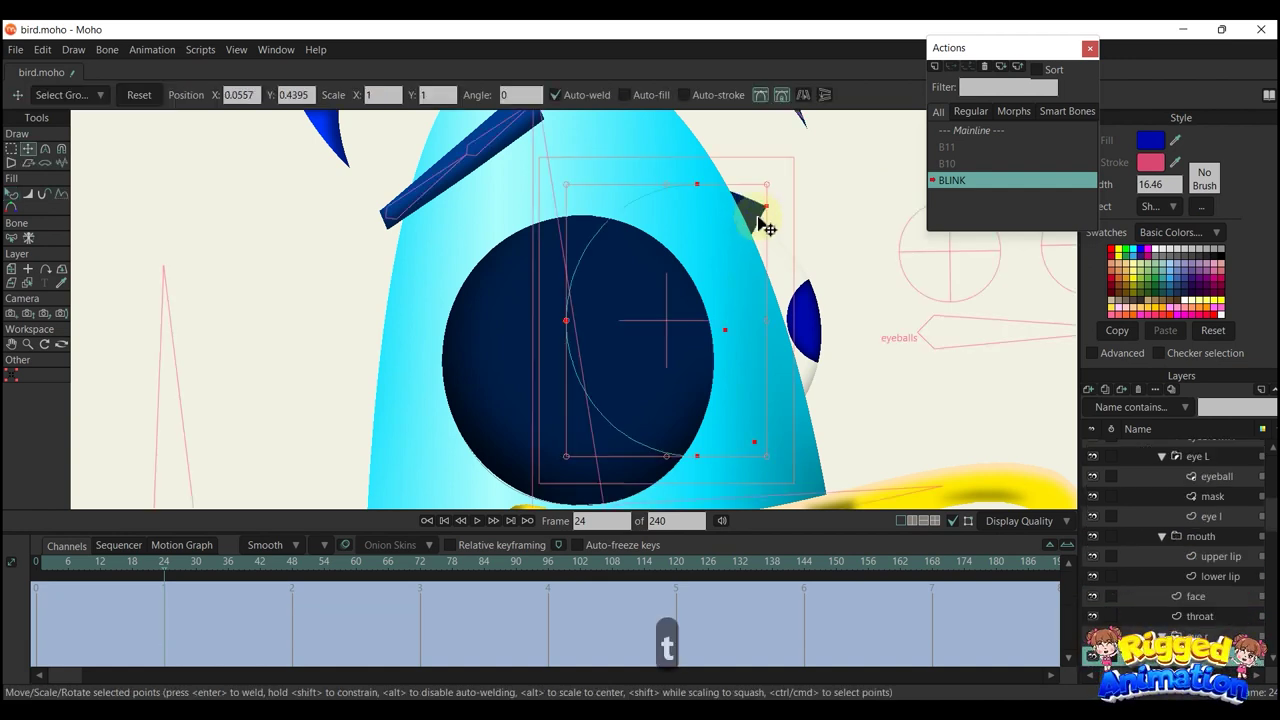
click(828, 263)
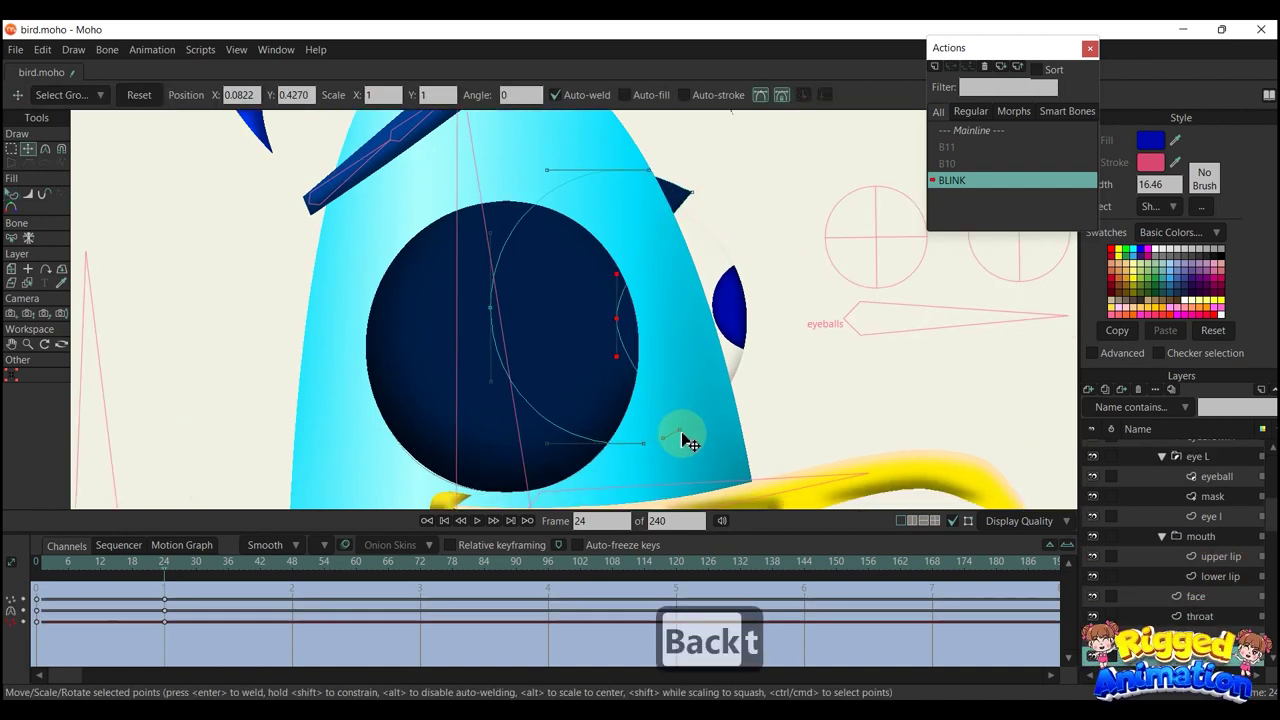
click(37, 563)
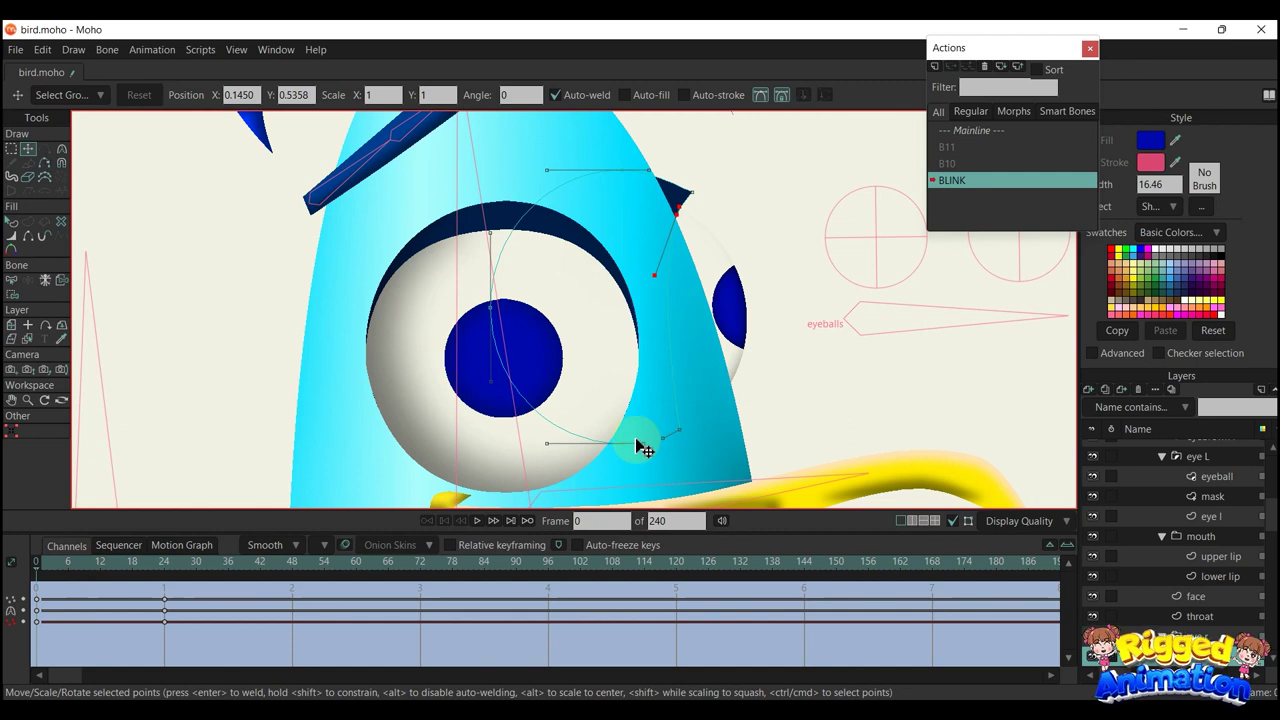
drag(618, 443, 535, 416)
click(537, 420)
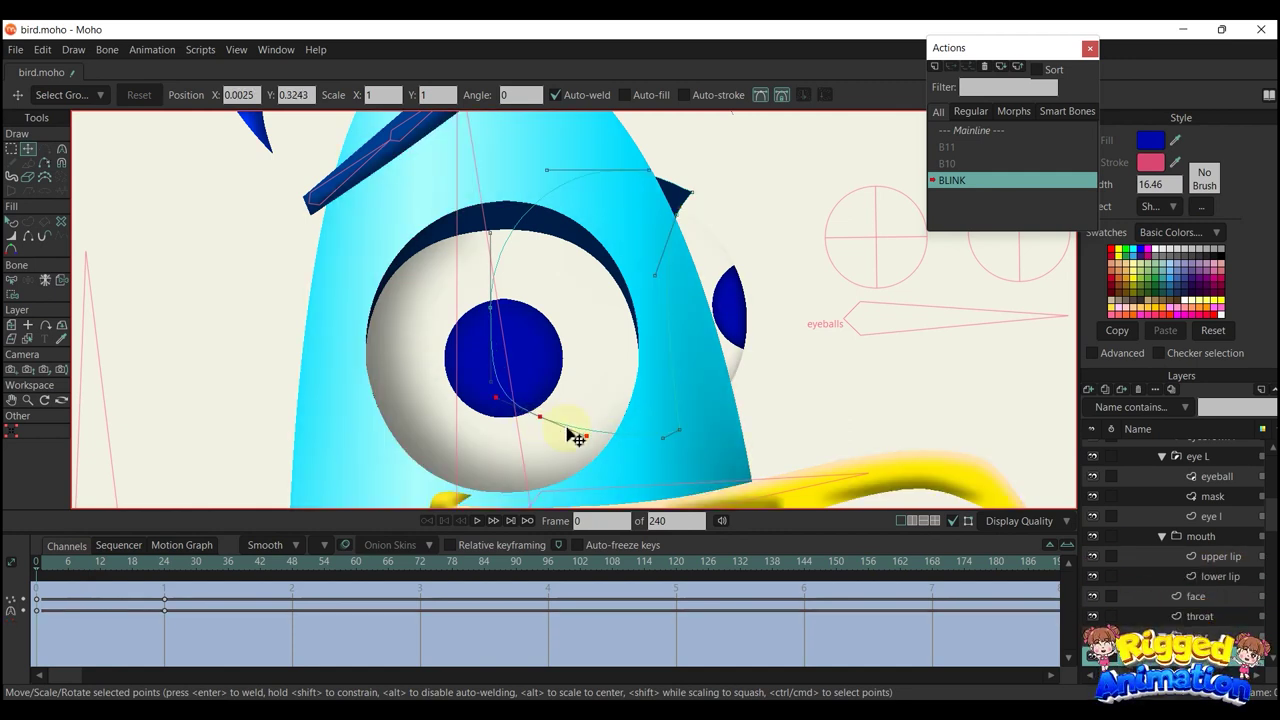
key(BackSpace)
drag(677, 432, 593, 432)
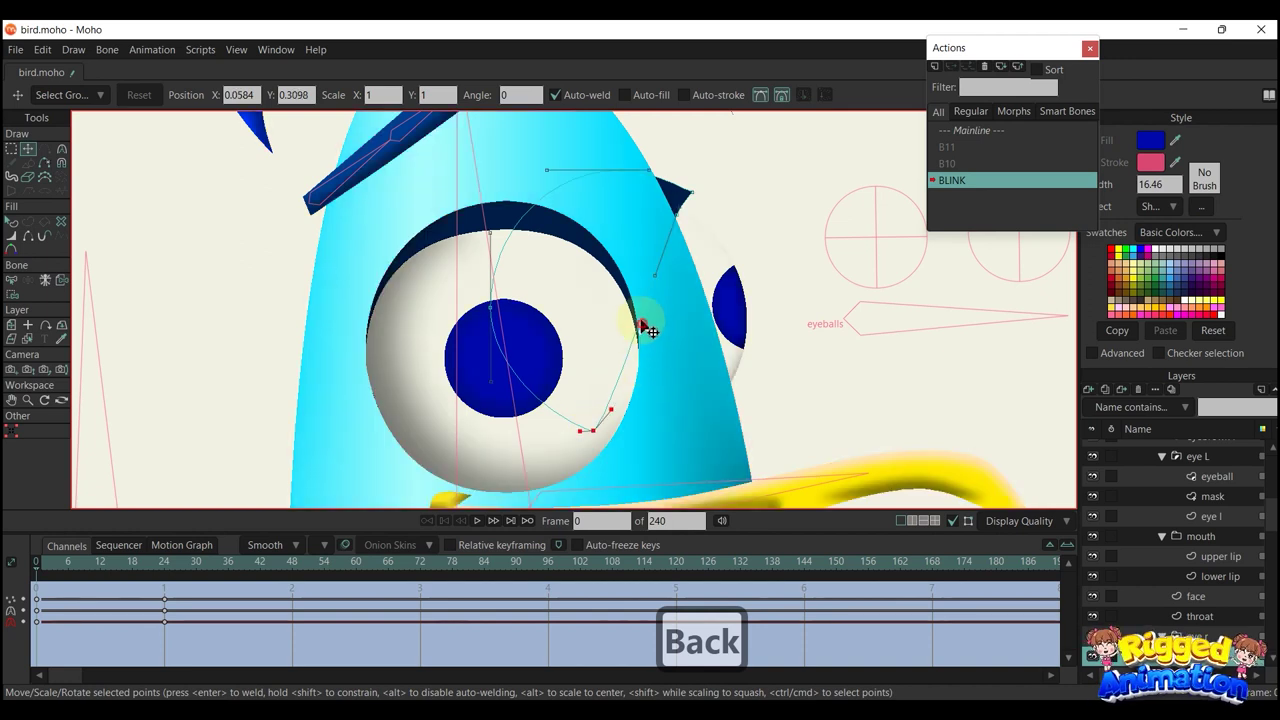
mouse_move(641, 319)
mouse_down()
mouse_move(606, 302)
mouse_move(606, 326)
mouse_move(626, 321)
mouse_move(617, 343)
mouse_move(677, 229)
mouse_move(646, 274)
mouse_move(612, 405)
mouse_move(594, 408)
mouse_up()
At frame 24 of the BLINK action, move the eye r eyelid's outer tip down over the eyeball and round its outer edge
drag(72, 575, 168, 591)
click(563, 312)
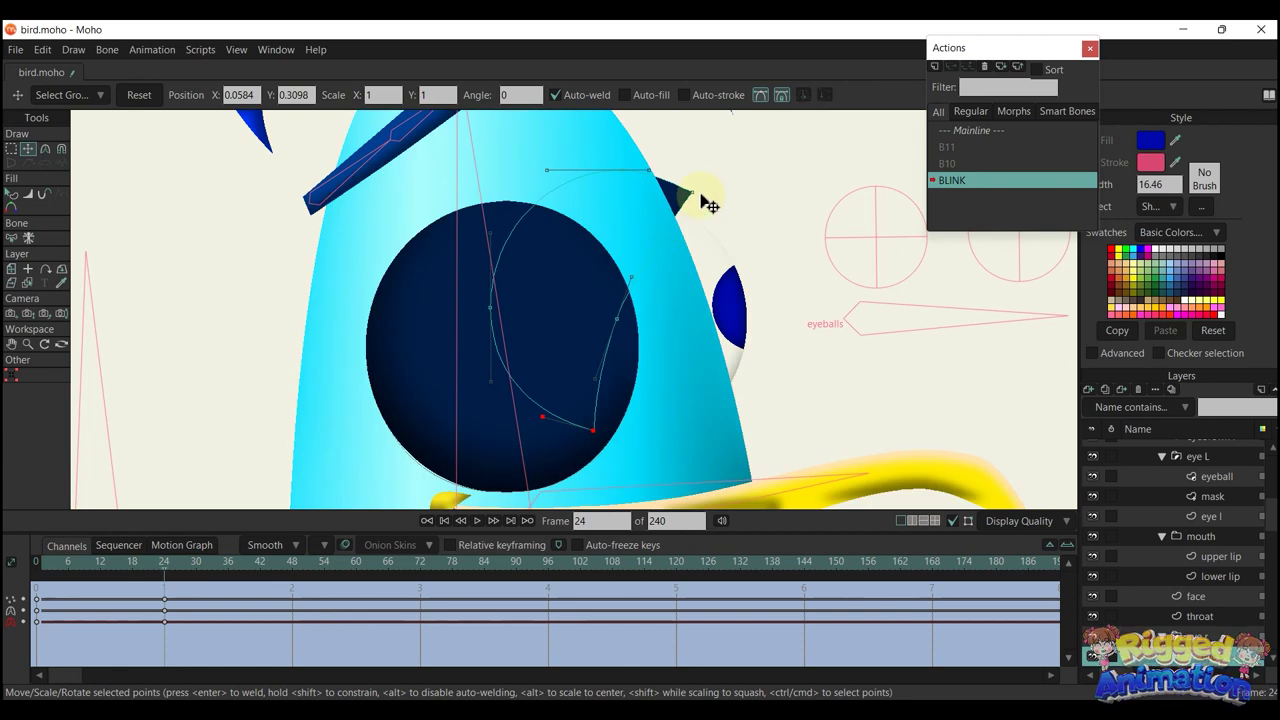
click(693, 195)
drag(677, 176, 762, 354)
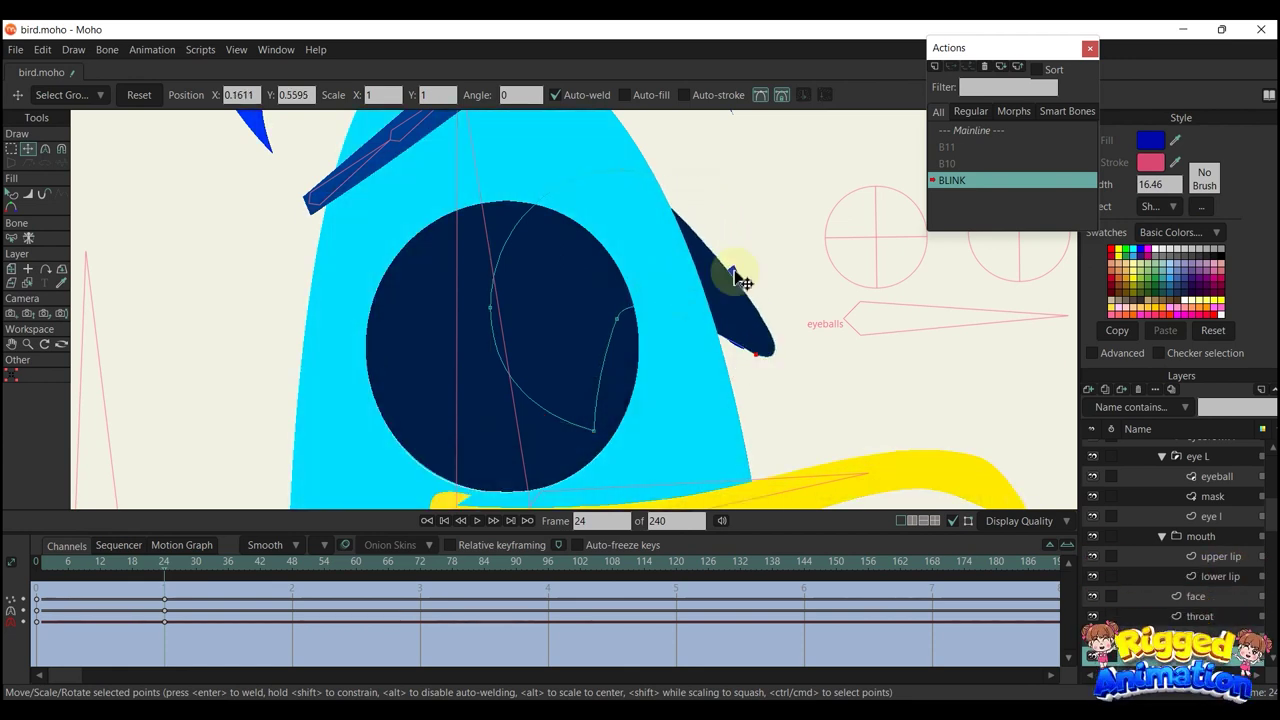
drag(764, 247, 769, 221)
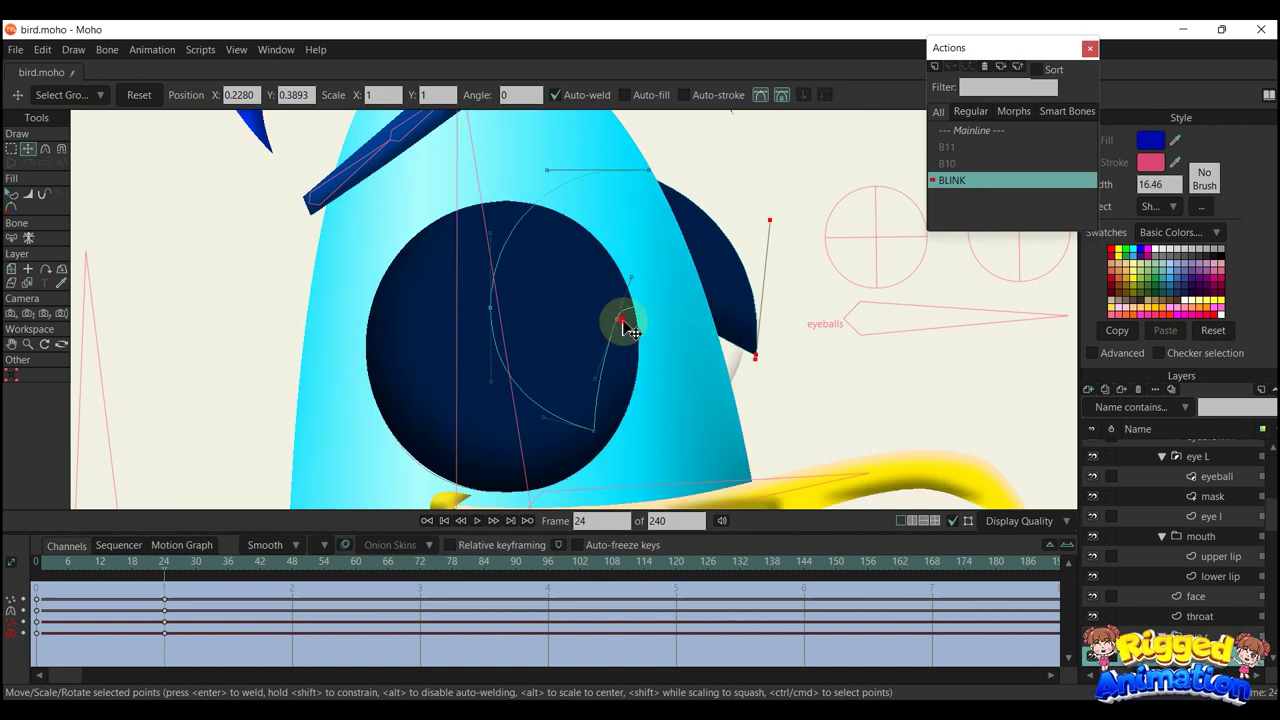
Move the eye r eyelid's inner point down to the eye's lower edge and reshape the curve handles to cover the eye
drag(618, 319, 680, 421)
drag(759, 360, 721, 409)
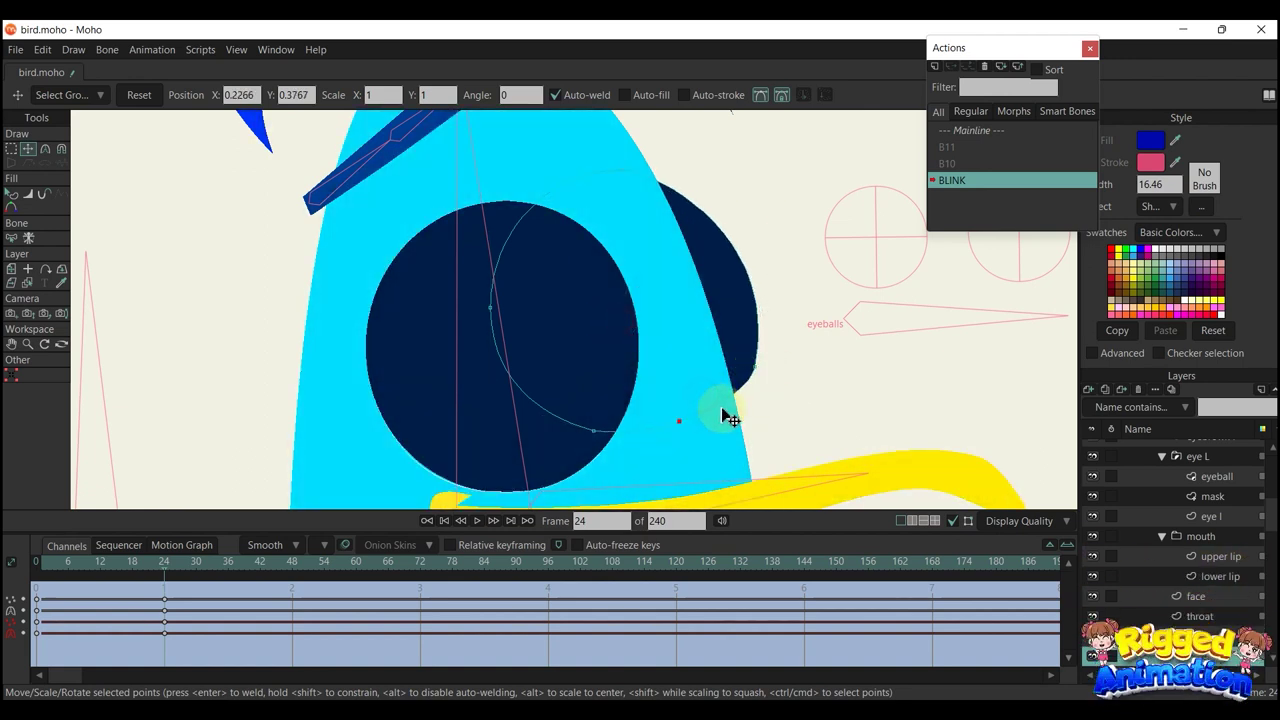
click(681, 422)
drag(657, 168, 718, 160)
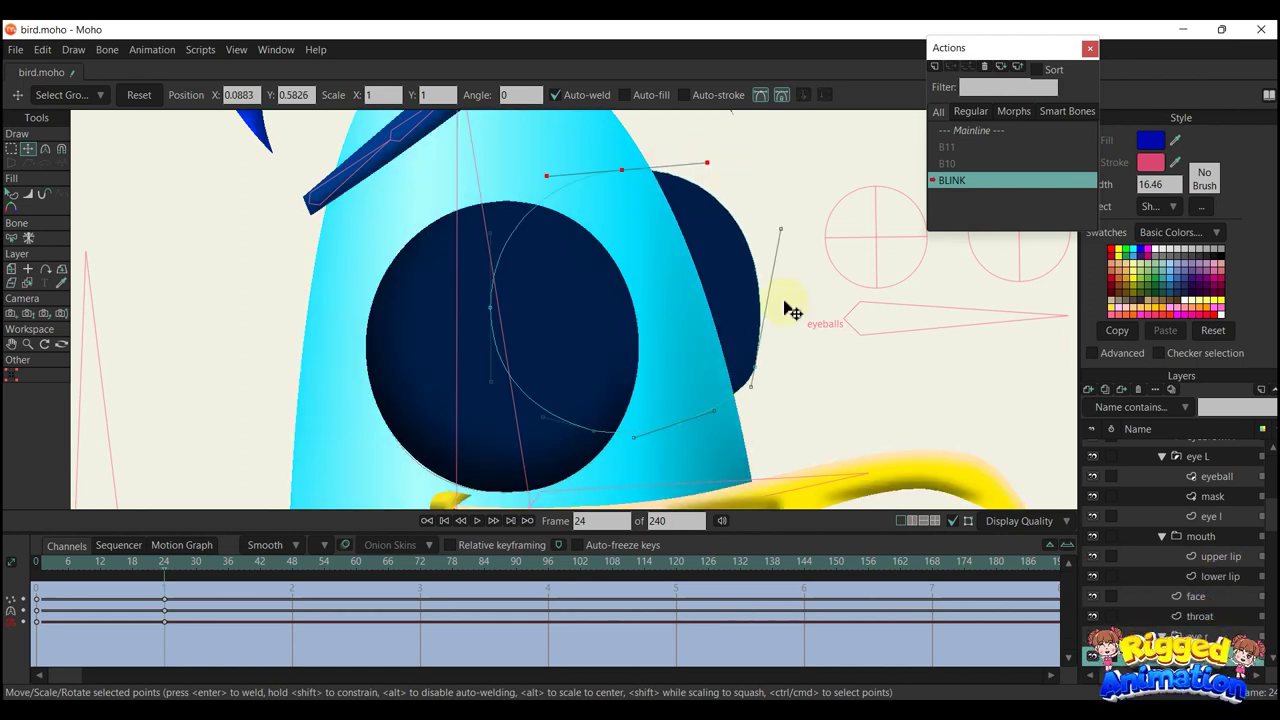
At frame 24 of the BLINK action, refine the eye r eyelid's outer point and curve handles to follow the eyeball's outer edge
mouse_move(790, 240)
mouse_down()
mouse_move(801, 284)
mouse_move(797, 262)
mouse_up()
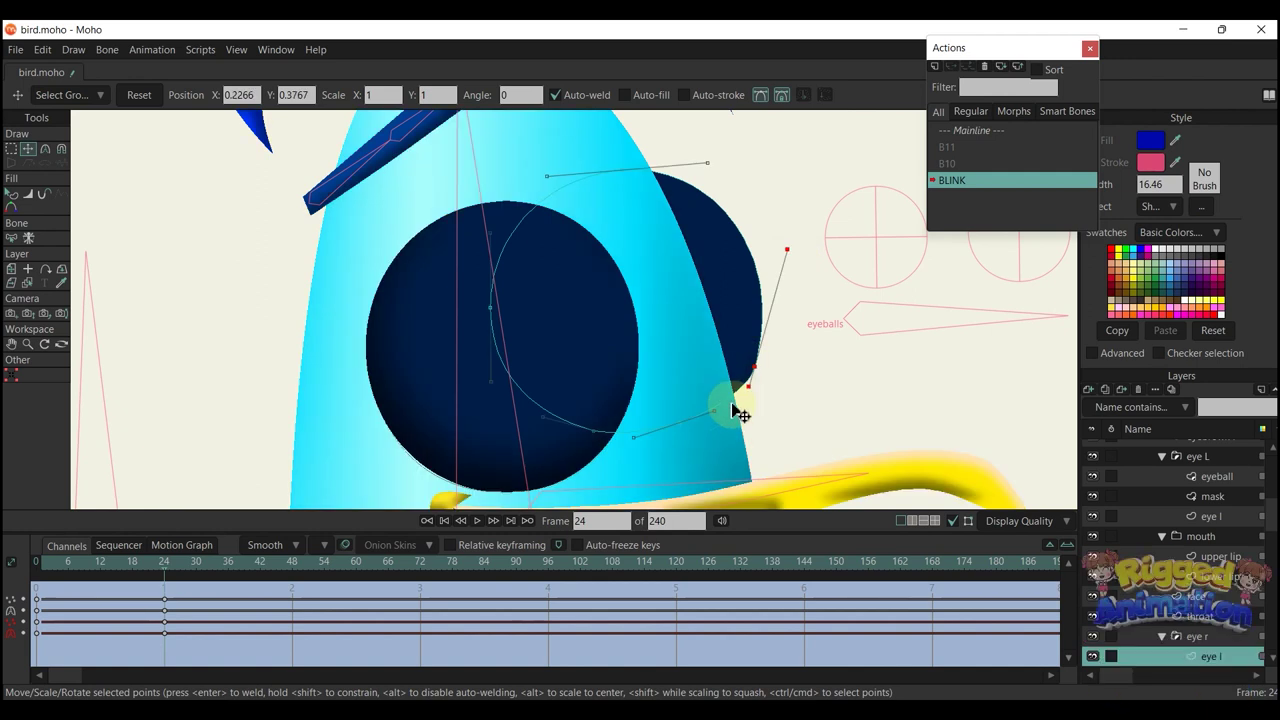
click(683, 423)
click(761, 375)
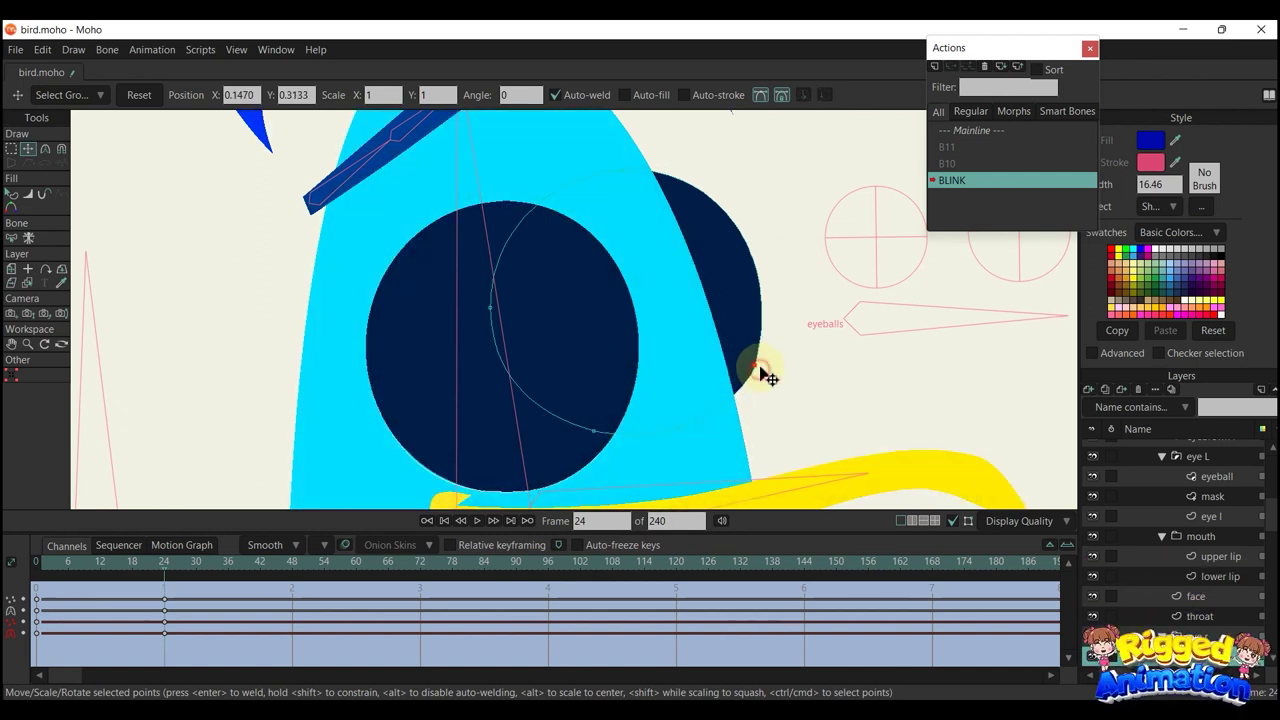
drag(762, 383, 747, 399)
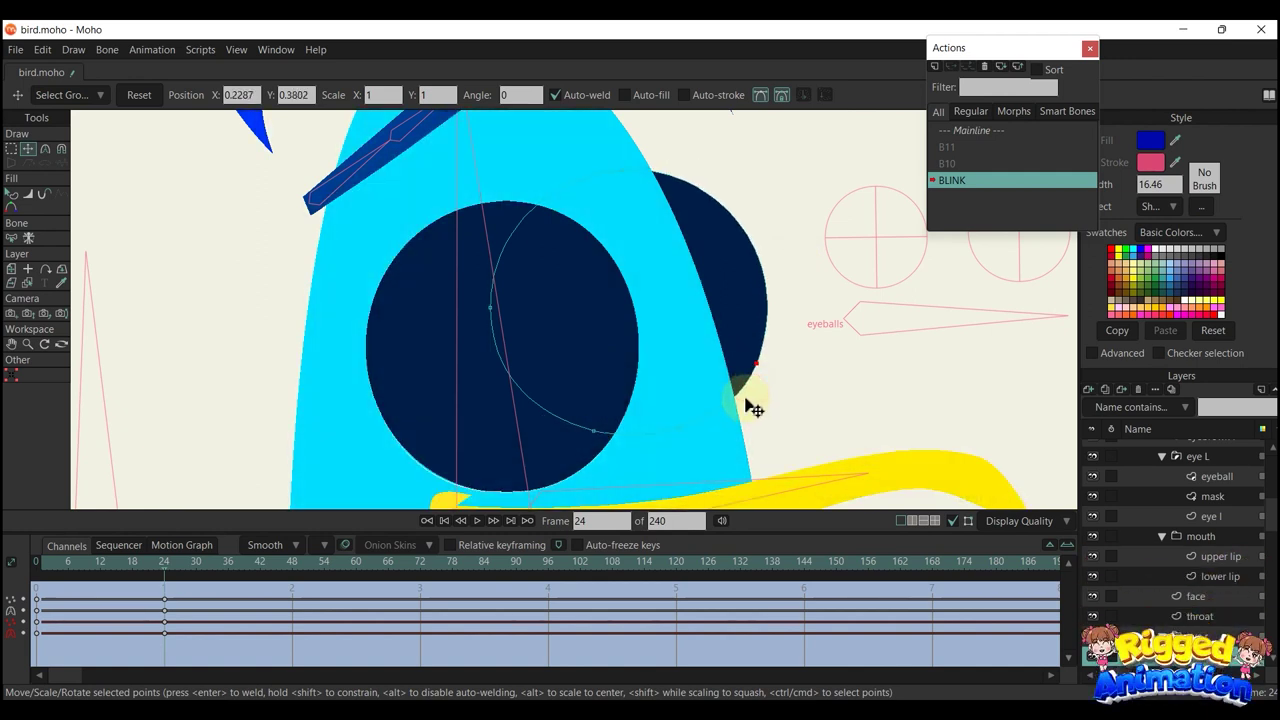
At frame 12 of the BLINK action, reshape the eye r eyelid's outer point so its edge follows the eyeball's contour
key(q)
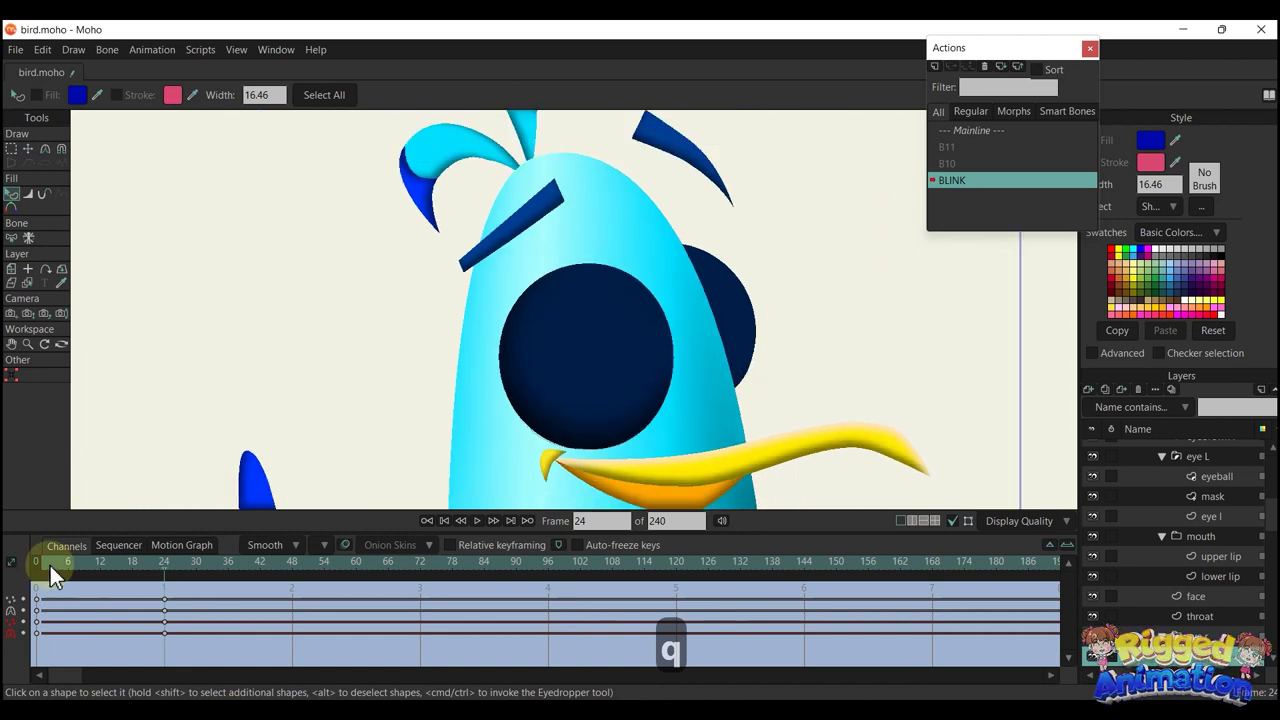
drag(50, 568, 99, 584)
key(t)
scroll(657, 343, up, 5)
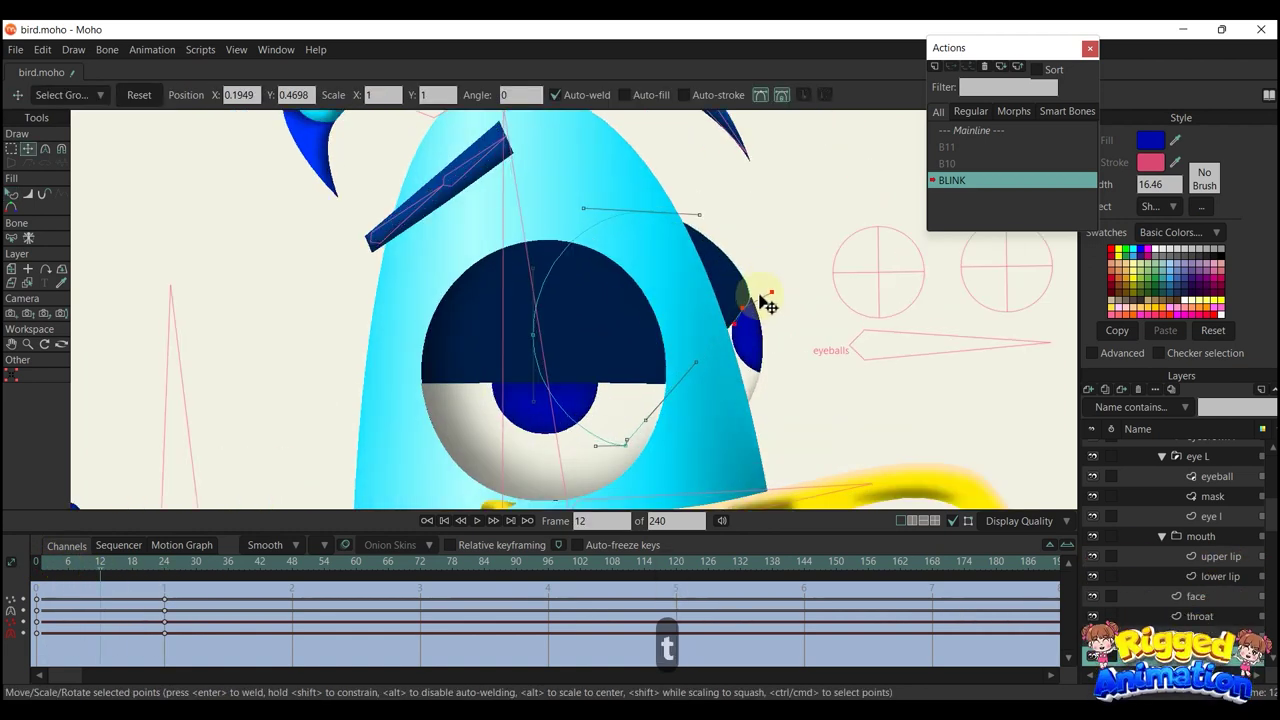
mouse_move(778, 290)
mouse_down()
mouse_move(734, 281)
mouse_move(764, 303)
mouse_move(751, 271)
mouse_move(760, 280)
mouse_up()
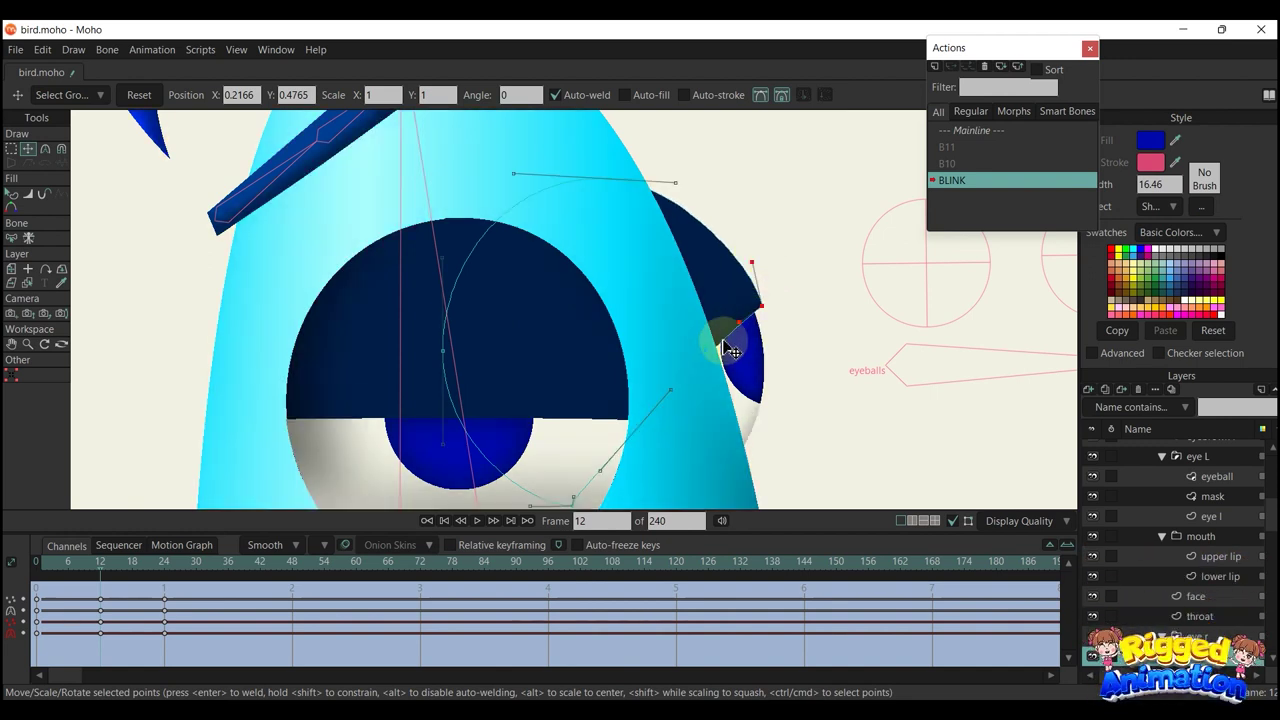
At frame 18, adjust the eye r eyelid's lower edge over the eyeball, and check the closed eyes at frame 24
key(q)
drag(150, 561, 134, 582)
scroll(488, 446, down, 1)
key(t)
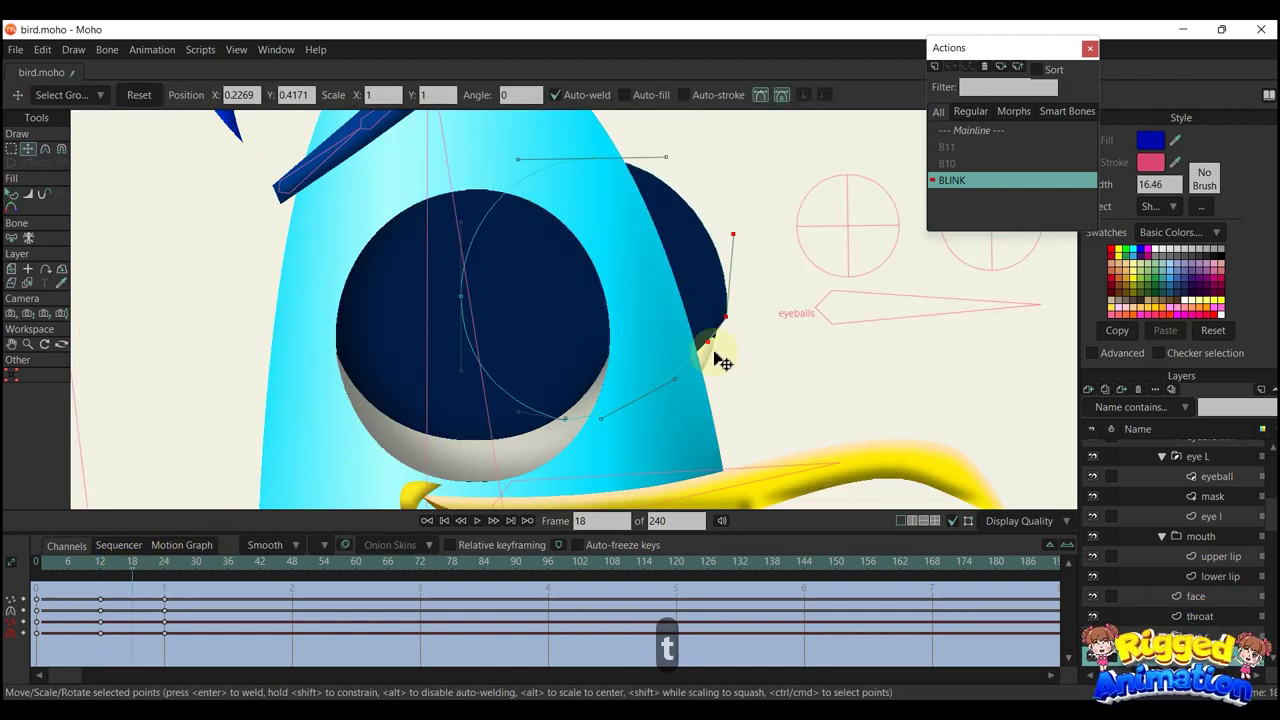
scroll(672, 390, up, 3)
drag(631, 405, 698, 358)
scroll(704, 372, down, 1)
key(q)
scroll(682, 378, down, 3)
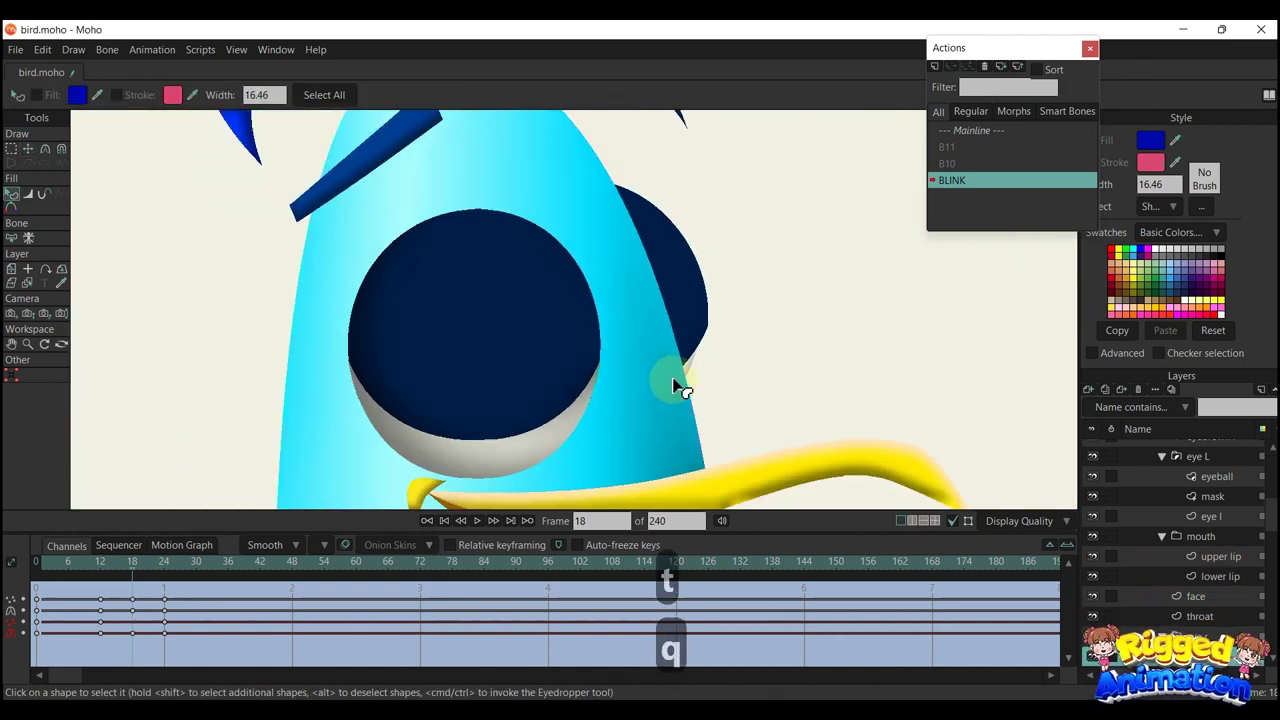
mouse_move(166, 564)
mouse_down()
mouse_move(61, 546)
mouse_move(175, 574)
mouse_move(68, 548)
mouse_move(120, 558)
mouse_move(125, 575)
mouse_move(93, 571)
mouse_move(166, 599)
mouse_up()
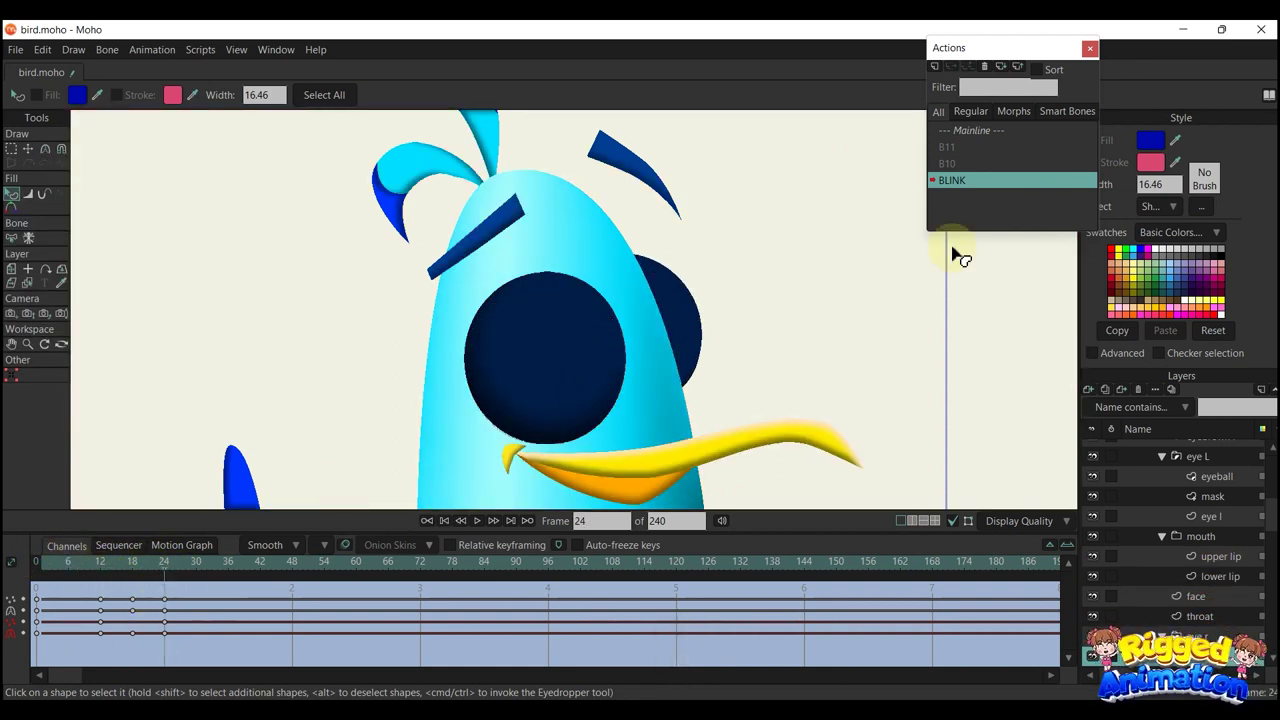
Return to Mainline, select the bird layer, and draw a short upright bone above the bird's head
click(980, 130)
scroll(1190, 468, up, 3)
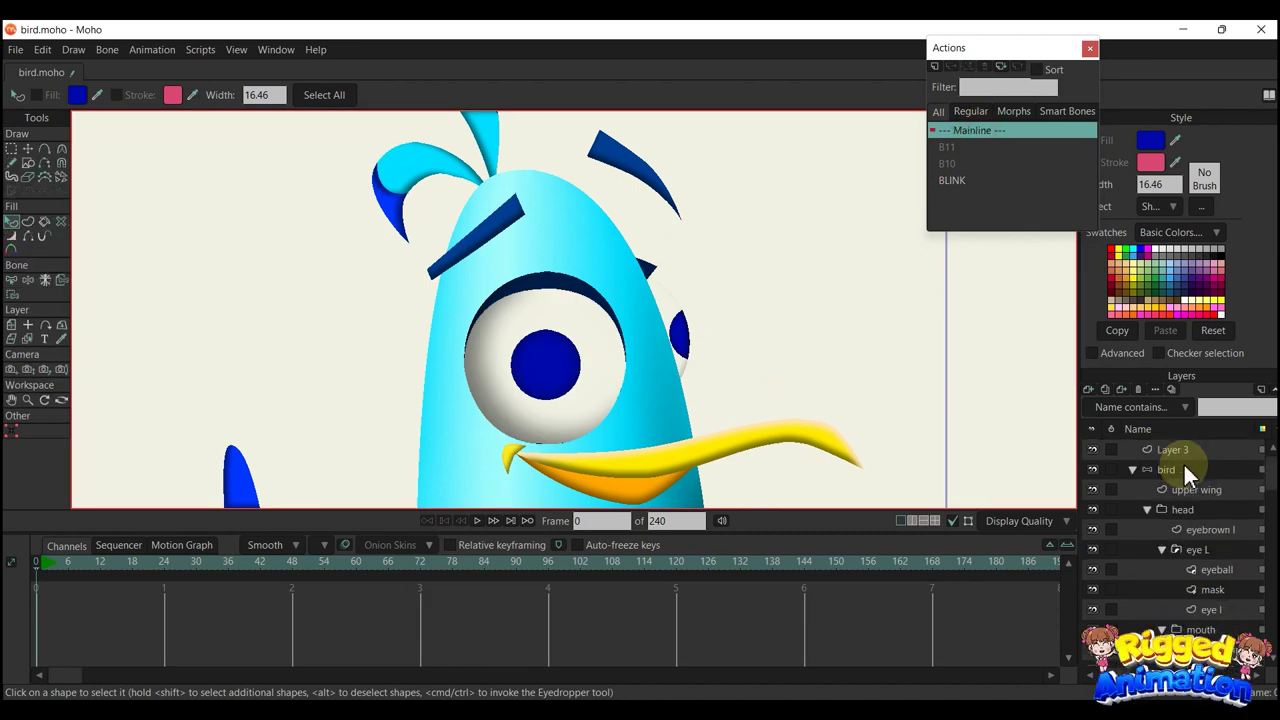
click(1181, 468)
scroll(486, 391, down, 5)
drag(487, 393, 577, 367)
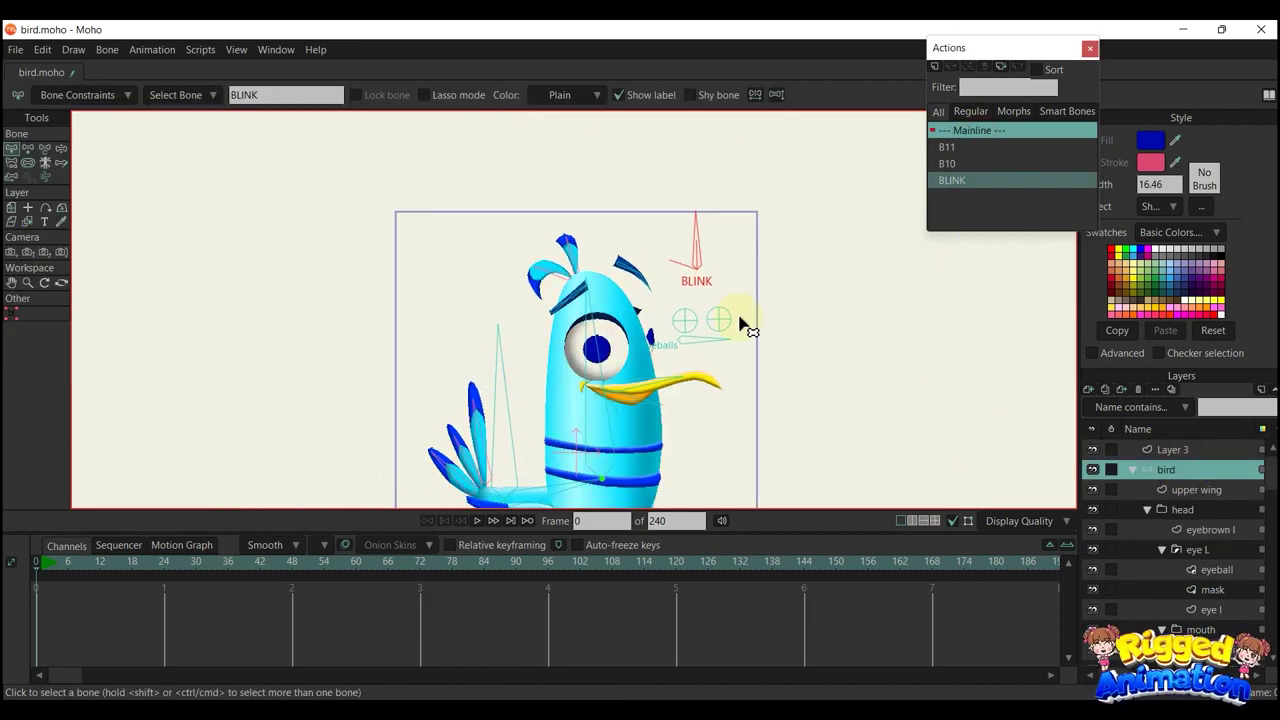
scroll(590, 220, up, 3)
key(a)
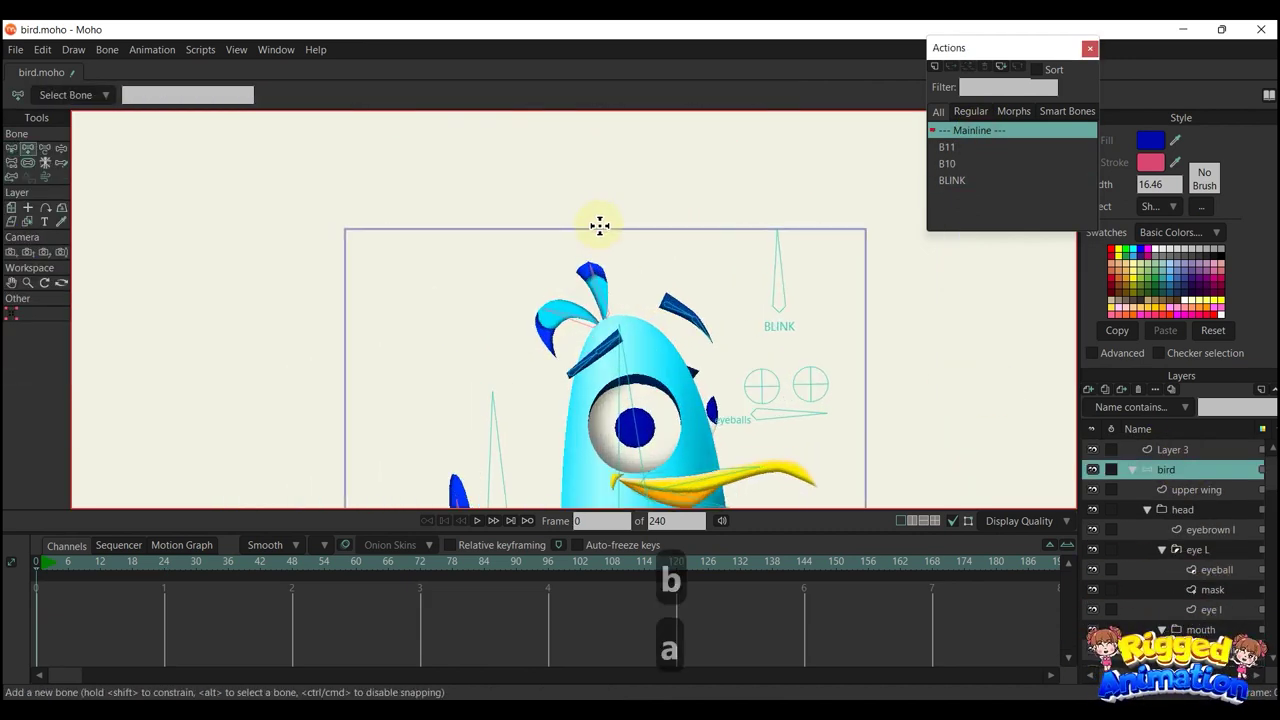
drag(598, 222, 605, 163)
key(s)
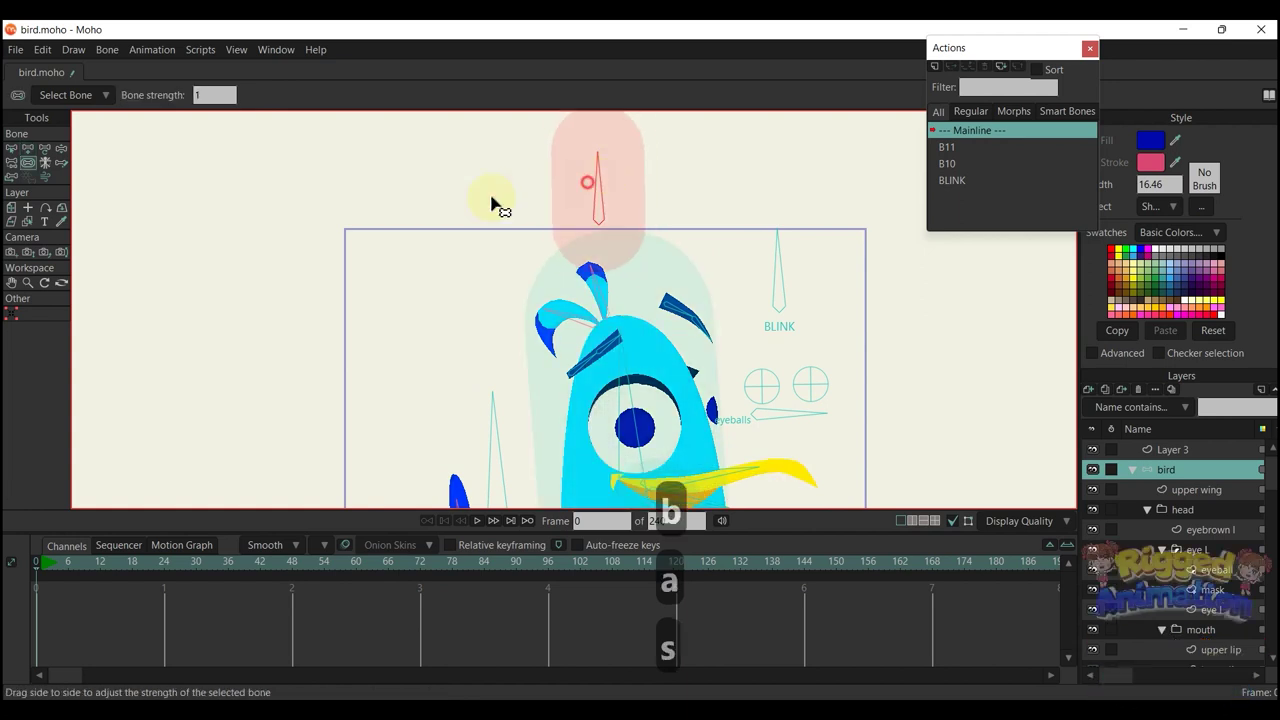
Name the new bone above the head HEAD TURN and show its label
text(b)
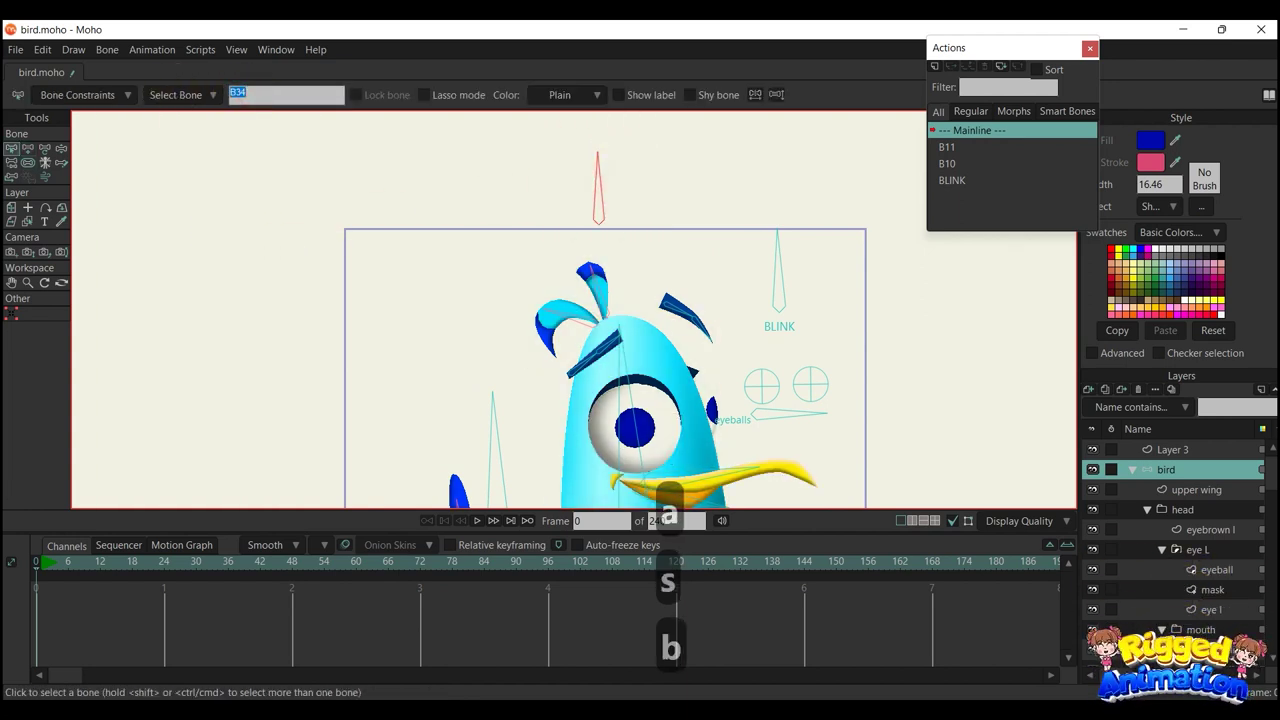
text(HEAD TUR)
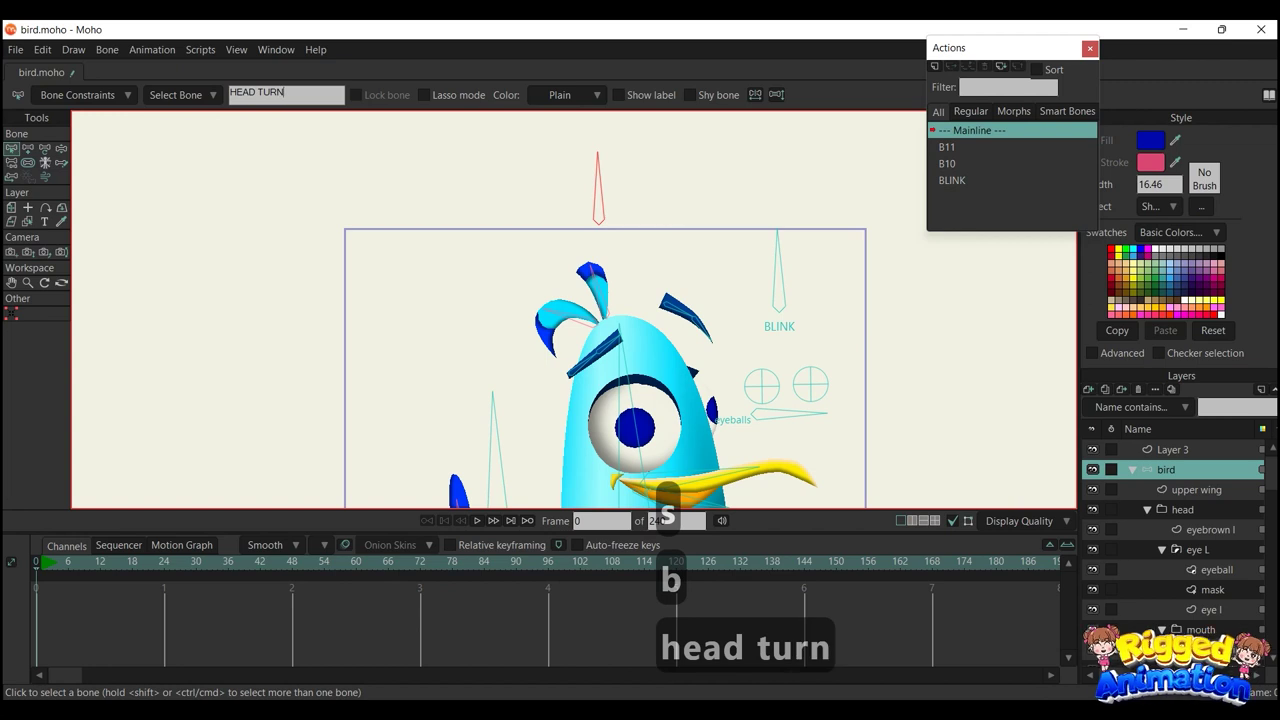
text(N)
key(Return)
click(618, 94)
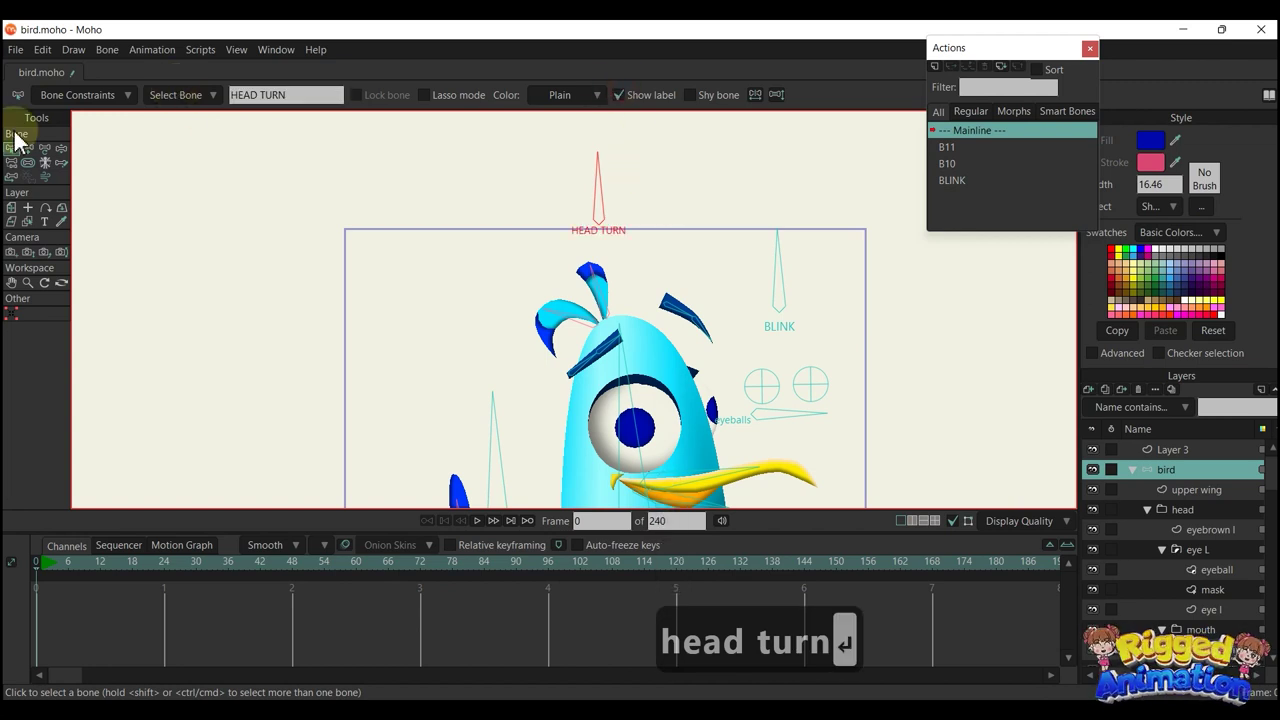
Enable angle constraints on the HEAD TURN bone with a minimum of 0 and a maximum of 70 degrees
click(80, 98)
click(43, 119)
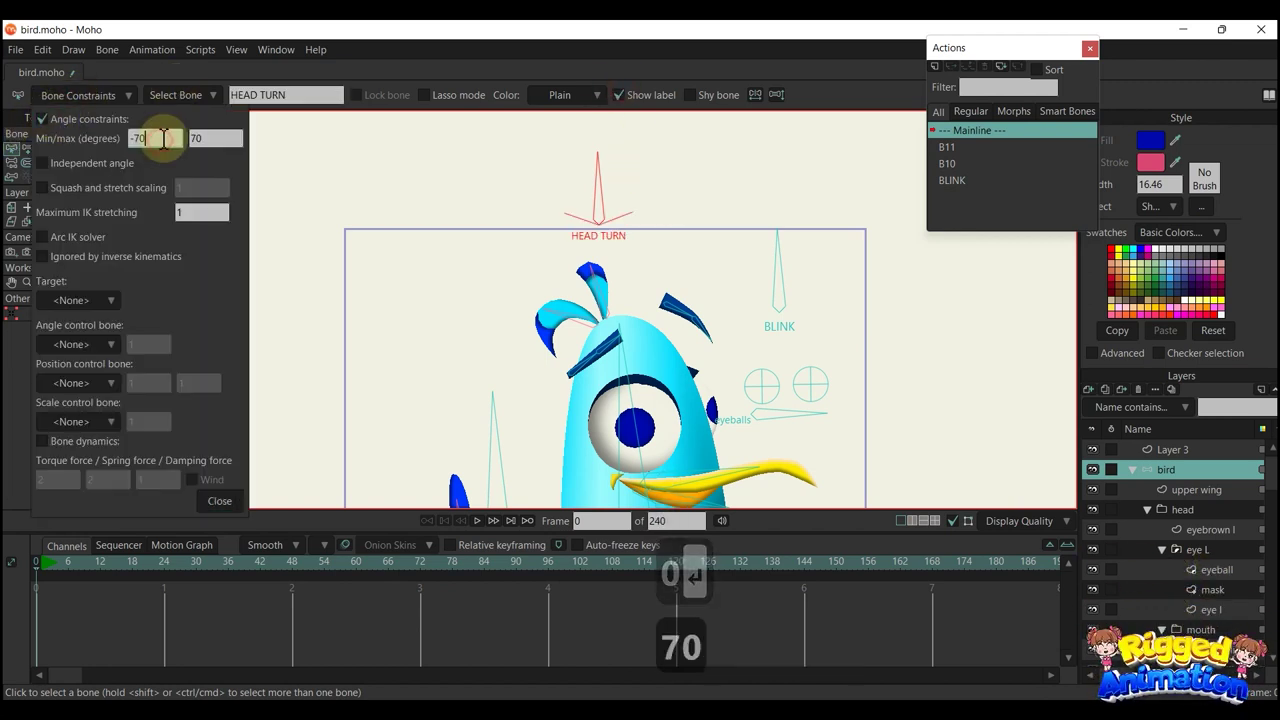
drag(163, 138, 89, 130)
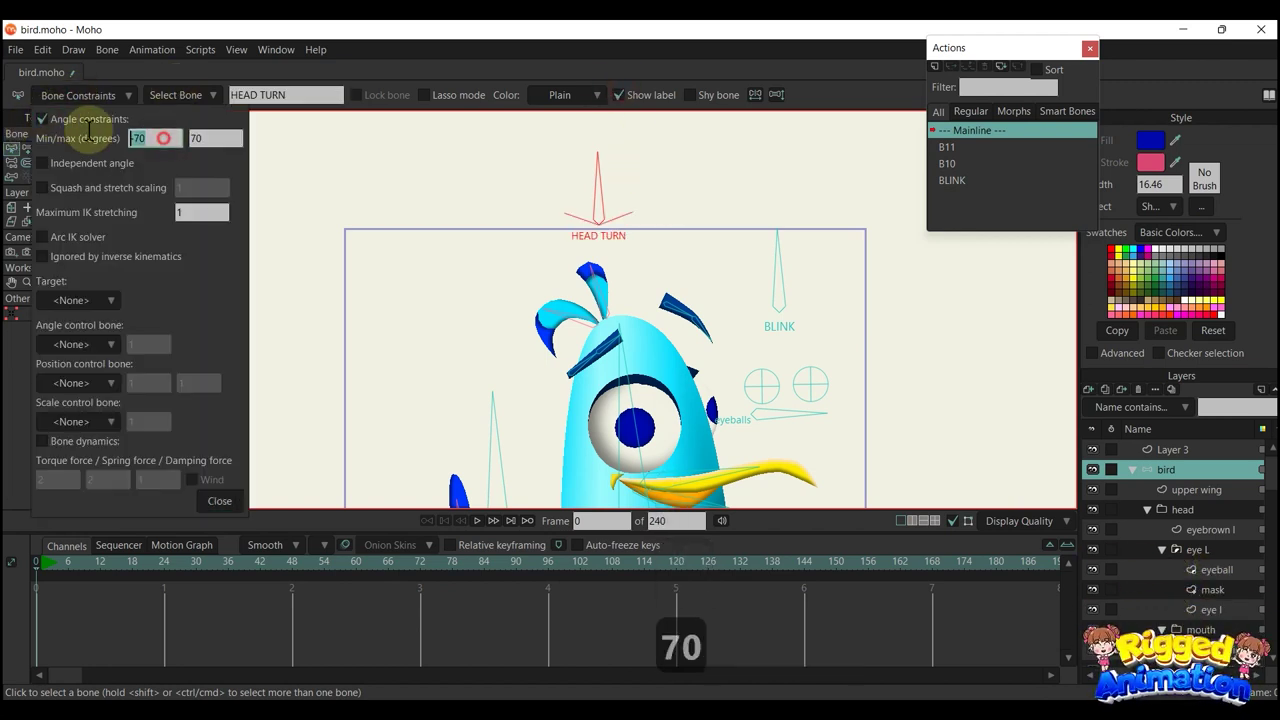
click(219, 501)
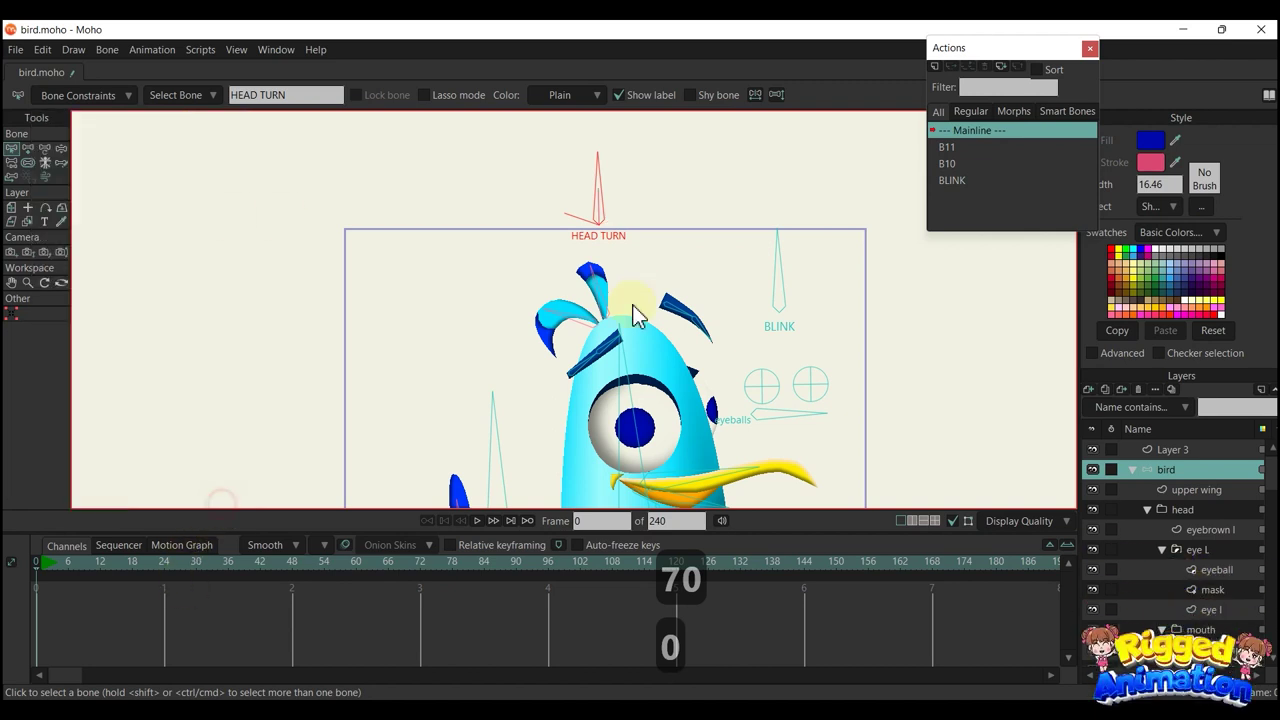
Create an action named HEAD TURN and rotate its bone to its 70-degree limit at frame 24
scroll(645, 300, down, 5)
drag(651, 307, 659, 269)
key(t)
click(937, 67)
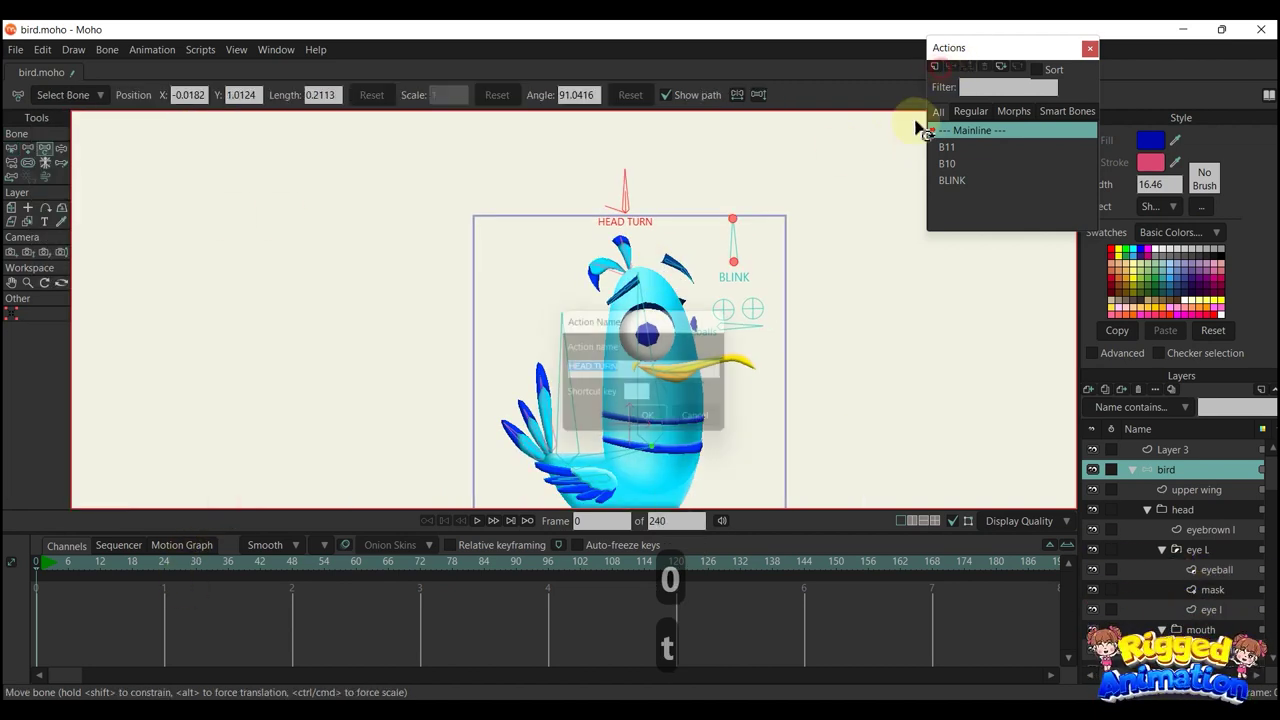
click(647, 414)
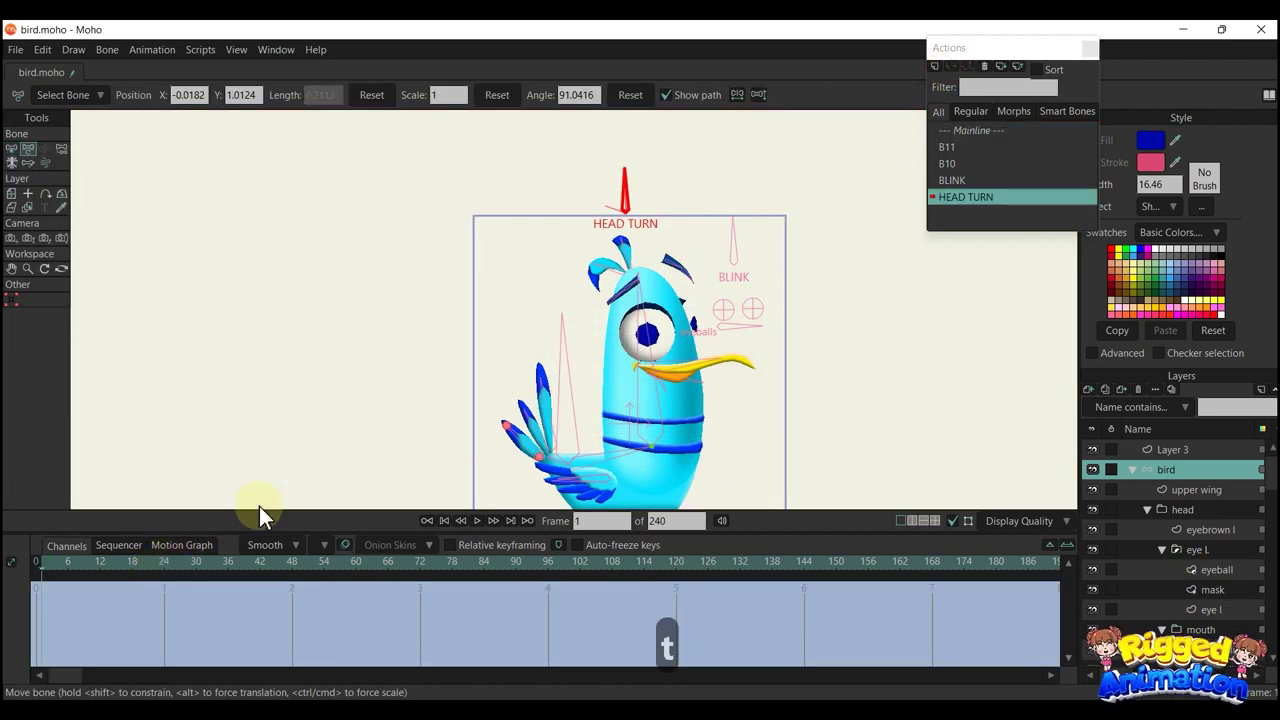
drag(625, 188, 666, 289)
At frame 12 of the HEAD TURN action, flip the head bone so the head faces the opposite way
click(645, 248)
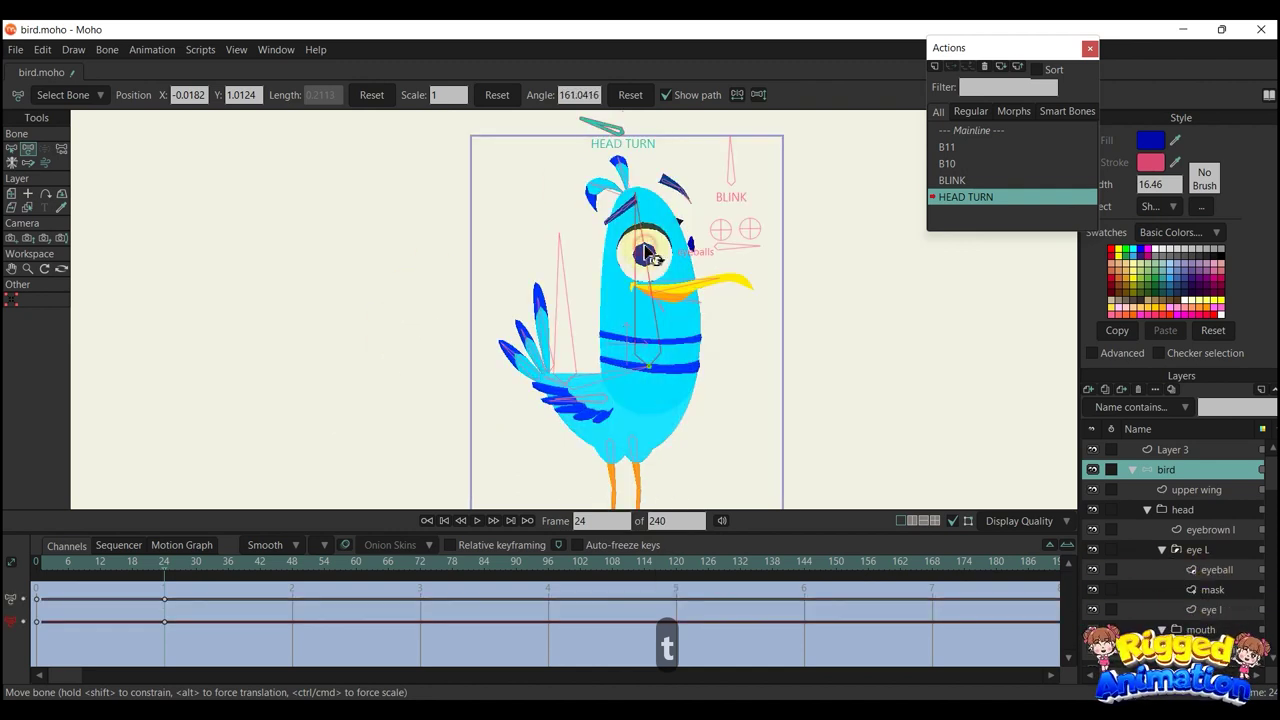
click(97, 563)
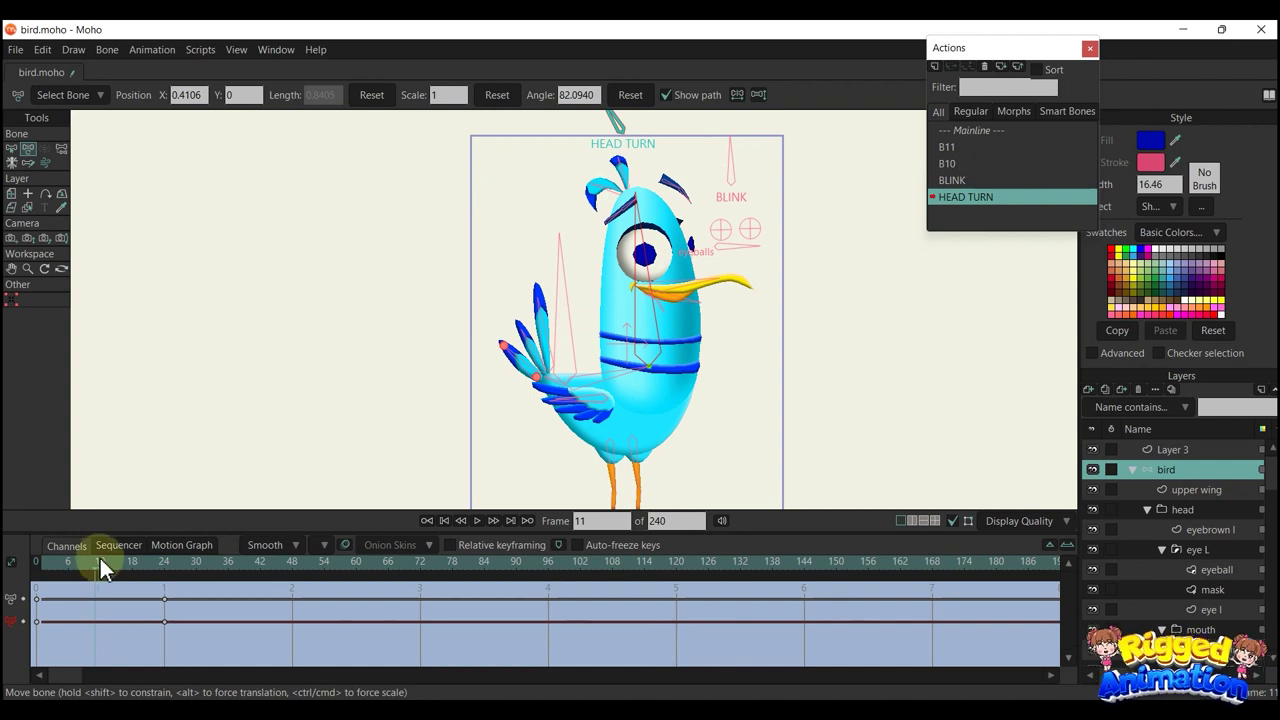
click(100, 562)
click(748, 91)
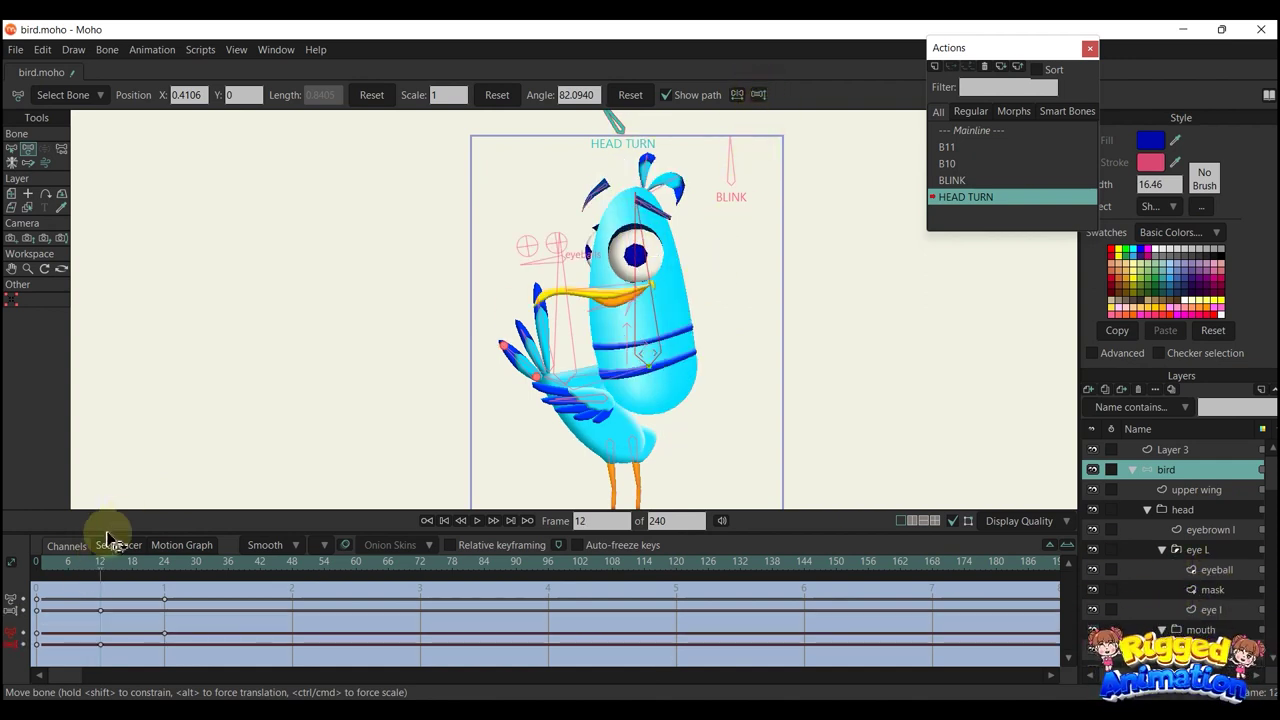
Key the head bone's original pose at frame 11, and at frame 12 set its angle to about 76.76 and scale to about 0.93
click(95, 564)
click(645, 253)
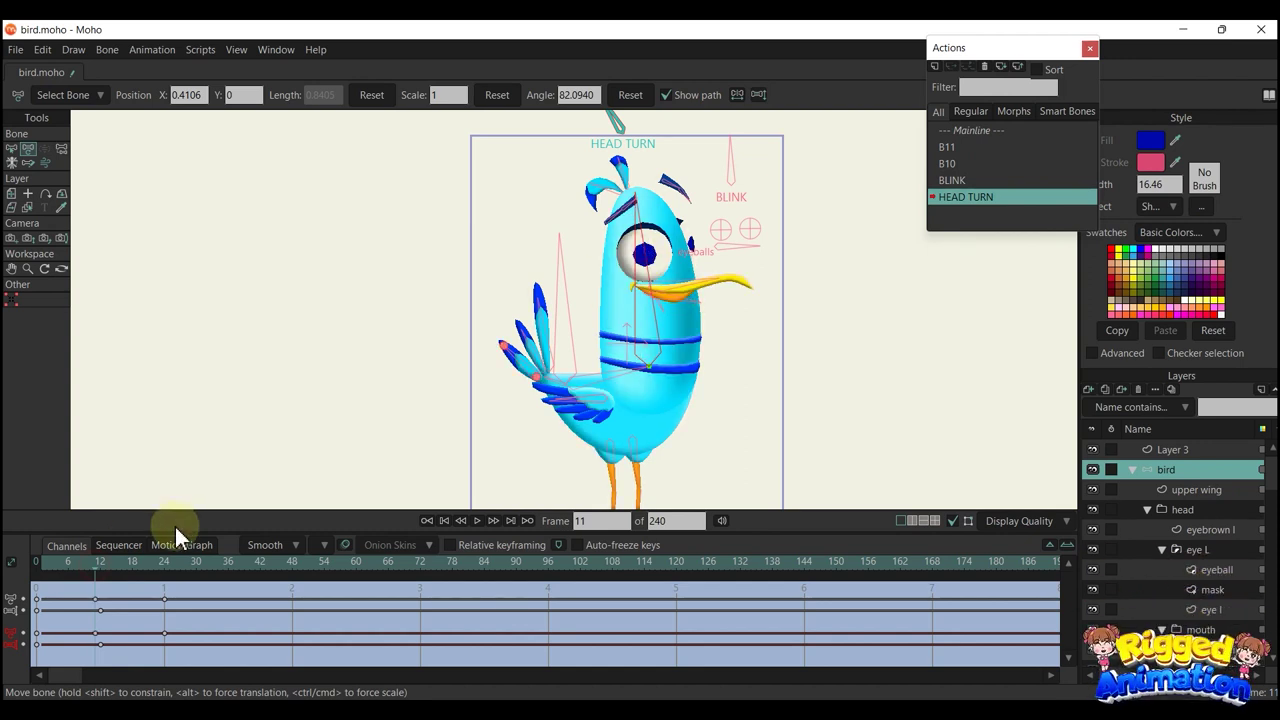
click(99, 563)
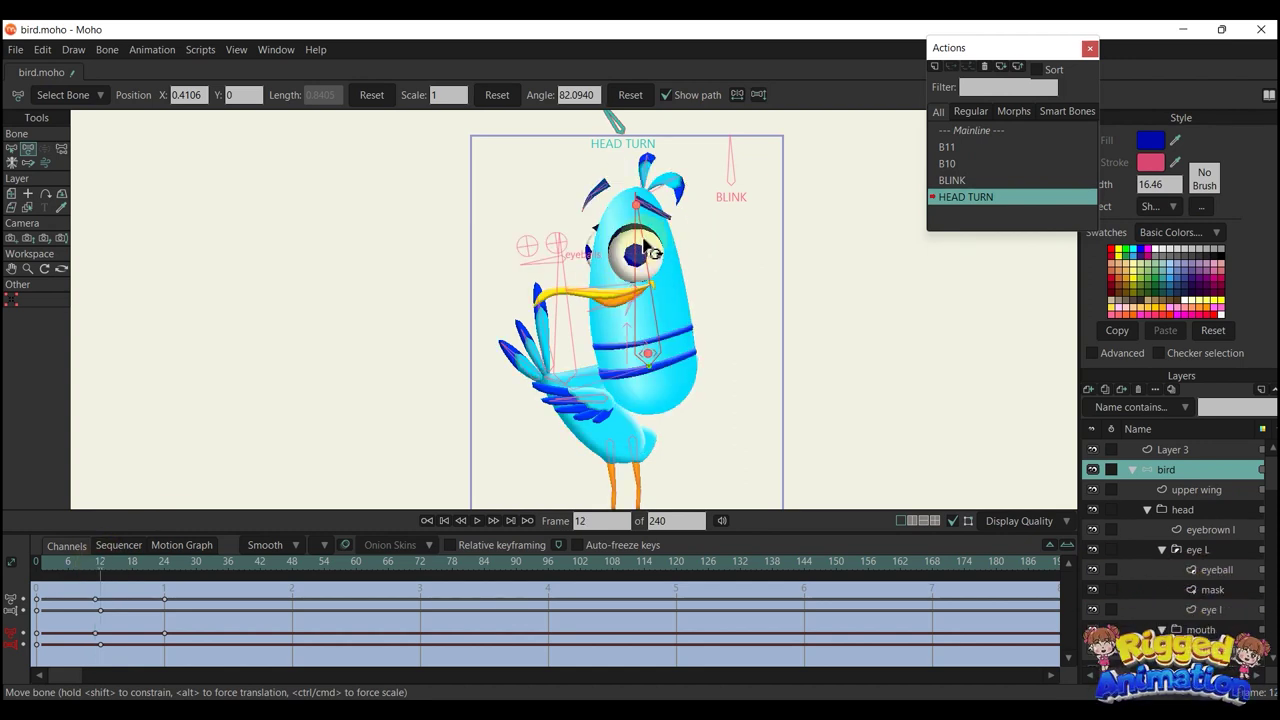
drag(648, 252, 655, 262)
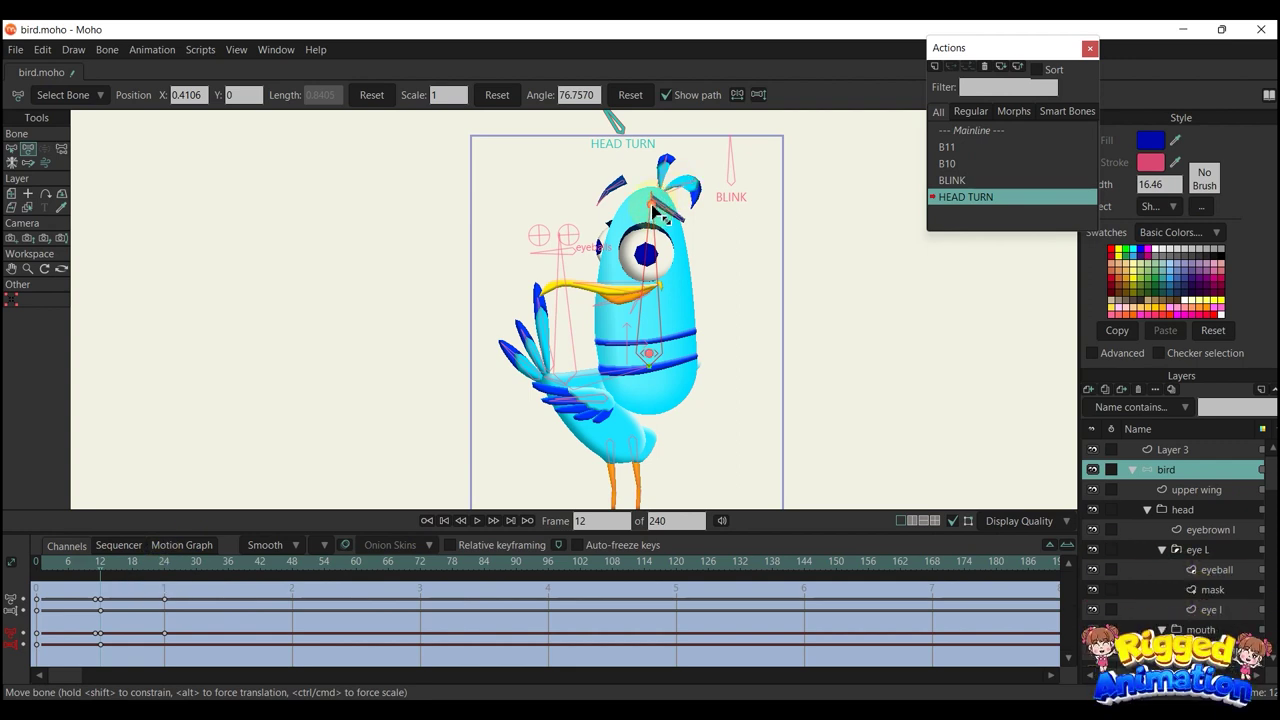
drag(649, 196, 647, 191)
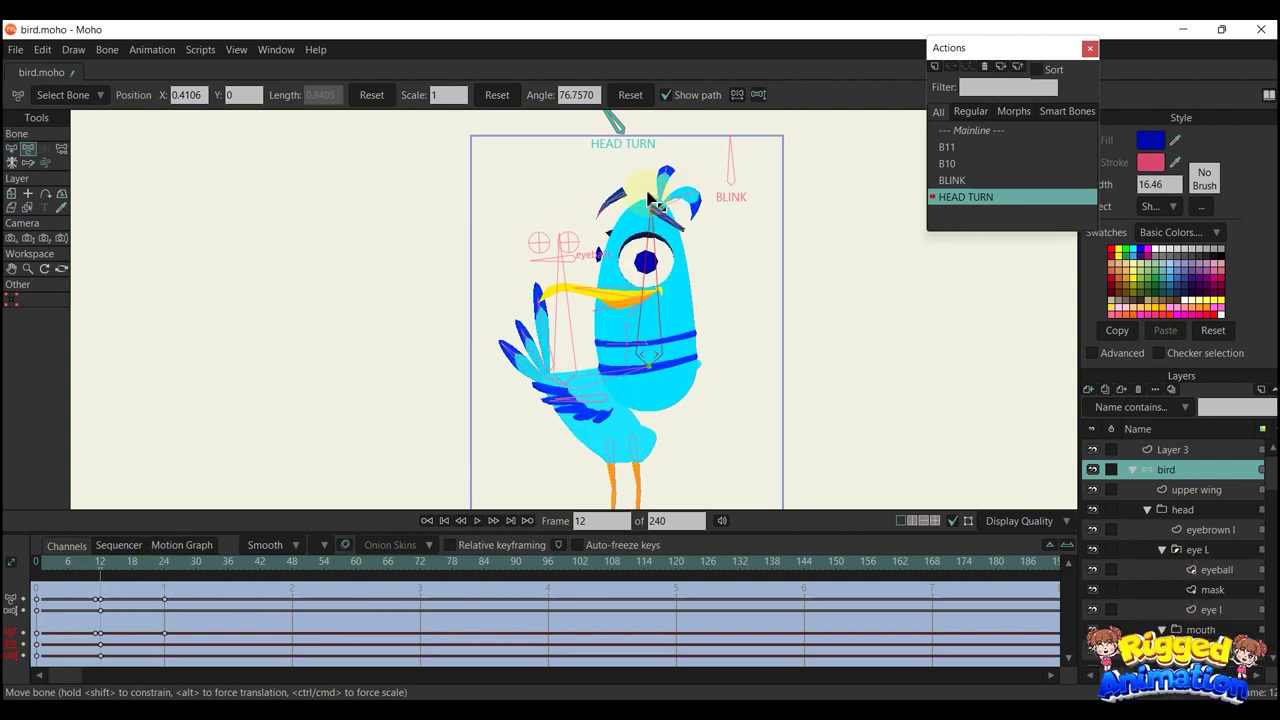
At frame 24, delete the head bone's angle key and reset its scale, then scrub back to frame 11 to check the turn
click(164, 563)
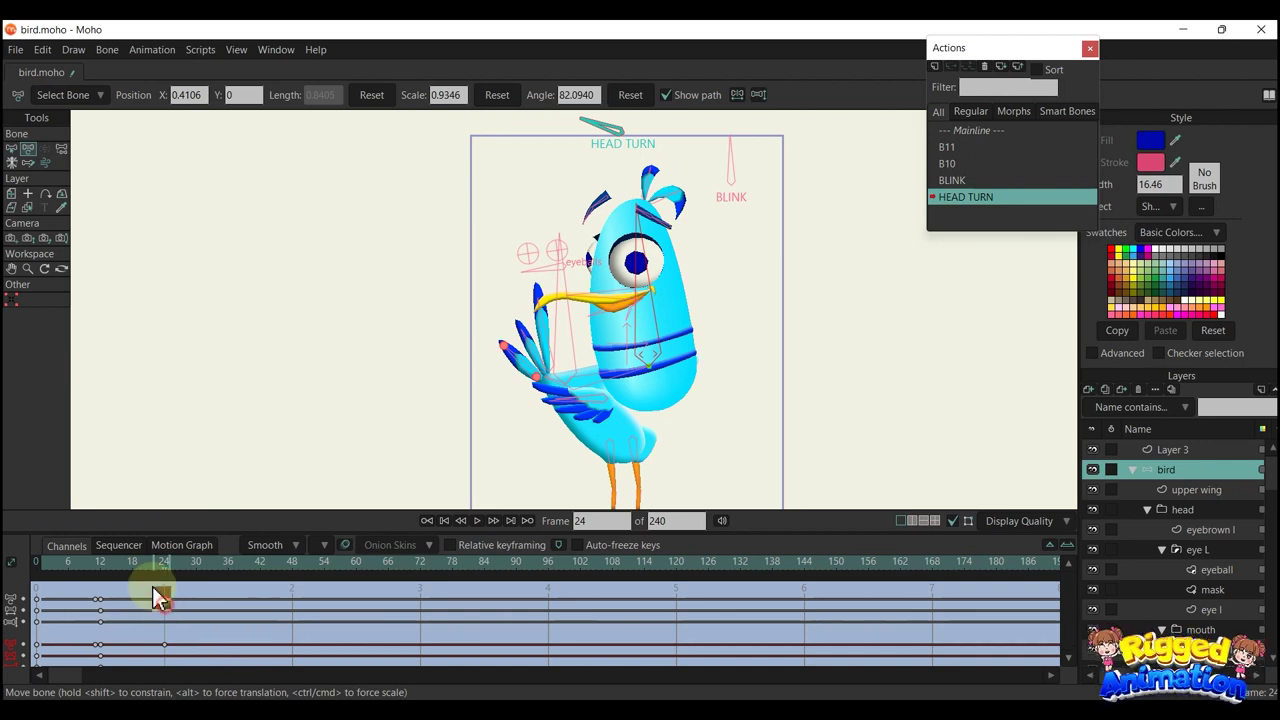
key(Delete)
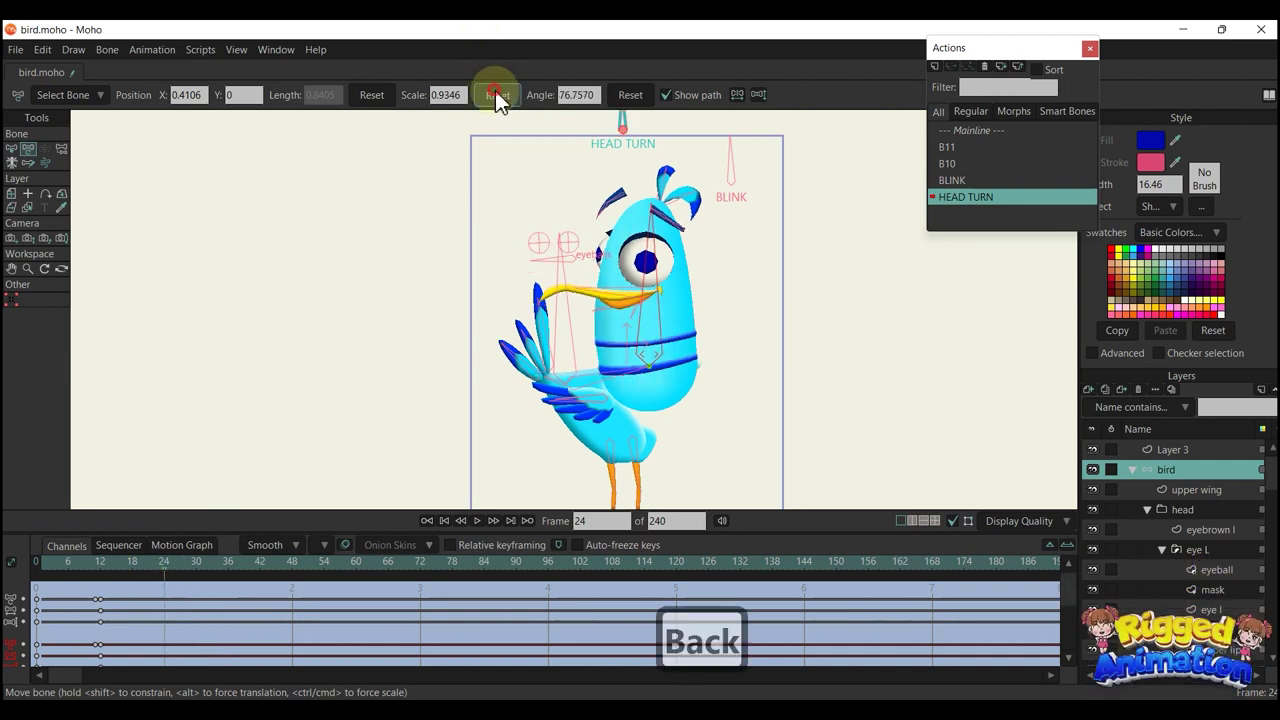
click(497, 94)
drag(56, 563, 96, 566)
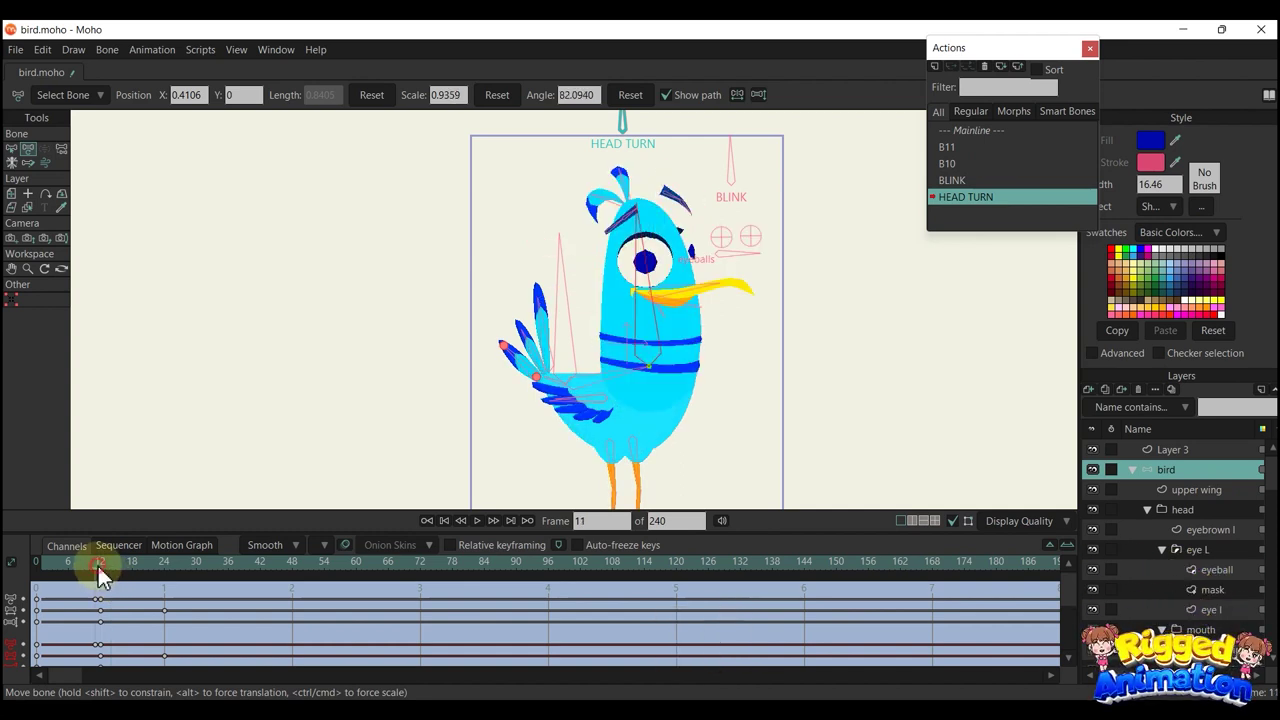
Select the bird's body layer and freeze its current point shape with keys at frame 11
drag(496, 424, 498, 376)
scroll(685, 378, up, 3)
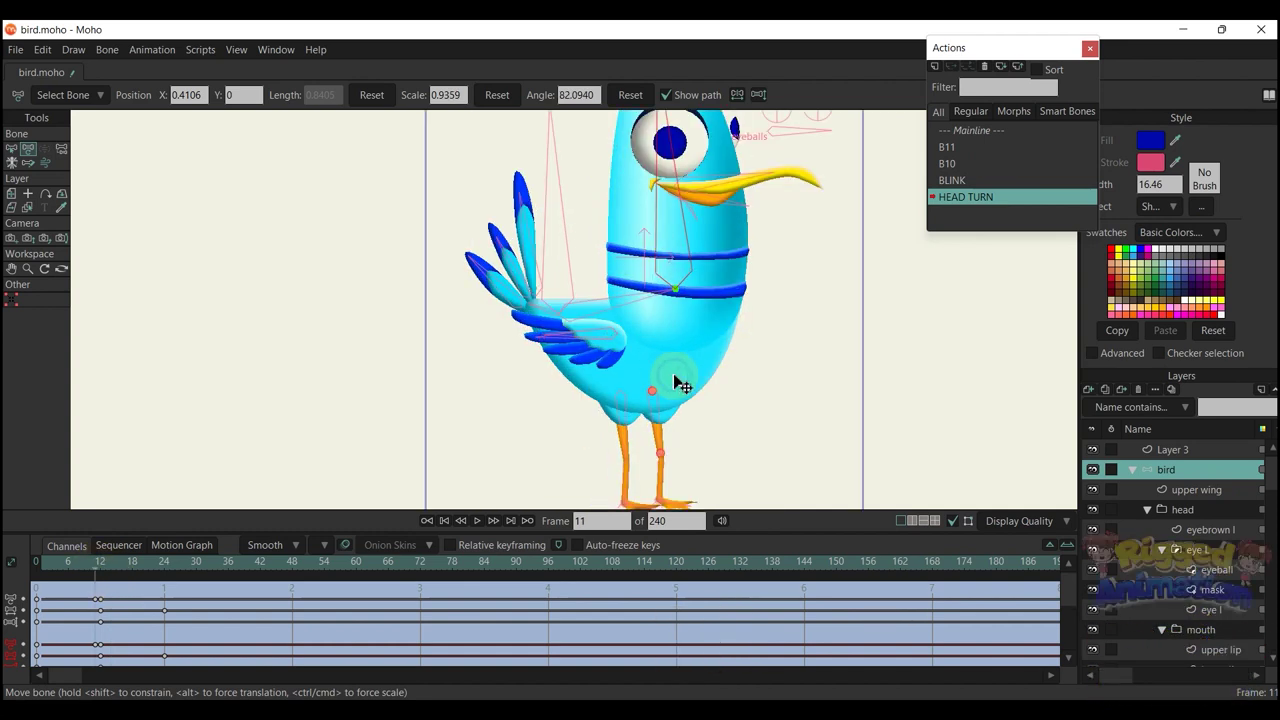
alt+right_click(675, 375)
key(ctrl+f)
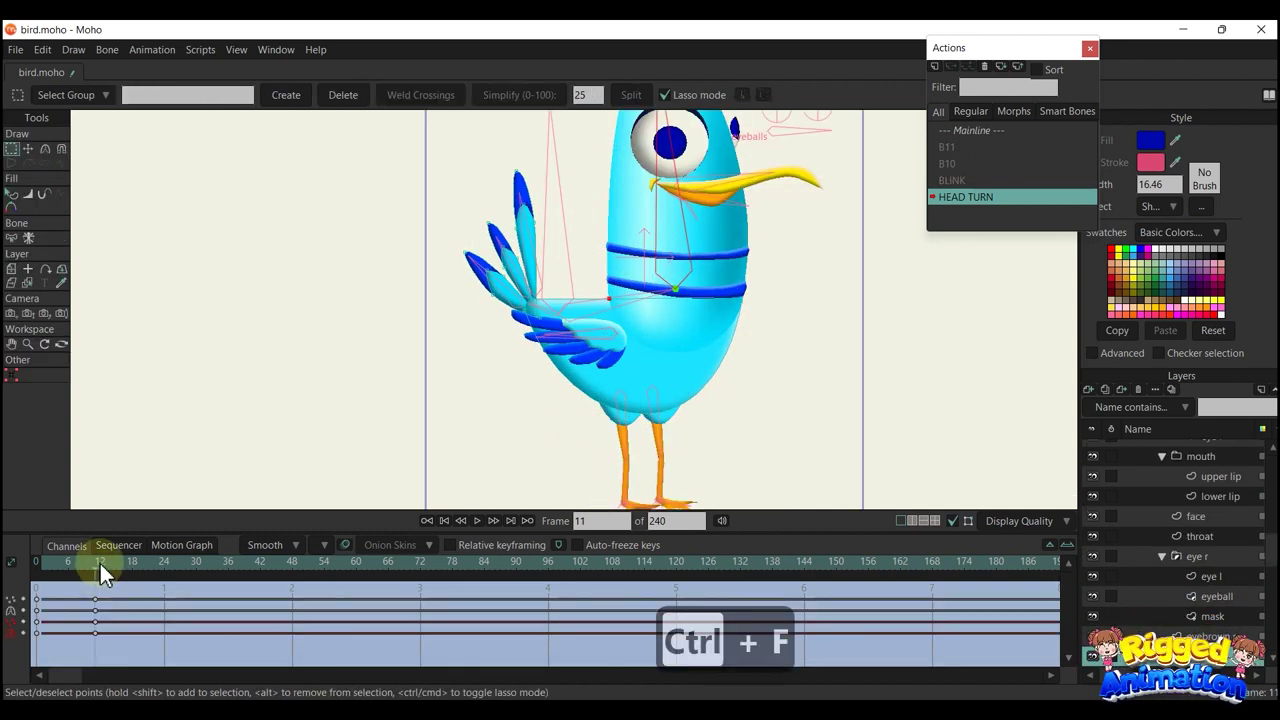
At frame 12, move the body's front neck point to the front edge of the lower neck ring, at X 0.3349, Y -0.0798
click(100, 563)
key(t)
click(897, 326)
scroll(730, 290, up, 3)
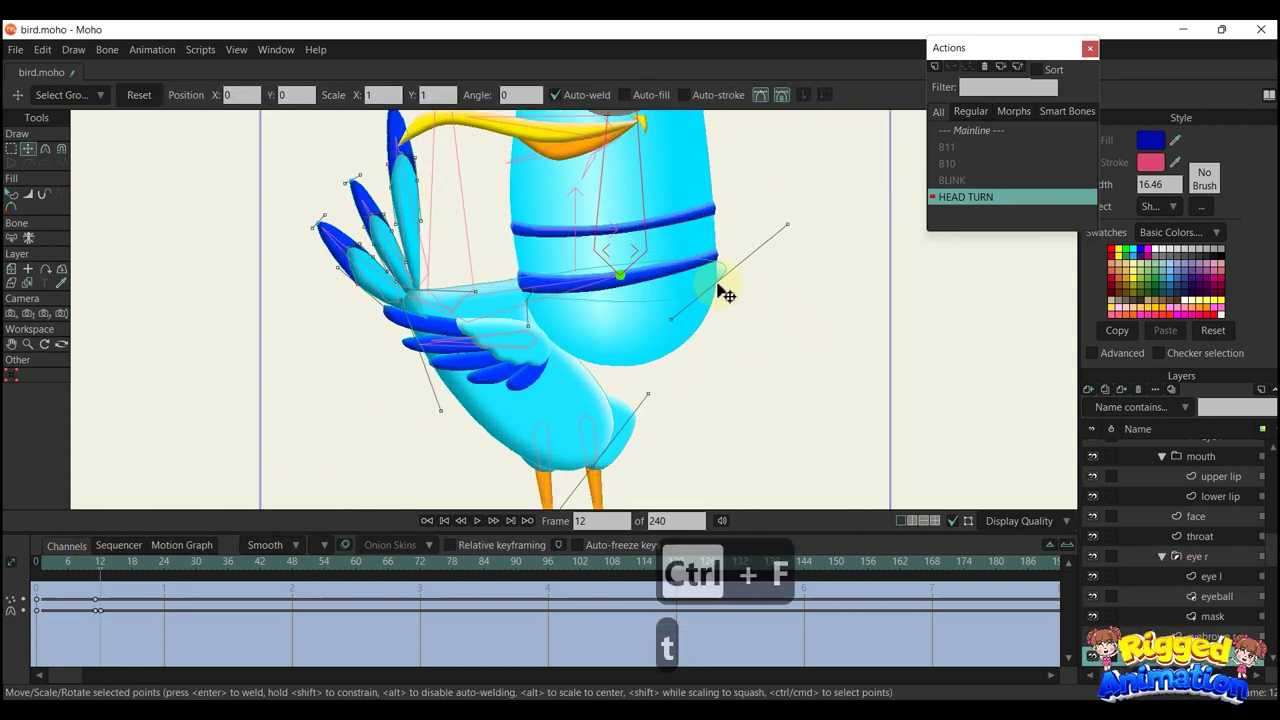
mouse_move(702, 278)
mouse_down()
mouse_move(514, 293)
mouse_move(437, 277)
mouse_move(451, 238)
mouse_move(448, 254)
mouse_up()
scroll(437, 277, up, 3)
drag(743, 288, 885, 219)
scroll(829, 215, down, 5)
Adjust the curve handles at the body's front neck and belly so the chest bulges smoothly out from the neck
mouse_move(822, 164)
mouse_down()
mouse_move(812, 226)
mouse_move(833, 250)
mouse_up()
scroll(813, 264, up, 2)
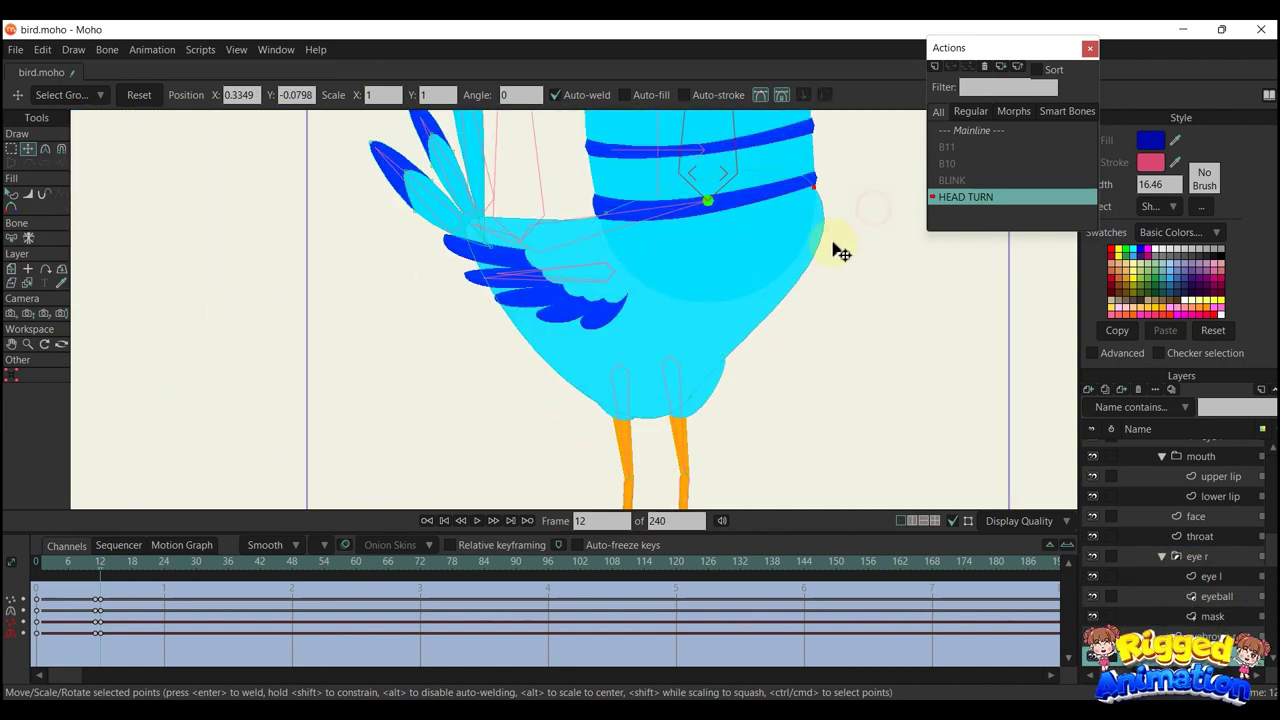
mouse_move(747, 322)
mouse_down()
mouse_move(795, 355)
mouse_move(870, 256)
mouse_move(836, 211)
mouse_up()
drag(750, 144, 756, 166)
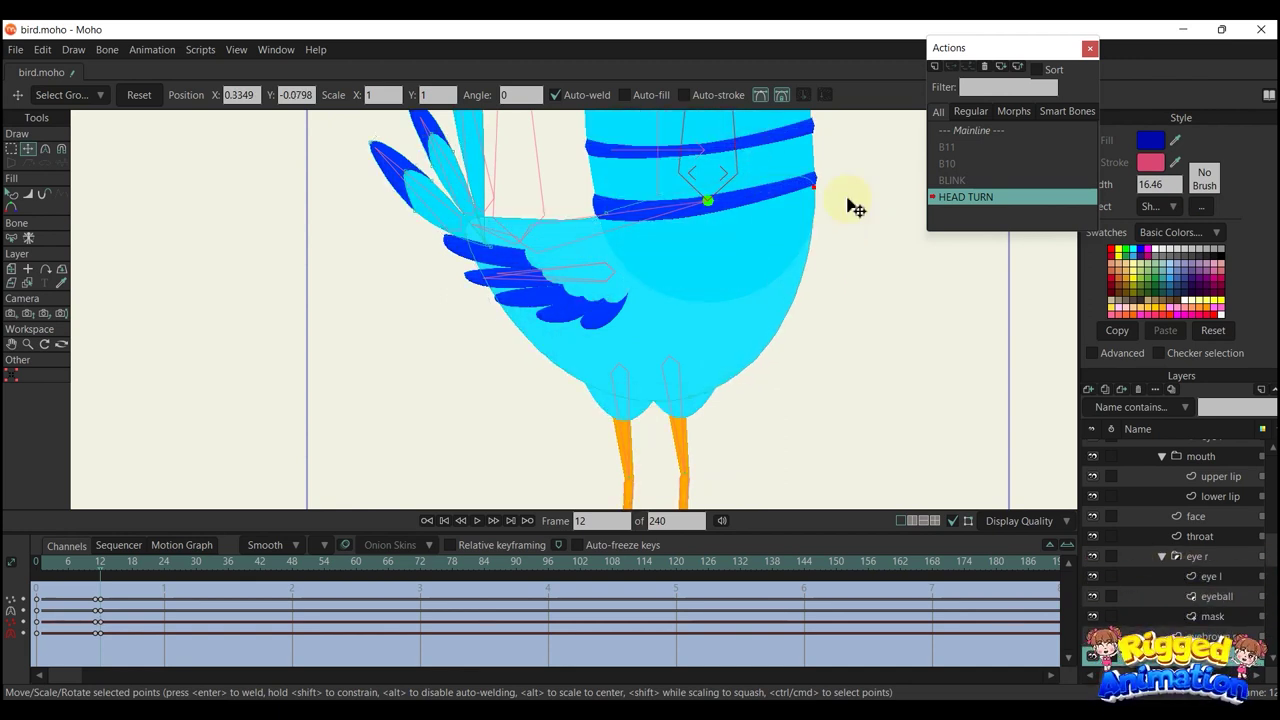
drag(855, 206, 853, 206)
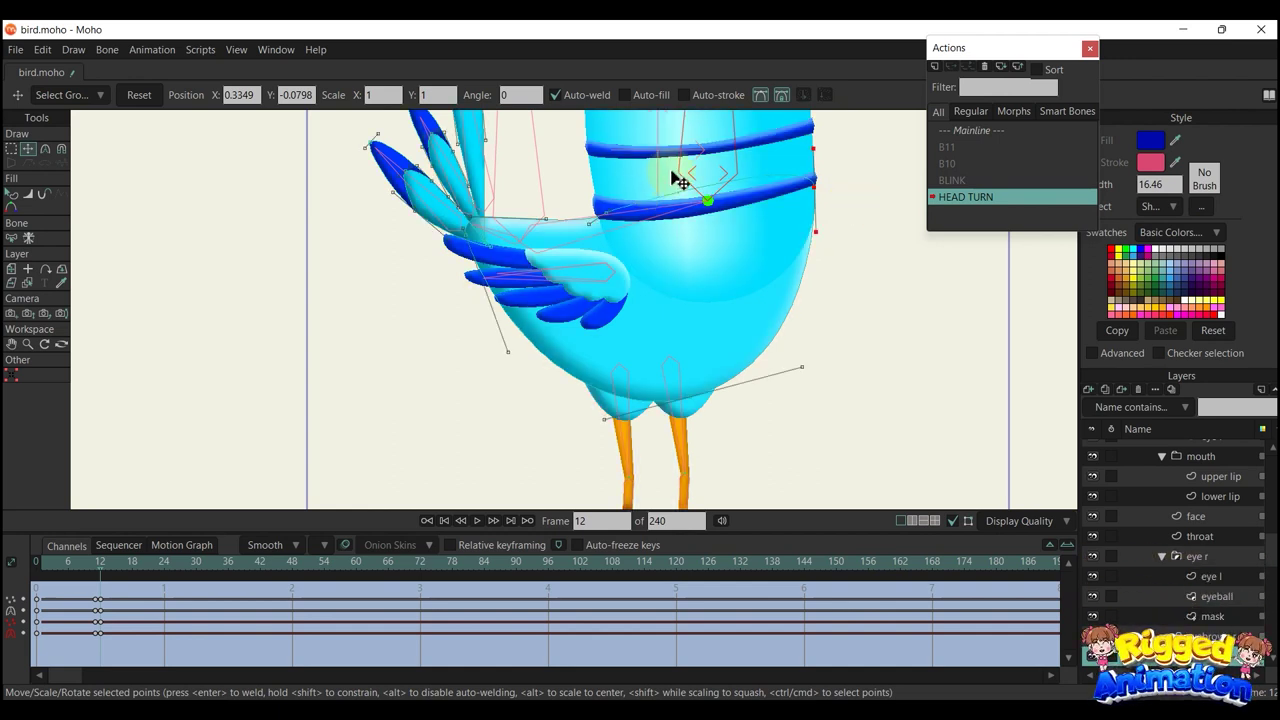
scroll(672, 178, up, 2)
drag(749, 217, 743, 271)
drag(884, 232, 882, 233)
Move the body's rear neck point to about X -0.1105, Y -0.1339 under the lower ring, then scrub through the head turn to check it
drag(552, 304, 552, 298)
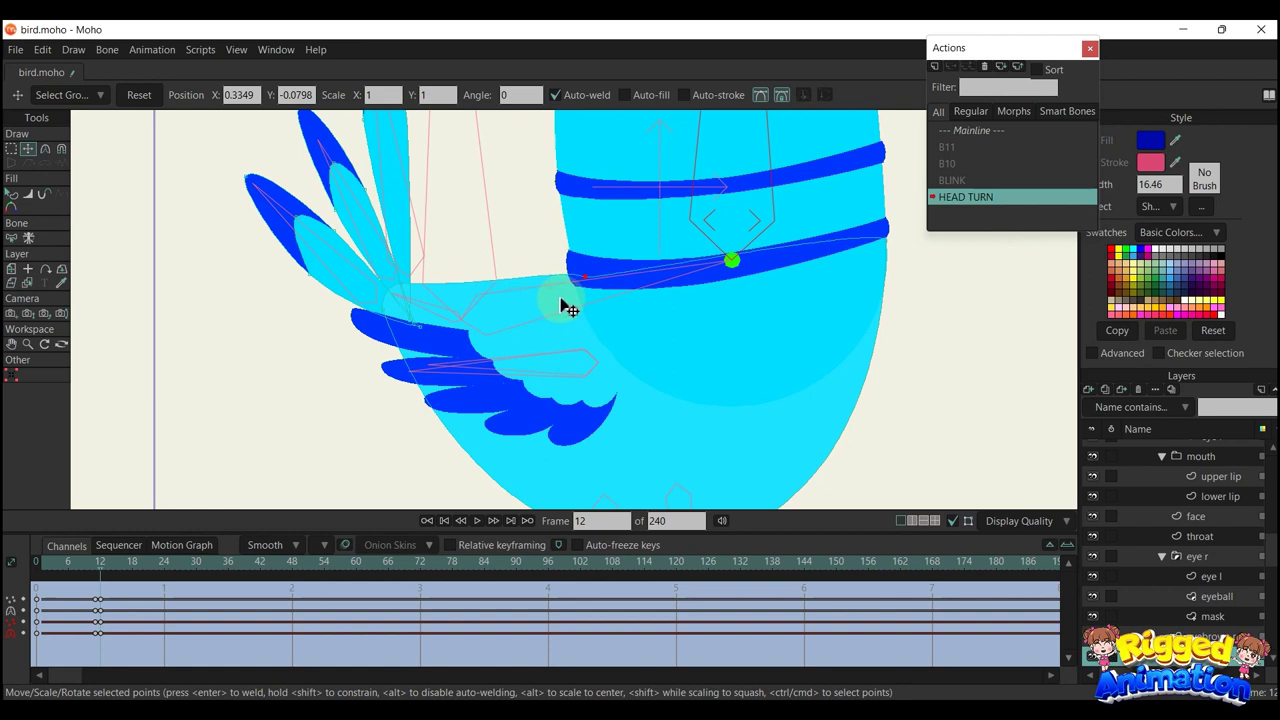
scroll(565, 300, up, 4)
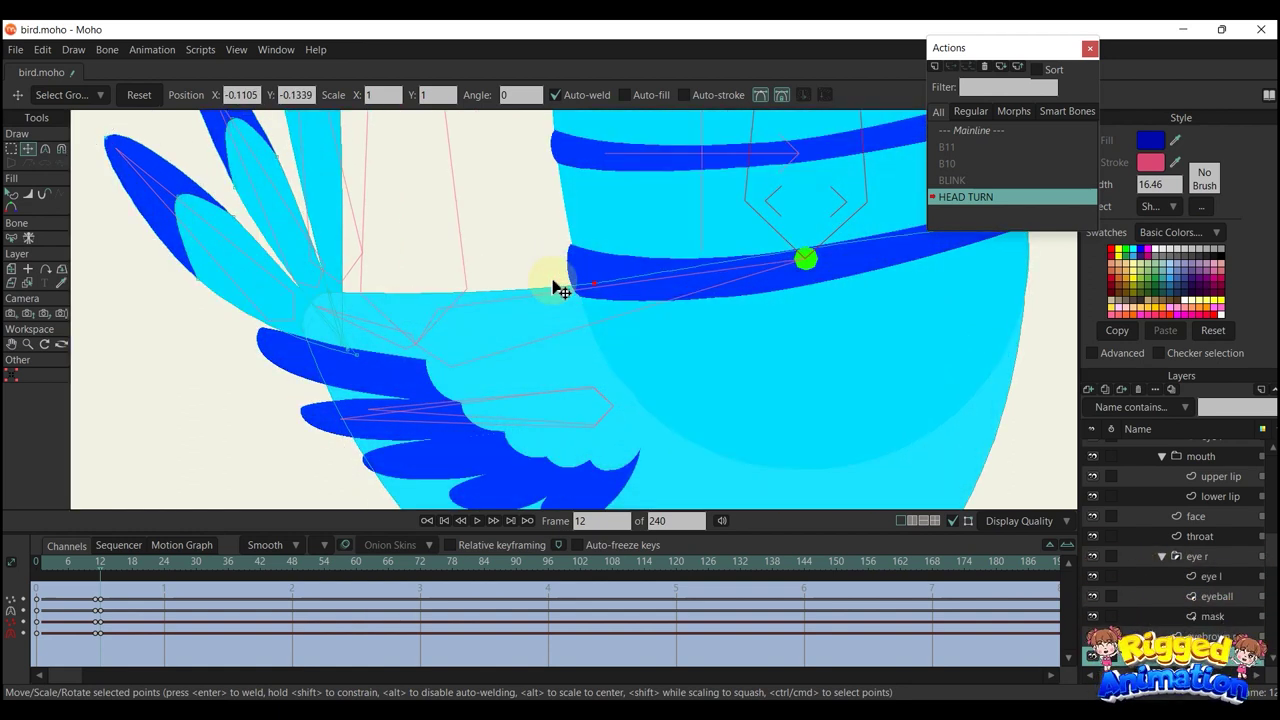
scroll(646, 286, down, 3)
key(w)
scroll(666, 309, down, 3)
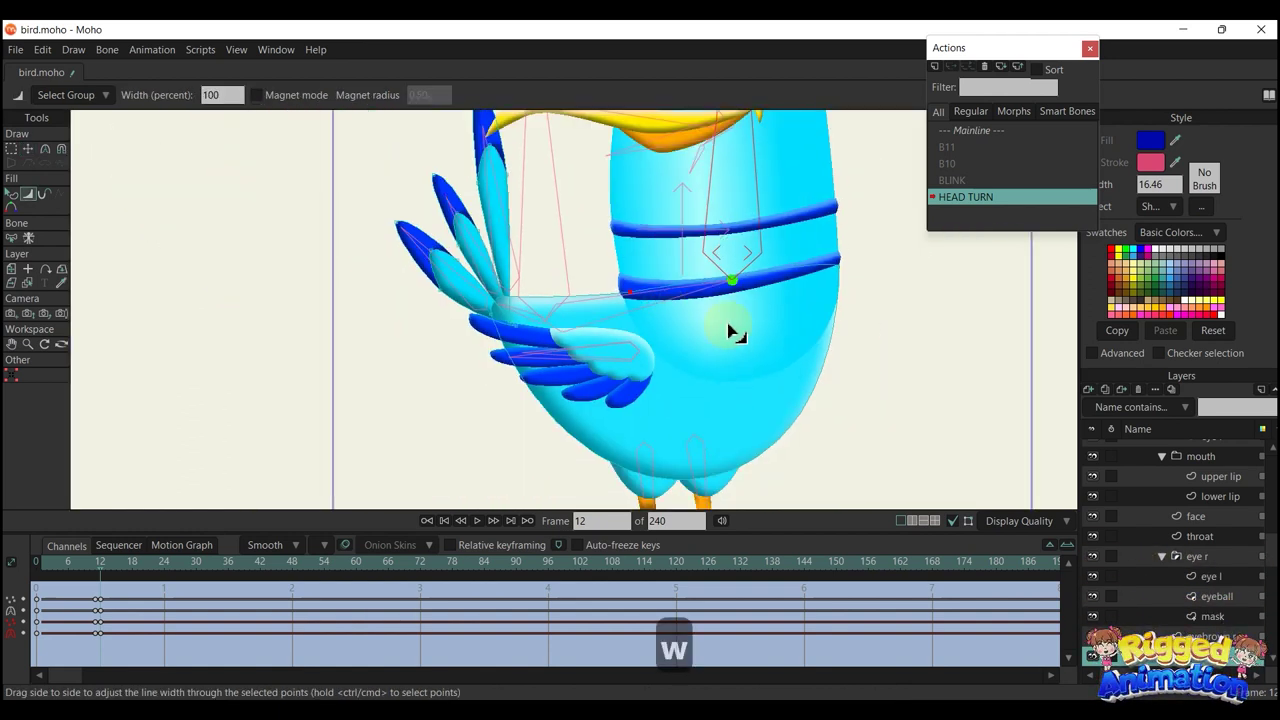
scroll(735, 334, down, 3)
key(q)
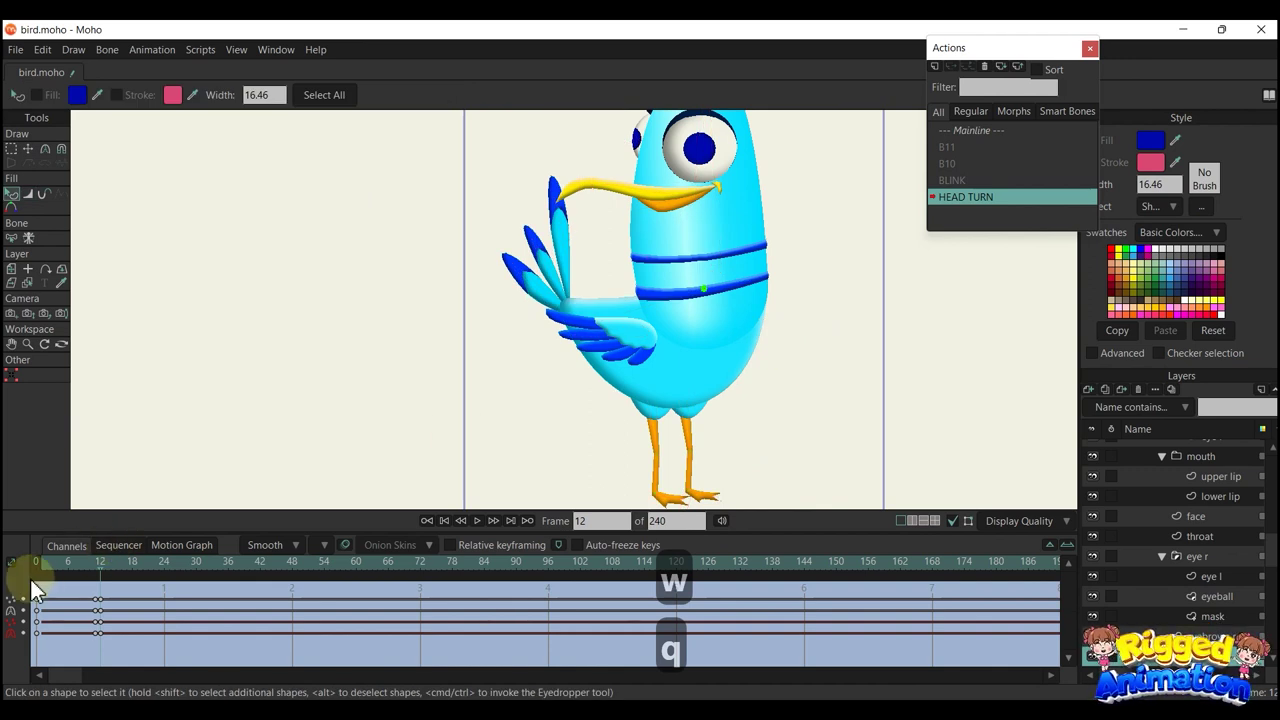
drag(40, 563, 177, 592)
scroll(578, 390, down, 3)
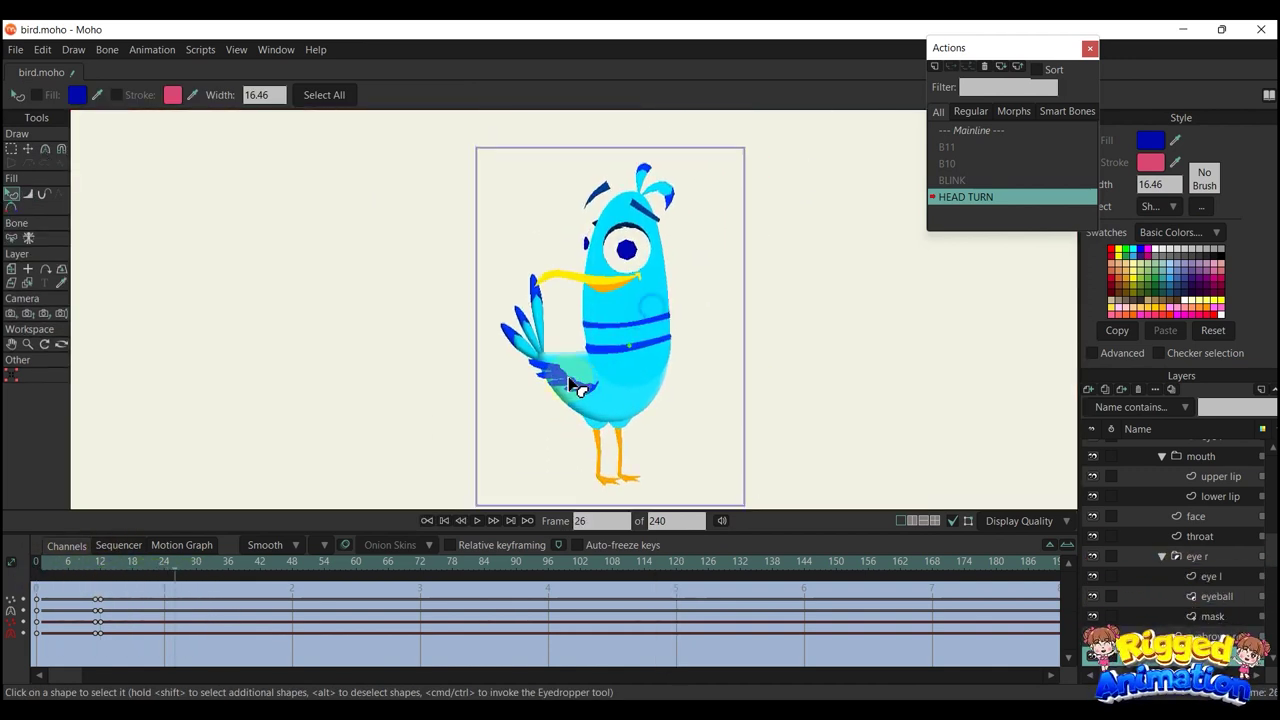
drag(96, 565, 70, 564)
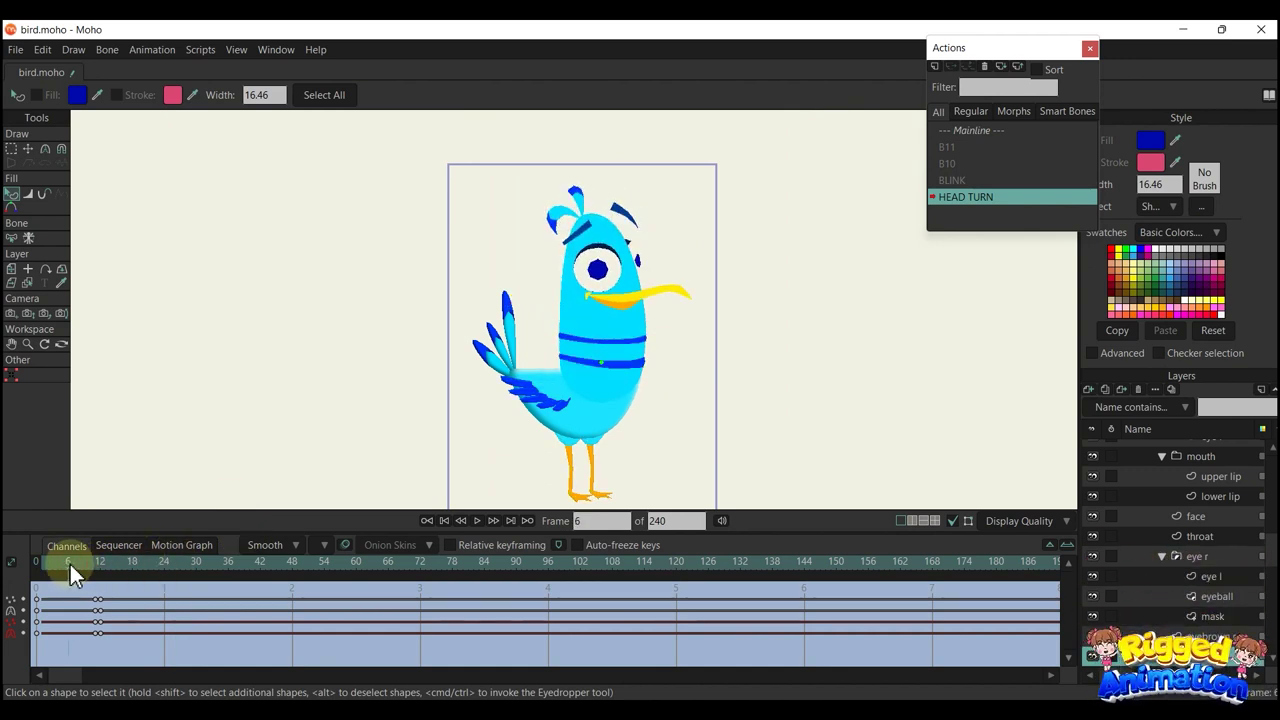
On the bird bone layer, key the BLINK bone at frames 6, 12 and 18, rotating it at frame 12 so the eyes blink mid-turn
key(t)
scroll(1197, 463, up, 1)
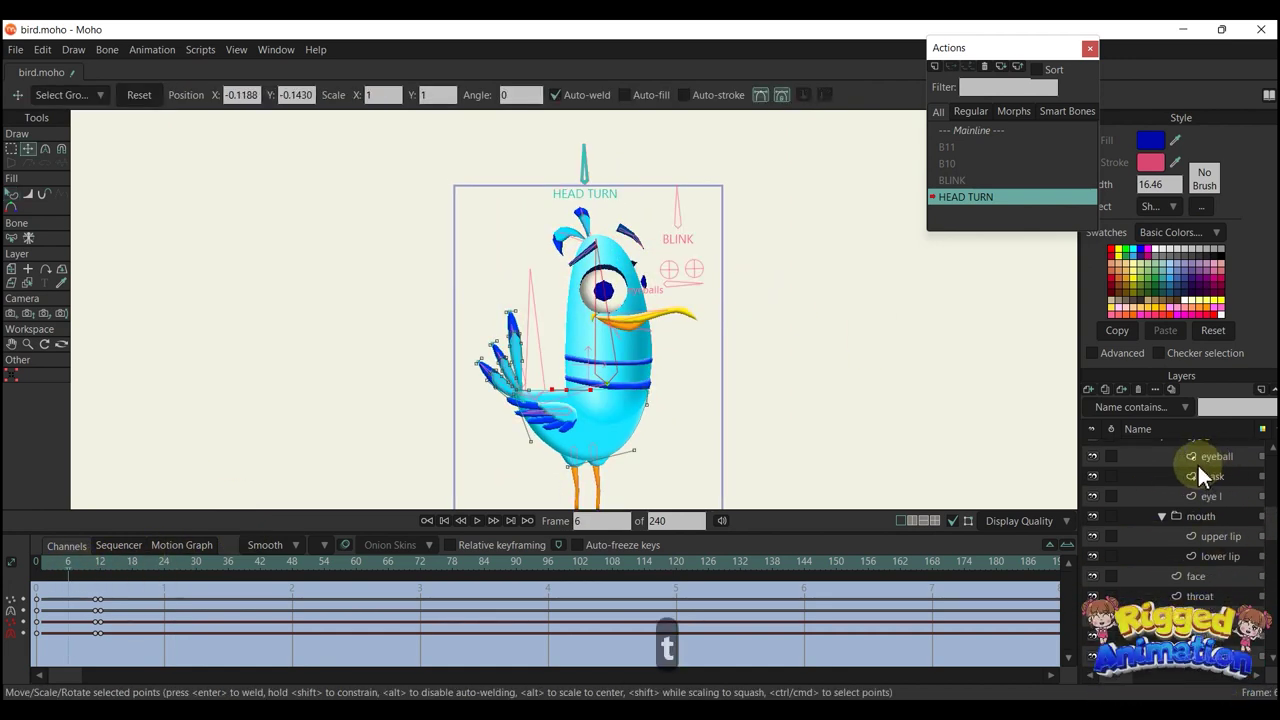
scroll(1199, 465, up, 2)
key(t)
click(676, 205)
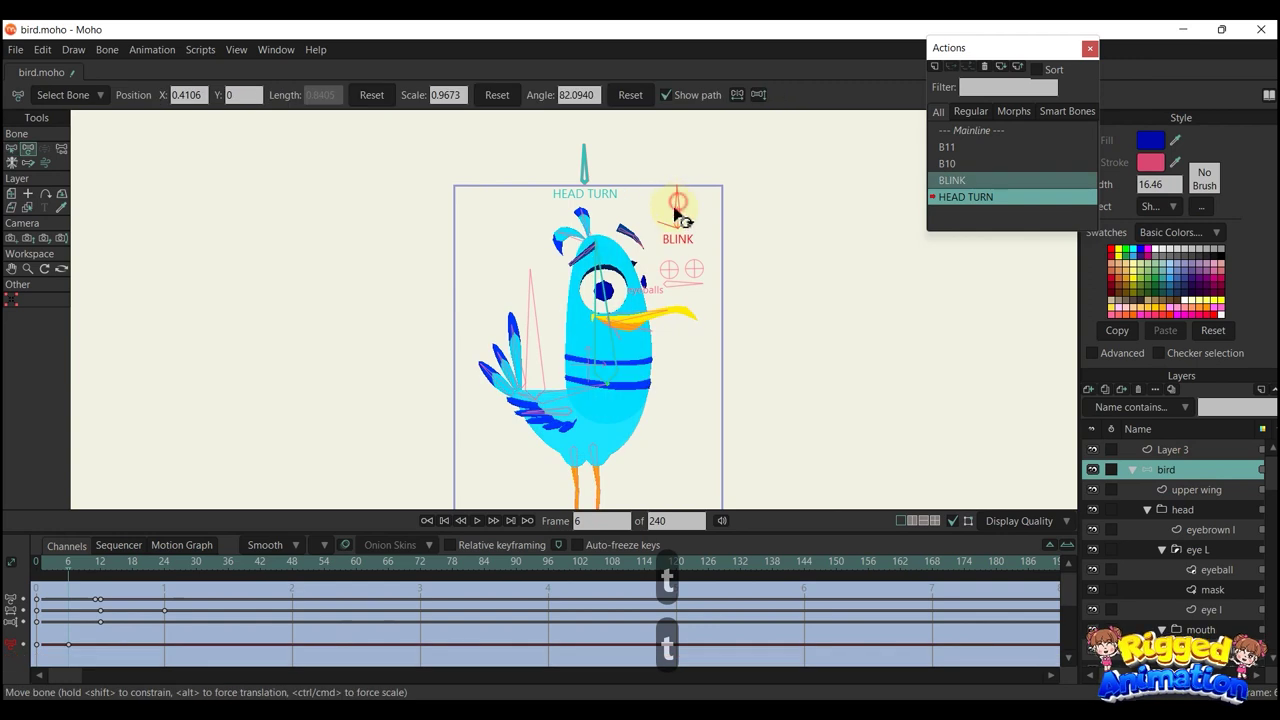
click(99, 562)
drag(697, 207, 812, 190)
click(133, 563)
drag(67, 575, 180, 578)
scroll(585, 425, up, 4)
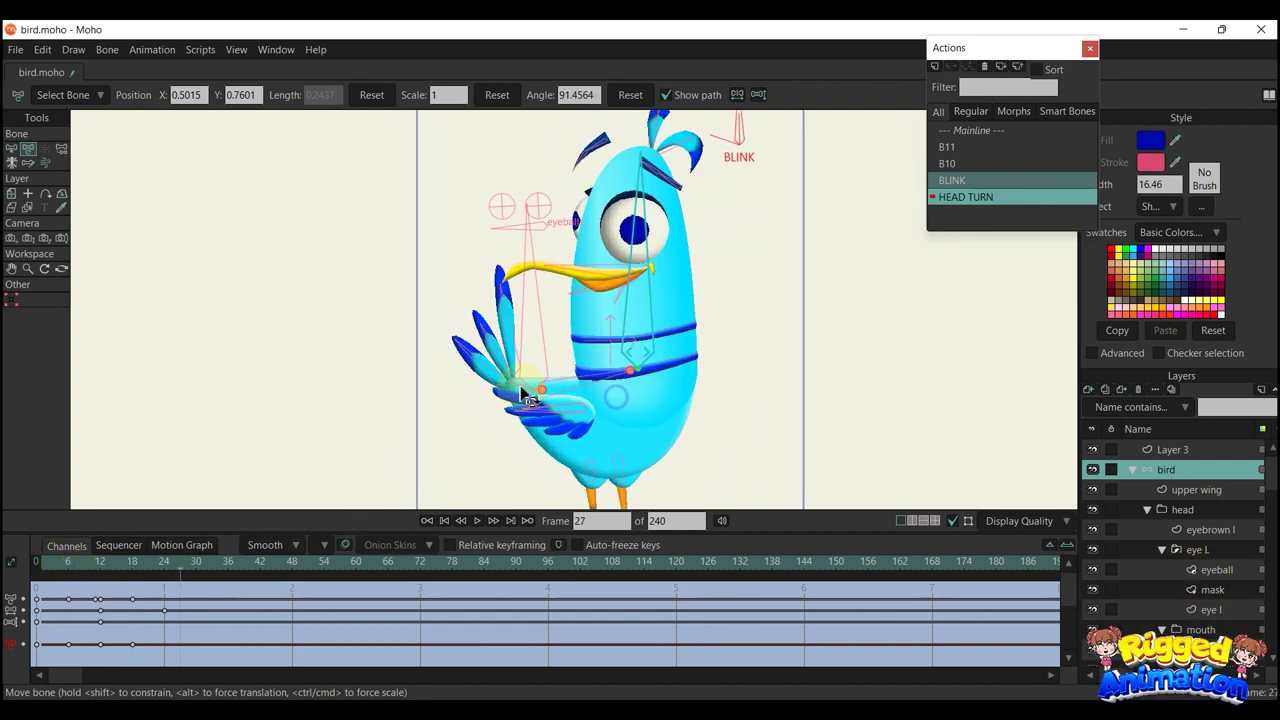
drag(54, 572, 180, 577)
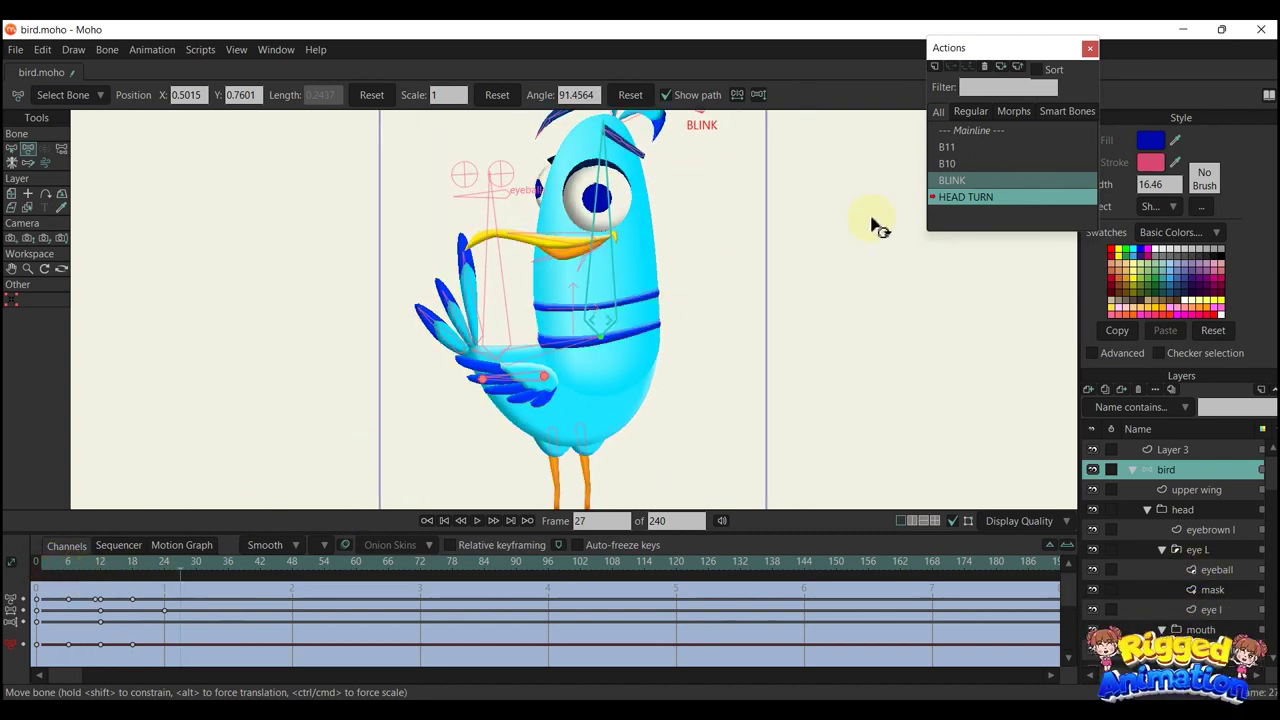
Return to the Mainline and swing the HEAD TURN bone to test the head turn
double_click(970, 130)
drag(596, 171, 557, 230)
scroll(620, 295, up, 2)
drag(560, 131, 590, 135)
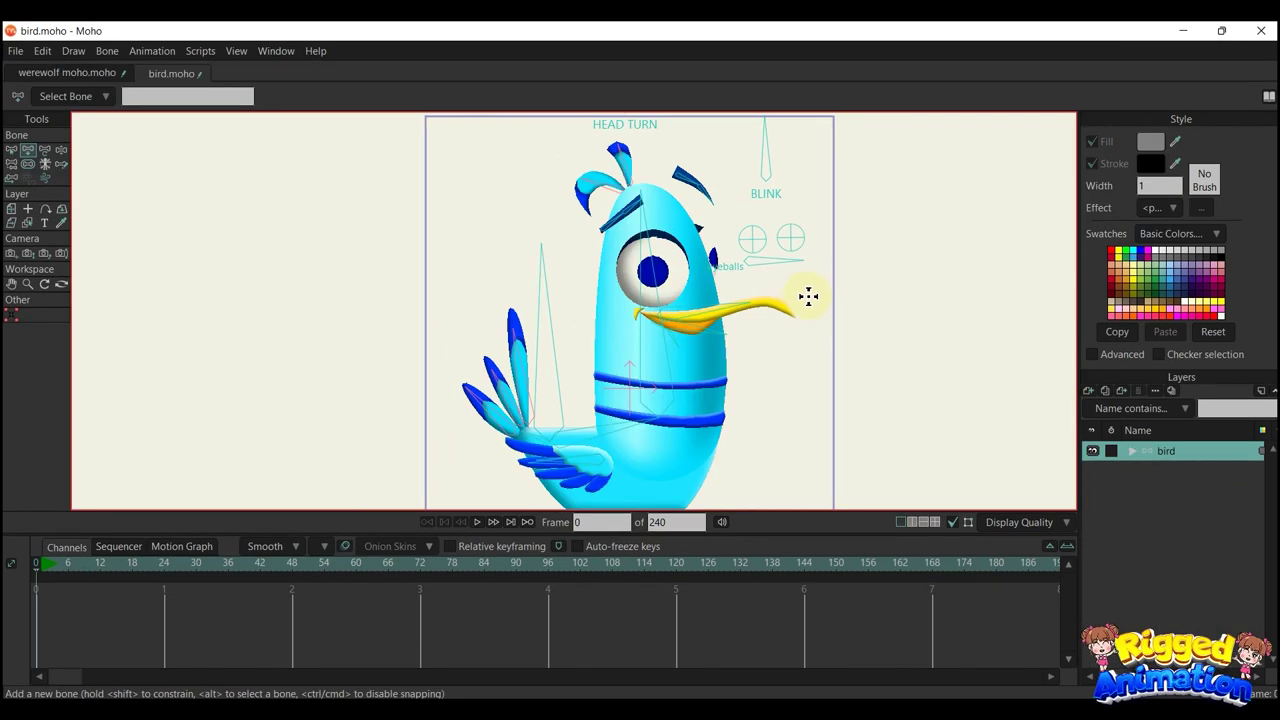
Add an upright control bone in front of the beak, name it mouth, and show its label
drag(838, 313, 838, 310)
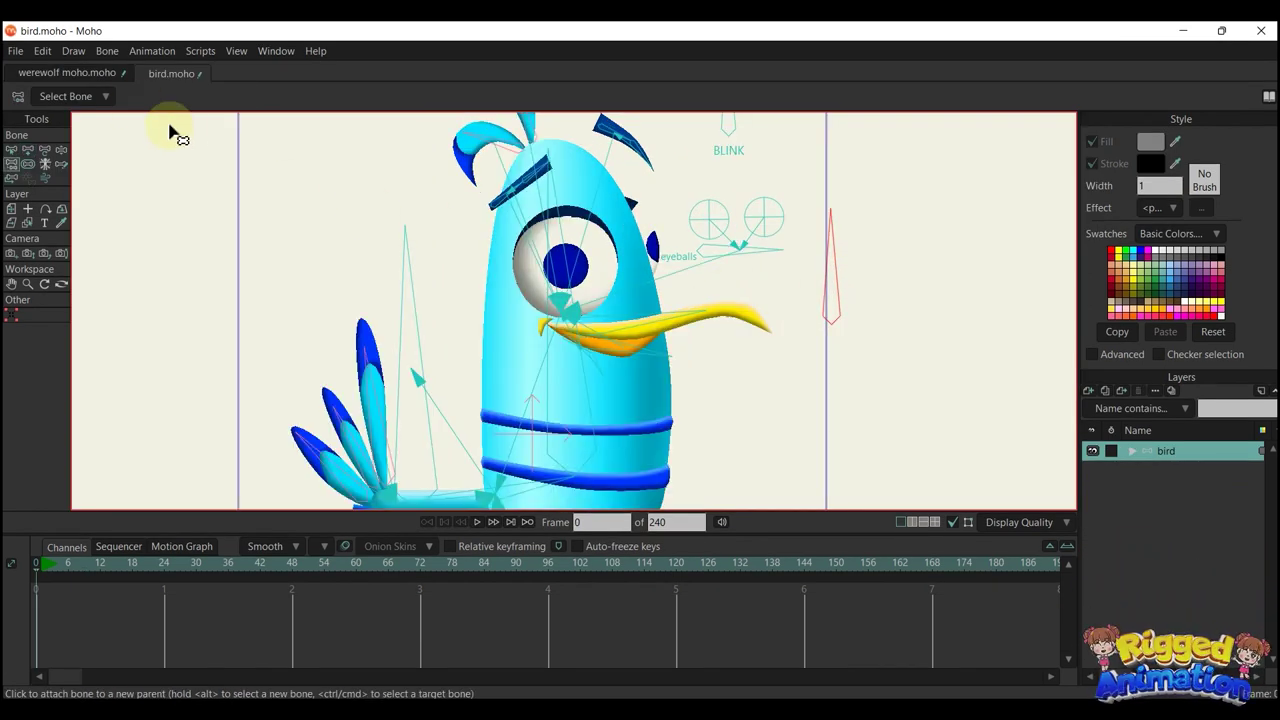
key(z)
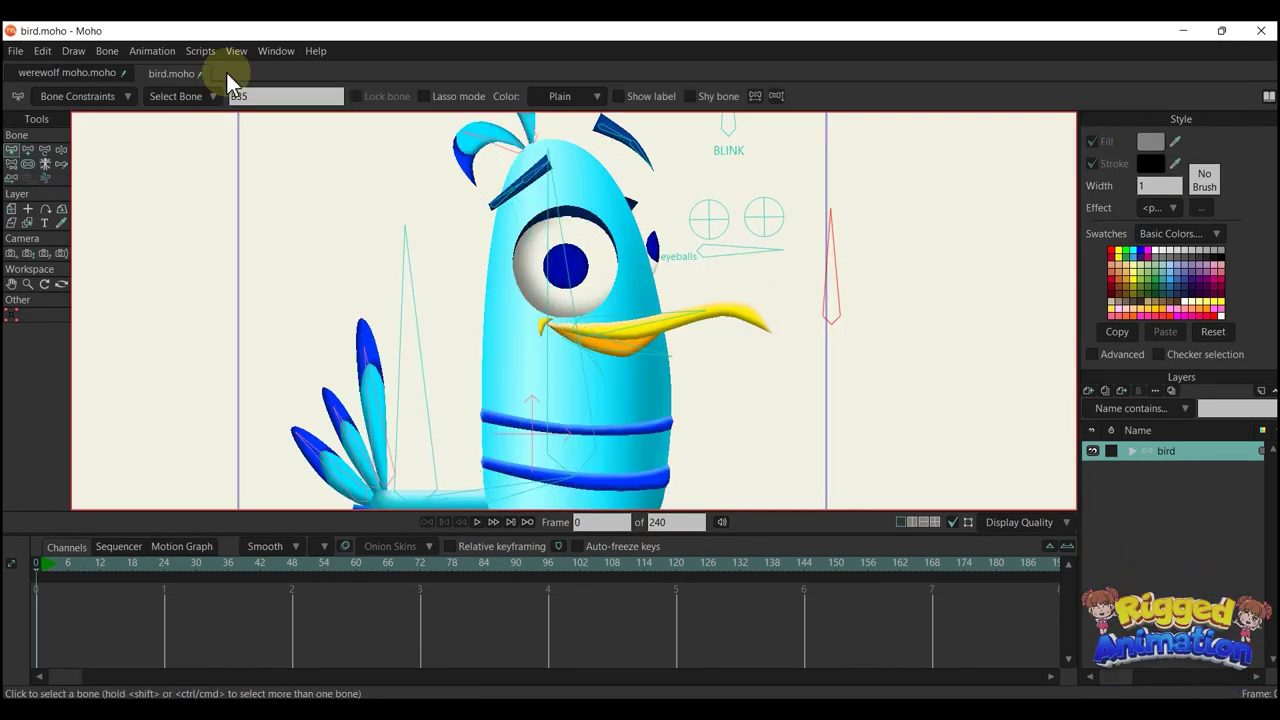
double_click(257, 96)
text(mouth)
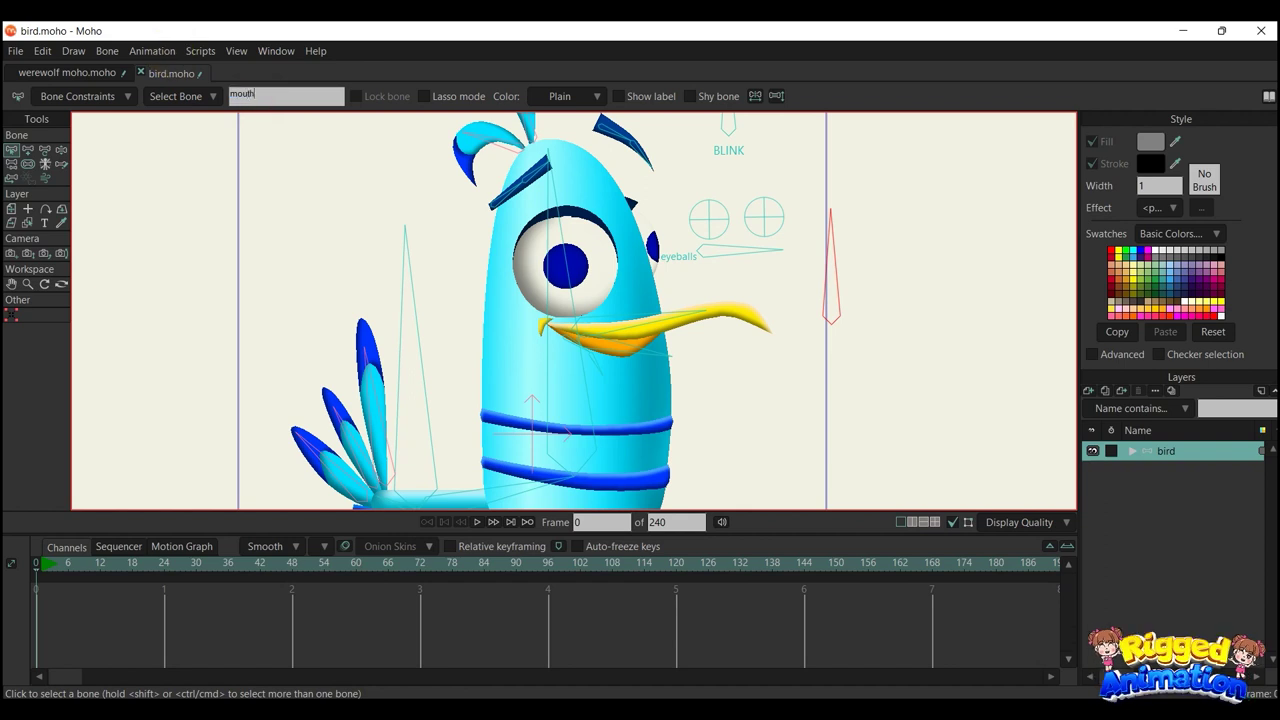
click(619, 96)
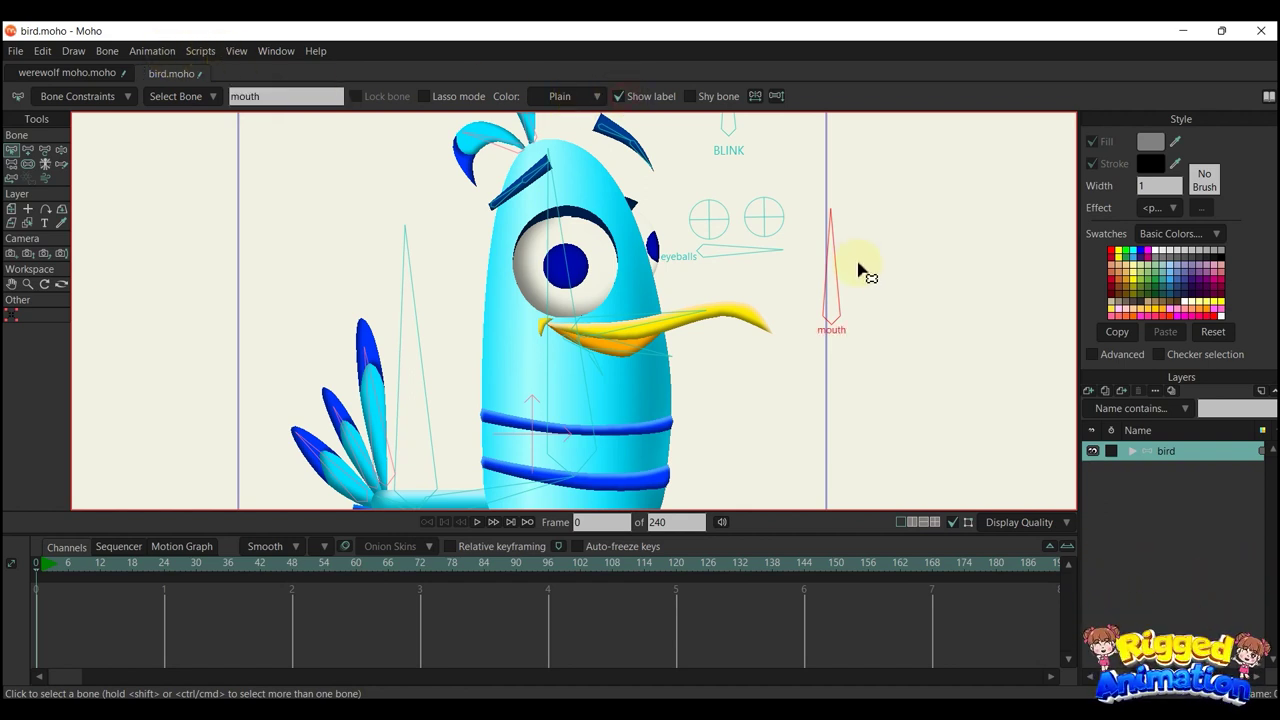
Enable angle constraints on the mouth bone, with a minimum of -30 and a maximum of 30 degrees
drag(858, 270, 650, 258)
click(58, 97)
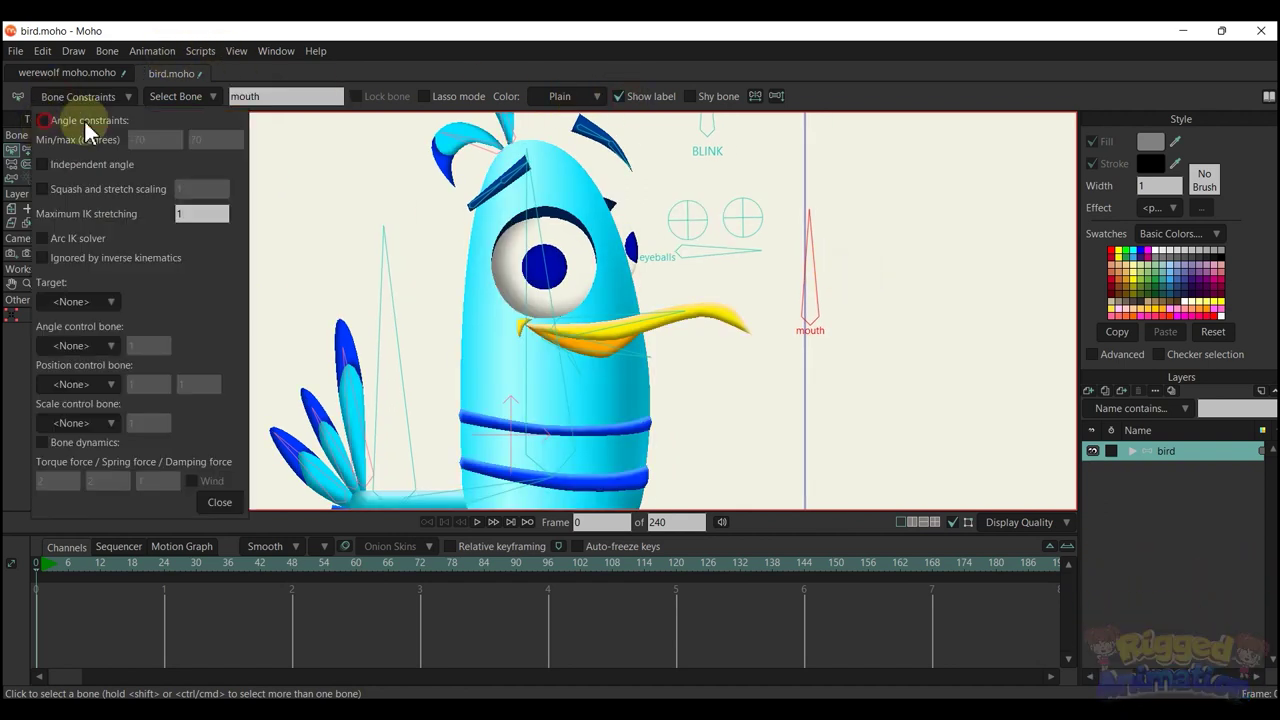
click(42, 120)
click(140, 140)
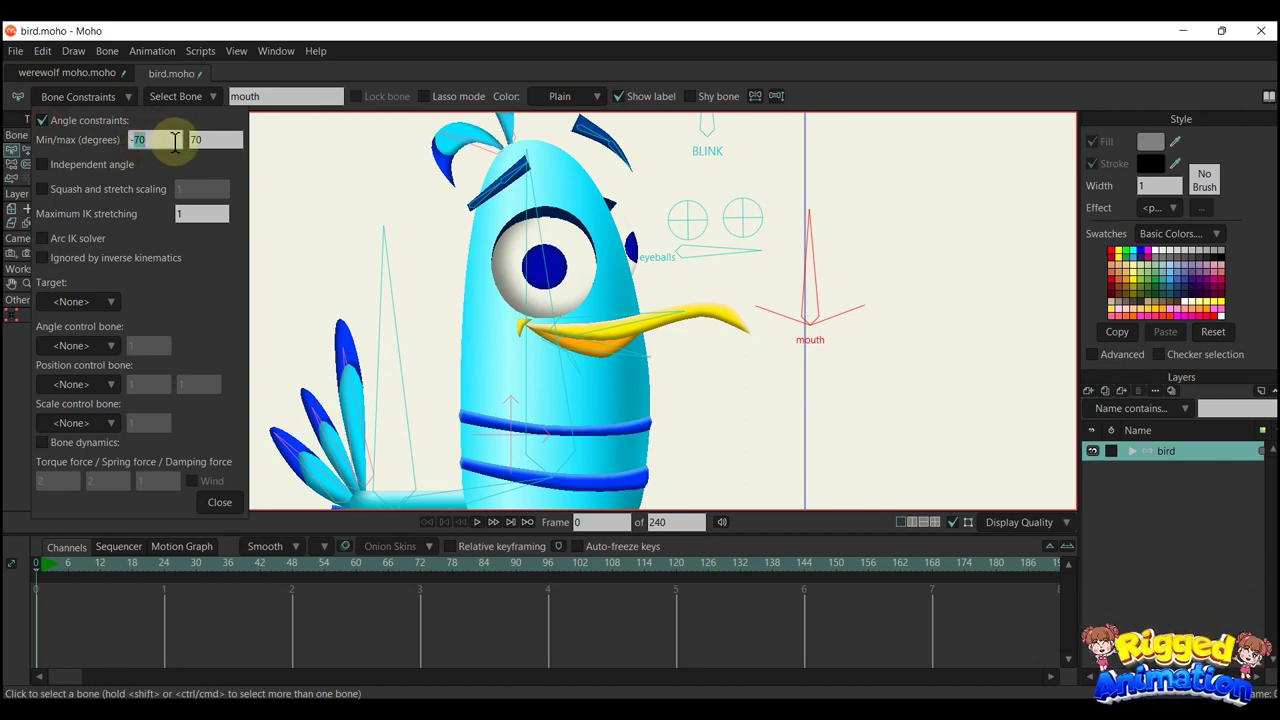
text(-30)
key(Tab)
text(30)
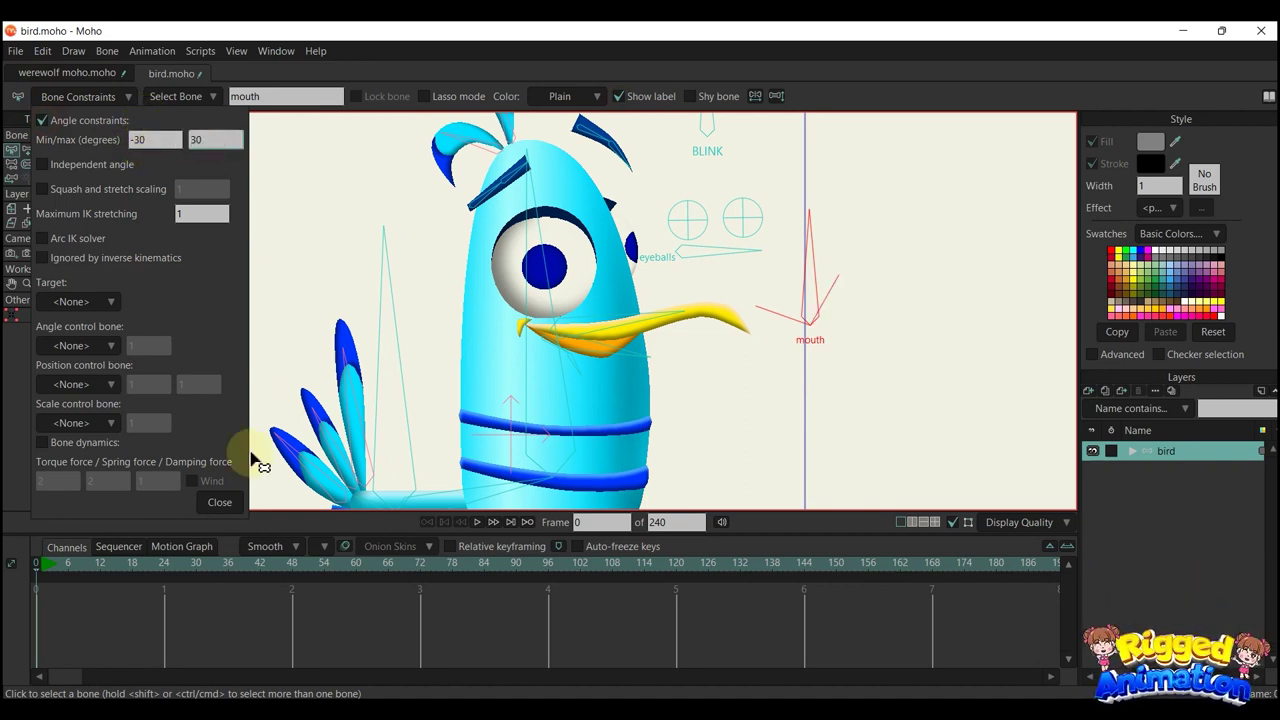
click(220, 502)
Create a smart bone action named mouth and, at frame 24, rotate the mouth bone to about 120.47 degrees with the lower beak opened
key(ctrl+shift+a)
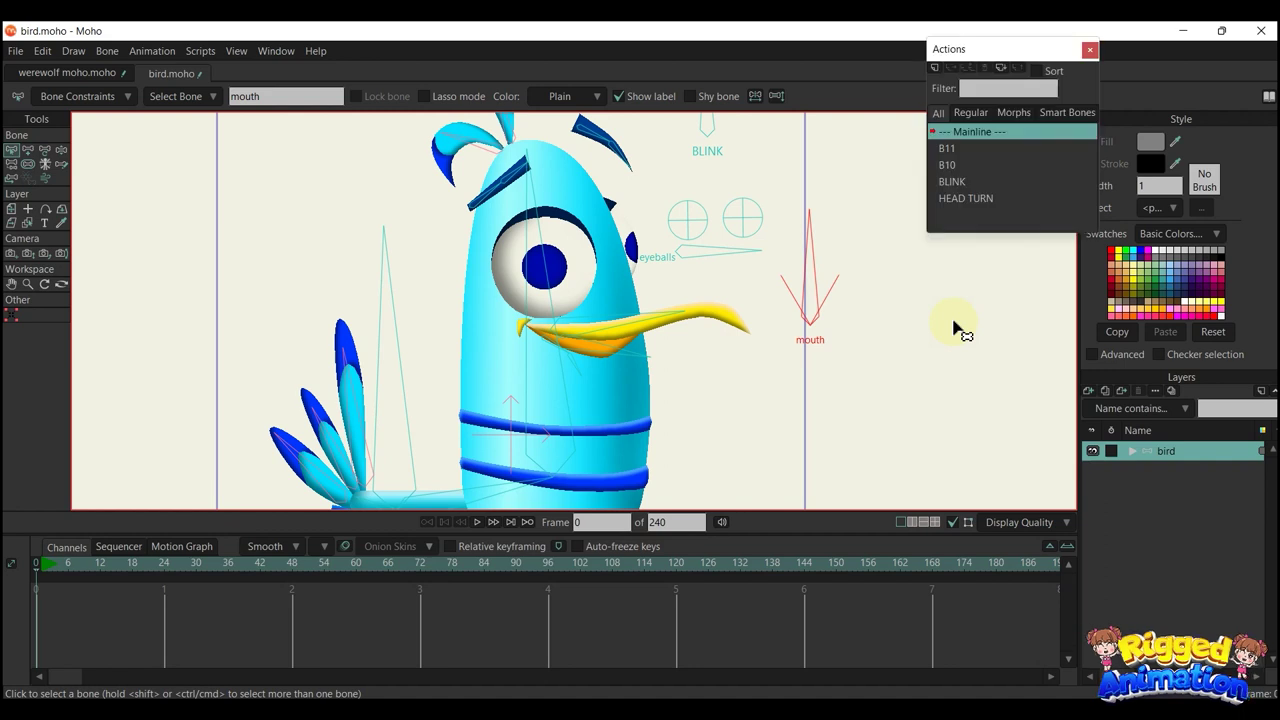
click(933, 67)
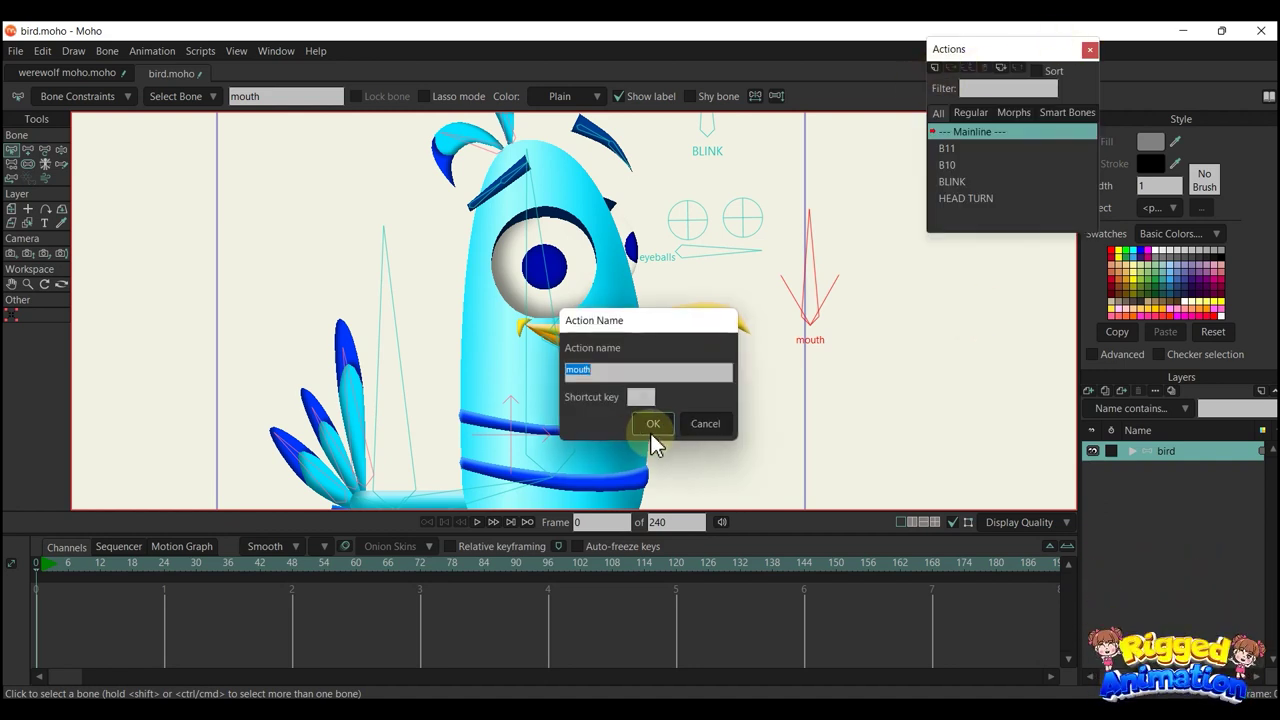
click(651, 423)
click(164, 563)
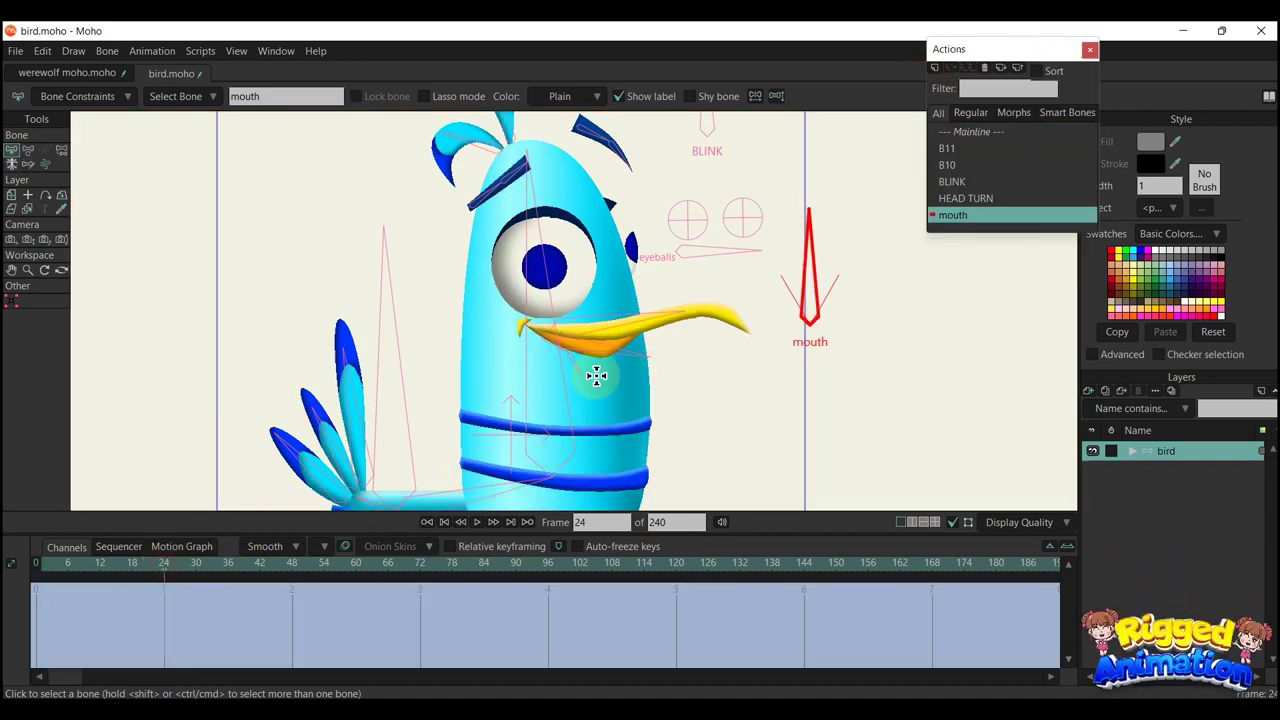
key(t)
drag(815, 268, 709, 409)
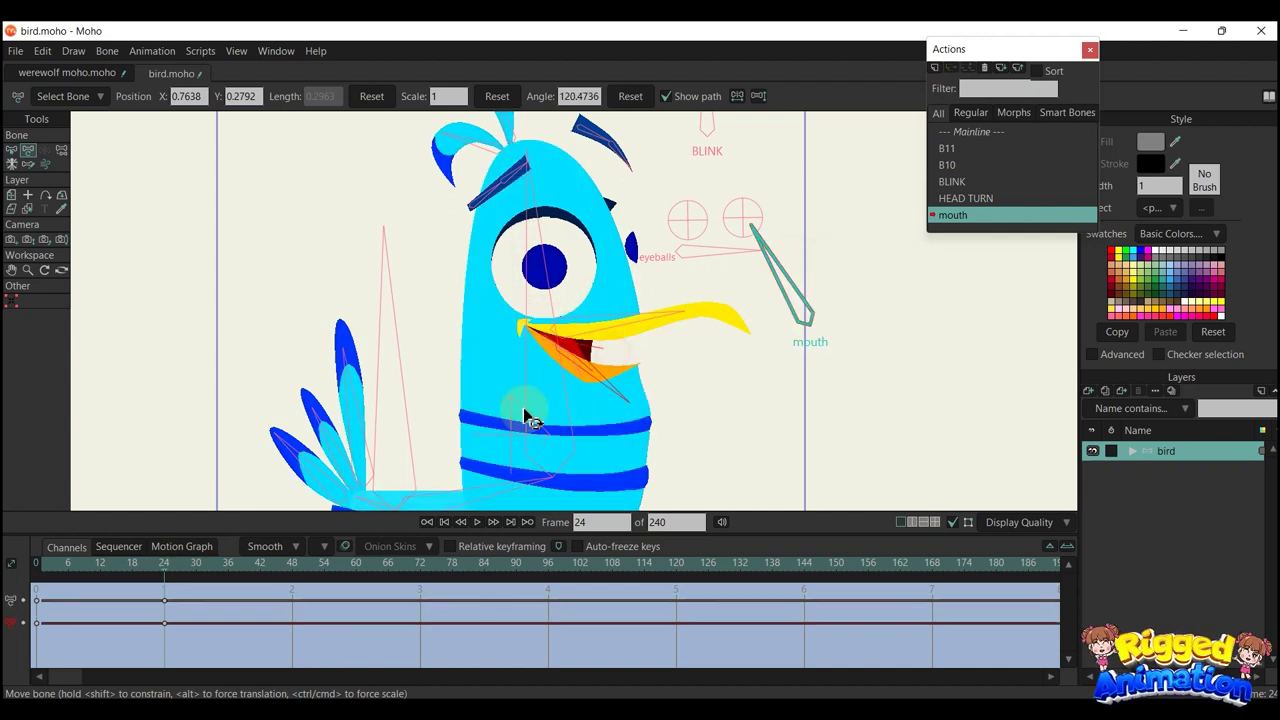
Create the mouth 2 action and, at frame 24, rotate the mouth bone the opposite way with the beak opened wide and its upper part raised
click(975, 131)
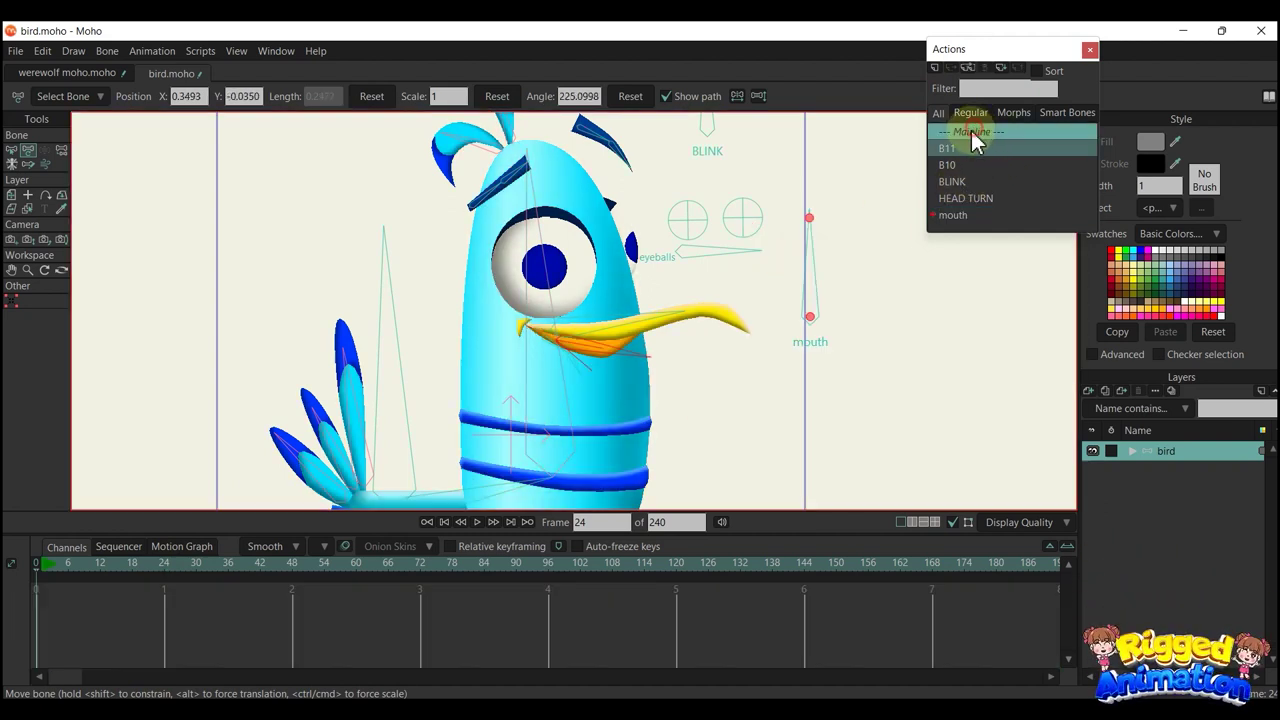
click(940, 64)
click(686, 420)
click(165, 570)
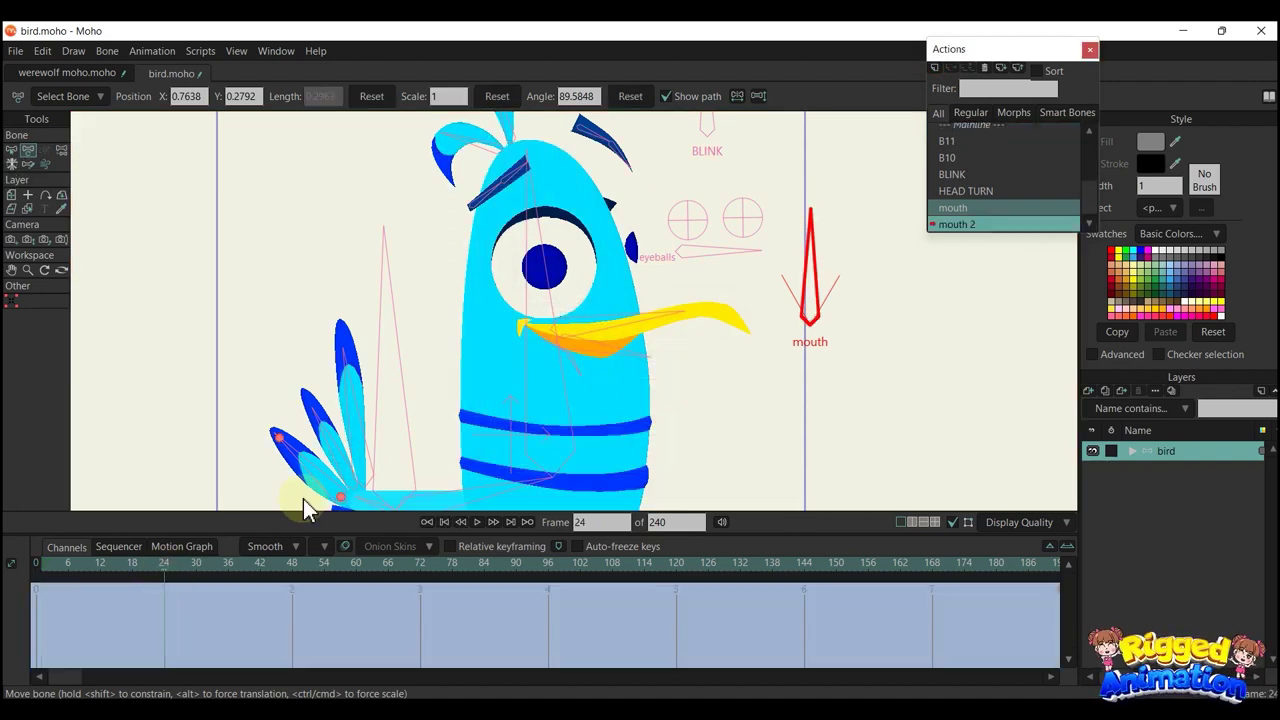
drag(815, 245, 893, 375)
scroll(670, 320, up, 1)
drag(662, 318, 636, 284)
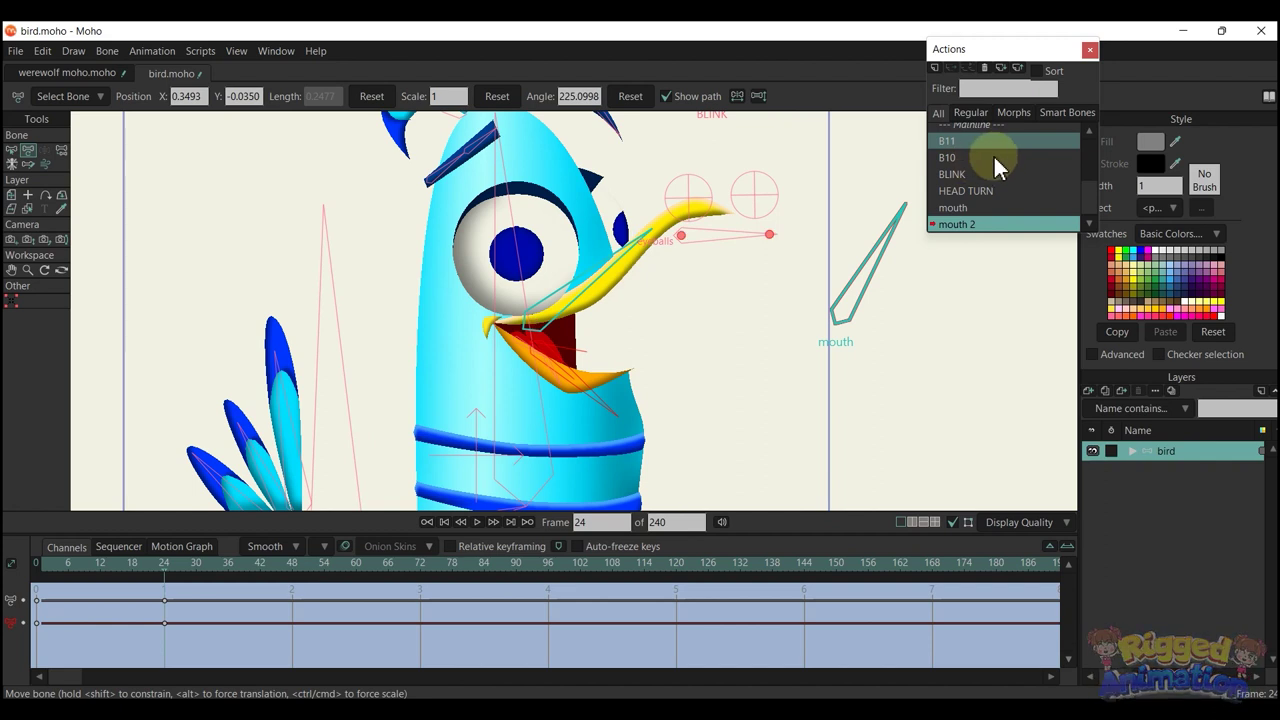
Return to the Mainline and rotate the mouth bone at frame 5 to test the beak movement
scroll(993, 157, up, 1)
double_click(976, 132)
click(62, 570)
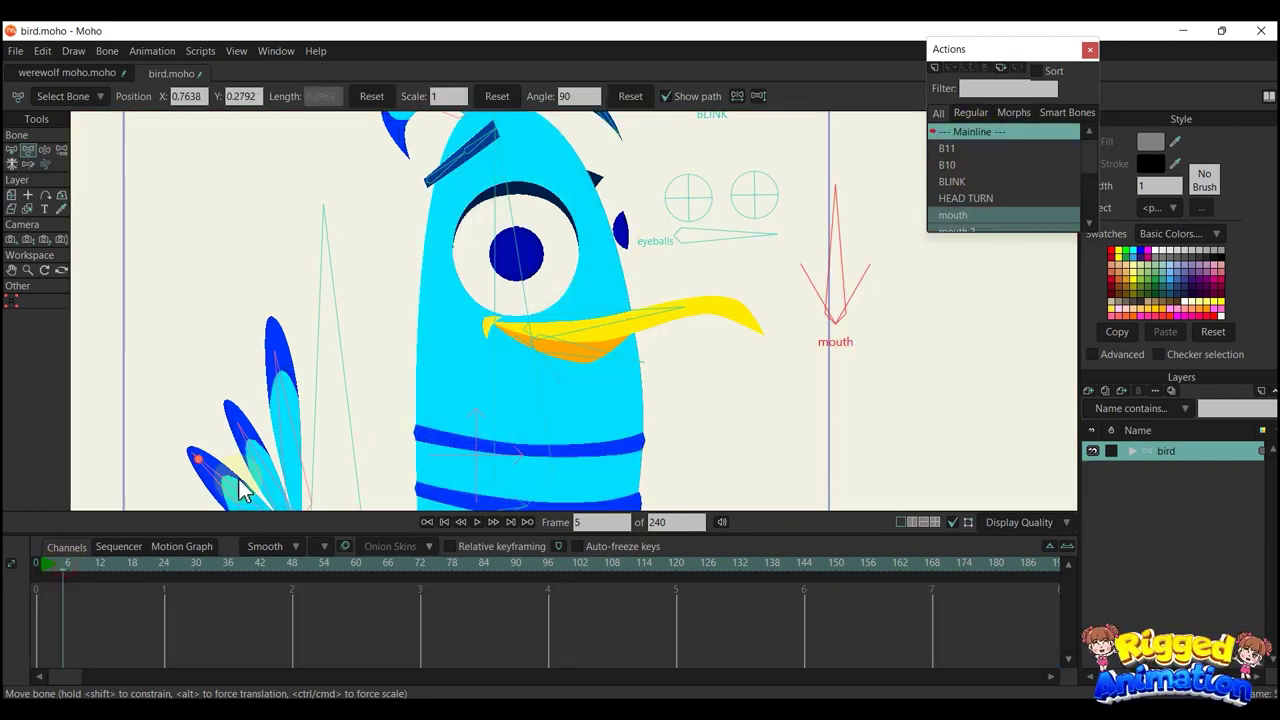
mouse_move(843, 257)
mouse_down()
mouse_move(766, 314)
mouse_move(857, 300)
mouse_move(838, 257)
mouse_up()
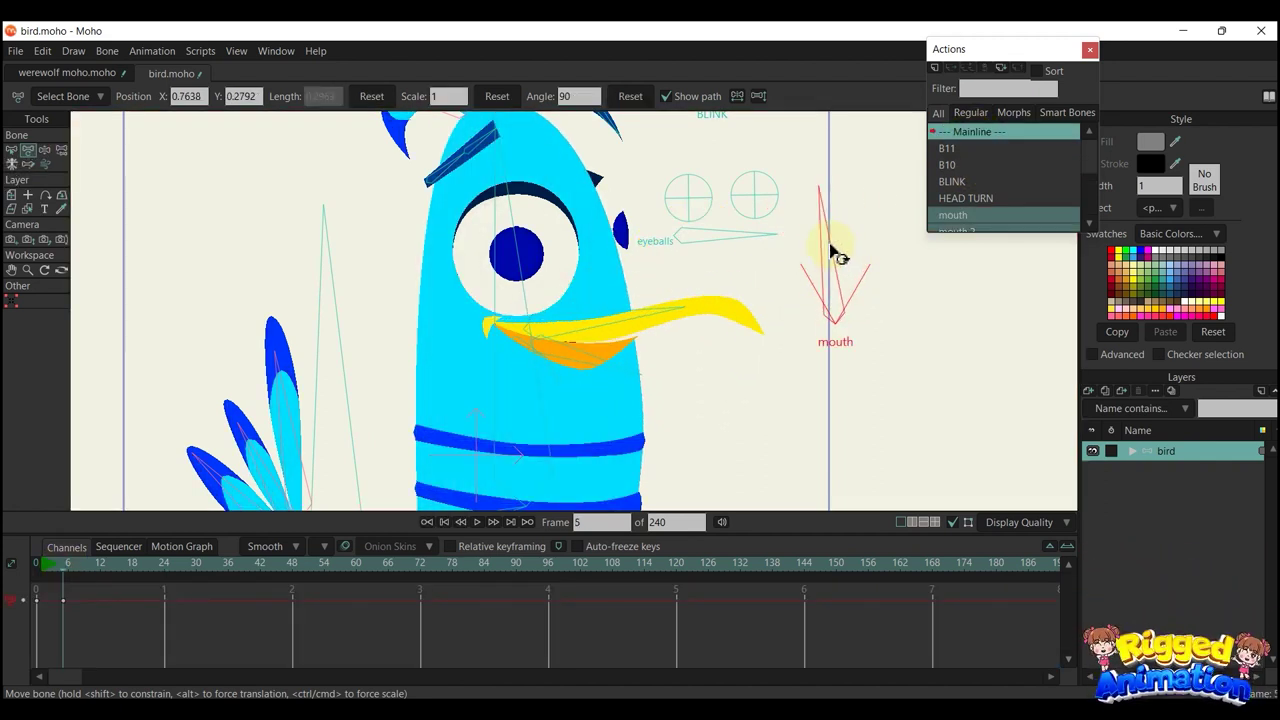
scroll(508, 366, down, 3)
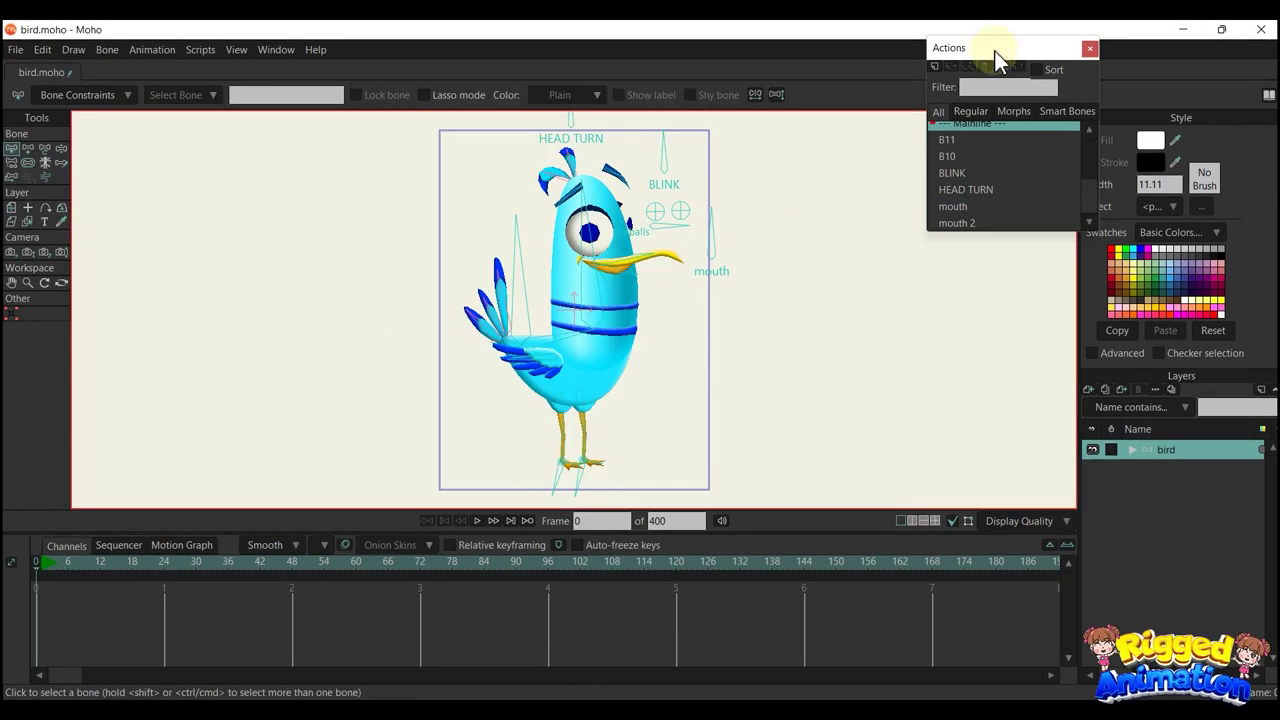
Create an action named walk and freeze the bird's current bone pose with keys at frame 1
click(932, 64)
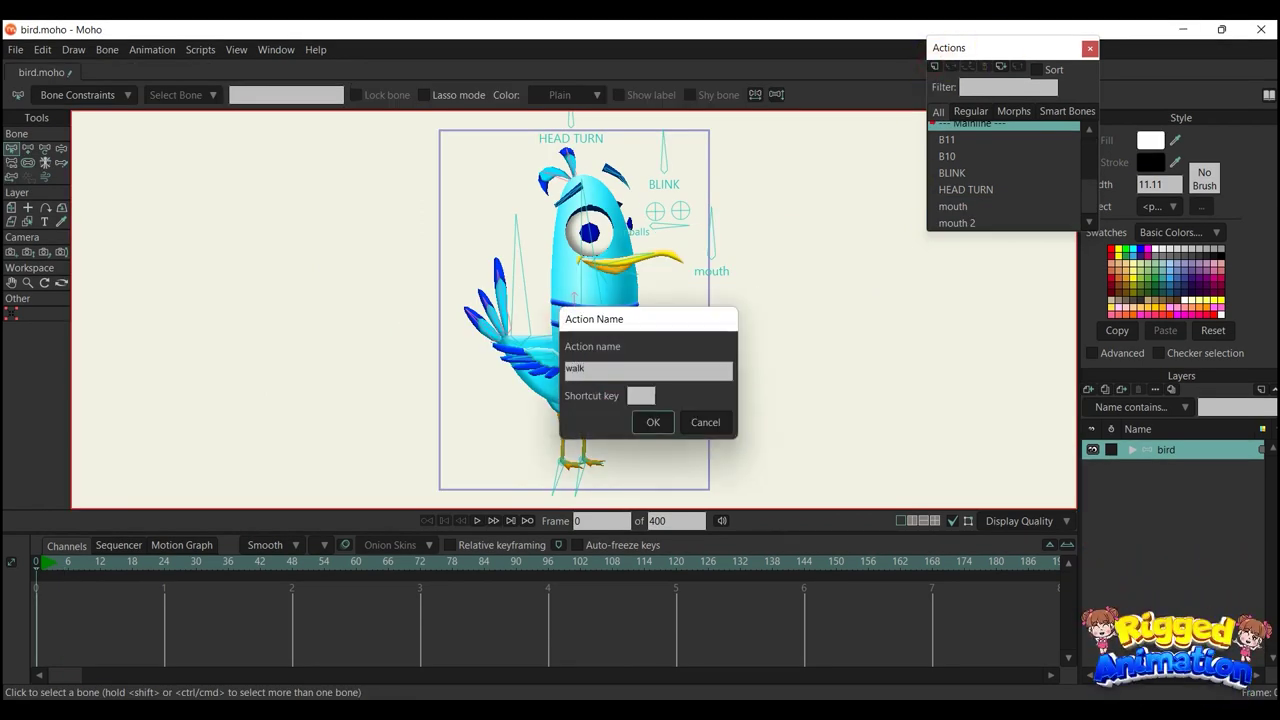
click(653, 422)
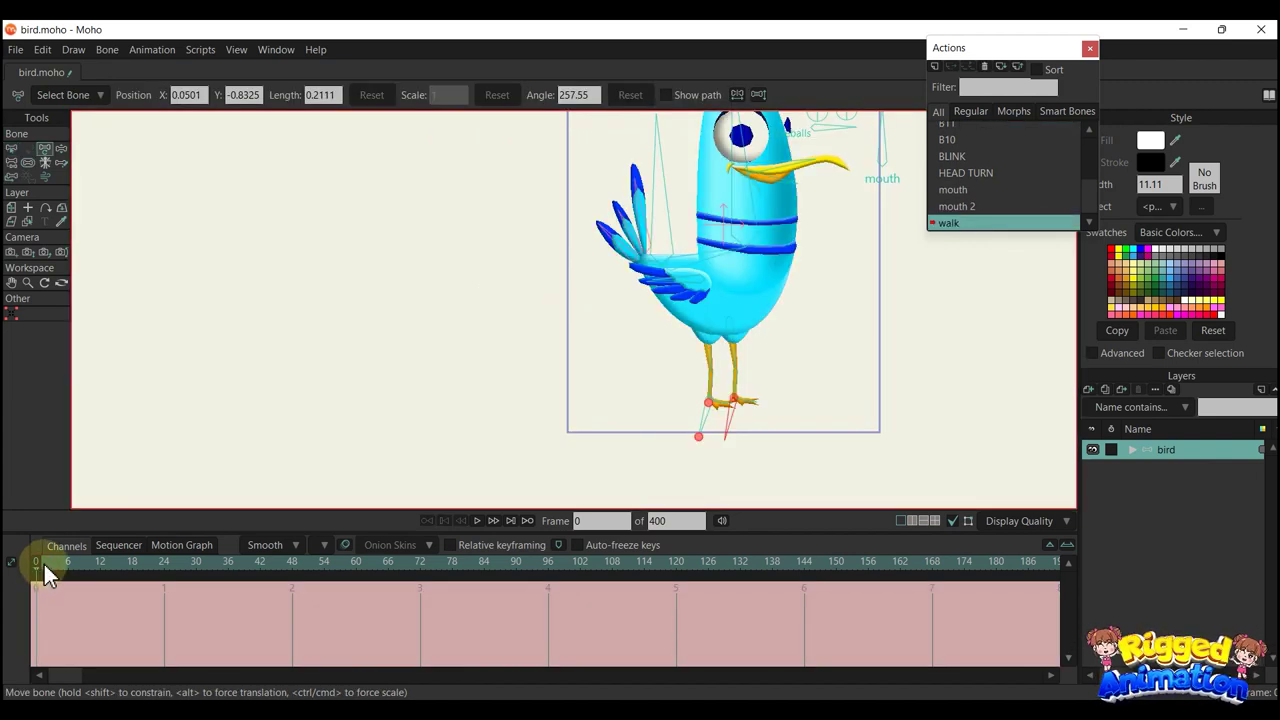
click(43, 563)
key(ctrl+f)
scroll(722, 408, up, 2)
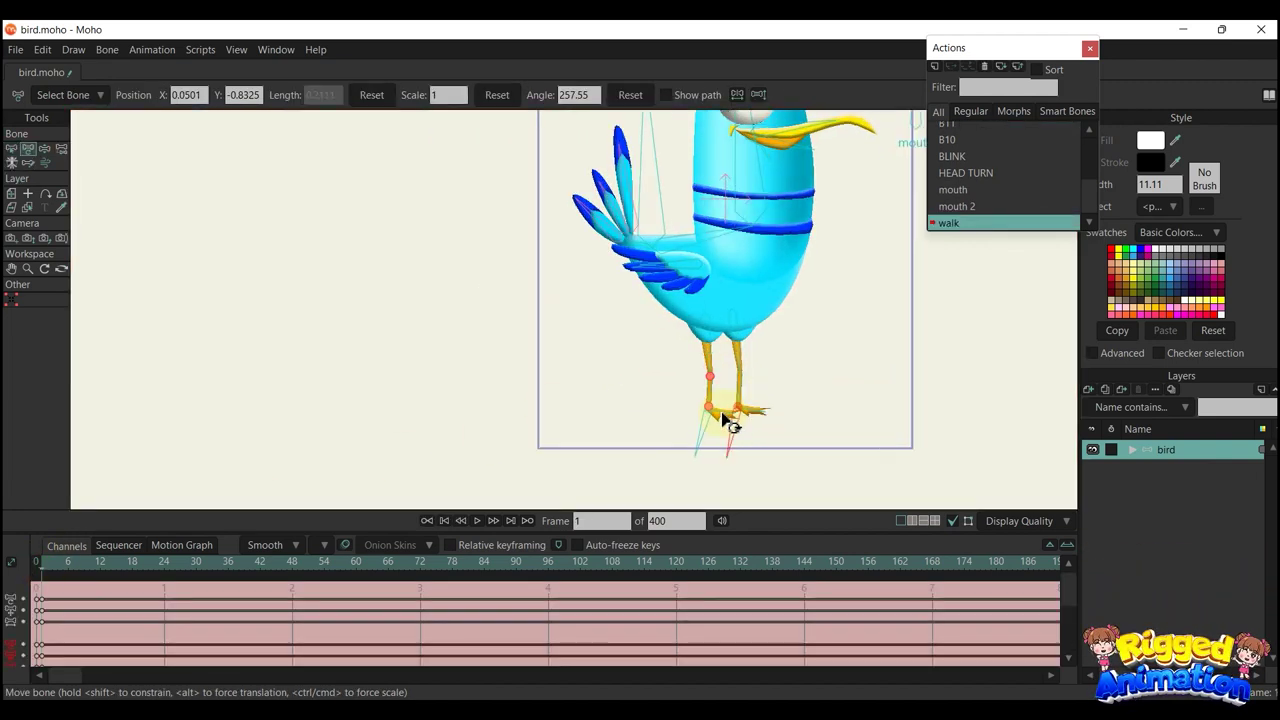
Pose the legs at frame 1 with the rear leg bent backward and raised and the front foot planted slightly forward
scroll(727, 425, up, 2)
scroll(697, 434, up, 1)
drag(677, 431, 649, 412)
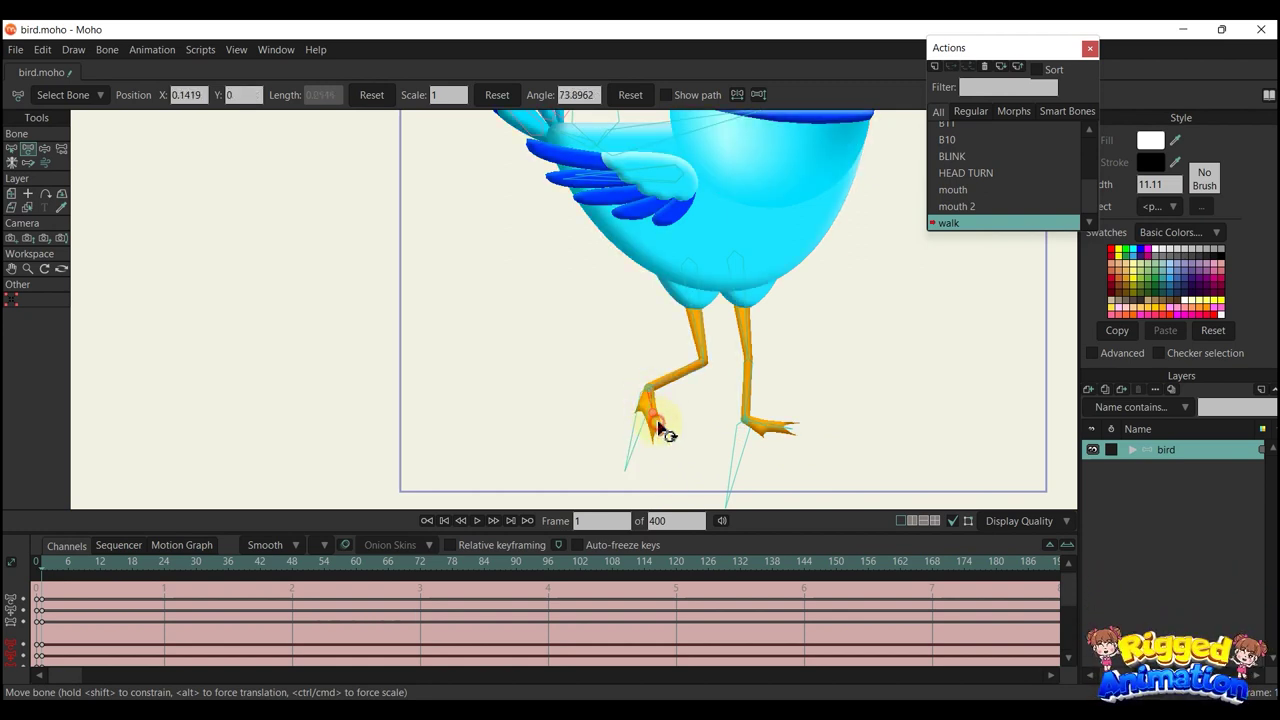
click(793, 429)
mouse_move(793, 429)
mouse_down()
mouse_move(741, 432)
mouse_move(758, 438)
mouse_up()
click(646, 410)
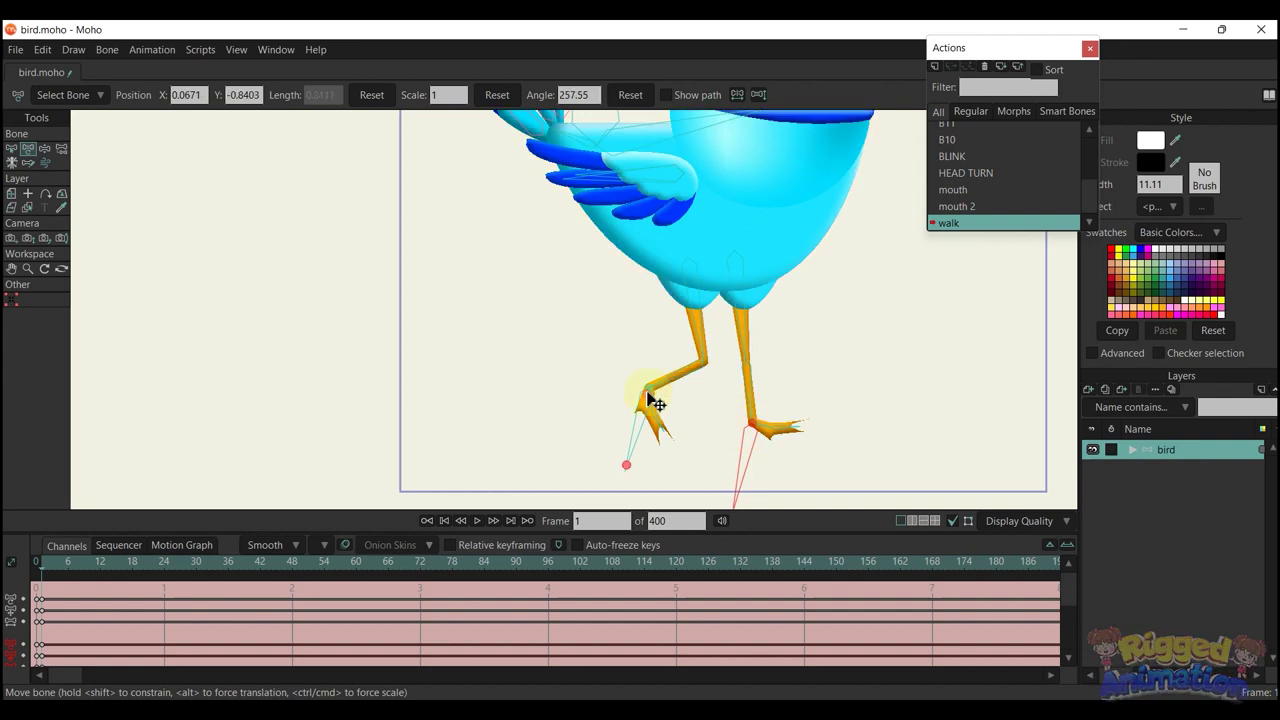
drag(646, 410, 634, 391)
scroll(634, 391, down, 5)
scroll(628, 394, up, 3)
Rotate the raised rear foot at frame 1 so its toes point more sharply downward
click(98, 565)
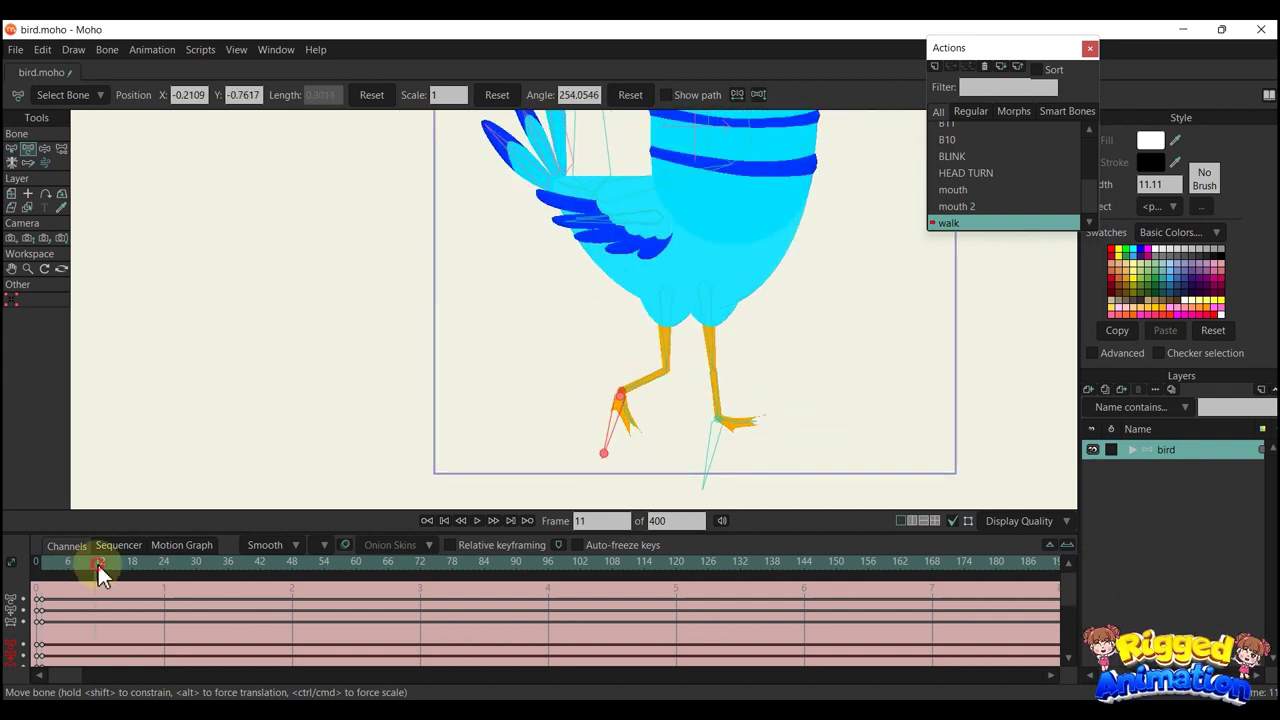
click(40, 567)
scroll(602, 418, up, 3)
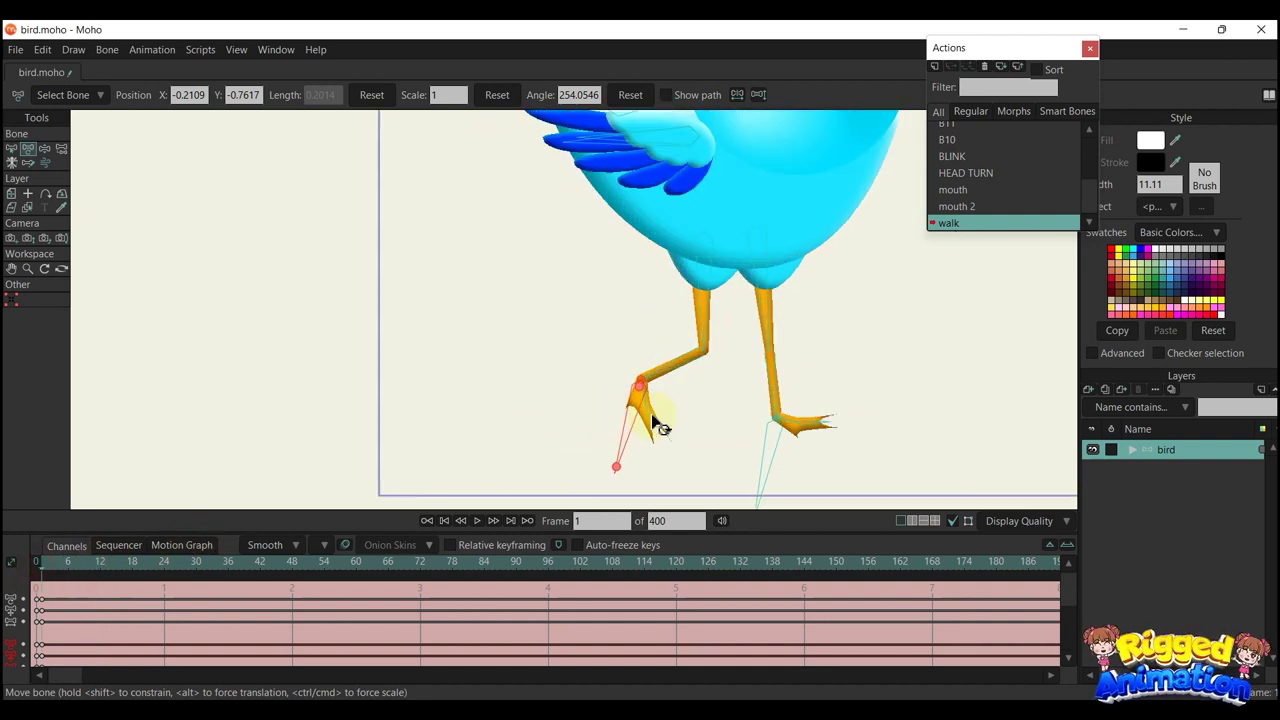
scroll(652, 420, up, 3)
drag(675, 425, 664, 430)
scroll(611, 418, down, 6)
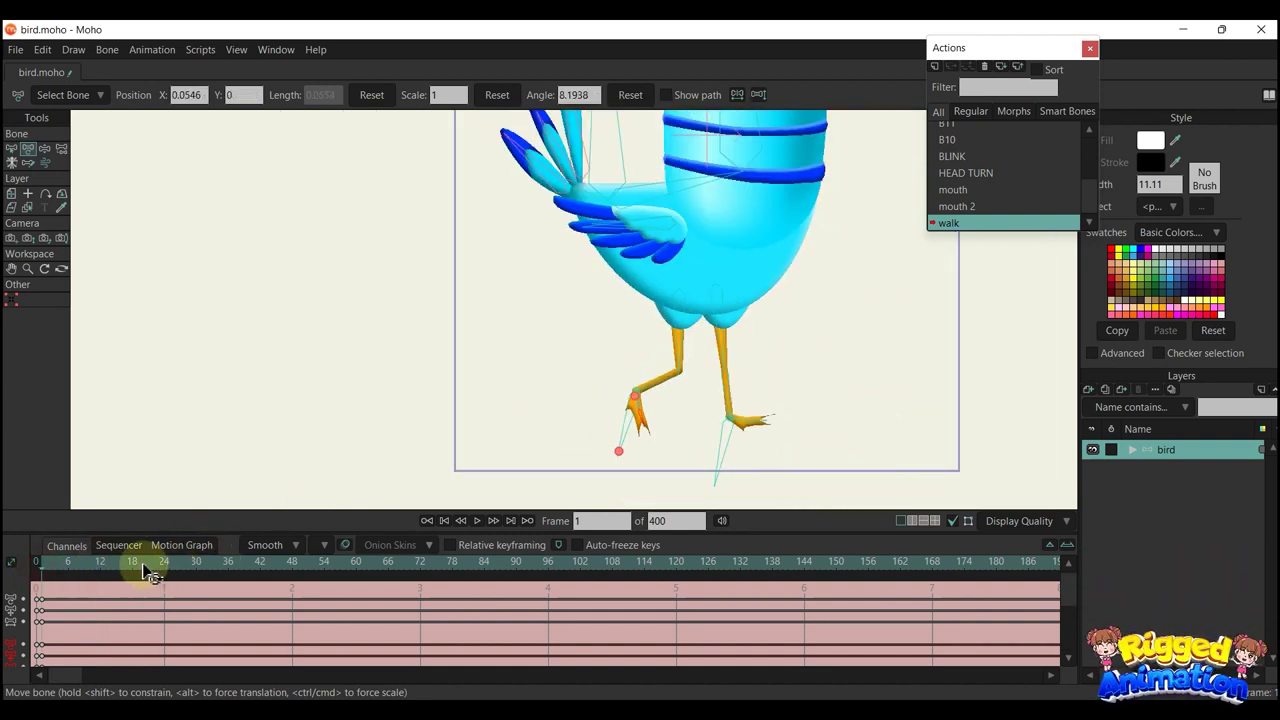
Freeze the bird's current bone pose with keys at frames 12 and 24
click(101, 566)
click(164, 571)
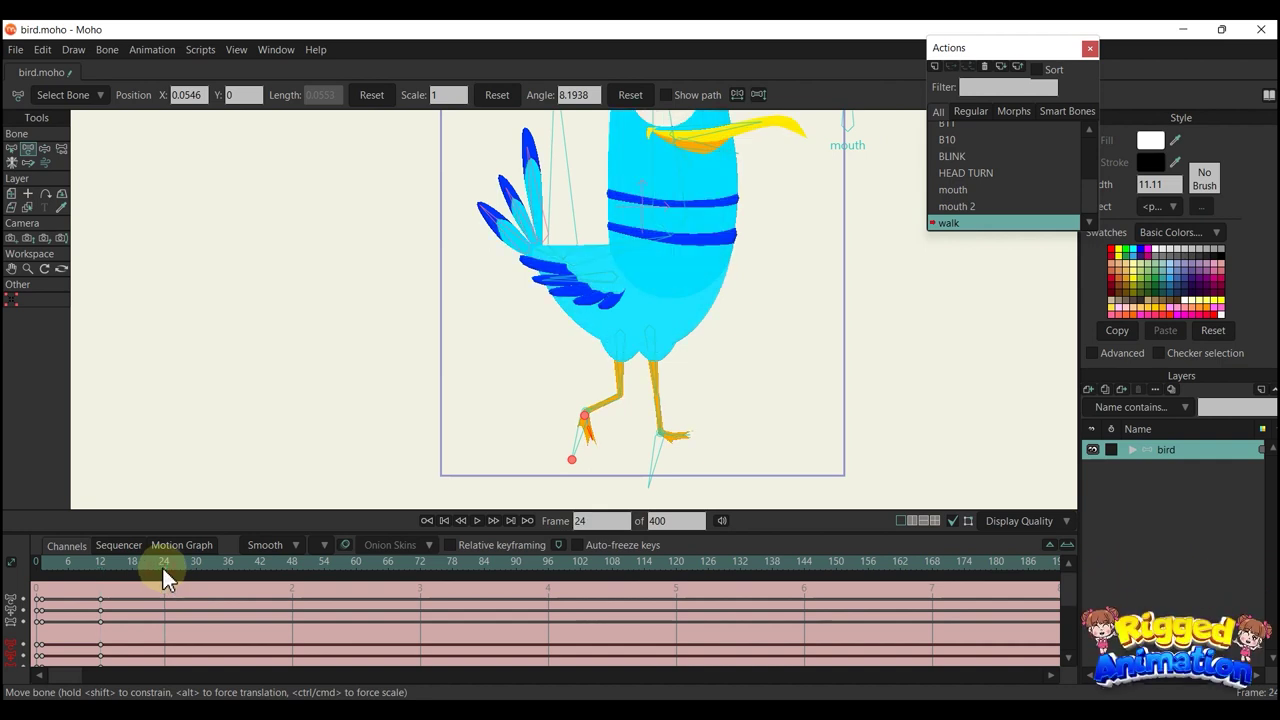
key(ctrl+f)
Swap the legs' positions at frame 12, one foot planted forward and the other bent backward, and rotate both feet to match
click(101, 562)
drag(508, 443, 588, 397)
scroll(623, 371, up, 2)
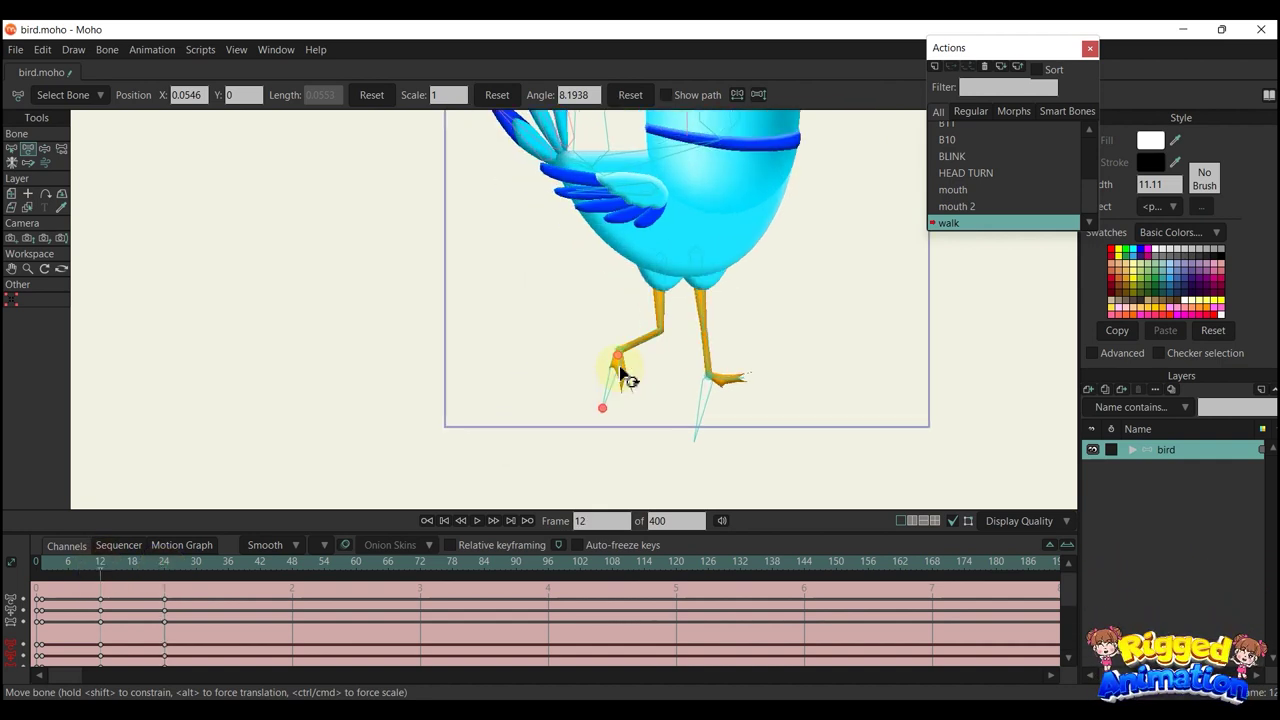
scroll(623, 357, up, 1)
drag(672, 383, 625, 340)
scroll(745, 395, up, 1)
click(620, 350)
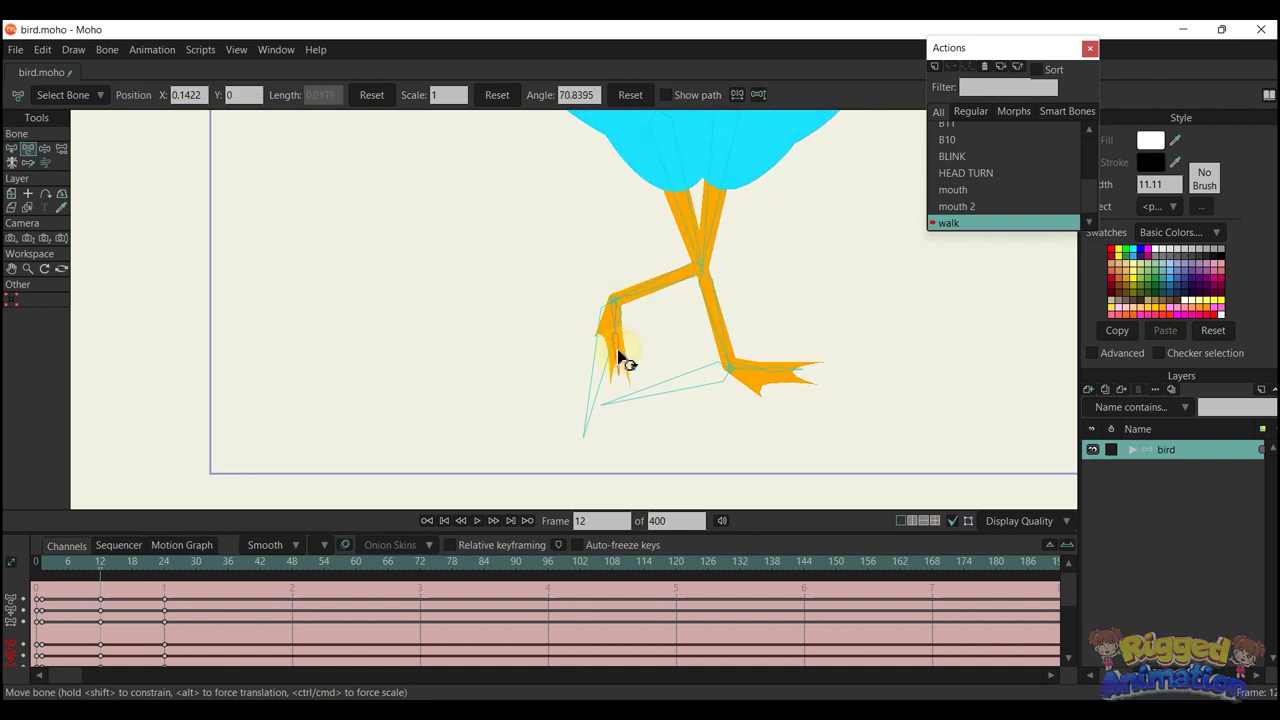
click(778, 380)
scroll(737, 337, down, 4)
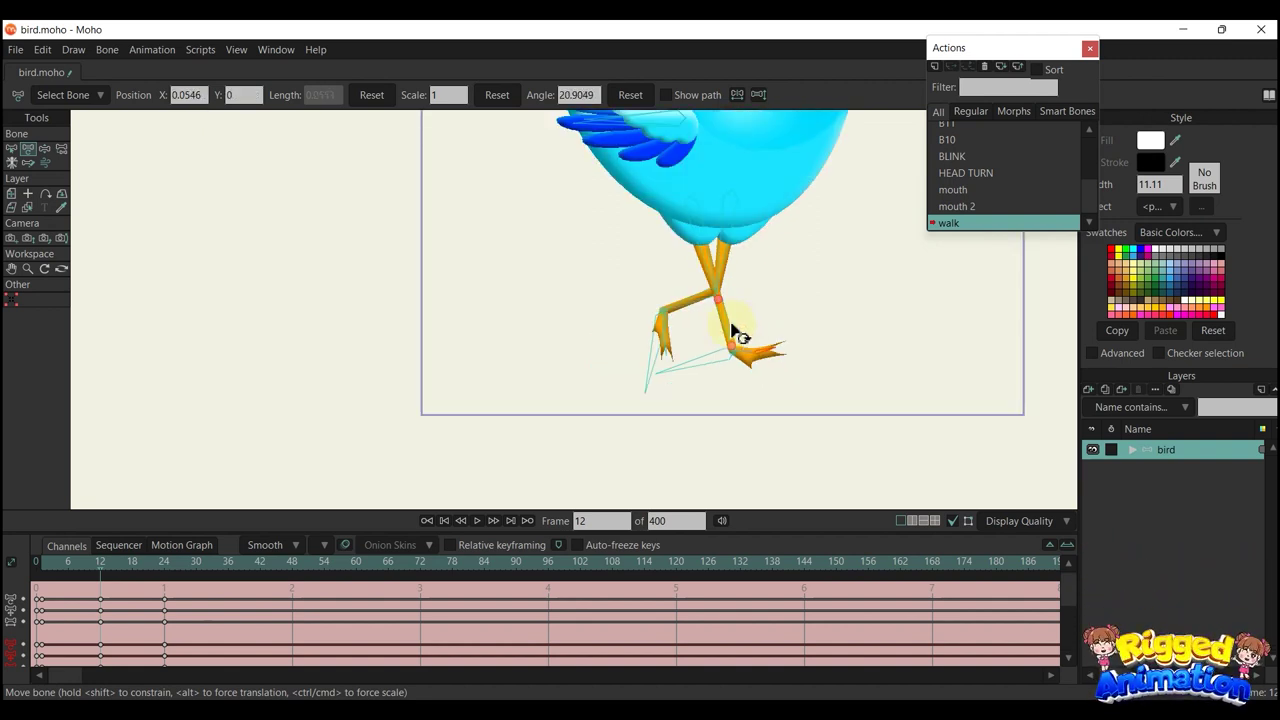
Refine the frame 12 pose by adjusting the raised back foot and moving the planted foot's target bone slightly backward
click(643, 380)
scroll(645, 380, up, 1)
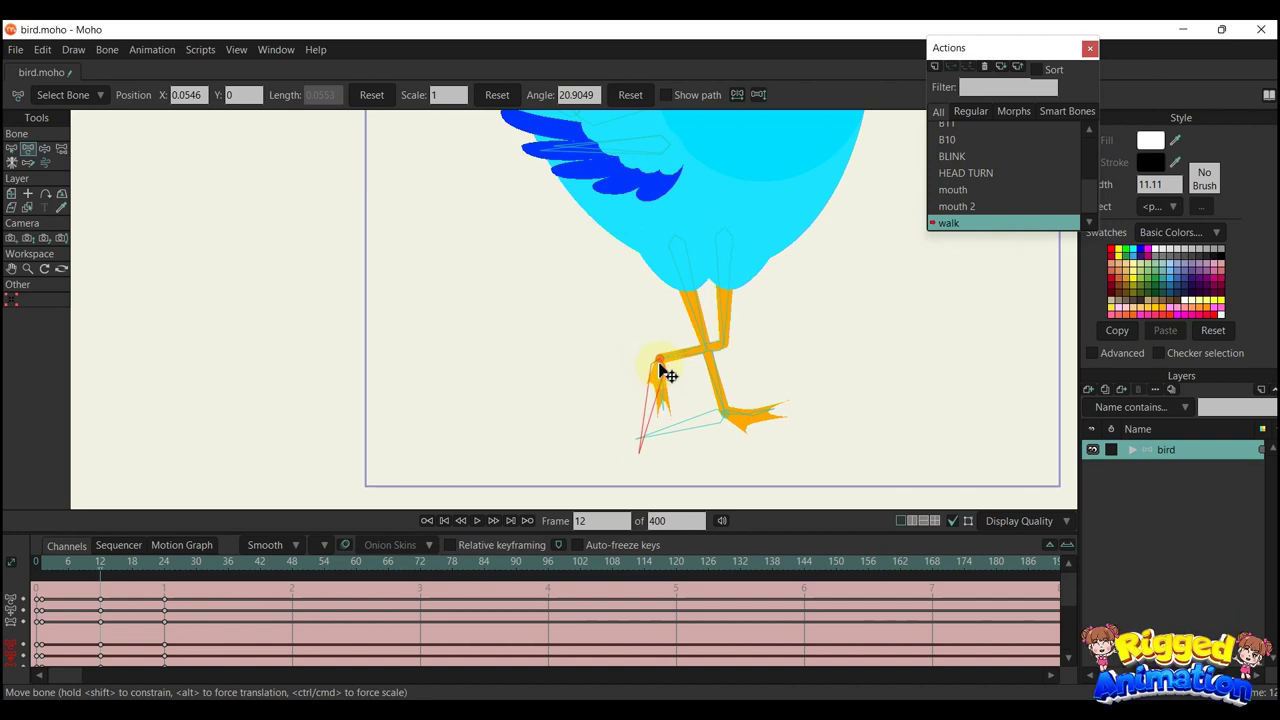
click(736, 415)
drag(727, 425, 706, 426)
scroll(706, 426, down, 2)
scroll(713, 416, down, 1)
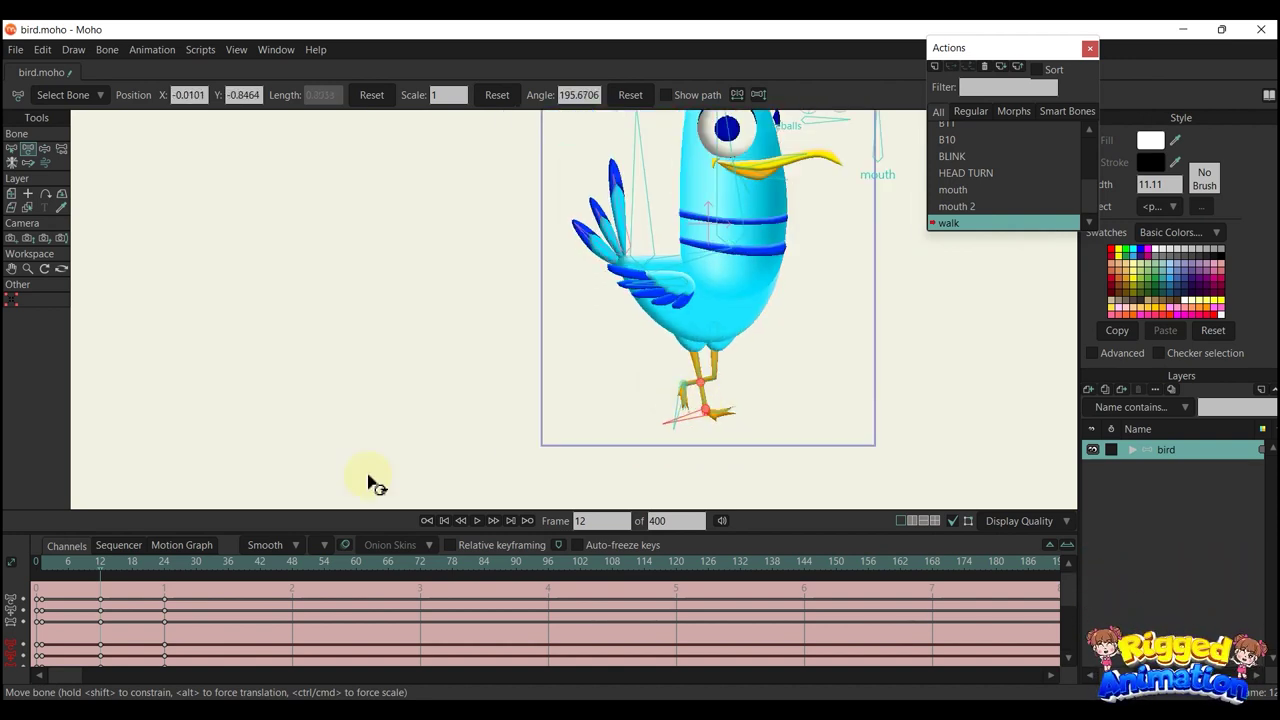
Lift the passing foot's target bone at frame 6 to about X -0.0978, Y -0.6980
drag(70, 573, 42, 598)
scroll(603, 423, up, 3)
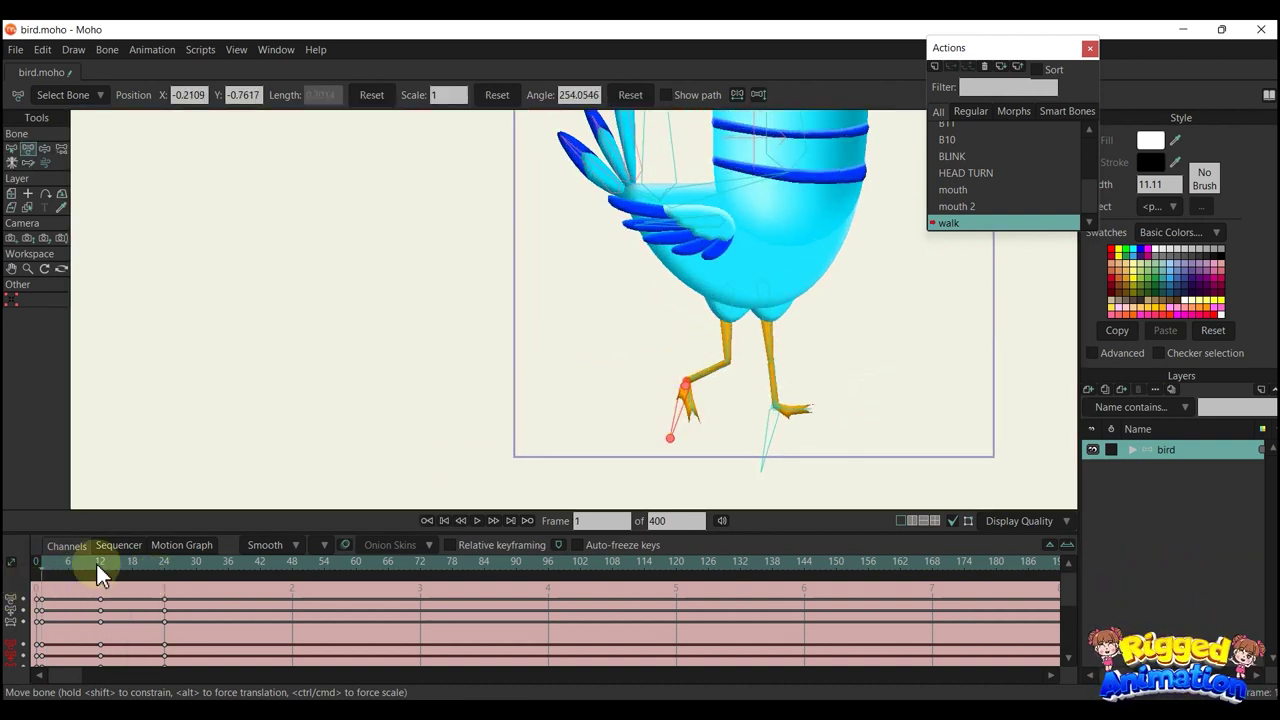
click(68, 562)
scroll(703, 410, up, 1)
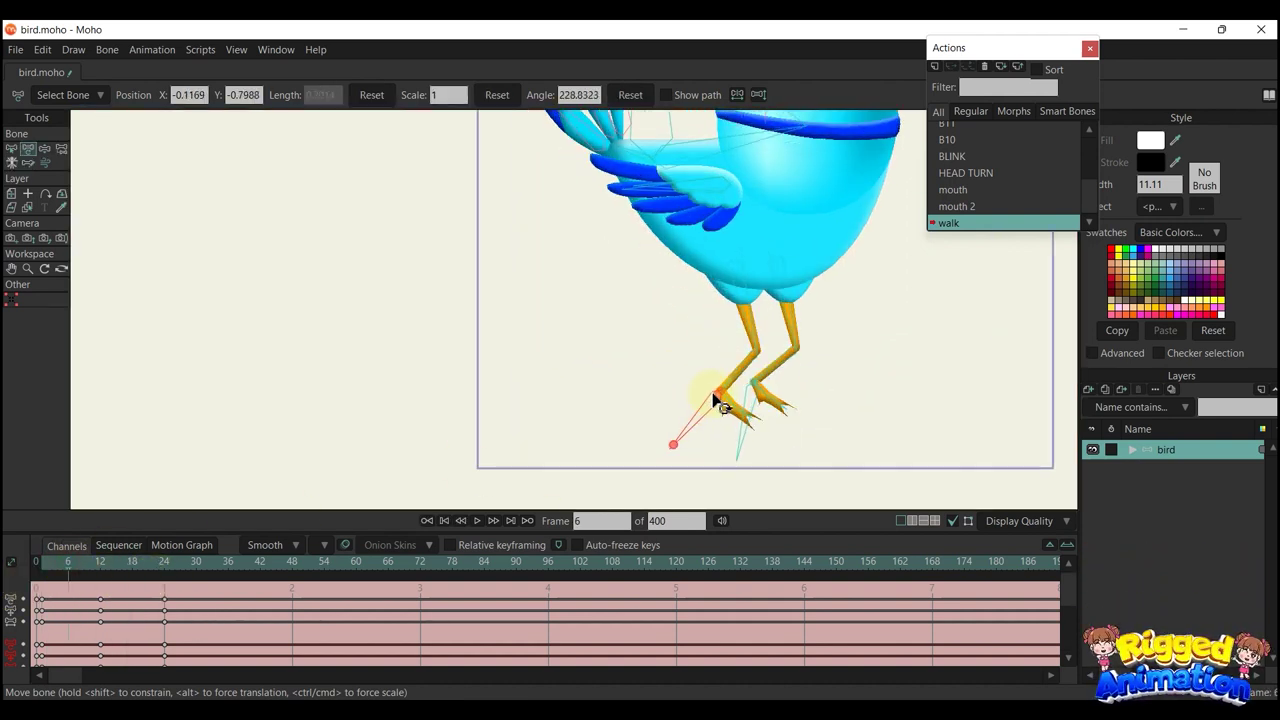
drag(717, 396, 727, 354)
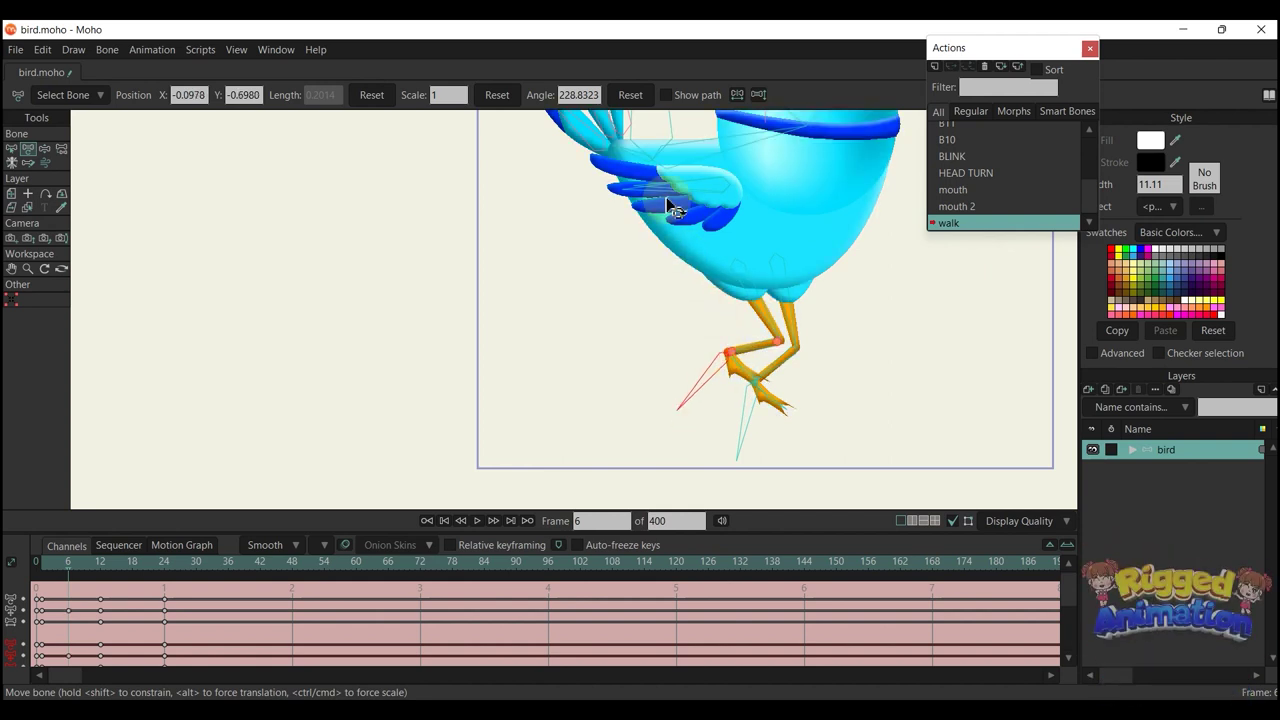
Raise the bird's body with its body bone at frame 6 and copy that key to frame 18
drag(663, 172, 668, 286)
drag(658, 238, 665, 207)
scroll(762, 329, down, 3)
drag(59, 643, 69, 665)
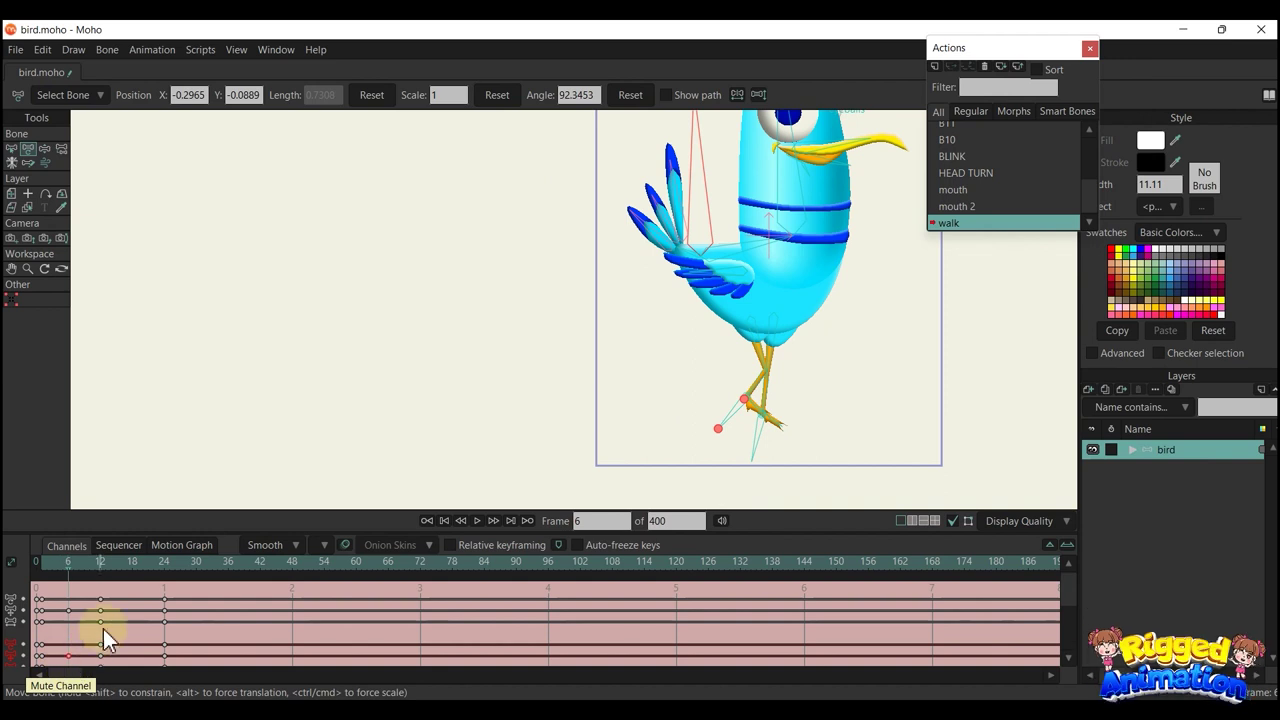
click(132, 563)
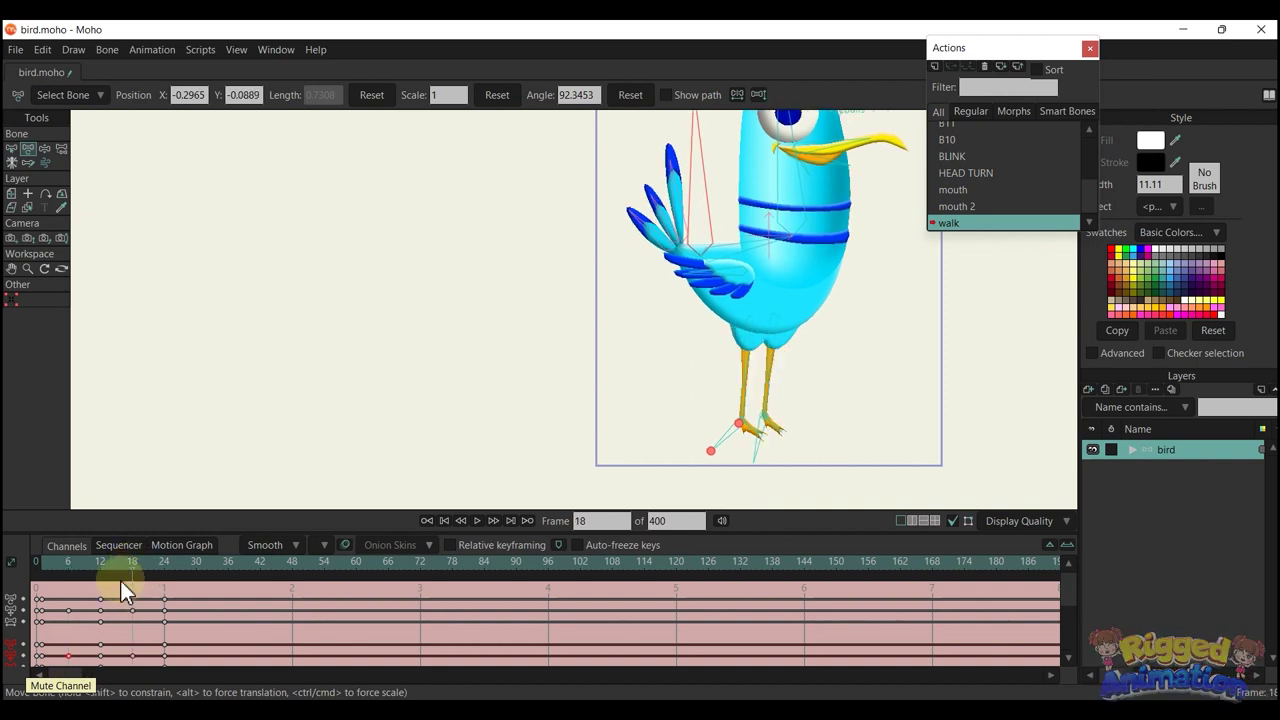
Move the lifted foot at frame 6 to about X -0.0685, Y -0.6463 and rotate both feet, the planted one to about 74.65 degrees
click(67, 563)
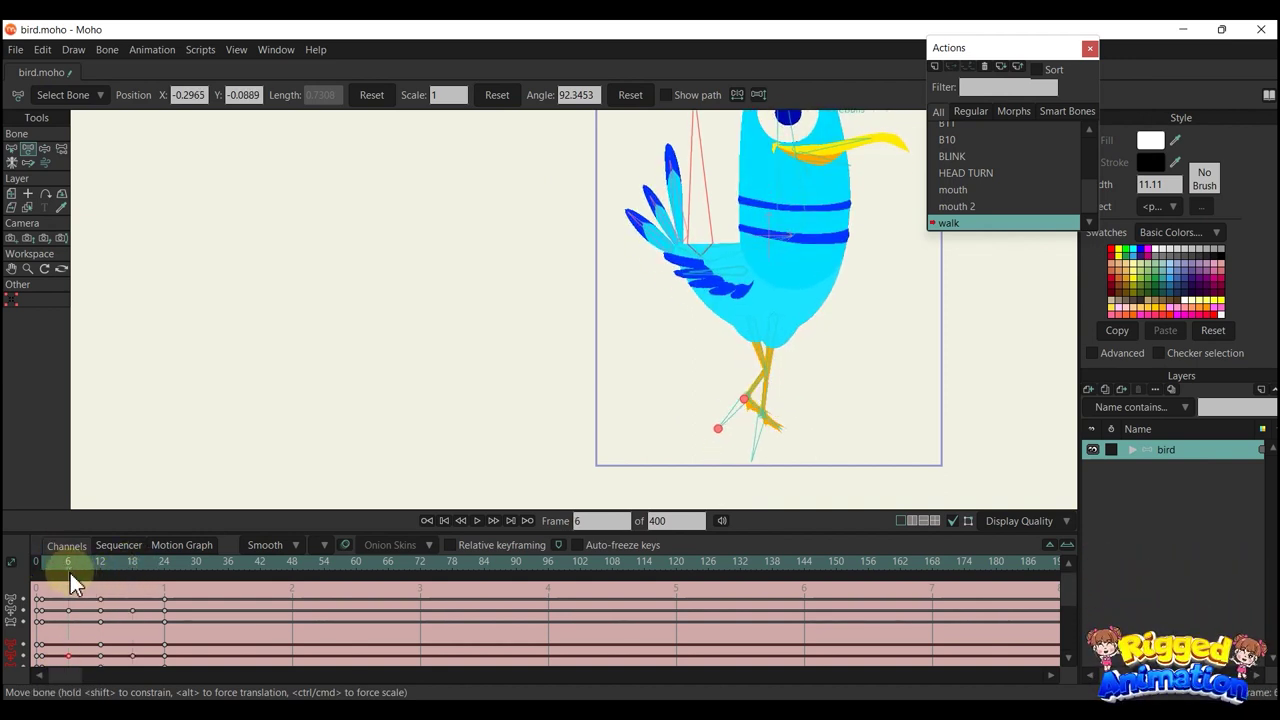
scroll(735, 405, up, 2)
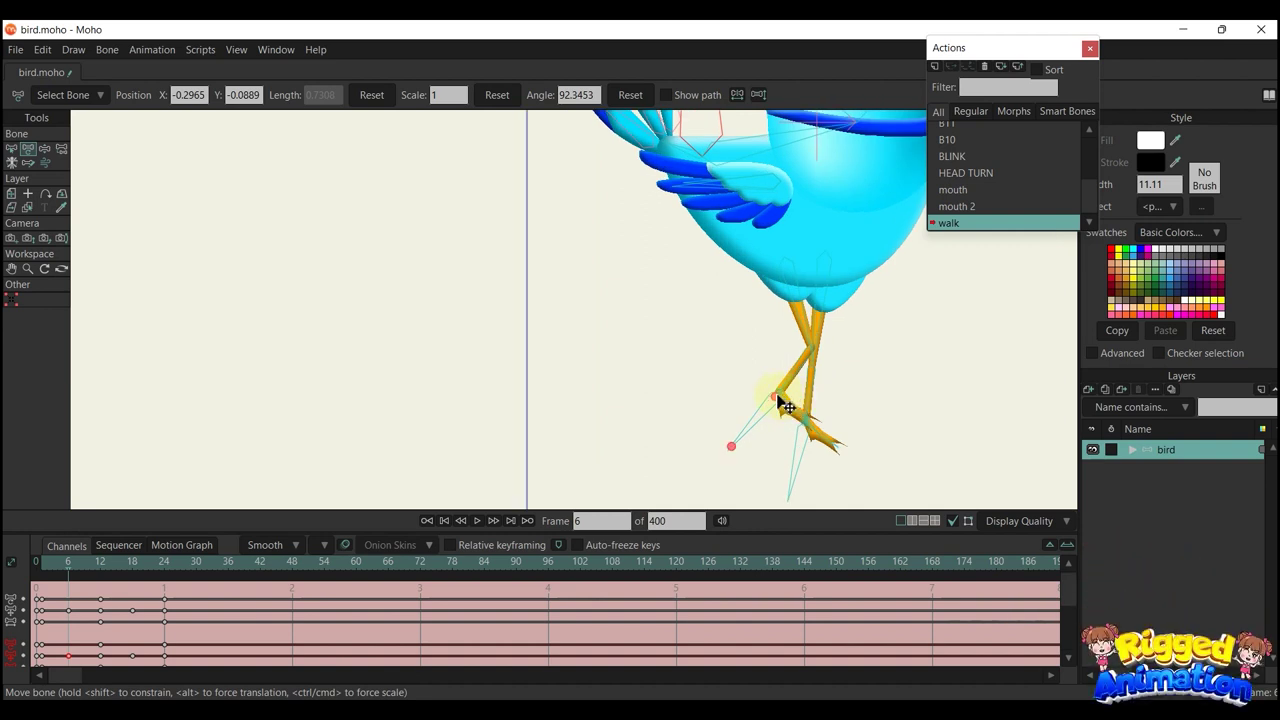
mouse_move(786, 405)
mouse_down()
mouse_move(789, 380)
mouse_move(806, 390)
mouse_up()
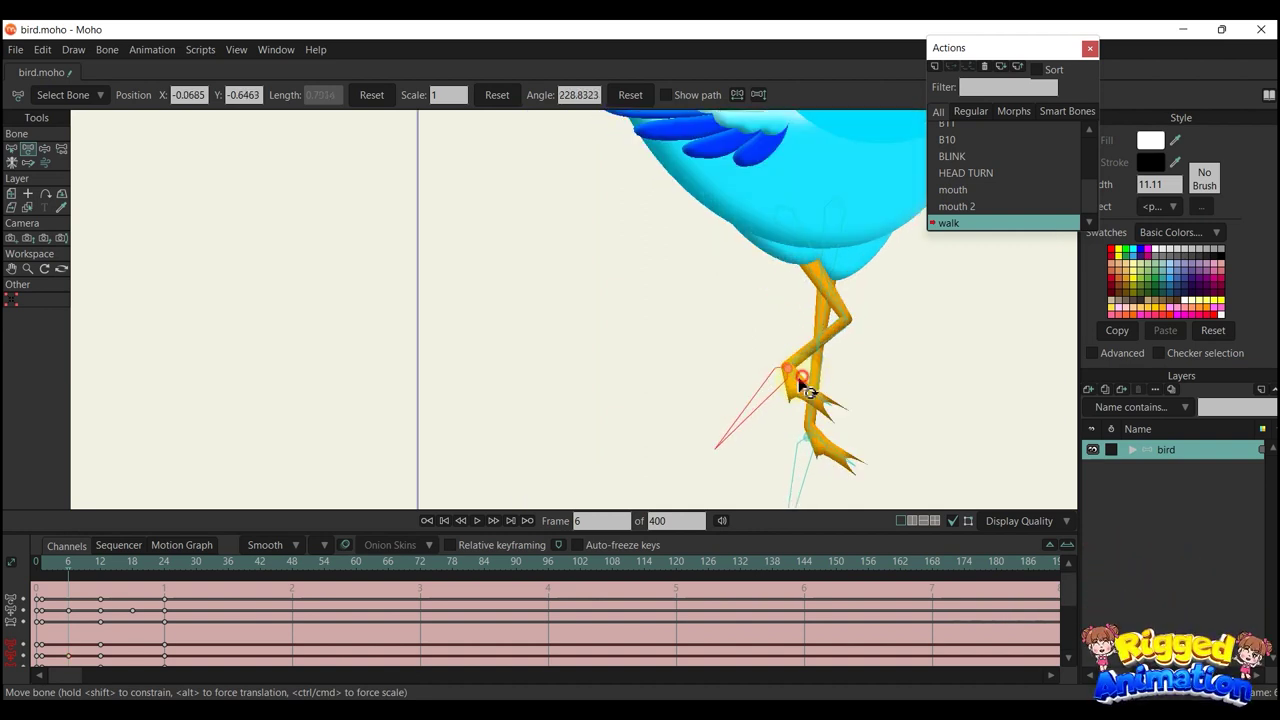
click(836, 450)
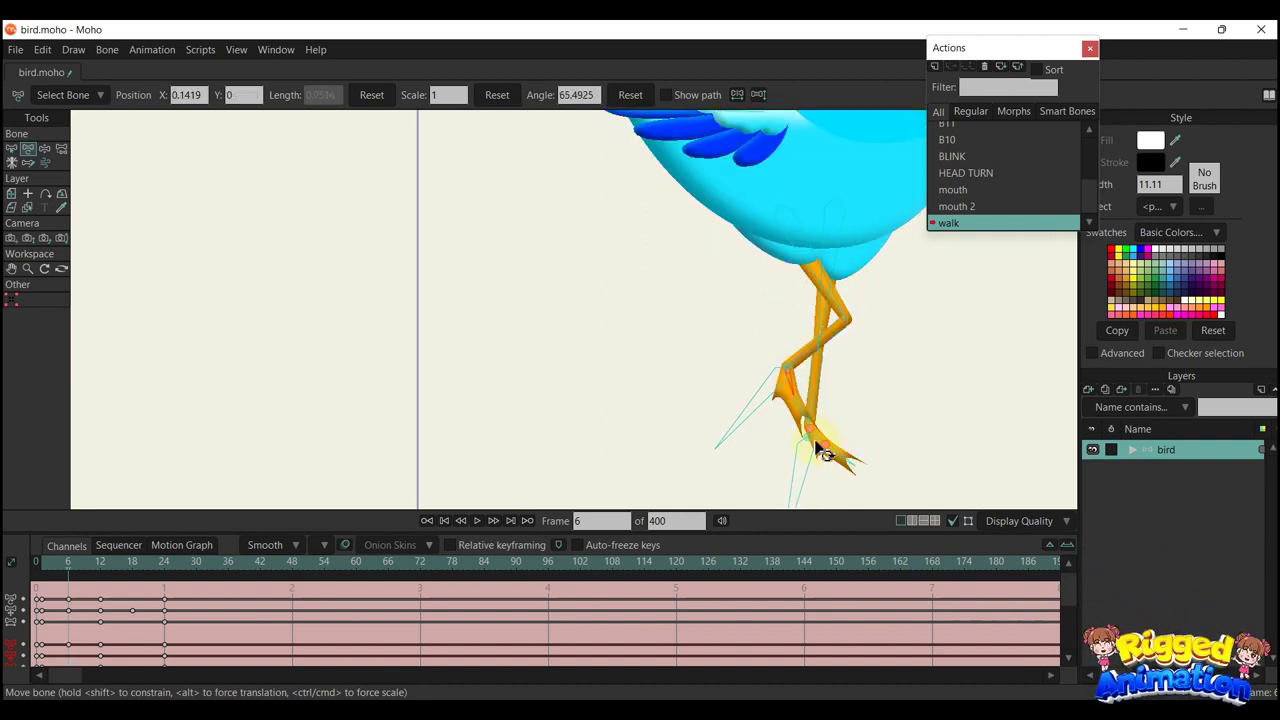
mouse_move(808, 446)
mouse_down()
mouse_move(797, 457)
mouse_move(826, 462)
mouse_move(832, 443)
mouse_move(812, 445)
mouse_up()
click(834, 442)
scroll(829, 434, down, 5)
scroll(800, 455, up, 2)
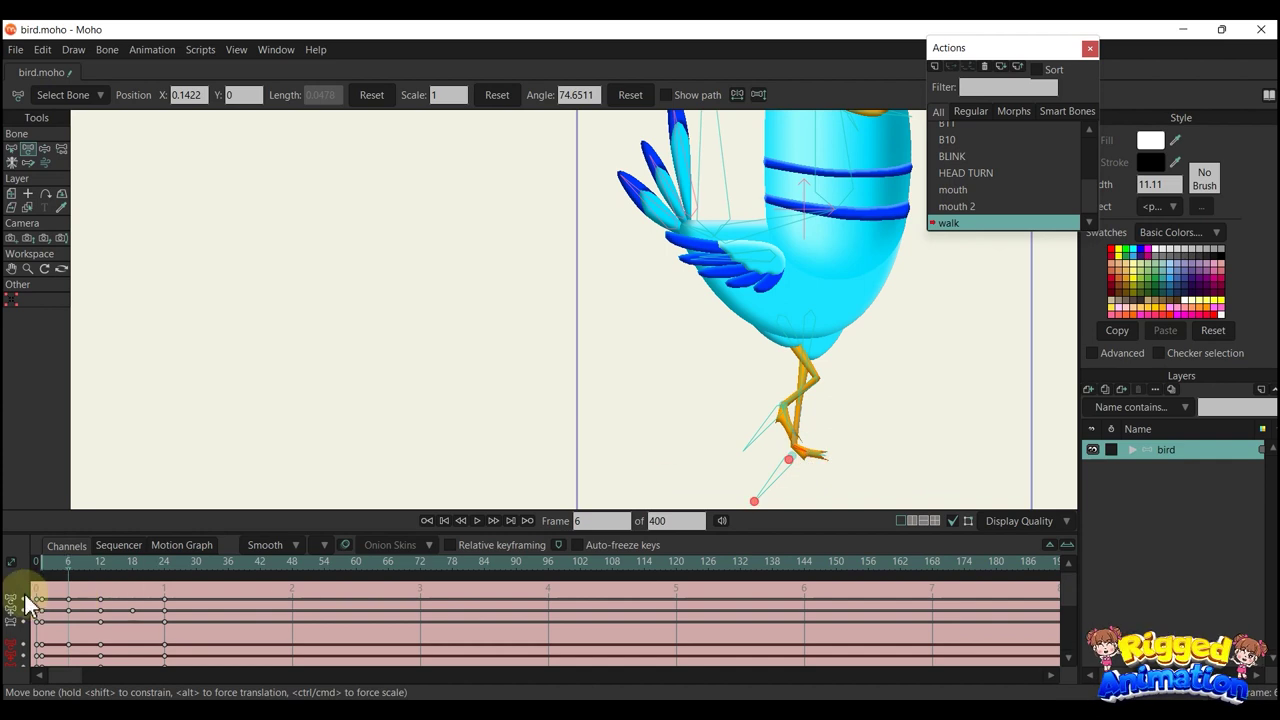
Check the motion from frame 1 to 6 and adjust the planted foot's target bone at frame 6
drag(39, 573, 66, 582)
scroll(740, 475, up, 2)
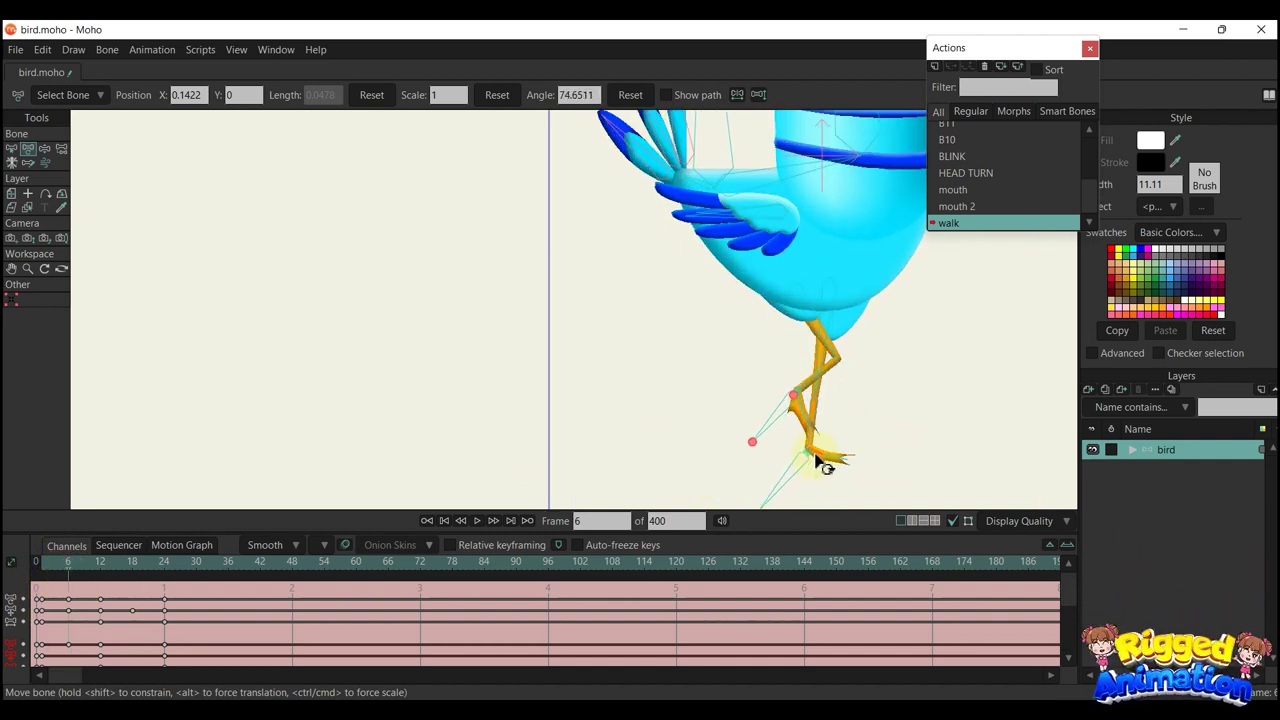
click(803, 459)
scroll(802, 459, down, 2)
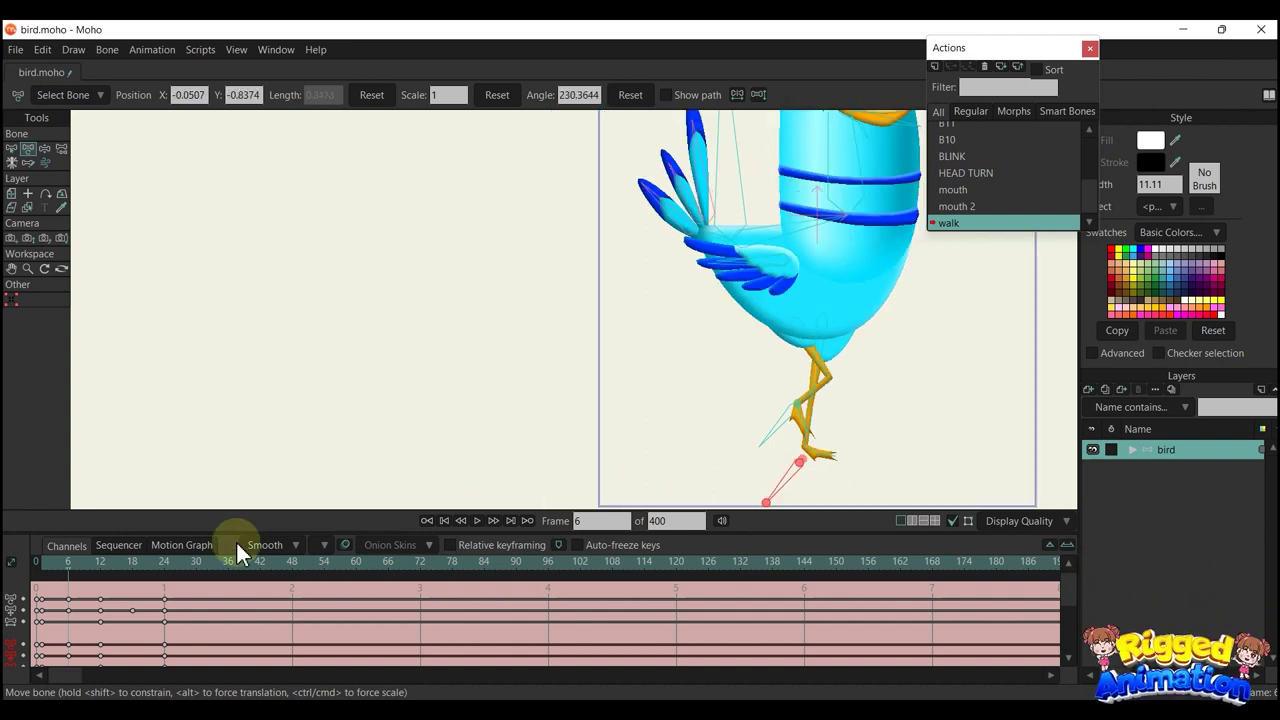
Raise the other foot at frame 18 into its passing position and rotate the feet to fit the step
drag(59, 563, 100, 575)
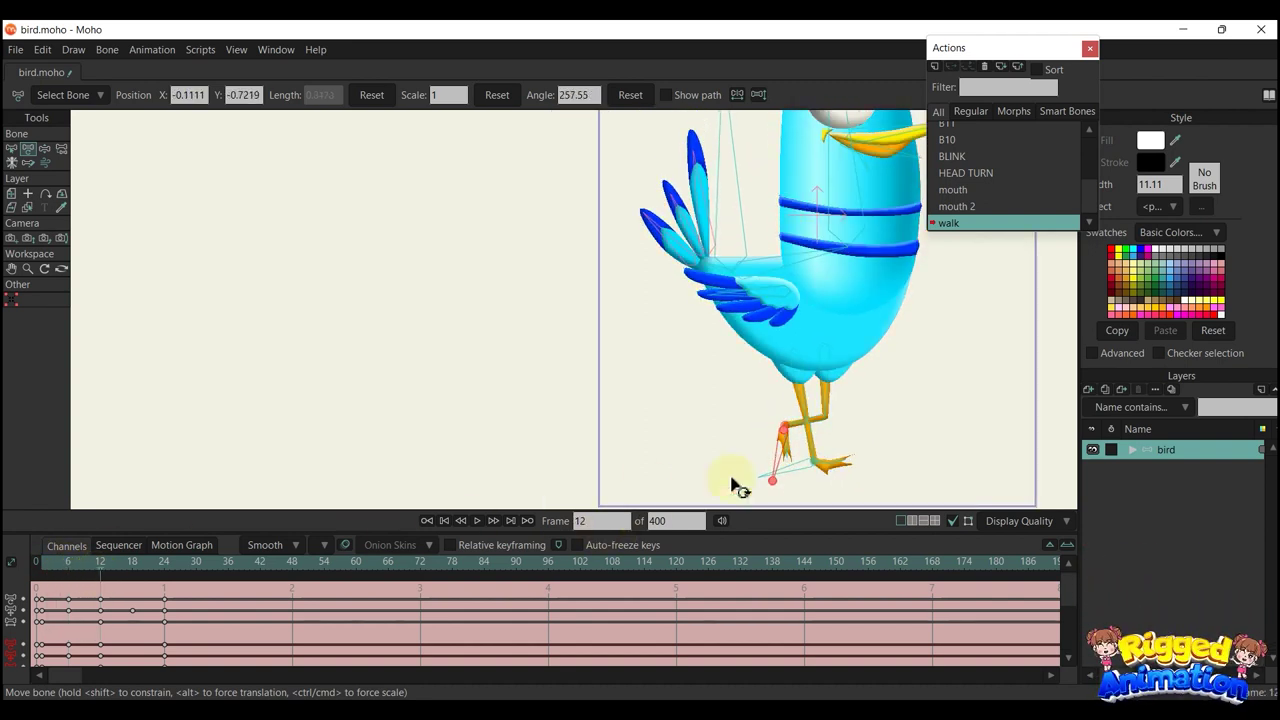
click(129, 567)
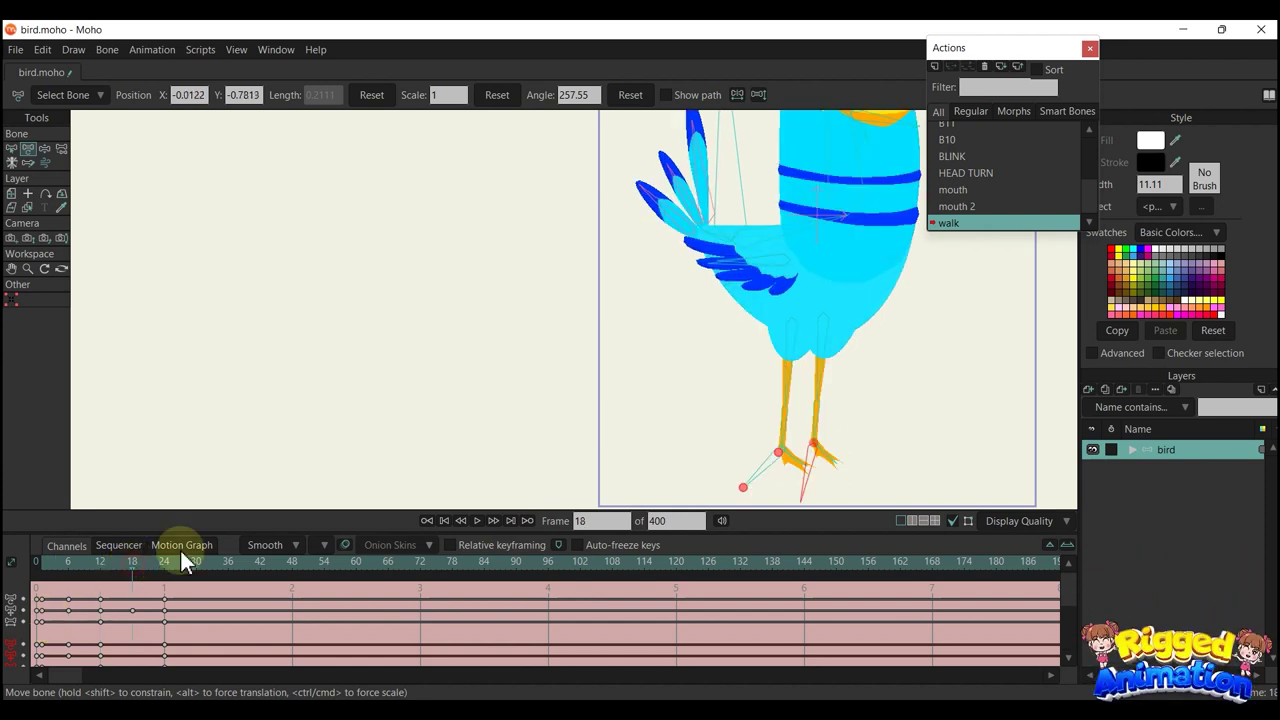
mouse_move(815, 455)
mouse_down()
mouse_move(800, 405)
mouse_move(791, 427)
mouse_up()
scroll(791, 430, down, 2)
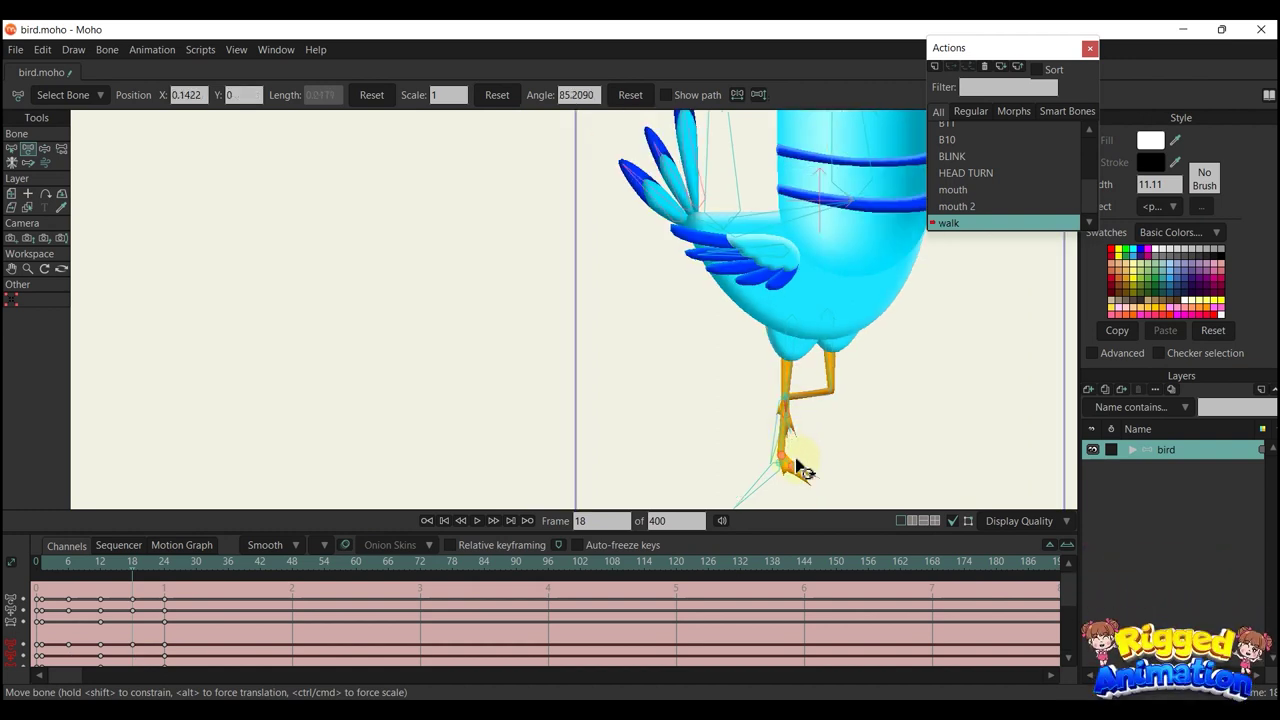
mouse_move(815, 476)
mouse_down()
mouse_move(736, 467)
mouse_move(766, 466)
mouse_move(782, 490)
mouse_up()
Set all frame 24 keys to Cycle interpolation, looping back to absolute frame 2
click(98, 568)
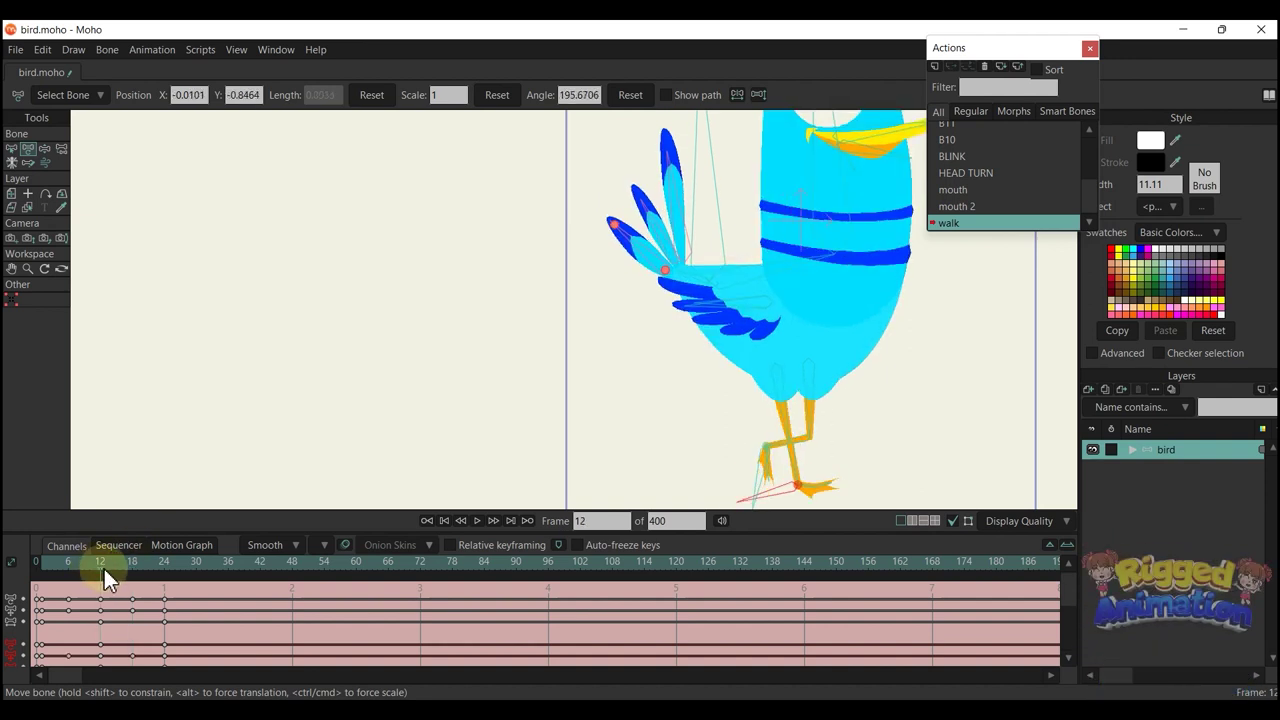
drag(100, 568, 165, 583)
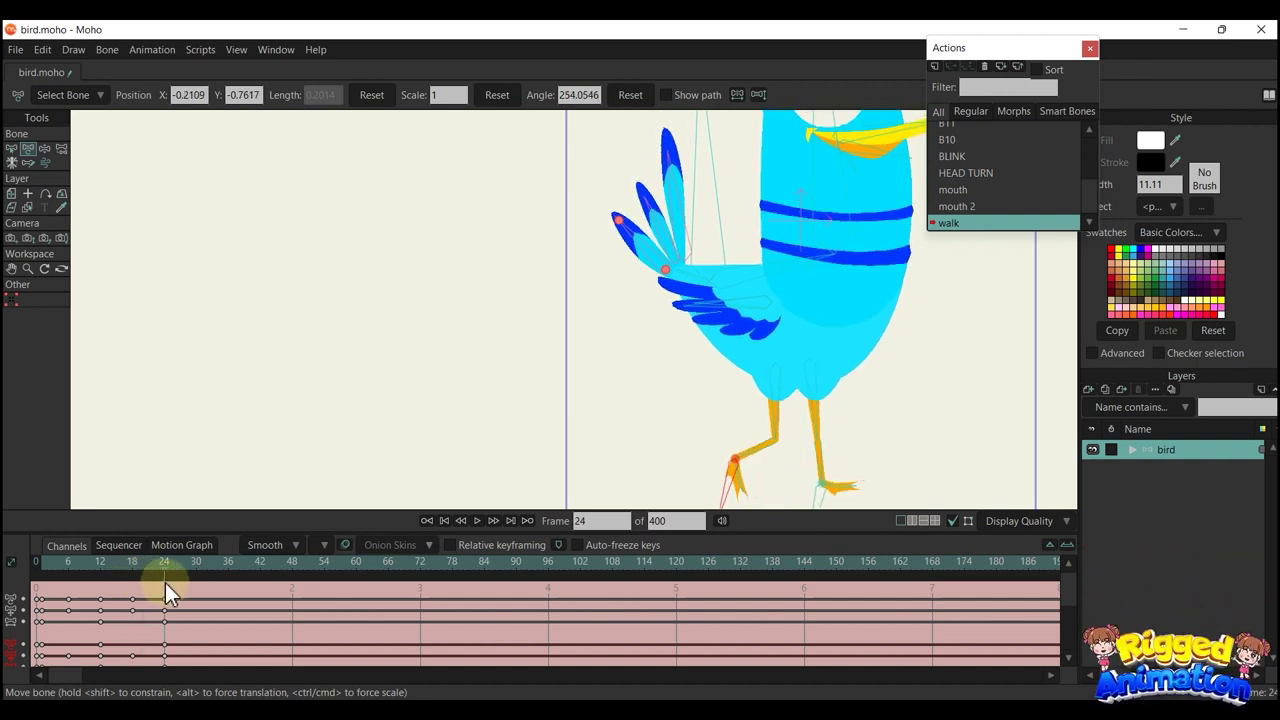
scroll(172, 625, down, 1)
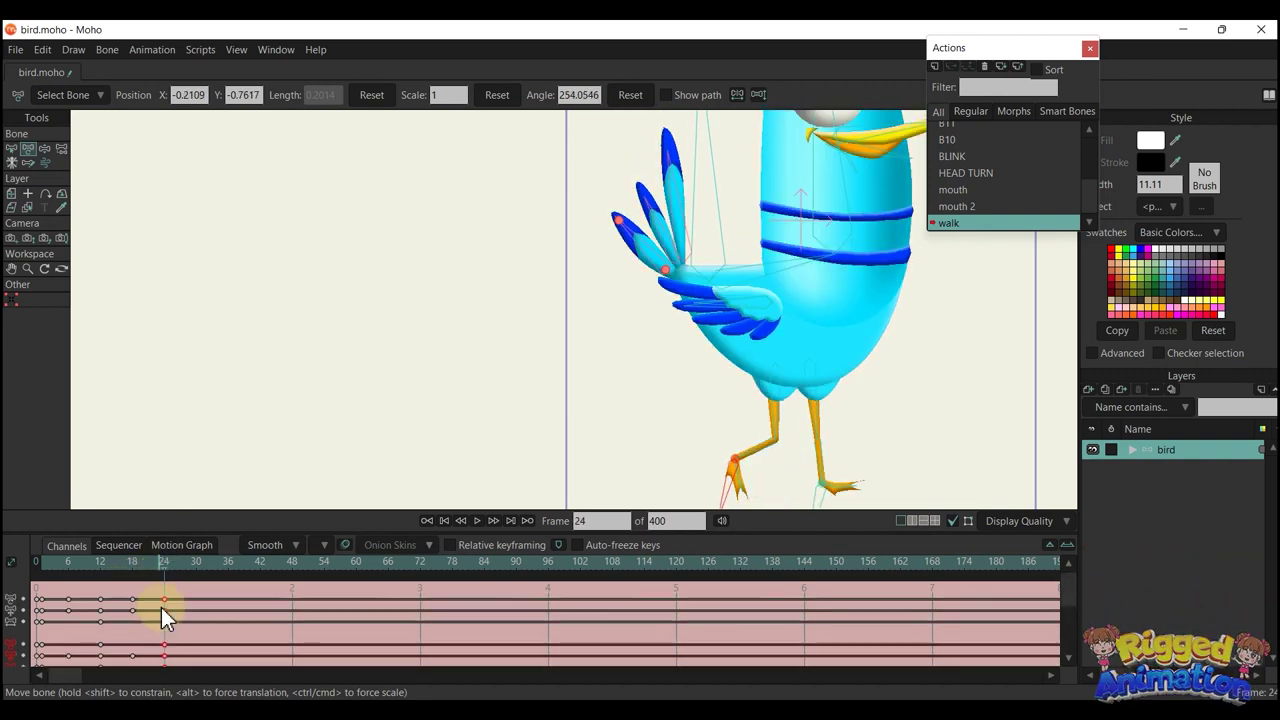
right_click(161, 607)
click(190, 542)
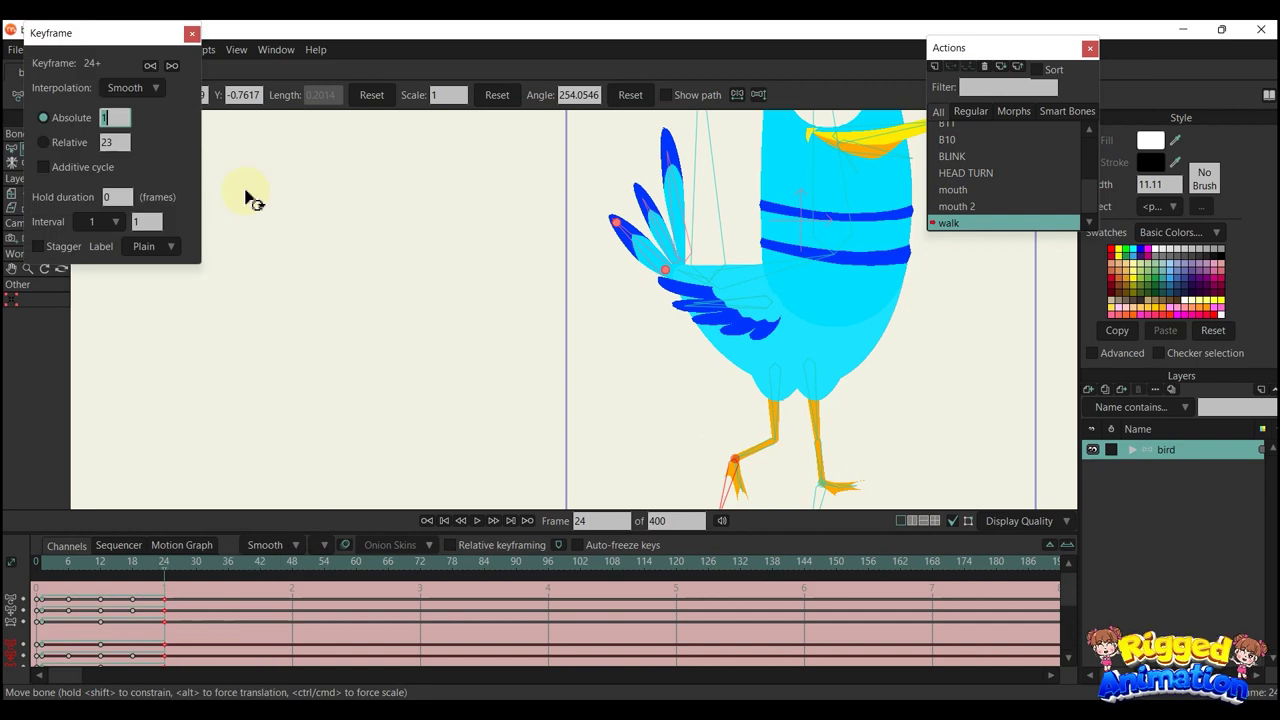
click(46, 140)
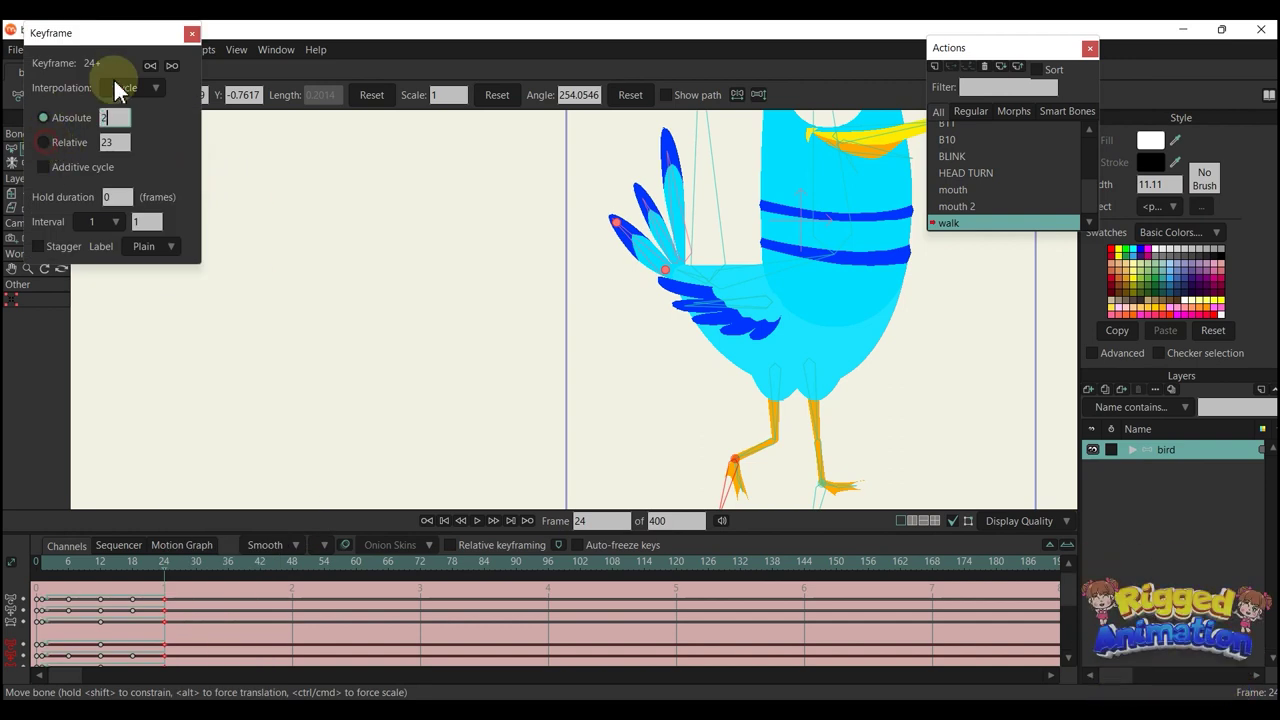
click(192, 33)
Play the walk action from frame 1 to review the looping leg motion
scroll(523, 280, down, 1)
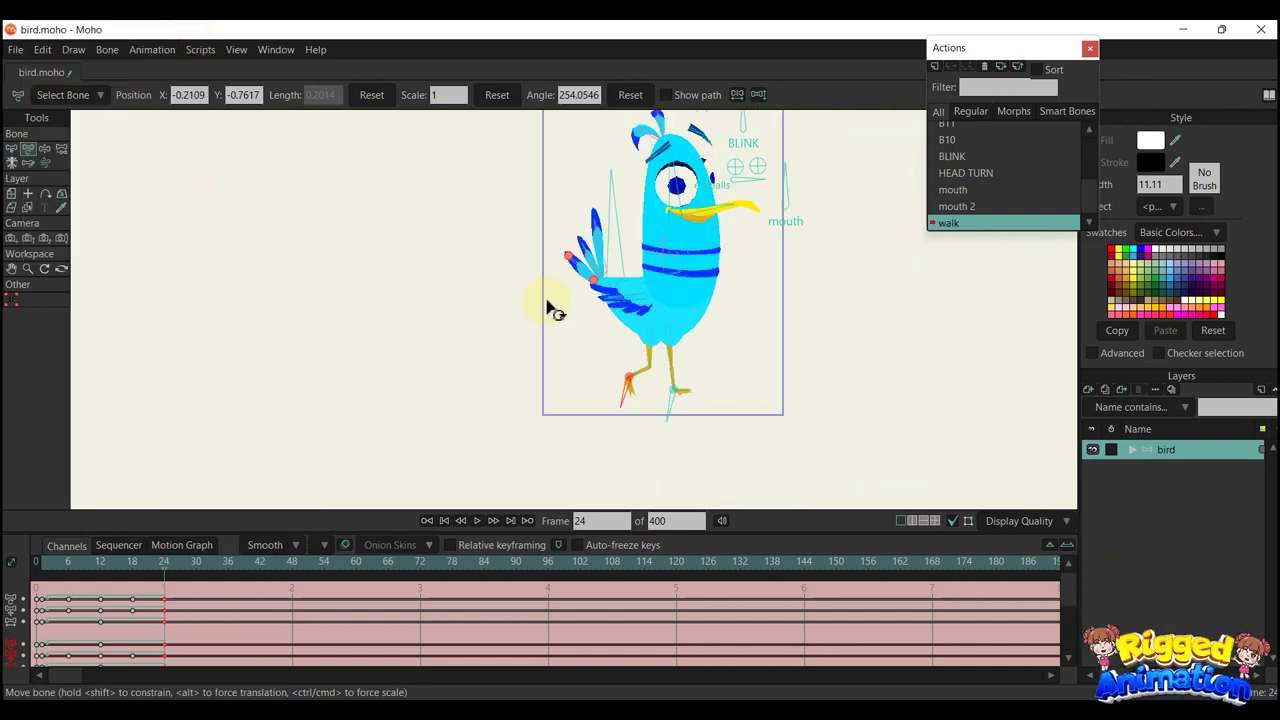
click(41, 563)
key(space)
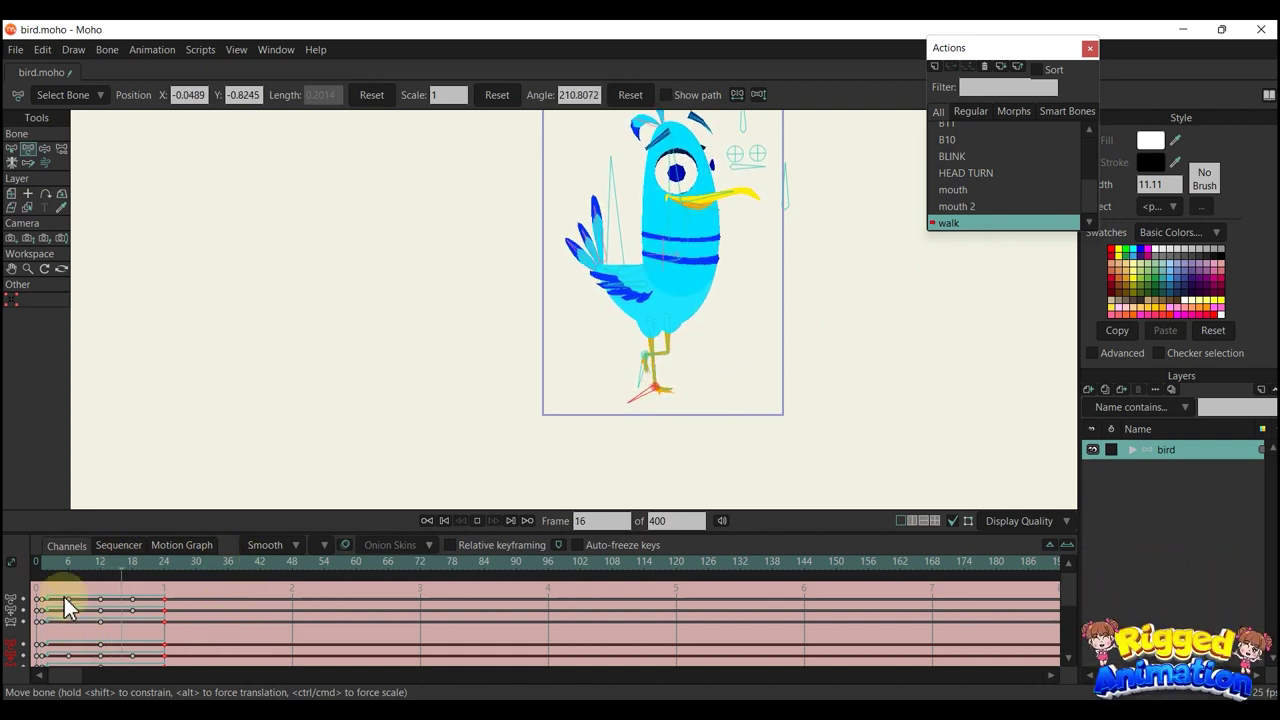
At frame 6, tilt the upper body bone to about 86° and rotate the wing bone, then play back the motion
click(68, 563)
scroll(624, 244, up, 1)
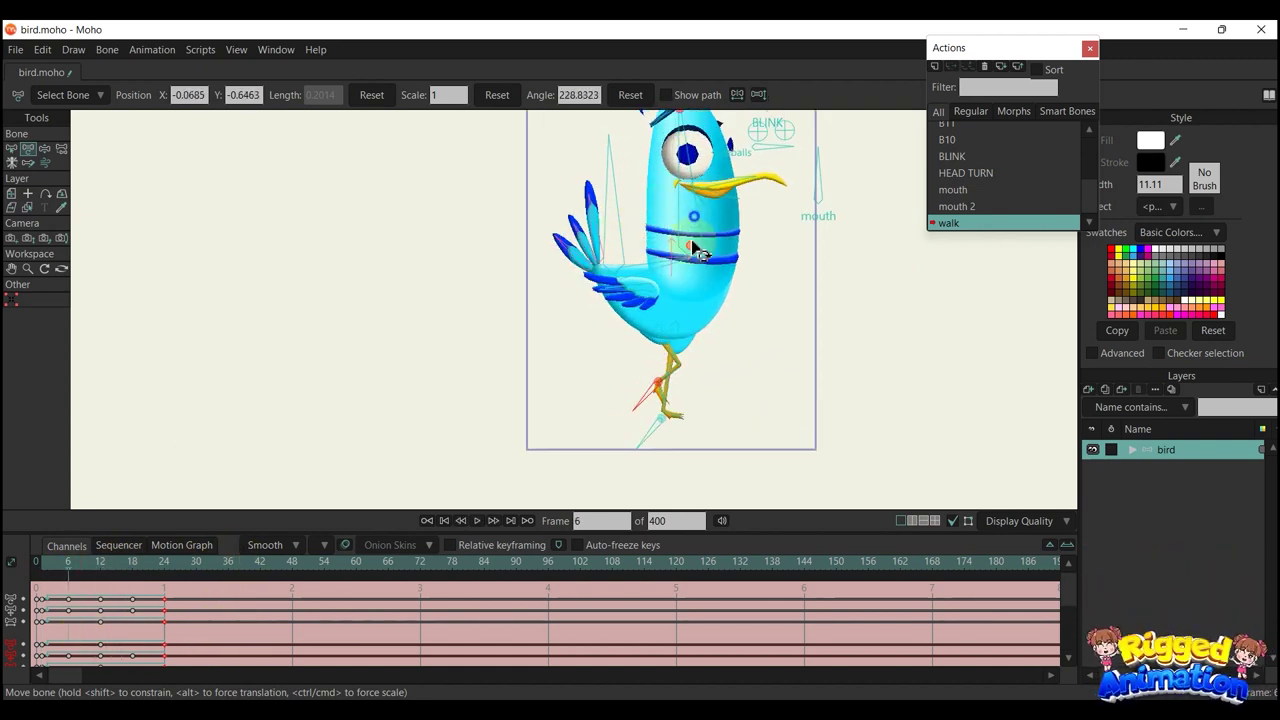
drag(692, 246, 673, 287)
click(595, 360)
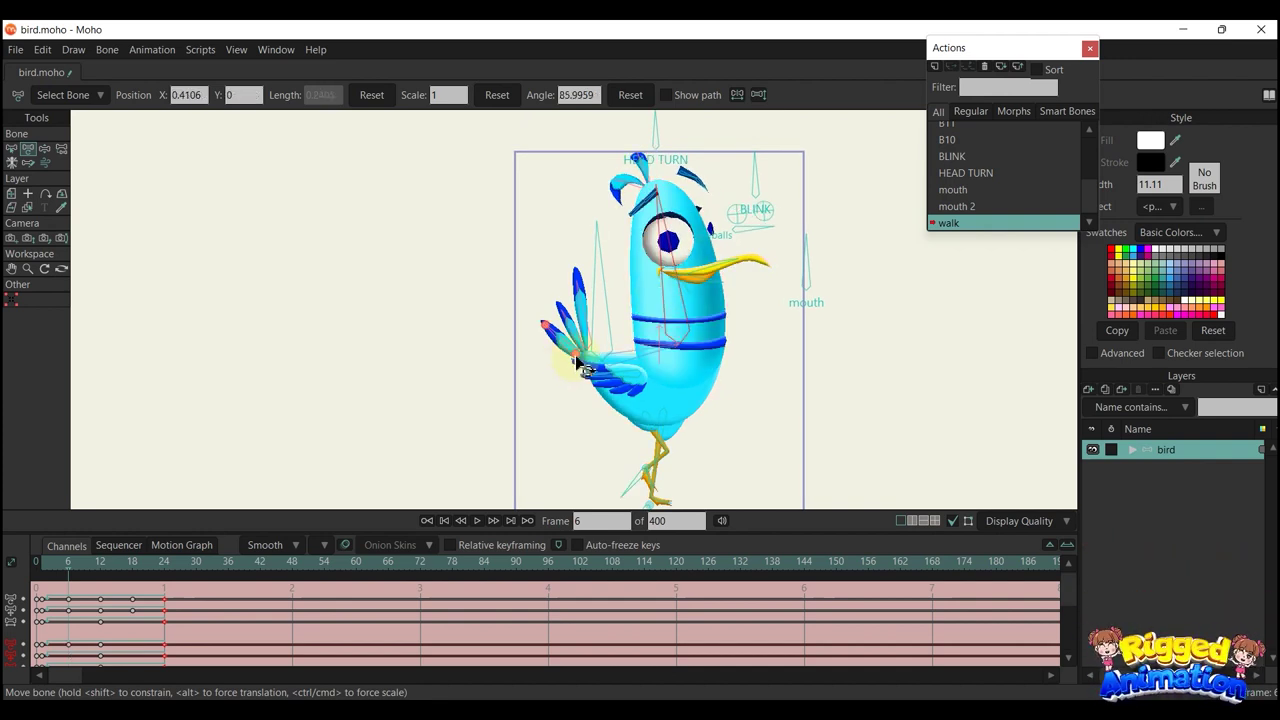
scroll(600, 364, up, 1)
drag(603, 366, 625, 375)
drag(620, 371, 619, 374)
scroll(619, 376, down, 2)
key(space)
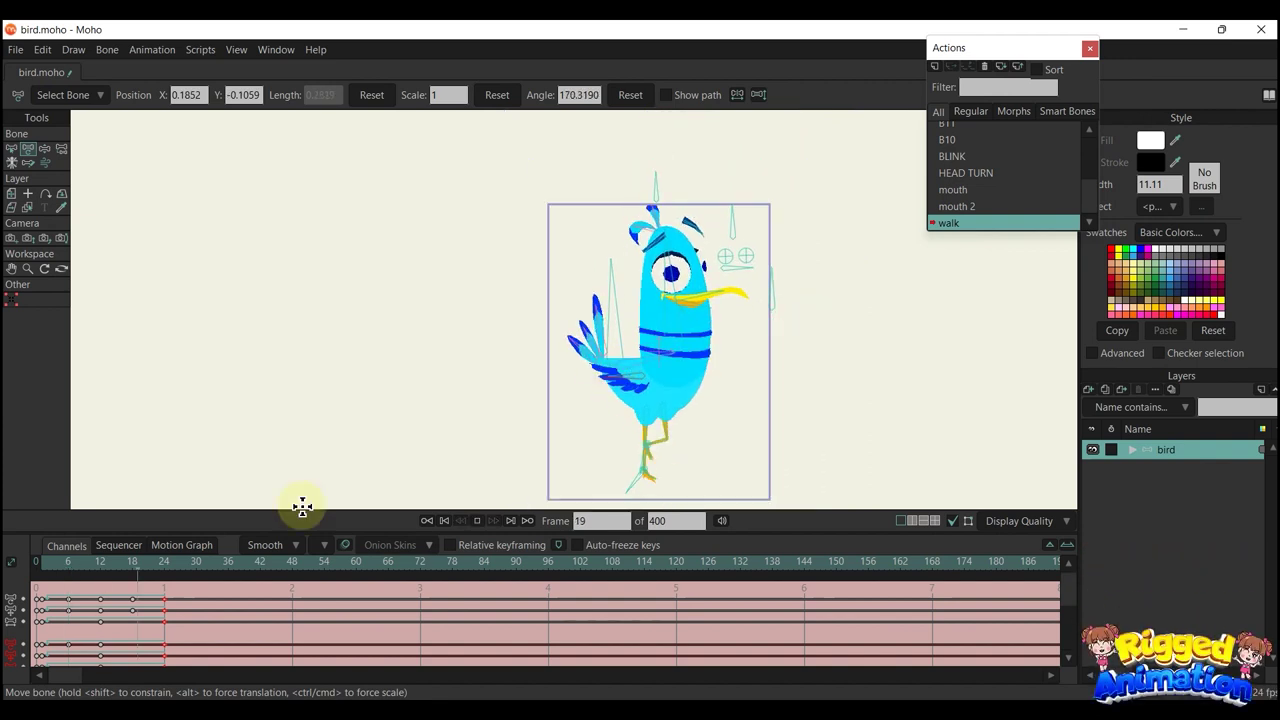
At frame 18, tilt the upper body bone to about 84.6°, rotate the wing bone and play back the walk
click(131, 563)
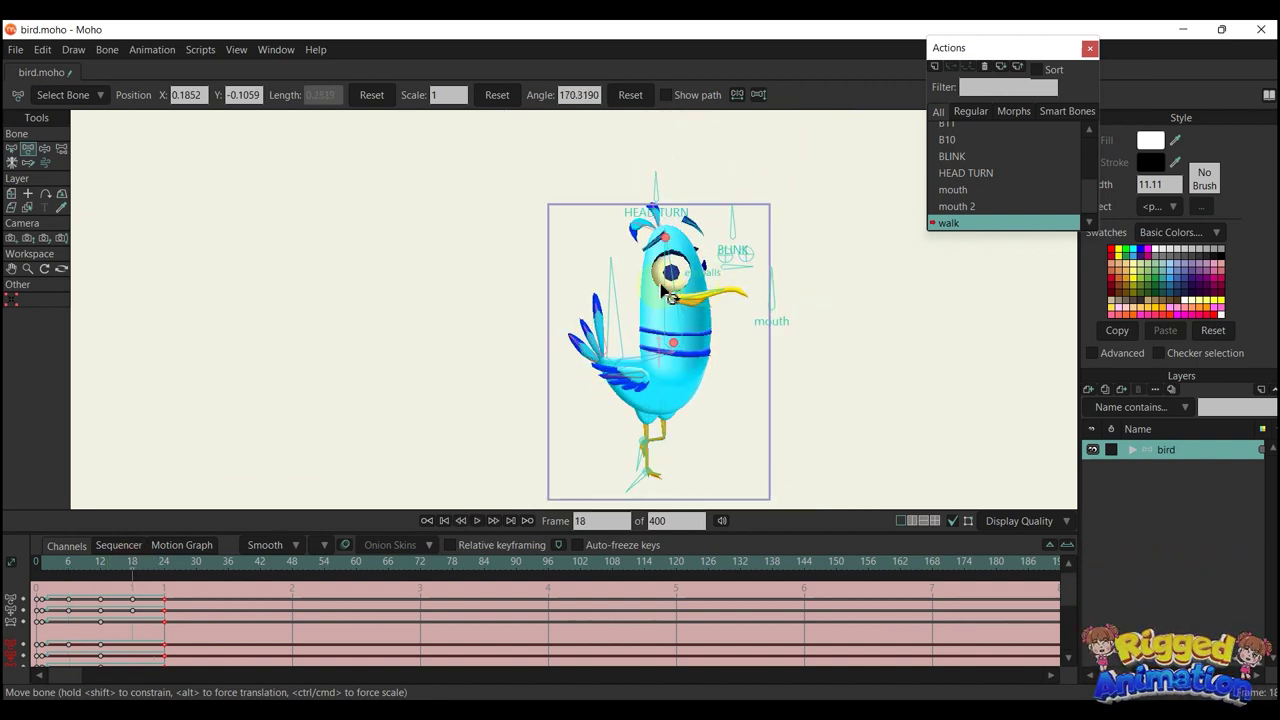
click(607, 366)
scroll(608, 366, up, 2)
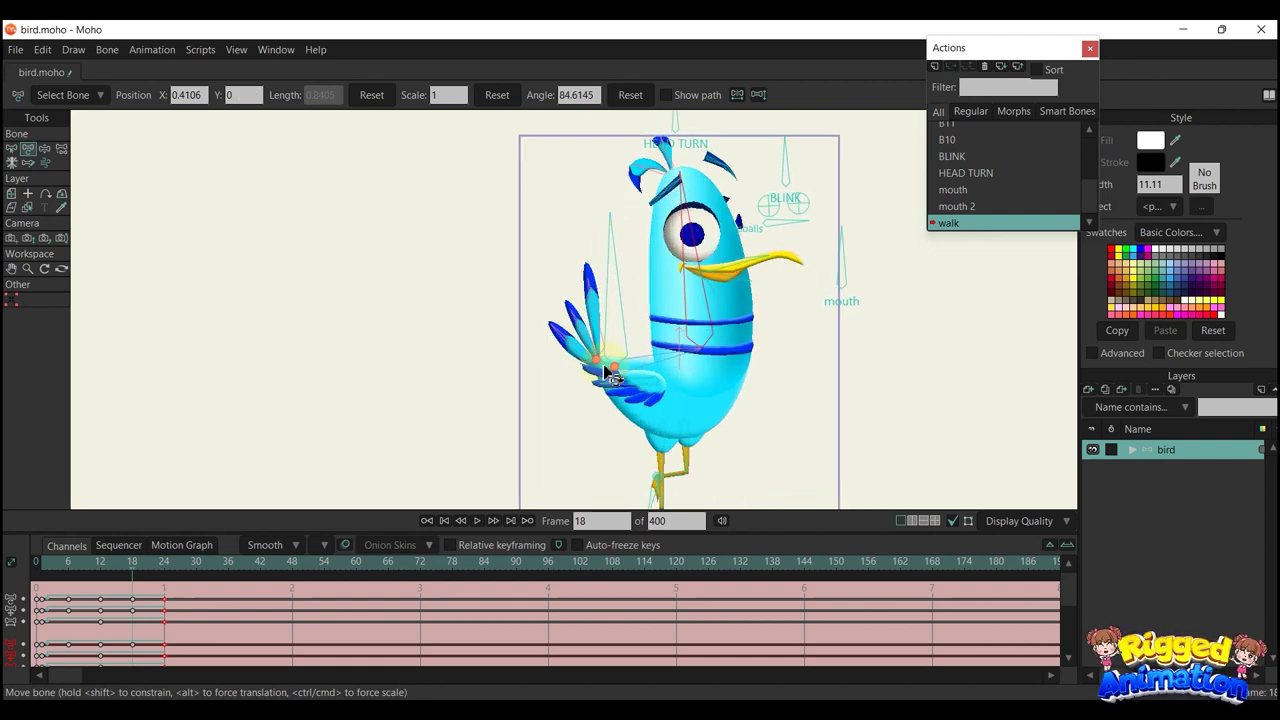
mouse_move(605, 366)
mouse_down()
mouse_move(638, 376)
mouse_move(625, 382)
mouse_up()
key(space)
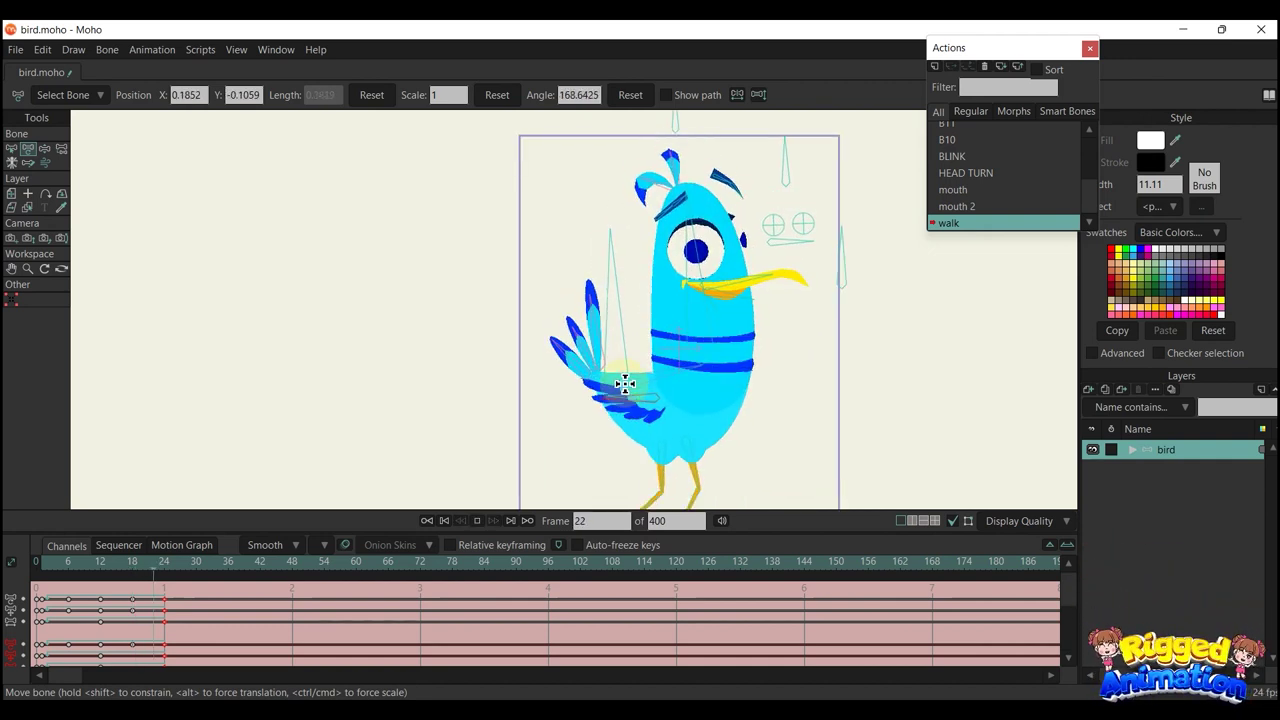
scroll(625, 382, down, 2)
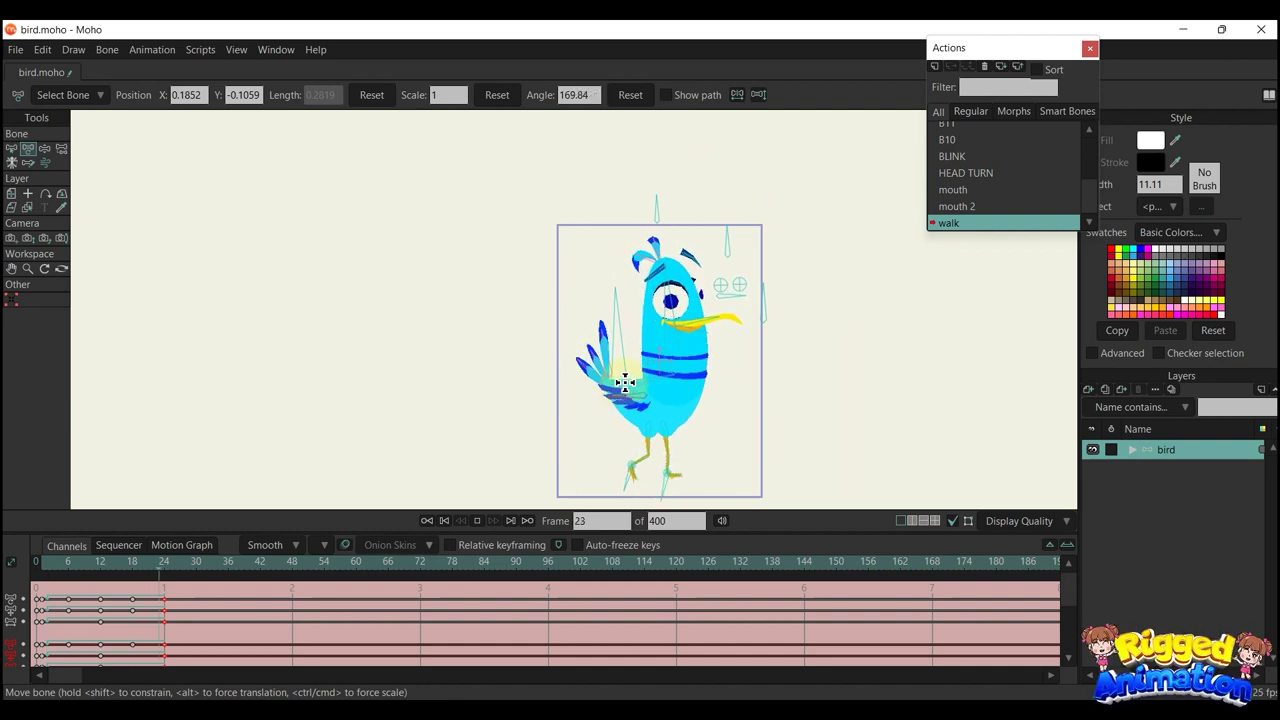
scroll(595, 410, down, 1)
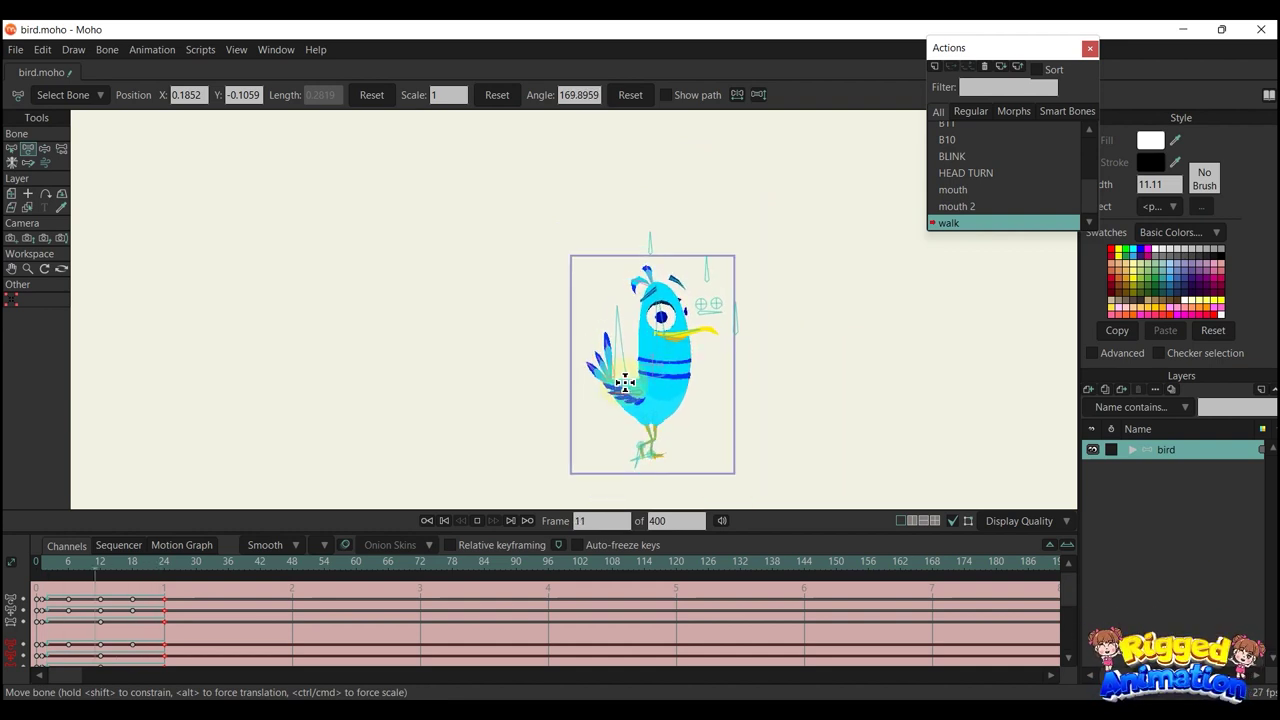
Key a blink with the BLINK bone: eyes open at frames 42 and 51, closed at frames 45 and 48
click(263, 575)
scroll(737, 257, up, 2)
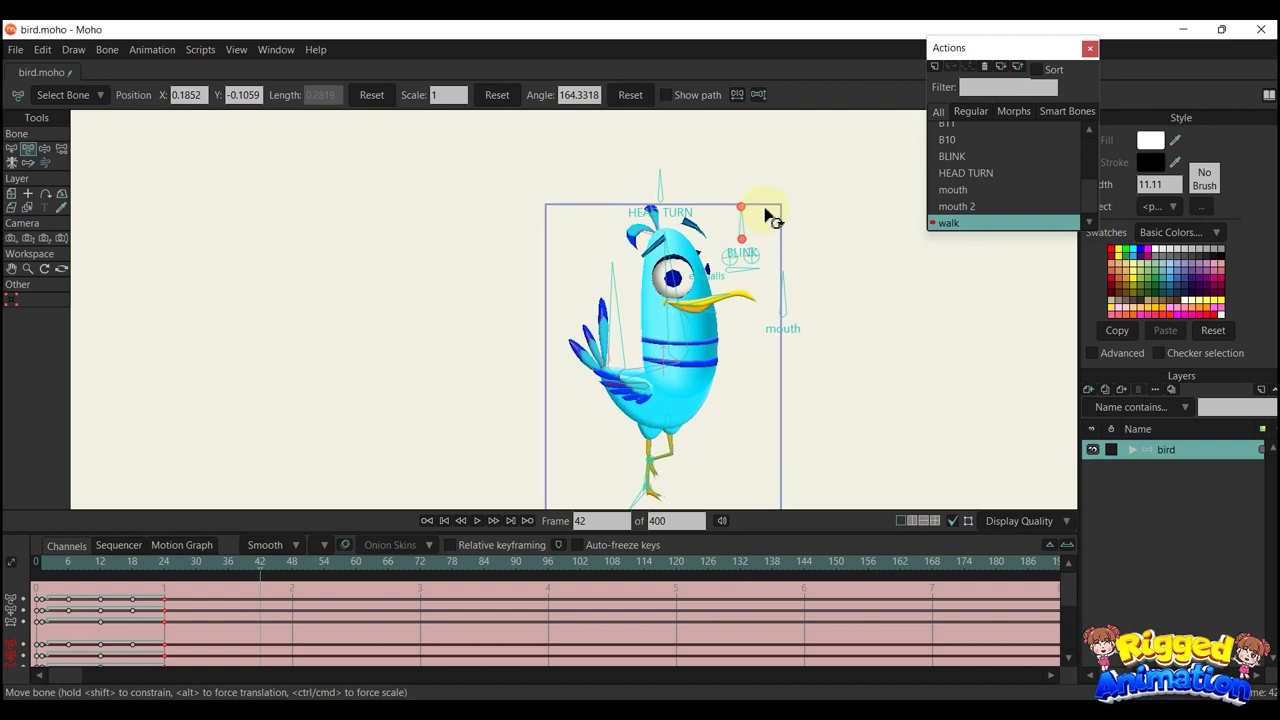
click(748, 216)
click(277, 564)
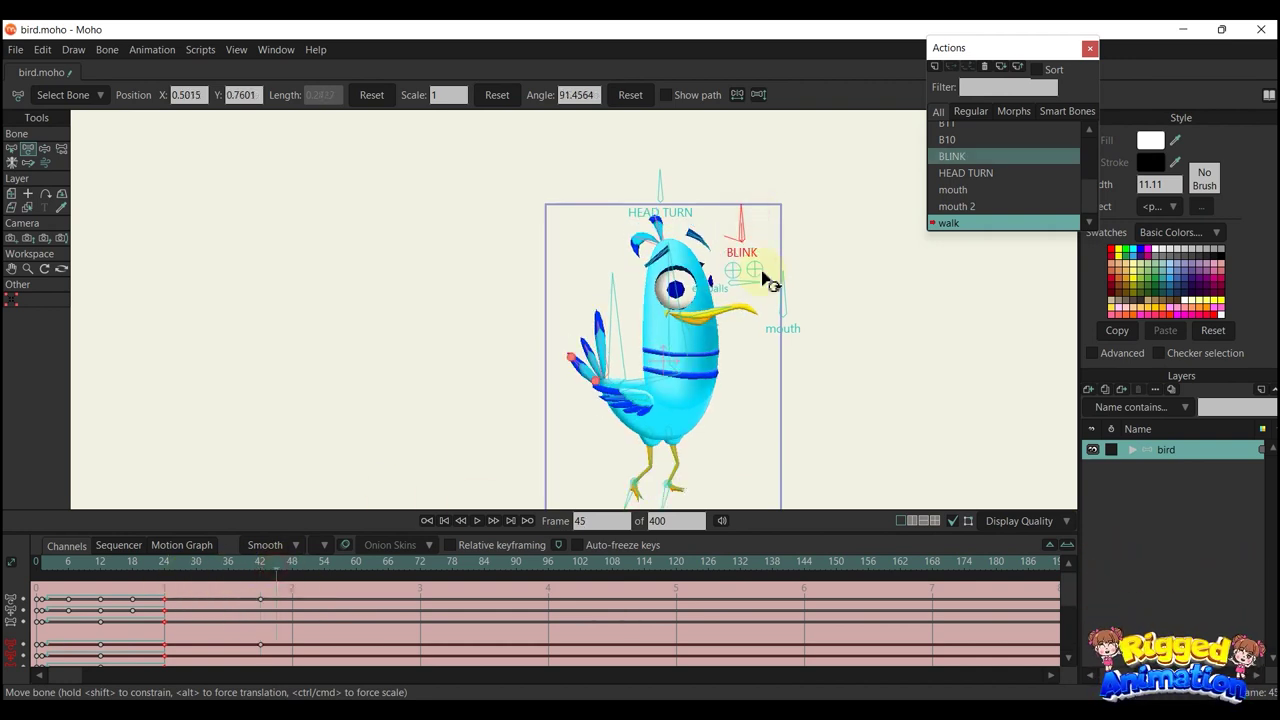
drag(745, 220, 718, 230)
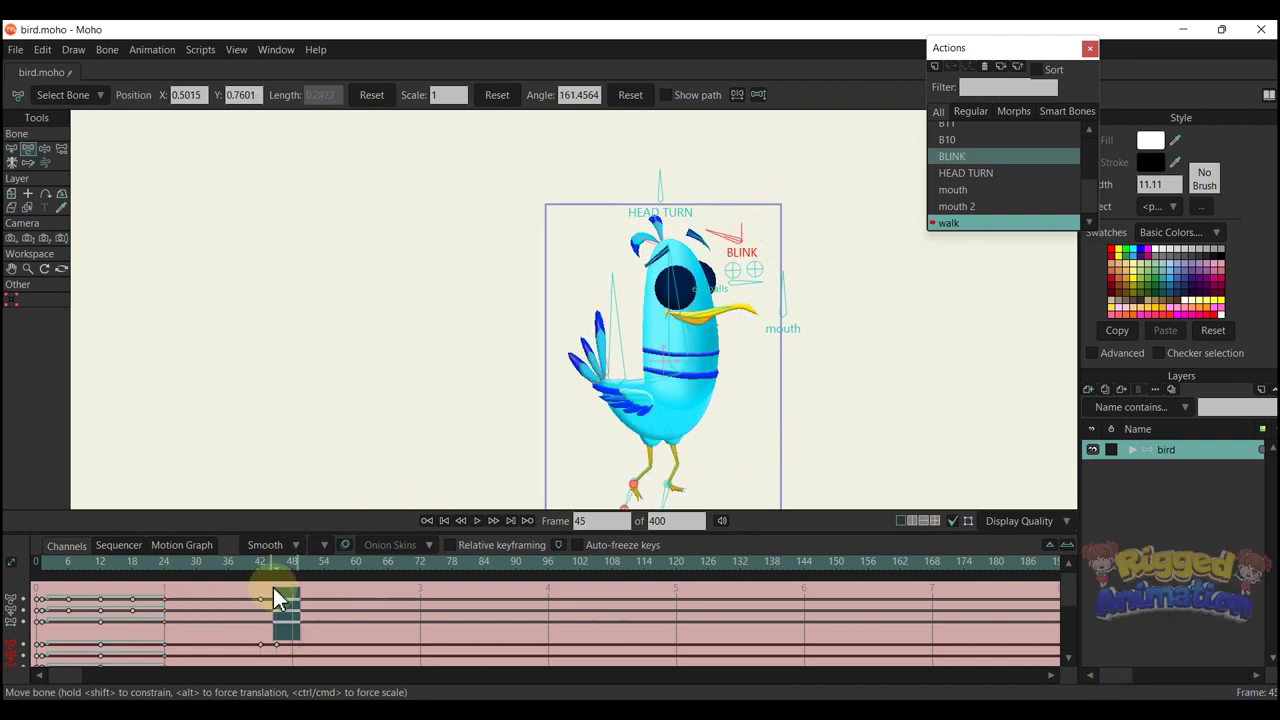
click(294, 566)
drag(269, 655, 253, 592)
key(ctrl+c)
key(ctrl+v)
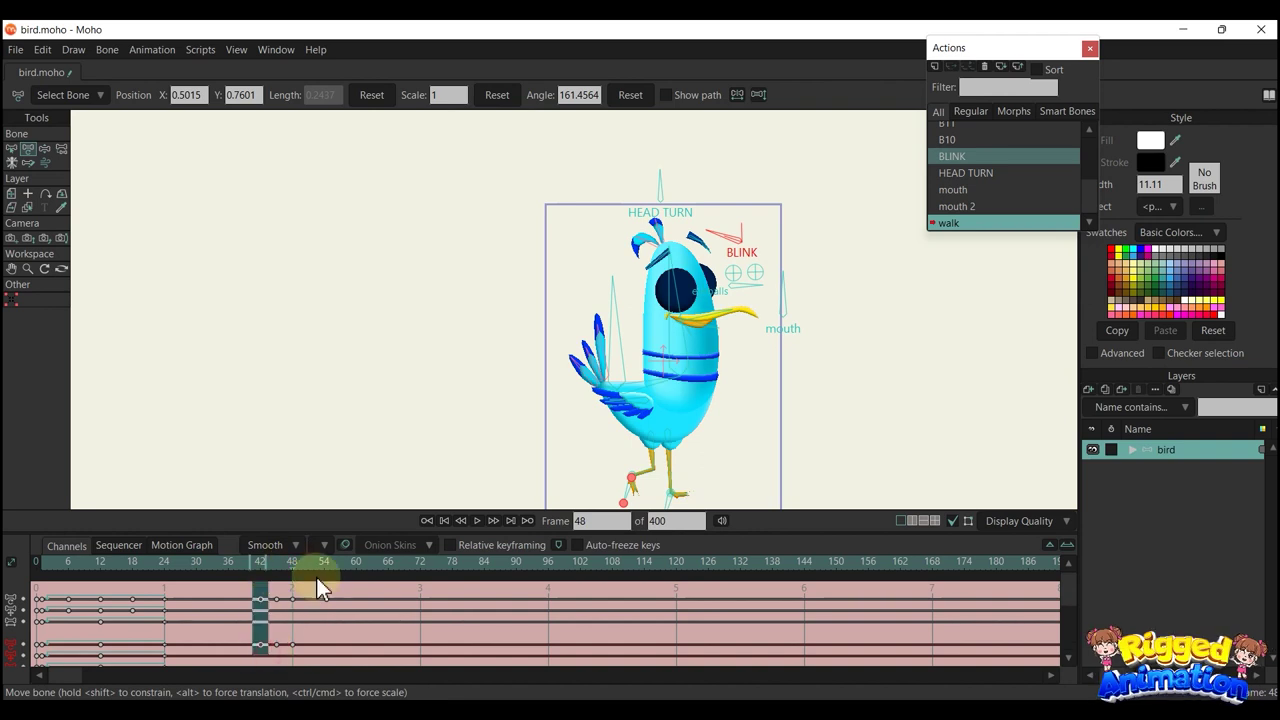
Copy the four blink keys and paste them starting at frame 78
drag(252, 592, 256, 590)
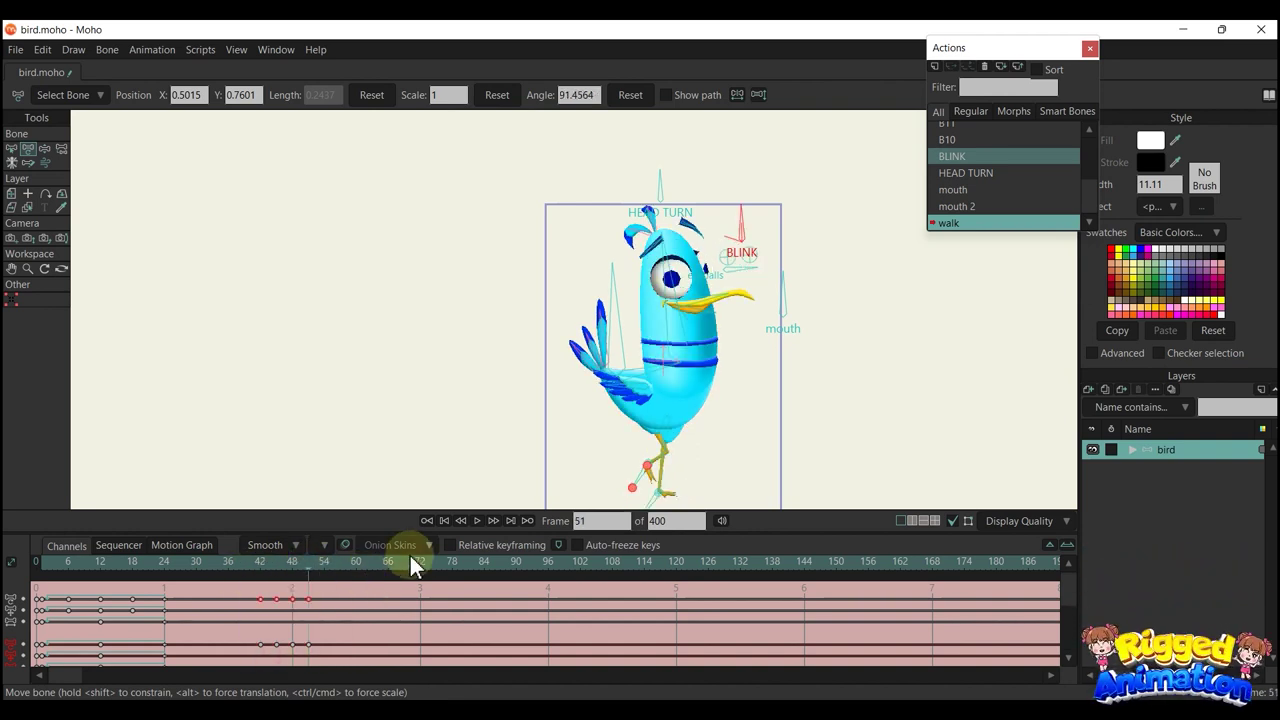
key(ctrl+c)
click(455, 564)
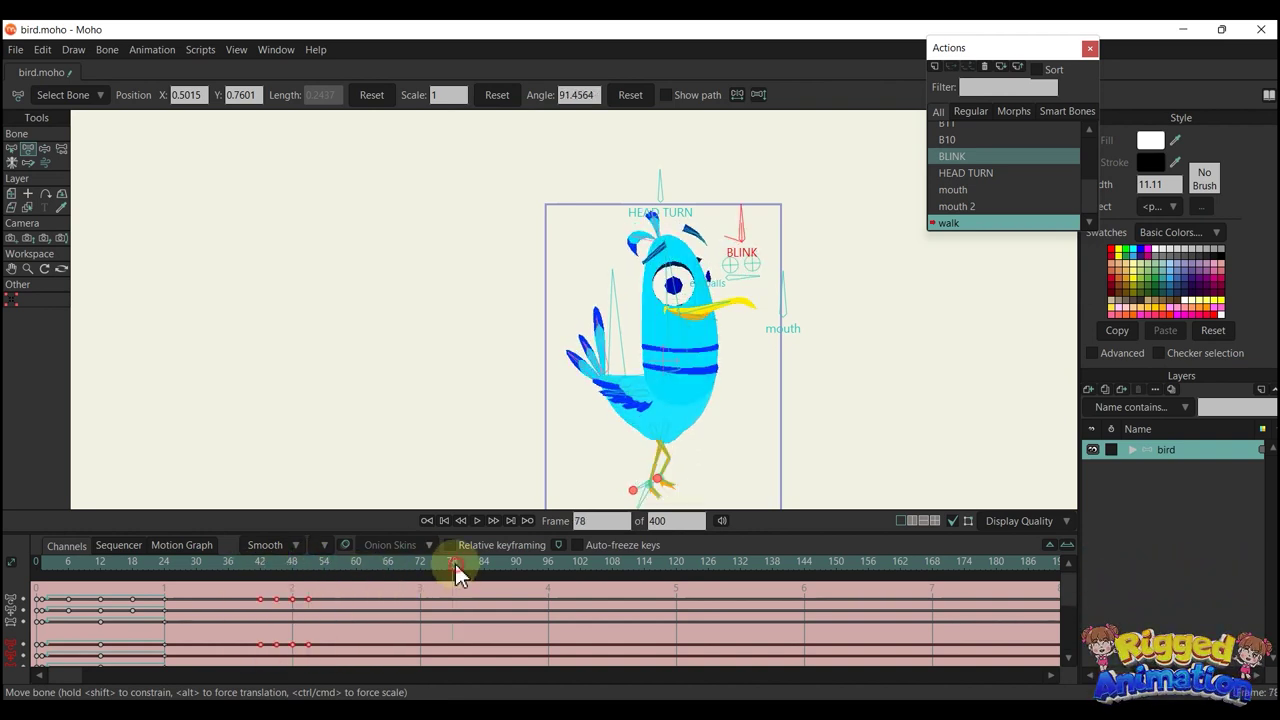
key(ctrl+v)
Set the last blink keys at frame 87 to Cycle interpolation, looping back to absolute frame 52
drag(511, 643, 495, 593)
right_click(503, 598)
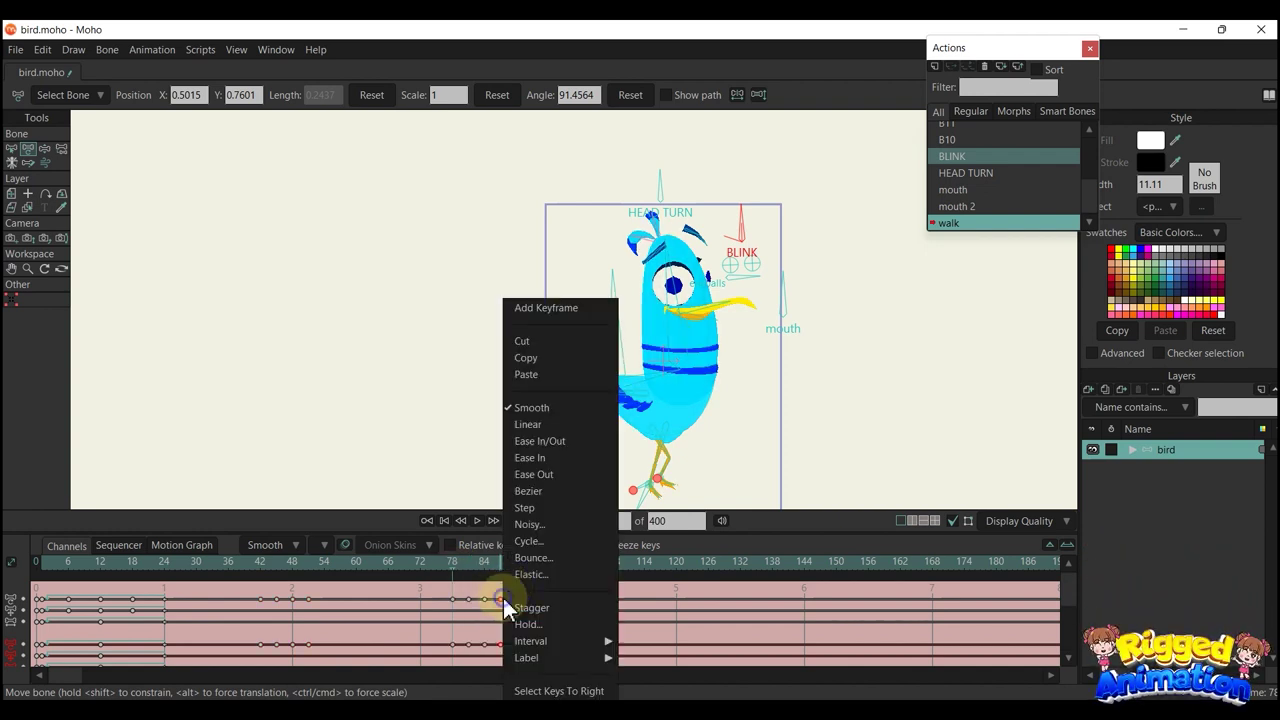
click(528, 541)
click(313, 566)
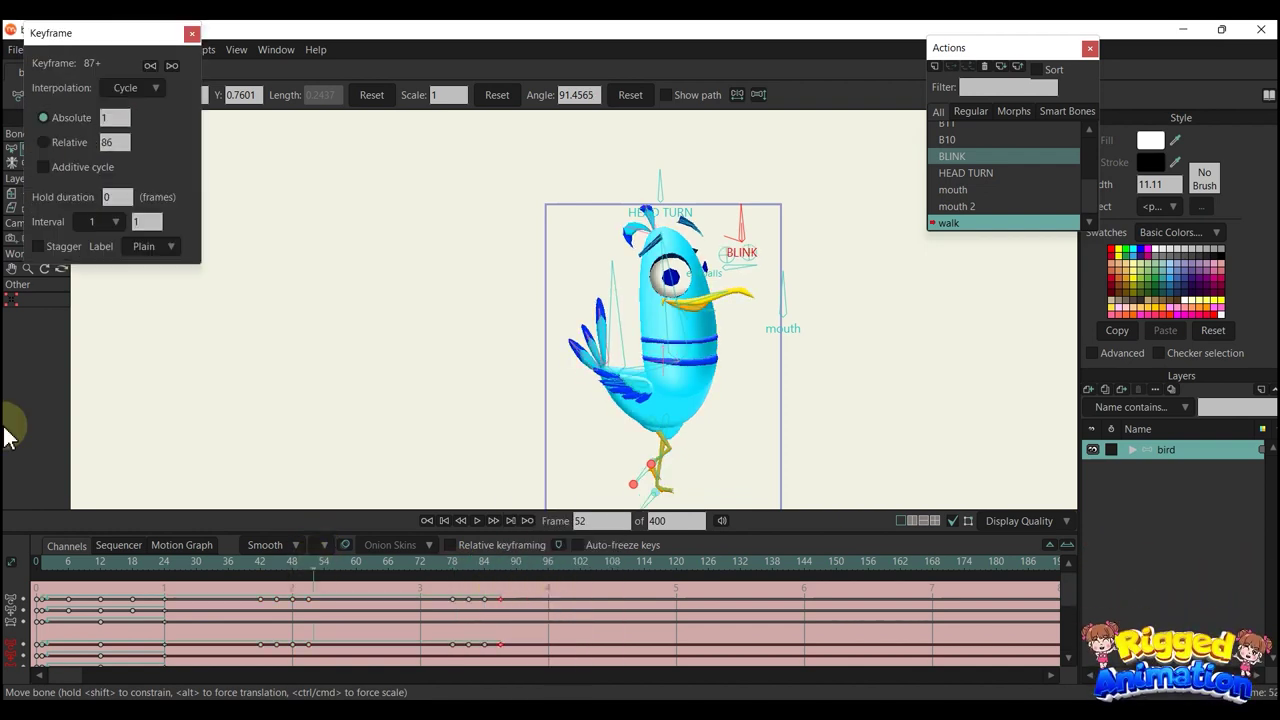
drag(116, 125, 98, 120)
key(5)
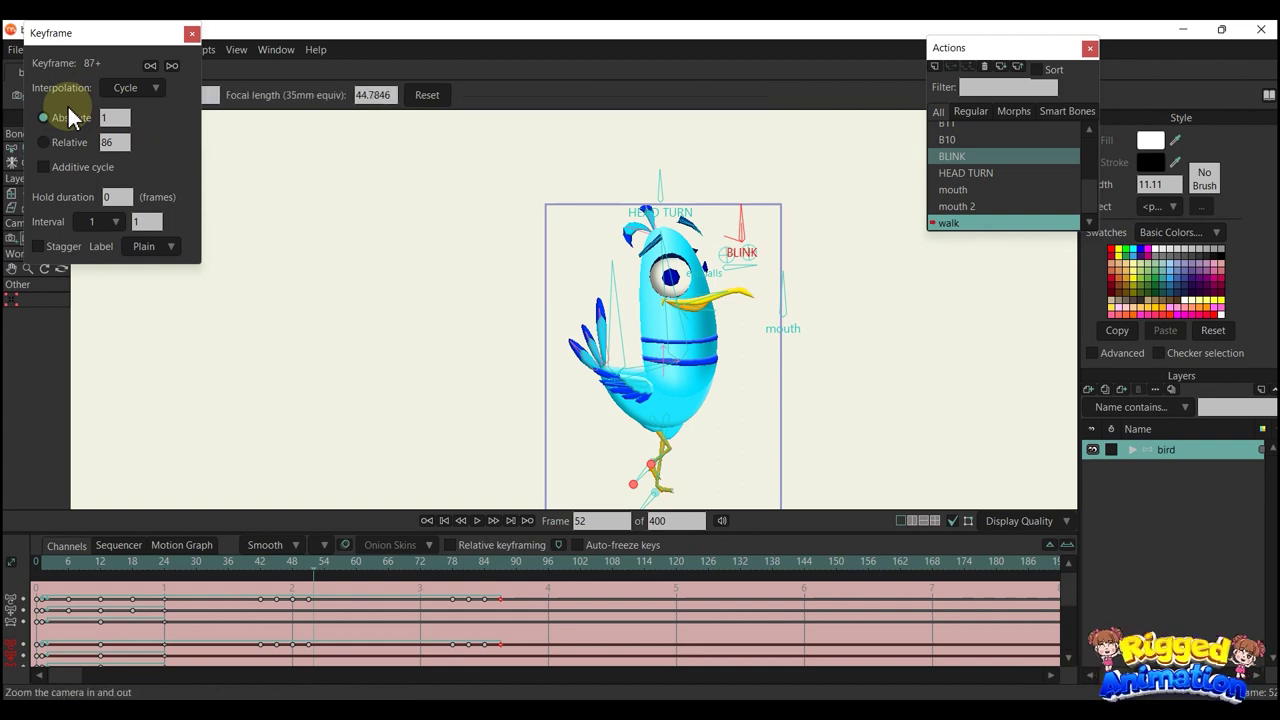
drag(111, 119, 88, 113)
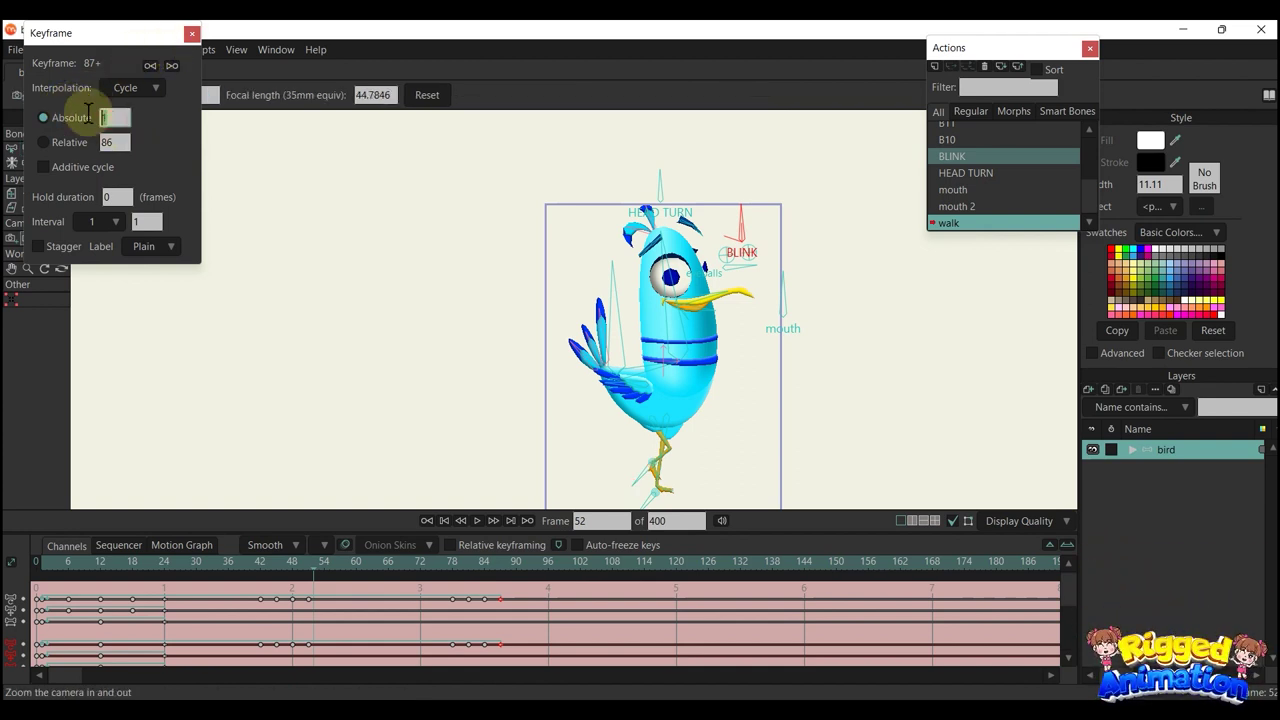
text(52)
click(192, 34)
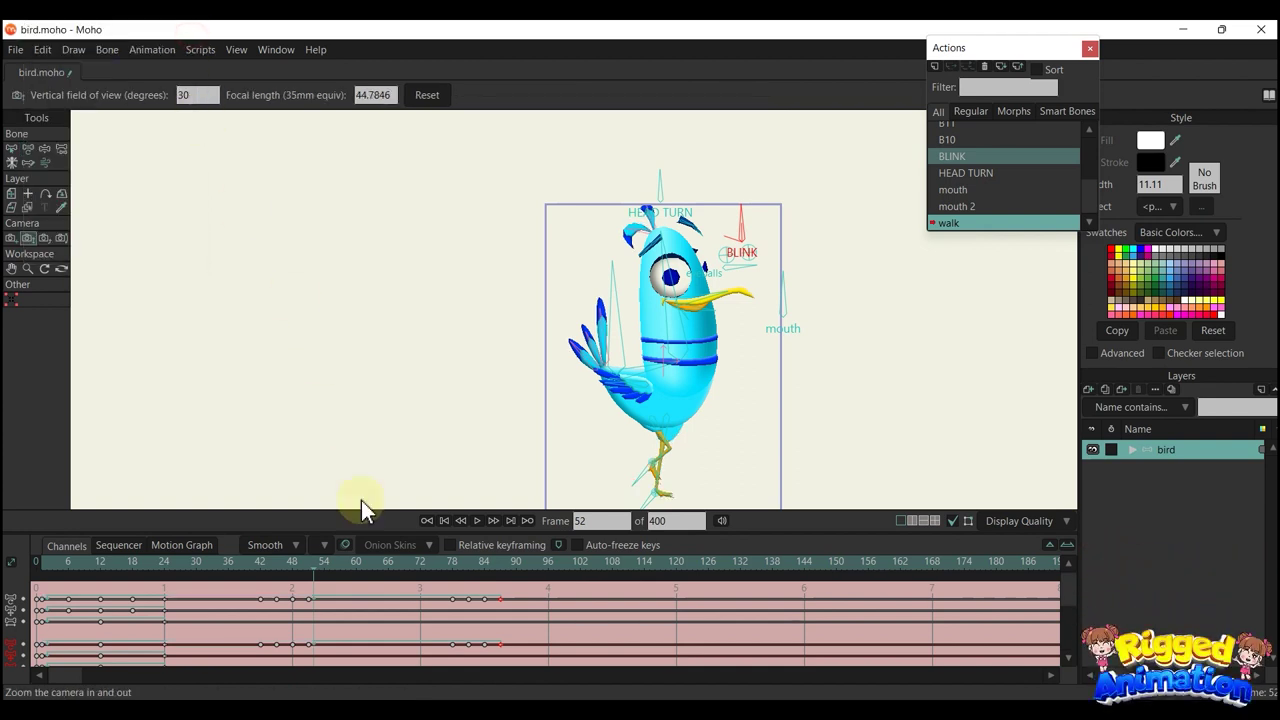
Play the walk action to review the repeating blinks together with the leg, body and wing motion
click(260, 563)
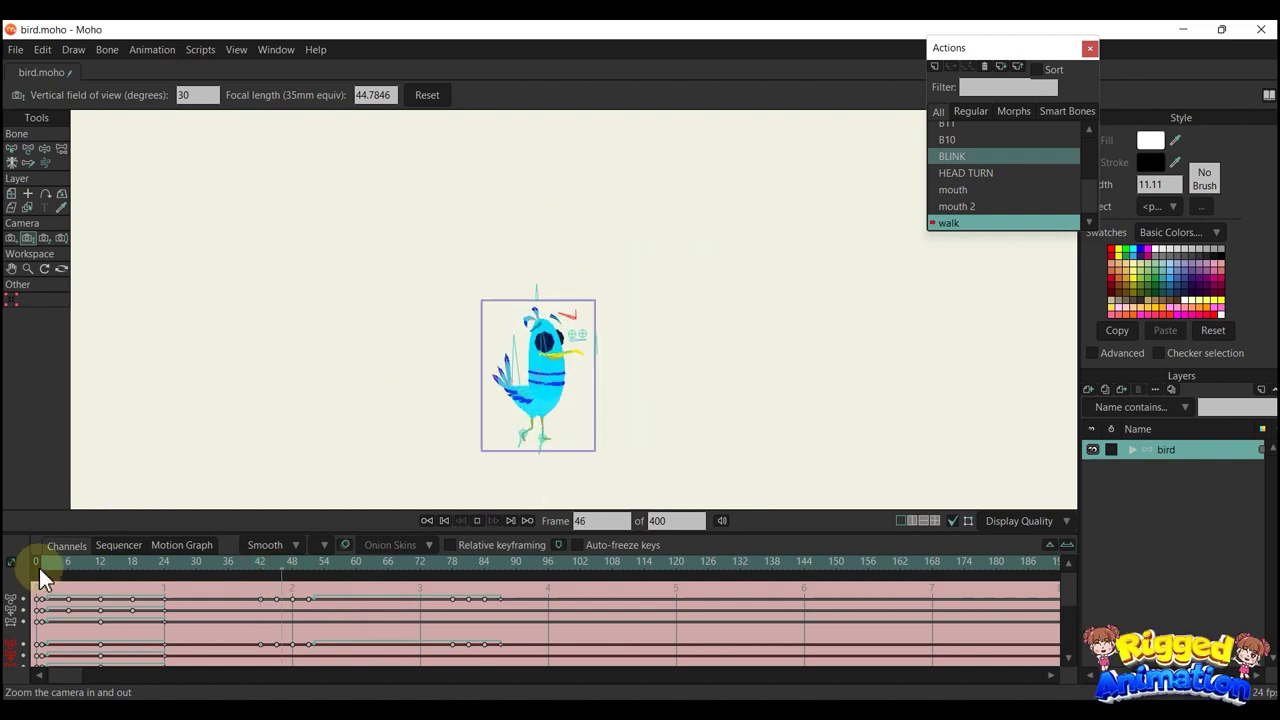
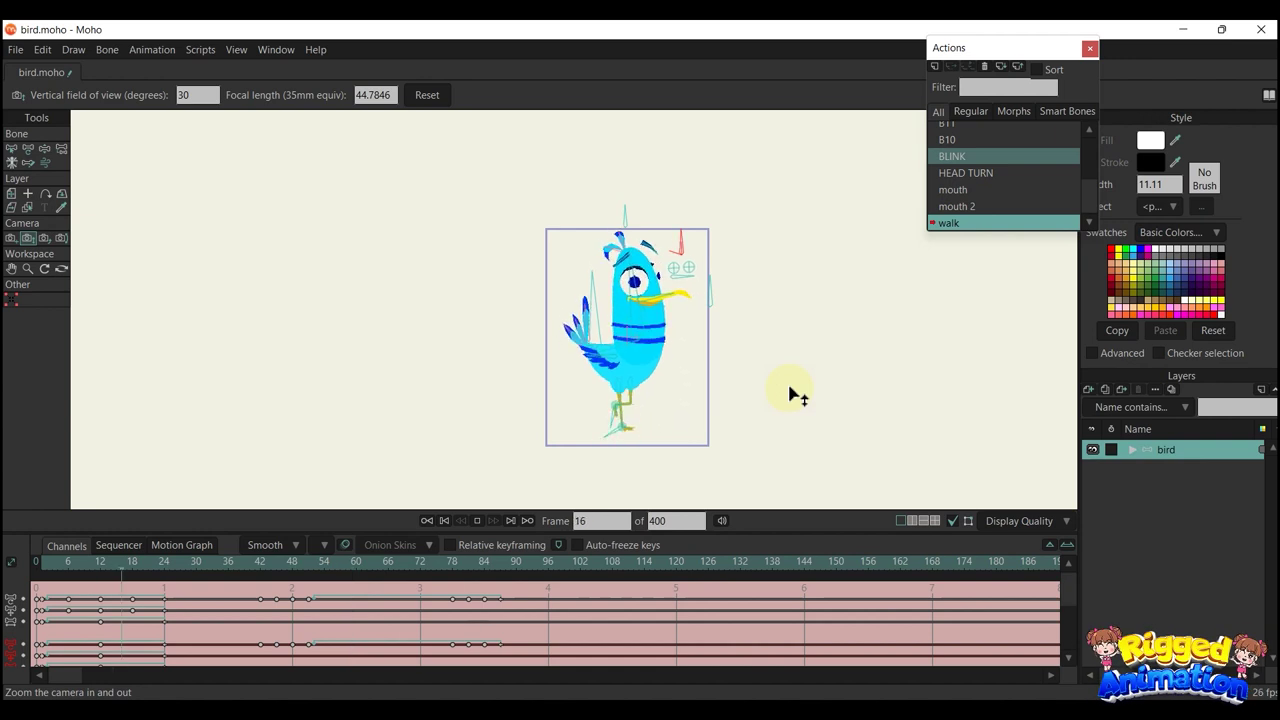
key(space)
scroll(955, 158, up, 2)
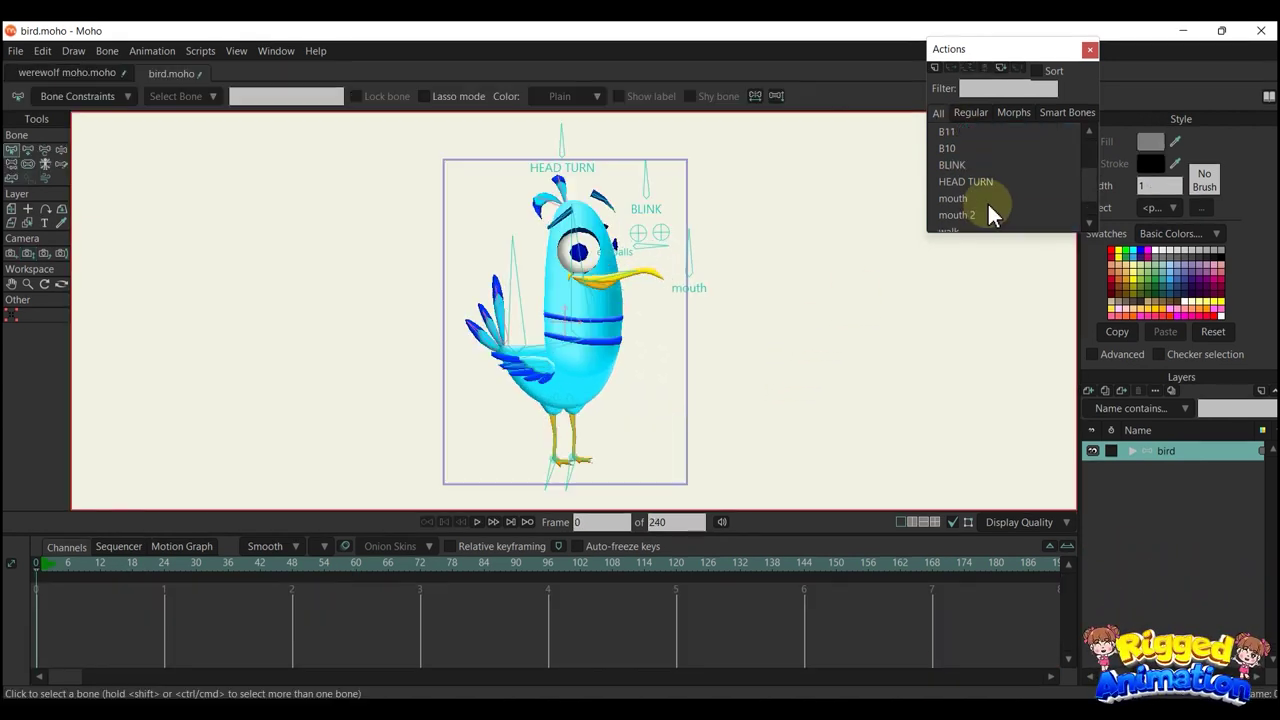
Create a new action named run and freeze the bird's current pose as keys at frame 1
click(934, 68)
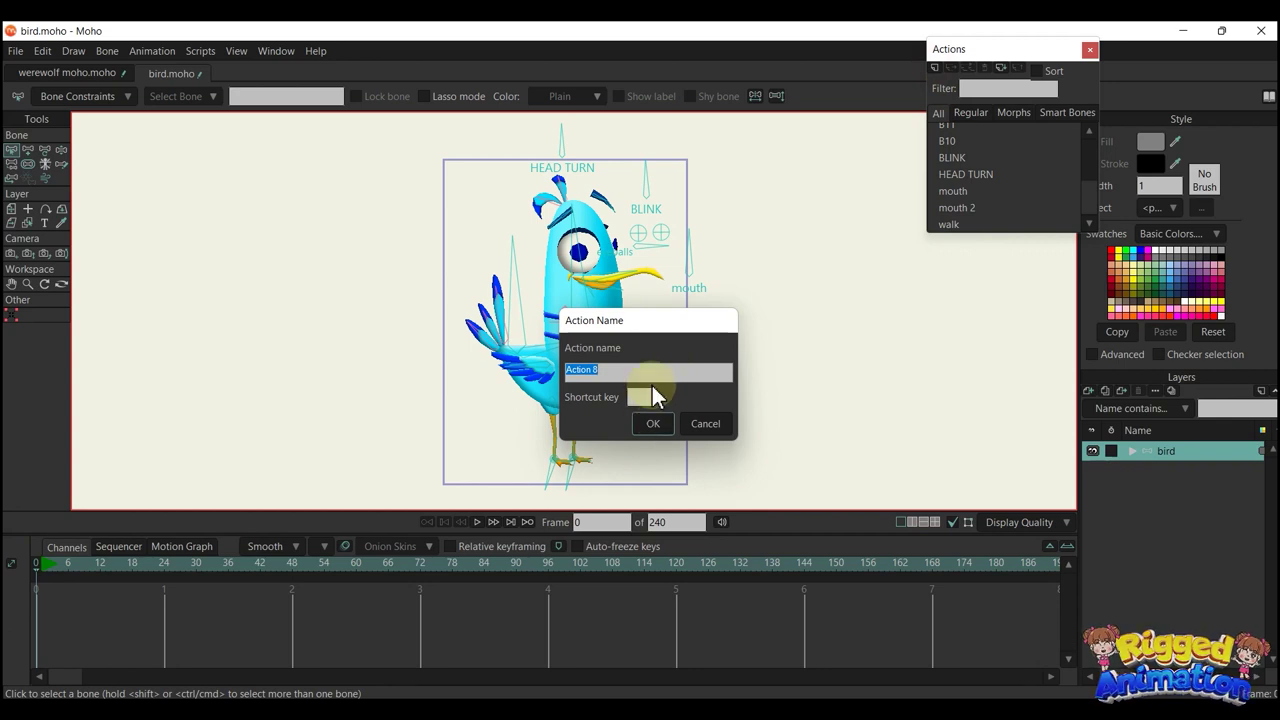
text(fun)
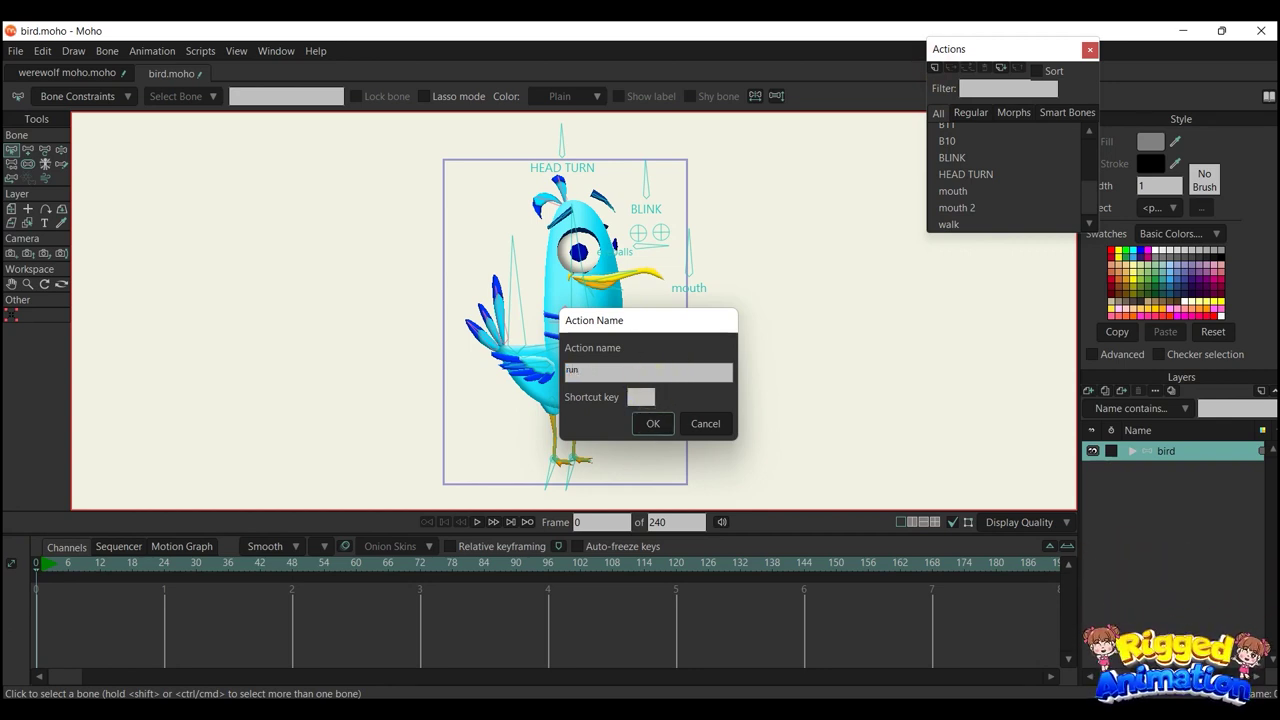
key(Return)
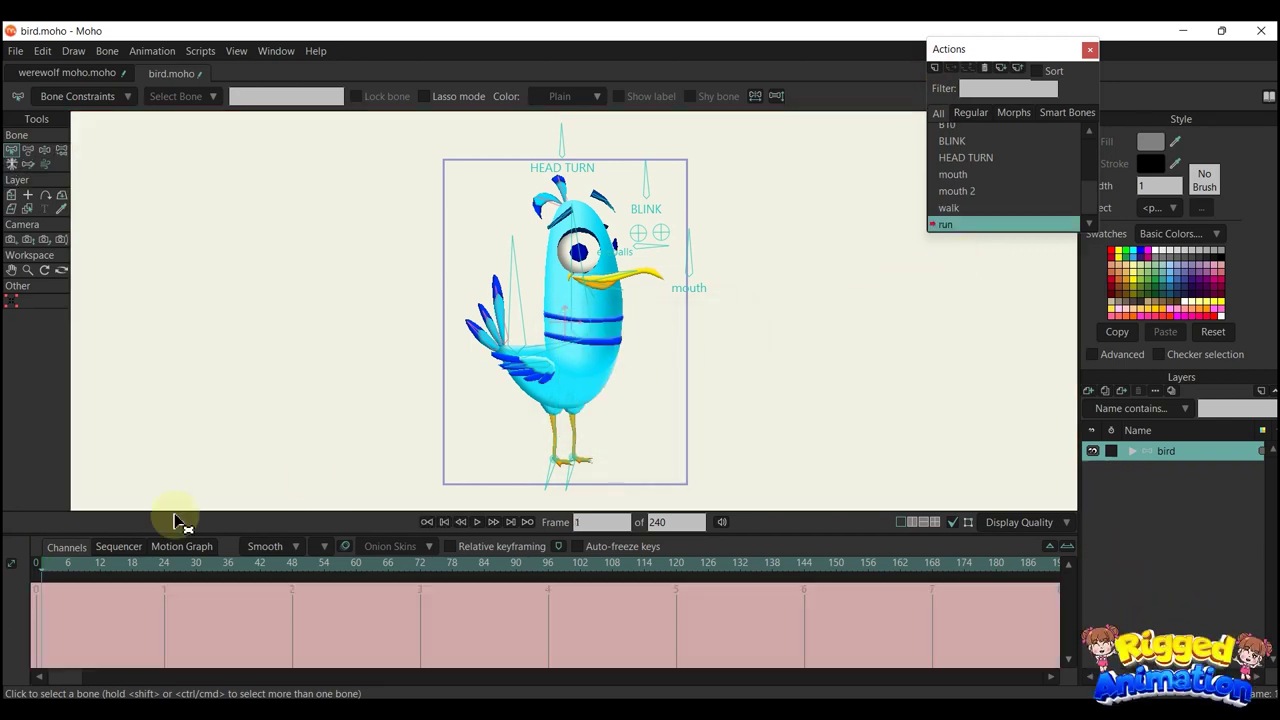
key(ctrl+f)
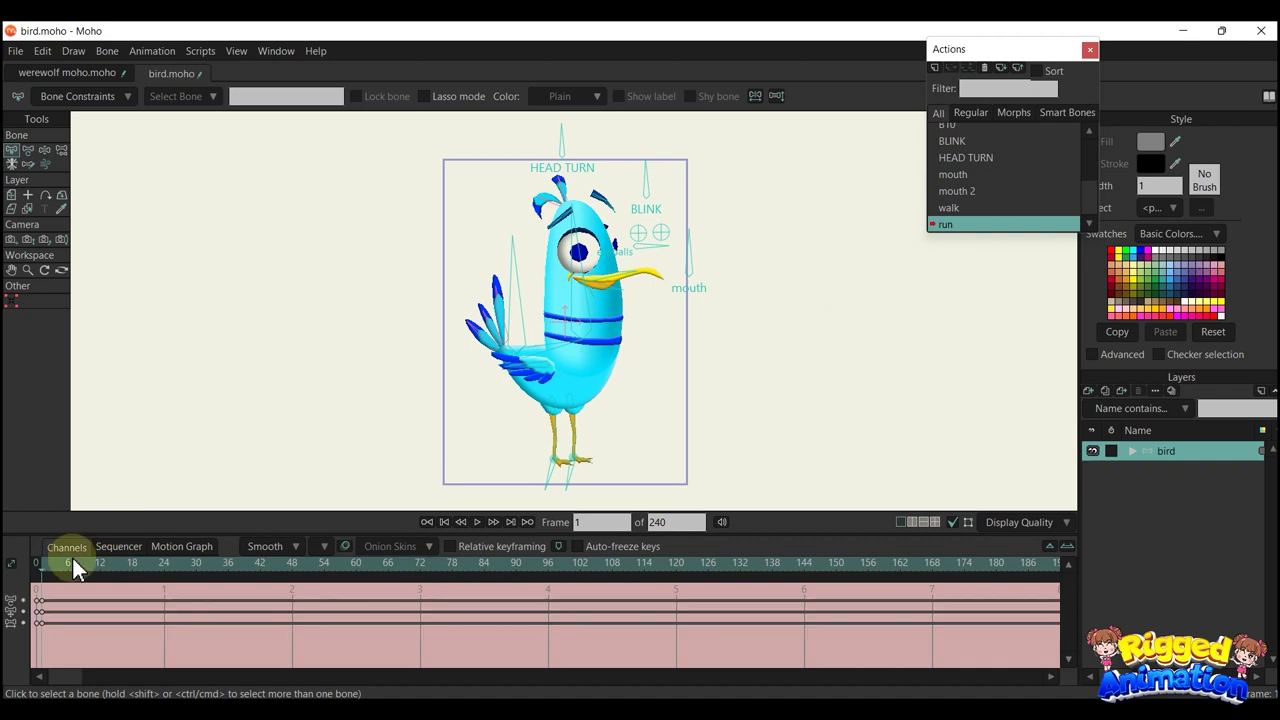
Pose the legs for the run at frame 1: rear foot lifted back and rotated down, front foot reaching forward with raised toes
scroll(587, 428, up, 3)
key(t)
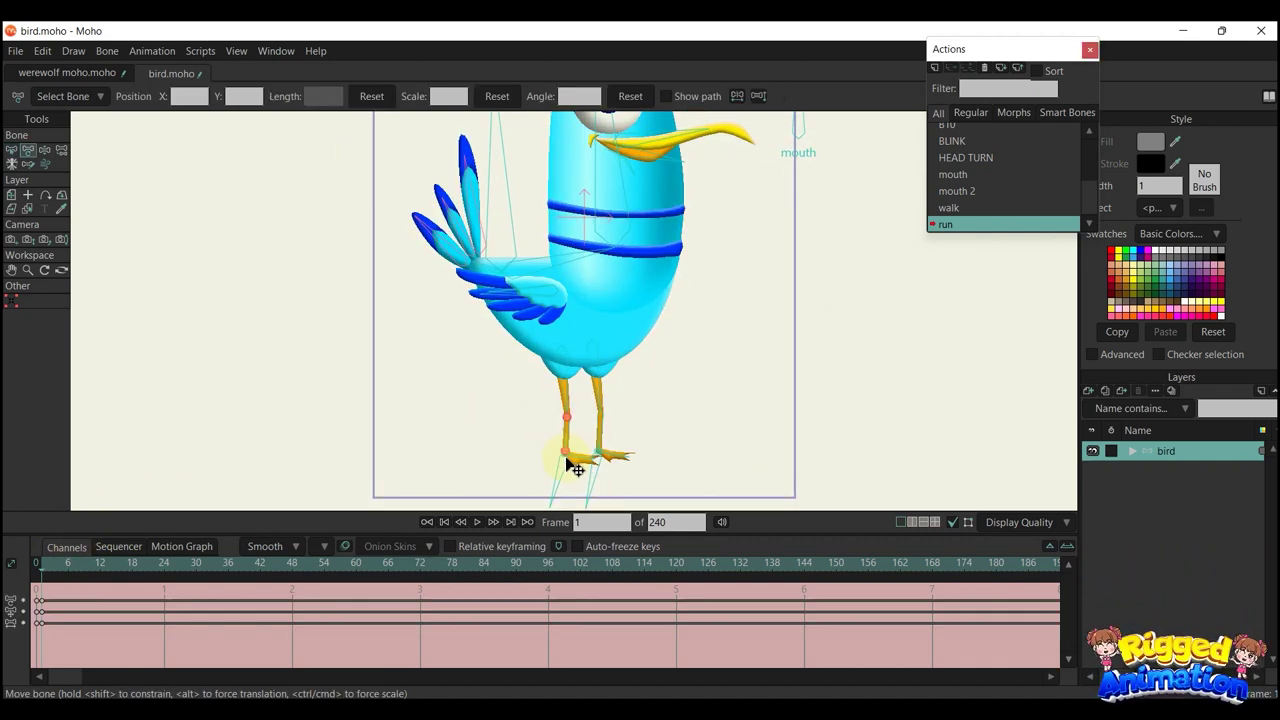
drag(567, 461, 533, 466)
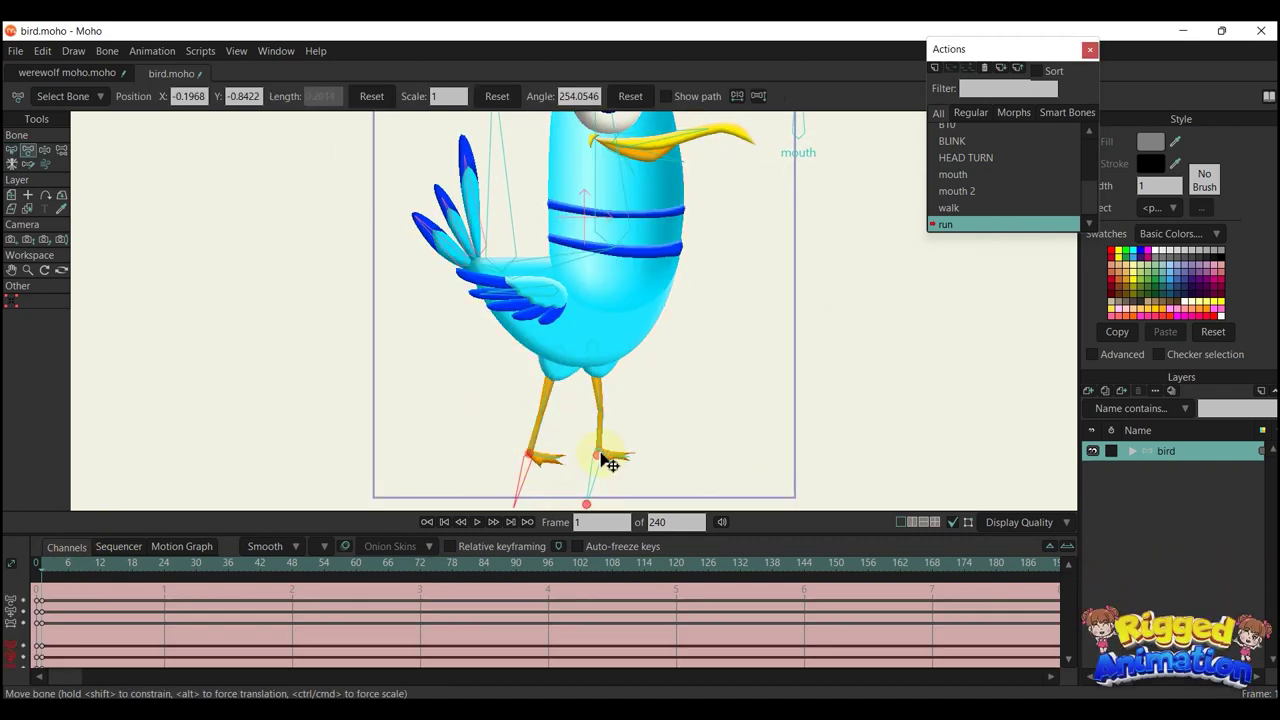
drag(613, 462, 636, 460)
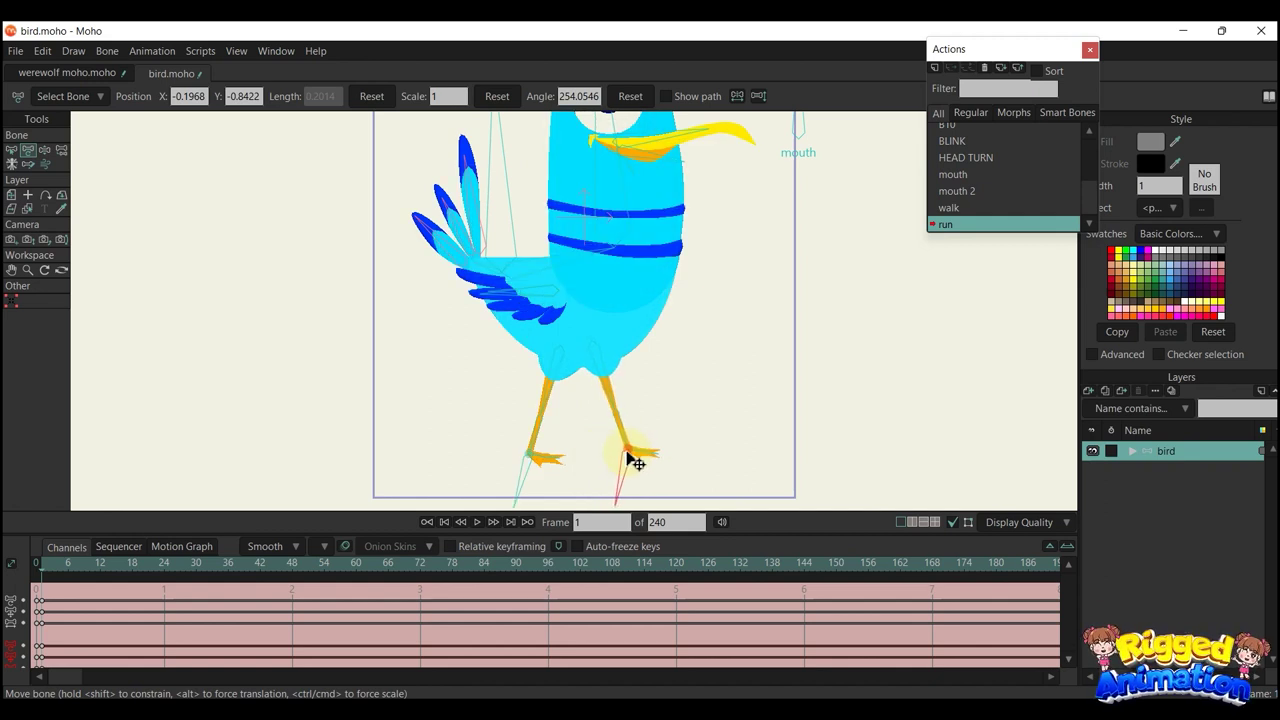
scroll(633, 461, up, 2)
click(509, 464)
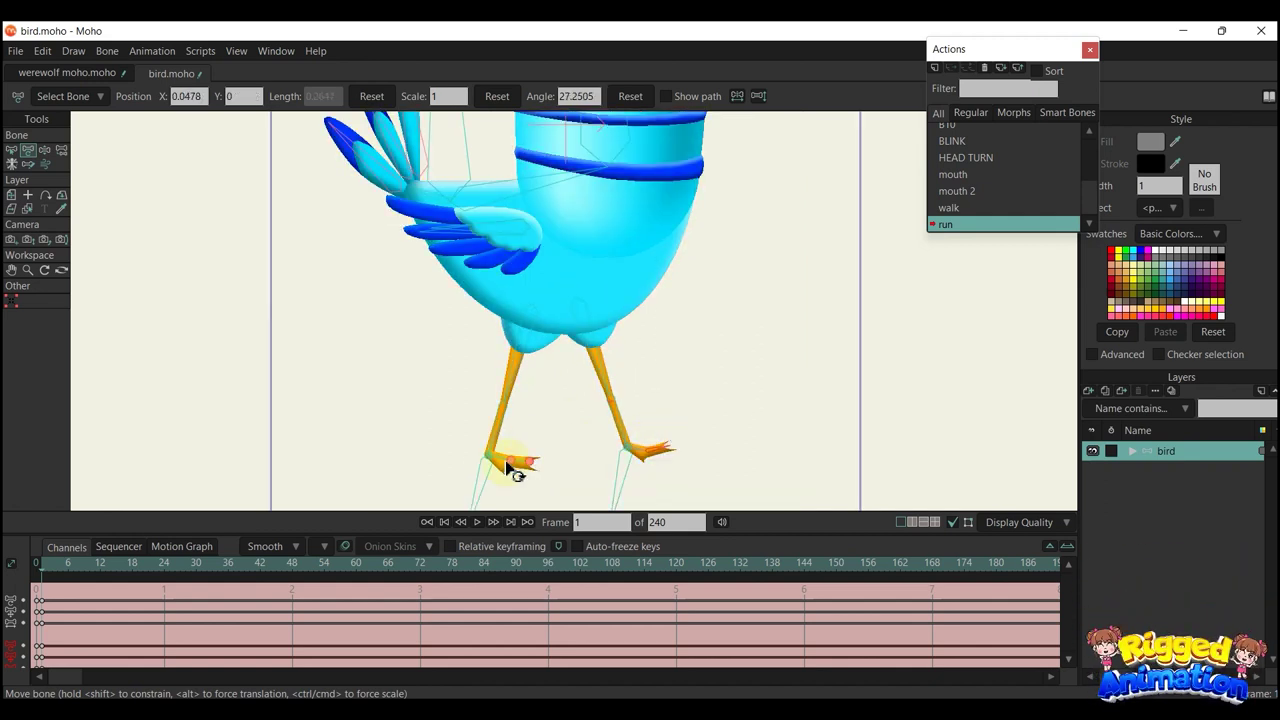
mouse_move(492, 466)
mouse_down()
mouse_move(434, 443)
mouse_move(420, 383)
mouse_move(416, 407)
mouse_up()
scroll(428, 385, up, 2)
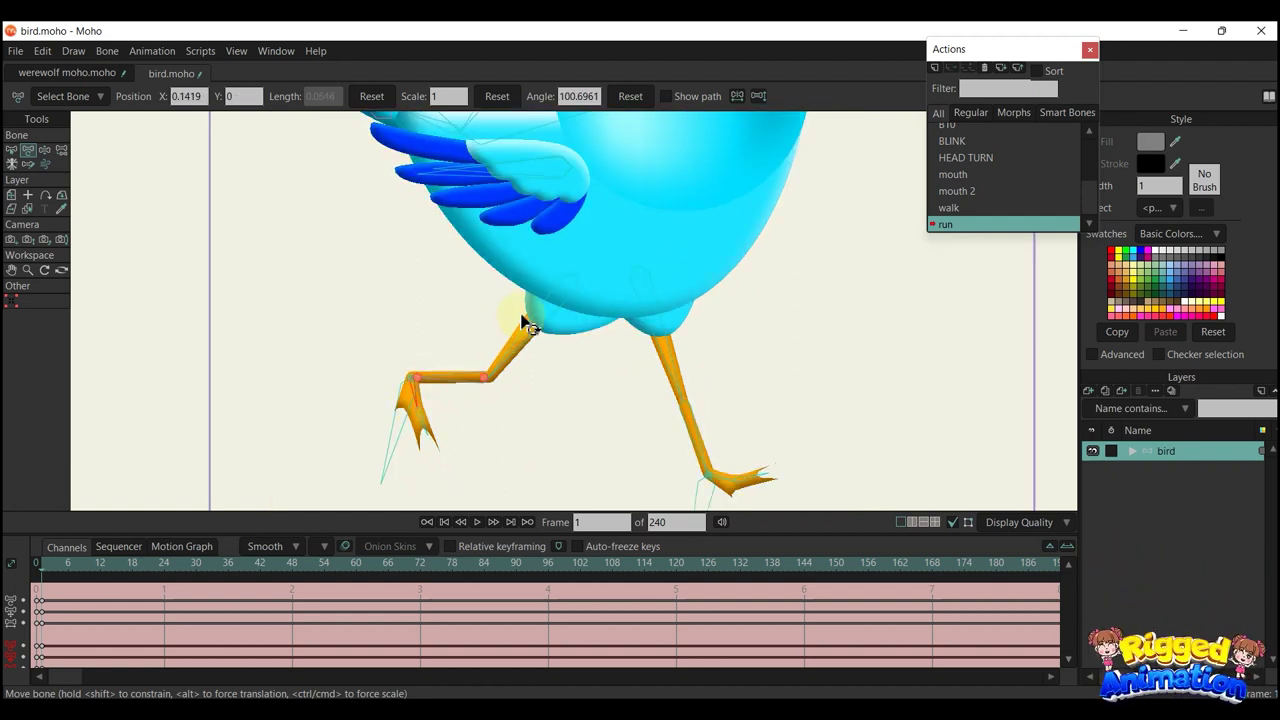
Lean the bird's upper body forward at frame 1, with its bone at about 71°
scroll(527, 345, down, 6)
drag(580, 257, 593, 258)
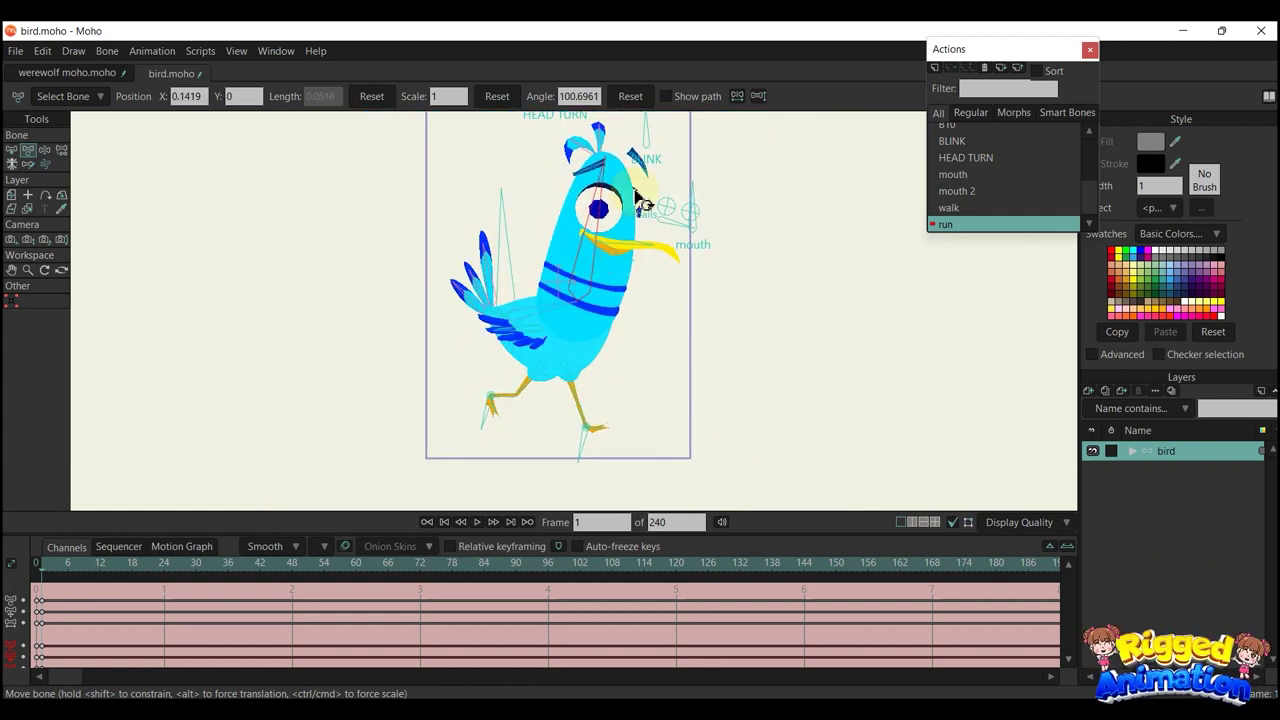
scroll(622, 200, up, 2)
drag(670, 230, 656, 222)
drag(597, 180, 585, 178)
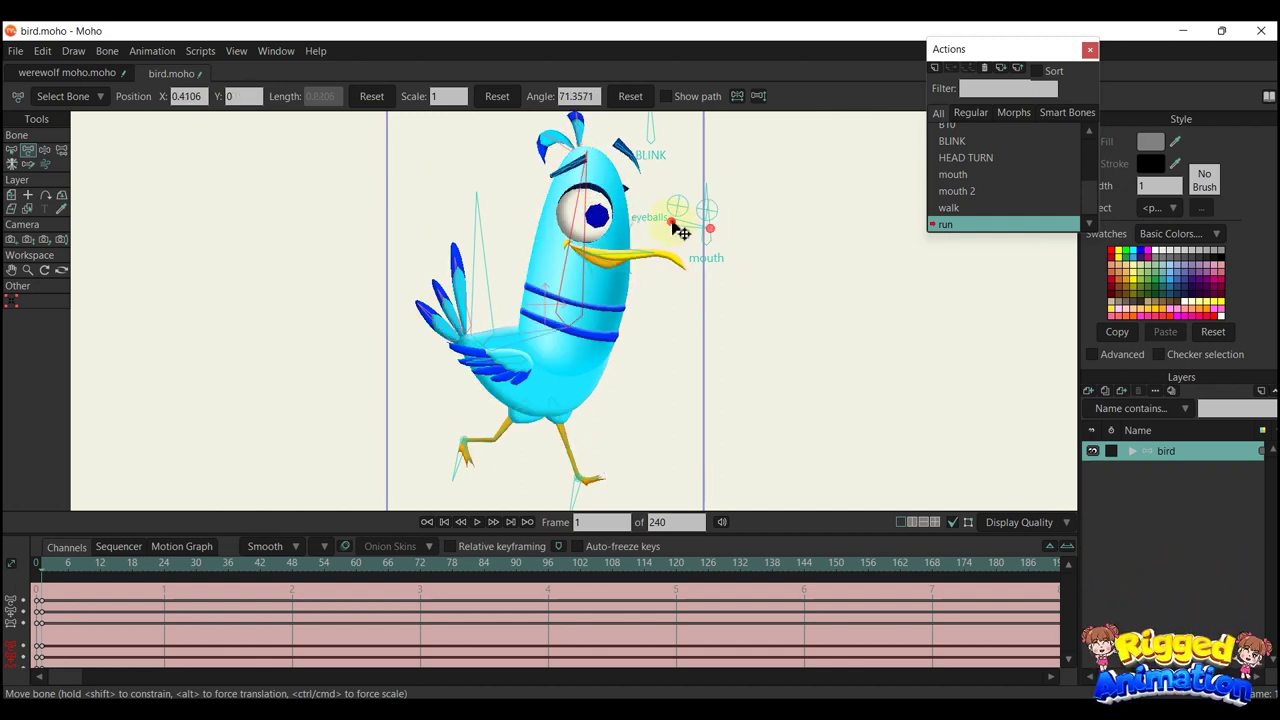
Adjust the eyeballs bone and open the beak with the mouth bone at frame 1
drag(680, 232, 711, 211)
click(620, 275)
scroll(619, 276, down, 1)
scroll(594, 344, up, 1)
scroll(480, 406, up, 1)
Raise the bird's lifted rear foot slightly at frame 1 of the run action
drag(491, 402, 486, 401)
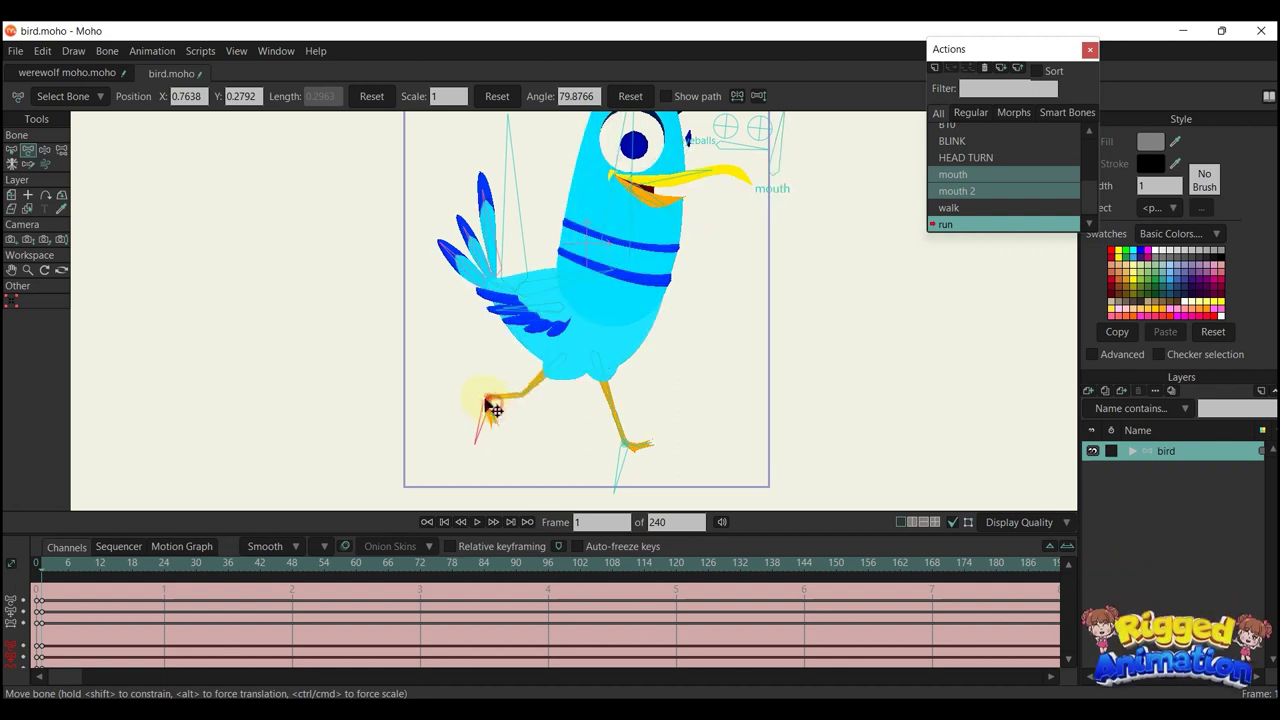
click(555, 308)
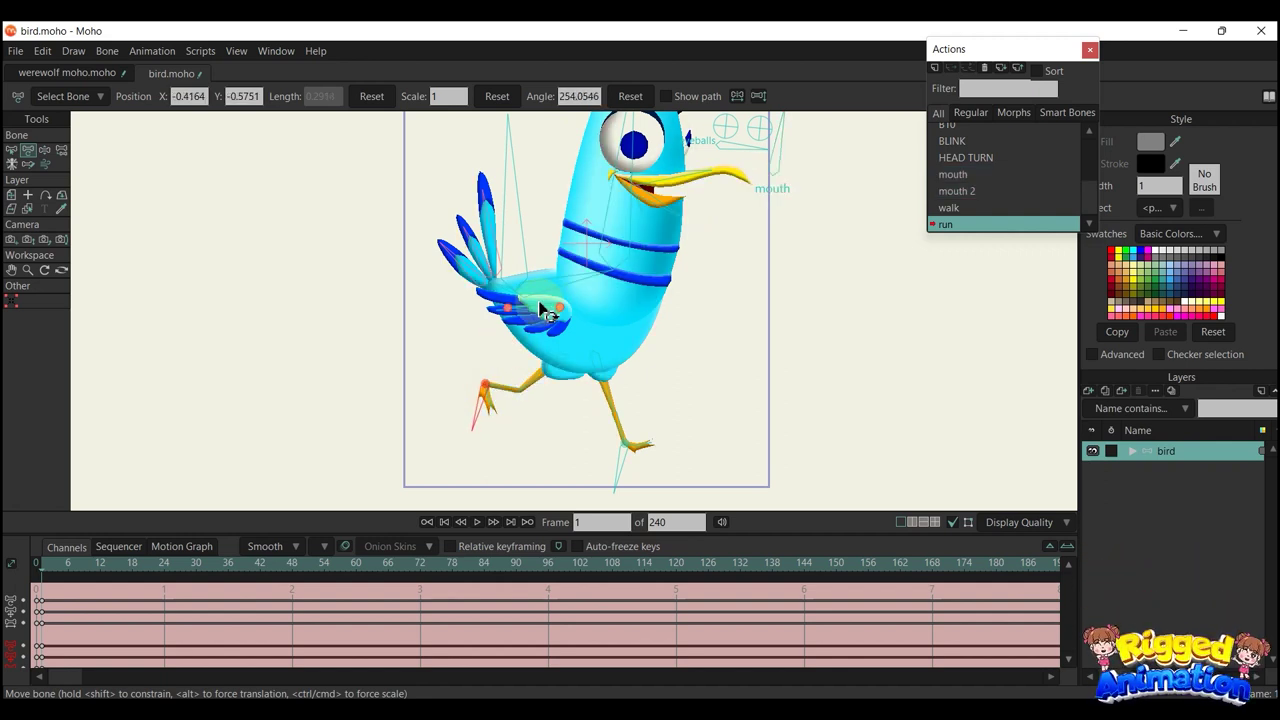
click(617, 446)
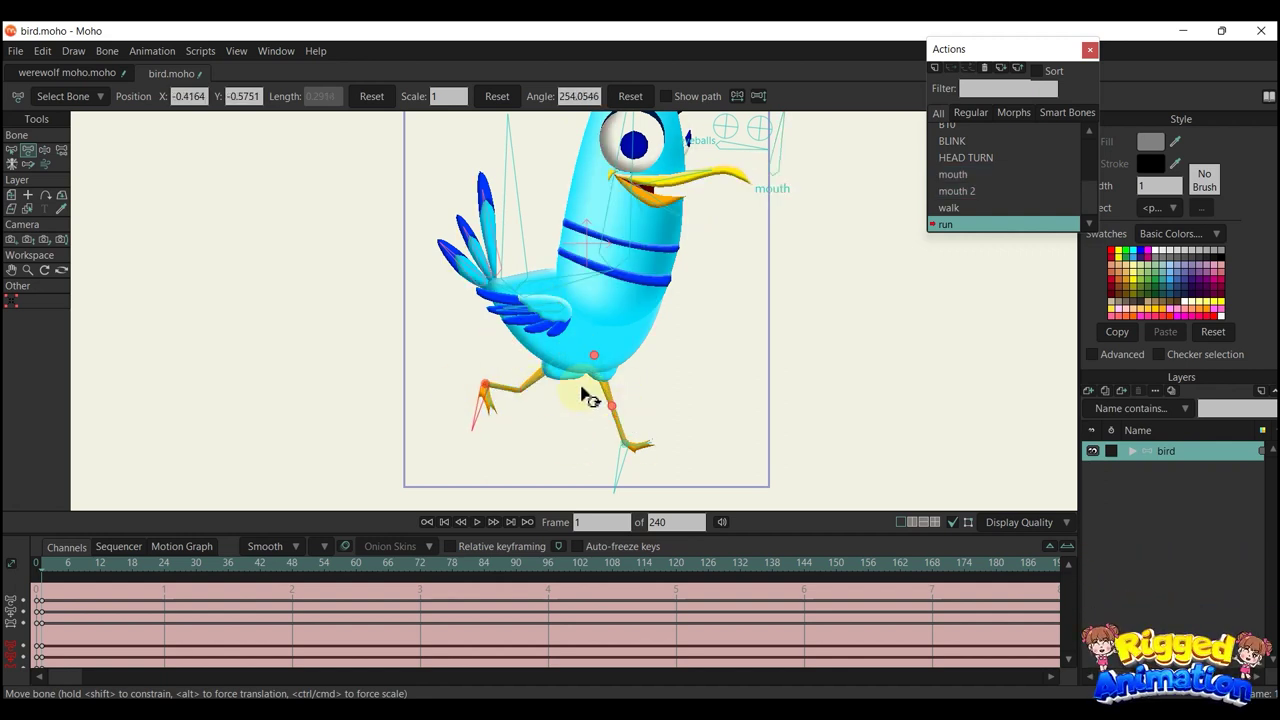
Copy the frame 1 pose keys to frames 12 and 24
scroll(589, 398, down, 2)
click(101, 564)
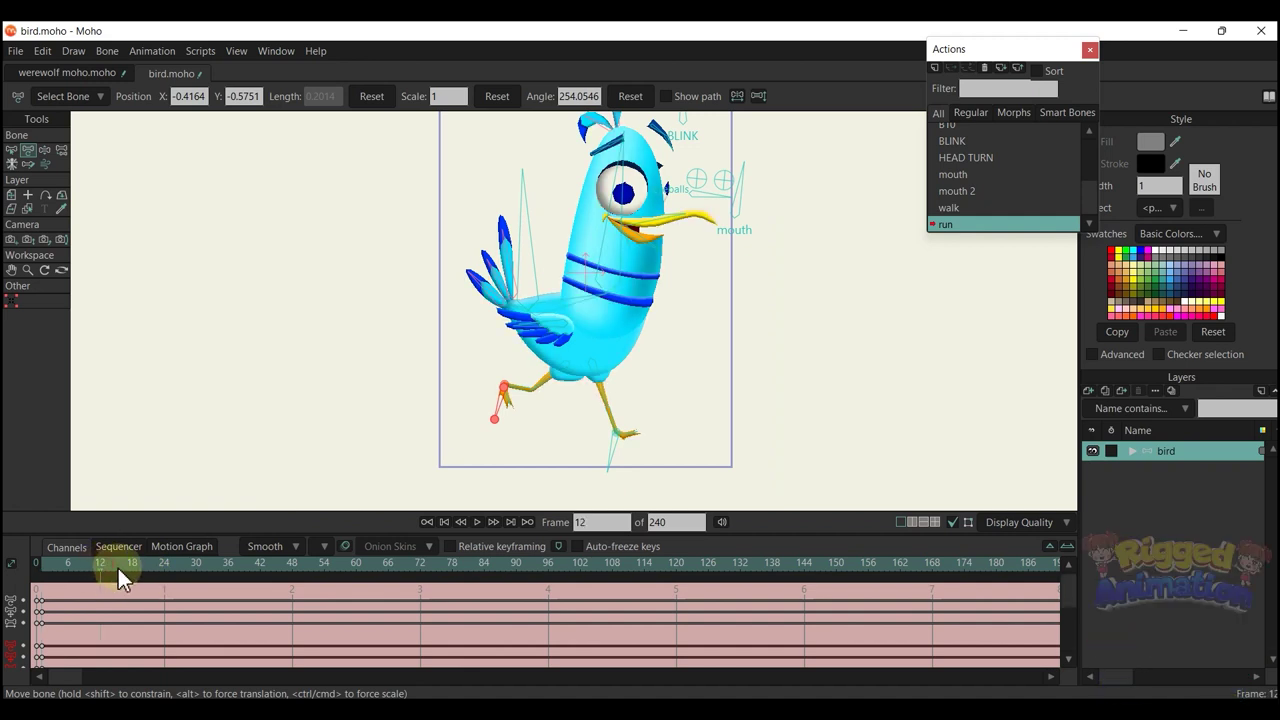
key(ctrl+v)
click(163, 565)
key(ctrl+v)
Swap the legs at frame 12: bring the rear foot forward with raised toes and lift the front foot back with toes down
click(101, 563)
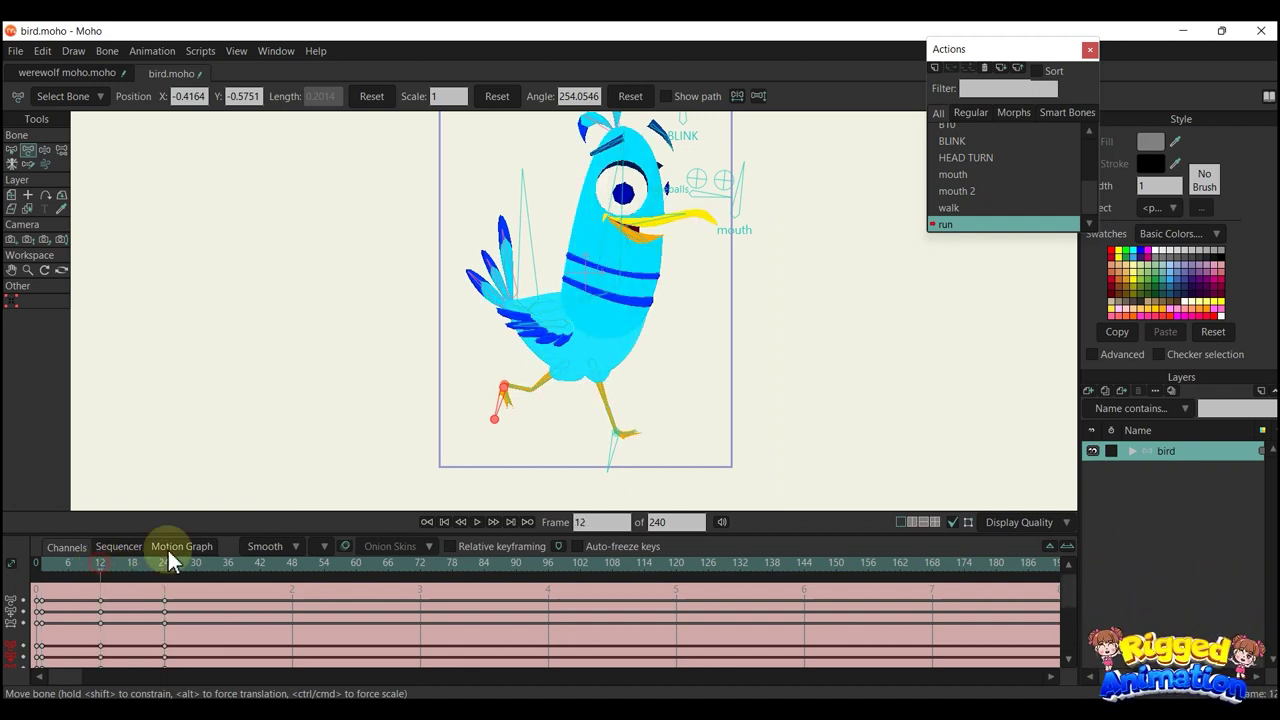
scroll(503, 371, up, 4)
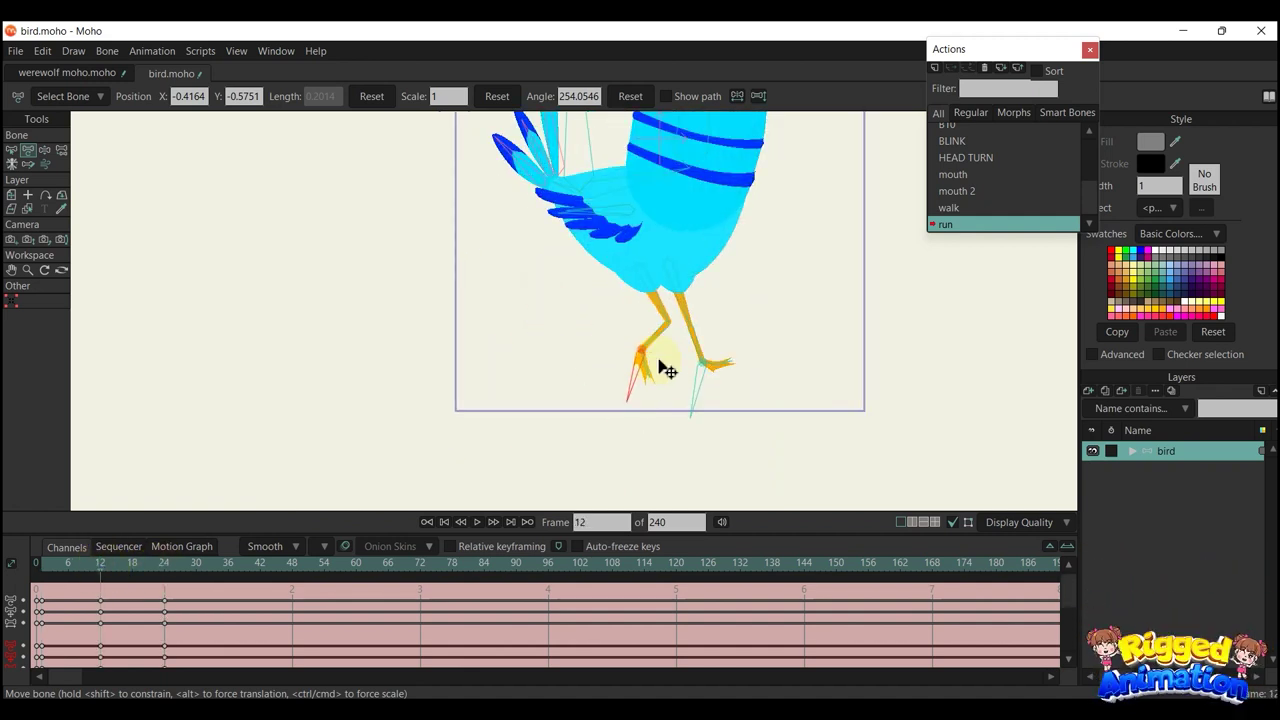
drag(660, 367, 705, 358)
scroll(678, 375, up, 4)
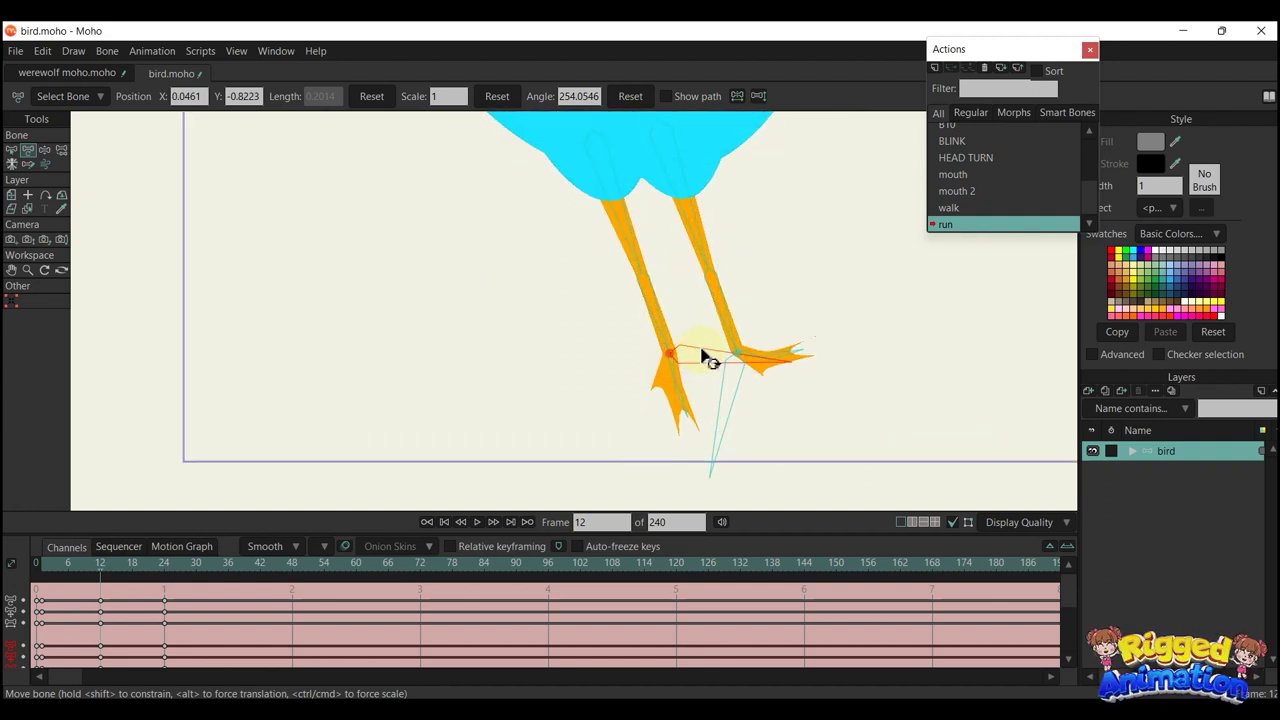
drag(628, 390, 447, 266)
scroll(546, 279, down, 5)
drag(552, 279, 536, 378)
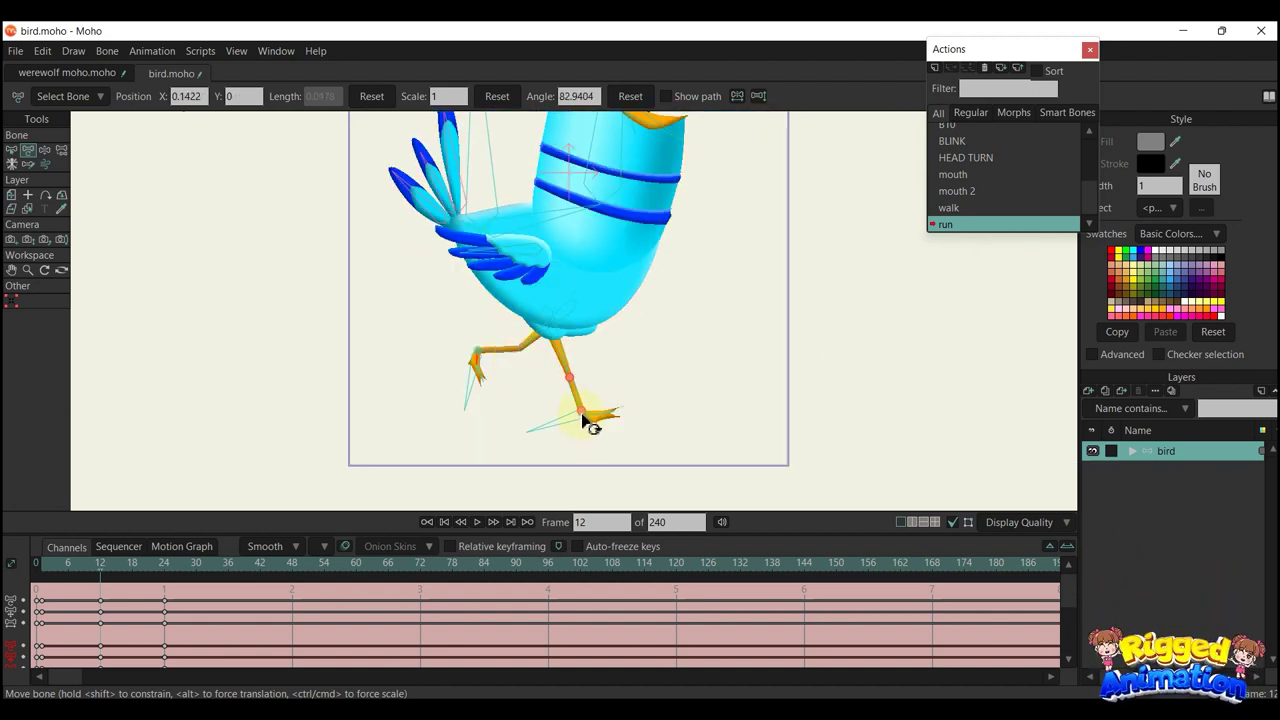
drag(579, 416, 602, 407)
scroll(590, 368, down, 2)
drag(593, 359, 628, 377)
Refine the lifted rear foot at frame 1, rotating its target bone to about 222°
click(45, 568)
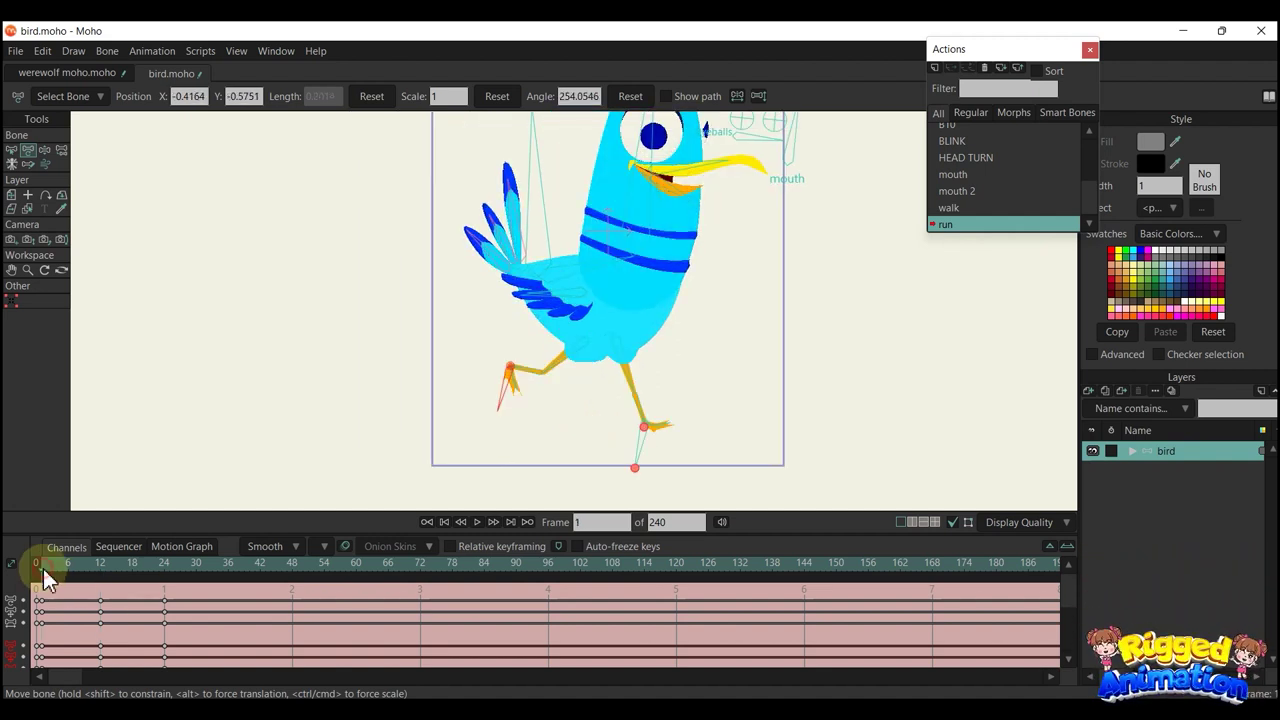
mouse_move(43, 568)
mouse_down()
mouse_move(134, 589)
mouse_move(43, 578)
mouse_up()
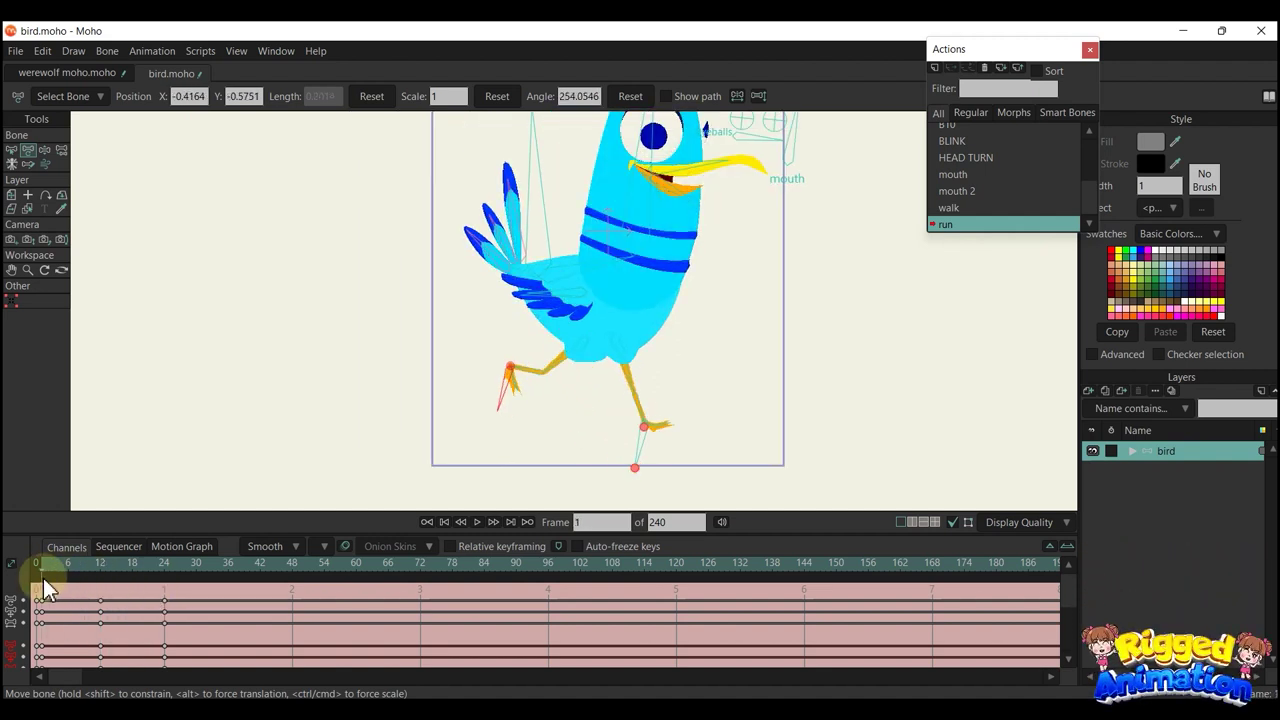
scroll(468, 442, up, 1)
scroll(523, 366, up, 3)
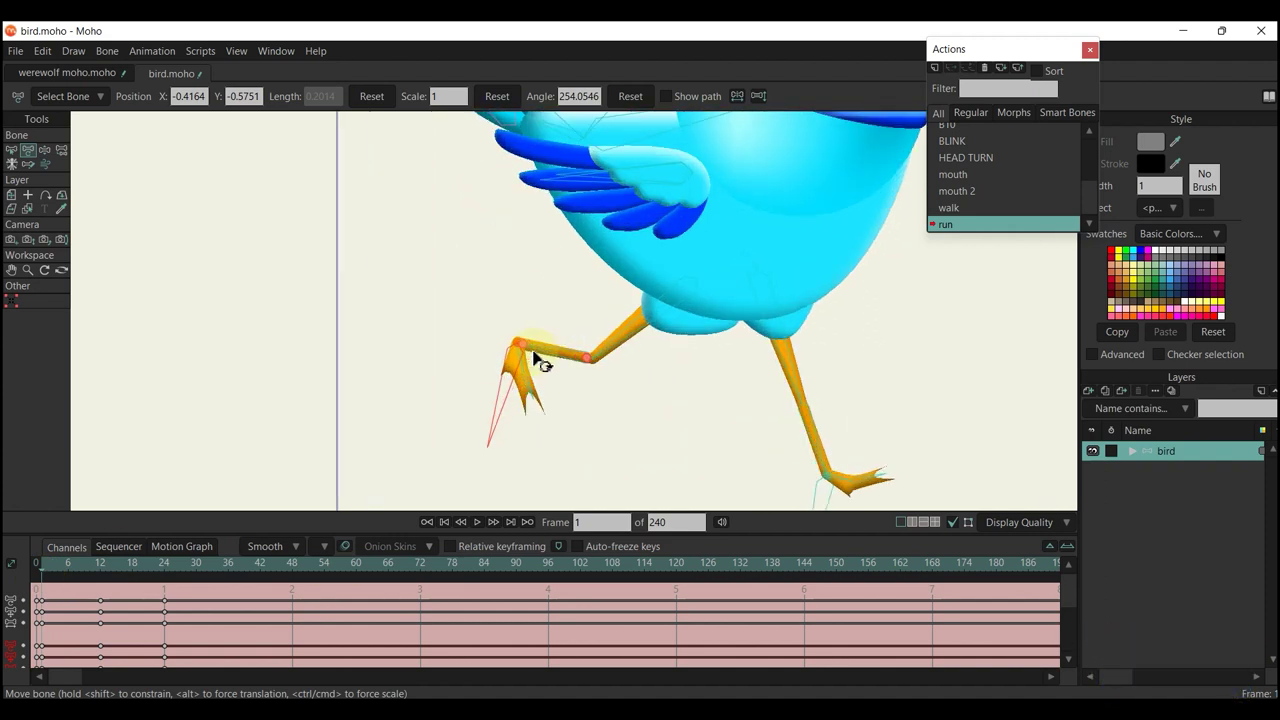
drag(512, 354, 510, 361)
scroll(511, 366, down, 3)
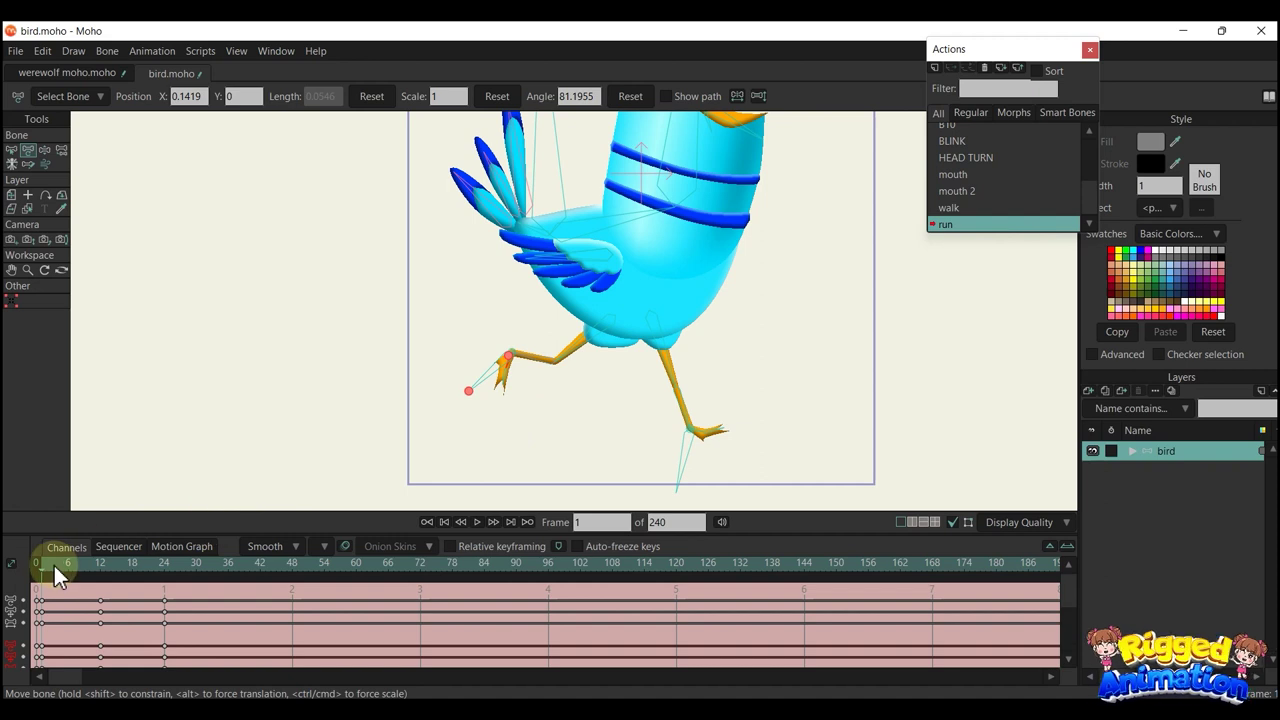
Copy the corrected frame 1 keys to frame 24 so the run cycle ends on its starting pose
scroll(56, 640, down, 1)
drag(58, 652, 45, 569)
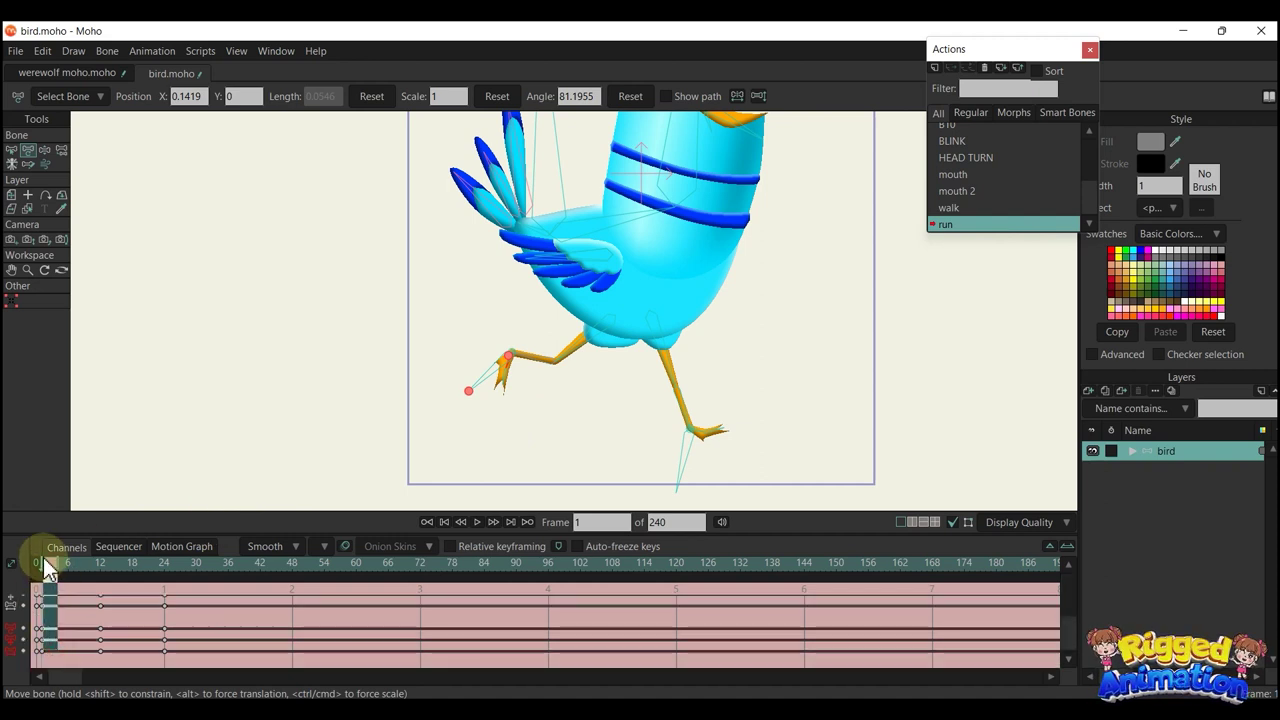
click(80, 605)
click(167, 564)
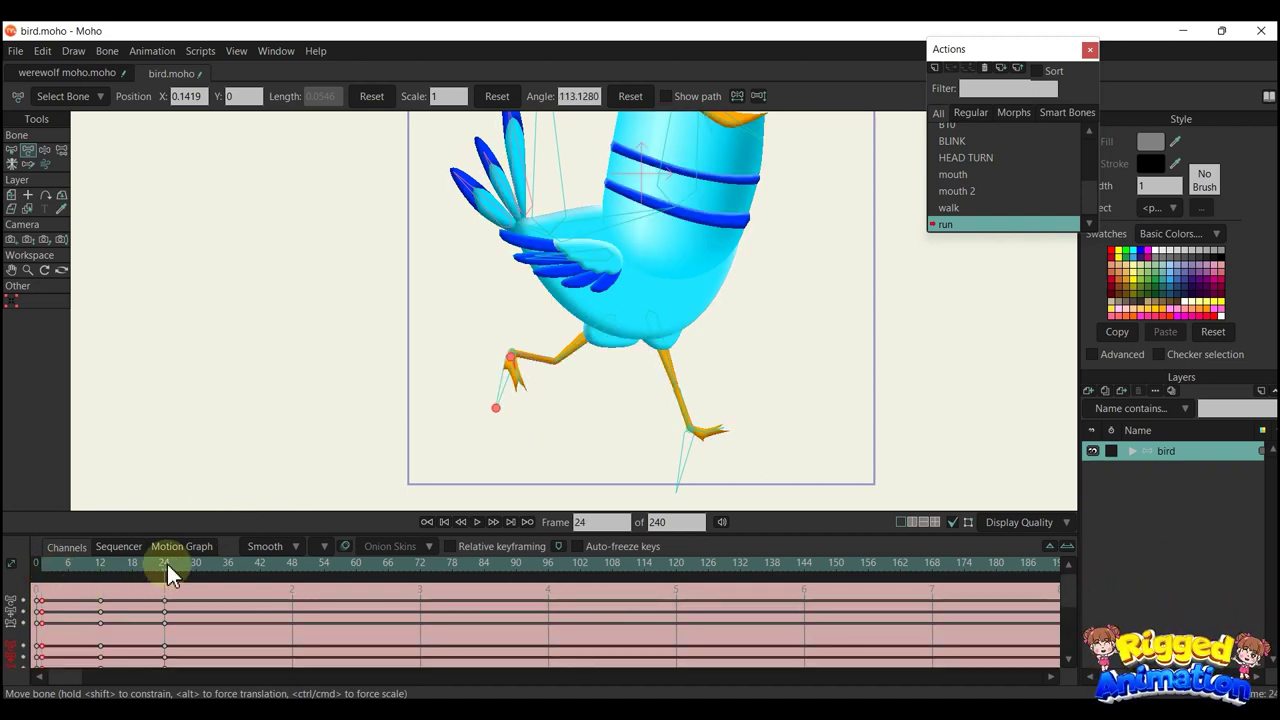
Adjust the lifted rear foot's rotation at frame 12 and compare it with the frame 1 pose
click(100, 566)
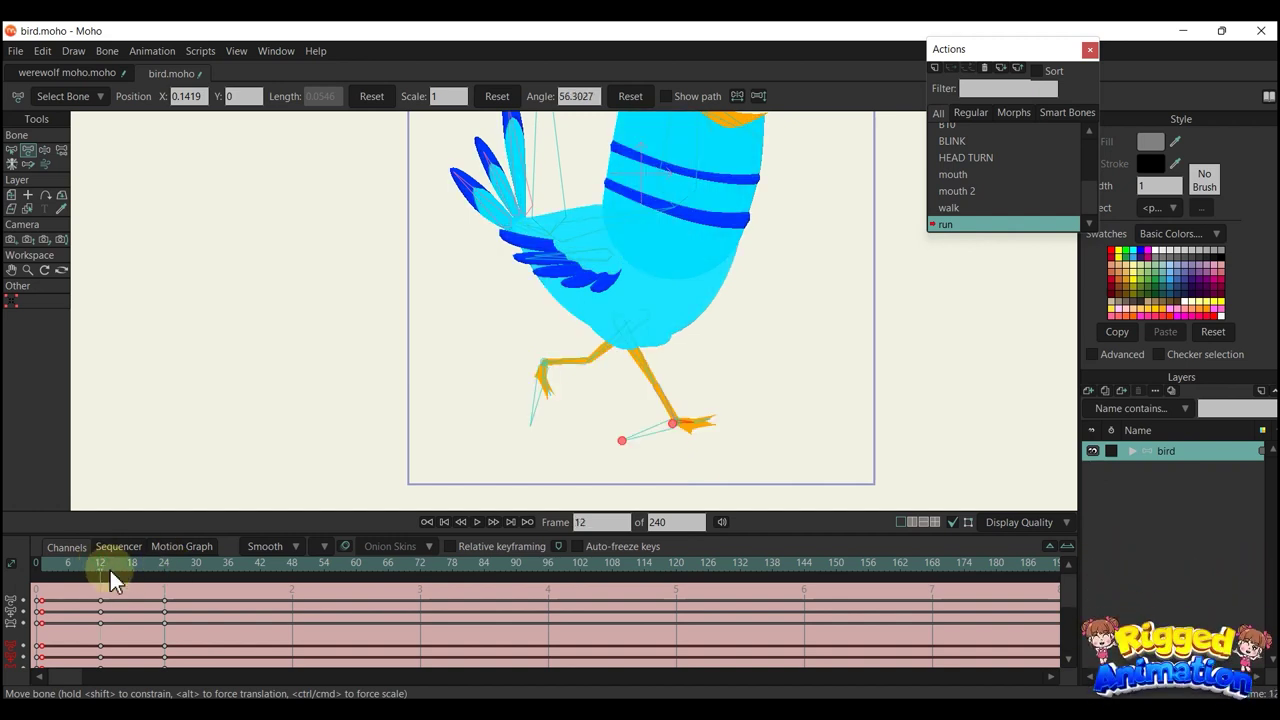
scroll(565, 370, up, 3)
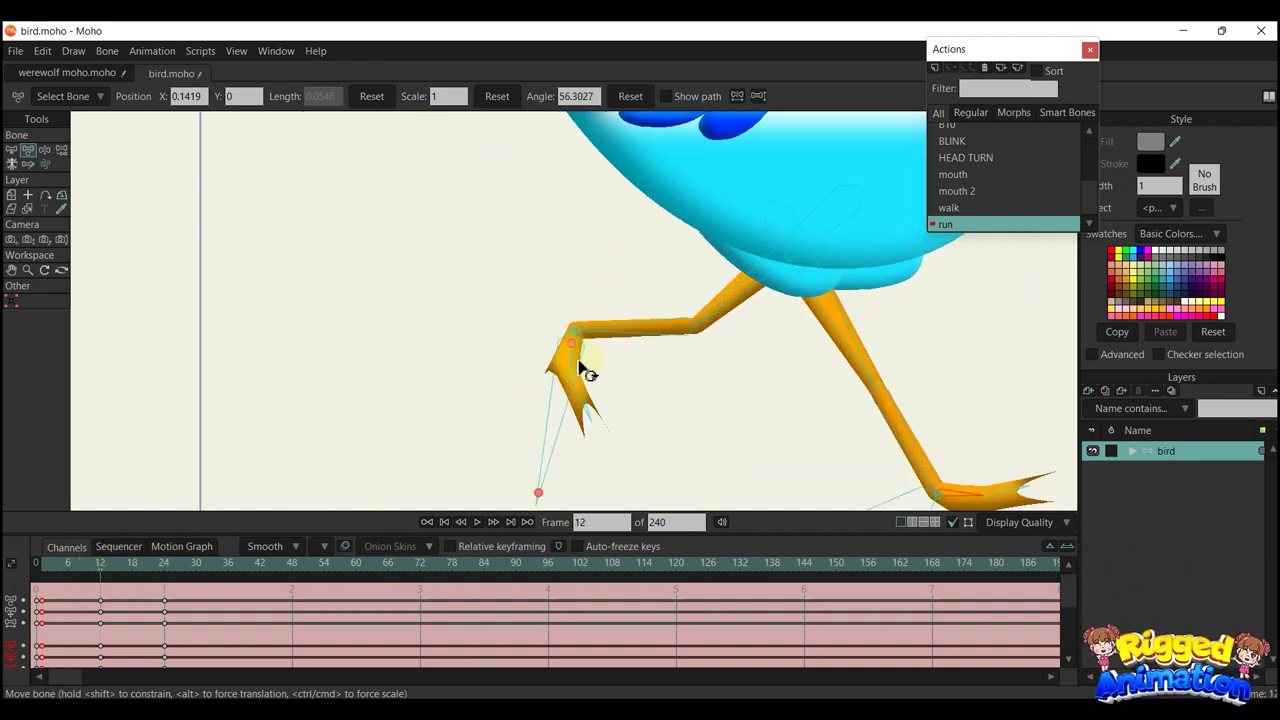
drag(593, 400, 60, 585)
scroll(480, 385, down, 3)
click(45, 582)
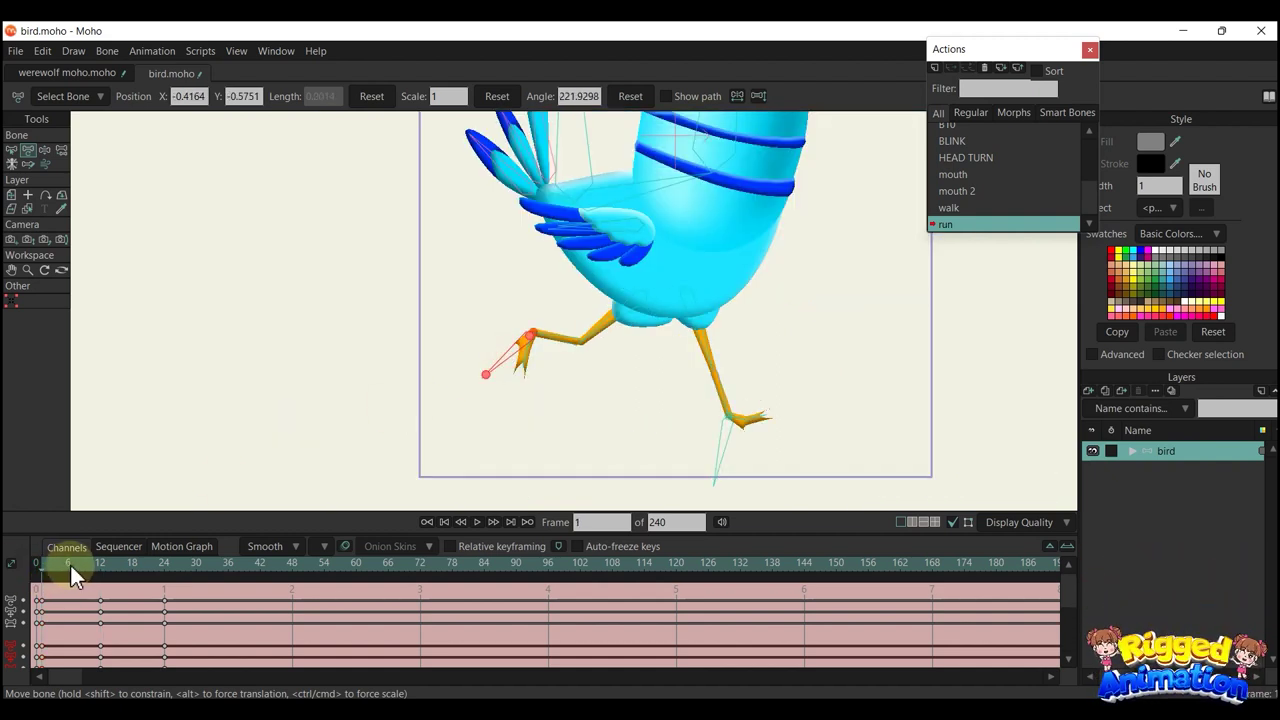
Raise the bird's body at frame 6 for the passing pose and copy that body key to frame 18
click(69, 565)
drag(617, 369, 631, 341)
mouse_move(583, 192)
mouse_down()
mouse_move(580, 157)
mouse_move(578, 212)
mouse_up()
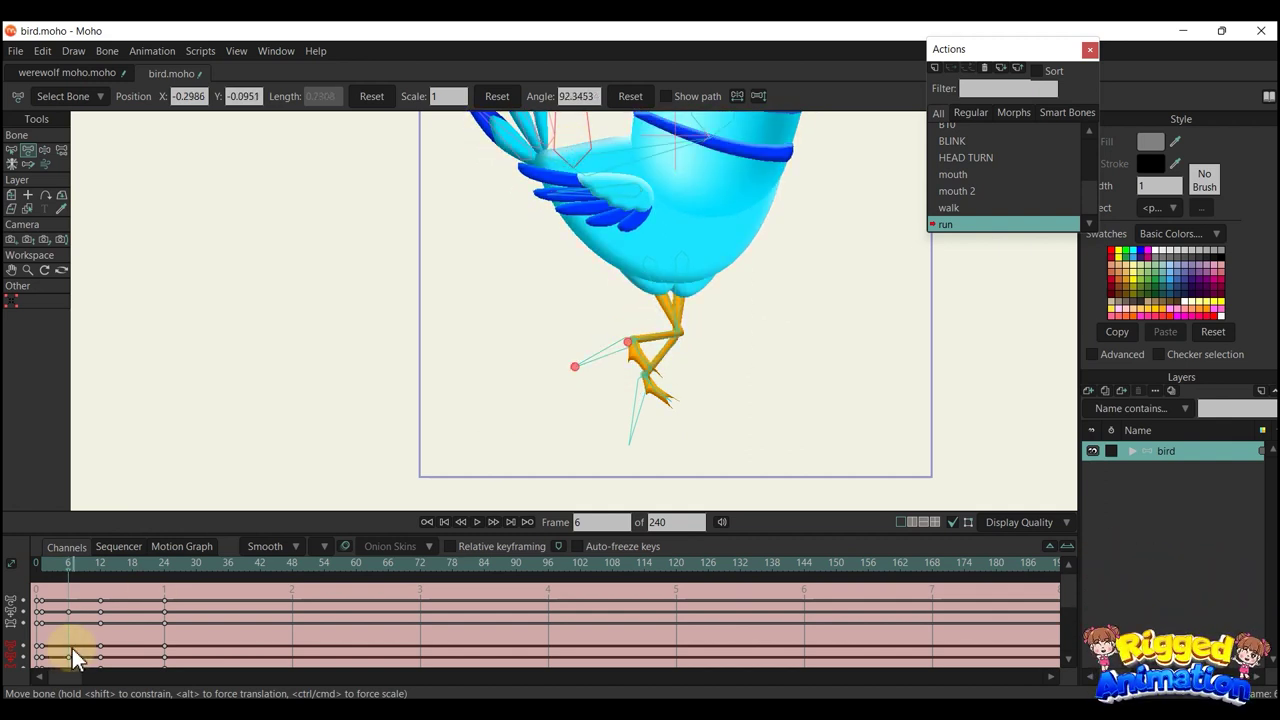
click(134, 565)
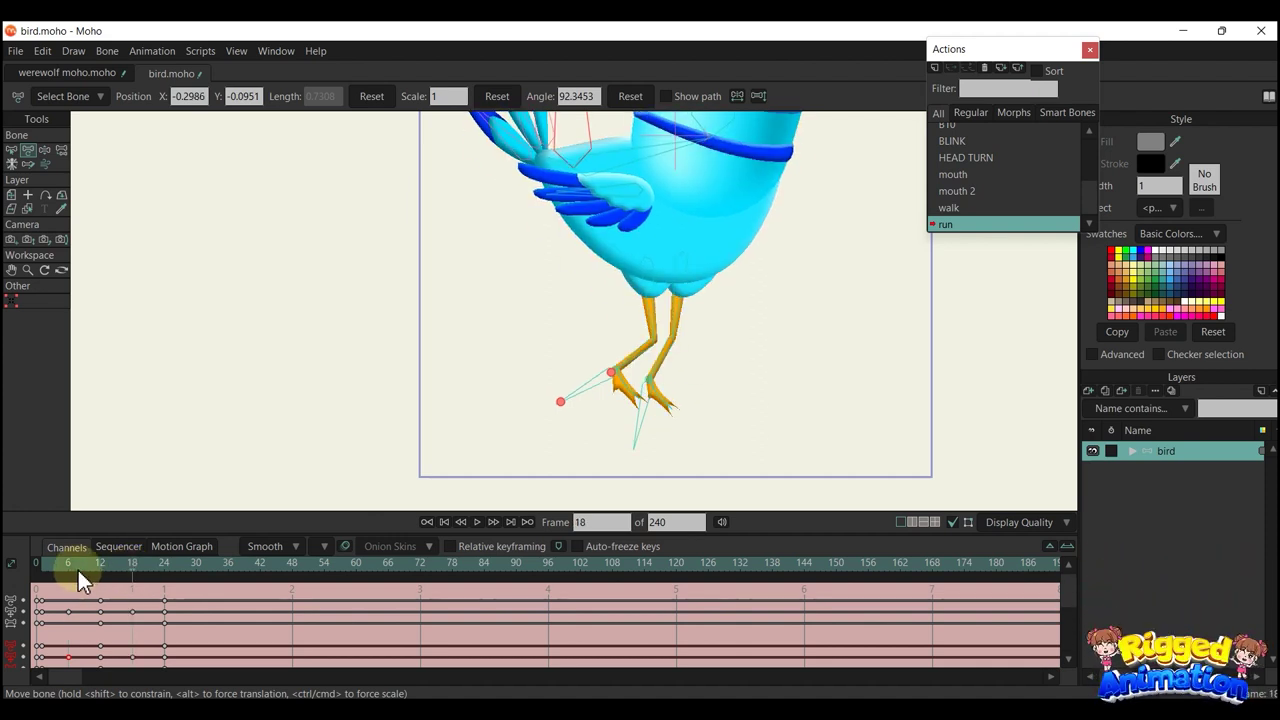
drag(45, 563, 69, 577)
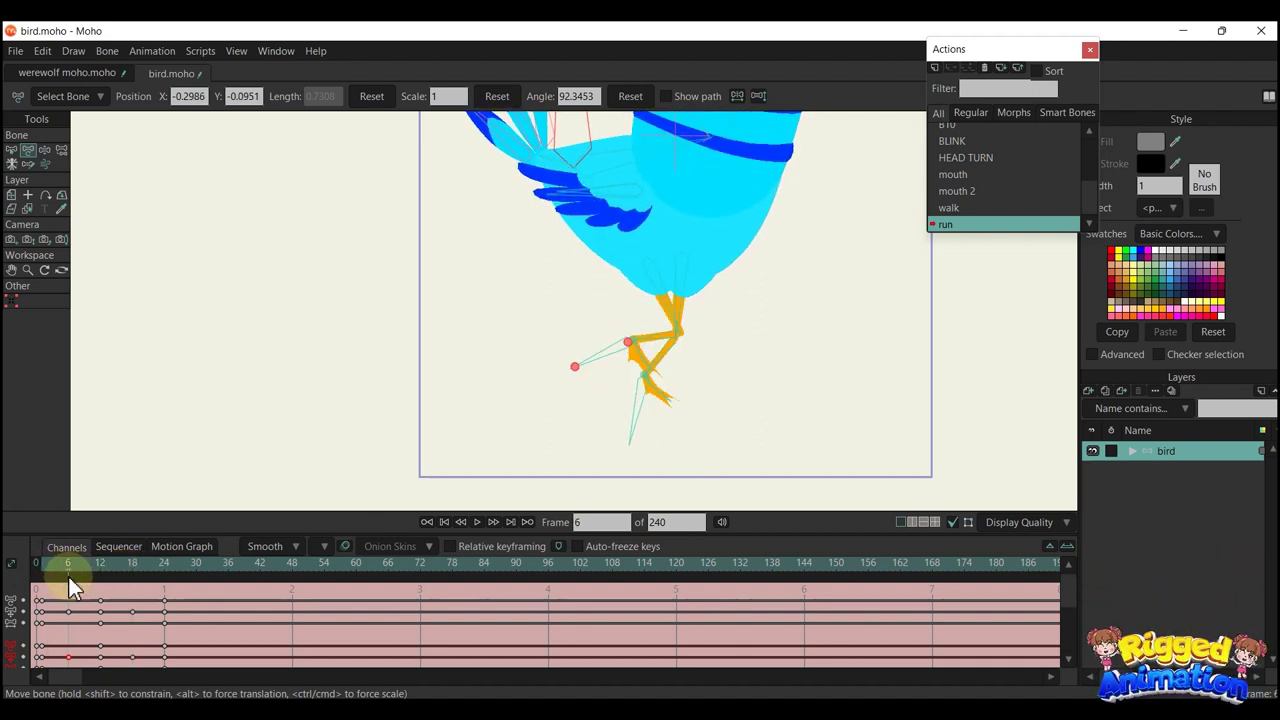
Fine-tune the body's height at frame 6 and apply the same body key at frame 18
scroll(618, 222, up, 1)
drag(573, 189, 574, 179)
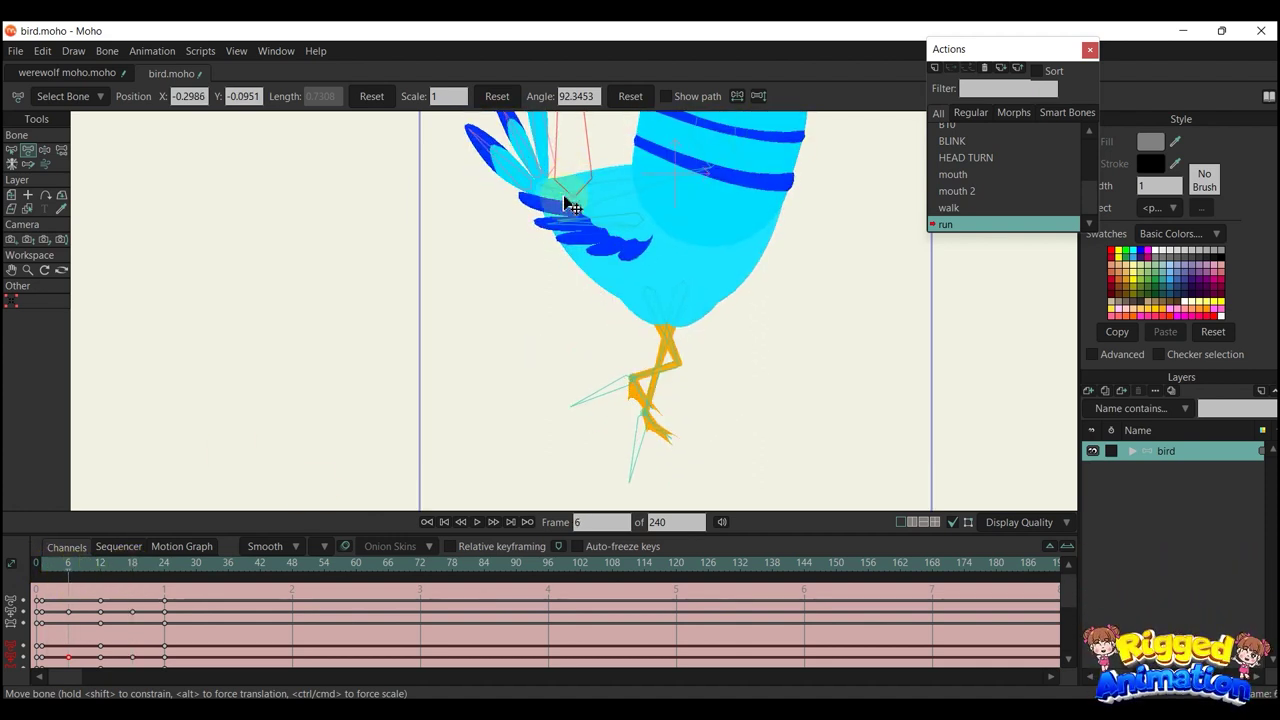
click(133, 567)
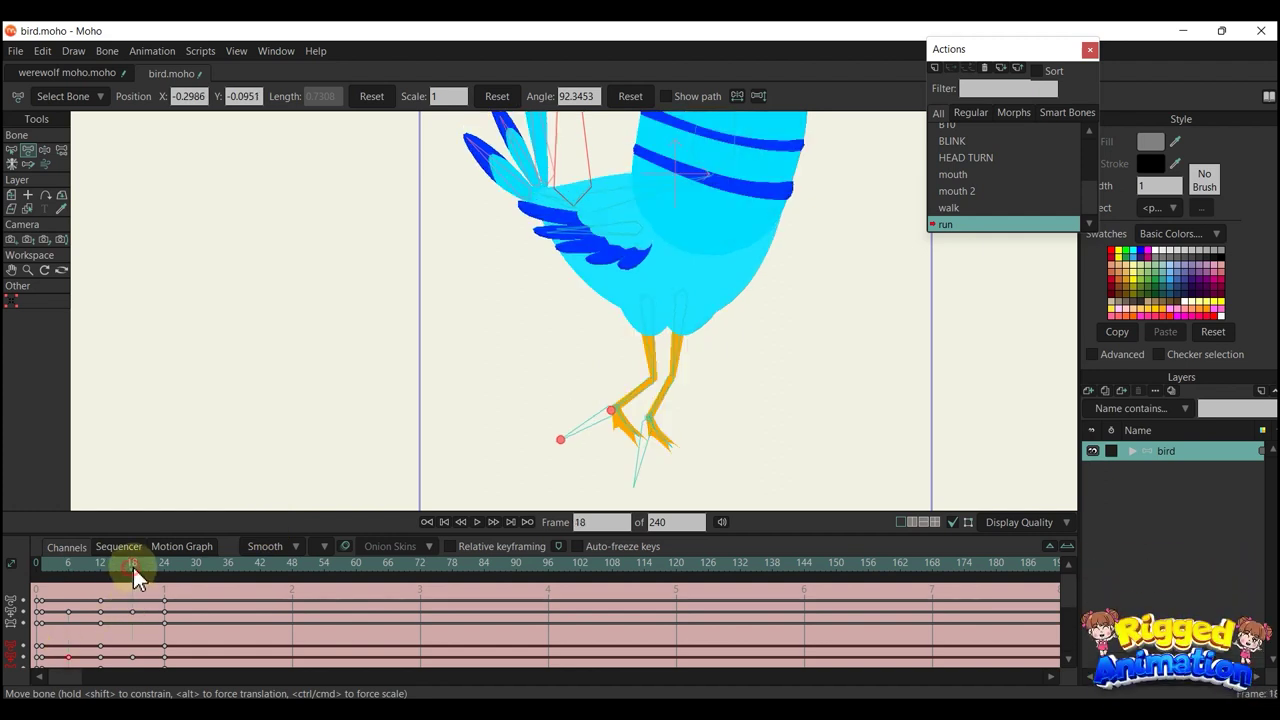
mouse_move(50, 576)
mouse_down()
mouse_move(80, 576)
mouse_move(46, 576)
mouse_move(68, 577)
mouse_up()
Pose the legs at frame 6: move the lifted foot forward, then flatten and lower the supporting foot
click(638, 440)
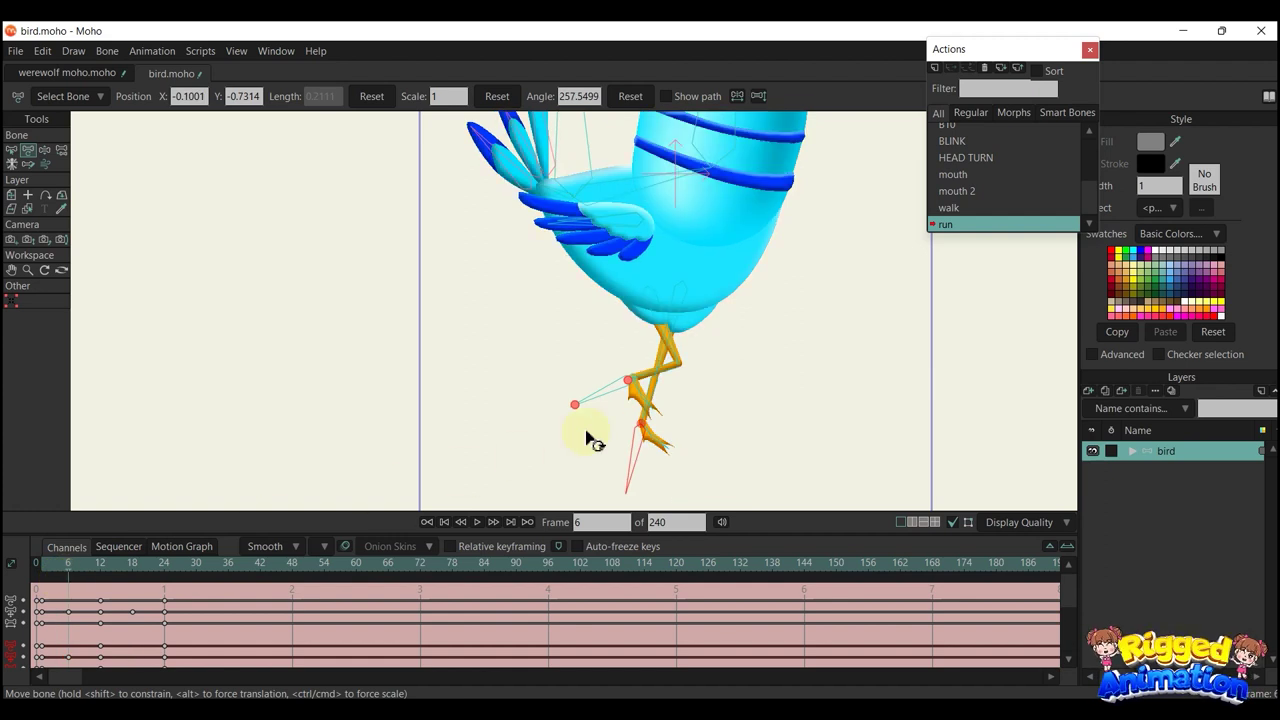
scroll(586, 435, up, 2)
drag(683, 425, 698, 430)
click(678, 395)
mouse_move(660, 364)
mouse_down()
mouse_move(685, 336)
mouse_move(695, 360)
mouse_up()
scroll(680, 400, down, 1)
click(645, 436)
drag(640, 431, 635, 457)
Lift the swinging foot at frame 18 so its knee bends behind the supporting leg
click(100, 563)
click(128, 563)
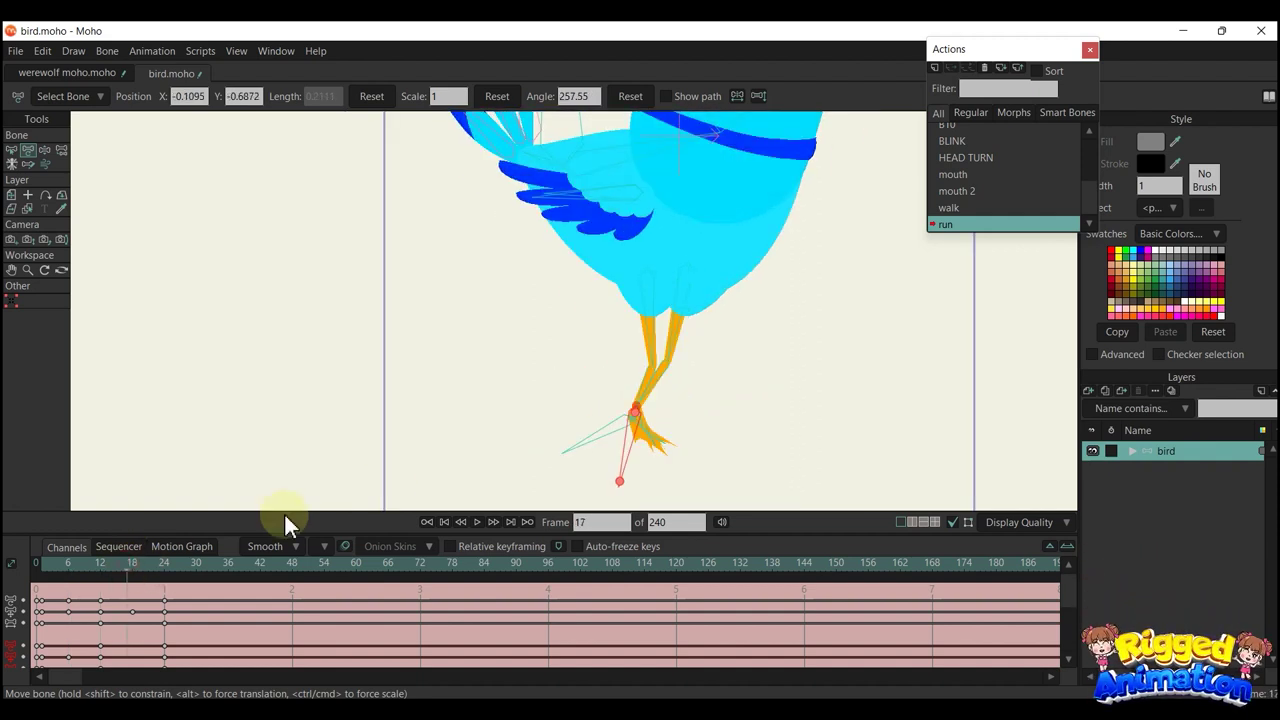
click(131, 564)
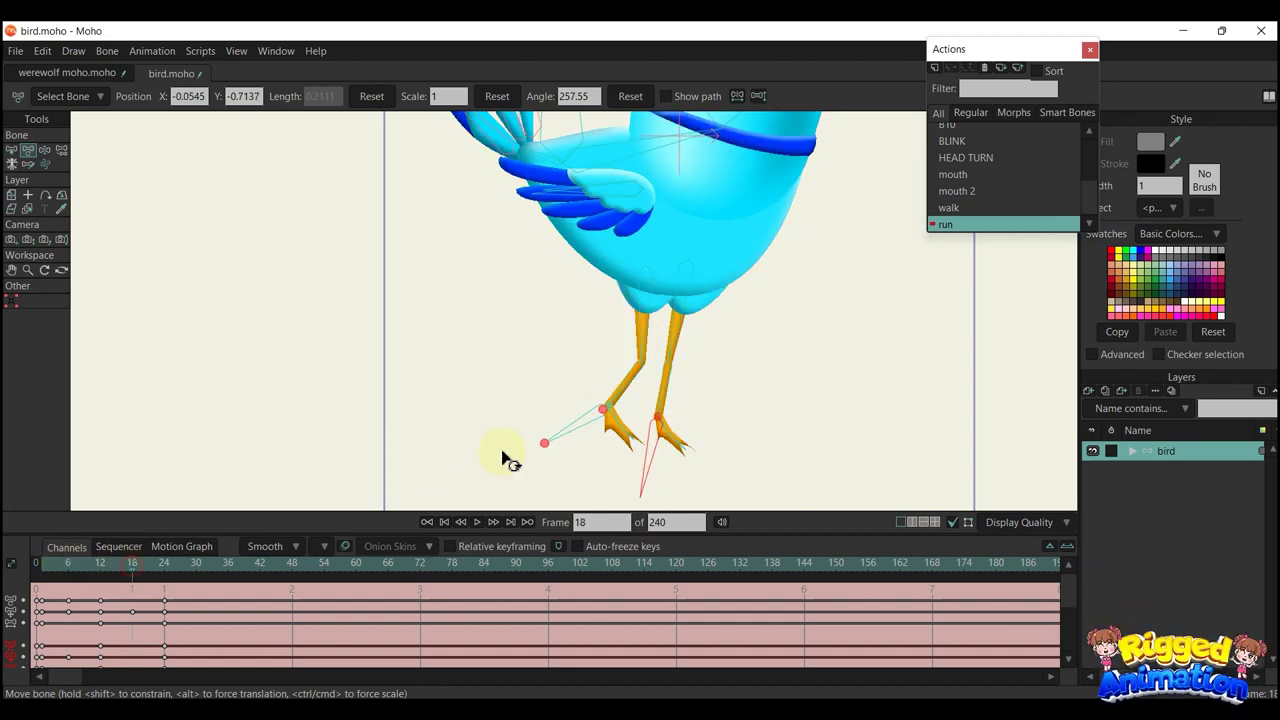
drag(656, 422, 624, 358)
scroll(642, 354, up, 3)
scroll(639, 353, up, 2)
scroll(628, 368, down, 2)
click(608, 400)
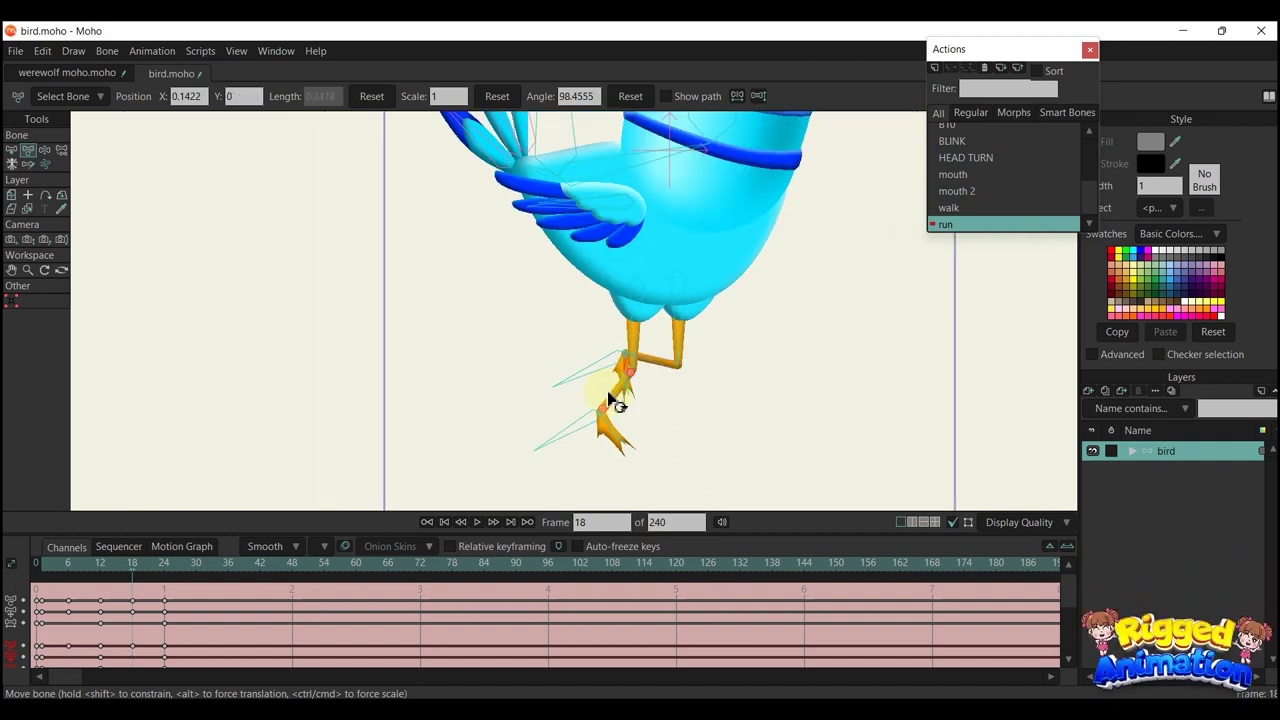
Flatten and lower the supporting foot at frame 18 and shift the lifted foot slightly forward
mouse_move(603, 425)
mouse_down()
mouse_move(652, 458)
mouse_move(659, 441)
mouse_move(647, 443)
mouse_move(666, 443)
mouse_up()
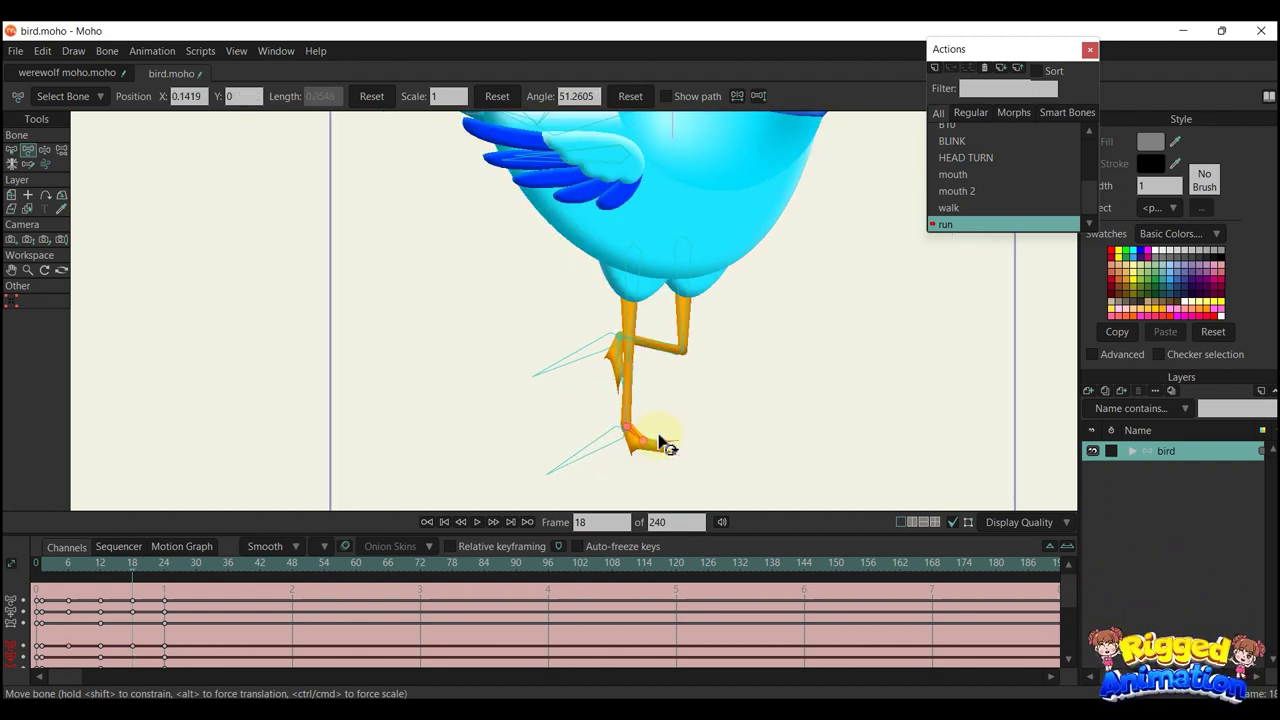
drag(93, 569, 134, 583)
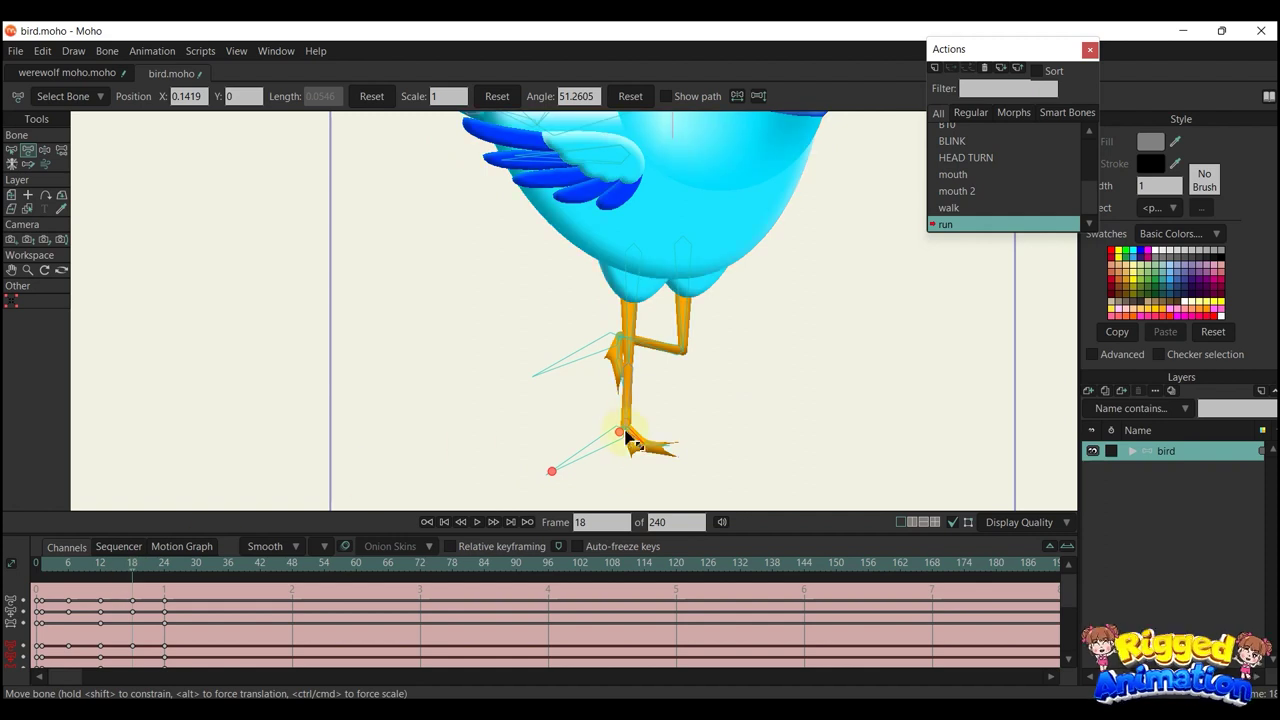
drag(621, 433, 622, 458)
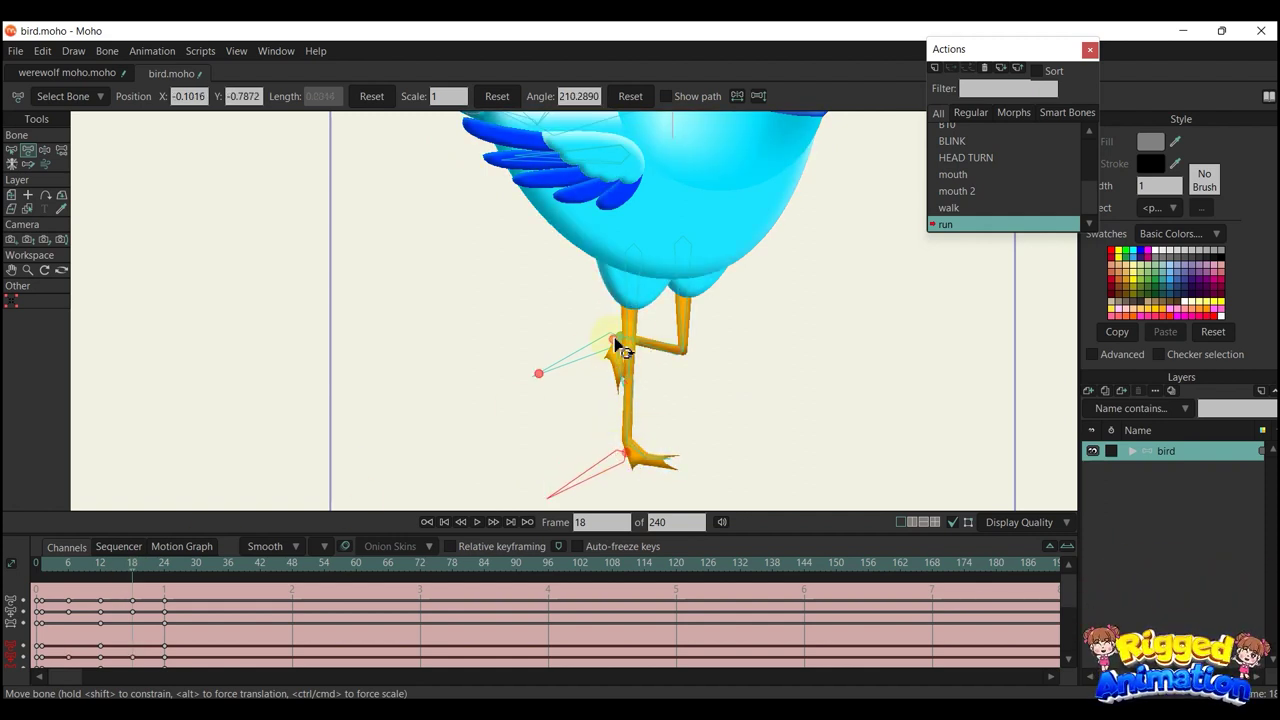
drag(617, 345, 641, 350)
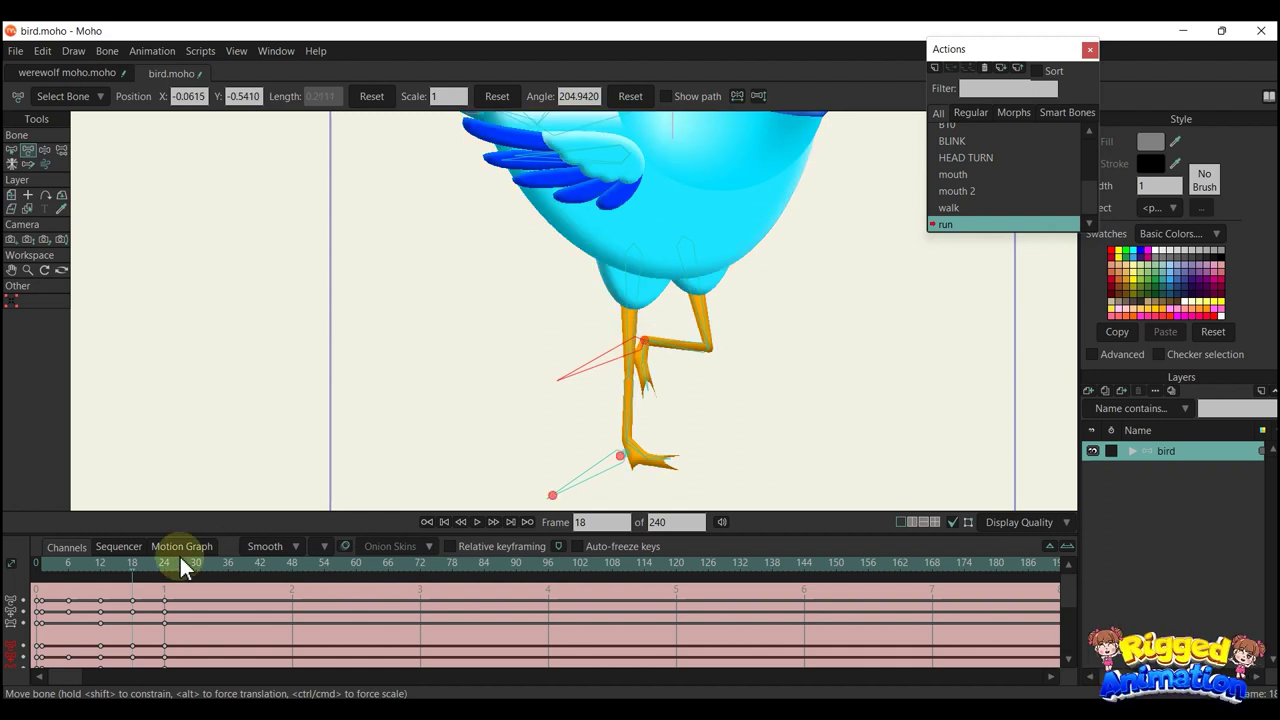
drag(66, 563, 176, 607)
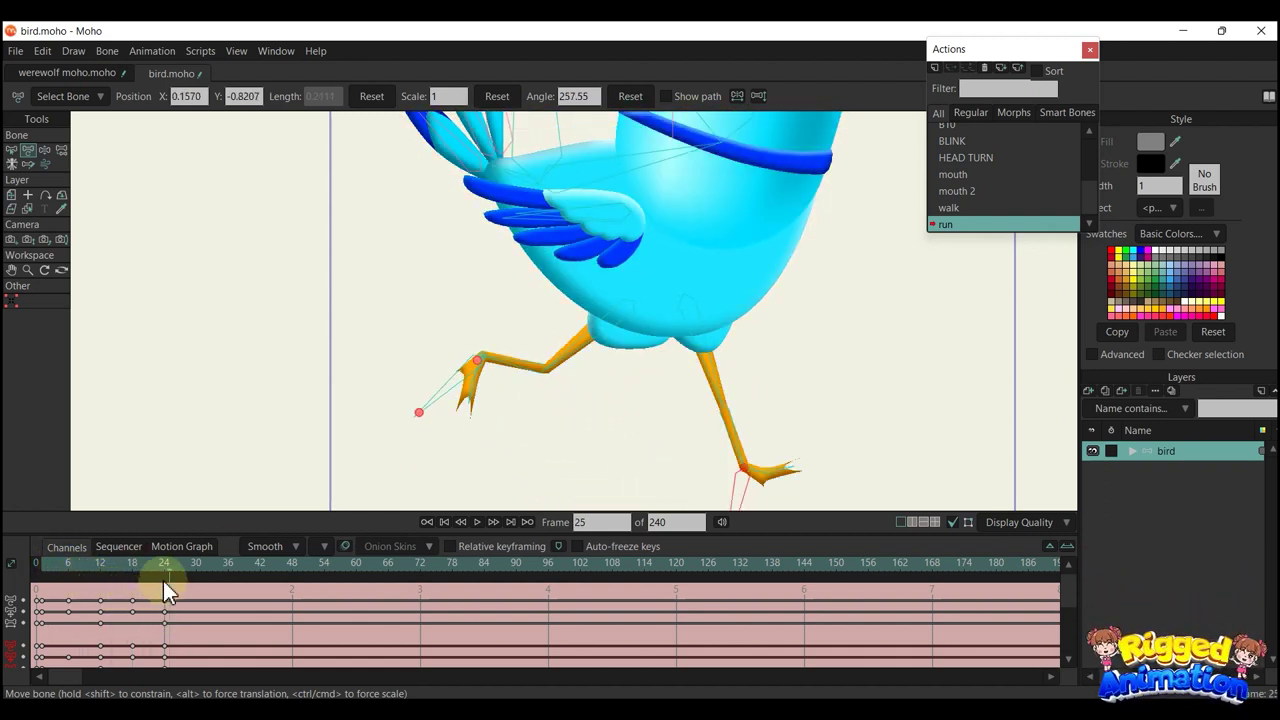
Set the frame 24 keys of the run action to Cycle interpolation with a Relative value of 22
click(165, 566)
scroll(189, 645, down, 1)
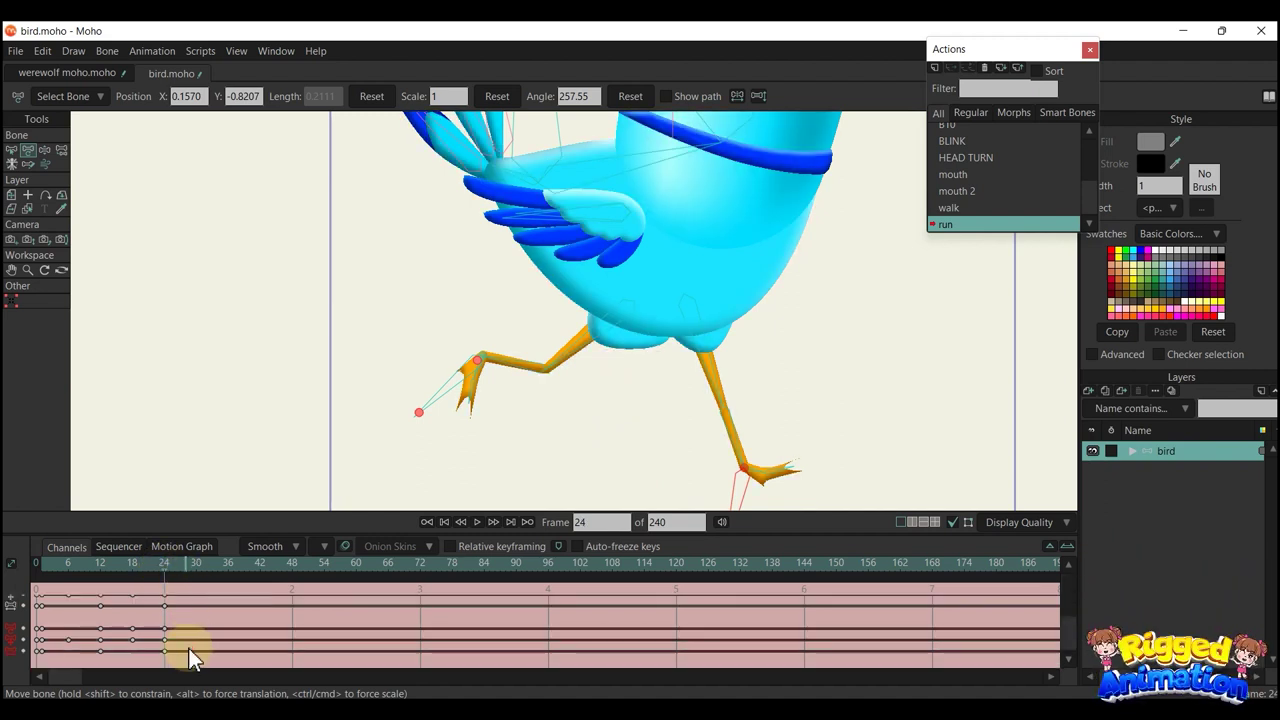
right_click(166, 600)
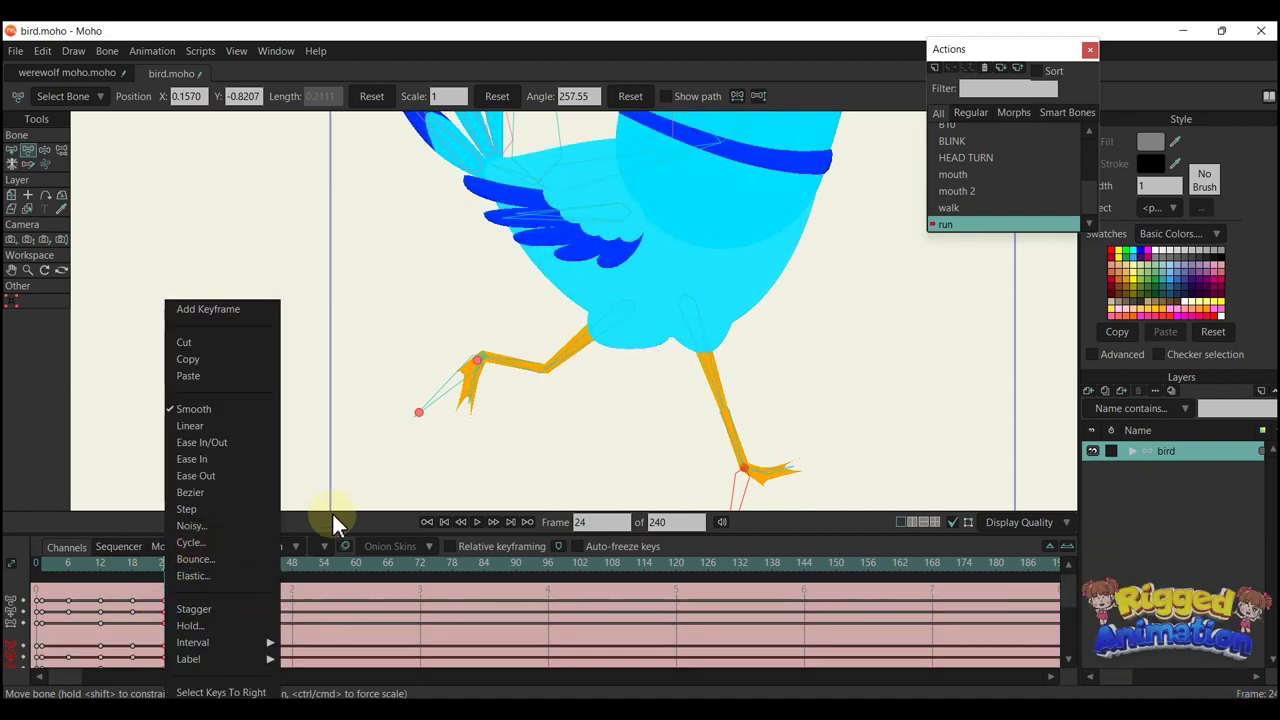
click(190, 542)
click(43, 143)
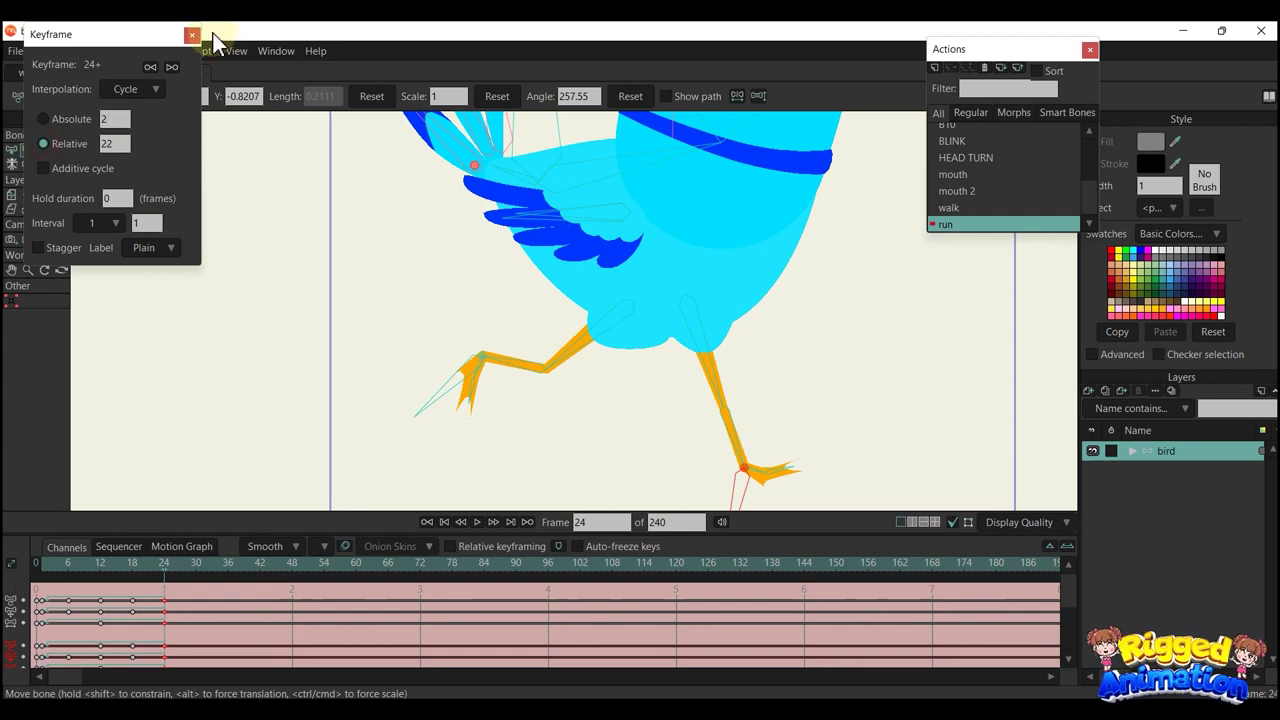
click(192, 34)
Compress all of the run action's keyframes so the cycle ends at frame 12, and play the faster run from frame 1
drag(197, 652, 40, 505)
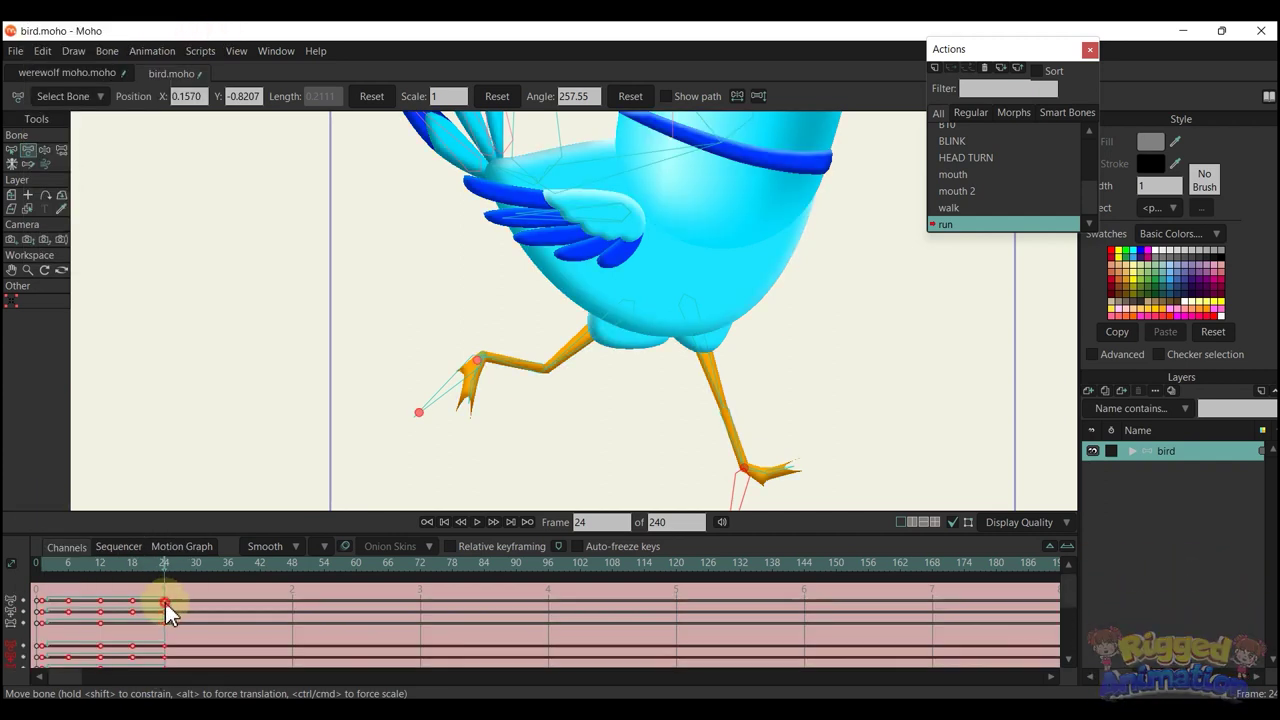
drag(165, 603, 100, 595)
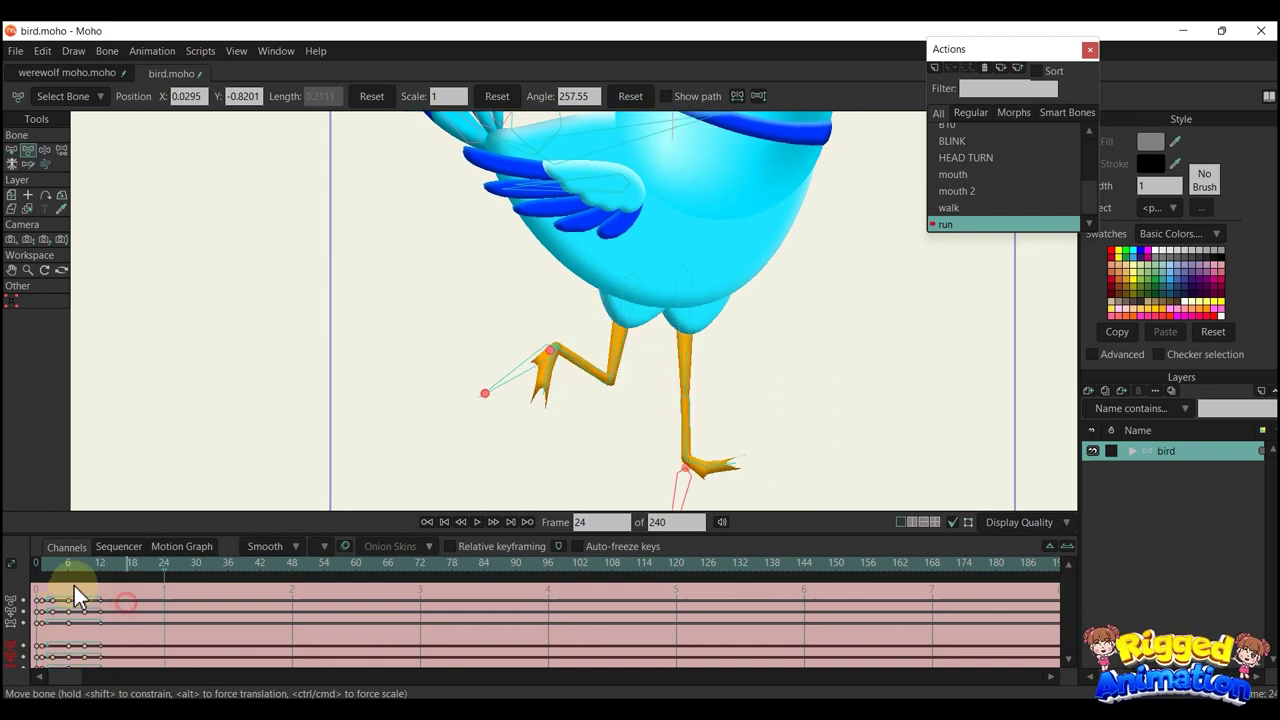
click(42, 565)
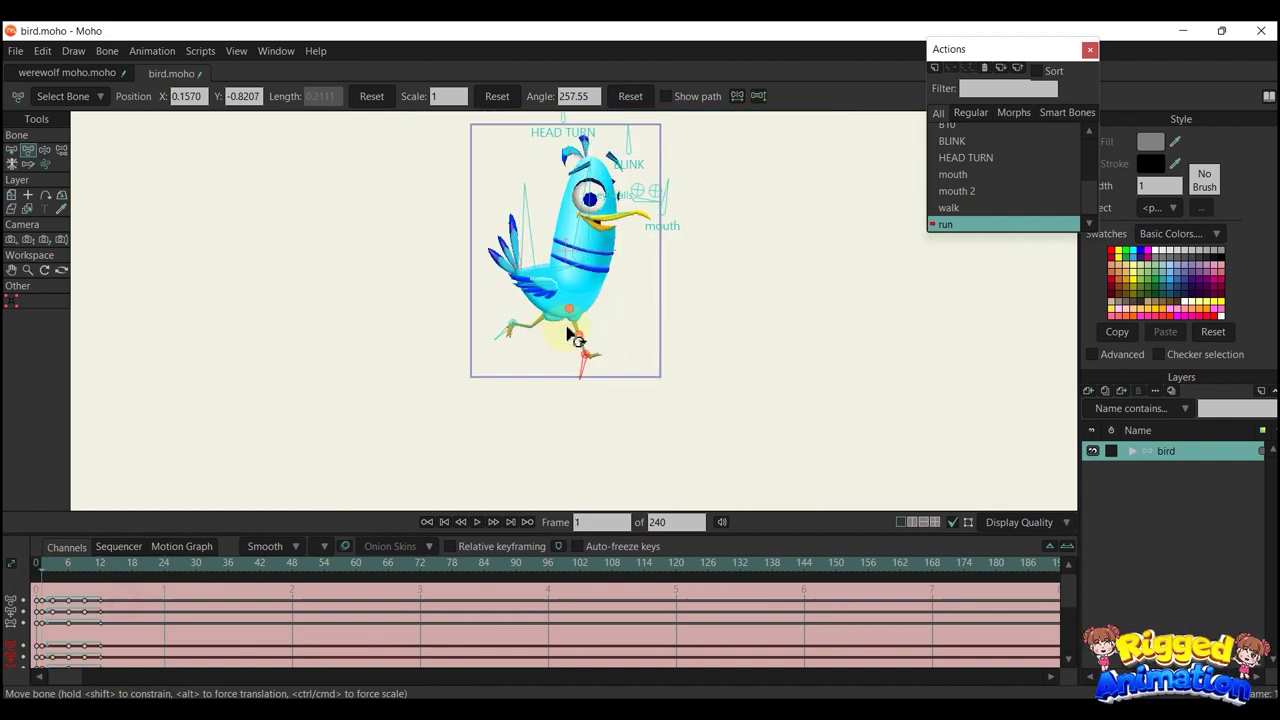
key(space)
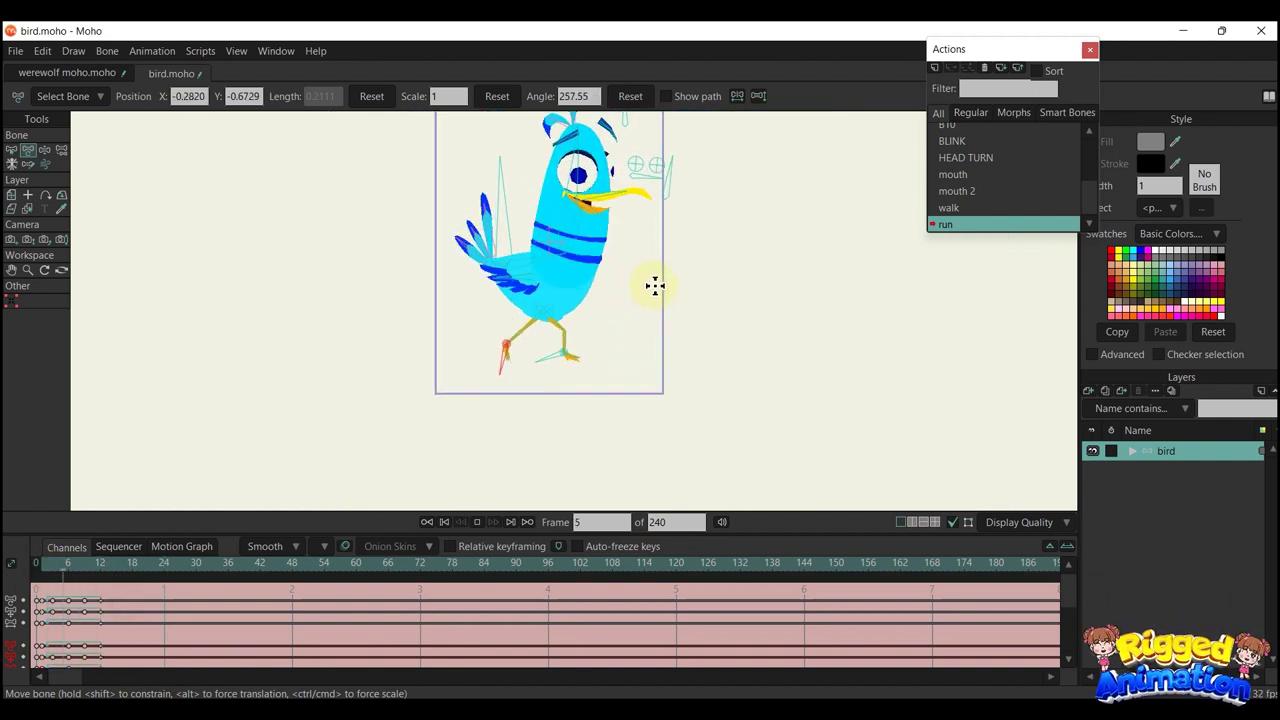
Tilt the bird's upper body bone backward at frame 3 of the run action and play the cycle
click(50, 571)
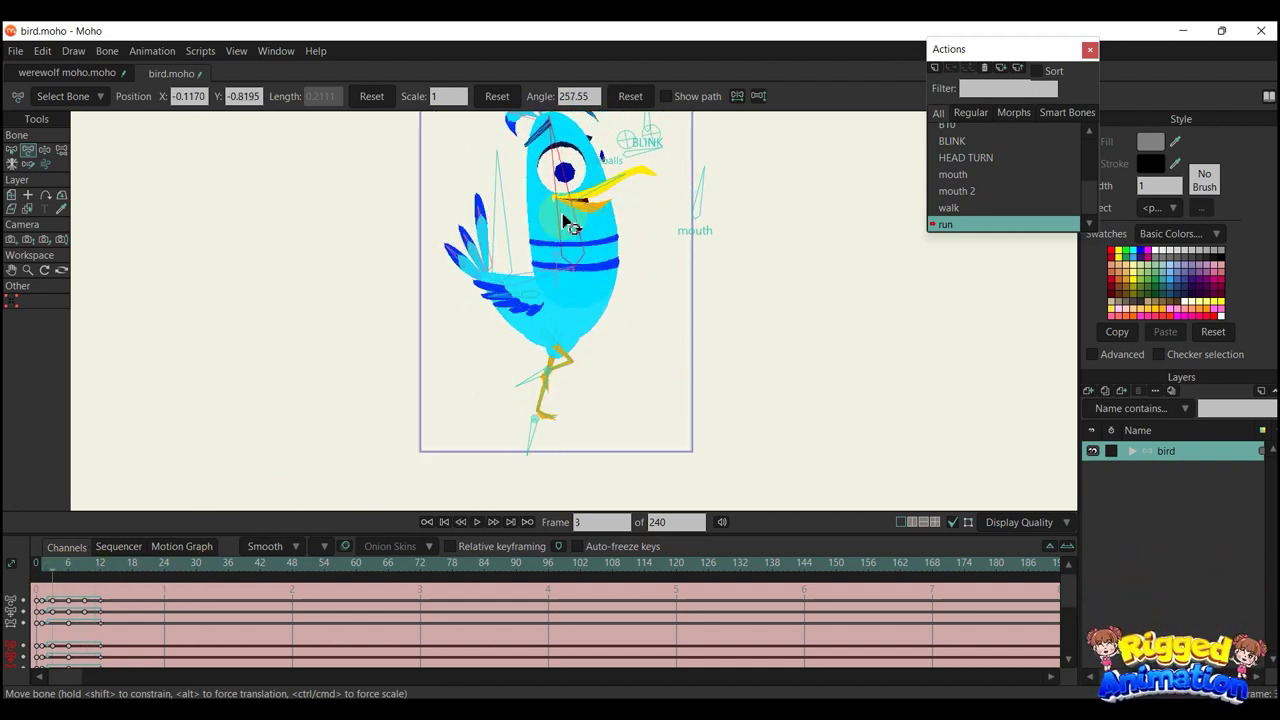
drag(565, 222, 547, 226)
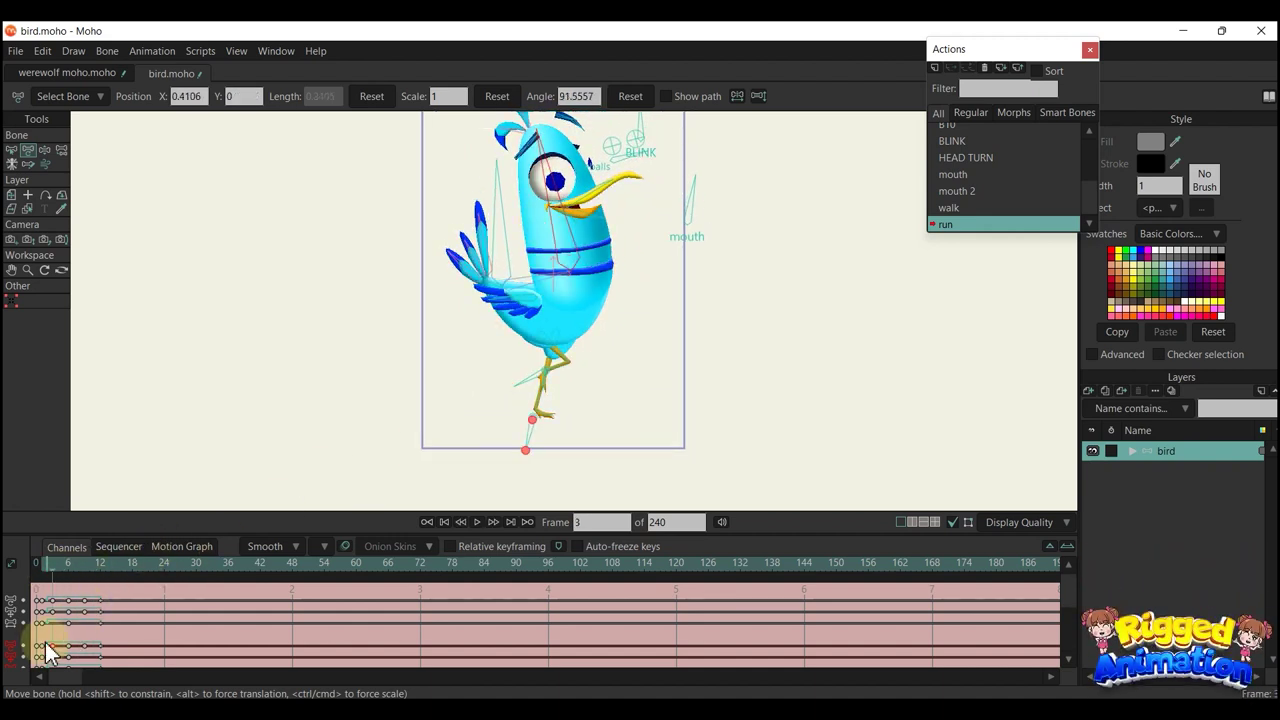
click(85, 564)
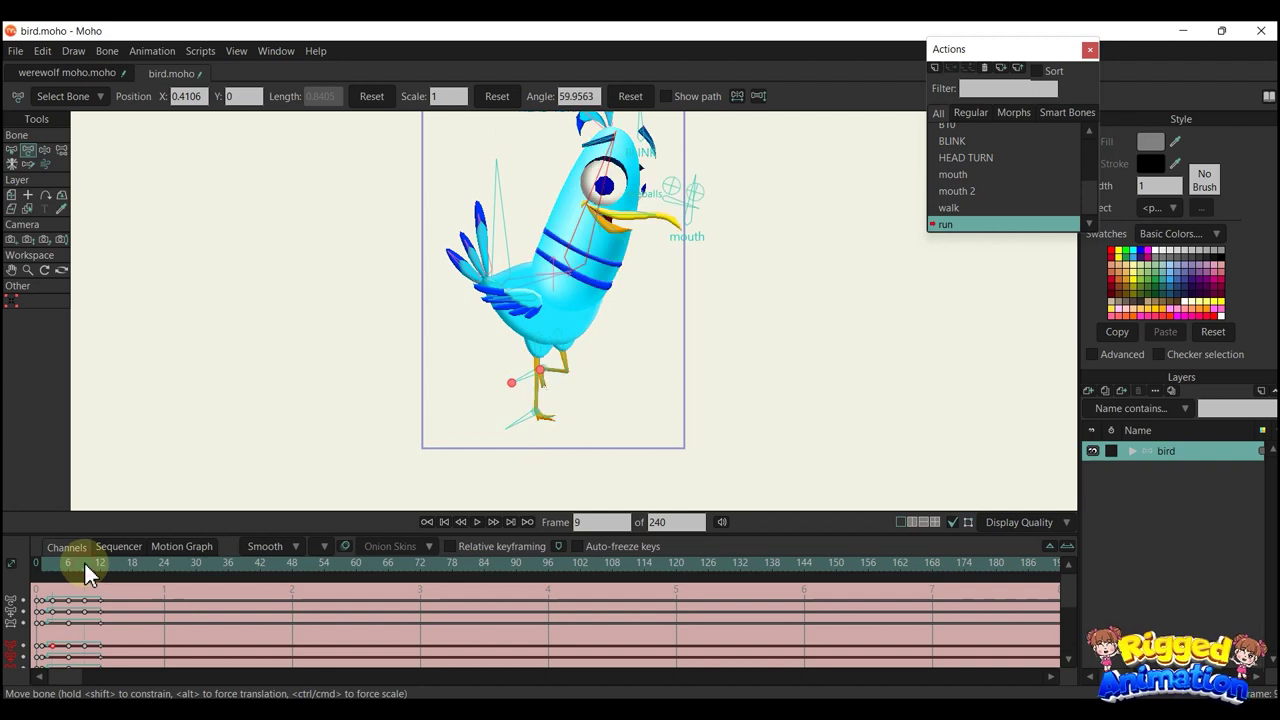
click(43, 566)
key(space)
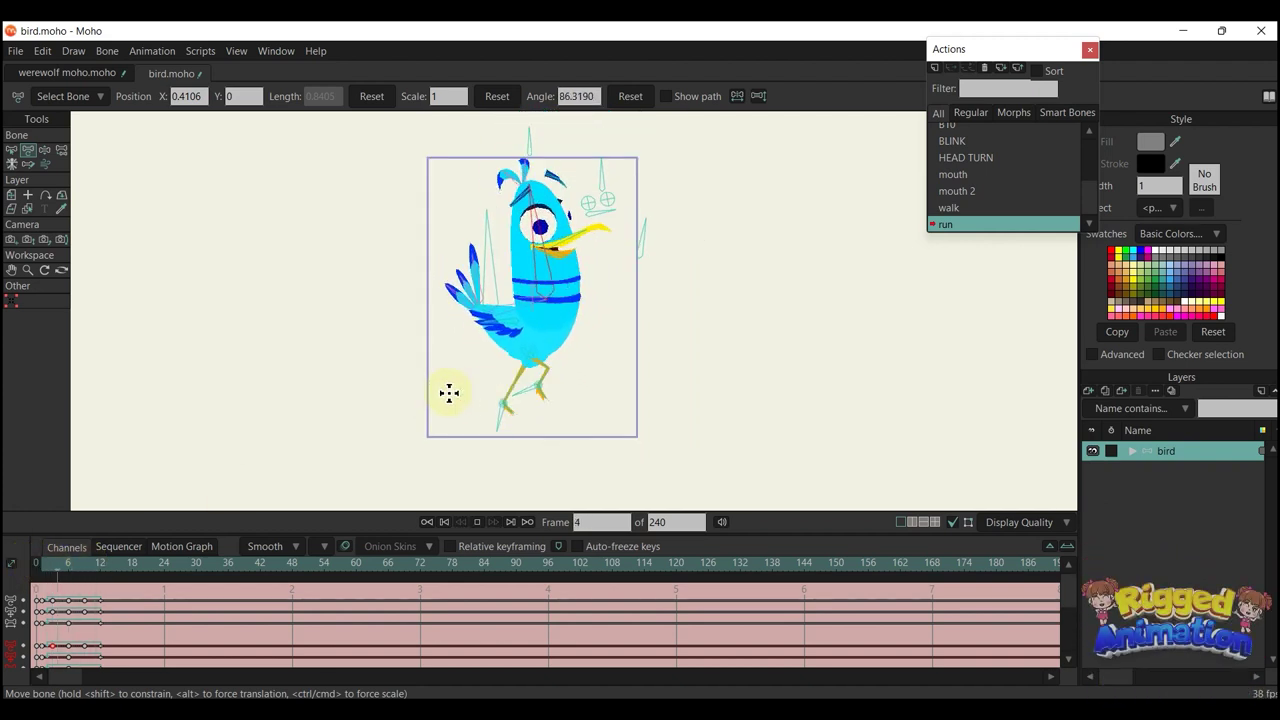
Key the BLINK bone with open eyes at frame 24 and rotate it at frame 27 to close them
click(168, 578)
click(166, 571)
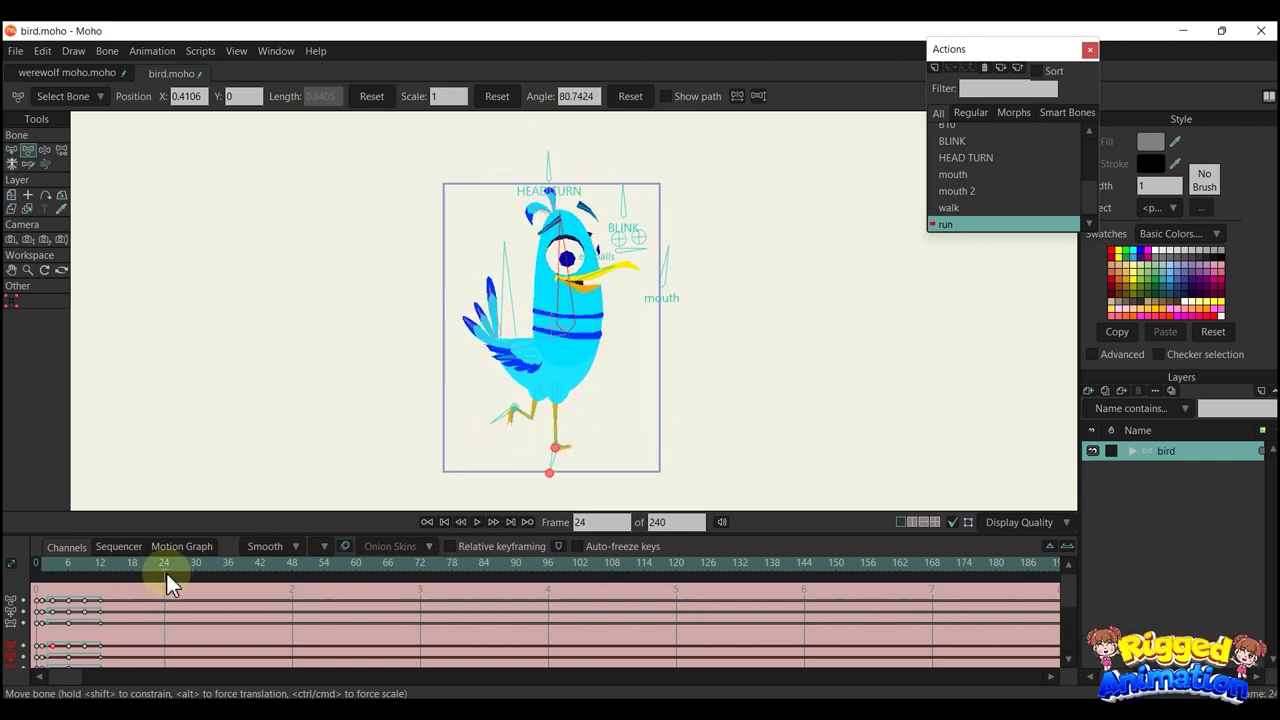
click(663, 271)
scroll(661, 266, up, 2)
click(643, 233)
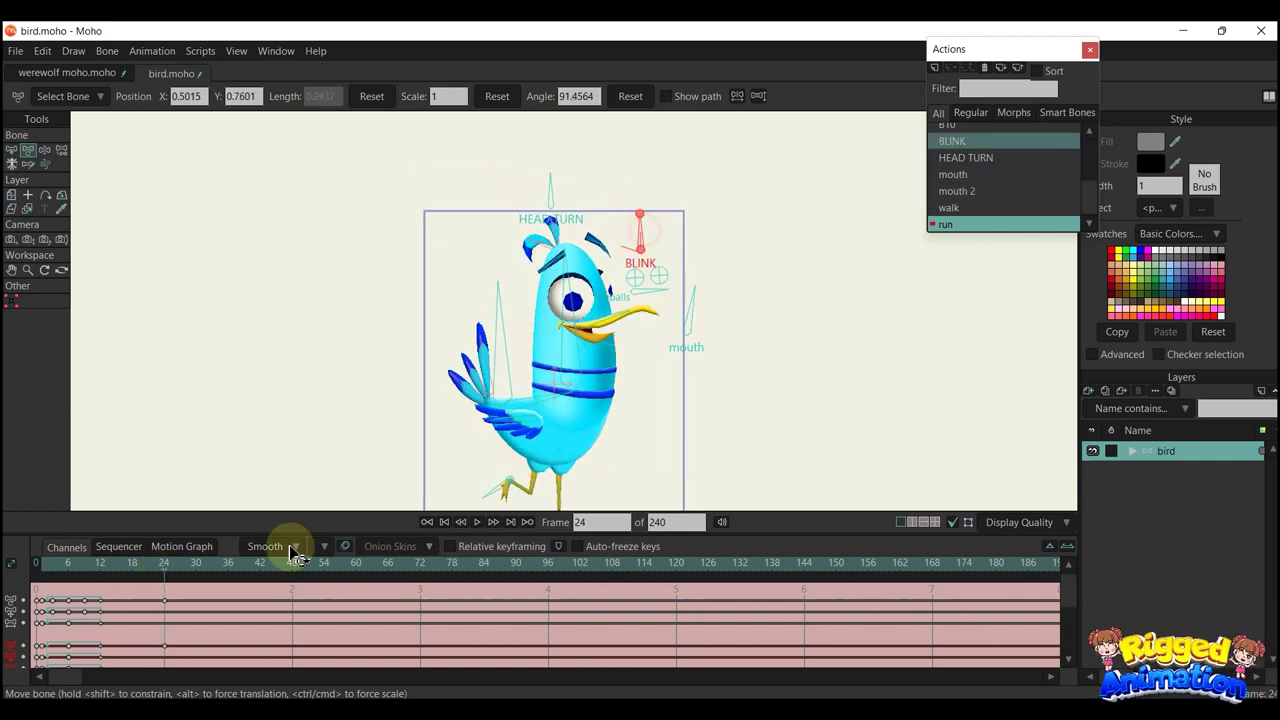
click(180, 566)
drag(645, 232, 600, 242)
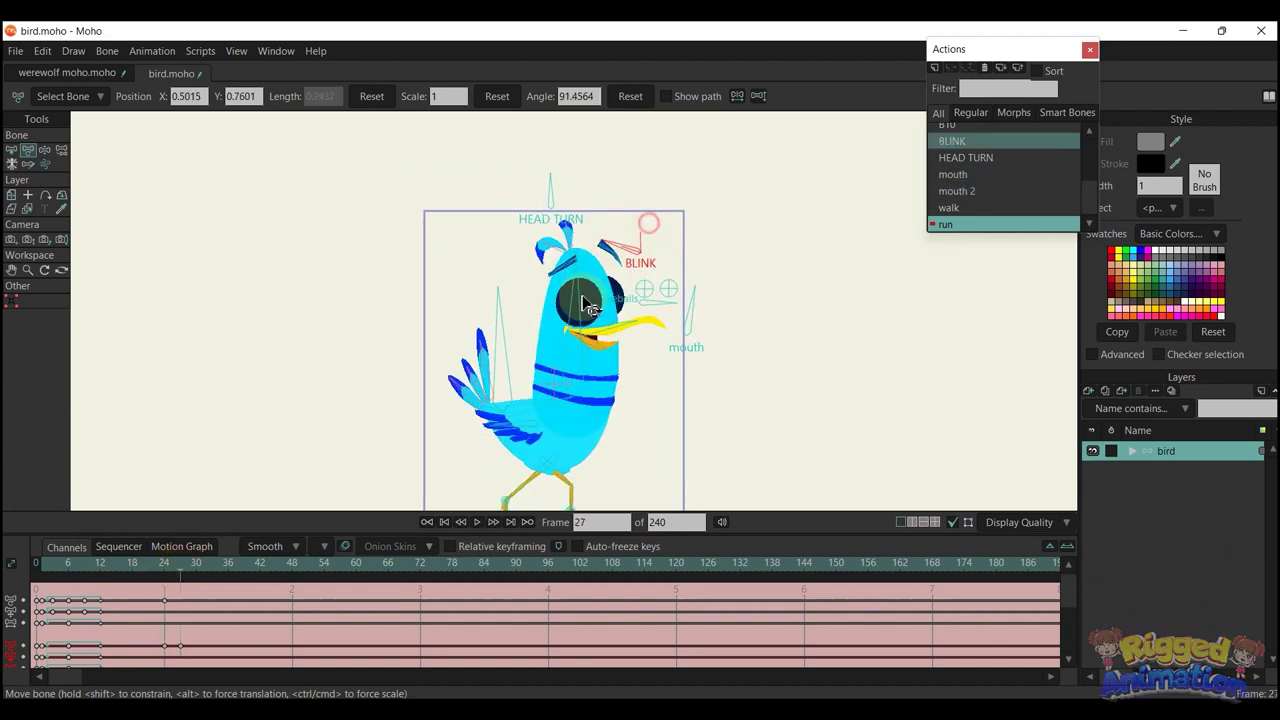
Copy the closed and open BLINK keys to frames 30 and 33, and duplicate the whole blink starting at frame 60
click(197, 574)
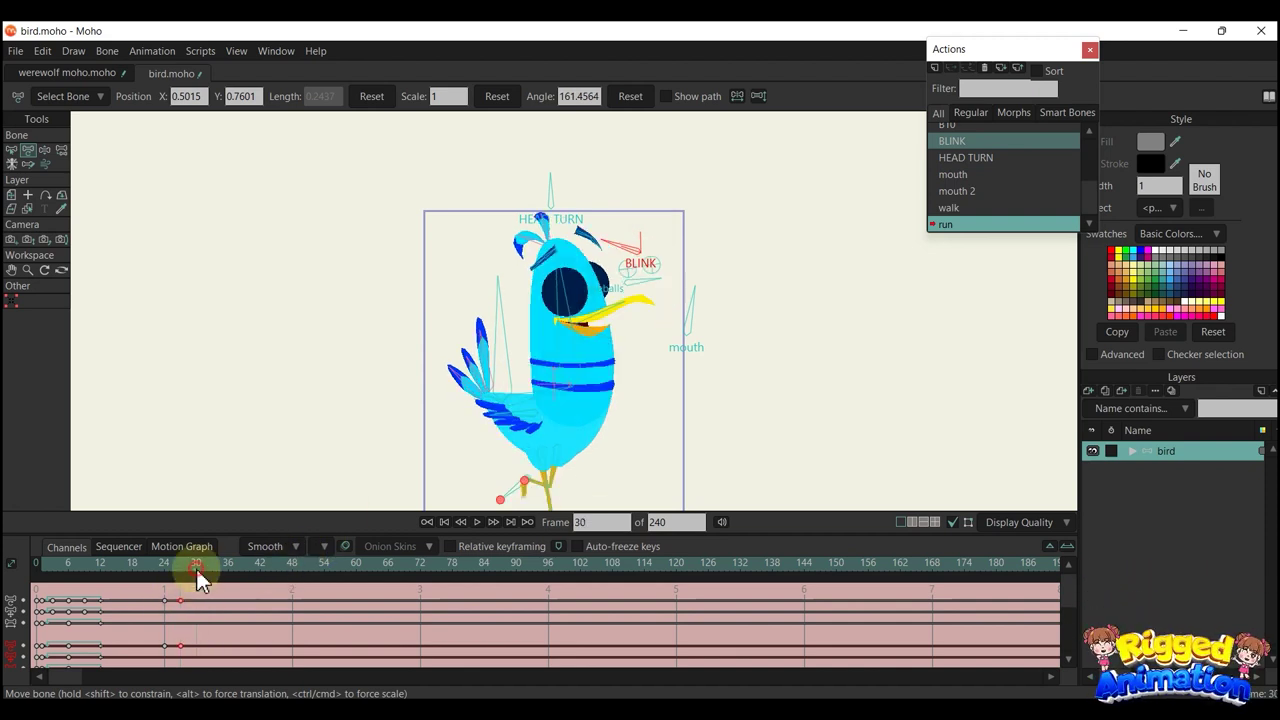
click(214, 566)
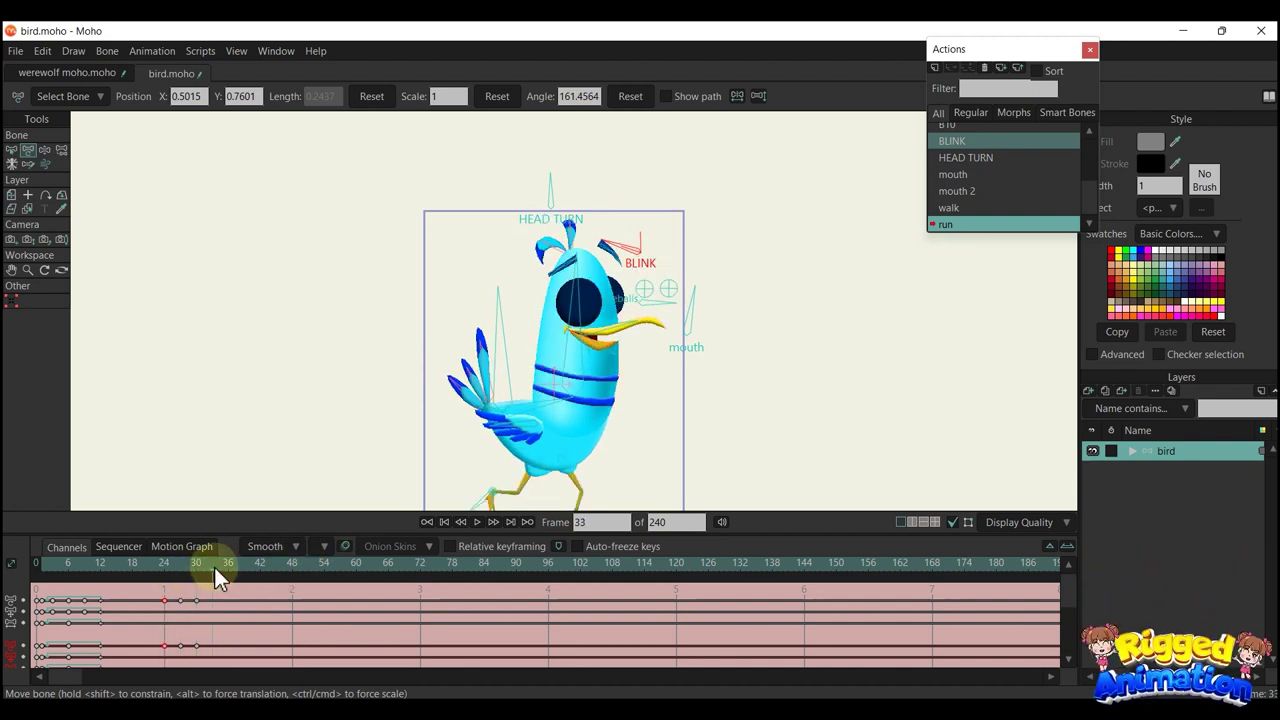
key(ctrl+v)
drag(163, 595, 164, 594)
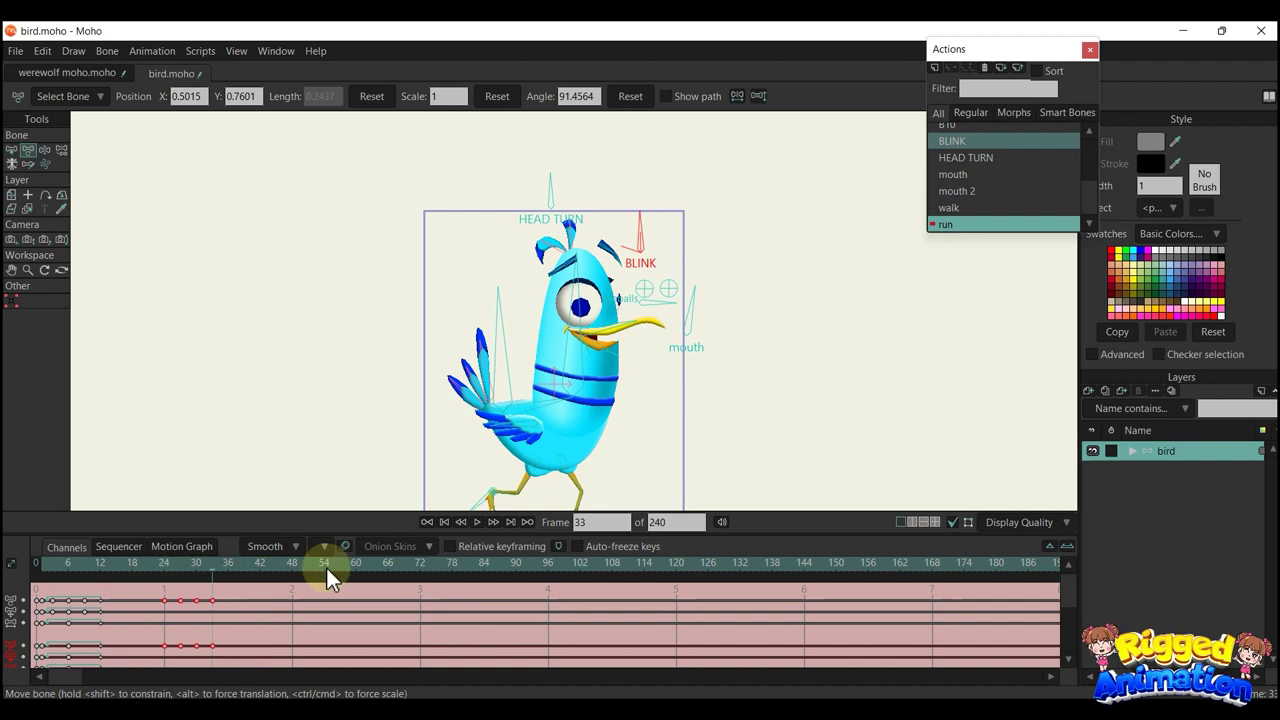
click(356, 566)
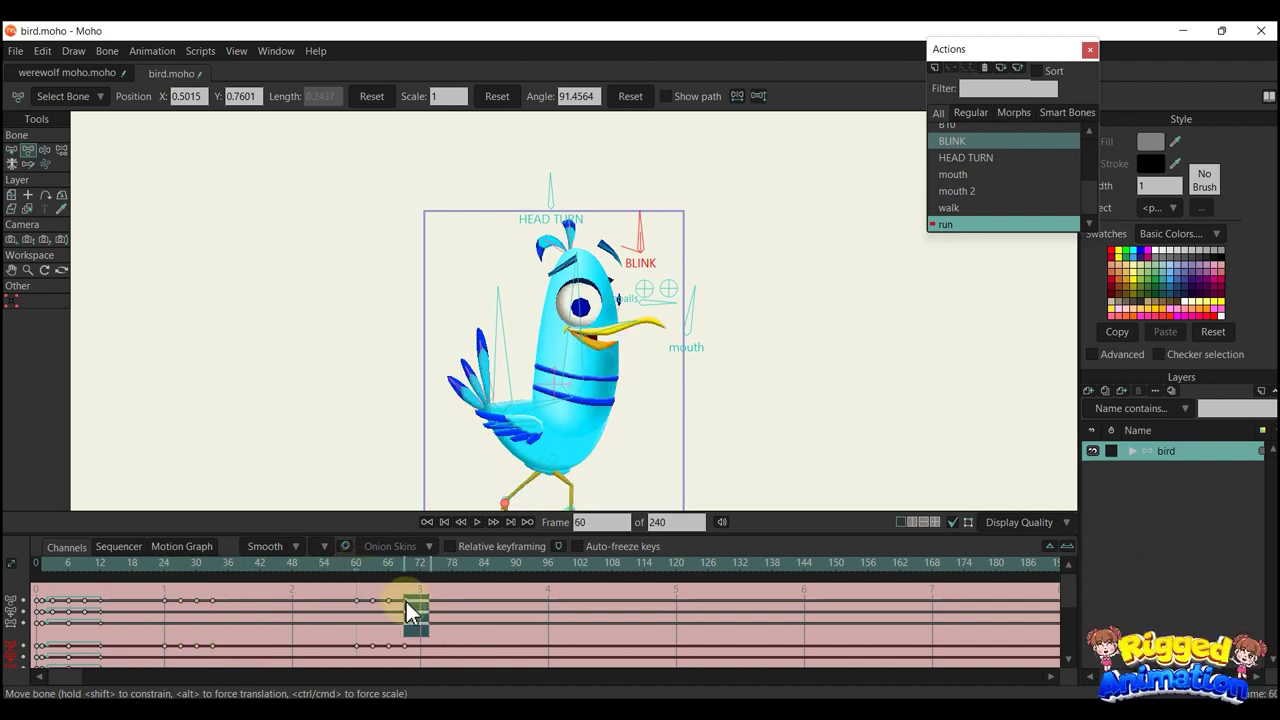
Set the frame 69 blink key to Cycle interpolation with Absolute 34 and Relative 35, and play the run action
drag(406, 602, 406, 602)
right_click(406, 602)
click(397, 633)
drag(423, 657, 405, 591)
right_click(405, 601)
click(430, 543)
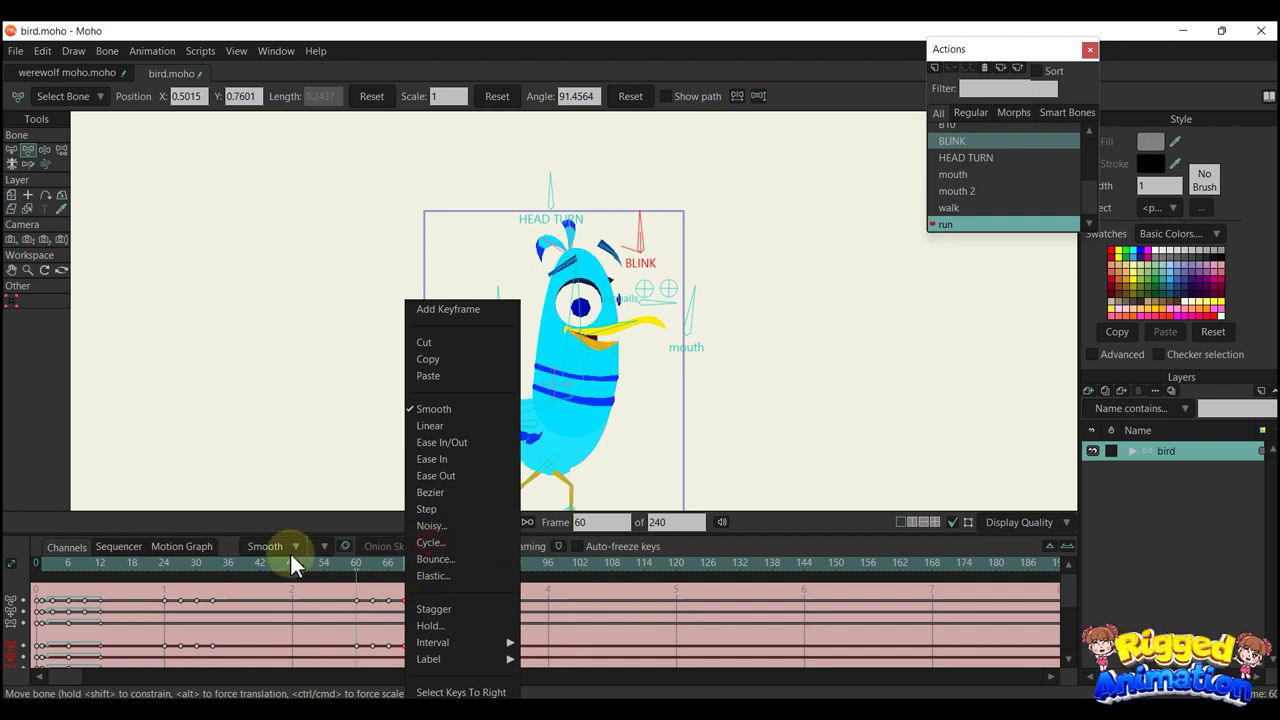
click(217, 562)
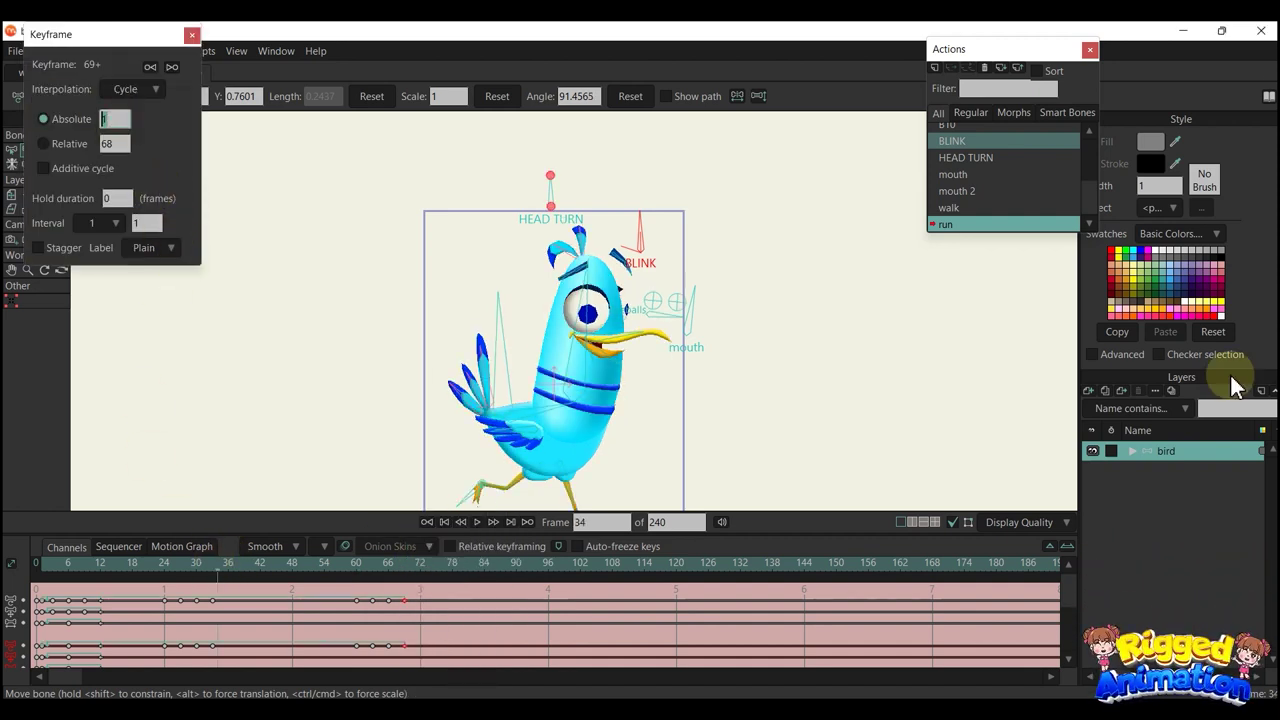
text(34)
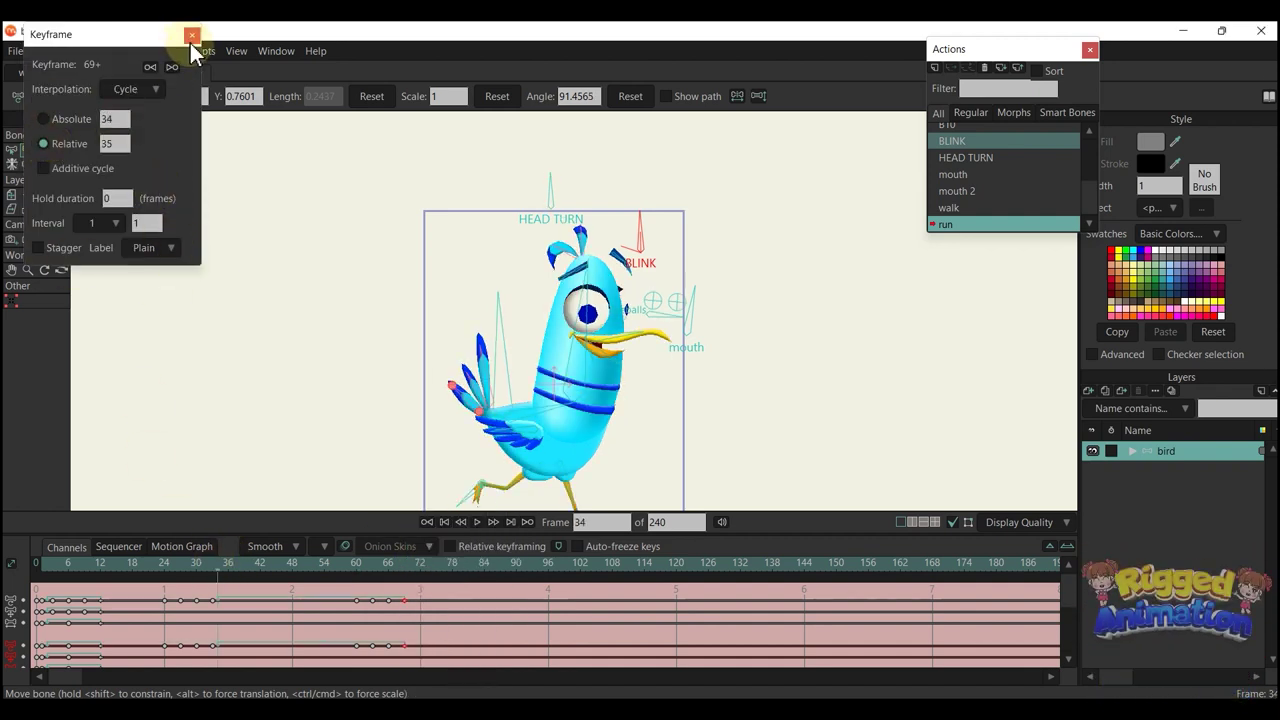
click(191, 37)
key(space)
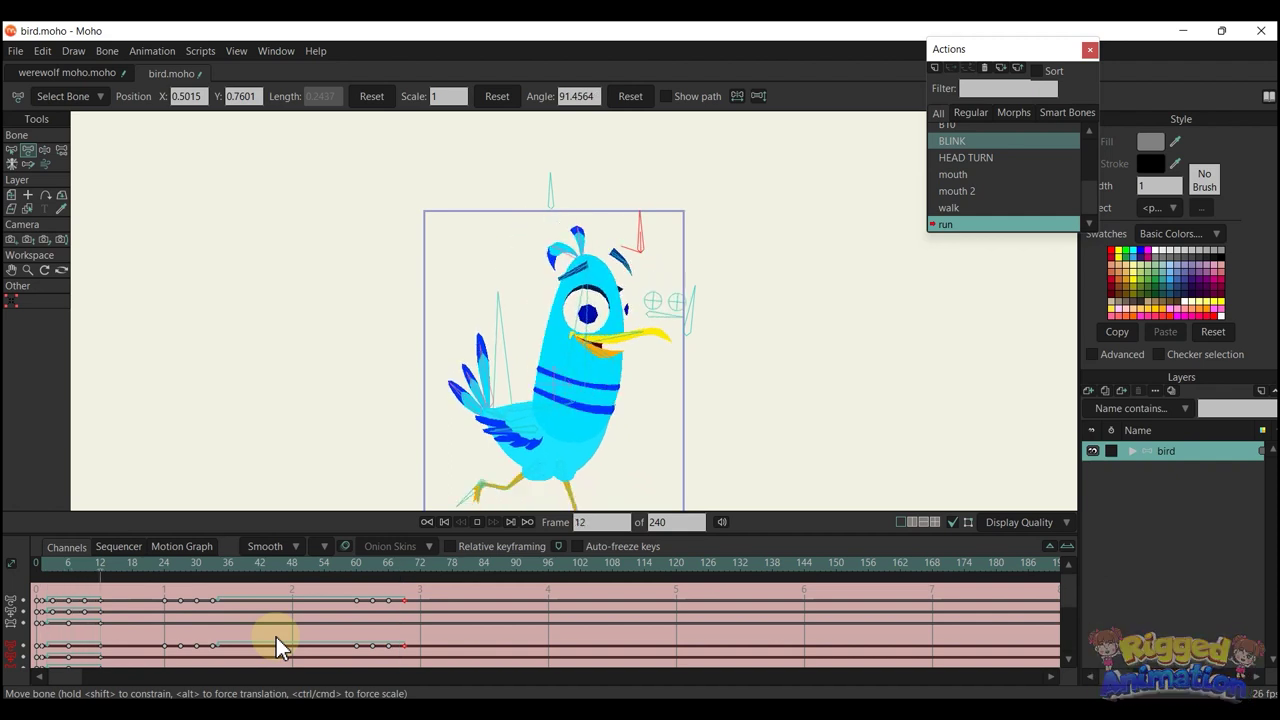
key(space)
Return to the Mainline at frame 0 and create a new action named fly
click(37, 570)
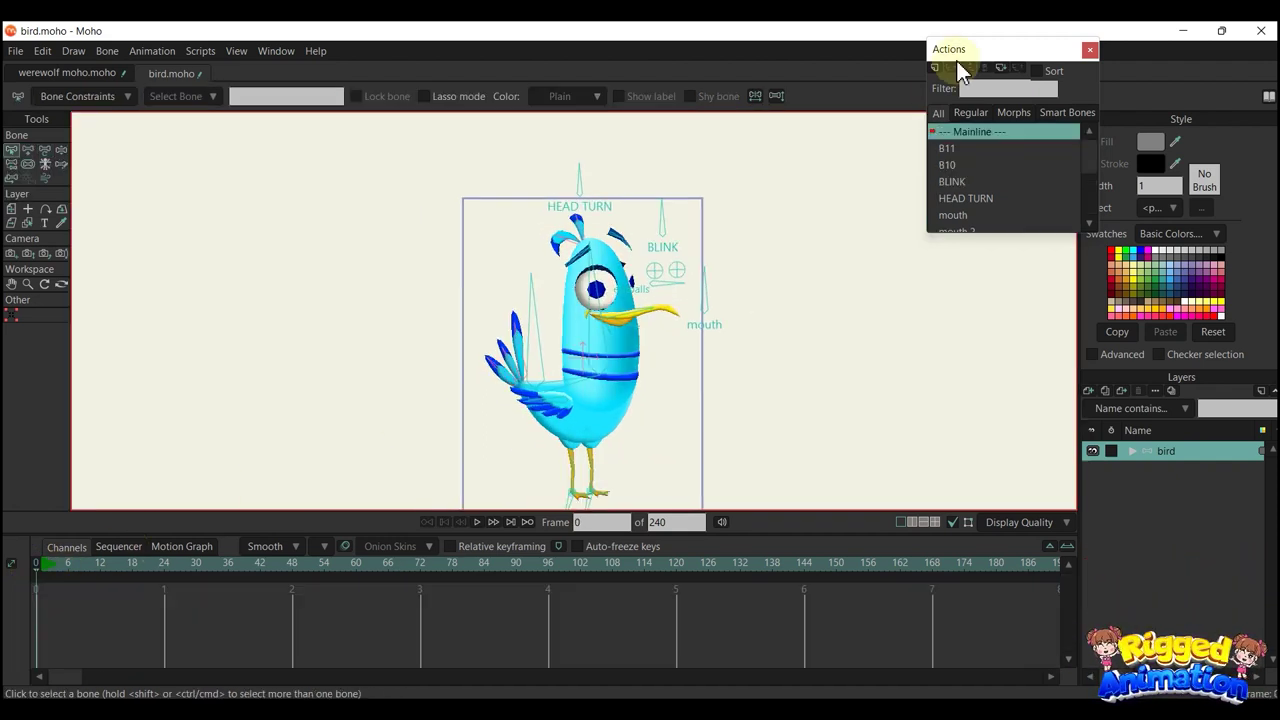
click(934, 68)
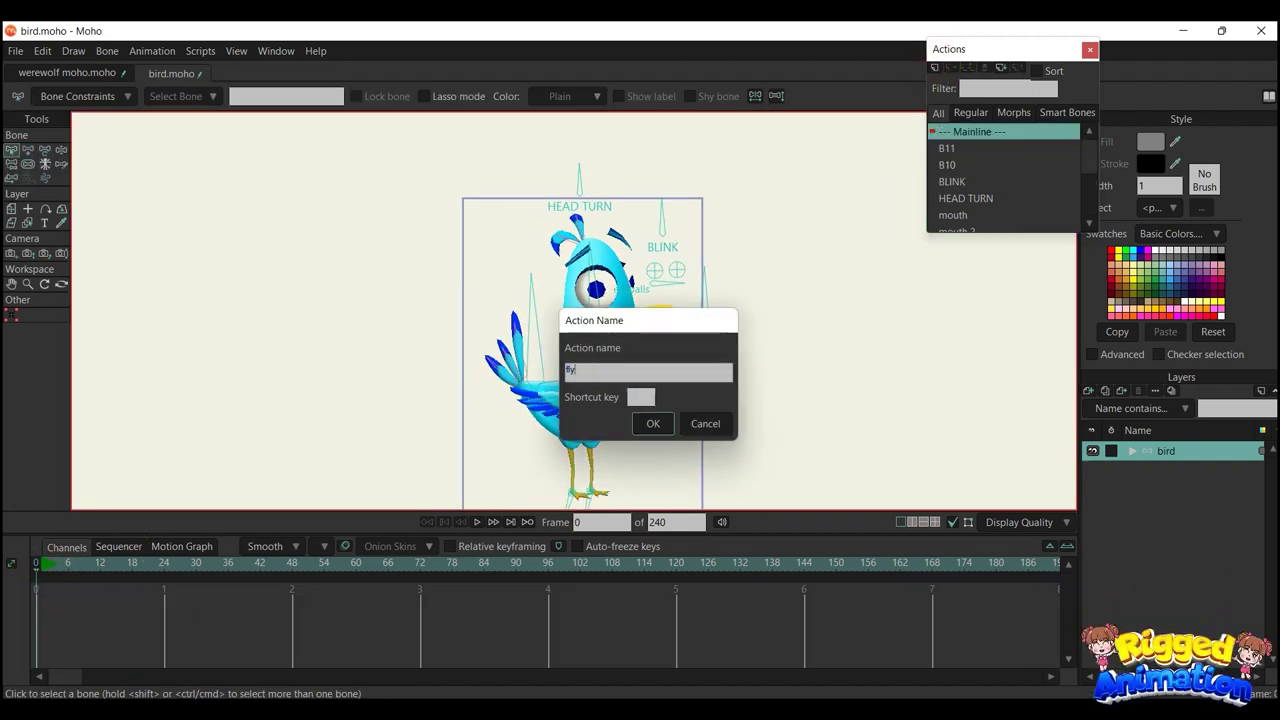
key(Return)
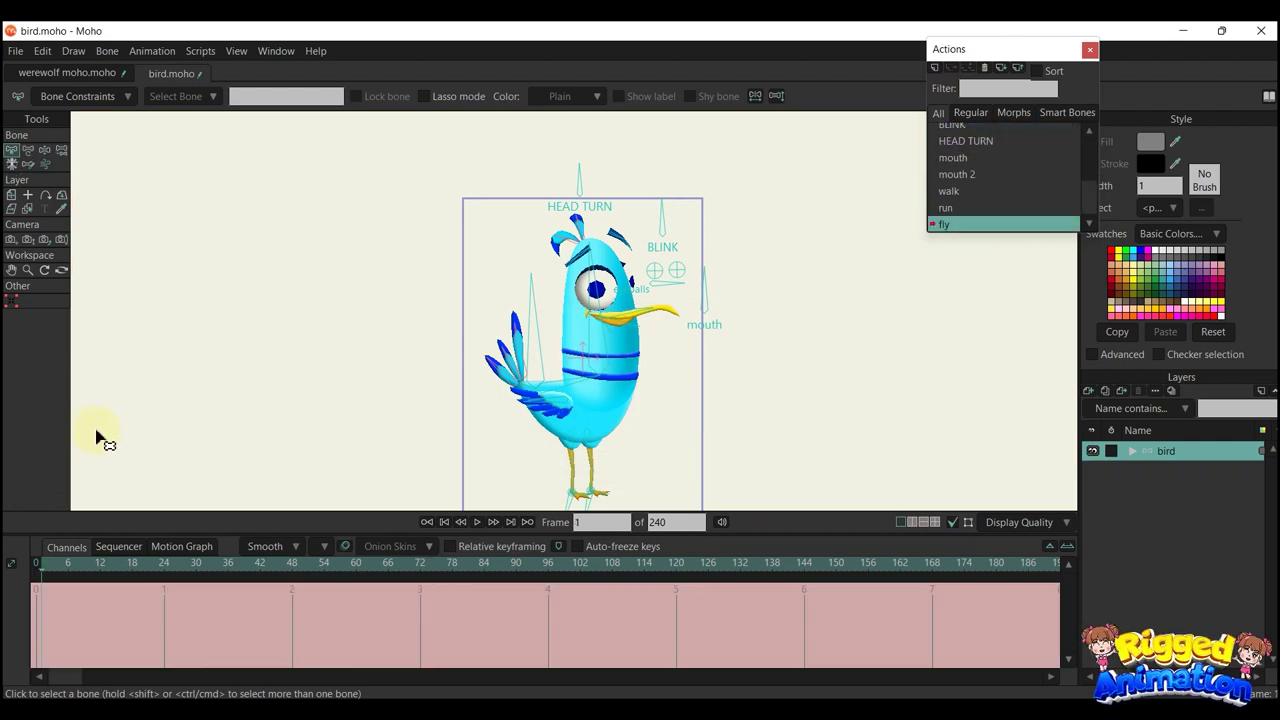
Pull one leg up and back behind the body at frame 1 of the fly action and rotate its foot downward
scroll(471, 417, up, 5)
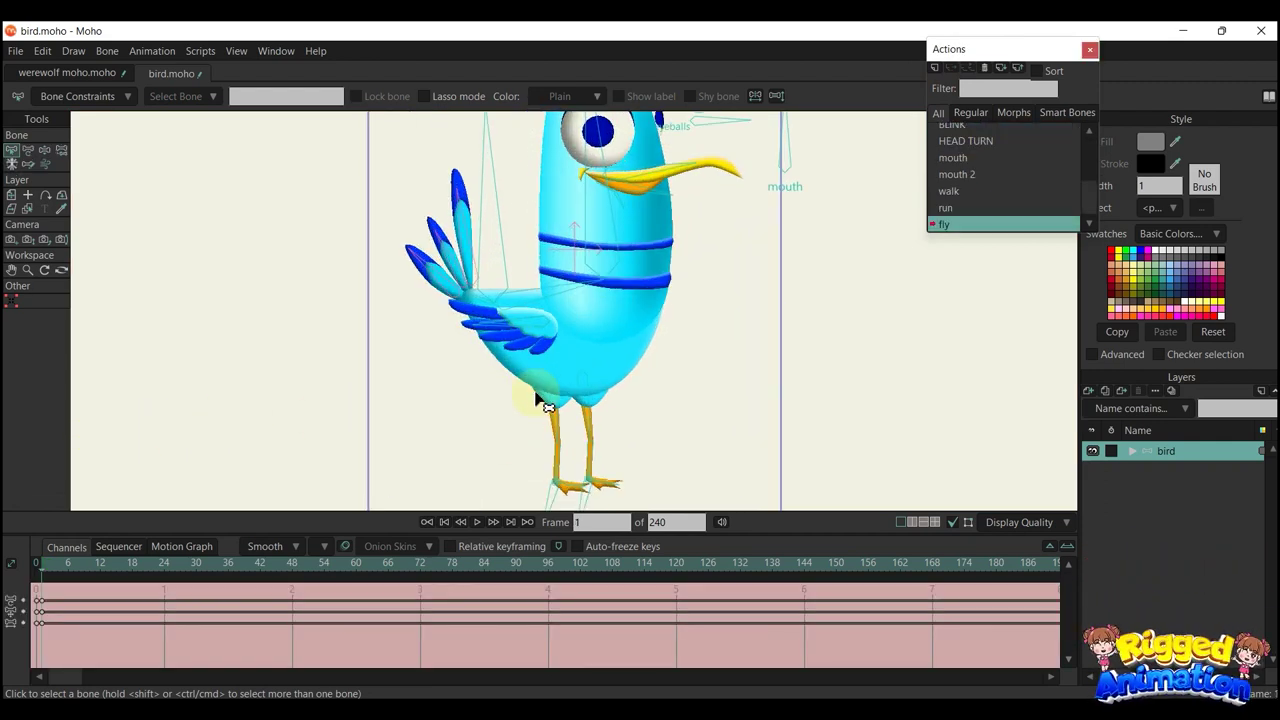
key(t)
click(538, 432)
drag(538, 447, 518, 447)
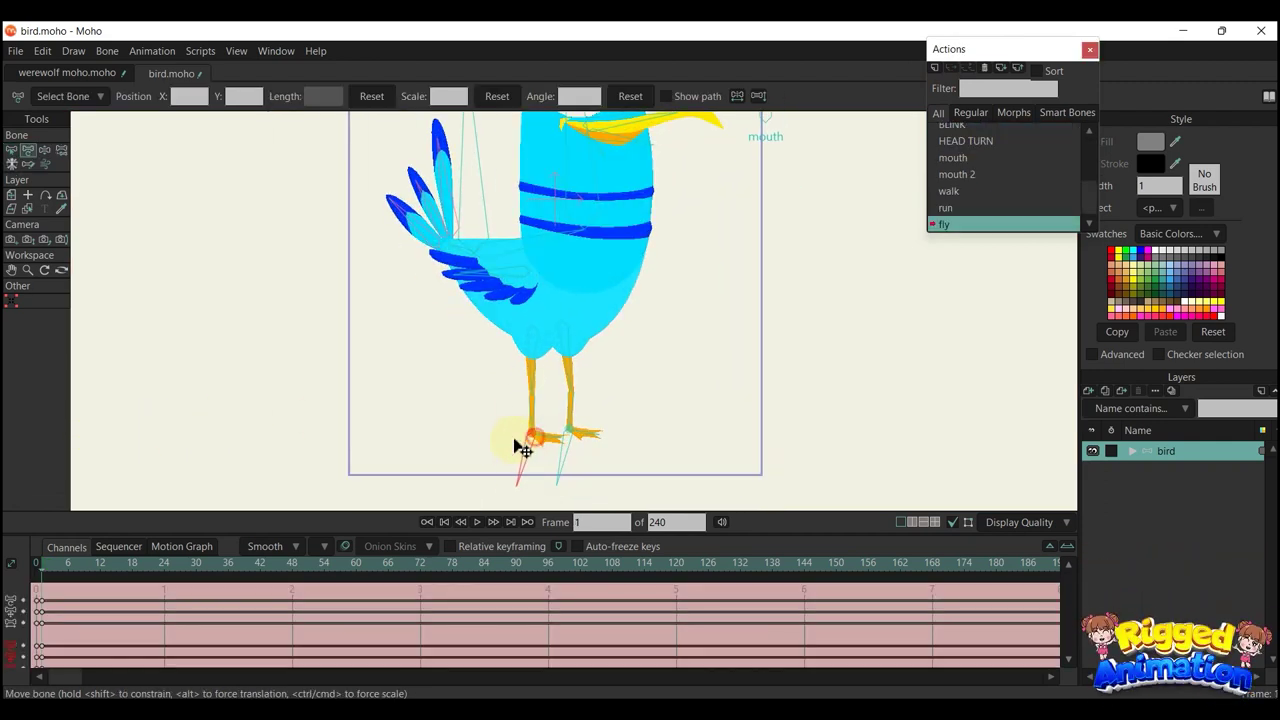
scroll(447, 390, up, 2)
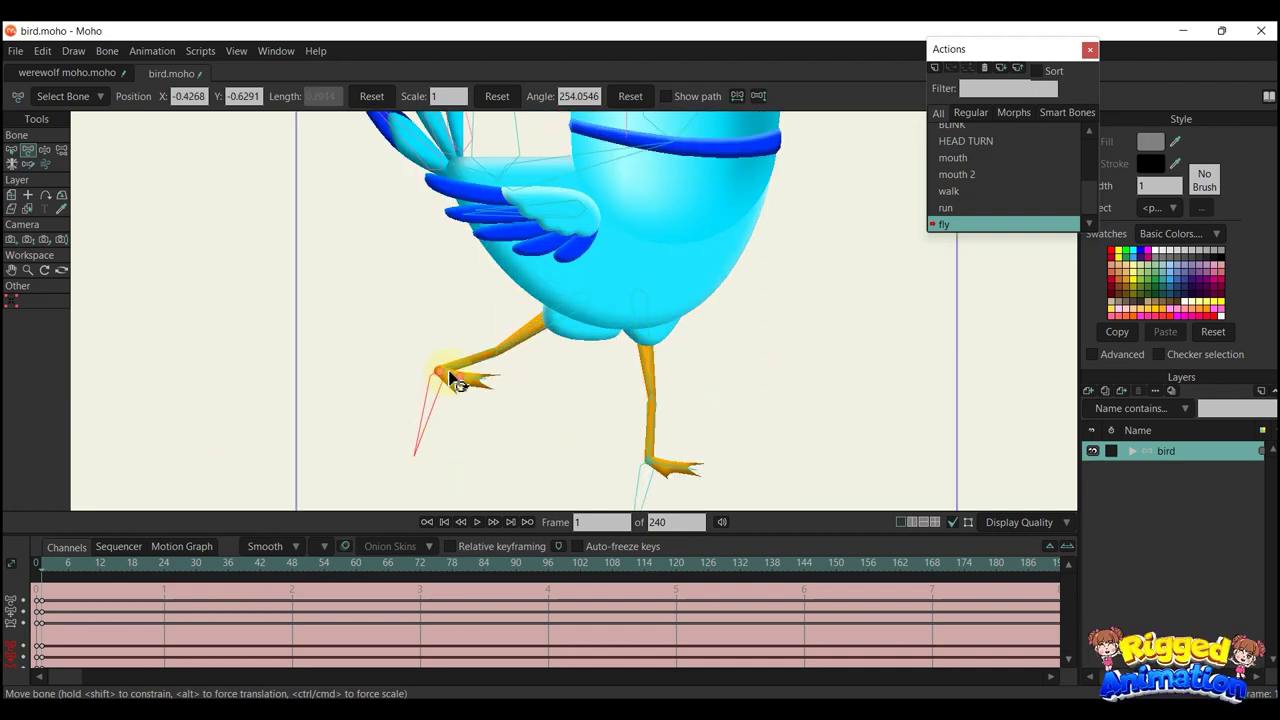
drag(452, 380, 437, 391)
Pull the other leg back beside the first one and rotate its foot to hang down
click(662, 475)
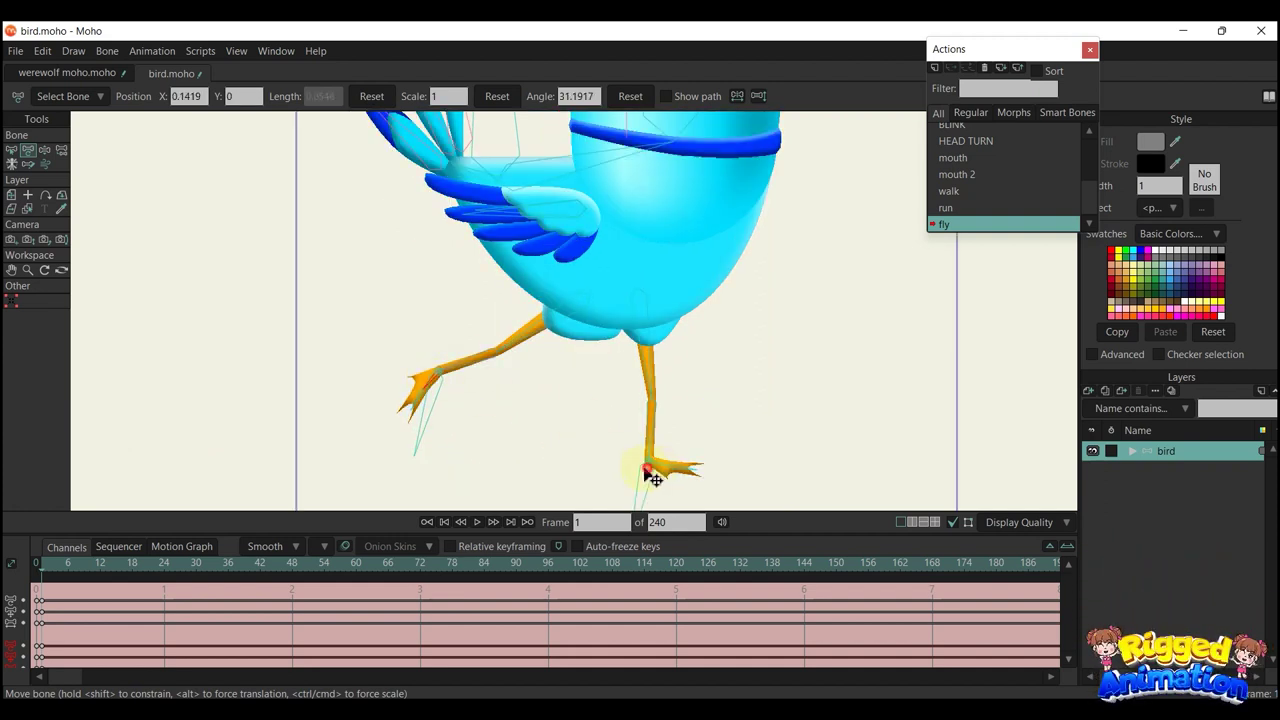
drag(652, 478, 460, 433)
scroll(480, 386, up, 2)
scroll(463, 383, down, 5)
scroll(463, 383, up, 3)
click(402, 402)
Rotate the wing bone upward at frame 1 so the wing is raised behind the body
scroll(475, 385, down, 4)
scroll(467, 354, up, 2)
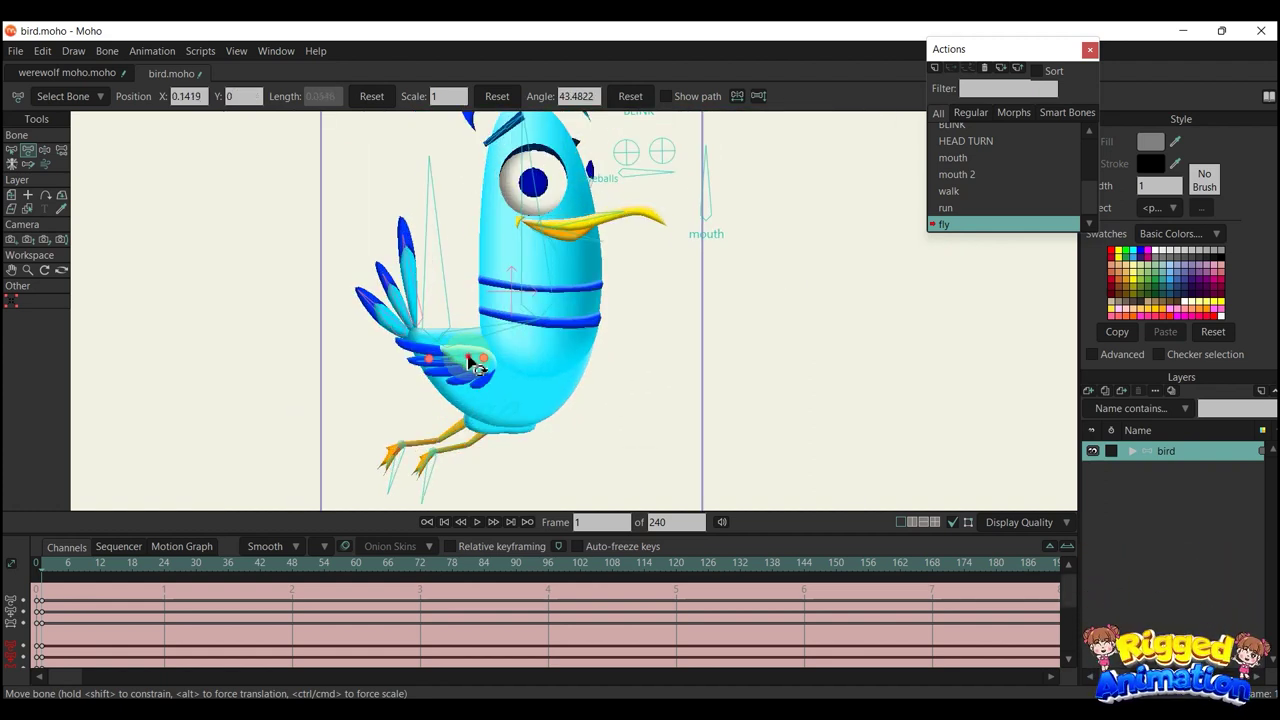
mouse_move(477, 367)
mouse_down()
mouse_move(466, 334)
mouse_move(457, 363)
mouse_move(451, 310)
mouse_up()
scroll(452, 304, down, 3)
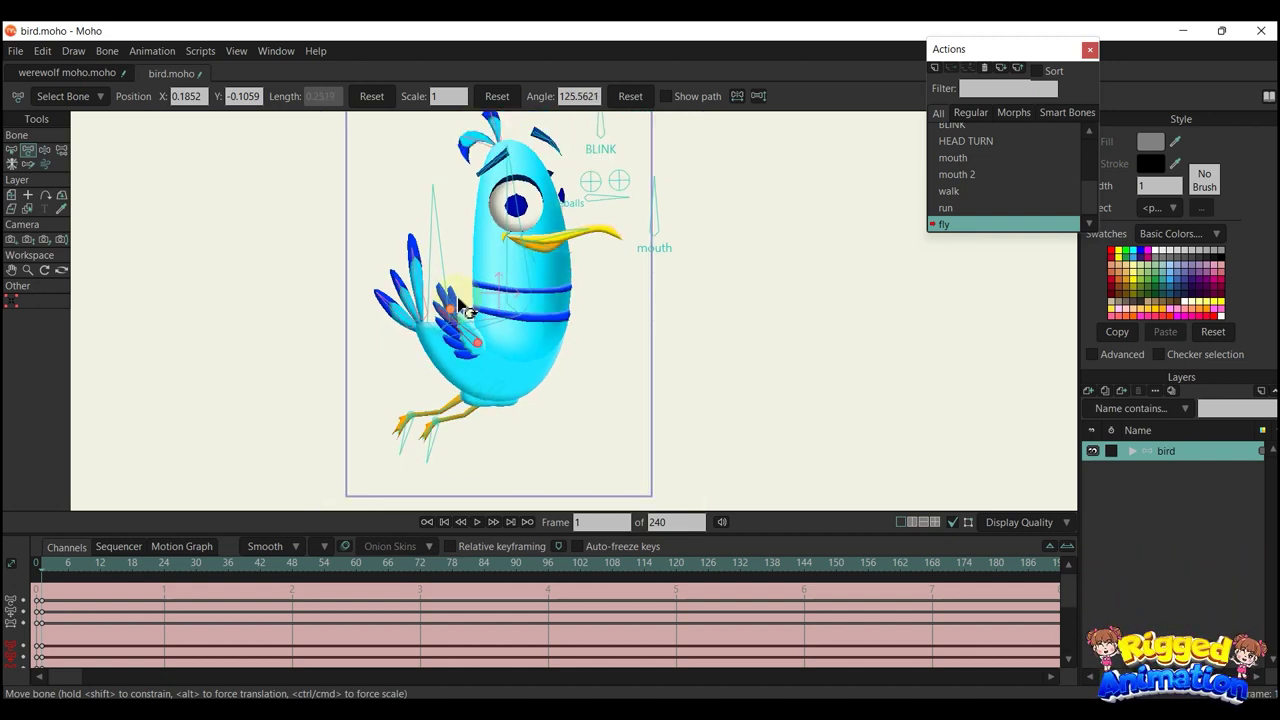
scroll(467, 318, up, 2)
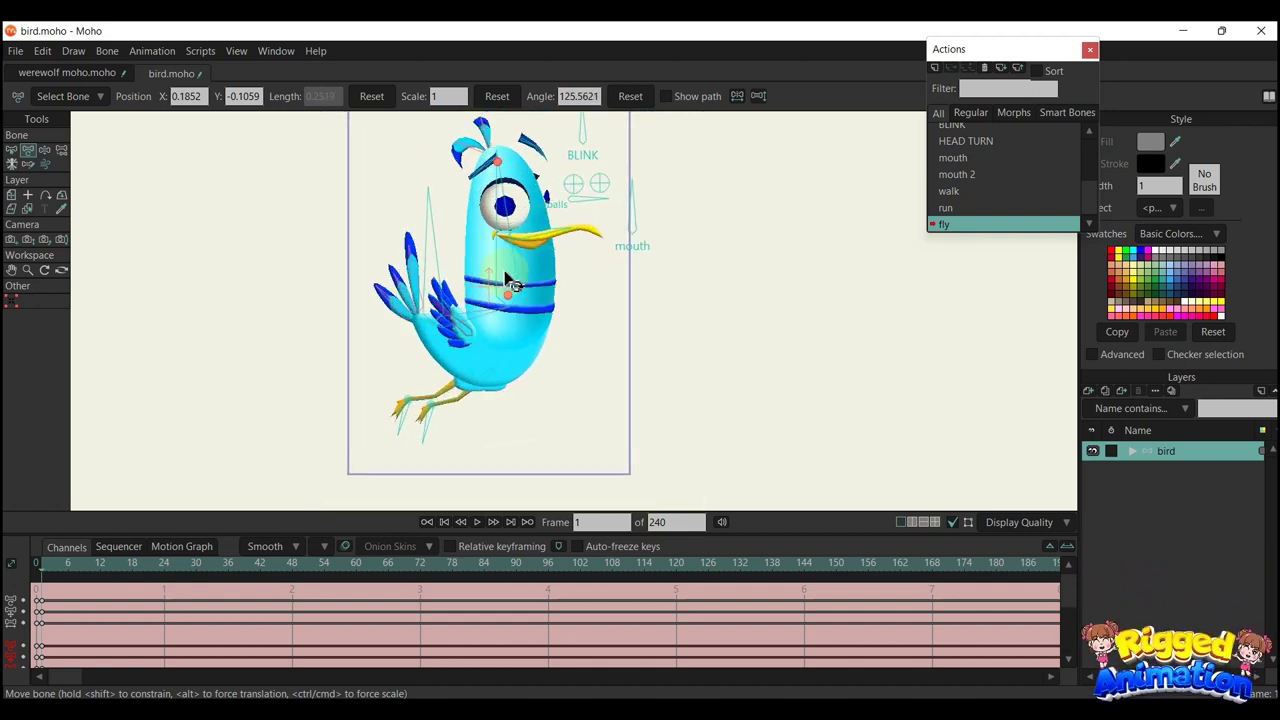
Lean the bird's upper body forward at frame 1 for the flying pose
drag(513, 277, 488, 312)
scroll(490, 313, up, 1)
drag(462, 355, 527, 254)
drag(482, 313, 499, 312)
Tilt the lower body and tail bones with the forward lean and move the eyeballs control so the pupils look downward
click(421, 322)
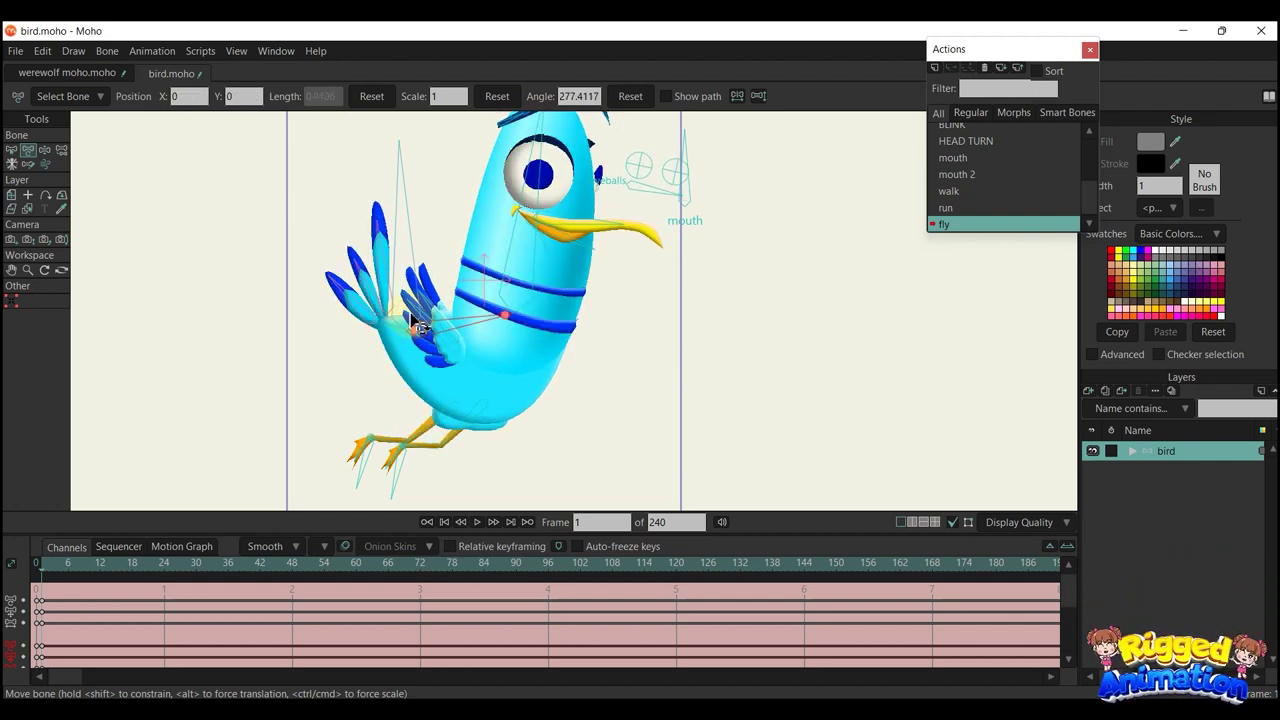
drag(415, 322, 423, 315)
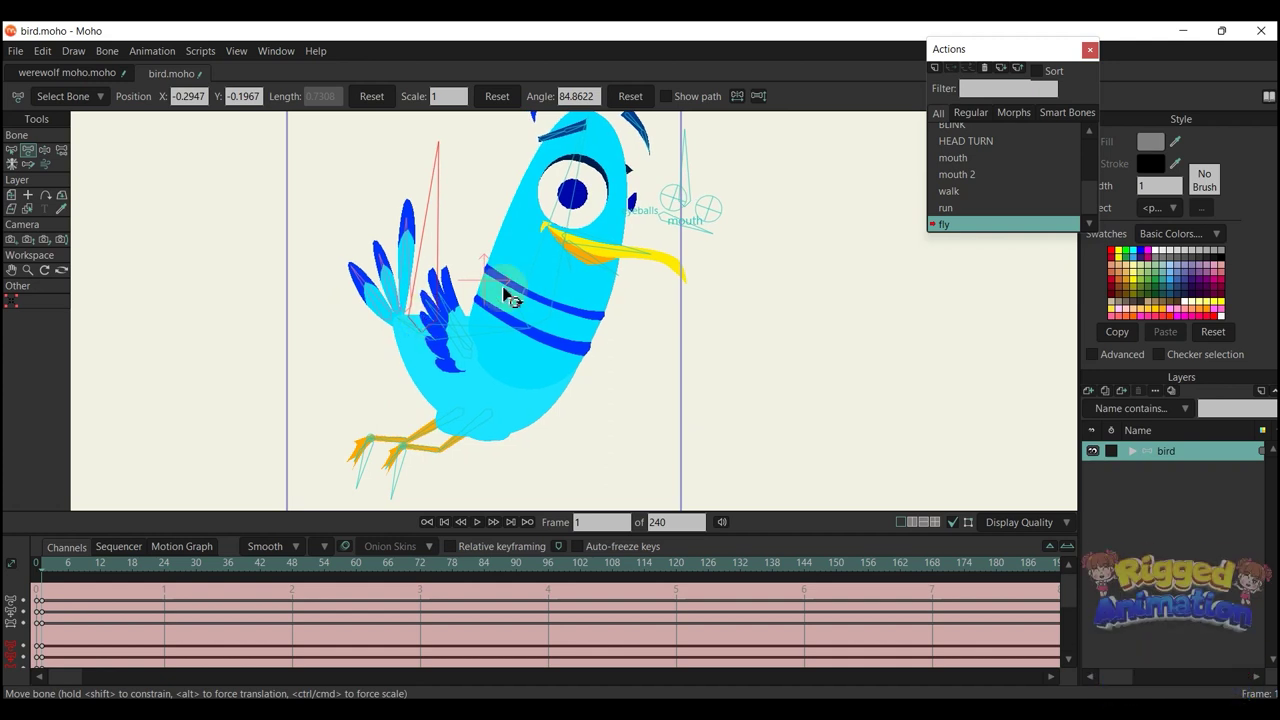
drag(520, 285, 526, 284)
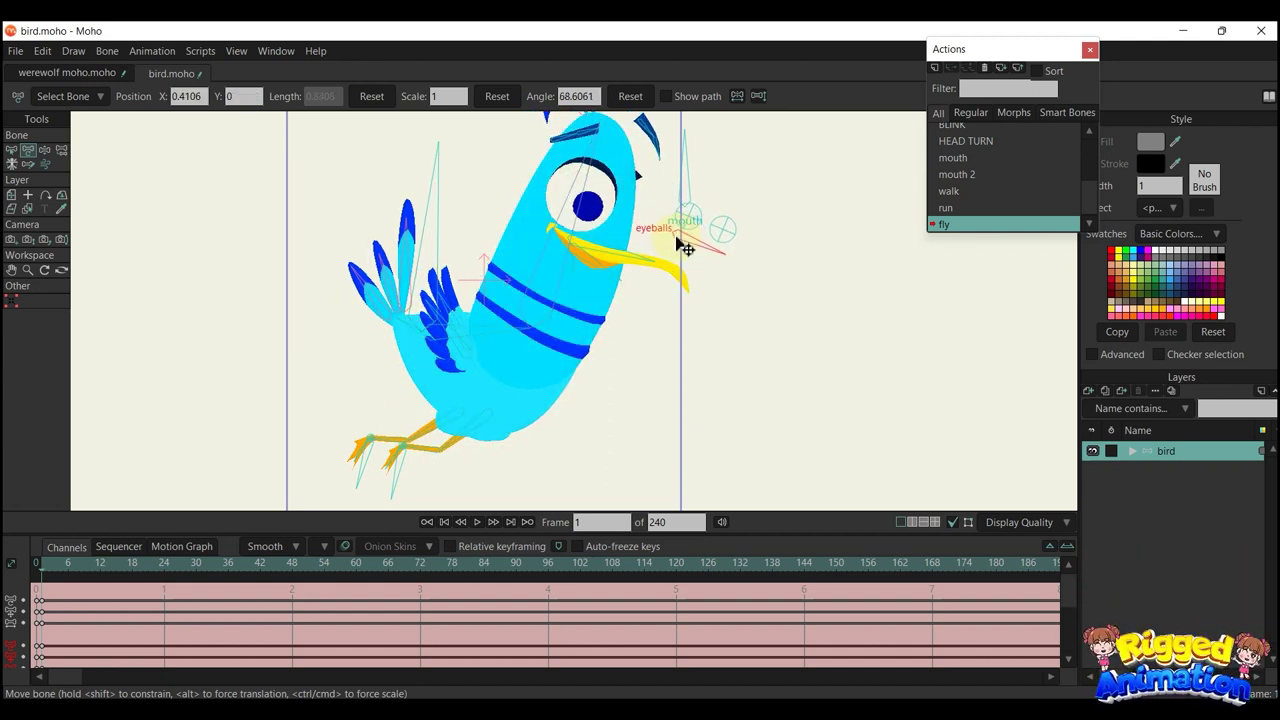
Shift both trailing feet slightly up and forward toward the body at frame 1, and move to frame 12
click(457, 348)
scroll(457, 348, up, 2)
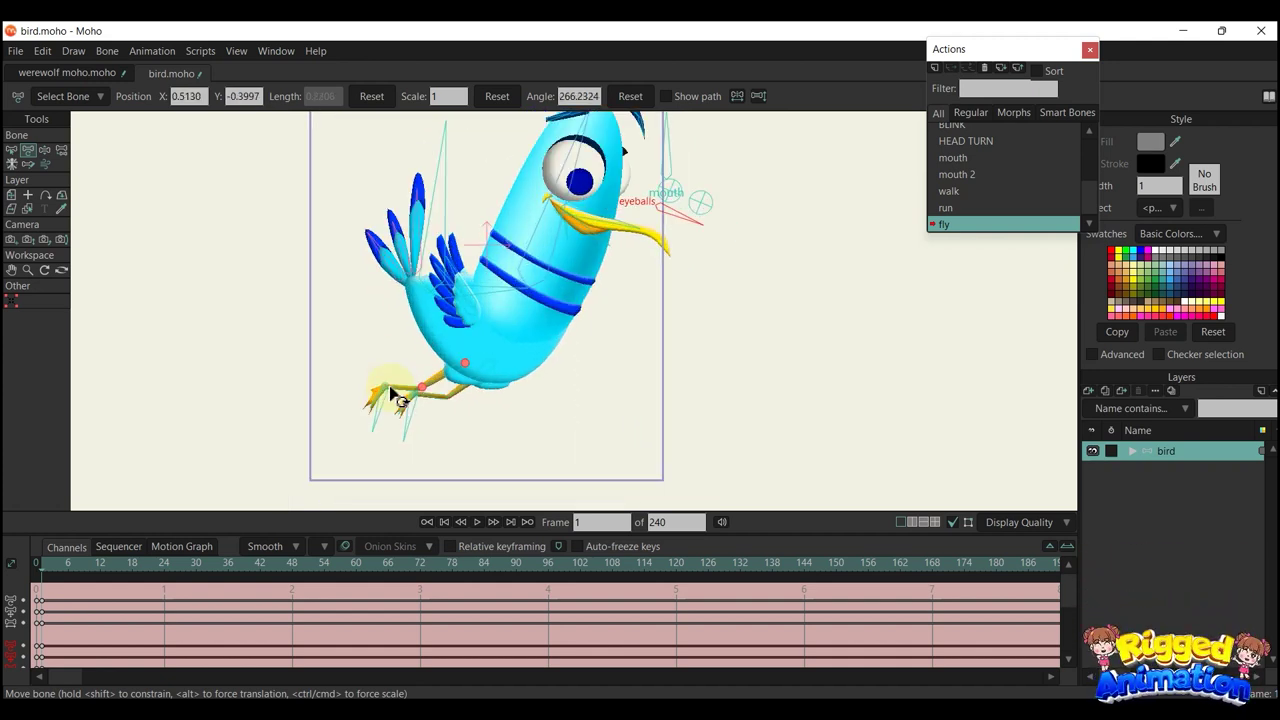
mouse_move(390, 398)
mouse_down()
mouse_move(385, 372)
mouse_move(409, 398)
mouse_move(407, 385)
mouse_up()
click(420, 399)
scroll(448, 334, down, 2)
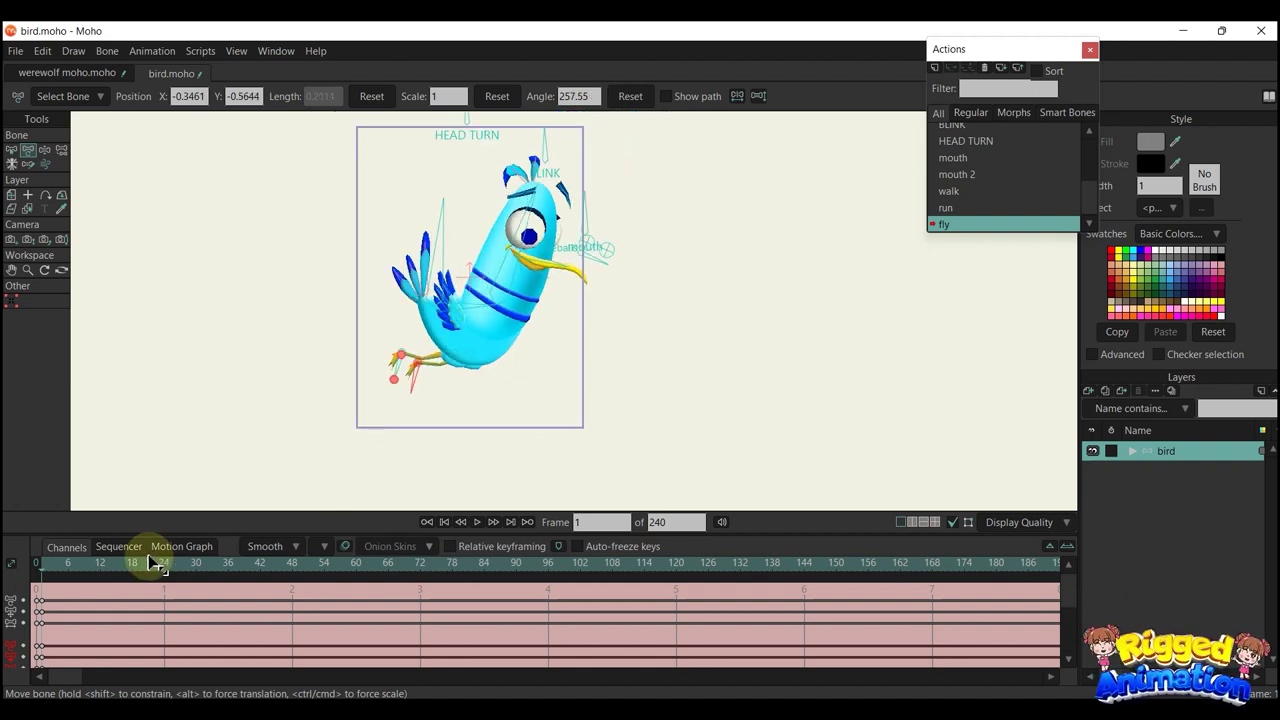
drag(155, 565, 100, 566)
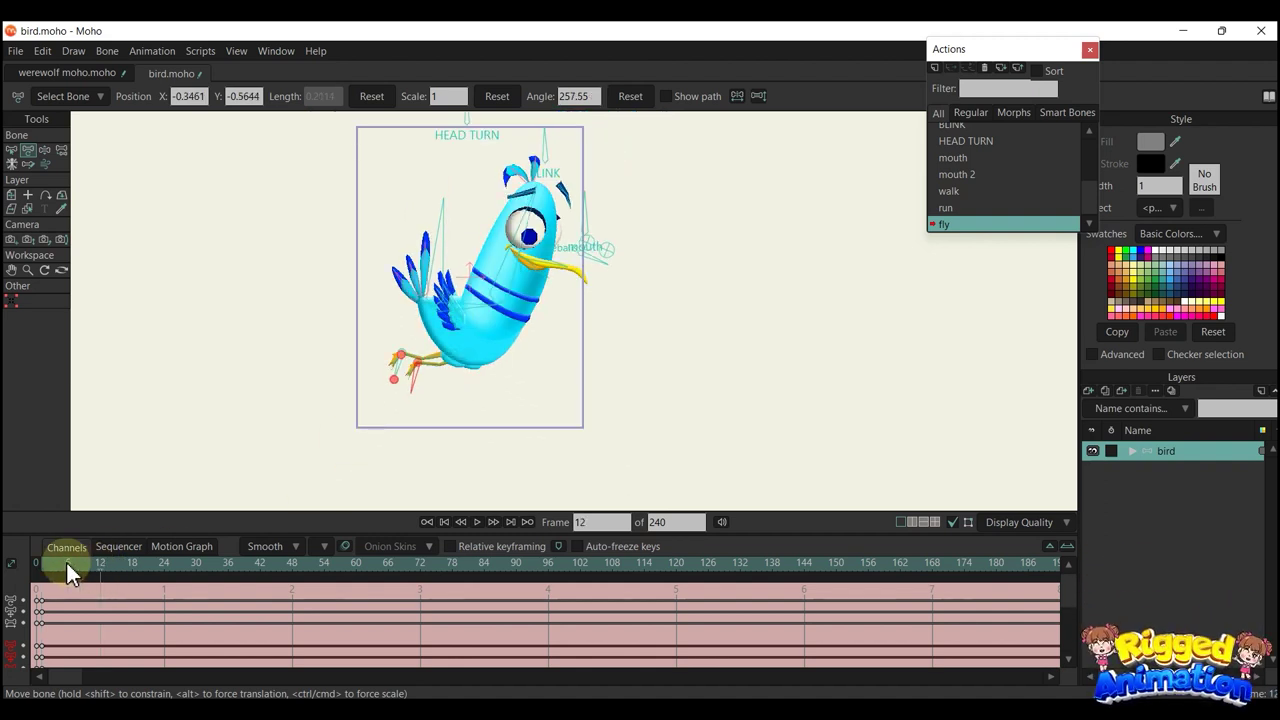
Key the current flying pose on all of the bird's bones at frame 6 of the fly action
click(67, 564)
key(ctrl+f)
scroll(460, 322, up, 6)
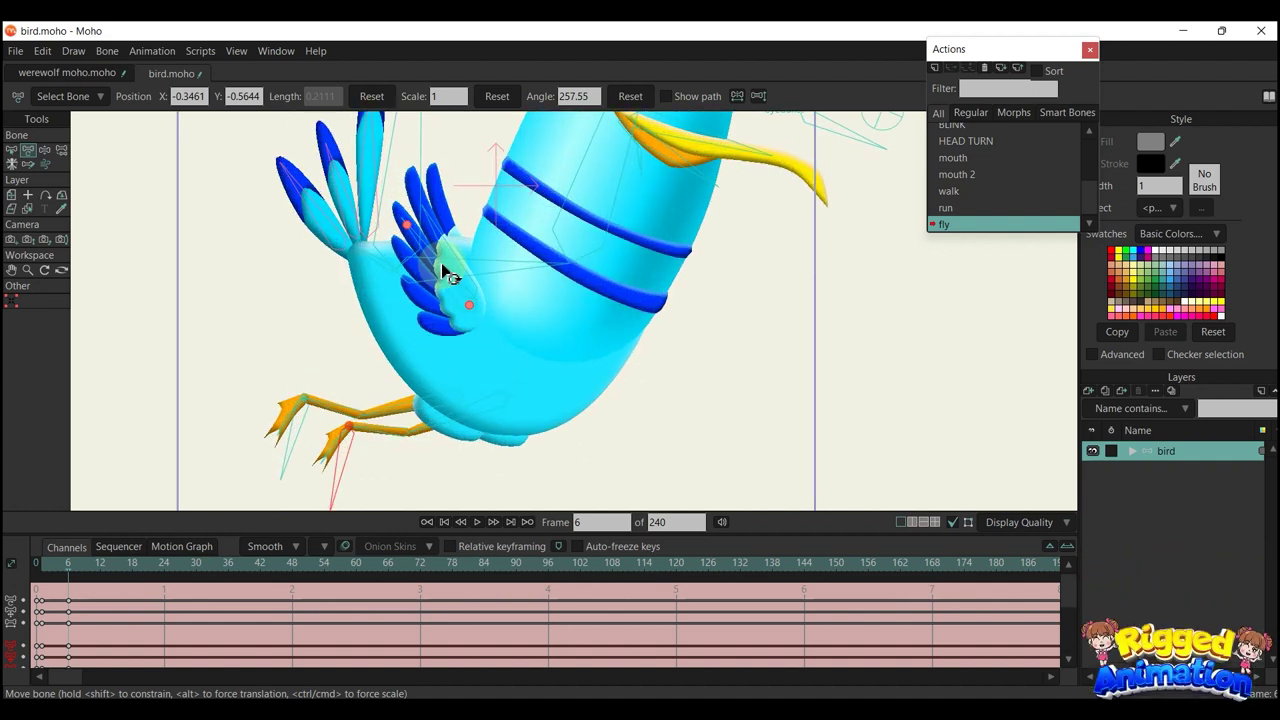
Flip the near wing downward at frame 6 by scaling its bone to a negative value
drag(443, 276, 418, 237)
key(ctrl+z)
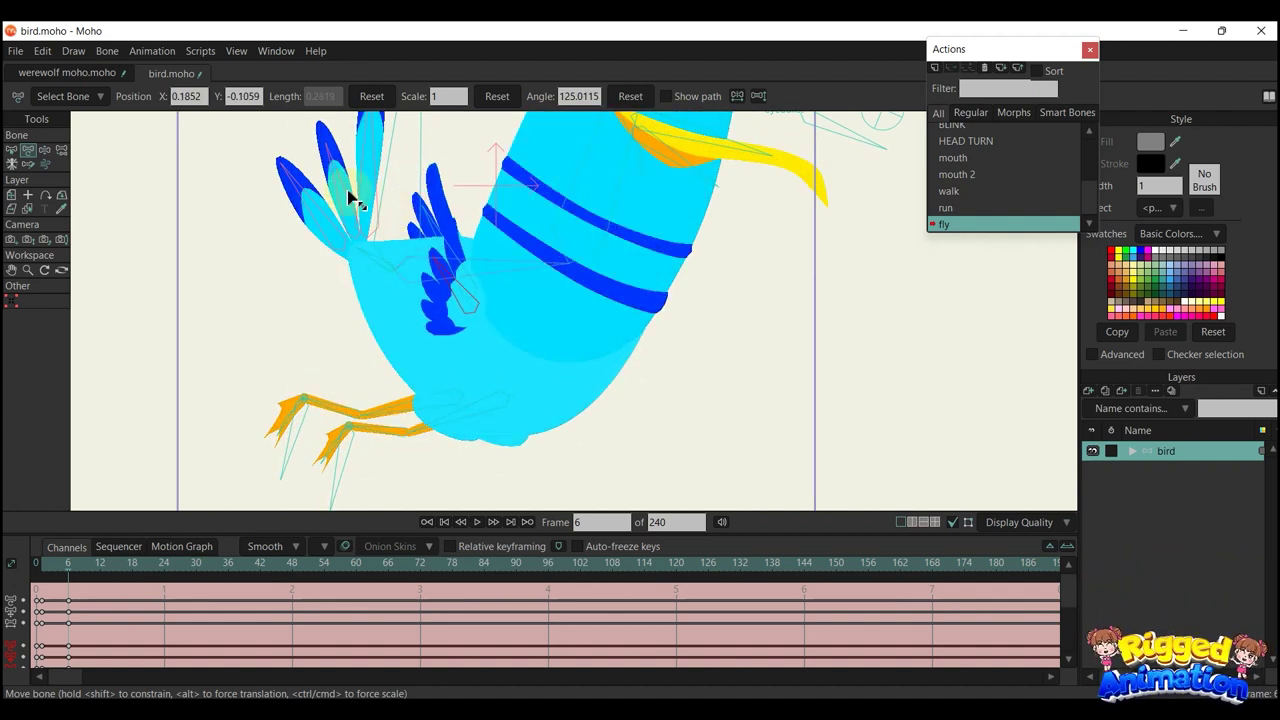
click(447, 96)
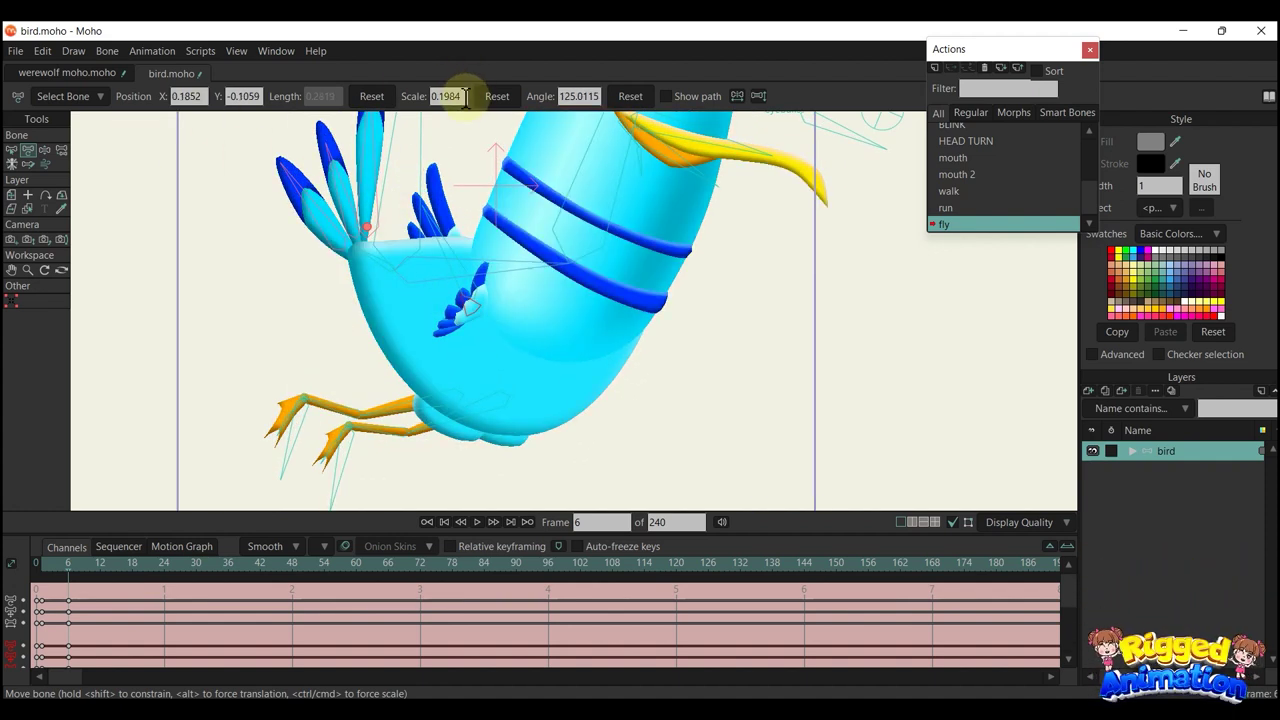
text(0.0016)
drag(437, 73, 372, 79)
key(Down)
key(Down)
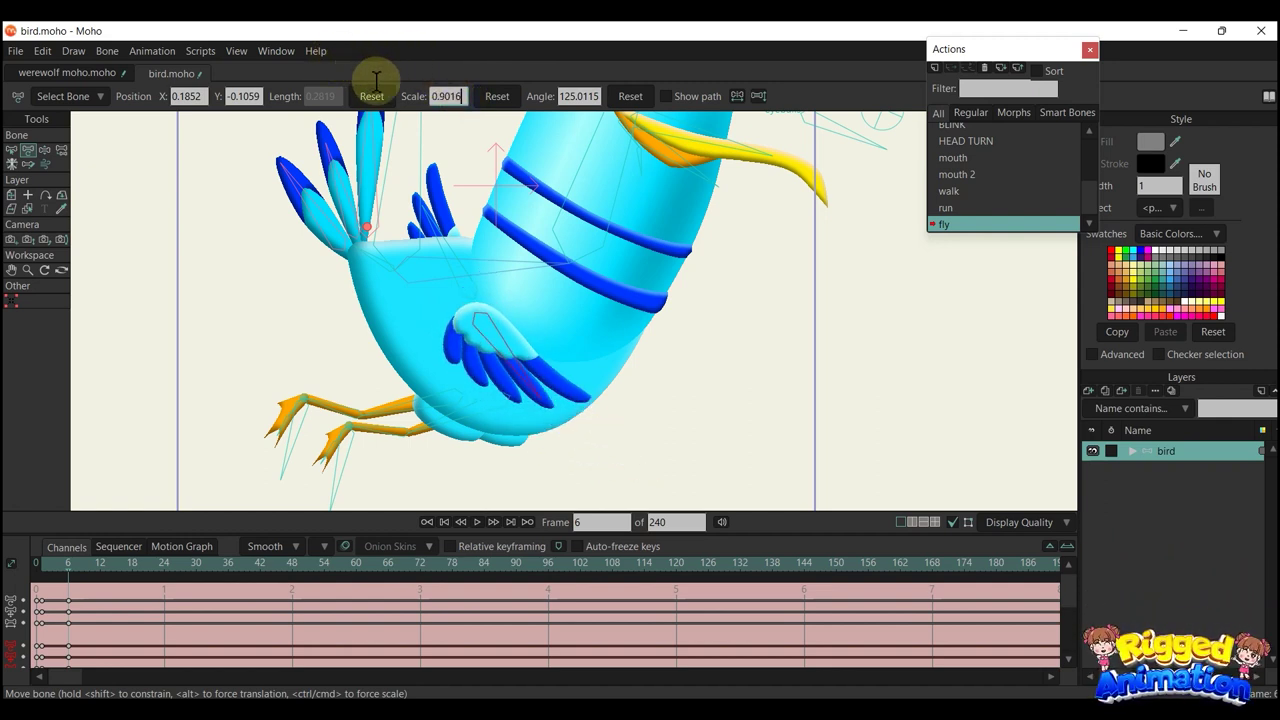
Set the far wing bone's scale to -1 at frame 6 so that wing also flips downward
click(436, 228)
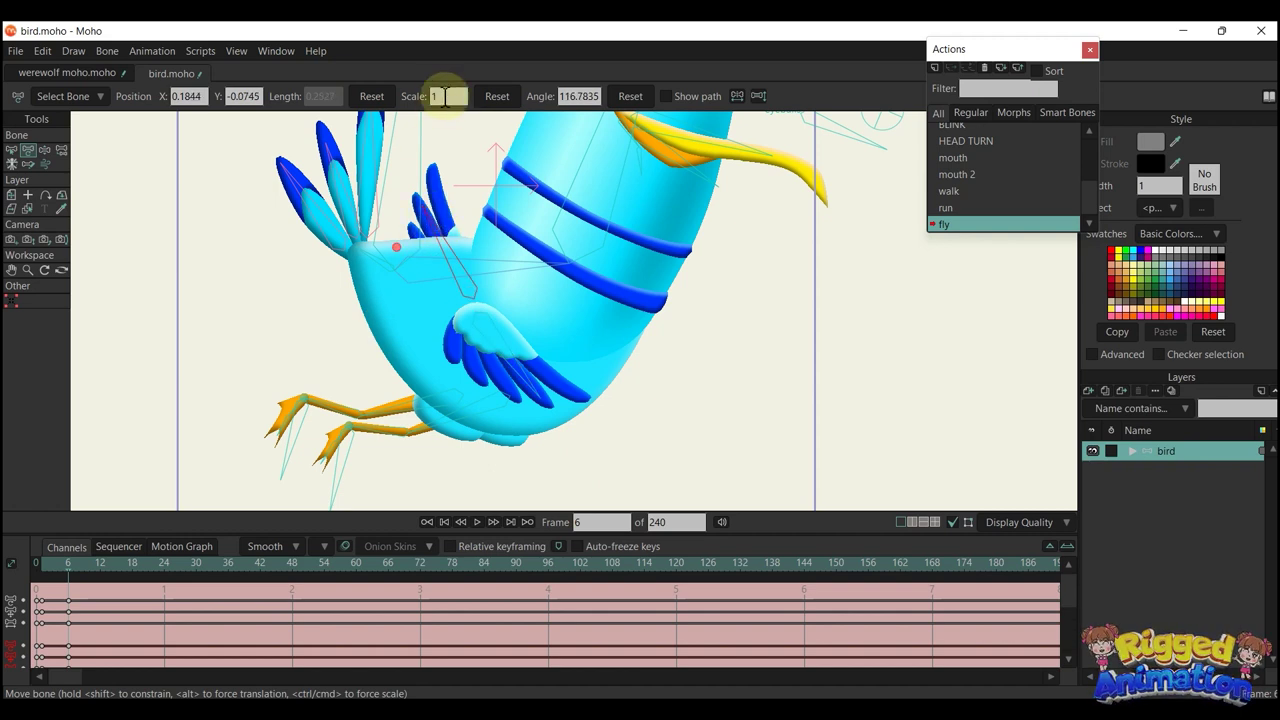
drag(443, 97, 341, 43)
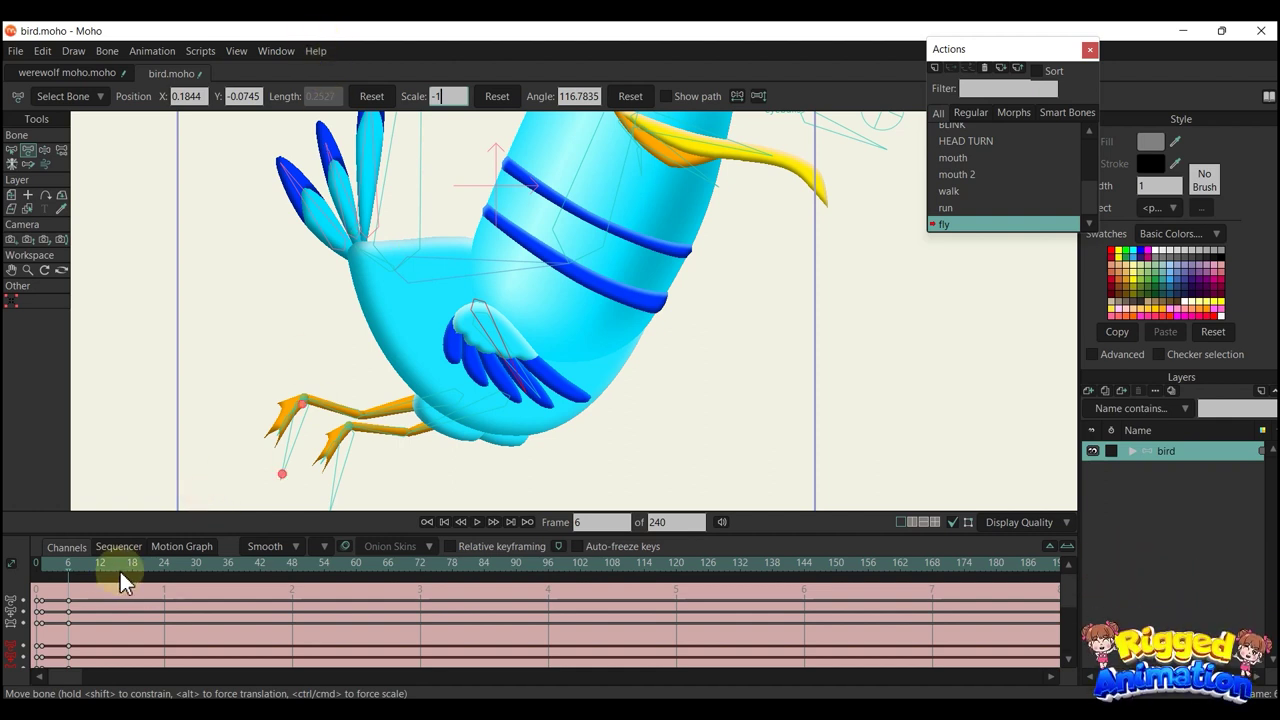
drag(37, 565, 71, 570)
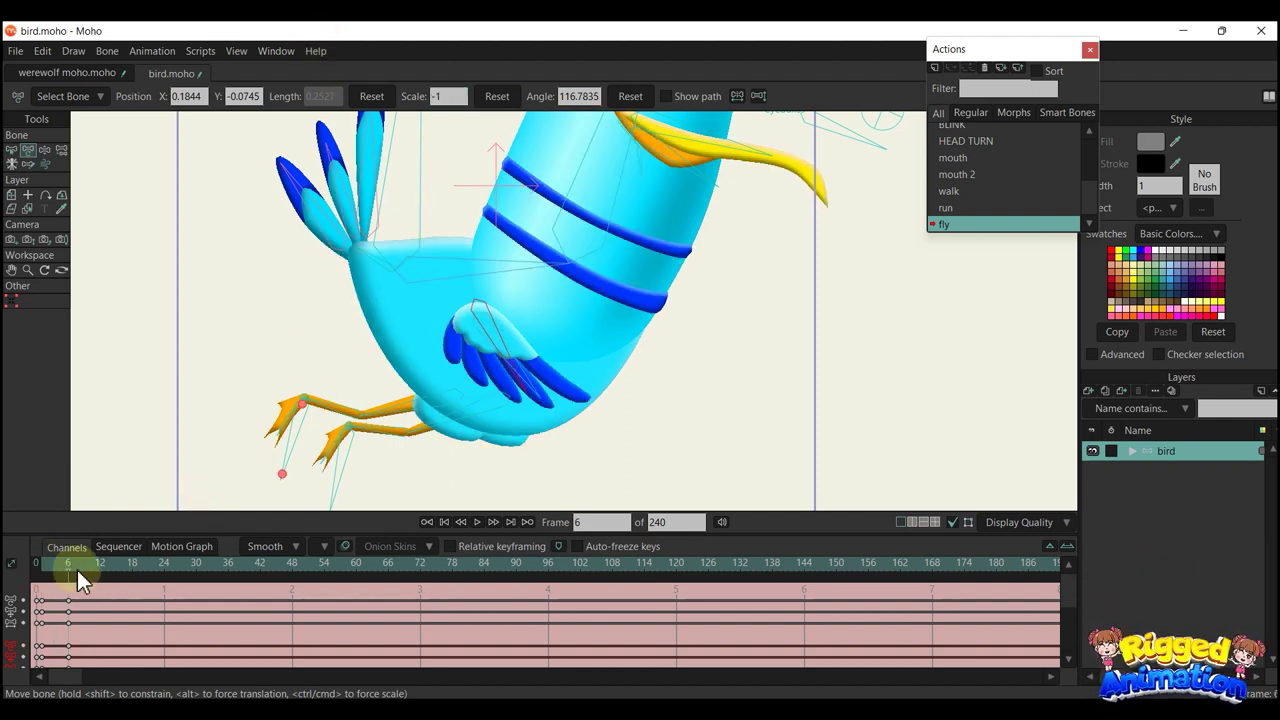
Raise the bird's body and feet slightly at frame 6 and rotate the upper body back to about 74 degrees
scroll(508, 324, down, 2)
drag(569, 290, 621, 332)
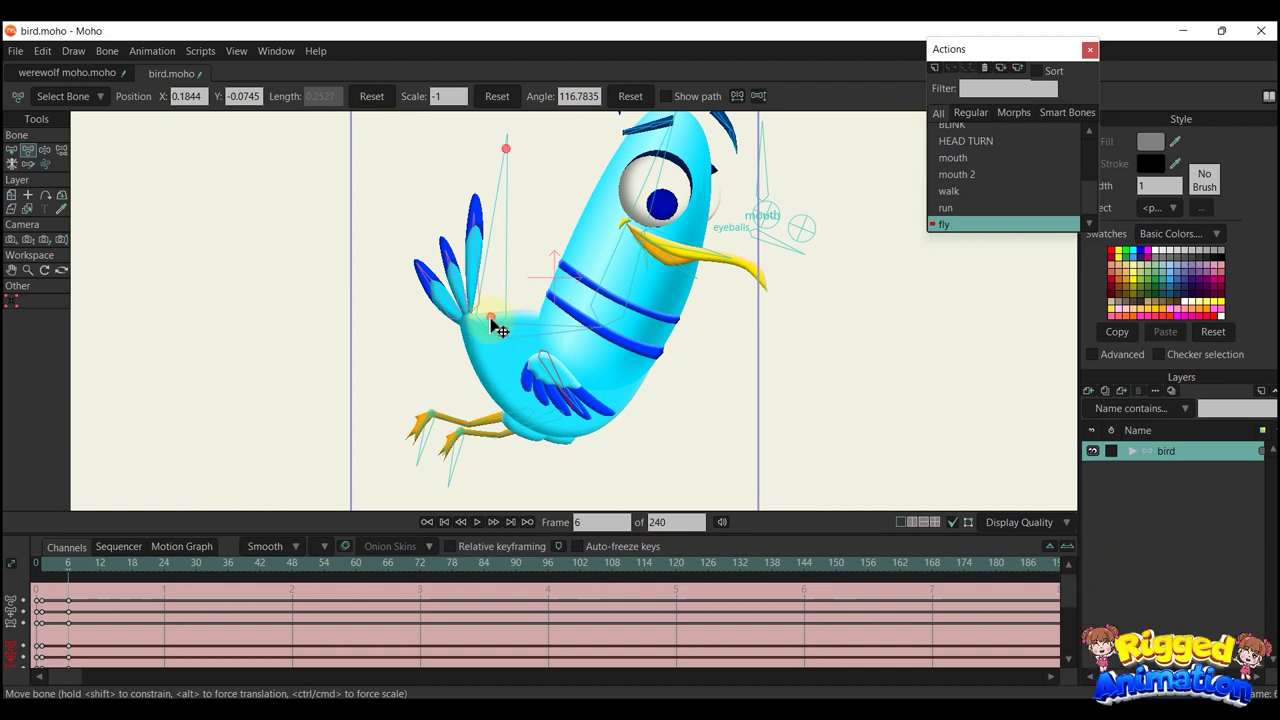
drag(491, 318, 491, 307)
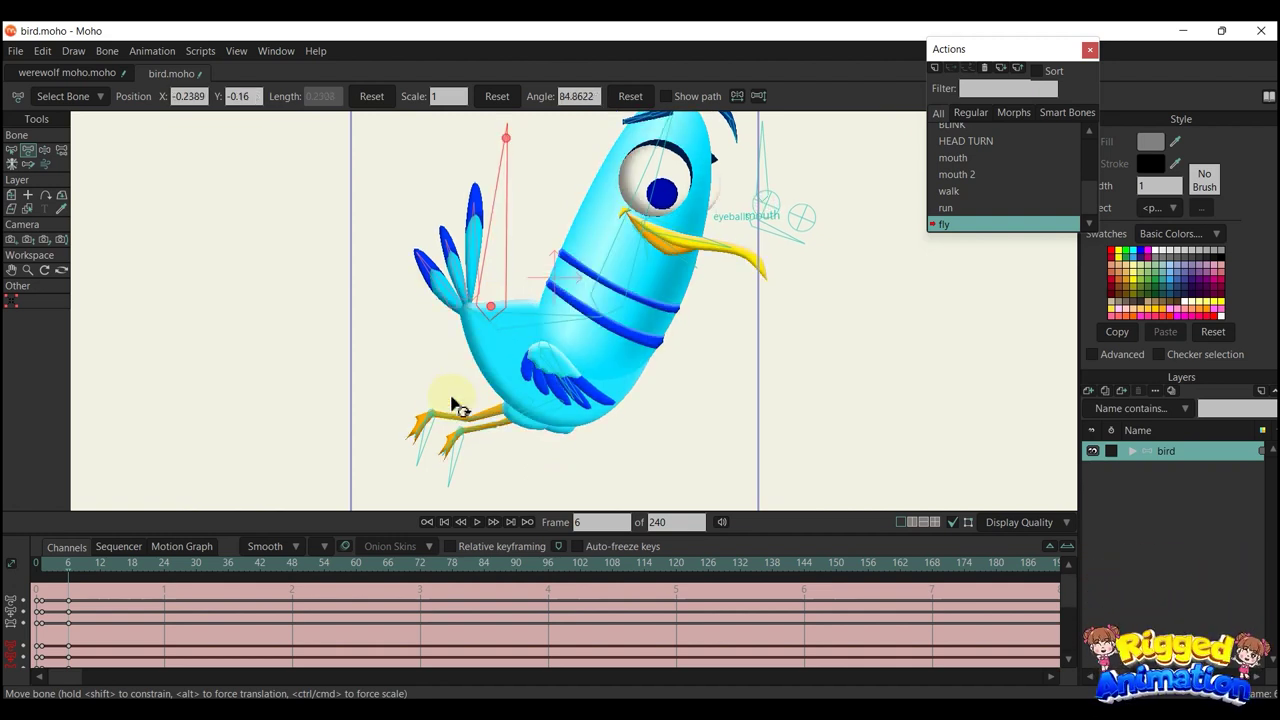
mouse_move(432, 425)
mouse_down()
mouse_move(434, 402)
mouse_move(462, 424)
mouse_up()
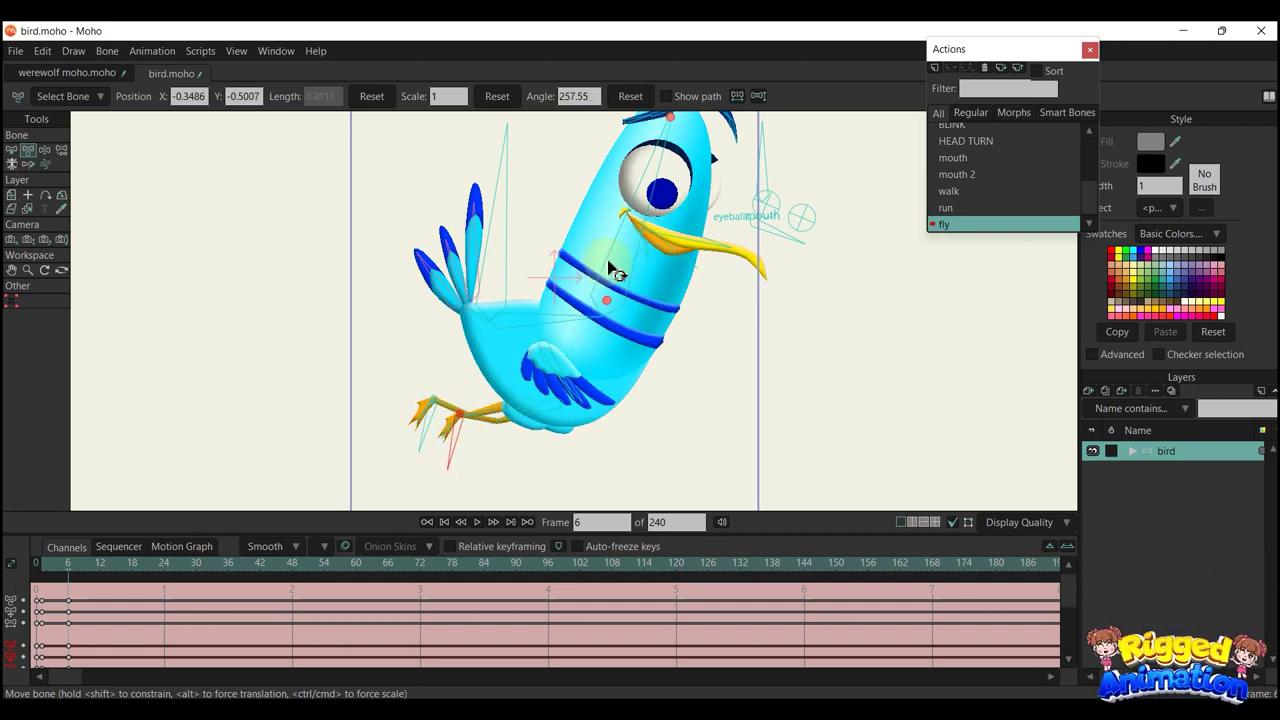
drag(612, 270, 600, 266)
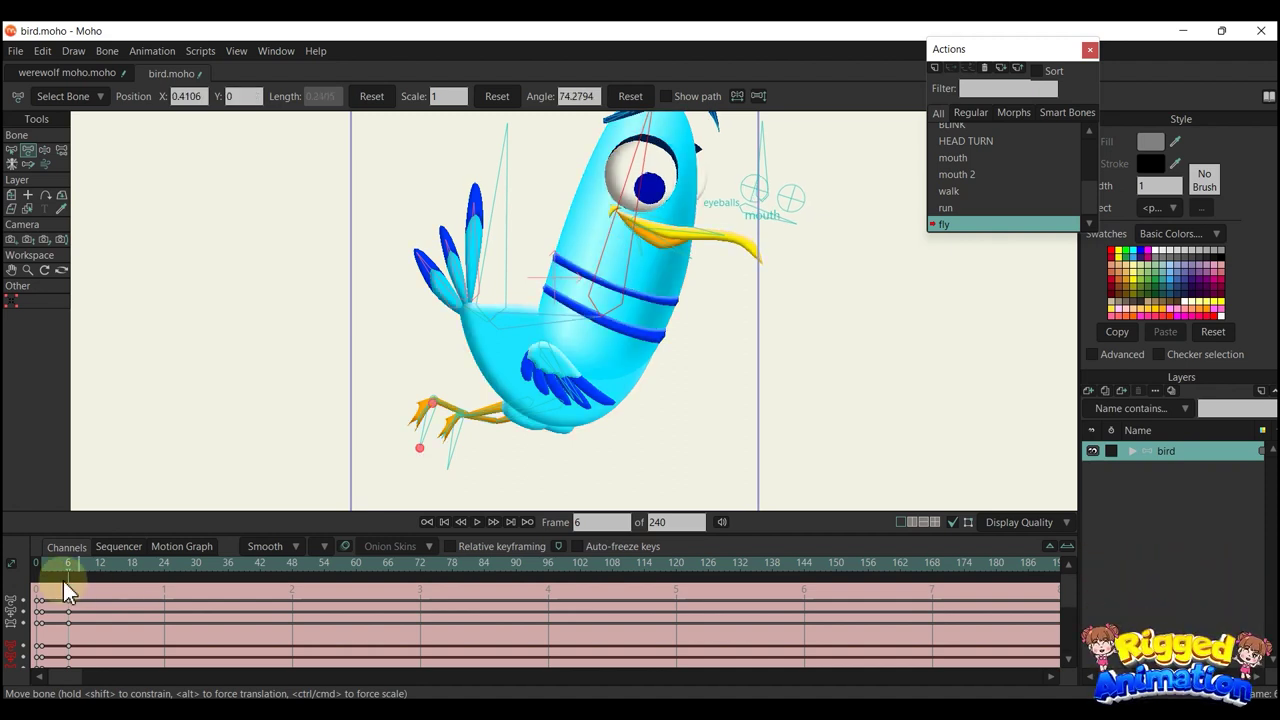
Copy all keyframes from frame 1 and paste them at frame 12 to close the wing flap loop
mouse_move(48, 564)
mouse_down()
mouse_move(69, 573)
mouse_move(40, 557)
mouse_up()
scroll(56, 630, down, 1)
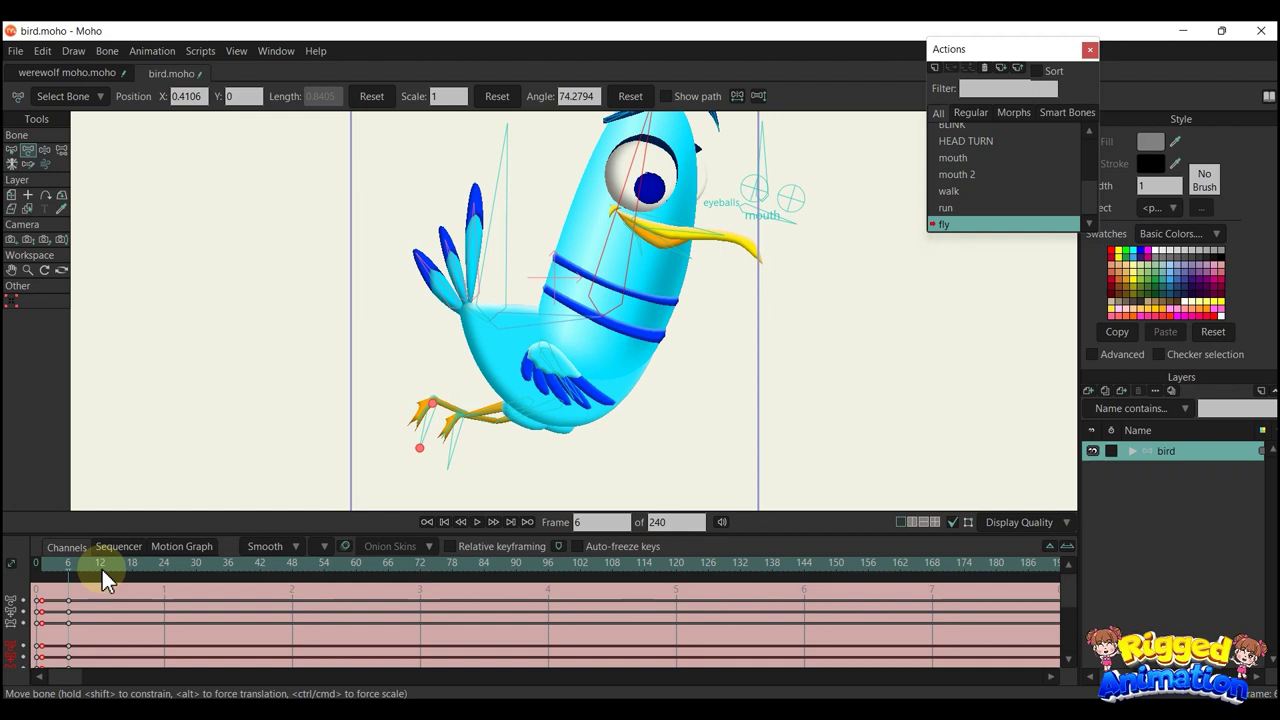
key(ctrl+v)
scroll(120, 649, down, 1)
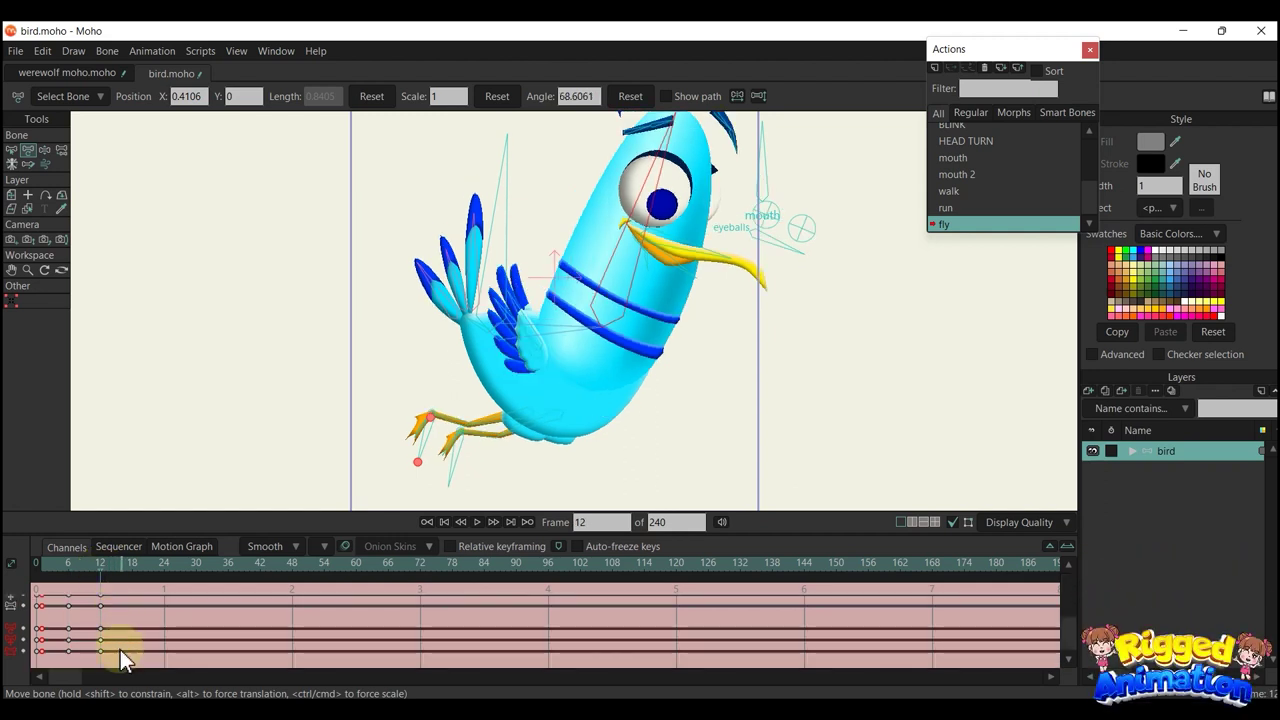
Apply Cycle interpolation to the keyframes at frame 12 so the flap repeats
scroll(108, 598, up, 1)
right_click(106, 592)
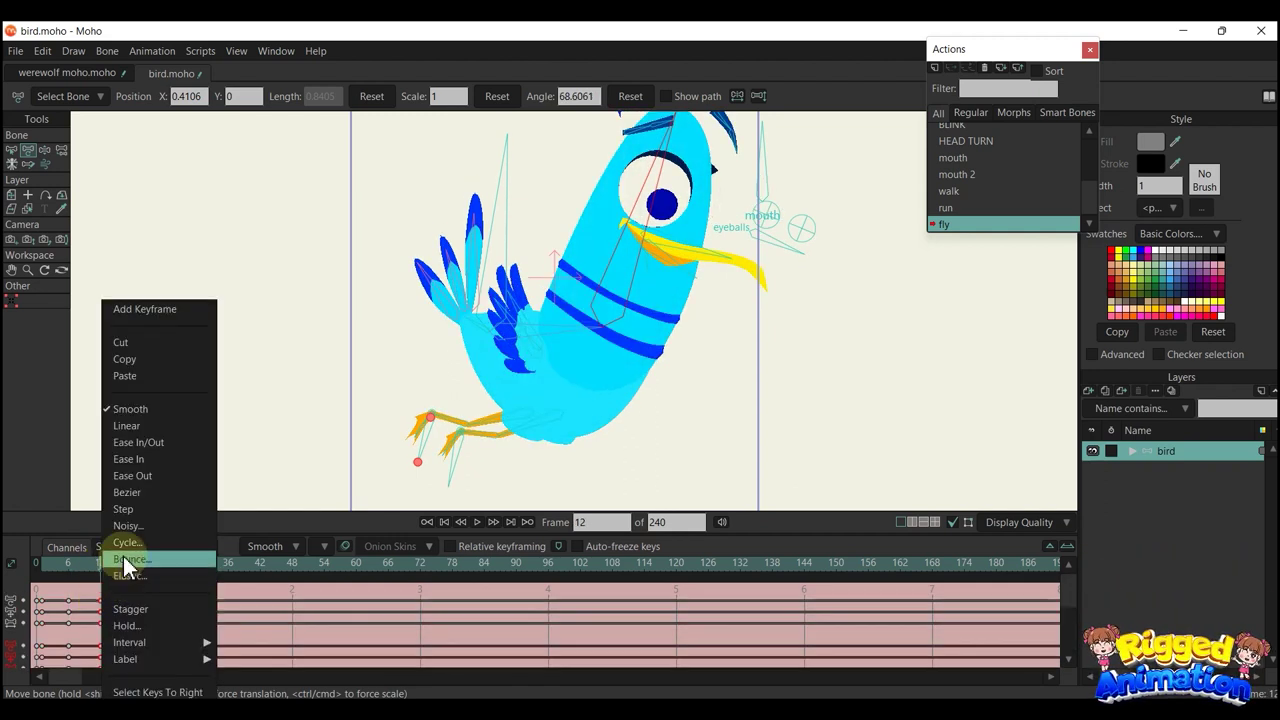
click(138, 544)
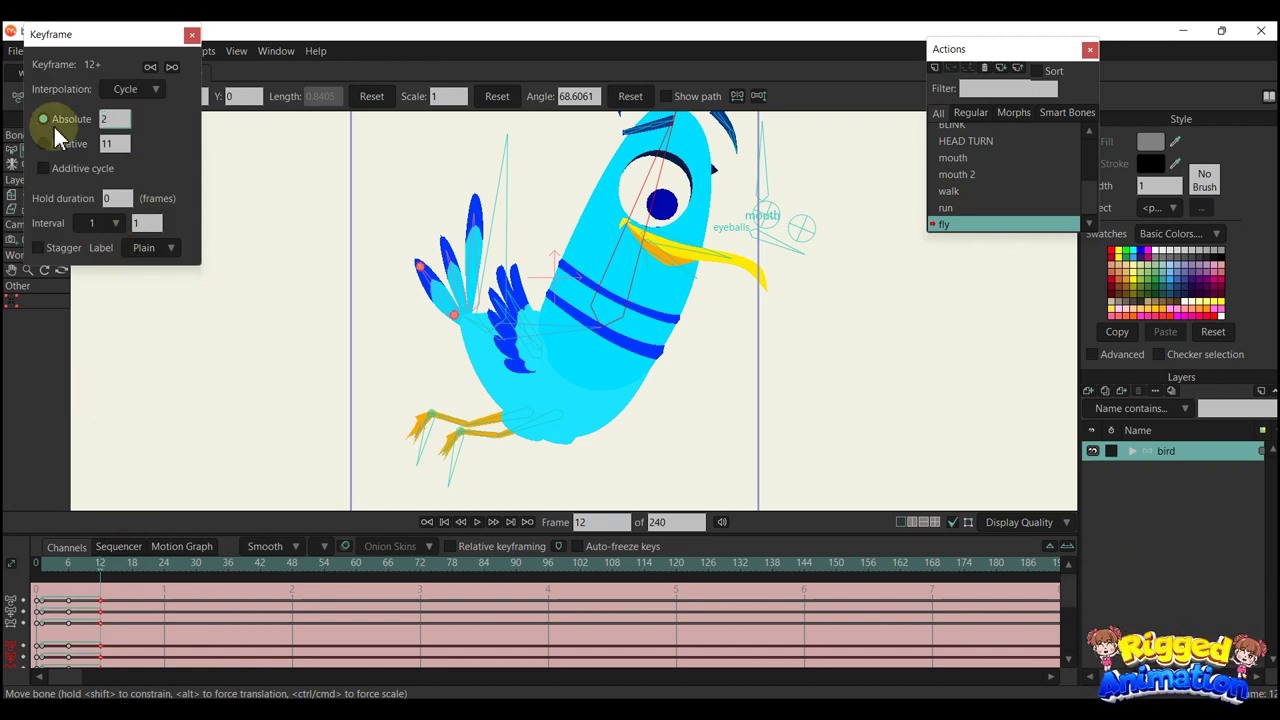
click(193, 35)
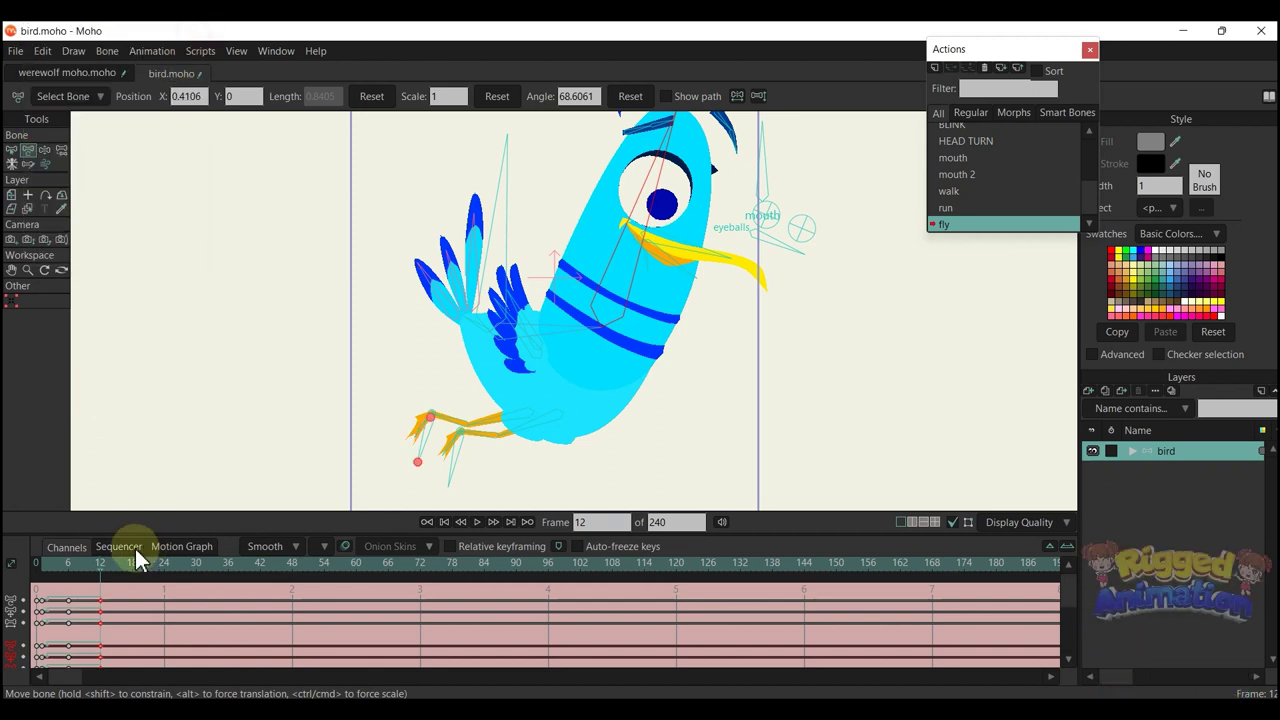
Rotate the mouth control bone to about 102 degrees at frame 6 so the beak opens on the downstroke
click(66, 562)
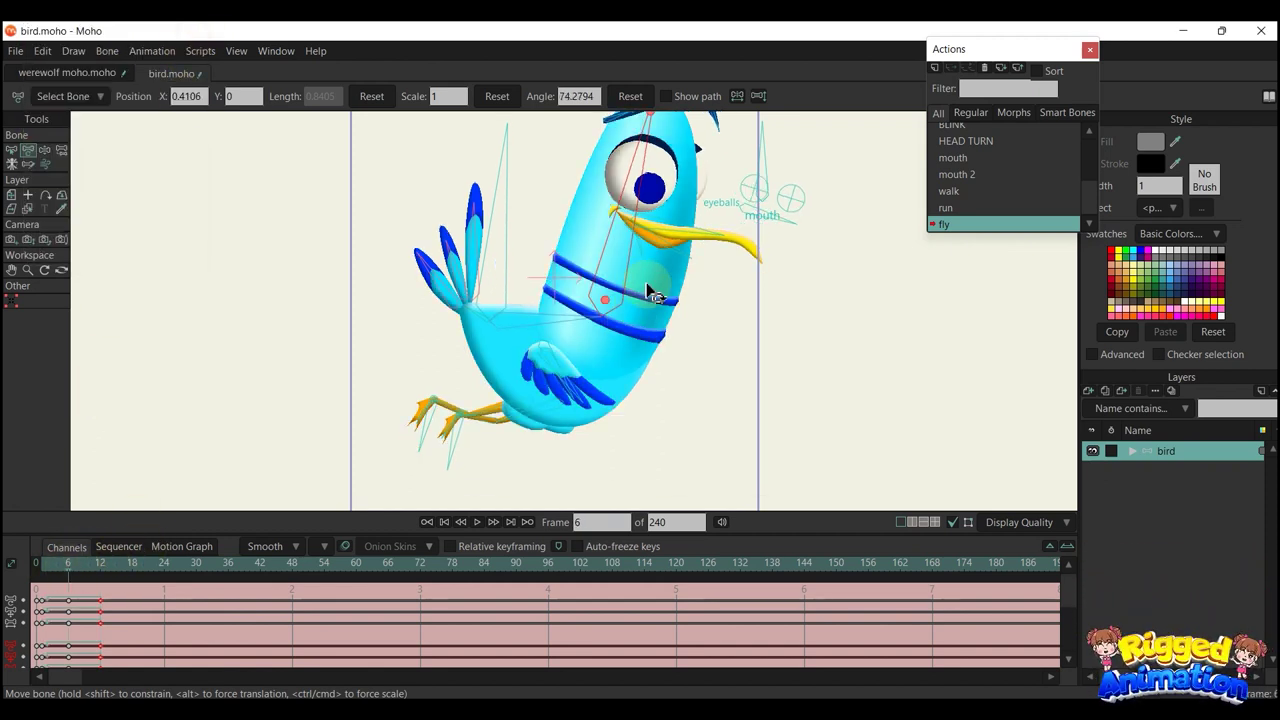
click(778, 232)
drag(770, 135, 757, 141)
Play back the fly cycle to check the flapping and beak motion
scroll(704, 270, down, 4)
key(space)
scroll(699, 272, down, 2)
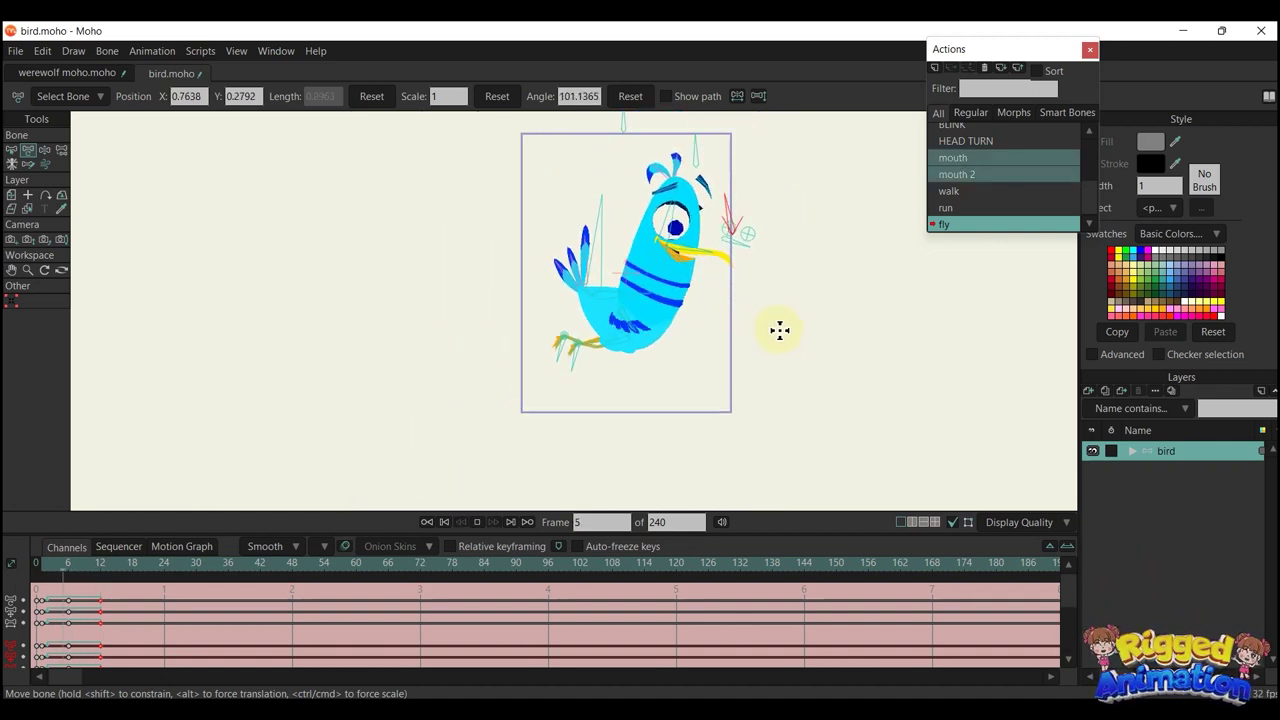
scroll(808, 321, up, 2)
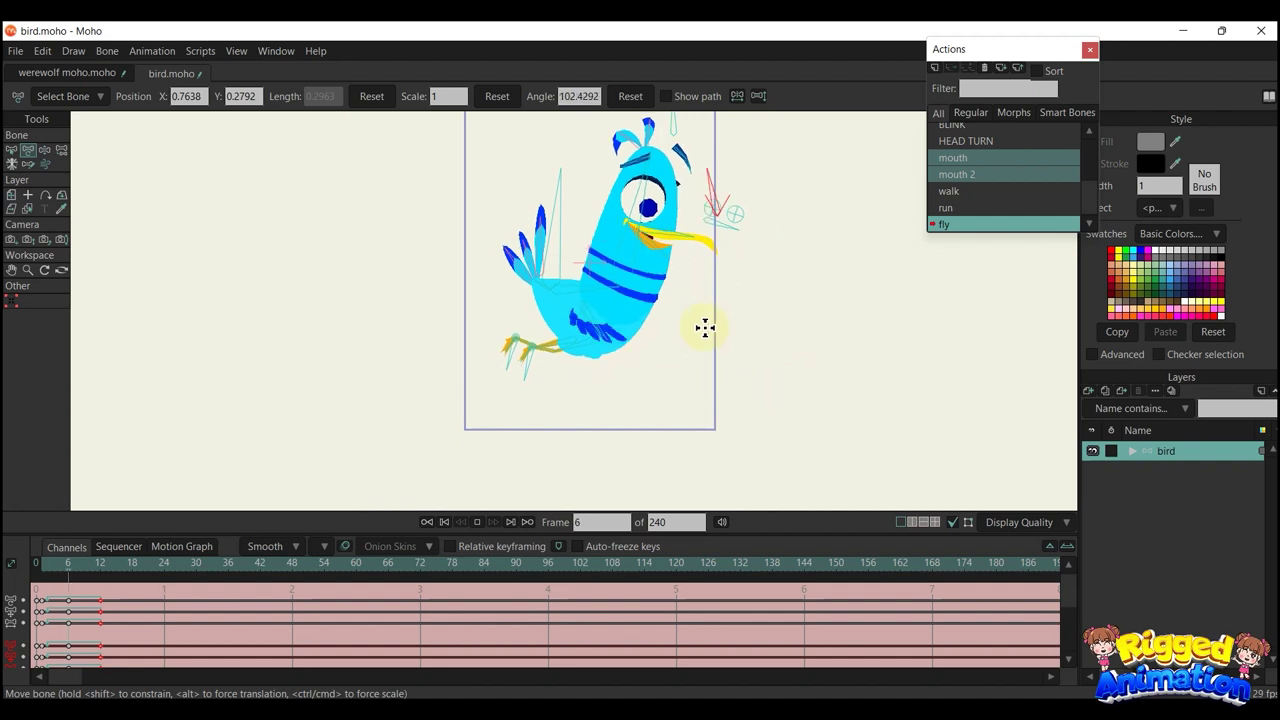
key(space)
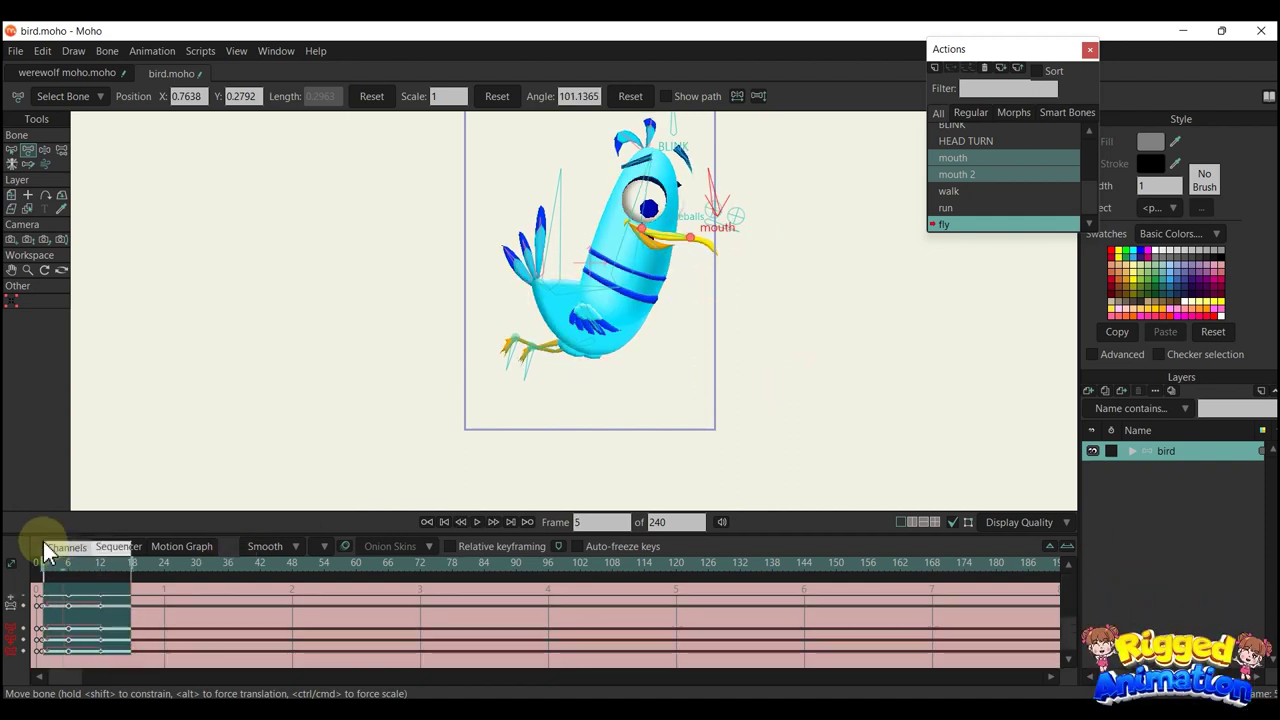
Compress the fly keyframes so the middle pose falls on frame 4 and the cycle ends at frame 8, and preview it
click(46, 545)
drag(99, 604, 79, 604)
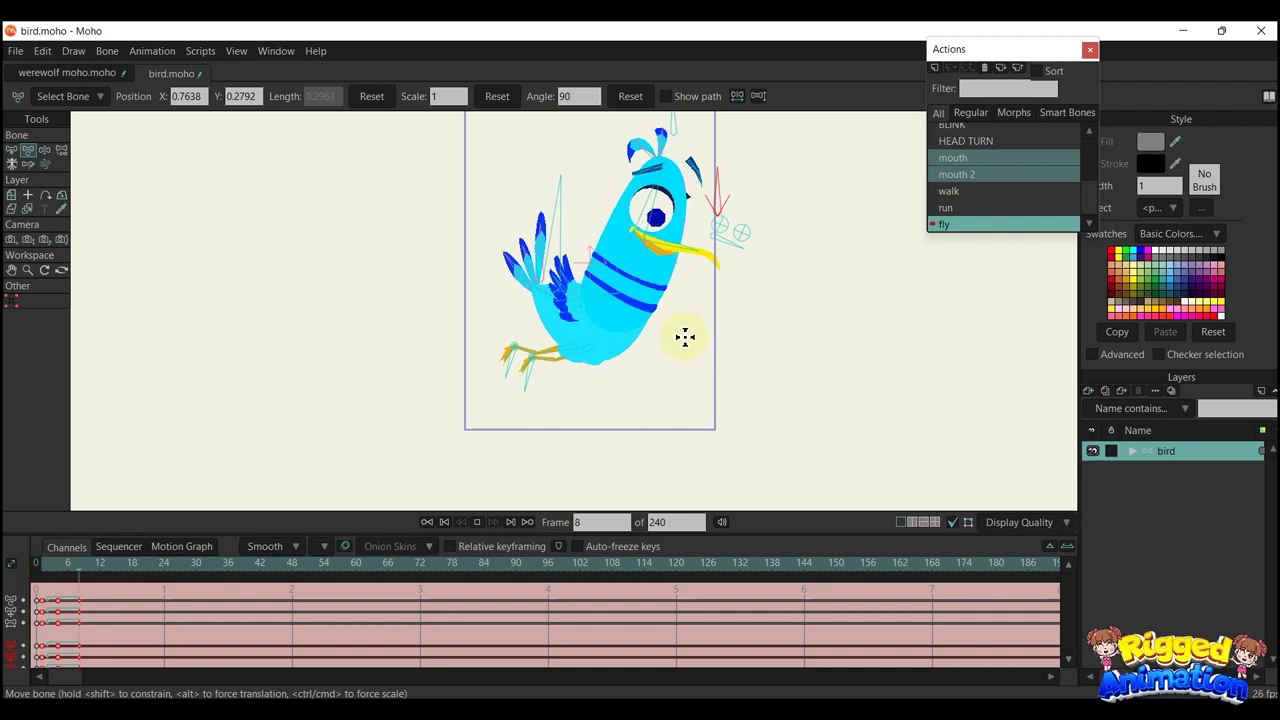
key(space)
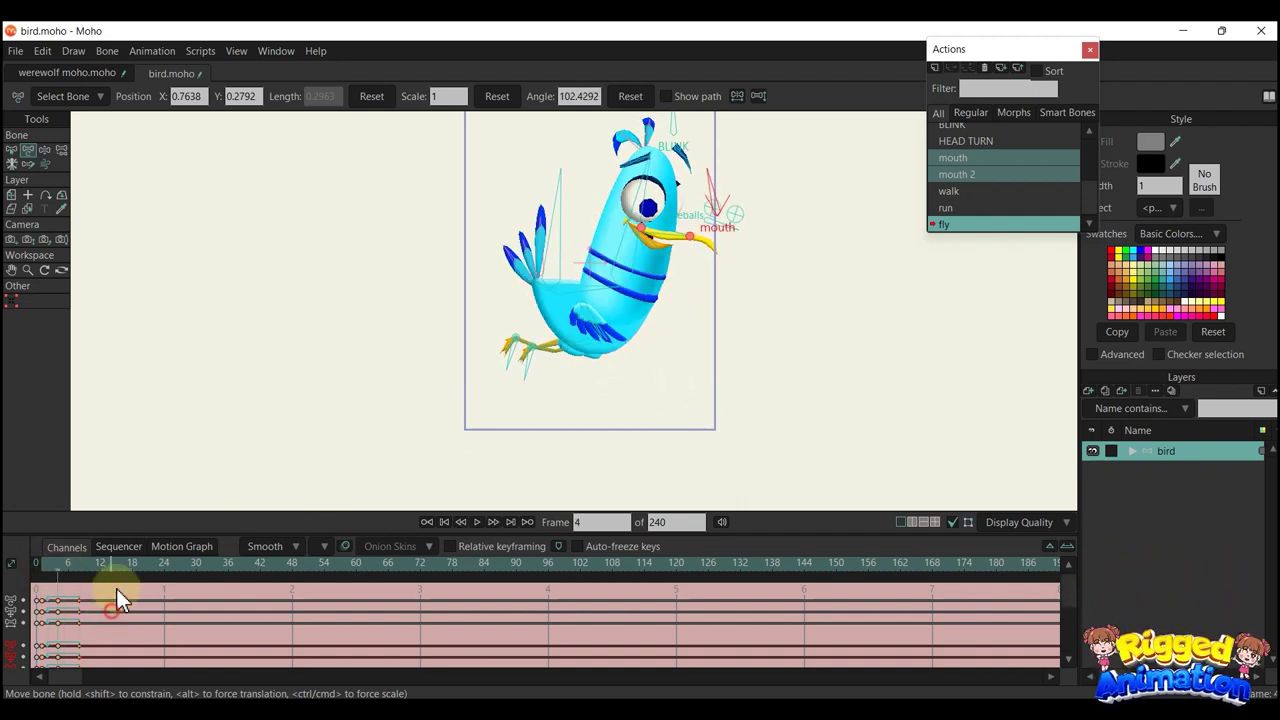
Rotate the tail bone to about 130 degrees at frame 4 so the tail feathers swing toward the body
scroll(560, 280, up, 3)
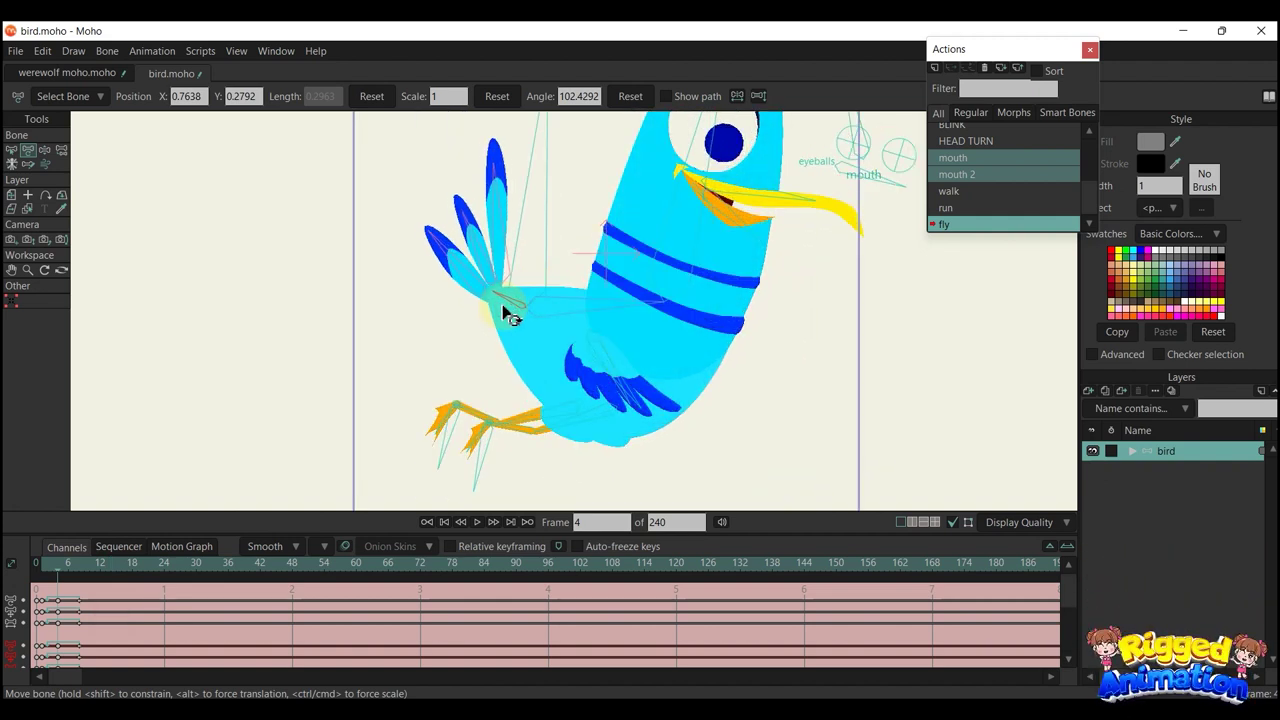
scroll(540, 335, down, 3)
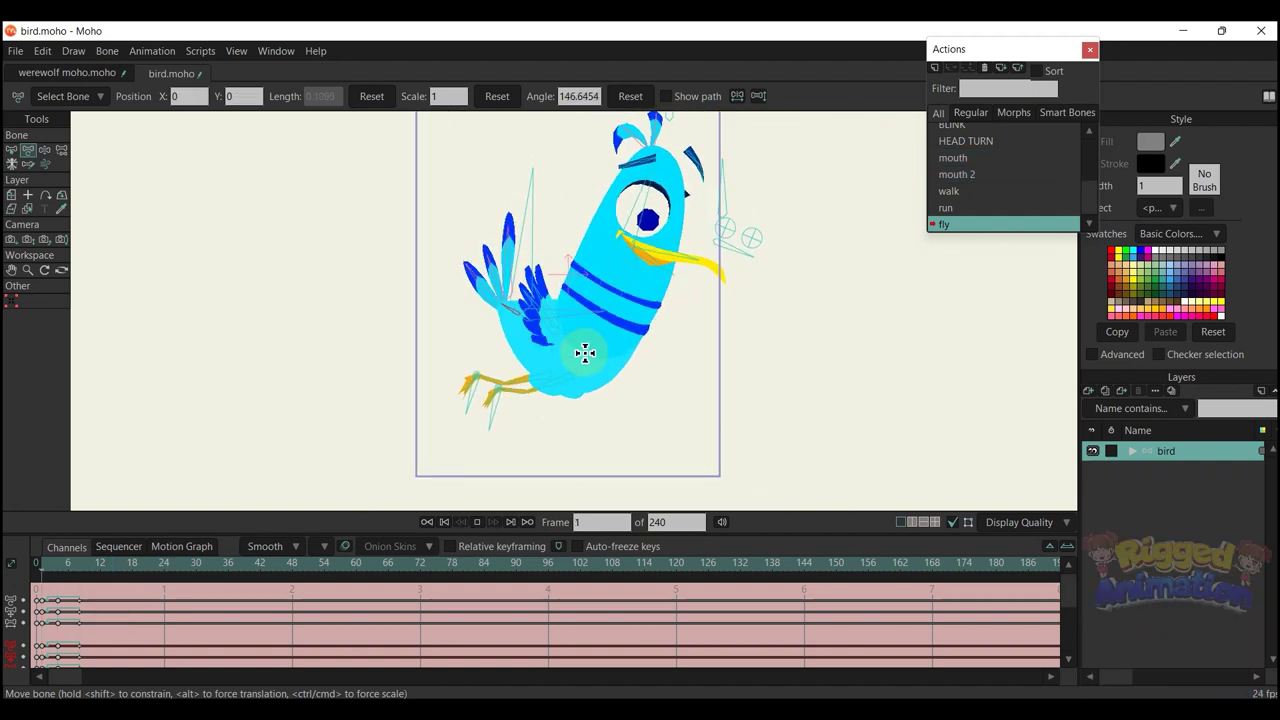
scroll(580, 349, down, 3)
scroll(586, 353, up, 3)
mouse_move(58, 573)
mouse_down()
mouse_move(46, 567)
mouse_move(58, 571)
mouse_up()
scroll(530, 320, up, 4)
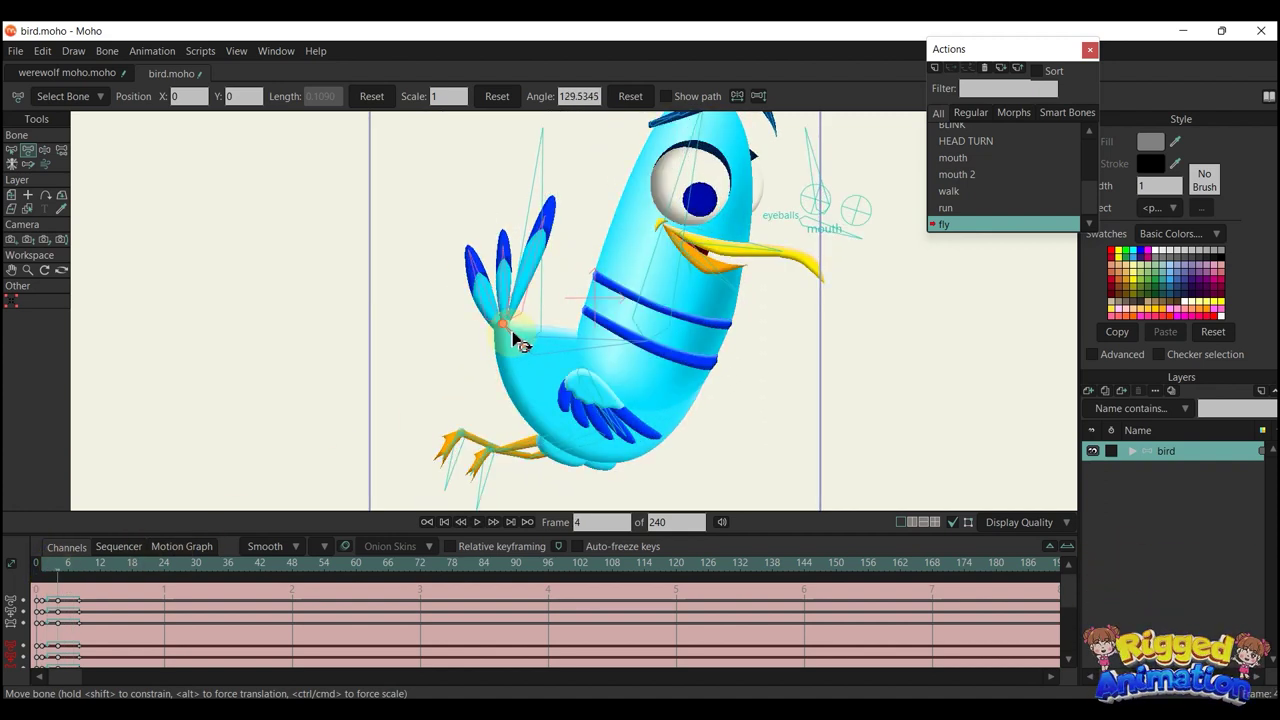
Rotate the tail bone back to about 157 degrees at frame 1 so the feathers swing away from the body
scroll(514, 343, down, 3)
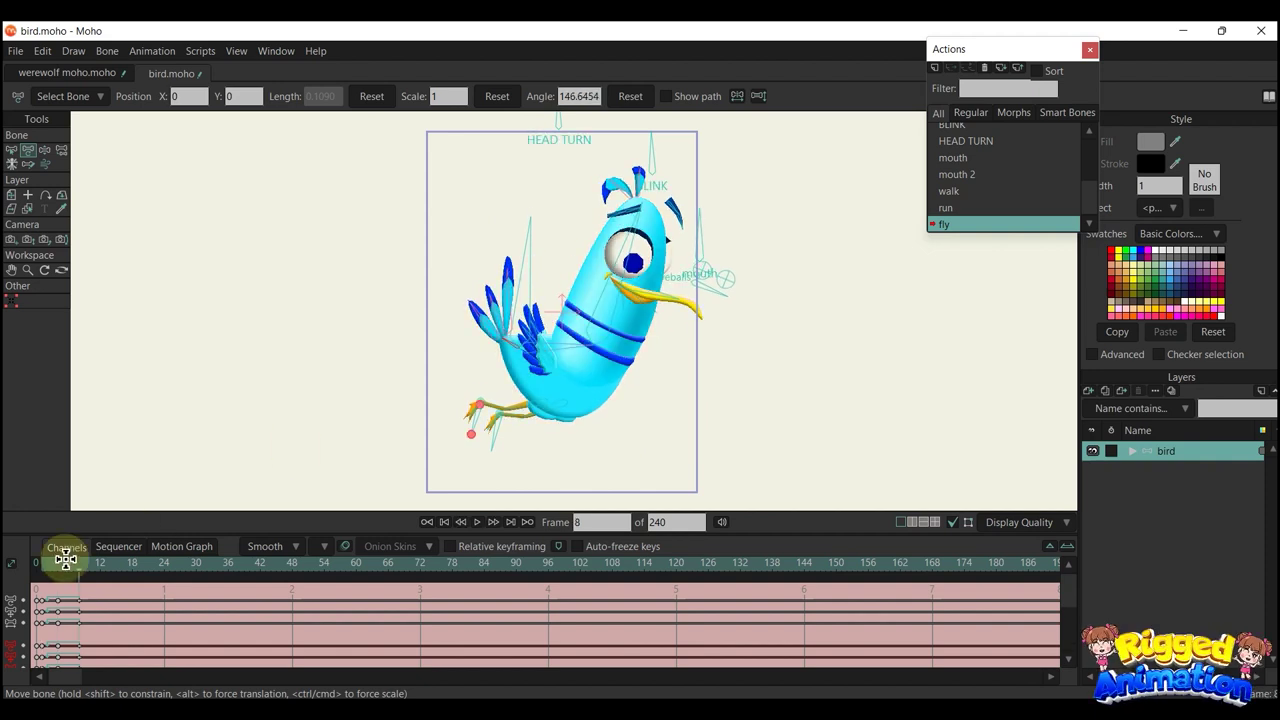
scroll(519, 335, up, 2)
click(47, 561)
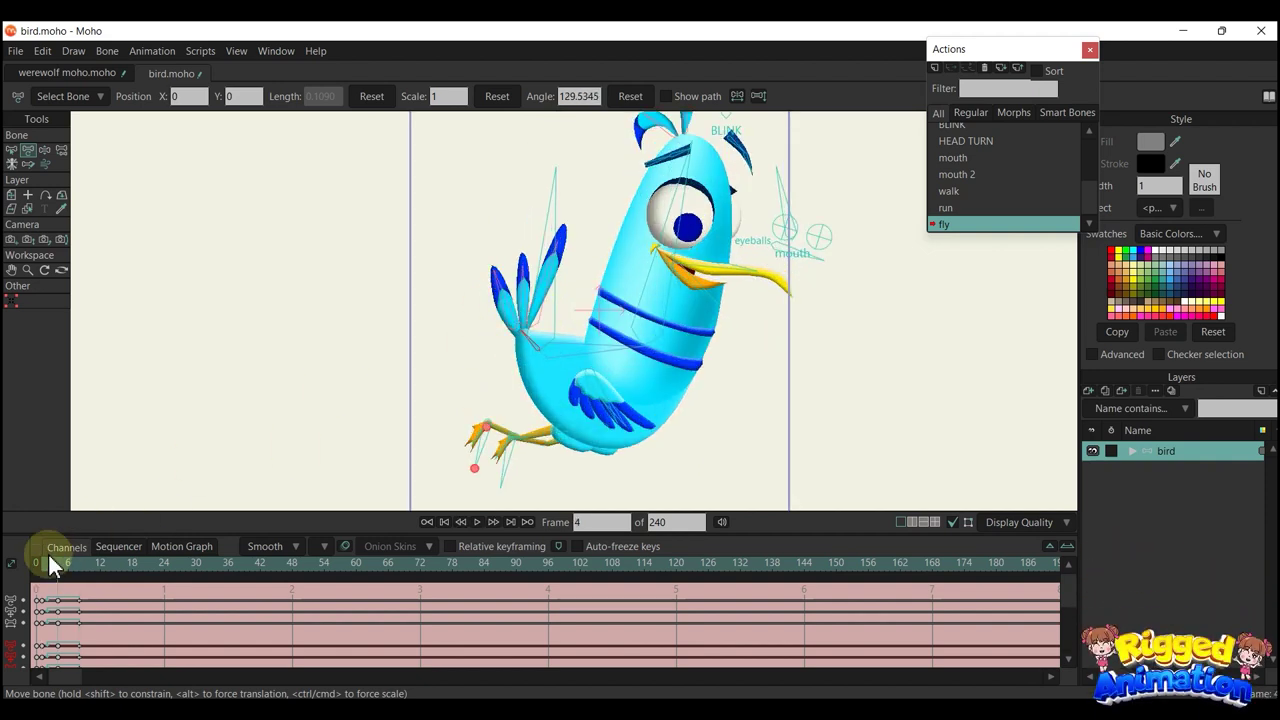
scroll(536, 370, up, 2)
drag(527, 358, 524, 363)
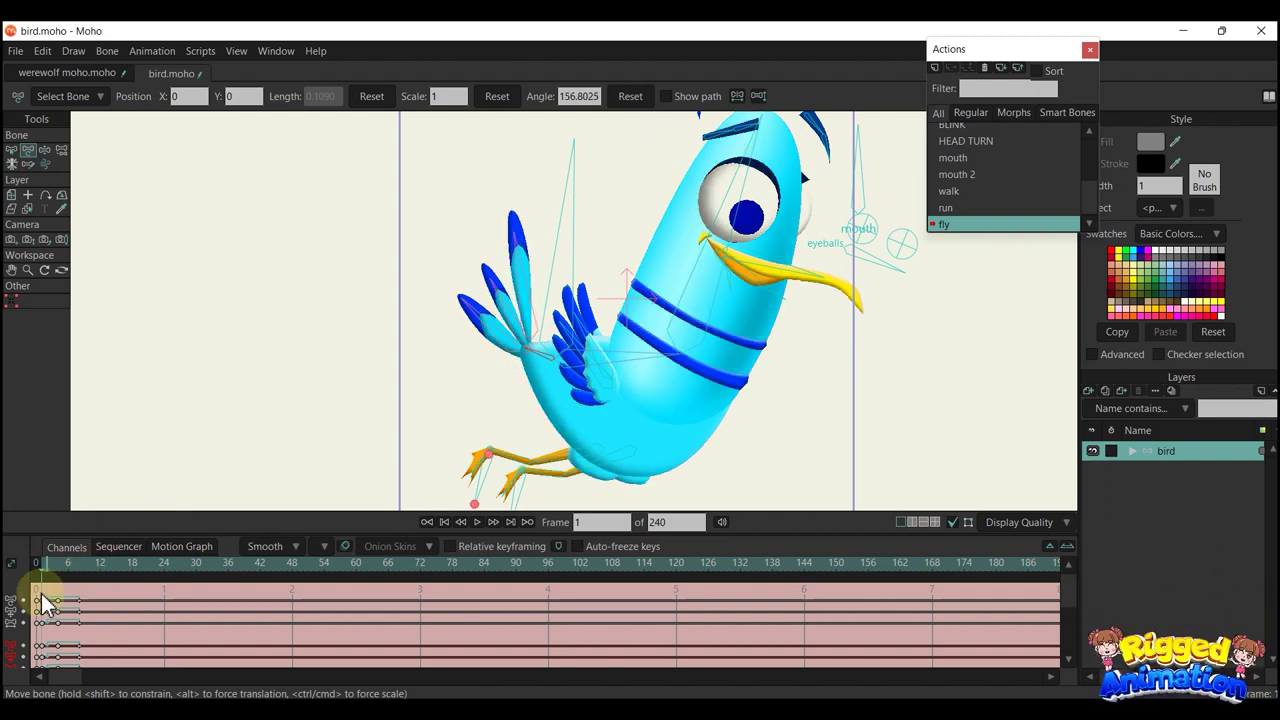
Copy the updated frame 1 keyframes, paste them over frame 8, and select the frame 8 keys
scroll(47, 611, down, 1)
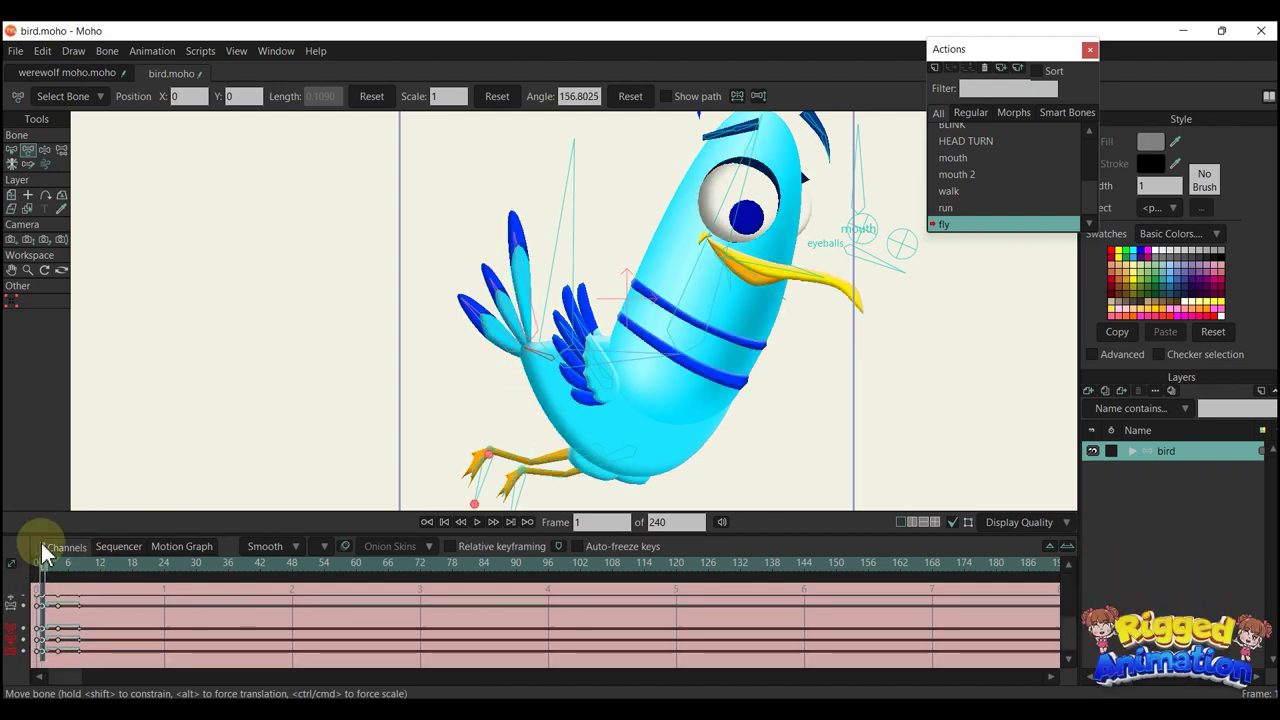
scroll(60, 562, up, 1)
click(79, 570)
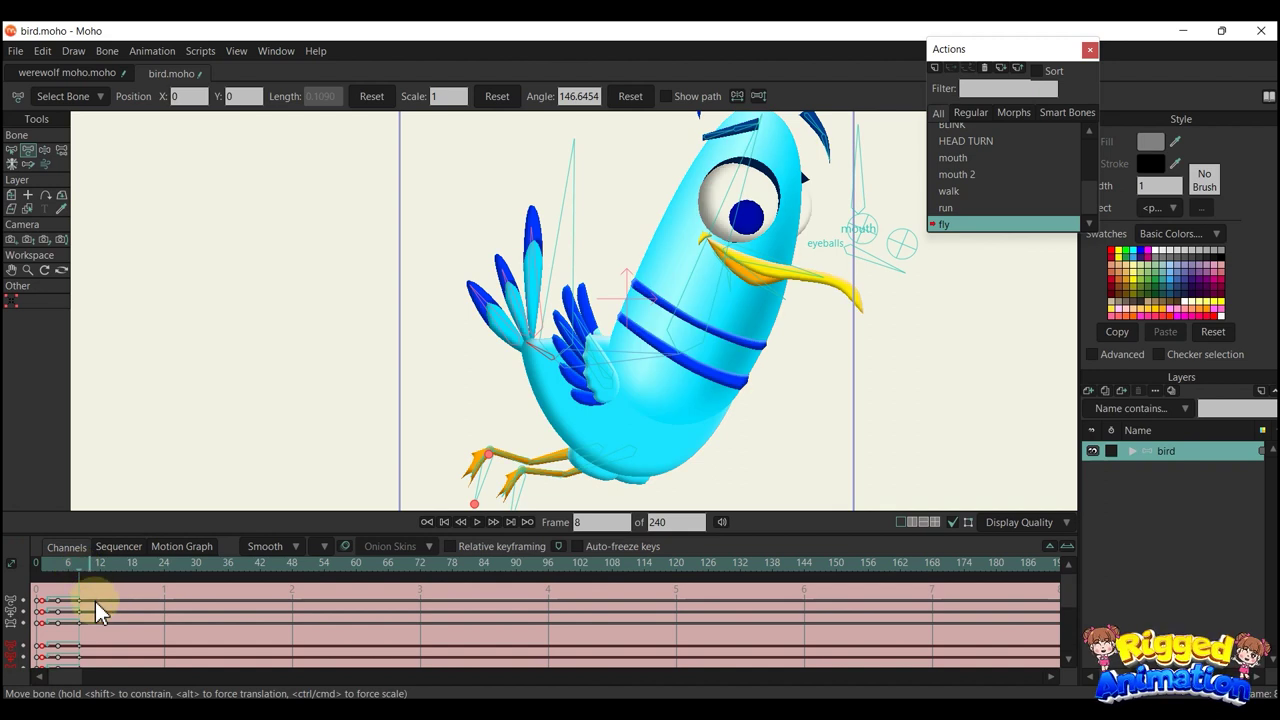
scroll(97, 610, down, 1)
drag(95, 655, 82, 614)
scroll(84, 605, up, 1)
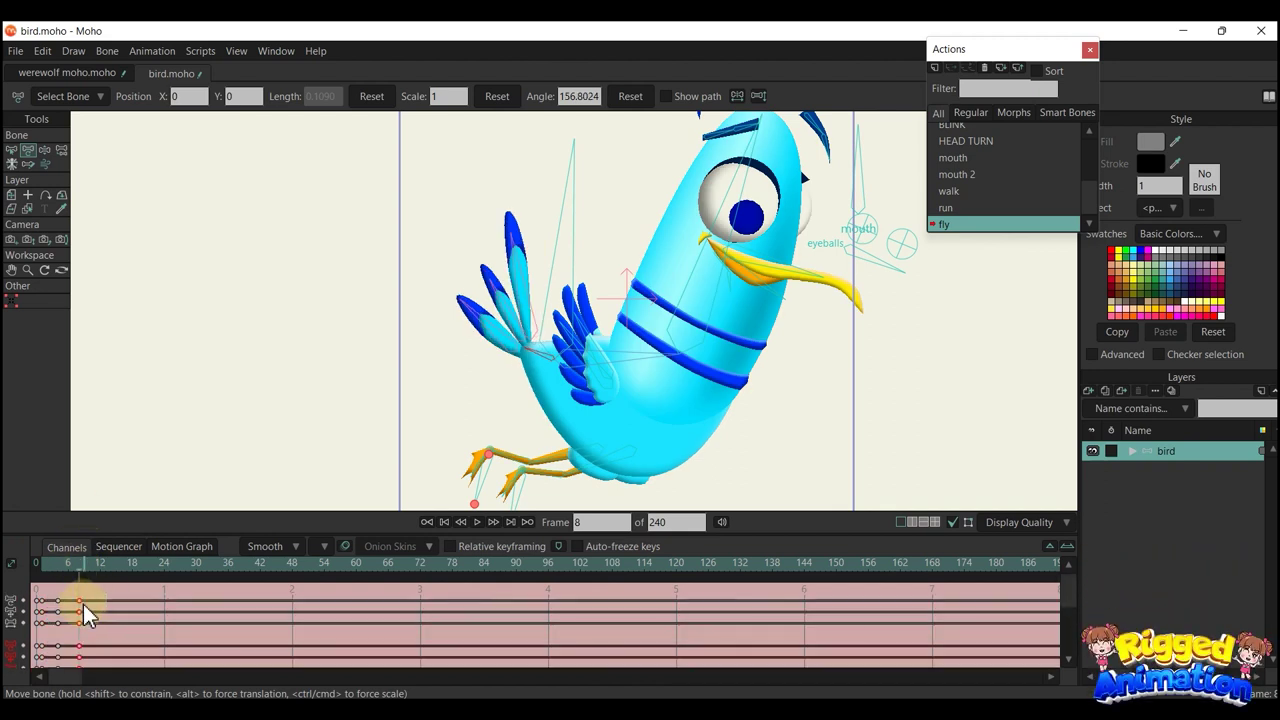
Set the frame 8 keyframes to Cycle interpolation with a relative cycle of 7 frames
right_click(82, 608)
click(105, 545)
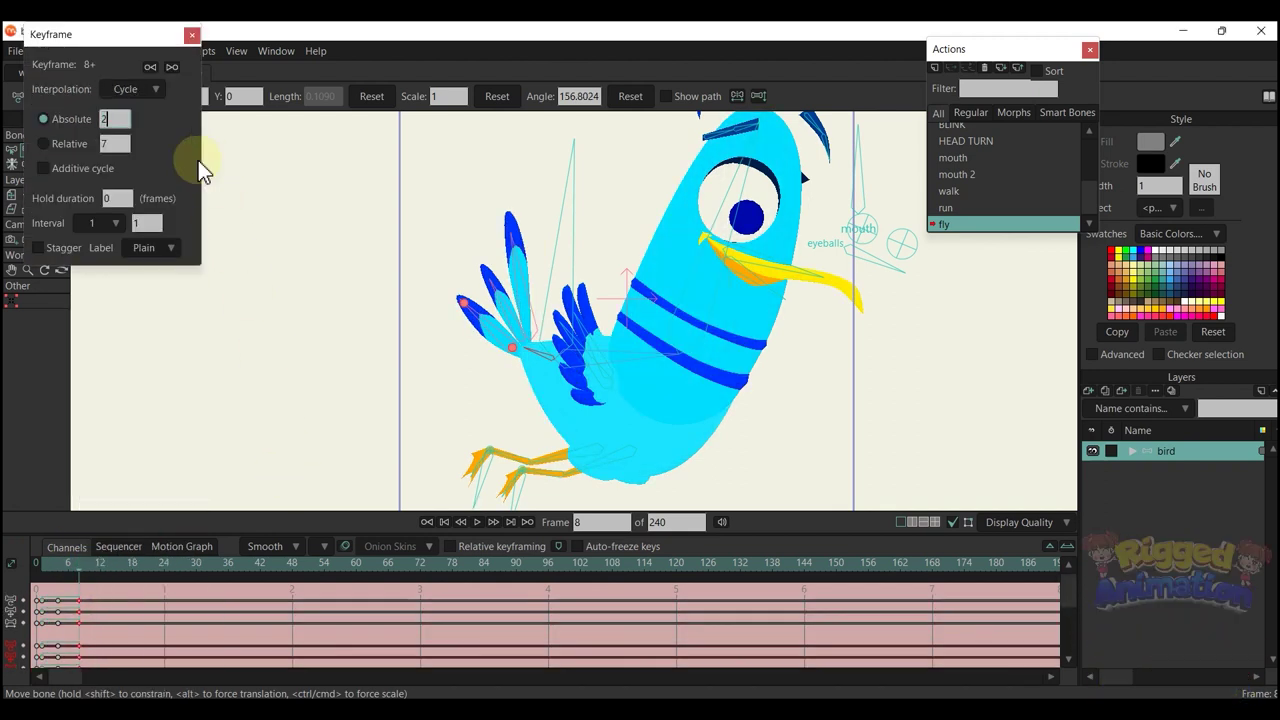
click(44, 141)
click(191, 37)
Key the open-eye BLINK control at frame 19 and rotate it to about 161 degrees at frame 22 to close the eyes
scroll(520, 252, down, 3)
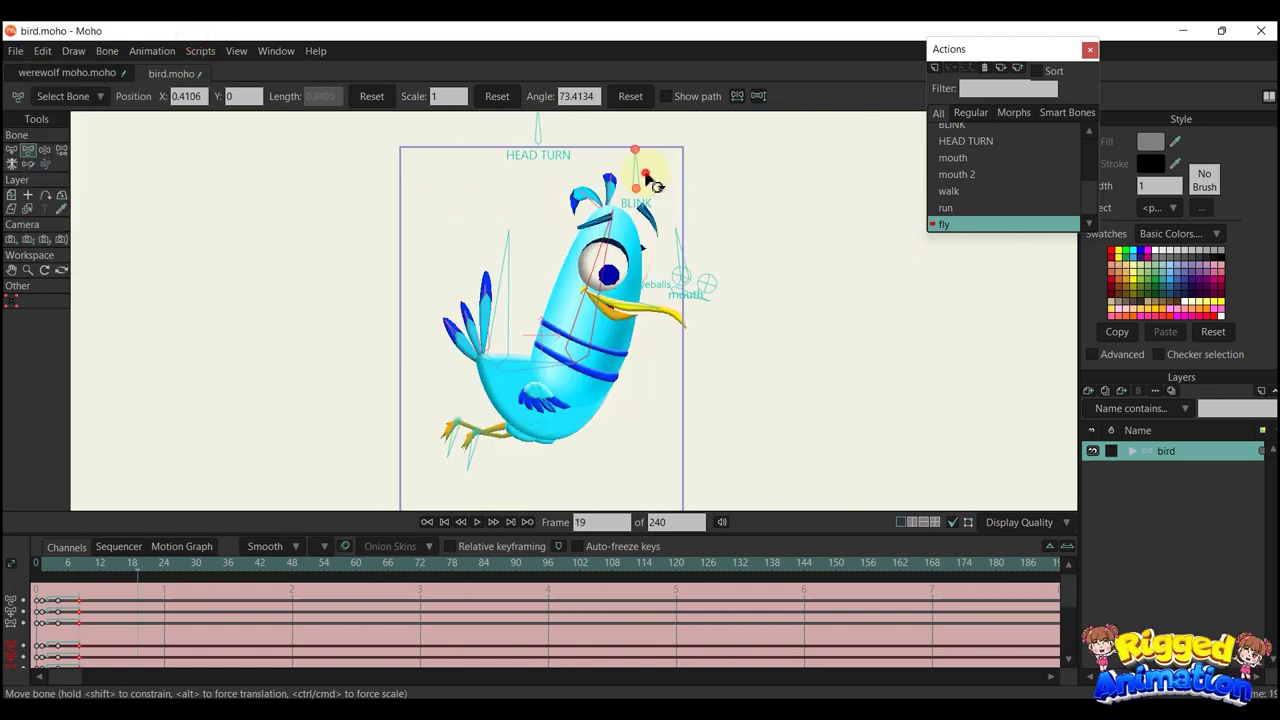
click(640, 172)
click(154, 566)
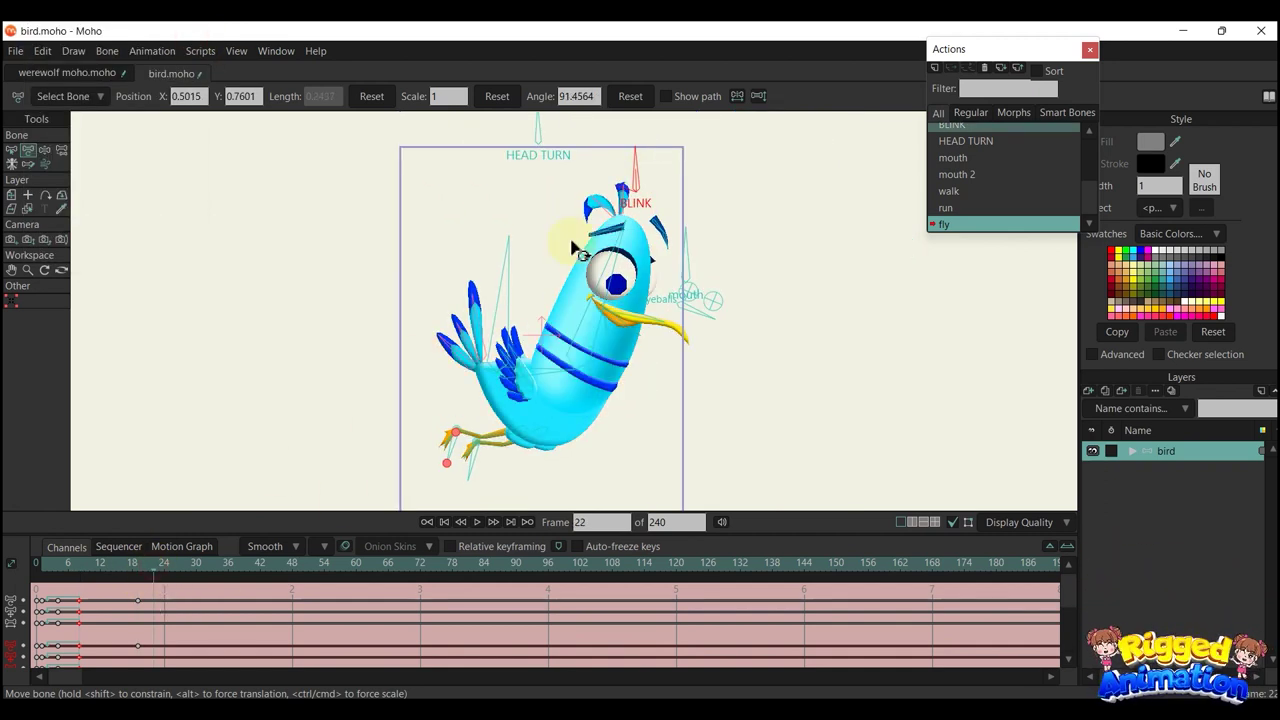
drag(643, 172, 605, 172)
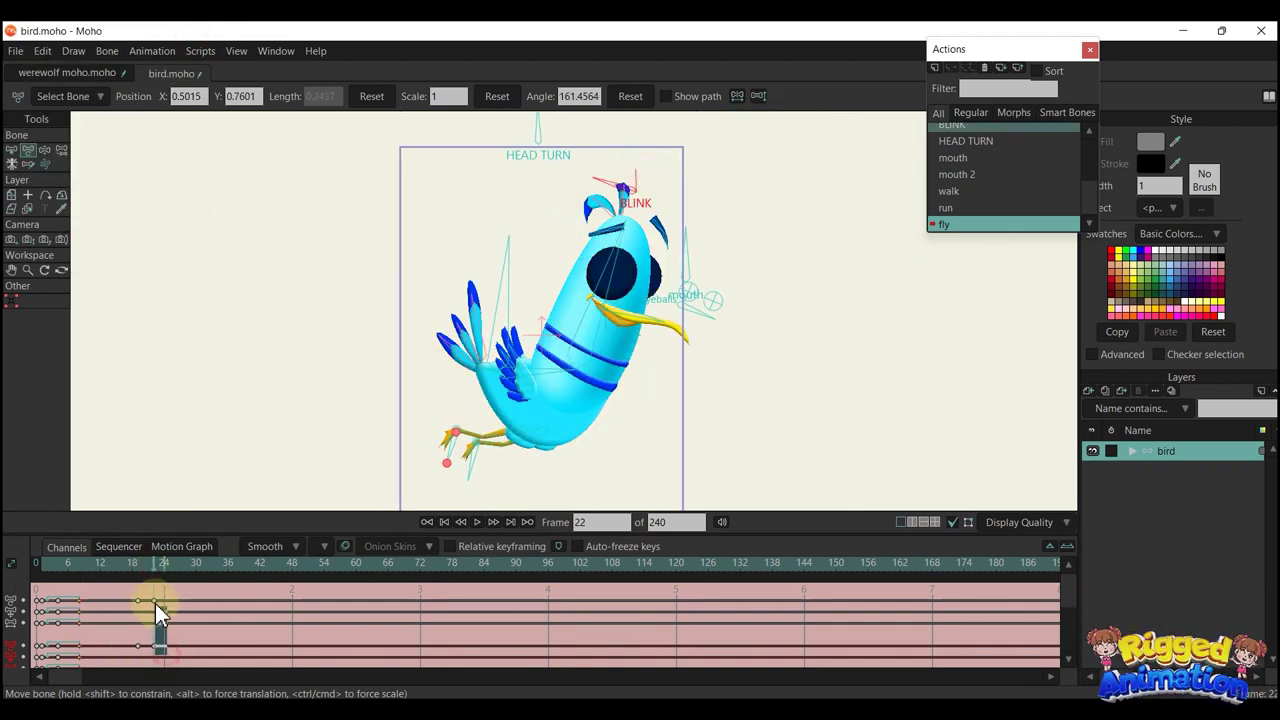
Copy the closed-eye BLINK key to frame 24 and the frame 19 open-eye key to frame 27
click(162, 576)
drag(145, 653, 133, 589)
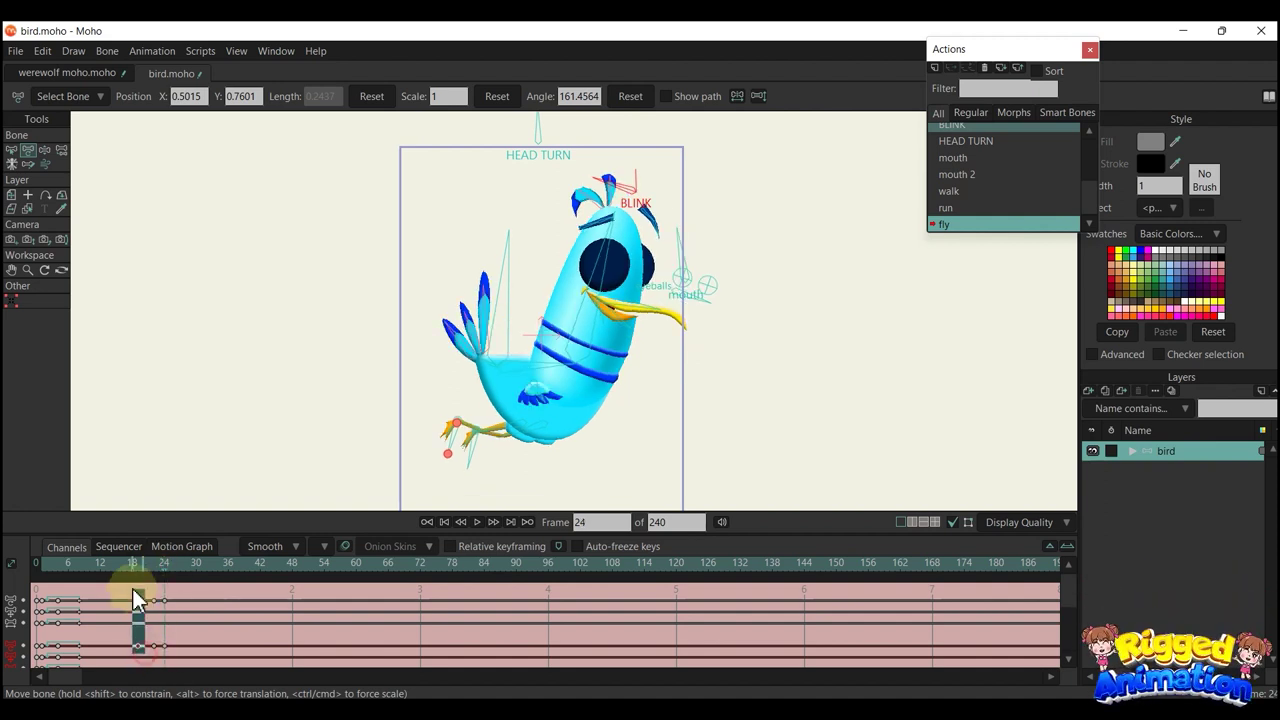
key(ctrl+c)
key(ctrl+v)
click(179, 567)
Copy the blink keyframes from frames 19 to 27 and paste them starting at frame 53
drag(209, 636, 130, 589)
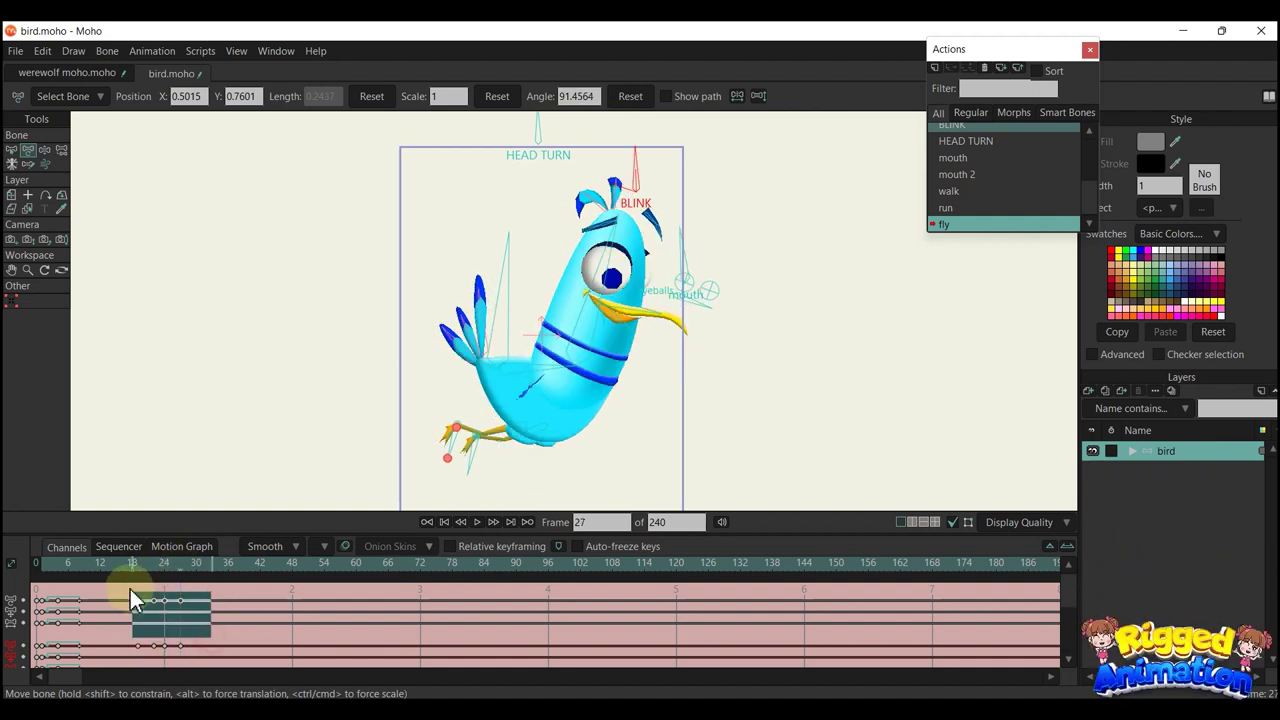
drag(210, 587, 210, 587)
click(322, 563)
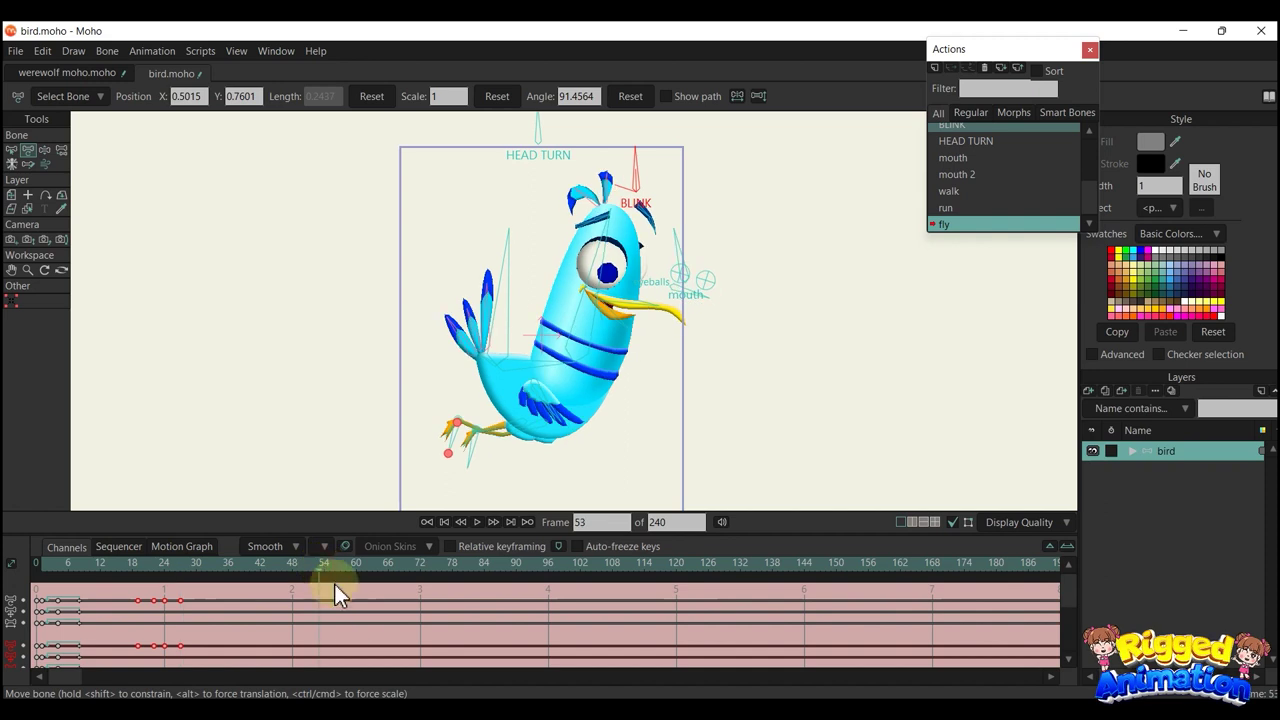
Set the last blink keyframe at frame 61 to Cycle interpolation with an absolute cycle to frame 28
drag(364, 592, 361, 599)
right_click(361, 599)
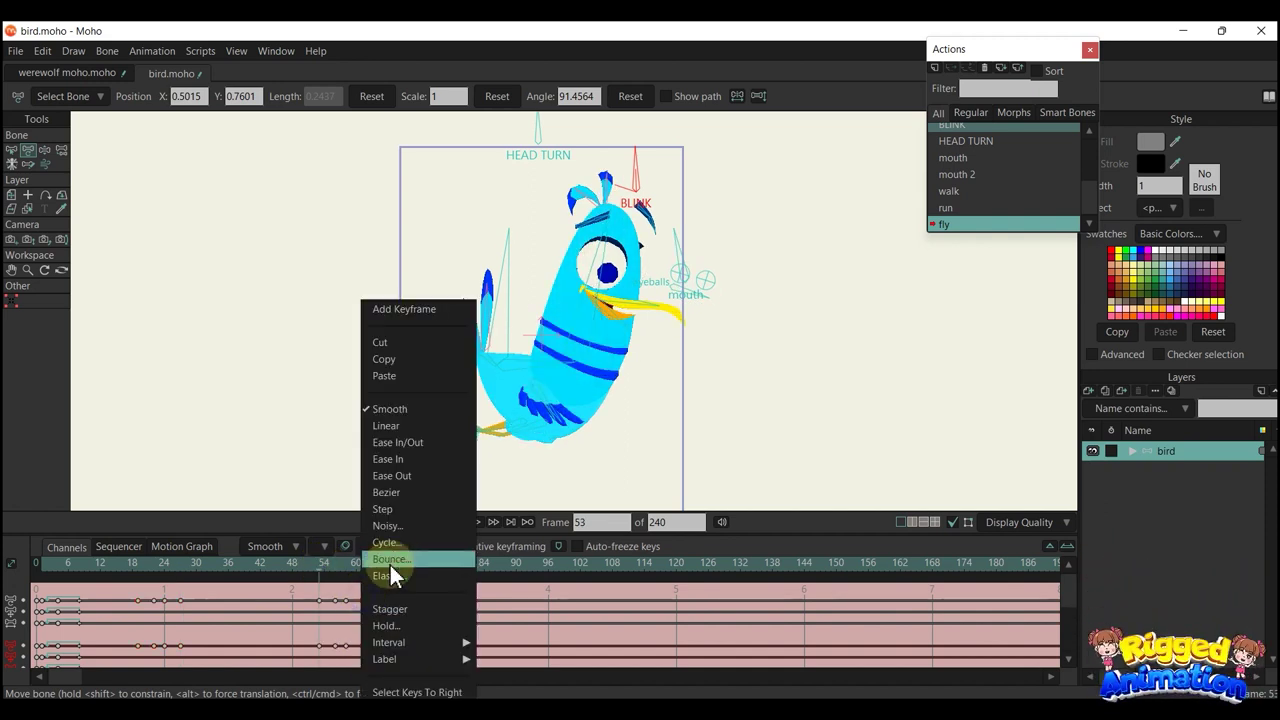
click(391, 565)
click(187, 566)
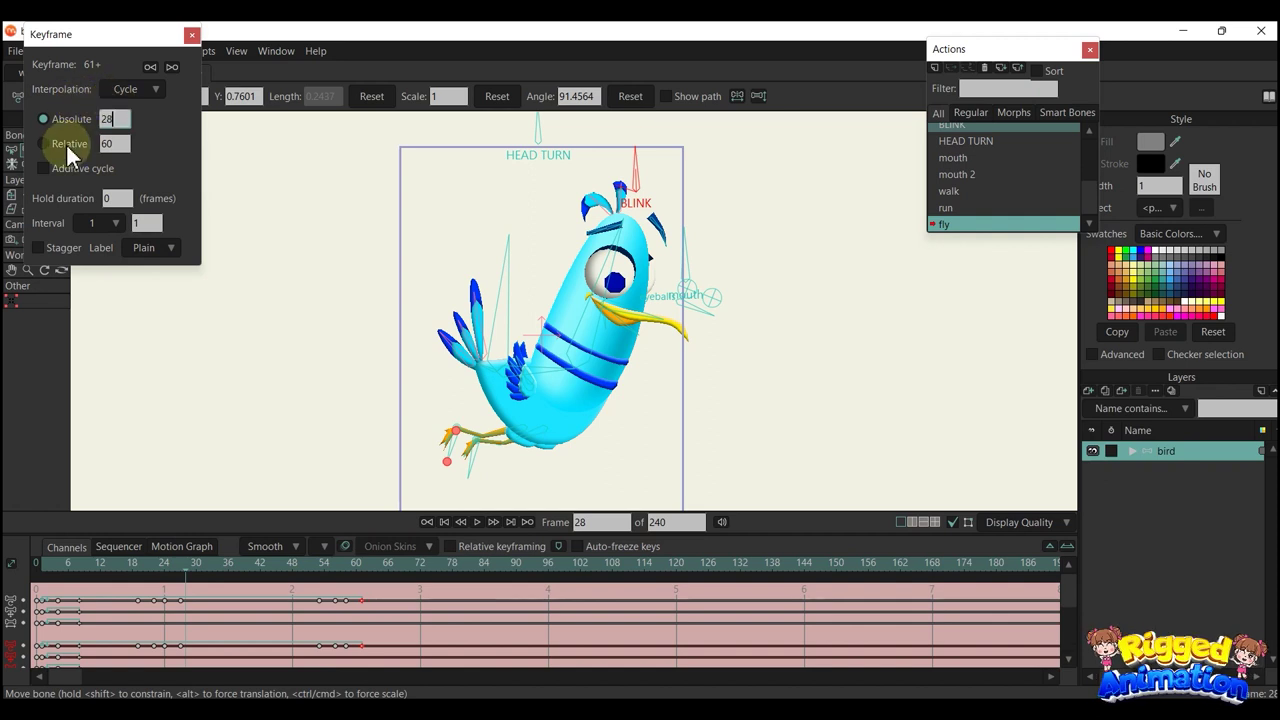
click(192, 34)
Play the fly action and step through its frames to examine the wing, tail and blink motion
scroll(506, 277, down, 3)
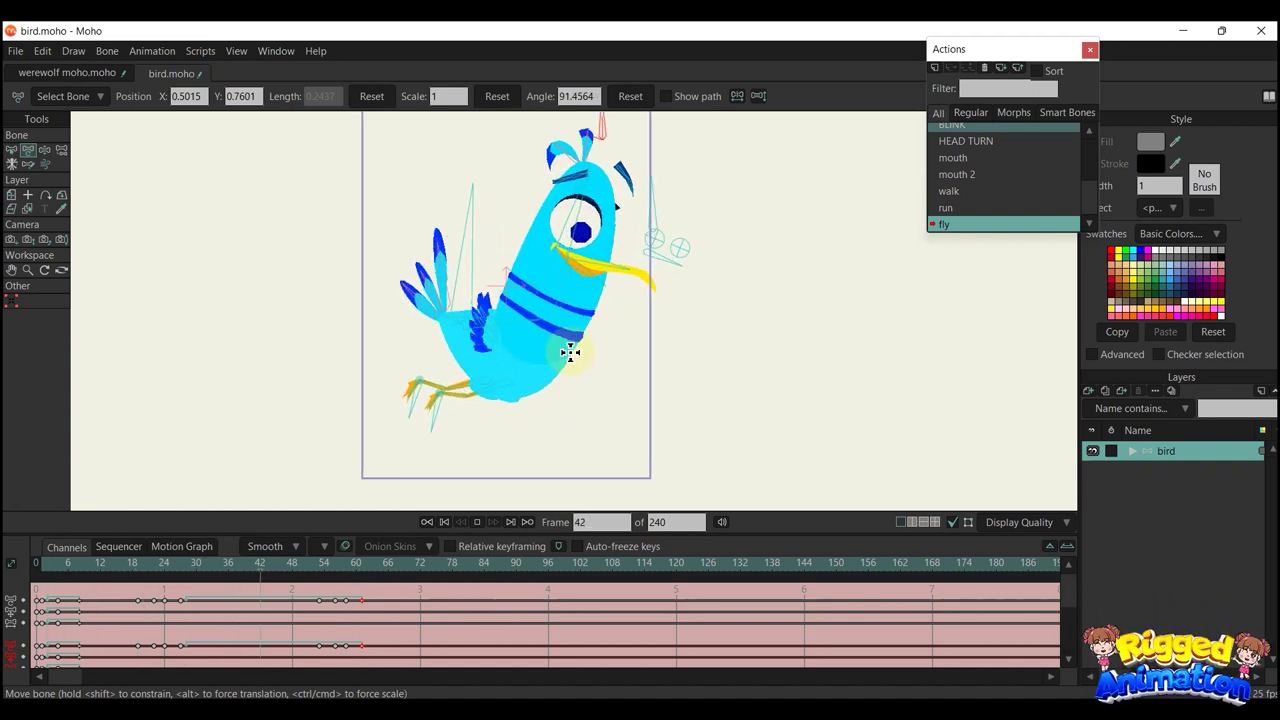
scroll(493, 366, up, 2)
key(space)
key(Right)
key(Right)
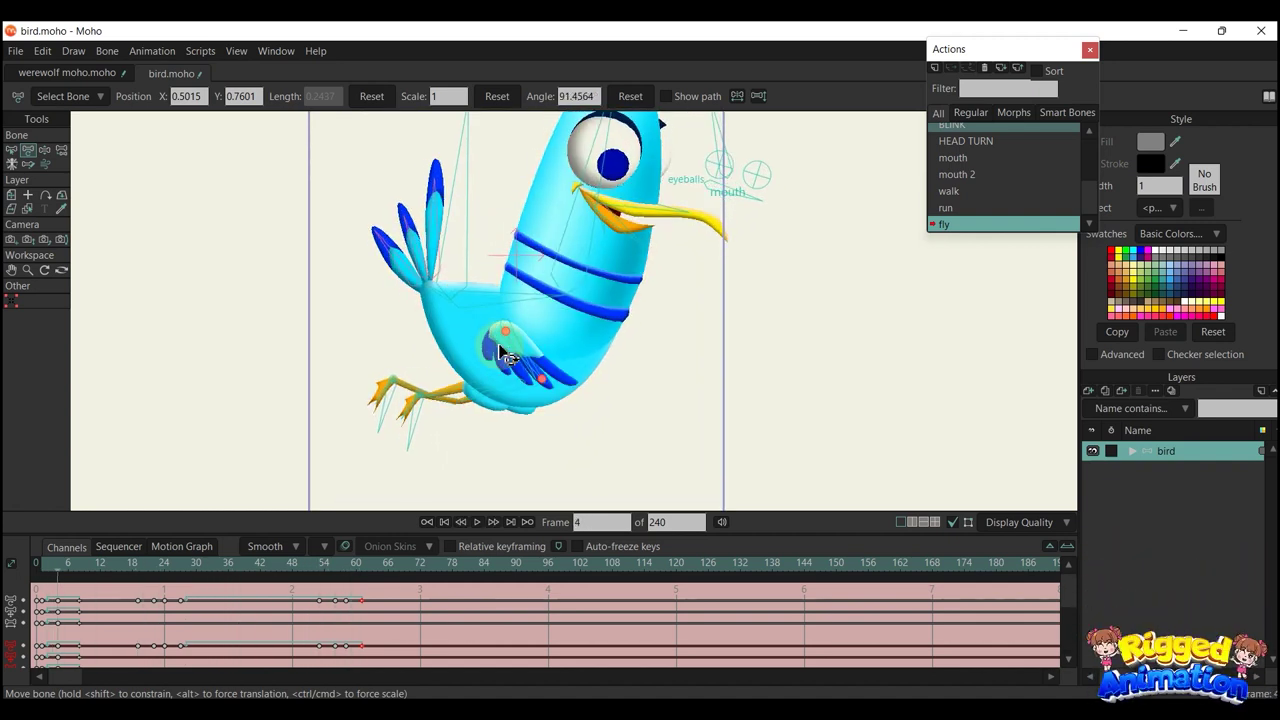
key(Right)
key(Right)
key(Right)
key(Right)
key(Right)
key(Right)
key(Right)
key(Right)
key(Right)
key(Right)
key(Right)
key(Right)
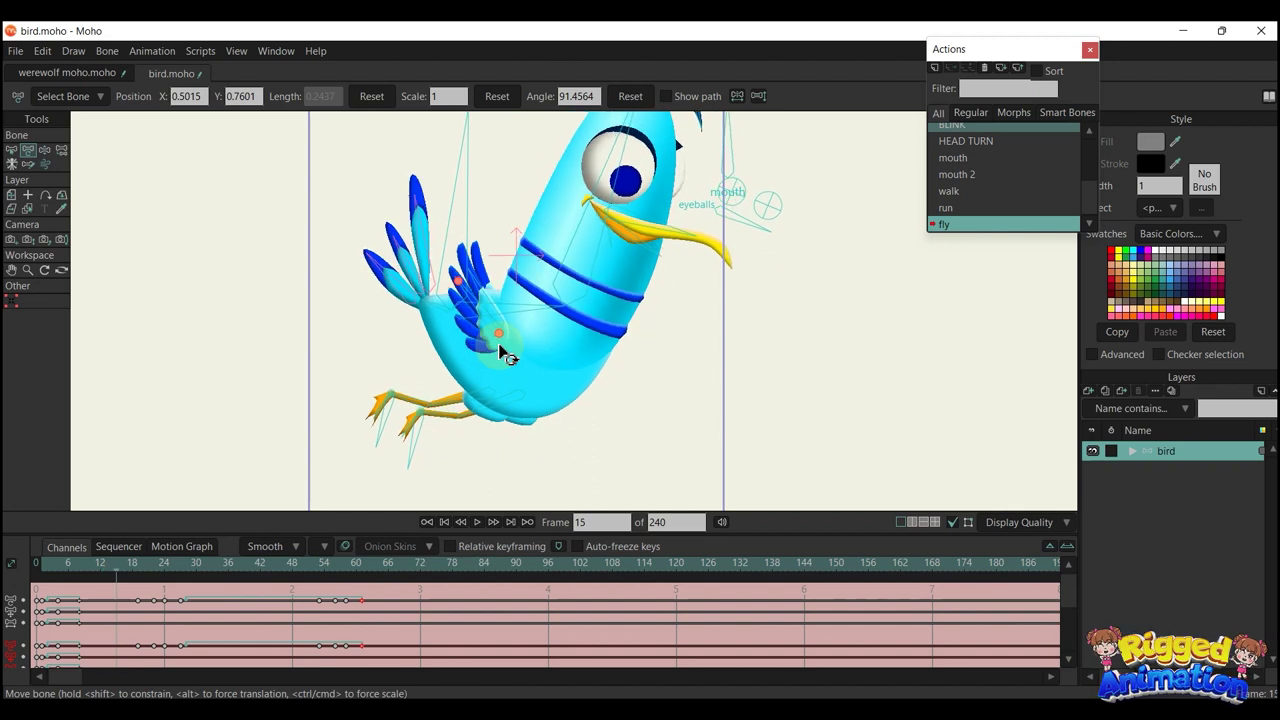
key(Right)
key(Right)
key(Right)
key(Right)
key(Right)
key(Right)
key(Right)
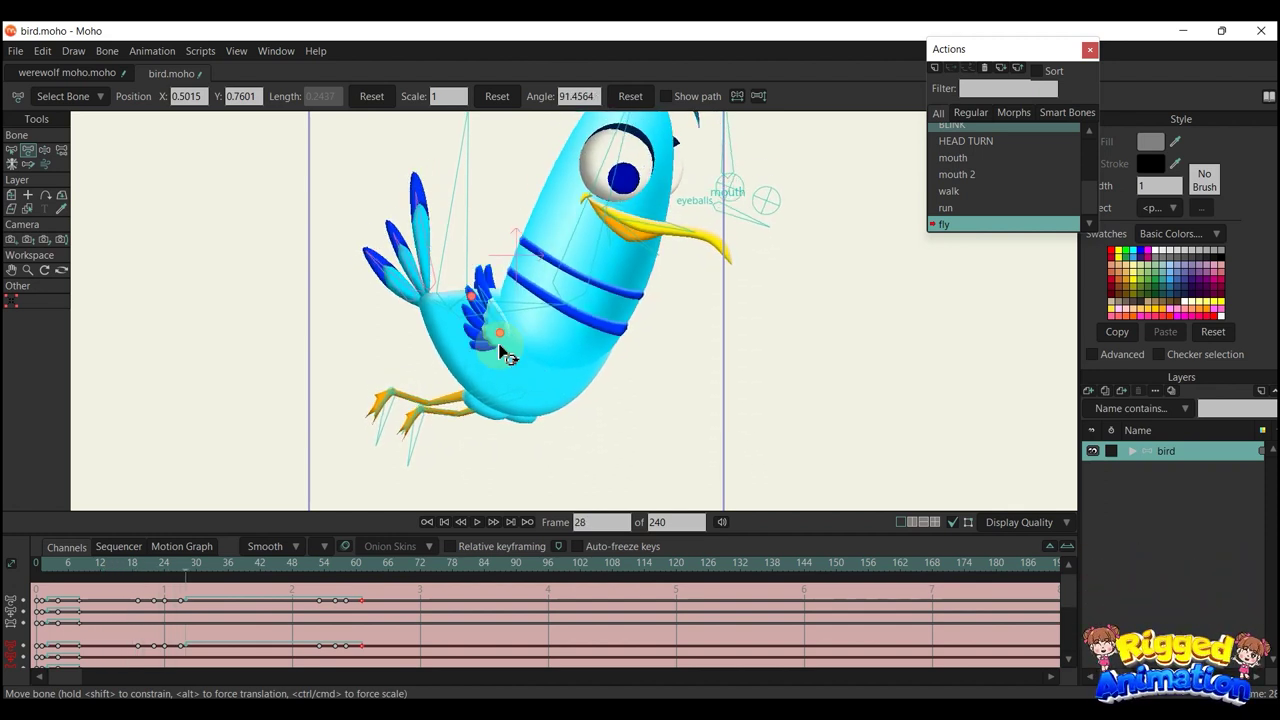
key(Right)
key(Right)
key(Right)
key(Right)
key(Right)
key(Right)
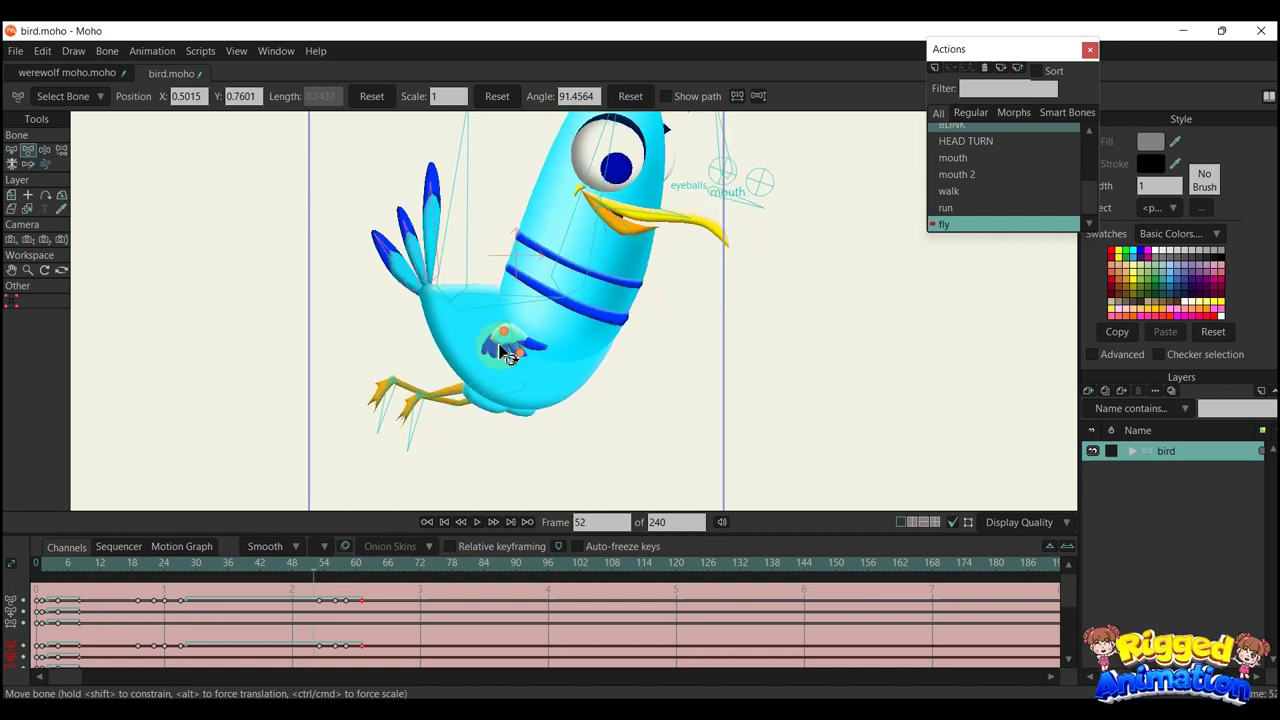
Replay and scrub the fly action, examining the wings and legs up close, and return to frame 1
key(space)
scroll(523, 329, up, 3)
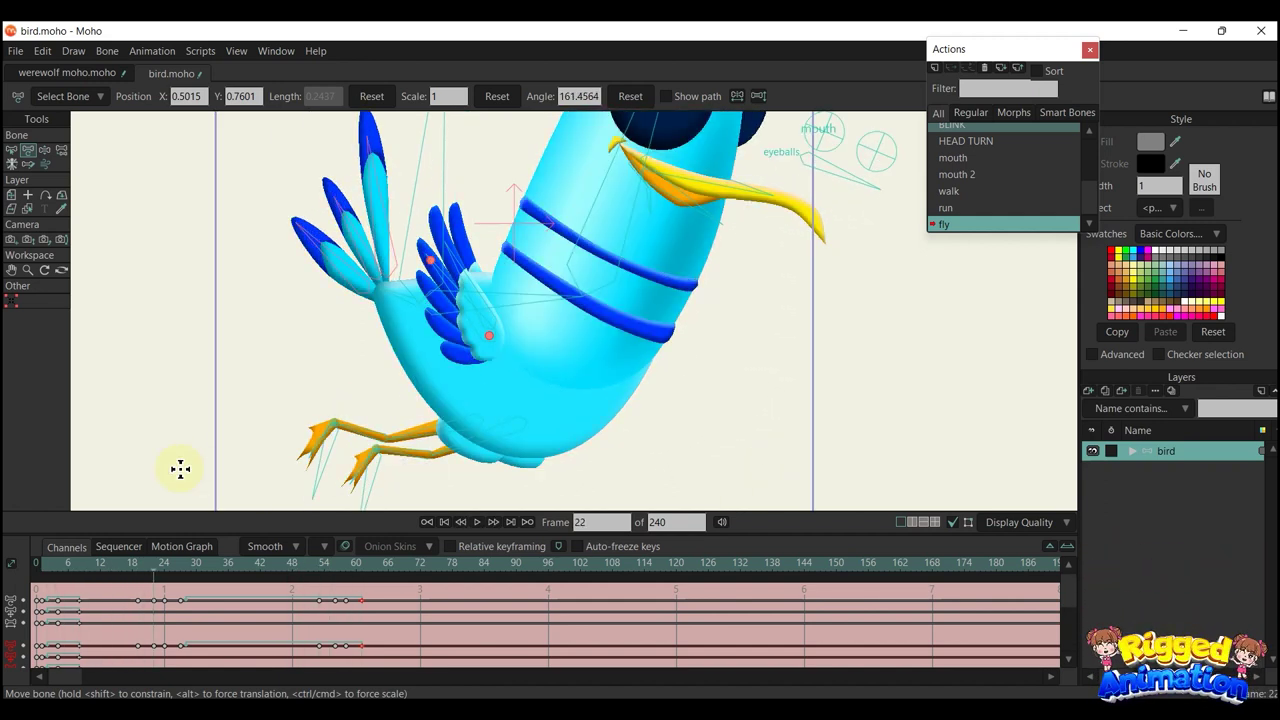
click(40, 570)
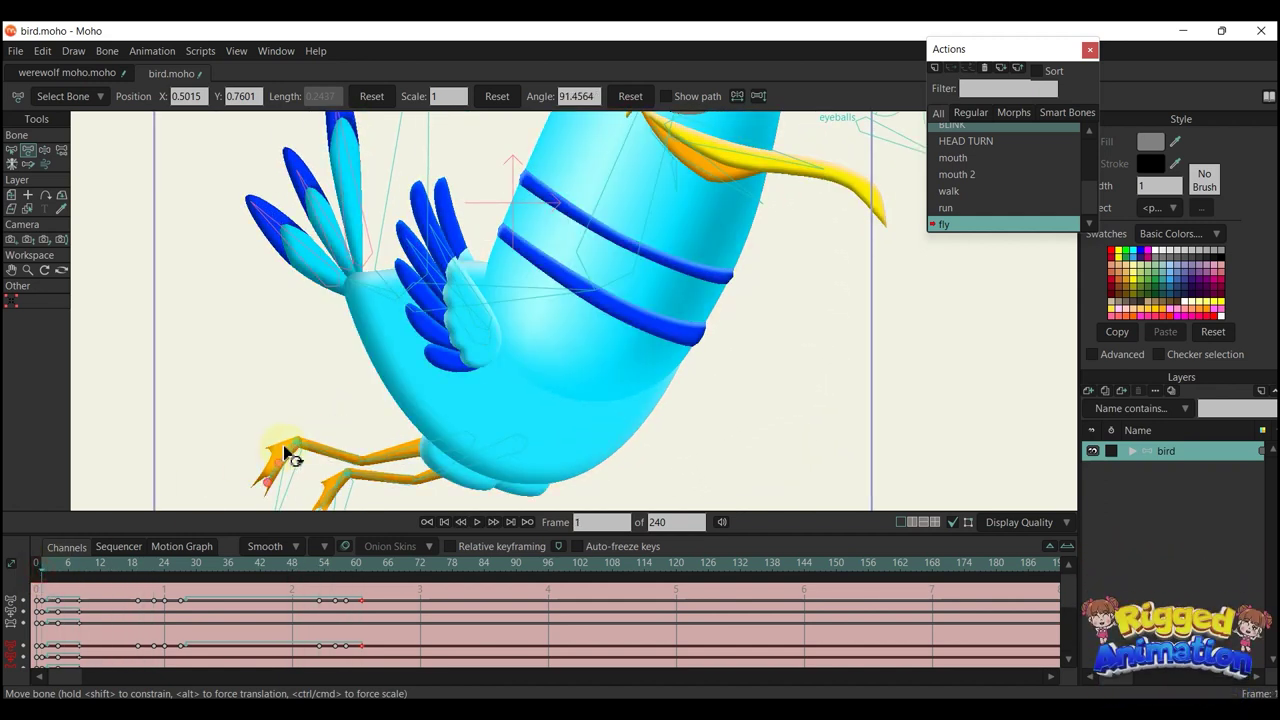
scroll(288, 455, up, 3)
key(space)
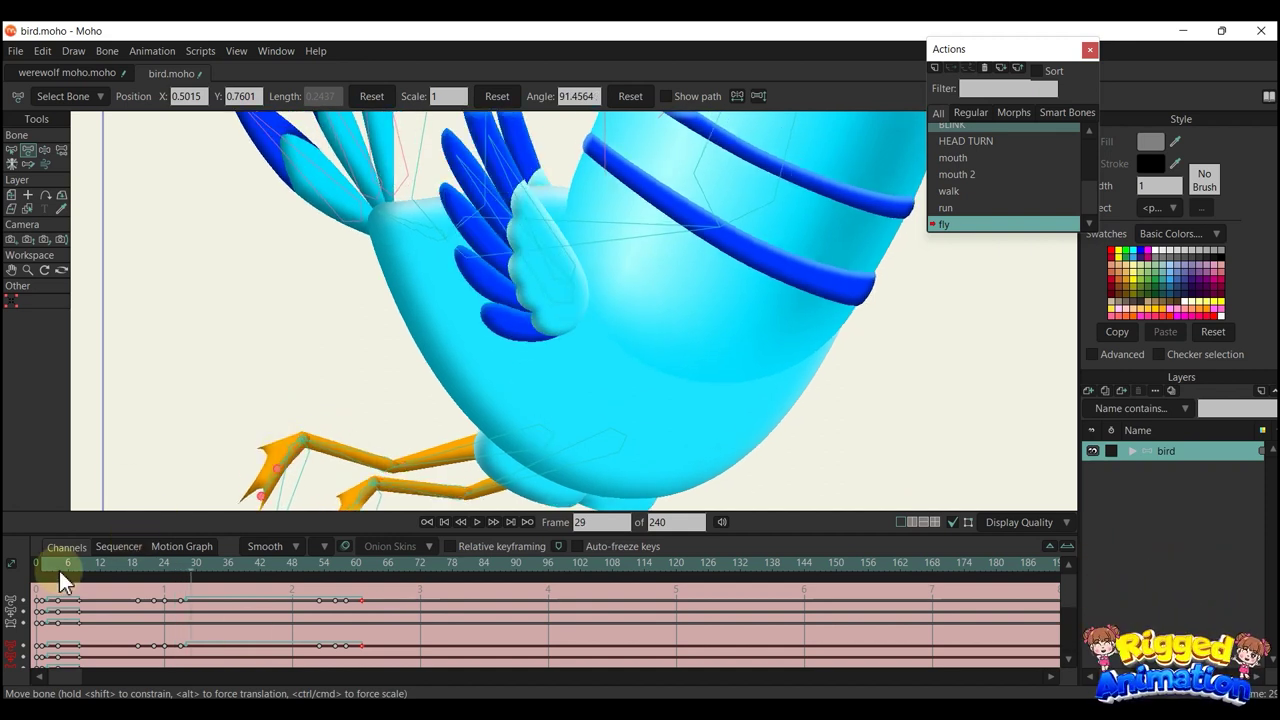
drag(58, 570, 175, 571)
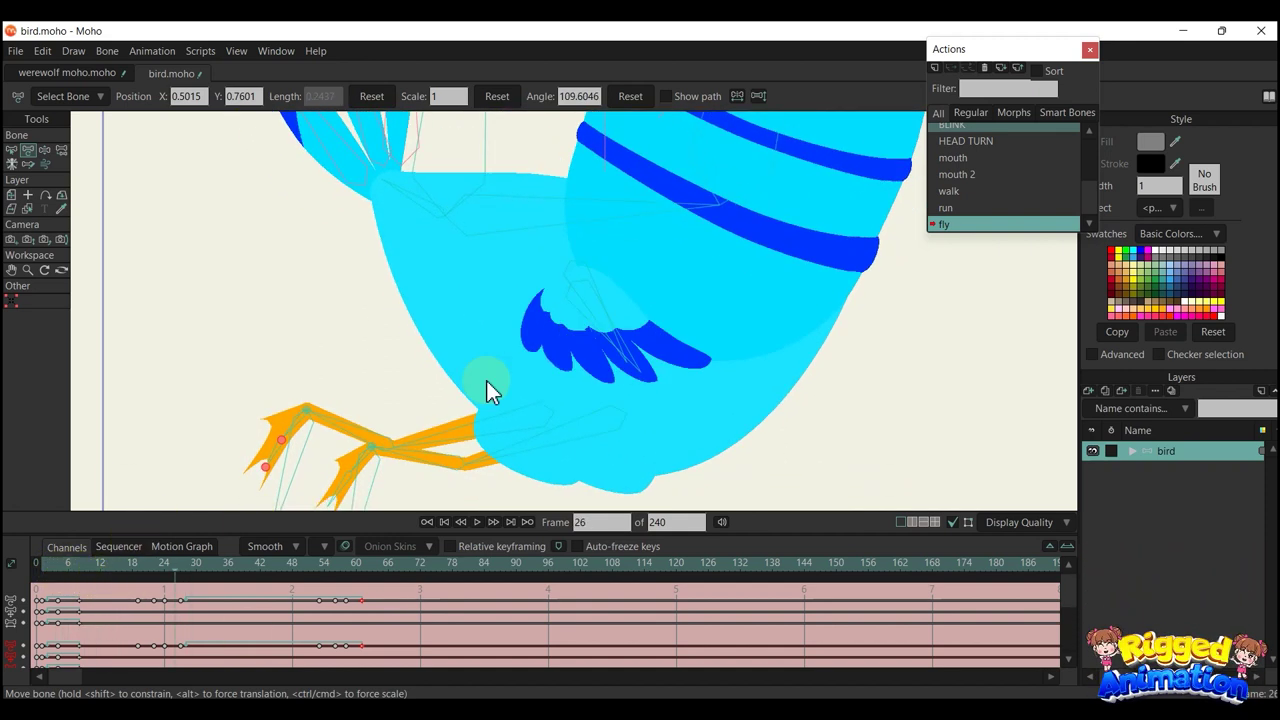
scroll(487, 381, down, 6)
key(space)
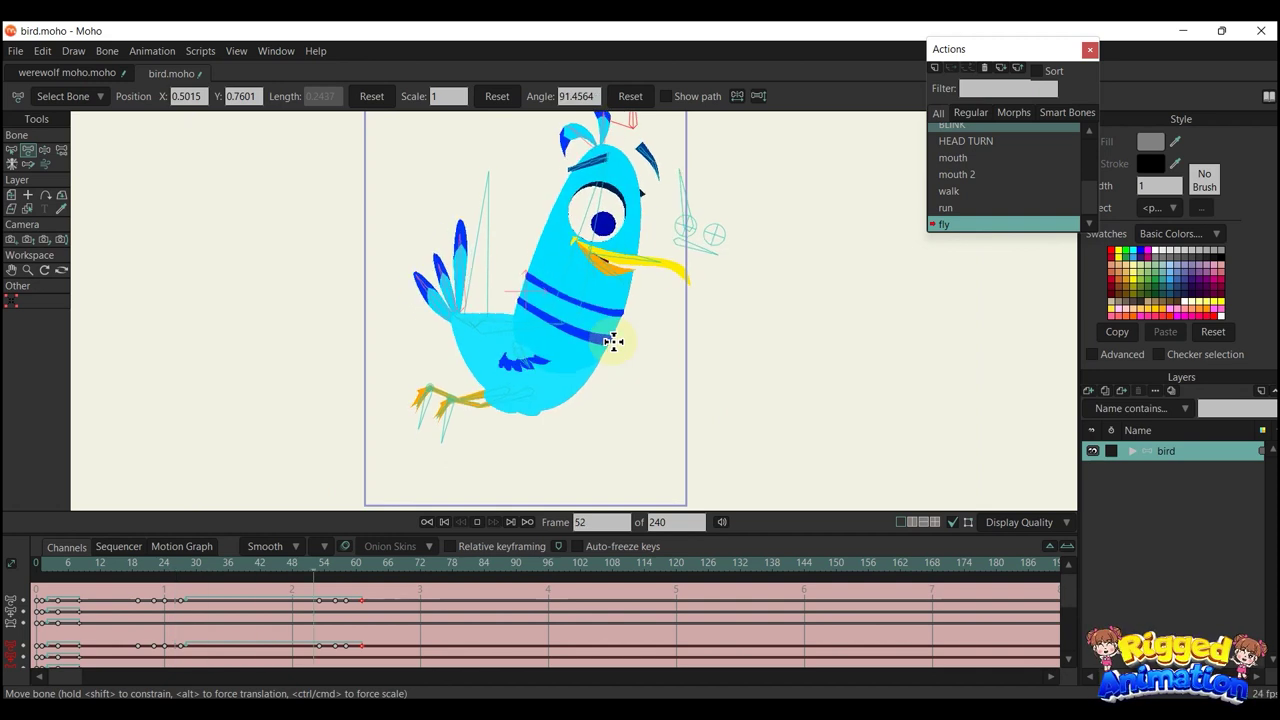
scroll(613, 342, down, 2)
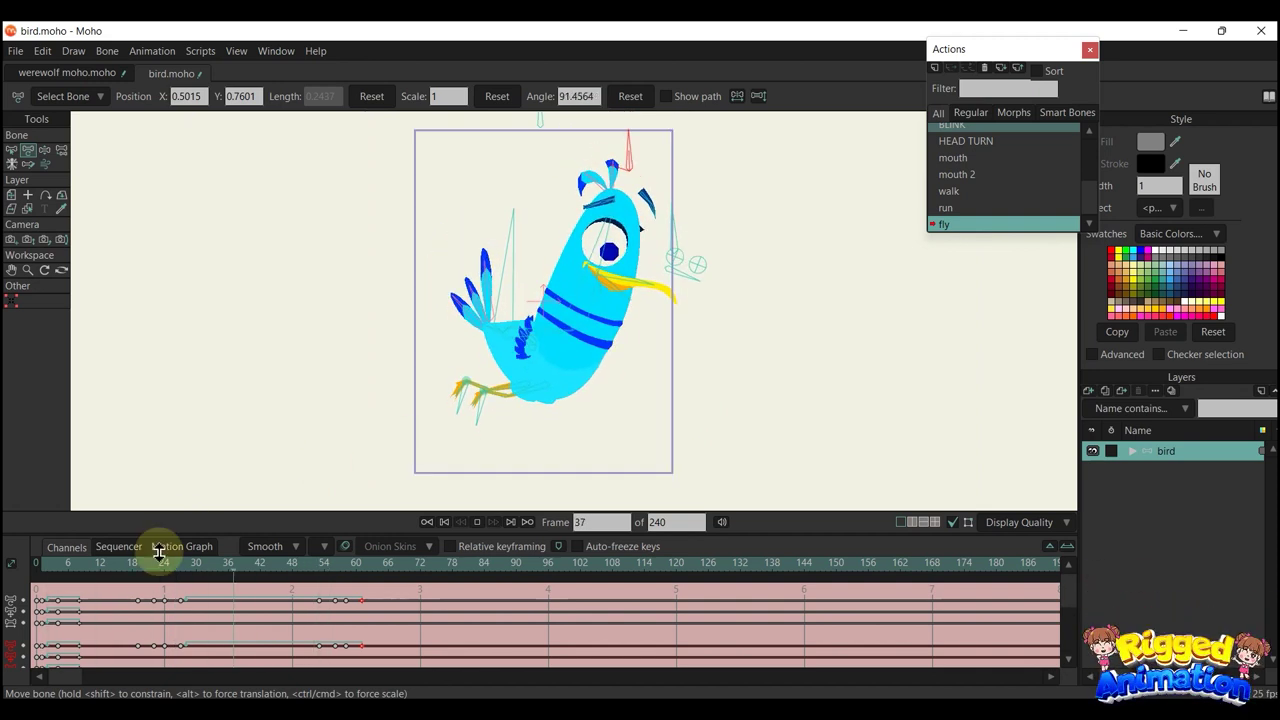
click(44, 563)
scroll(632, 310, up, 2)
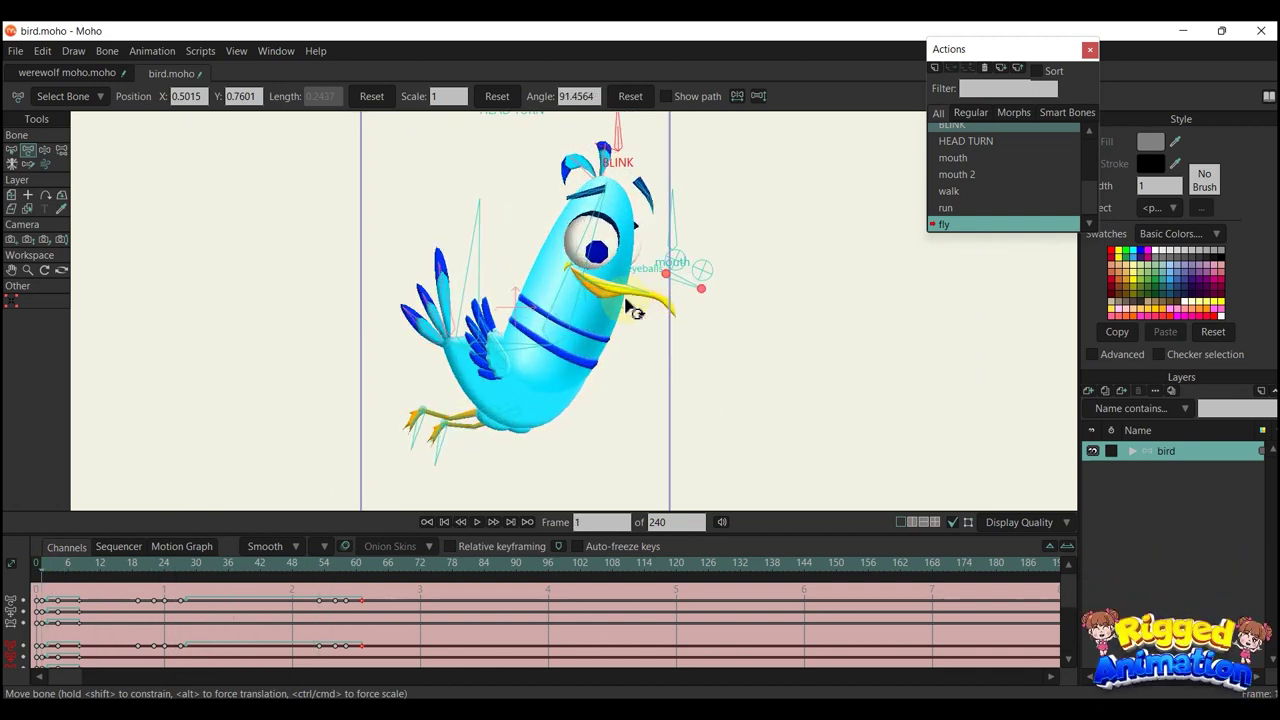
Select the mouth control bone and review the whole bird's fly loop in playback
click(681, 237)
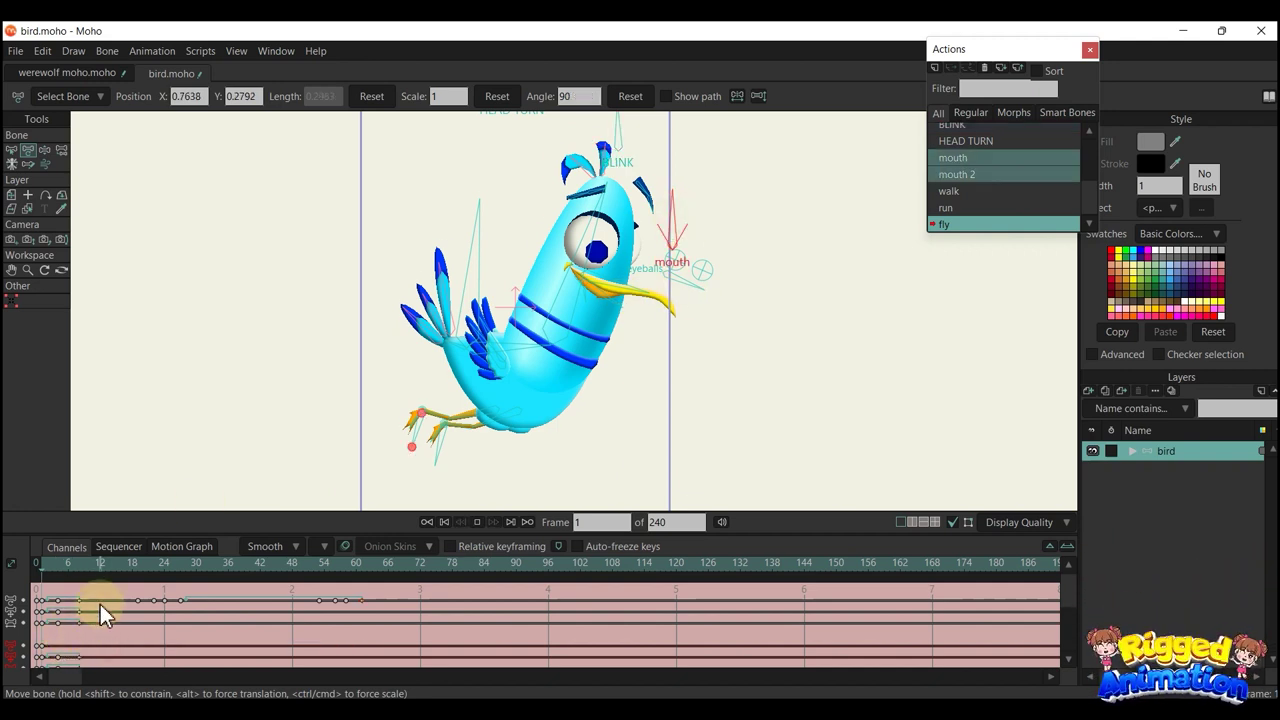
scroll(455, 303, down, 4)
scroll(475, 305, up, 1)
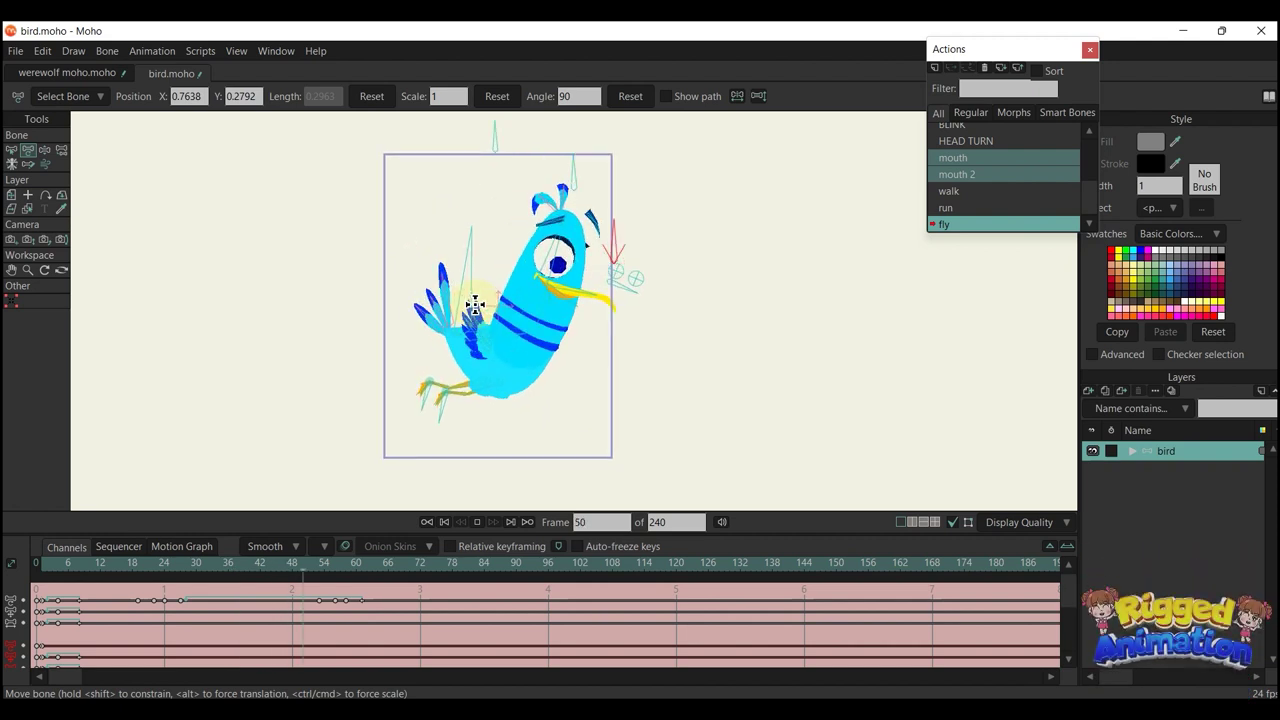
scroll(475, 305, up, 2)
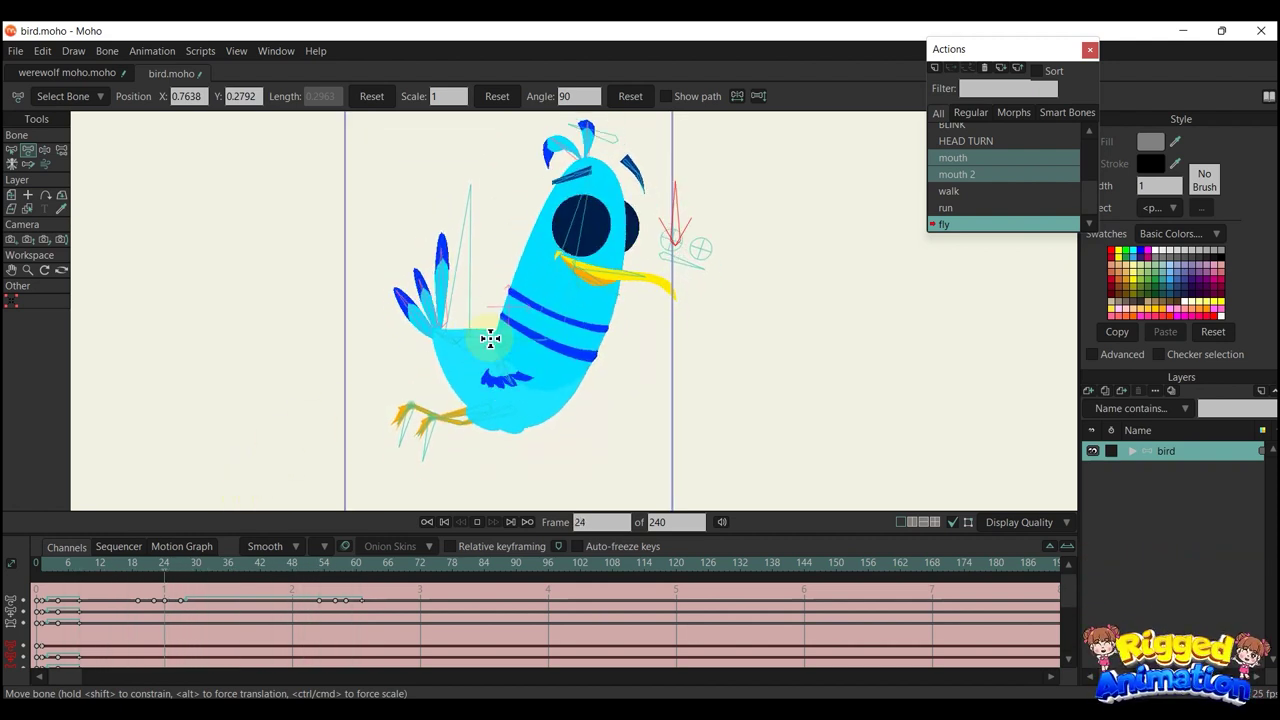
scroll(500, 338, down, 2)
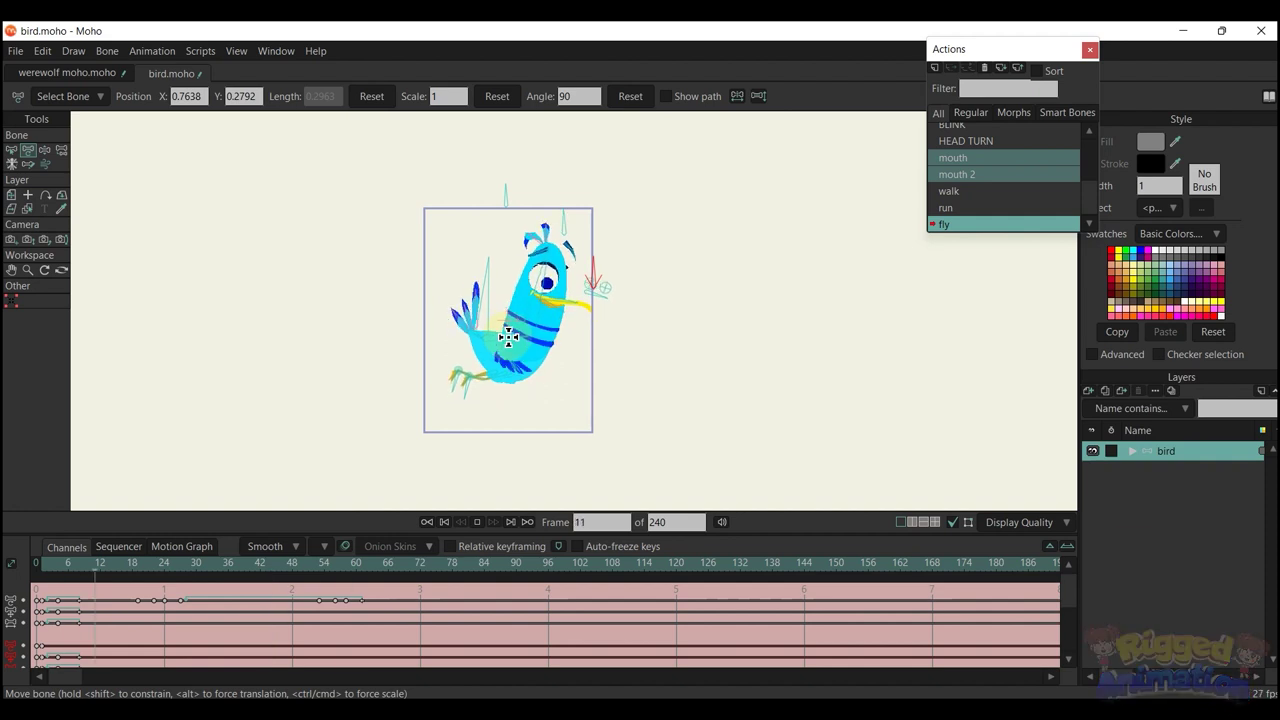
scroll(505, 337, up, 3)
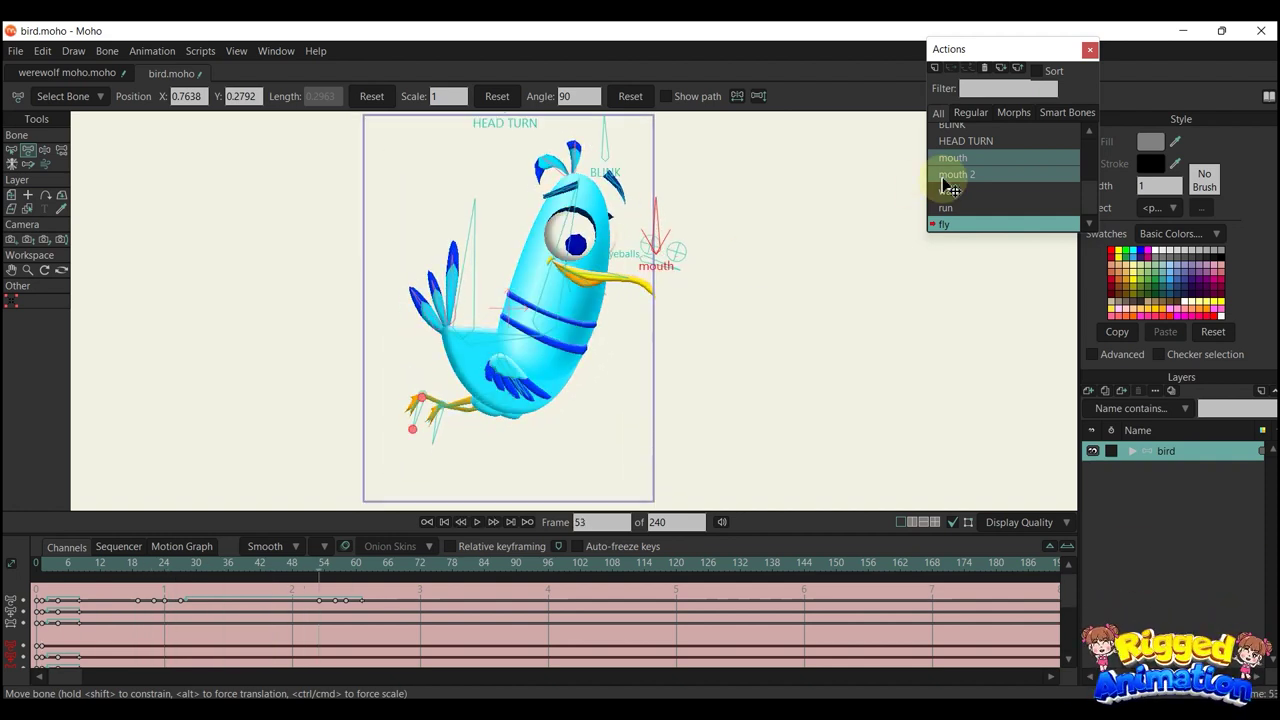
Switch from the fly action back to the Mainline animation and move near the start of its timeline
scroll(960, 165, up, 3)
double_click(973, 132)
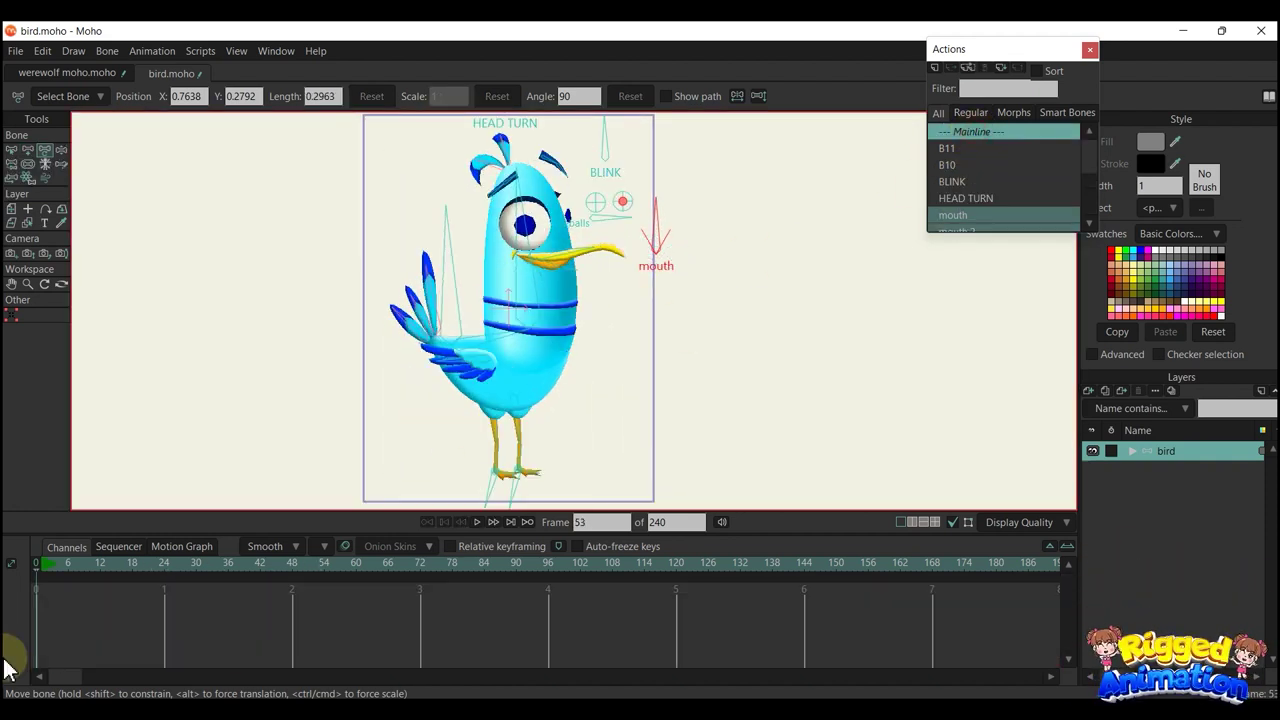
click(50, 566)
scroll(962, 203, down, 2)
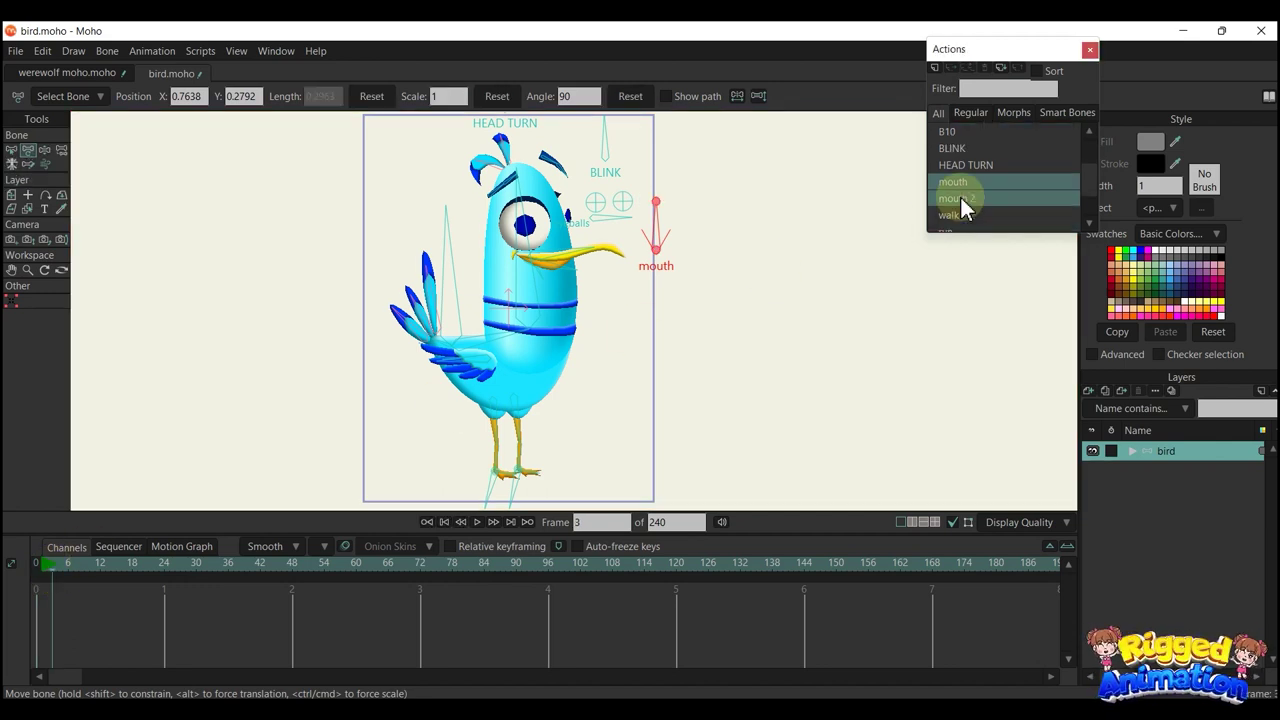
Insert the walk action at frame 1 of the main timeline and the run action around frame 75, and preview them
click(958, 191)
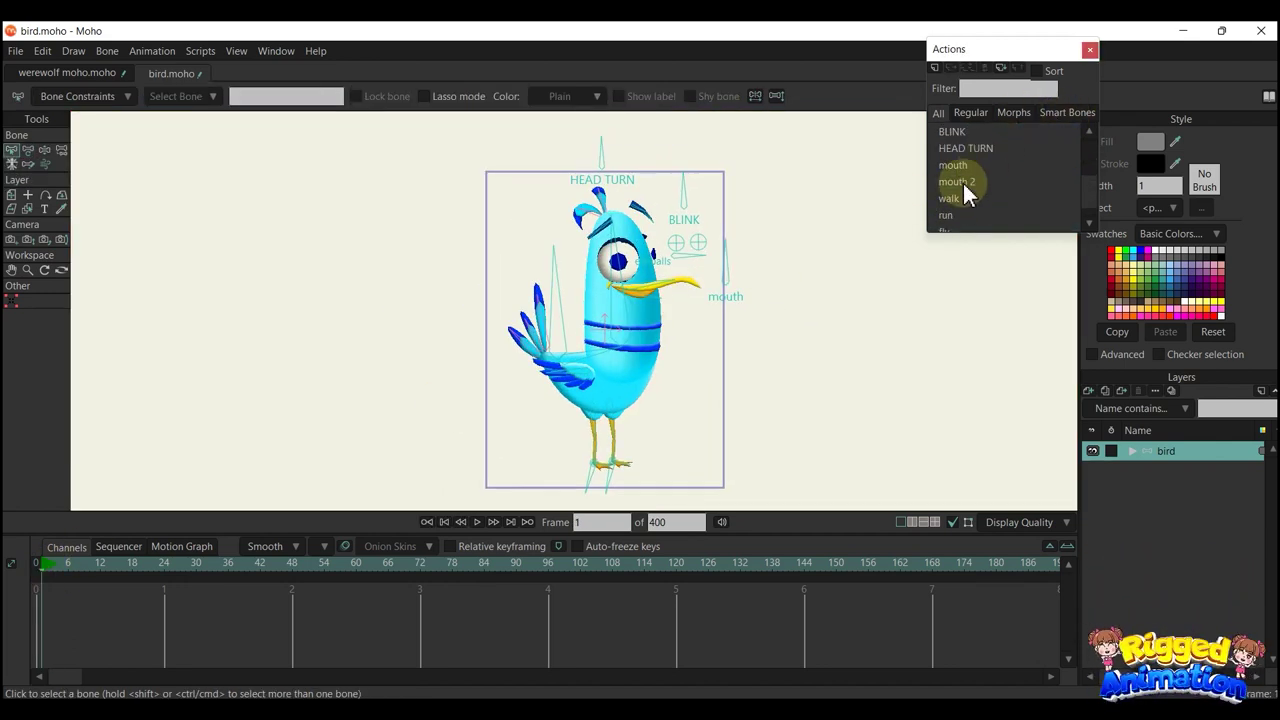
click(950, 197)
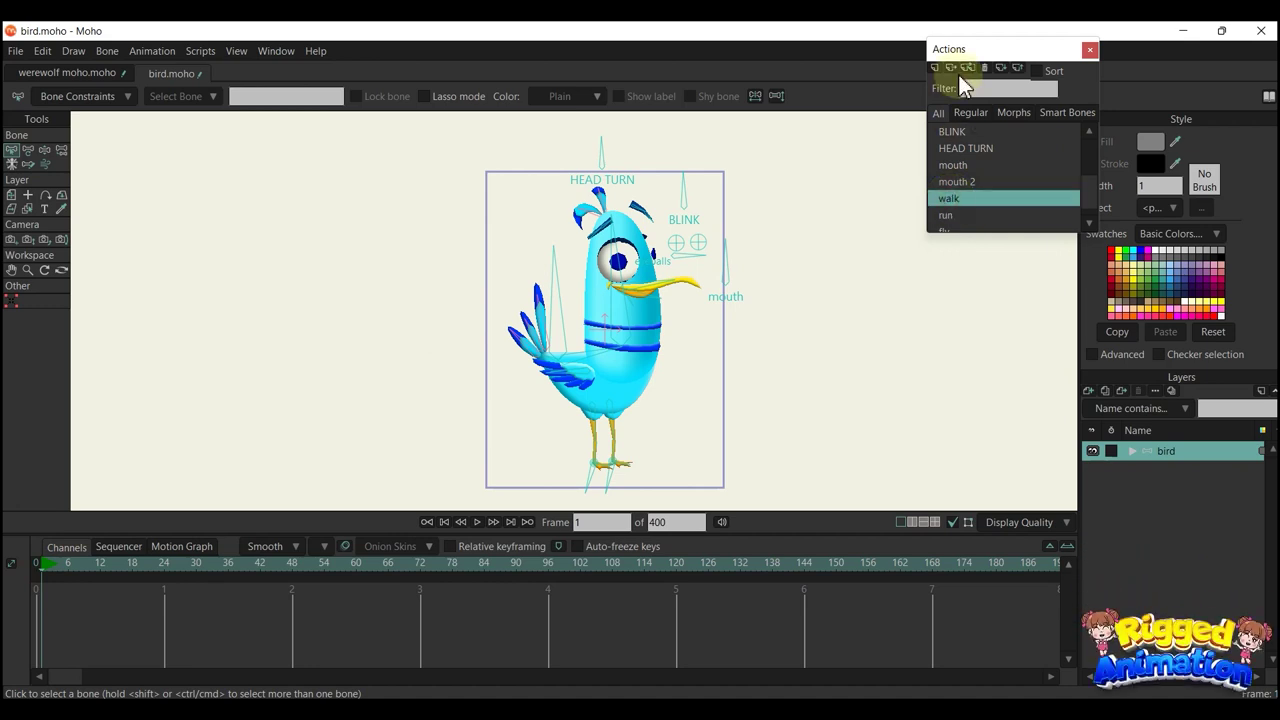
key(space)
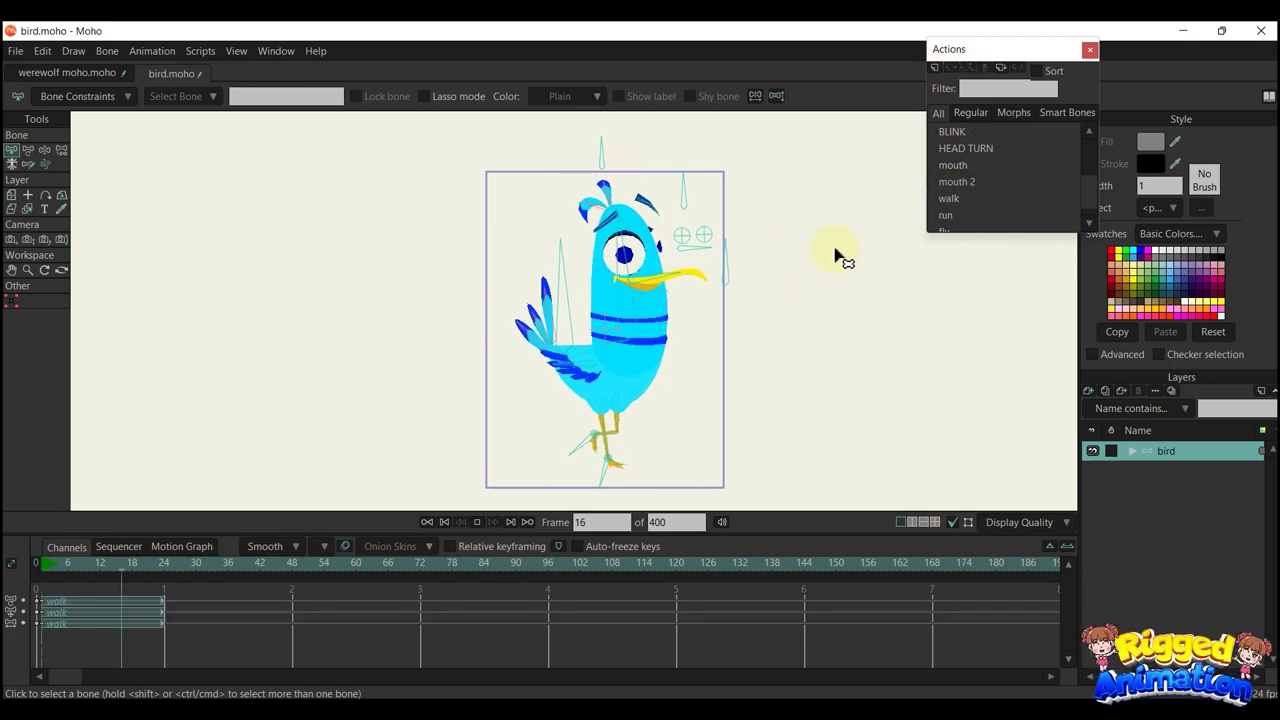
click(956, 214)
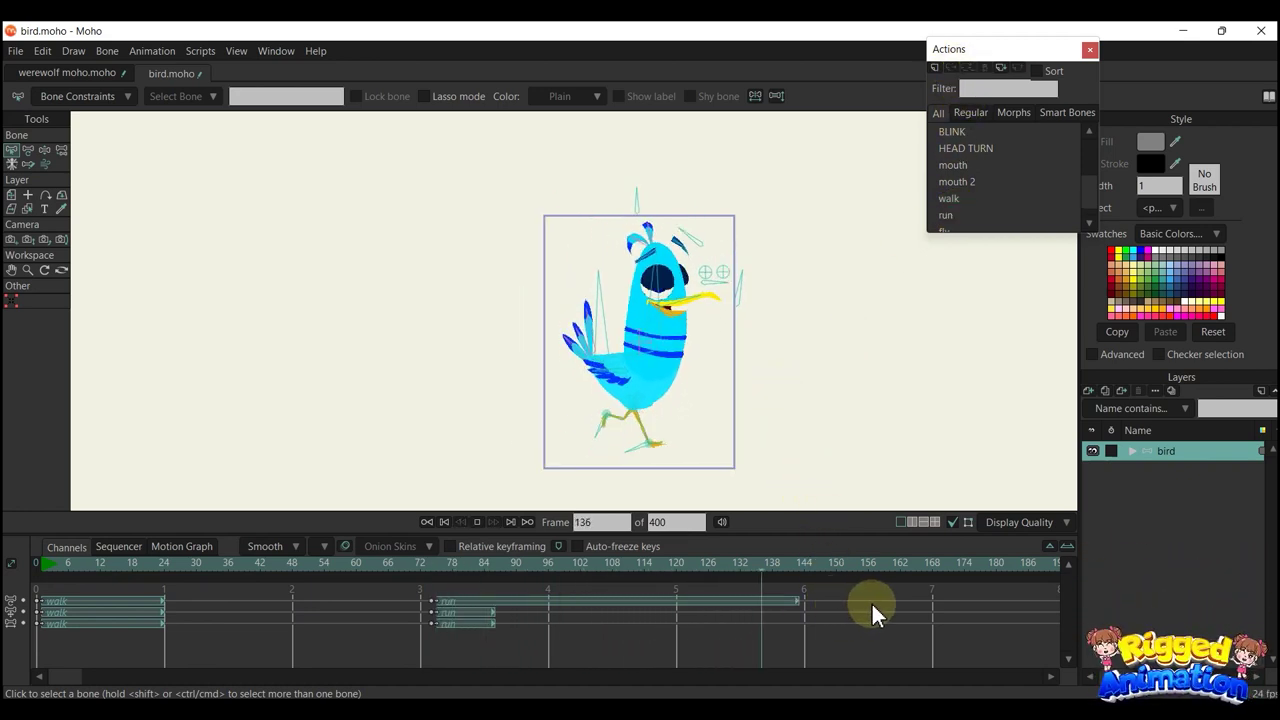
Insert the fly action into the main timeline at frame 165, after the run action
click(940, 220)
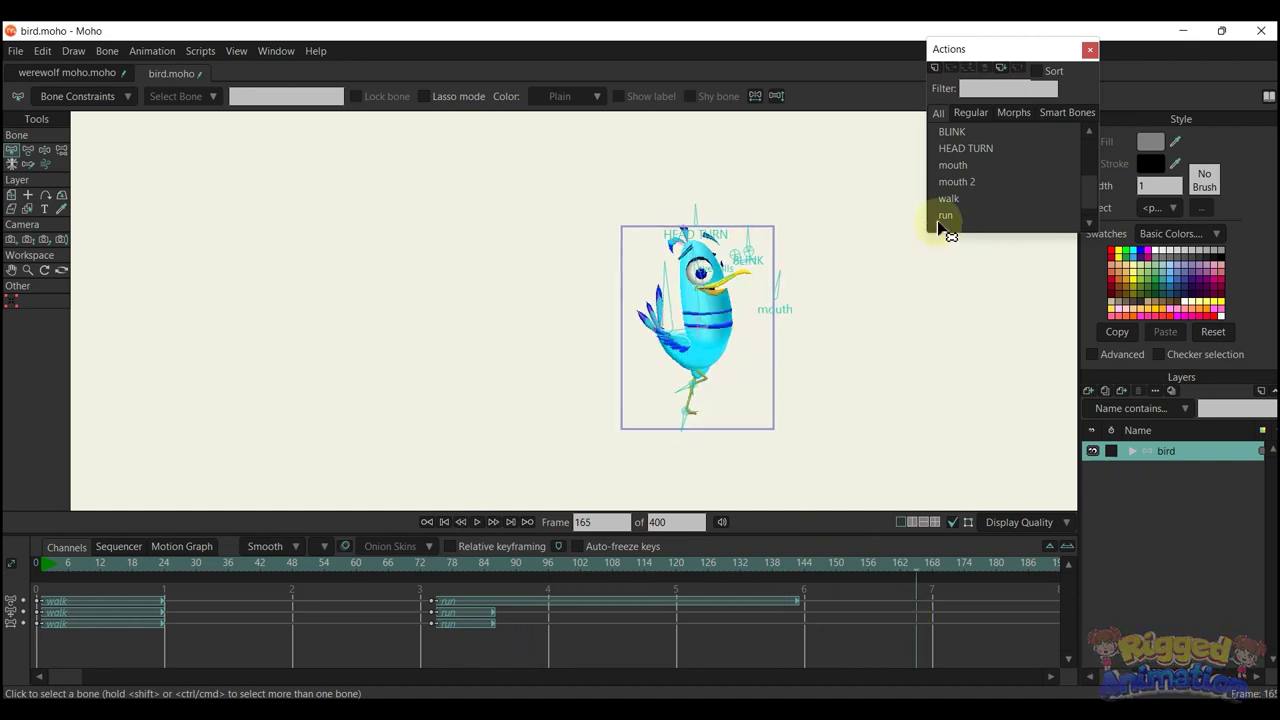
scroll(938, 232, down, 3)
click(950, 68)
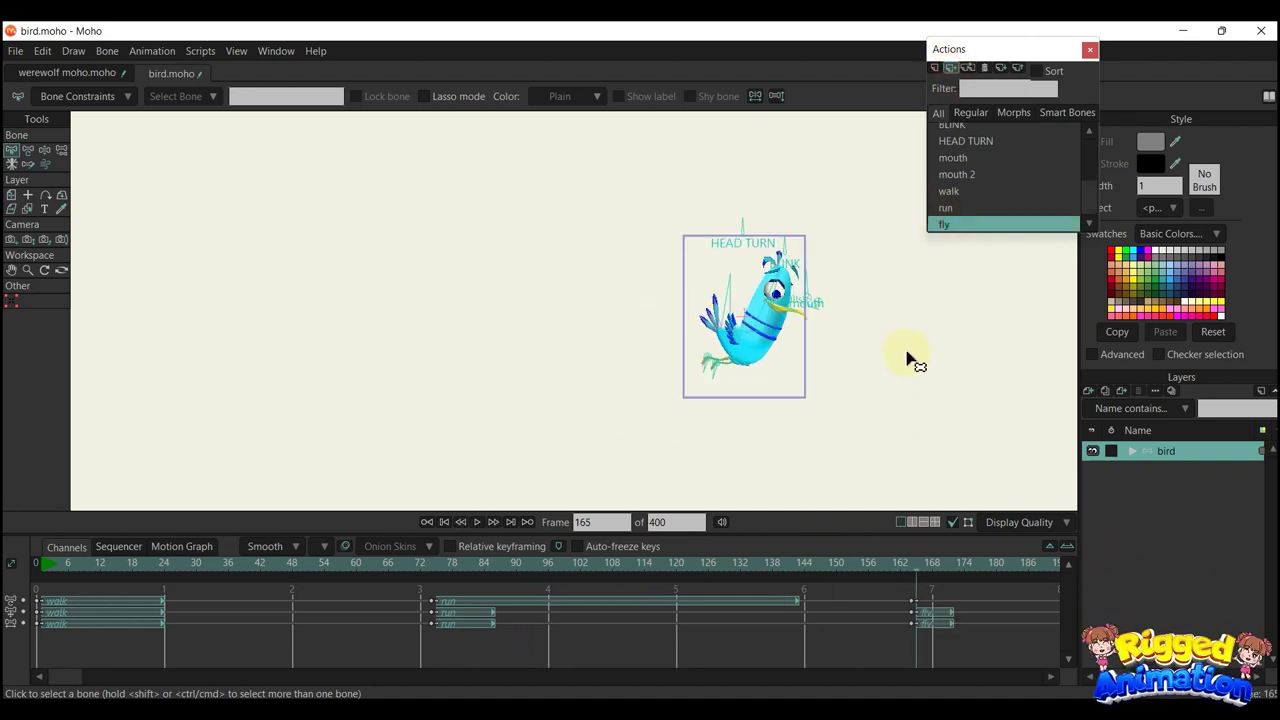
scroll(866, 393, up, 3)
drag(889, 329, 839, 399)
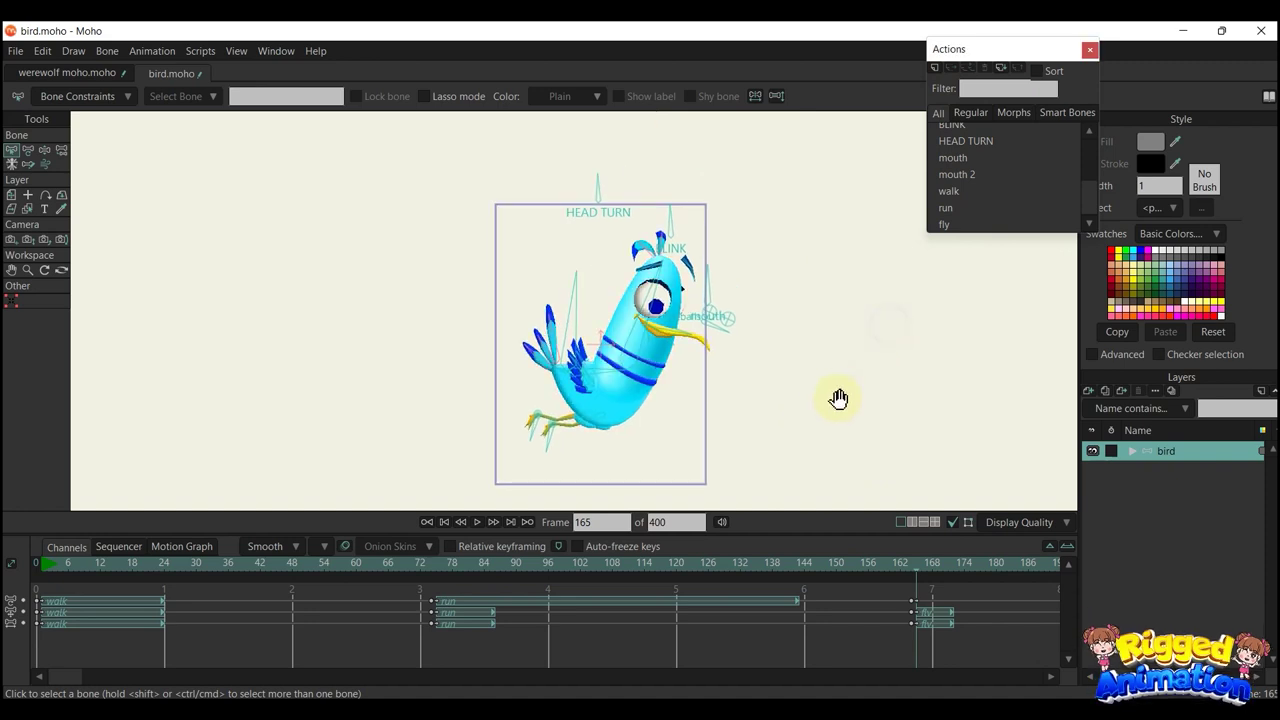